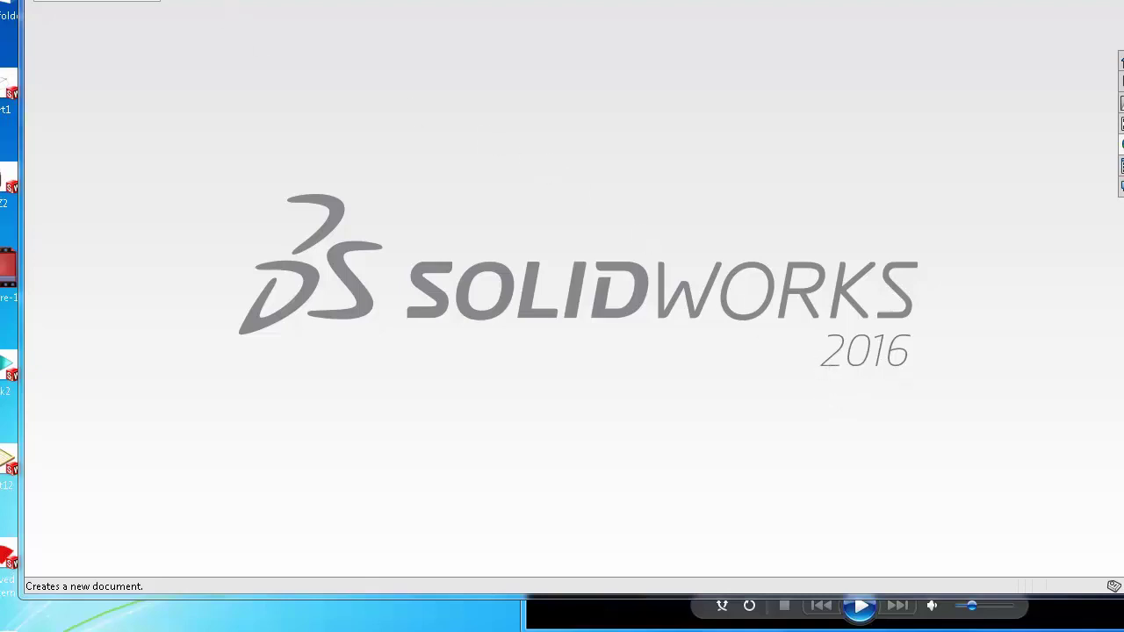
Create a new part document.
click(217, 5)
click(374, 217)
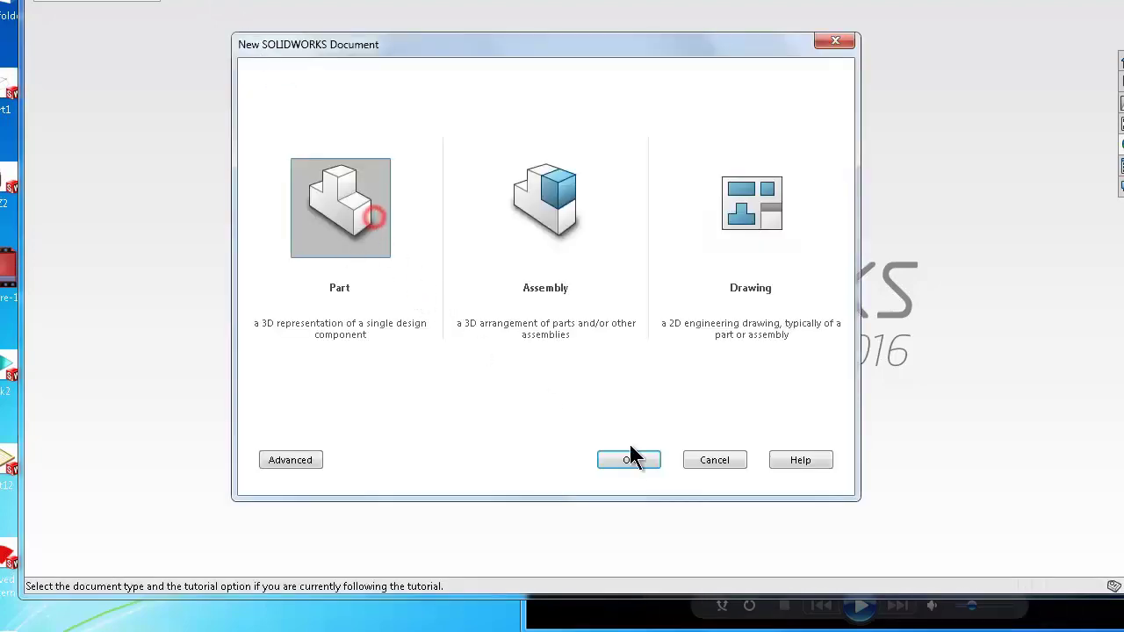
click(631, 458)
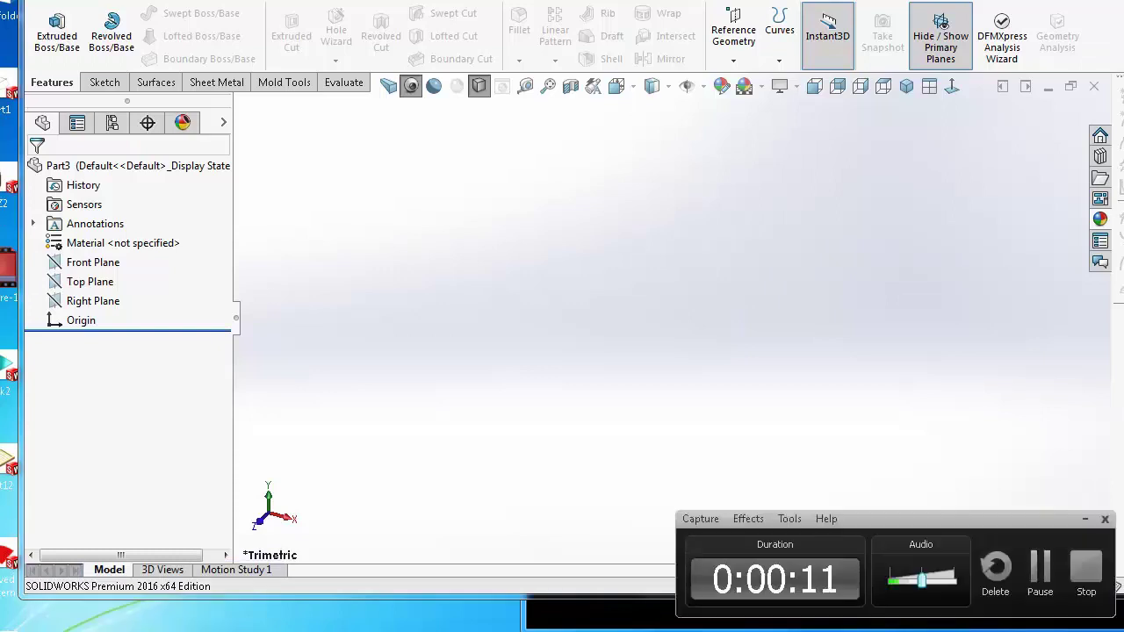
click(1039, 571)
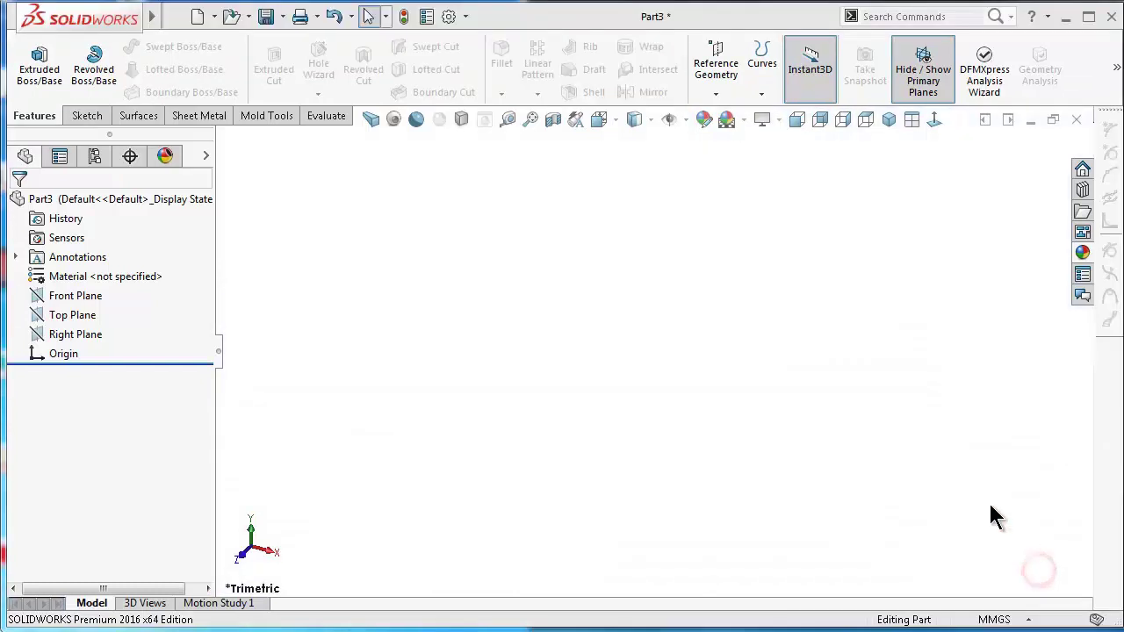
Start a sketch on the Top Plane and draw an upright center rectangle about 95 mm wide, centred on the origin.
click(72, 314)
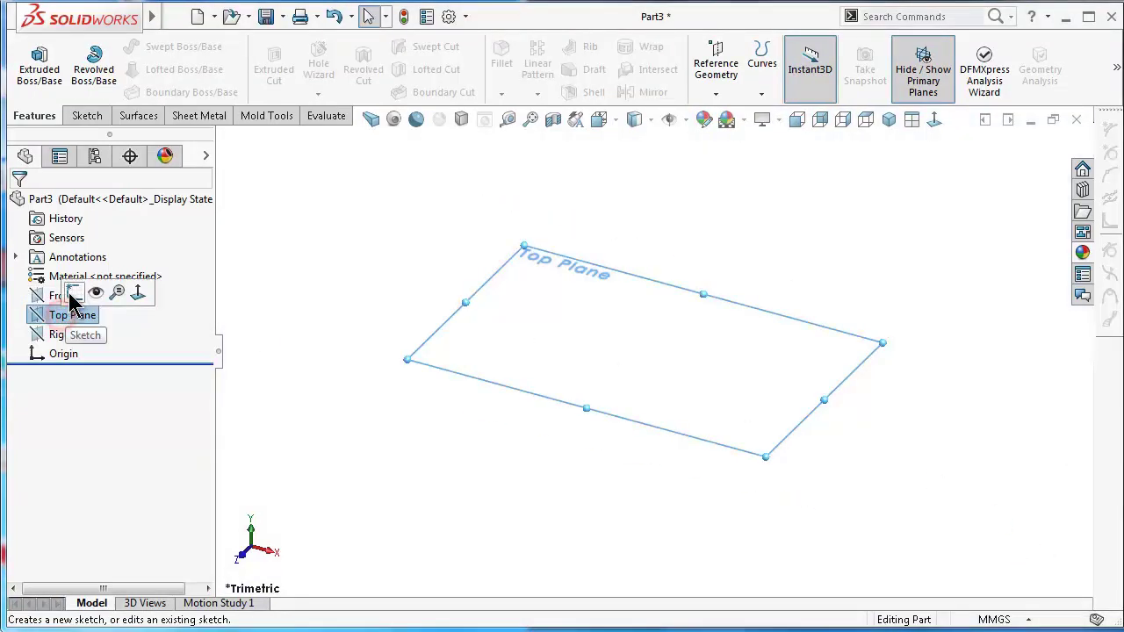
click(74, 296)
click(122, 69)
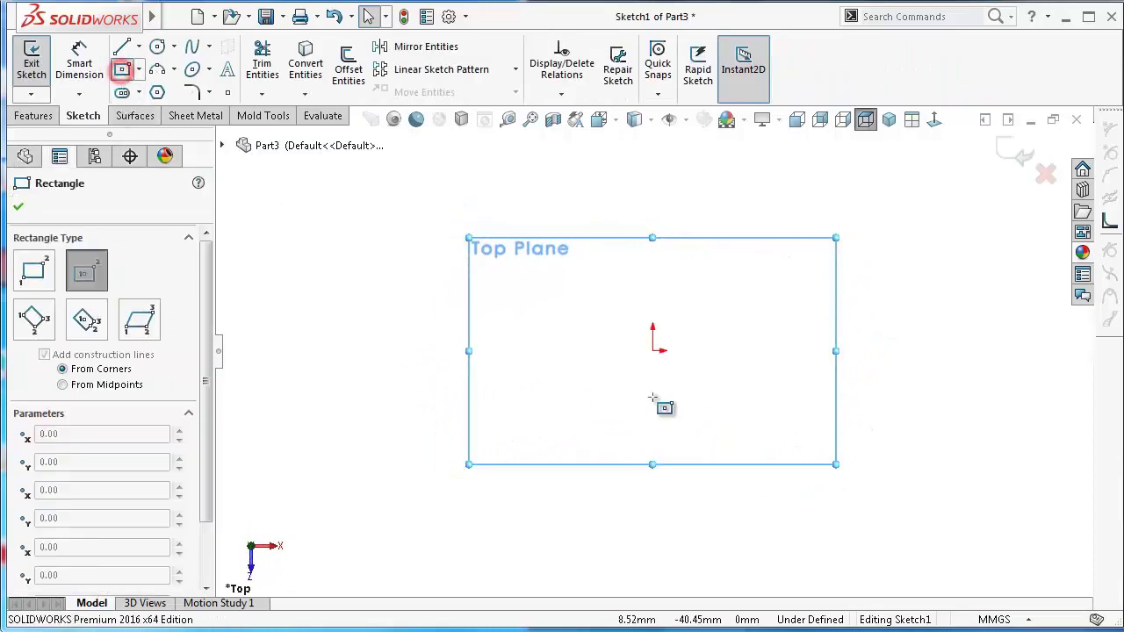
click(653, 351)
click(554, 188)
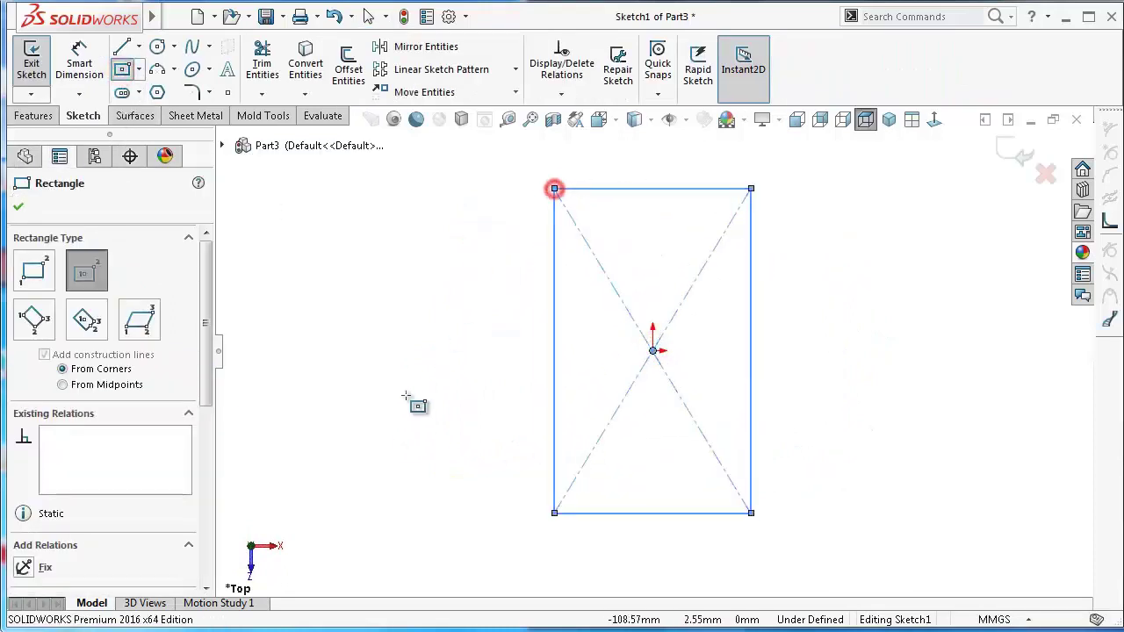
Dimension the rectangle's upper edge and set its width to 43.5 mm.
right_drag(400, 438, 395, 202)
click(641, 188)
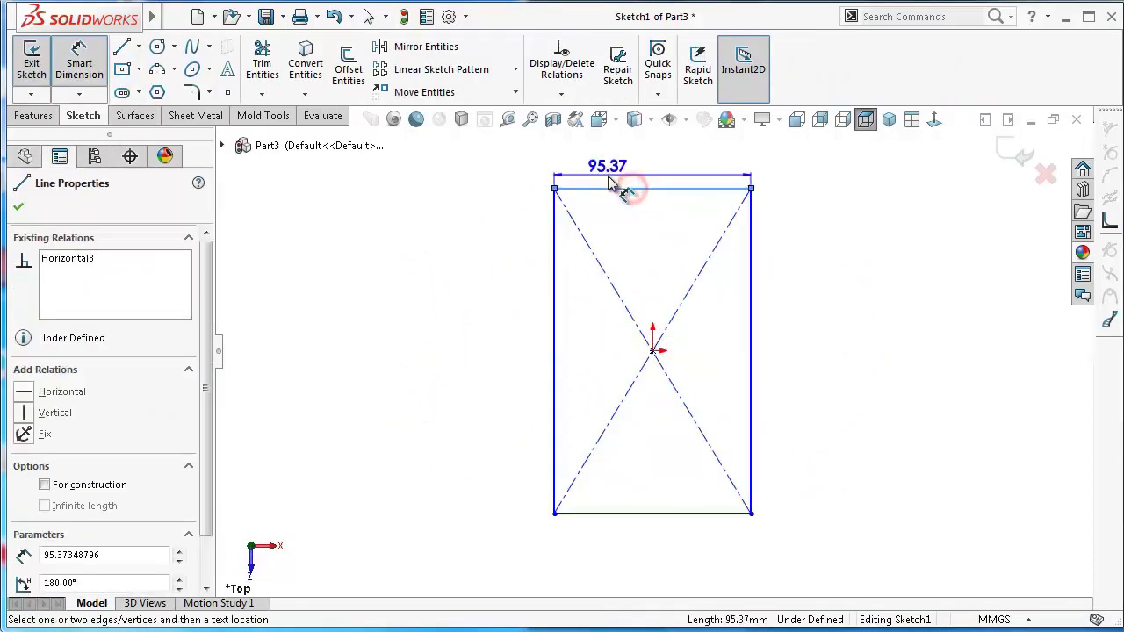
click(612, 176)
text(43.5)
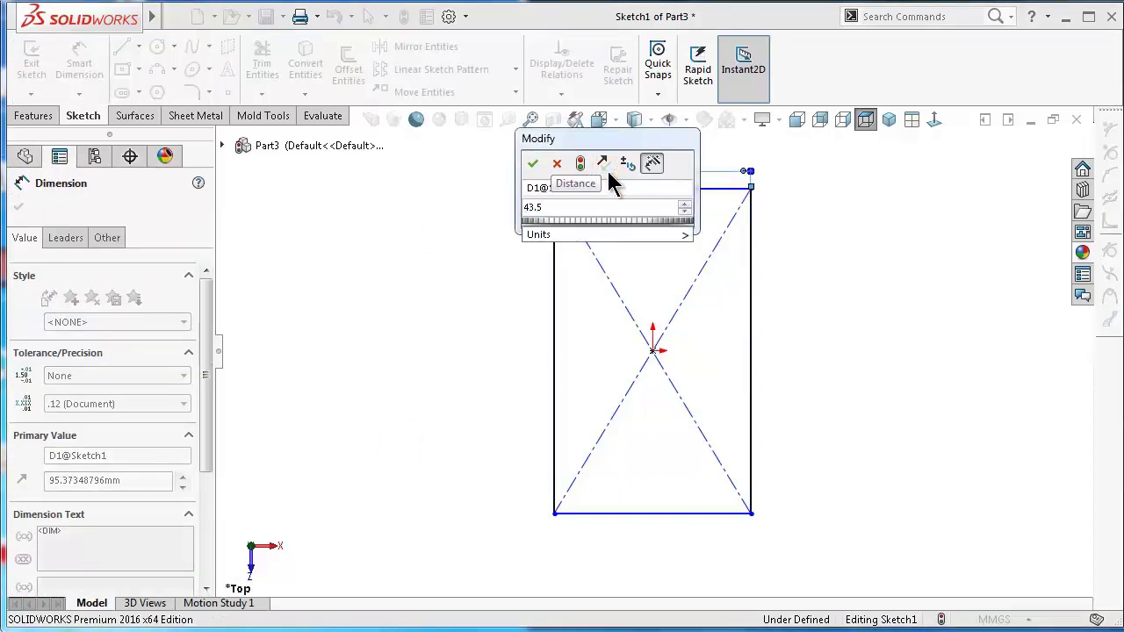
key(Return)
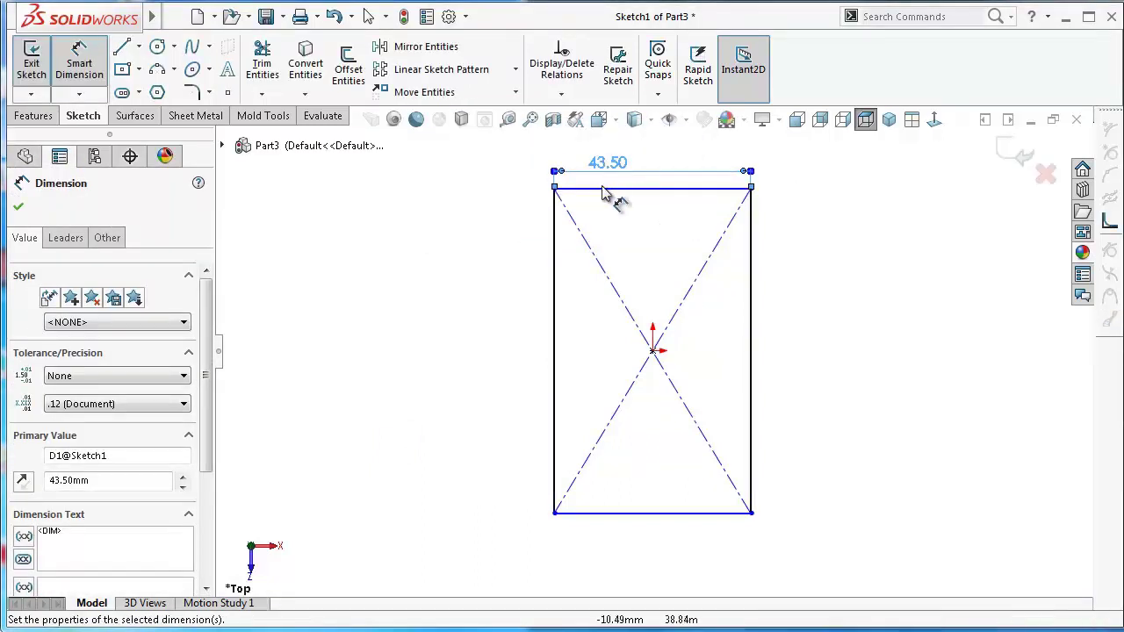
Dimension the rectangle's left side and set its length to 118.5 mm.
click(554, 256)
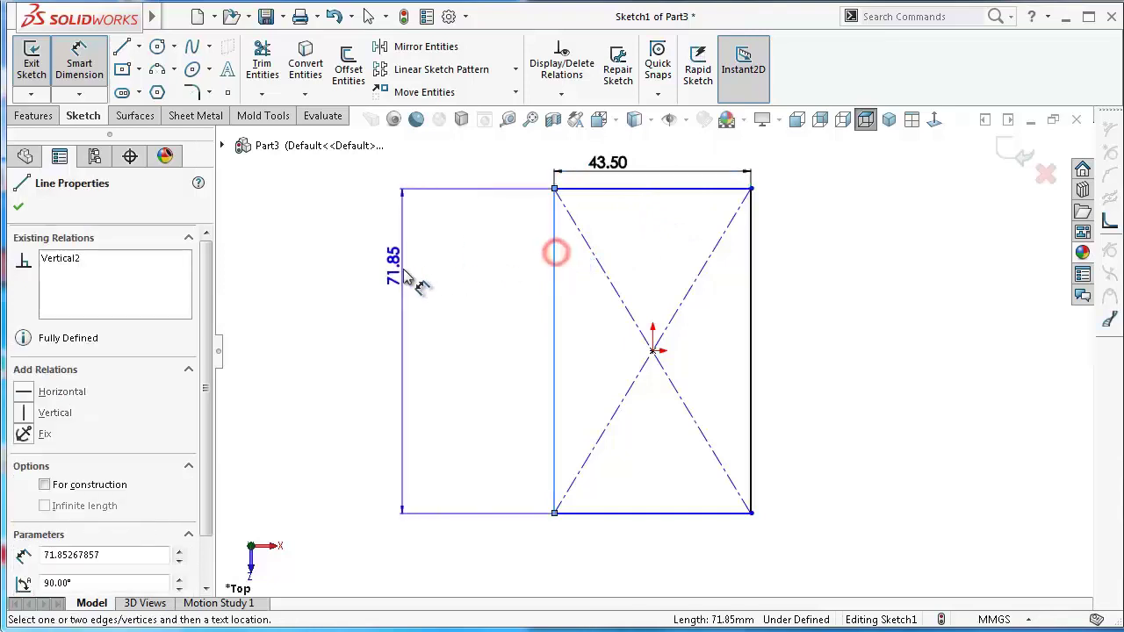
click(409, 289)
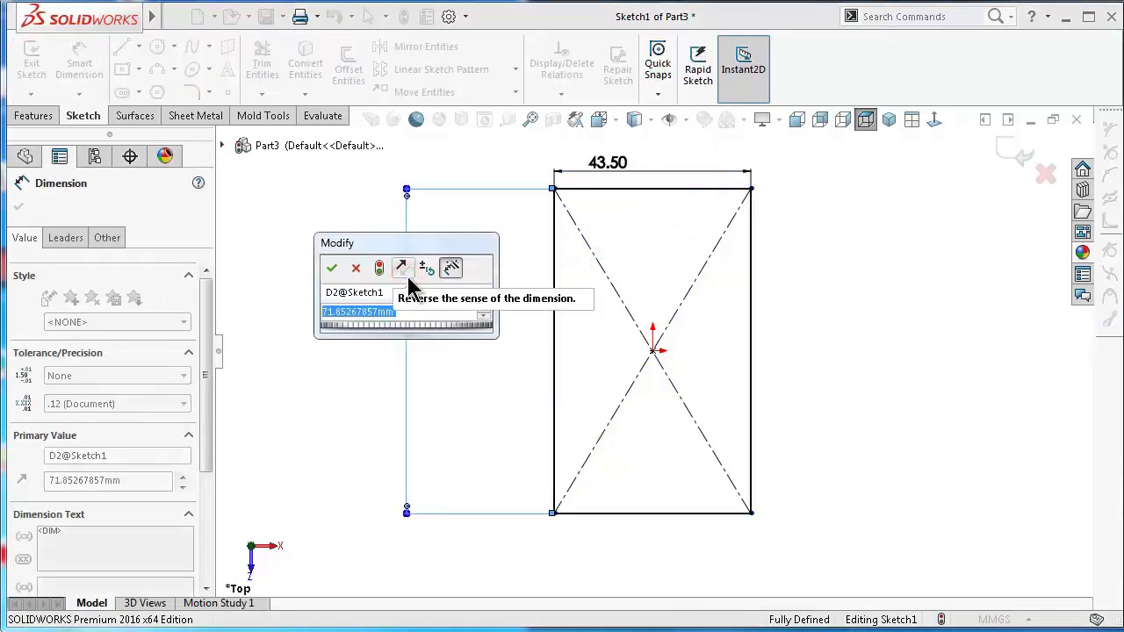
text(11)
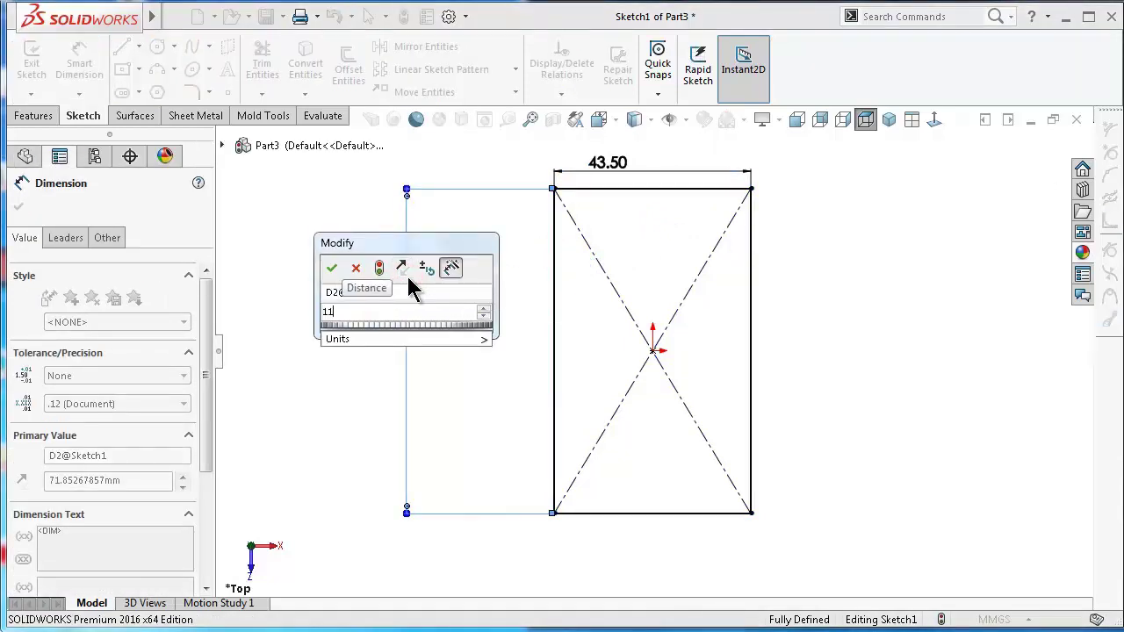
text(8.5)
key(Return)
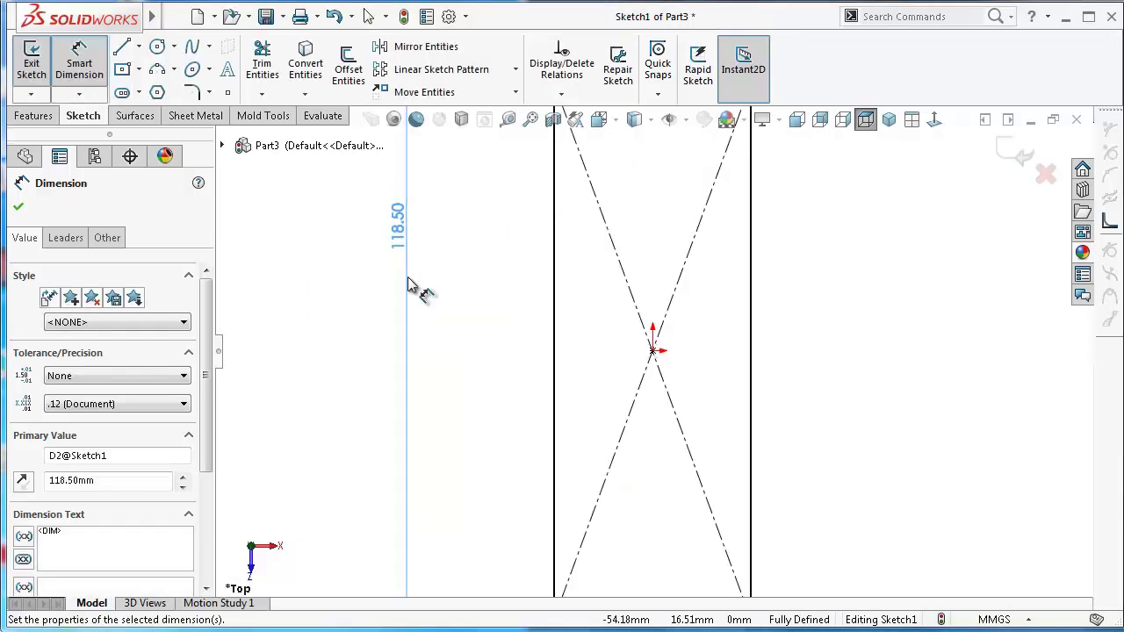
key(f)
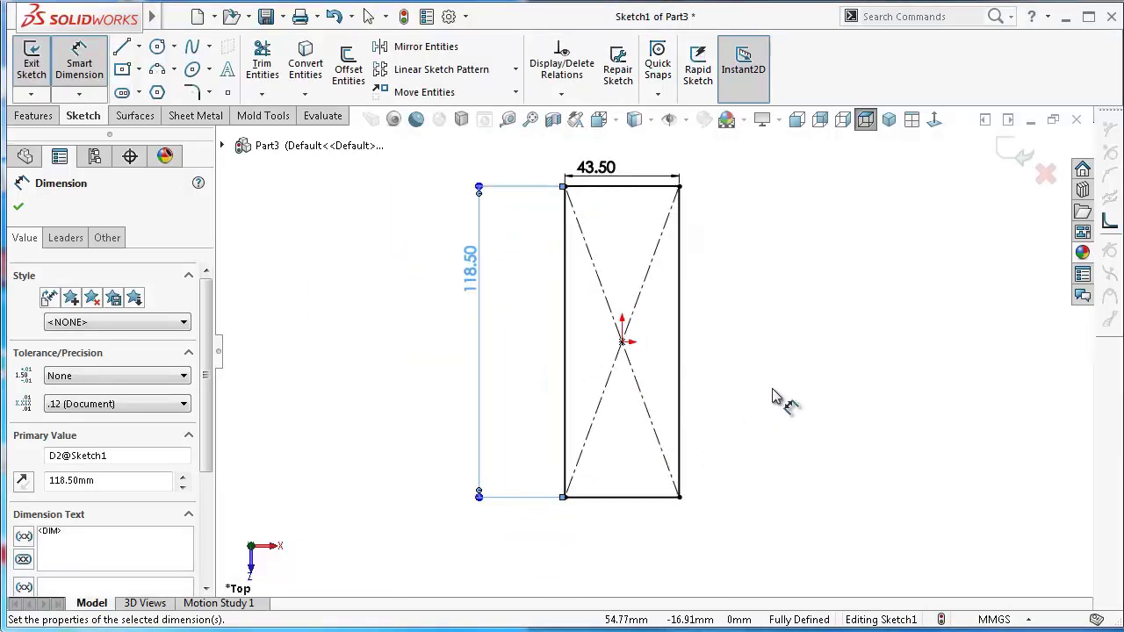
Round the rectangle's two upper corners with 18.5 mm sketch fillets.
click(192, 92)
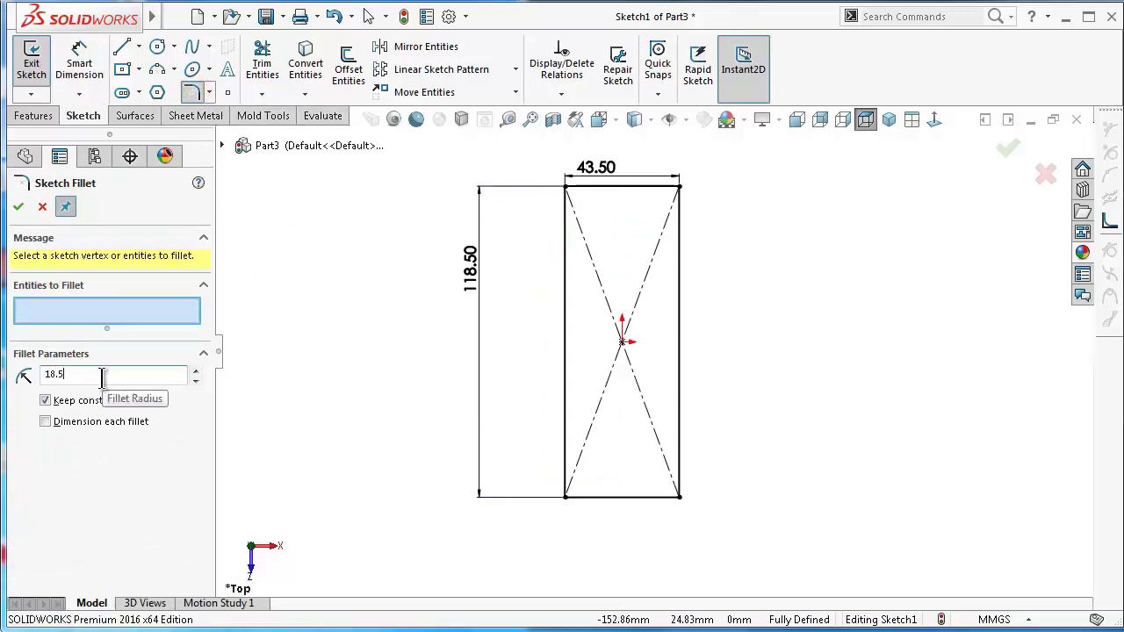
click(565, 185)
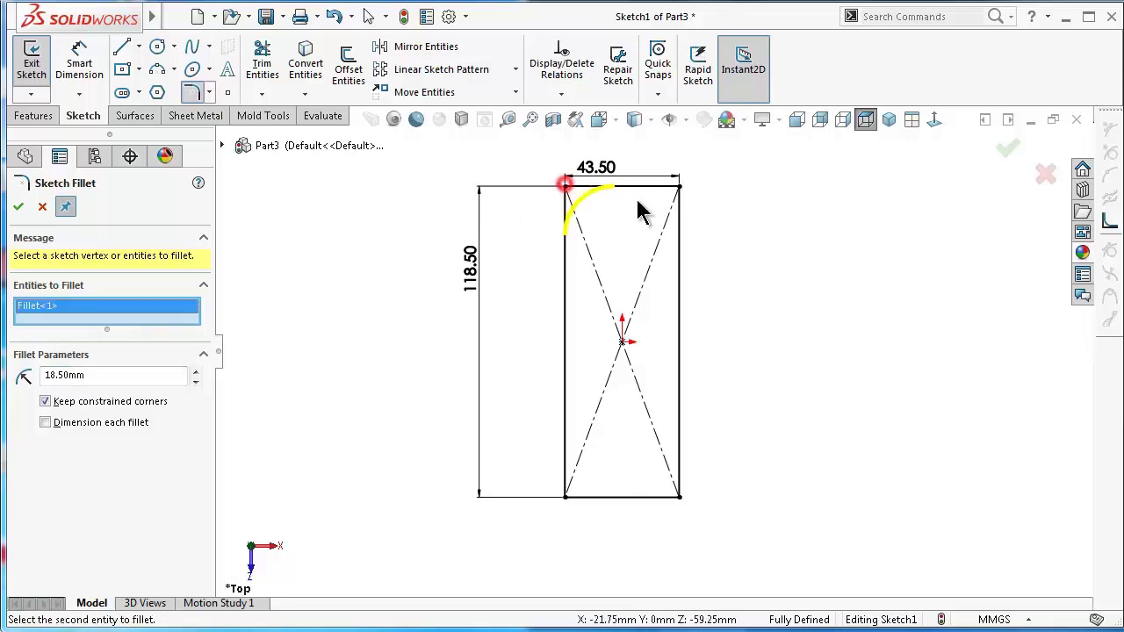
click(677, 184)
key(Return)
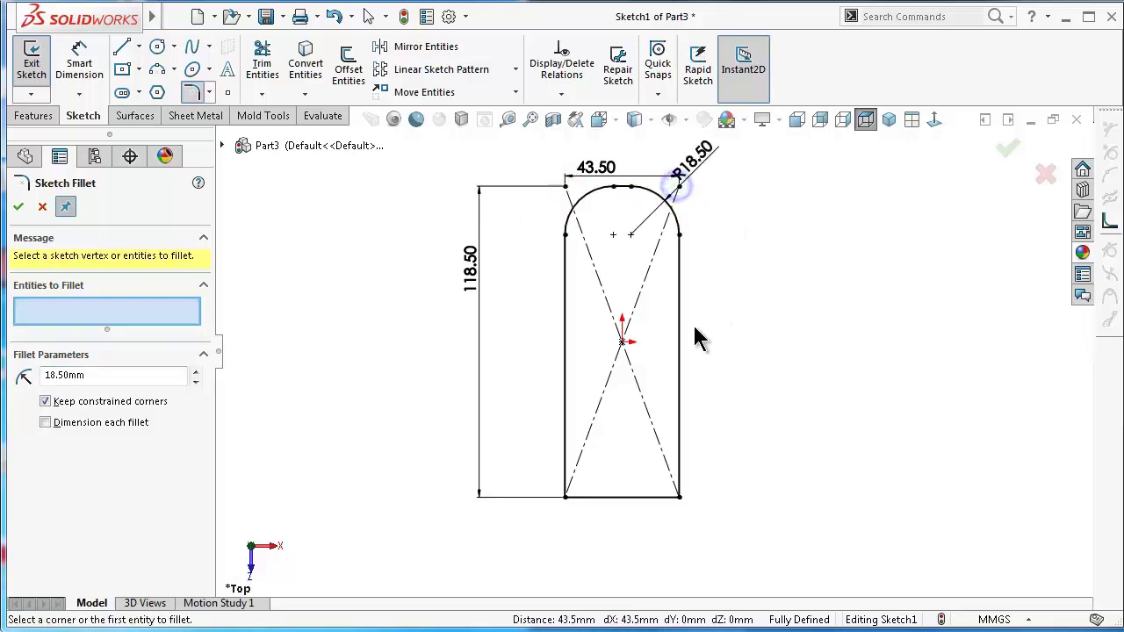
Round the rectangle's two lower corners with 12.5 mm sketch fillets.
double_click(88, 376)
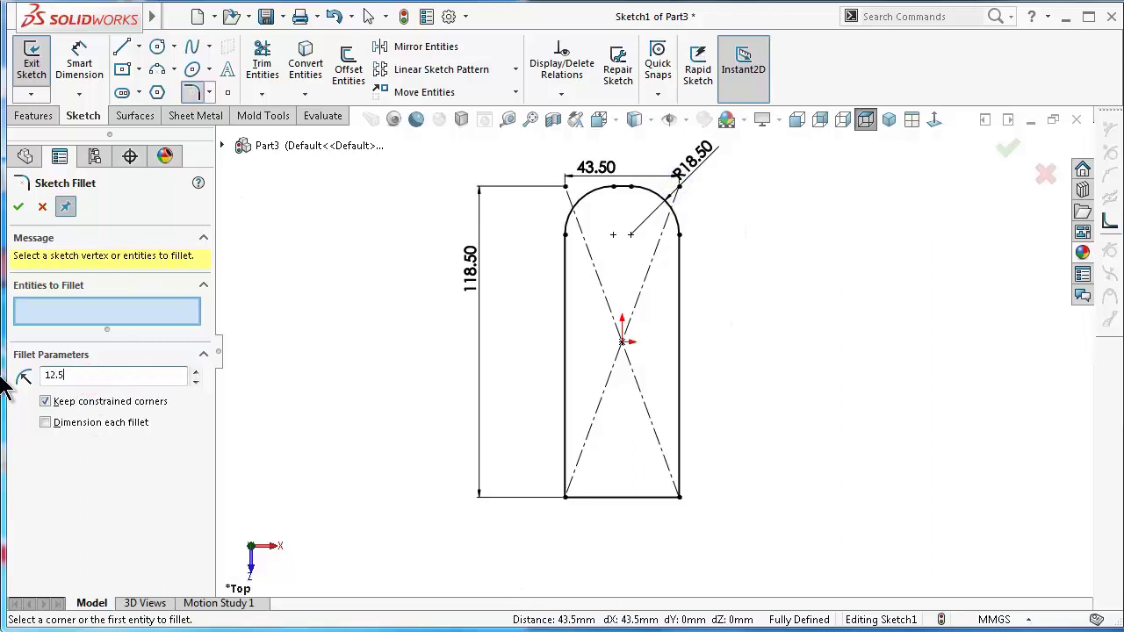
click(114, 513)
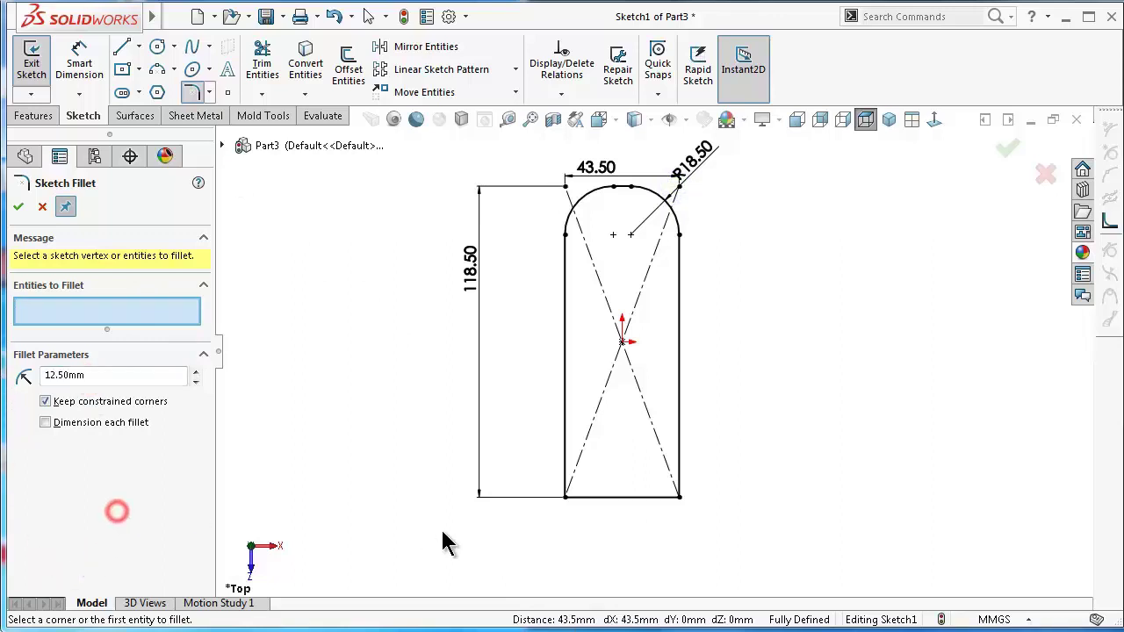
click(567, 497)
click(678, 495)
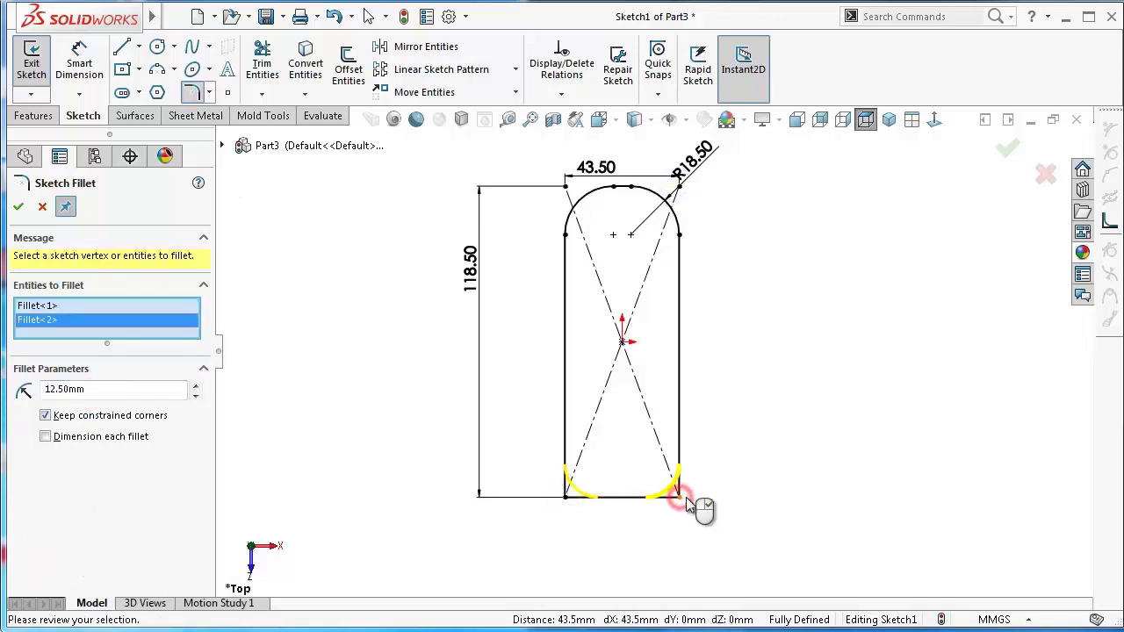
right_click(706, 504)
scroll(745, 418, down, 2)
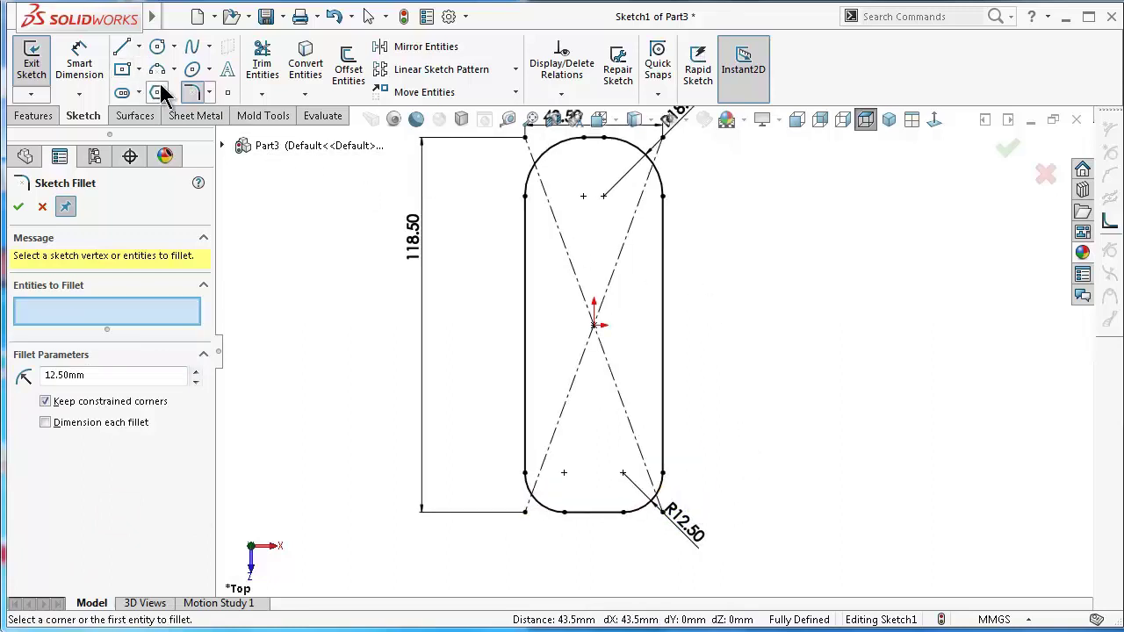
Draw a downward-bulging 3 point arc of about 41 mm radius between the two long sides, above the origin.
click(123, 49)
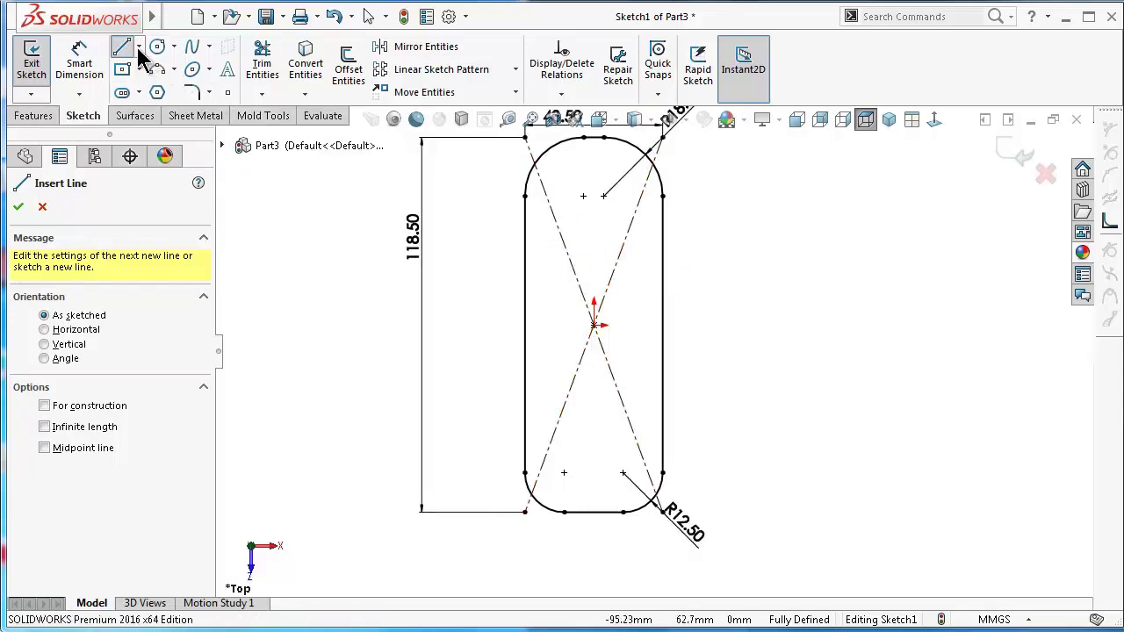
click(163, 70)
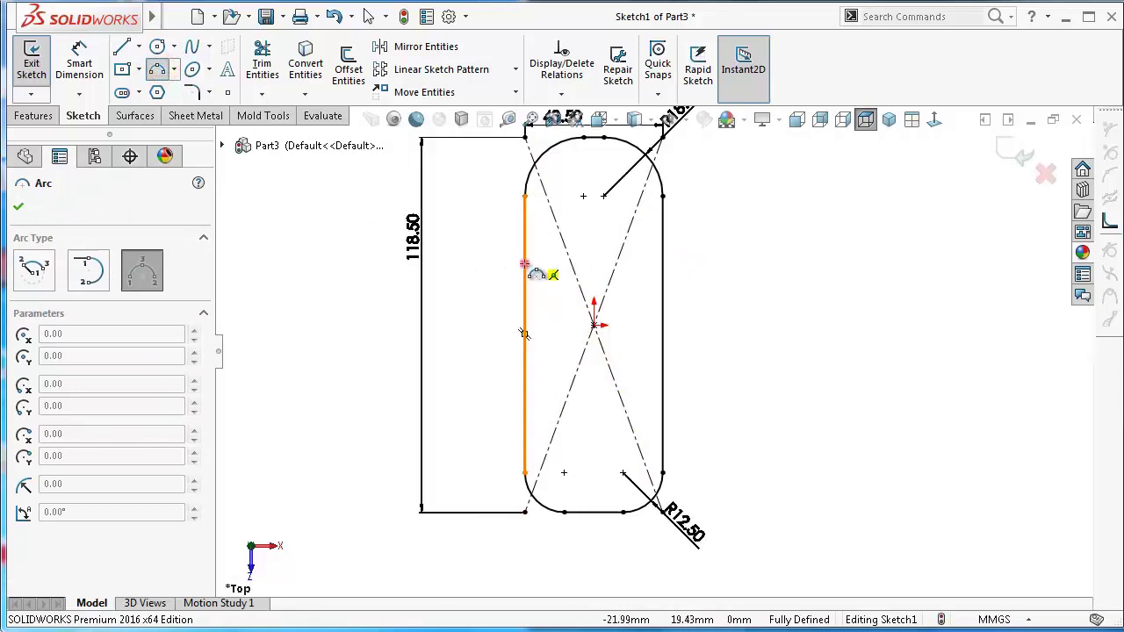
click(525, 263)
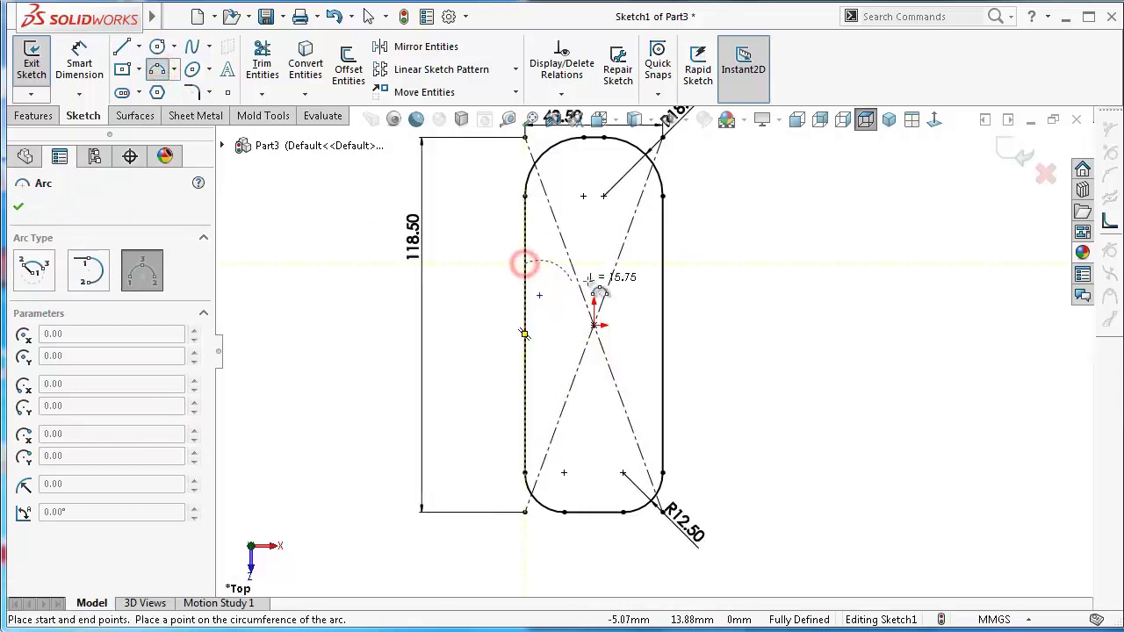
click(662, 263)
click(594, 282)
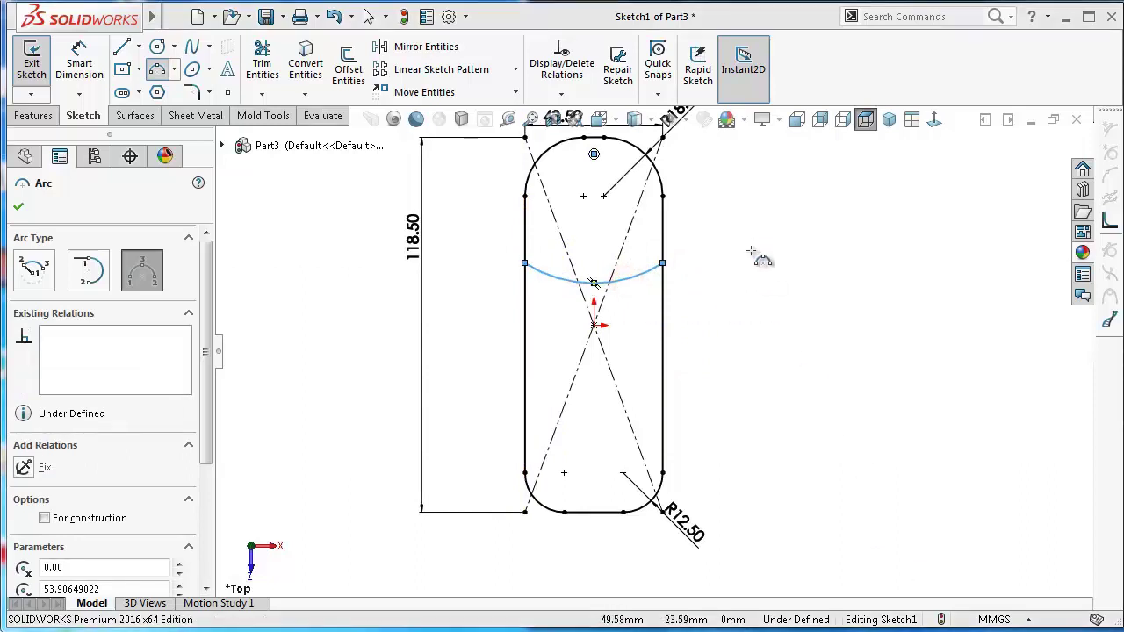
Dimension the arc across the profile and set its radius to 50 mm.
right_drag(770, 259, 754, 203)
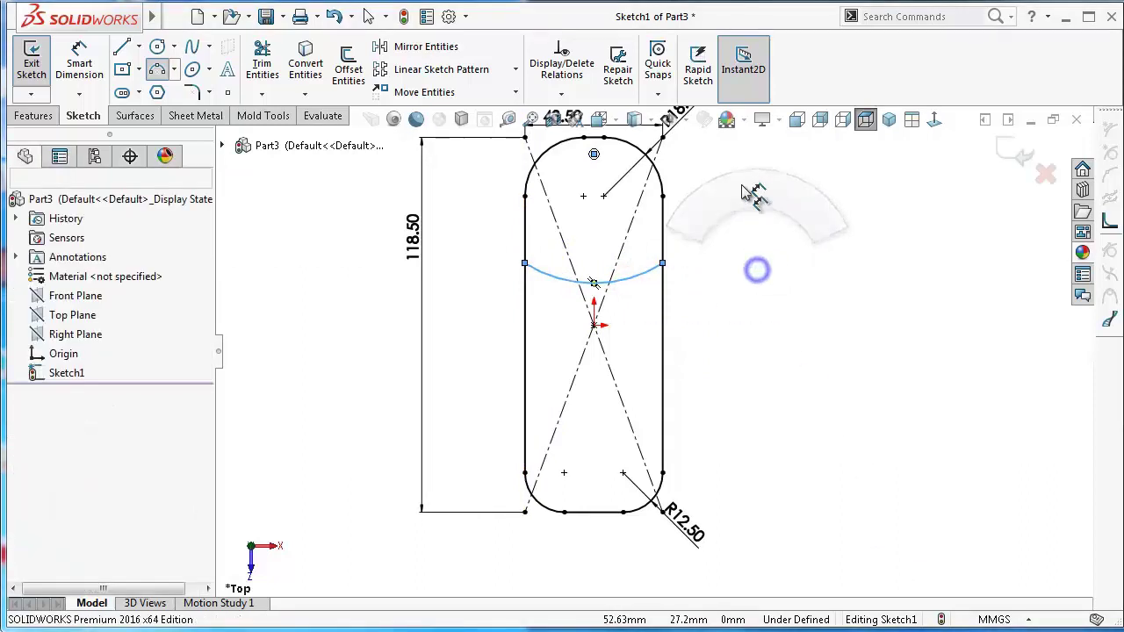
click(645, 279)
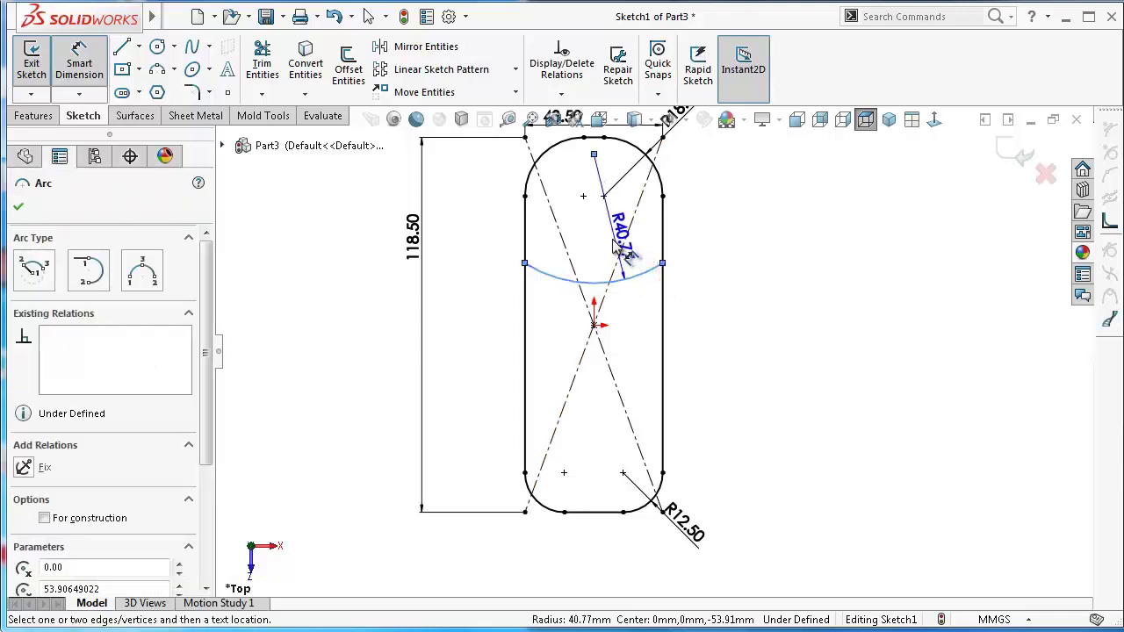
click(615, 242)
text(50)
key(Return)
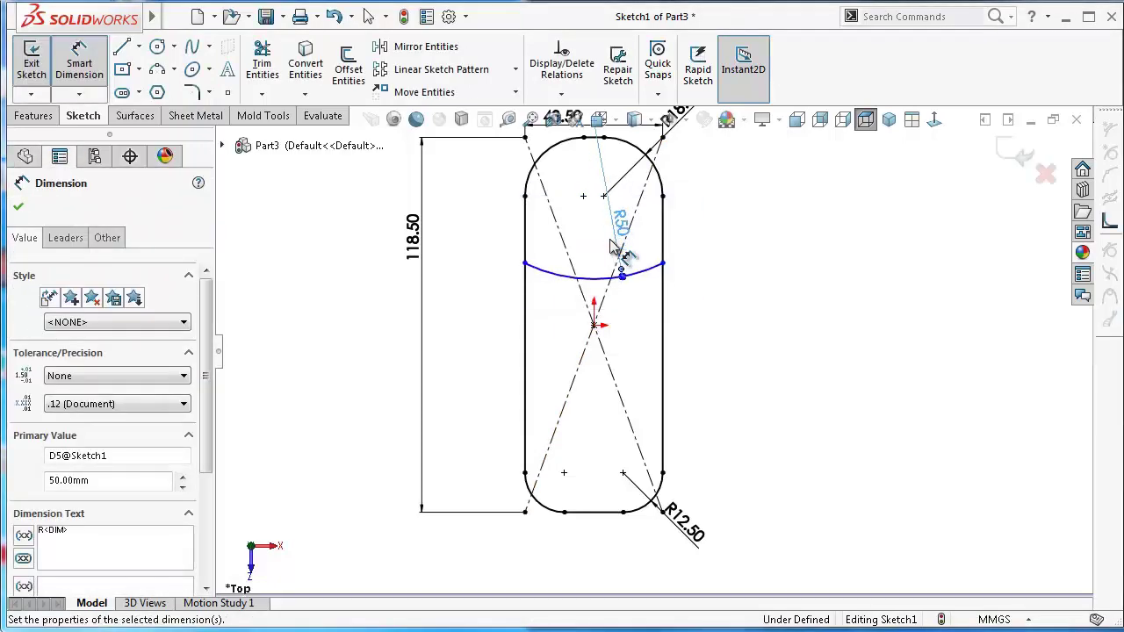
Dimension the arc's left endpoint from the lower end of the upper-left fillet and set the distance to 26 mm.
click(525, 263)
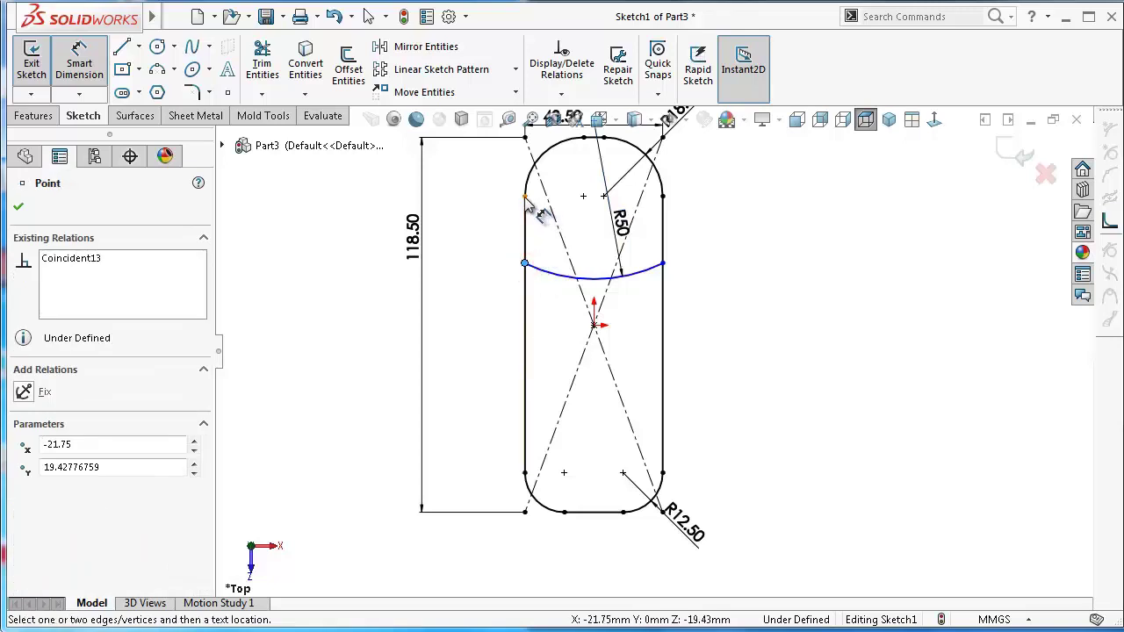
click(525, 196)
click(453, 232)
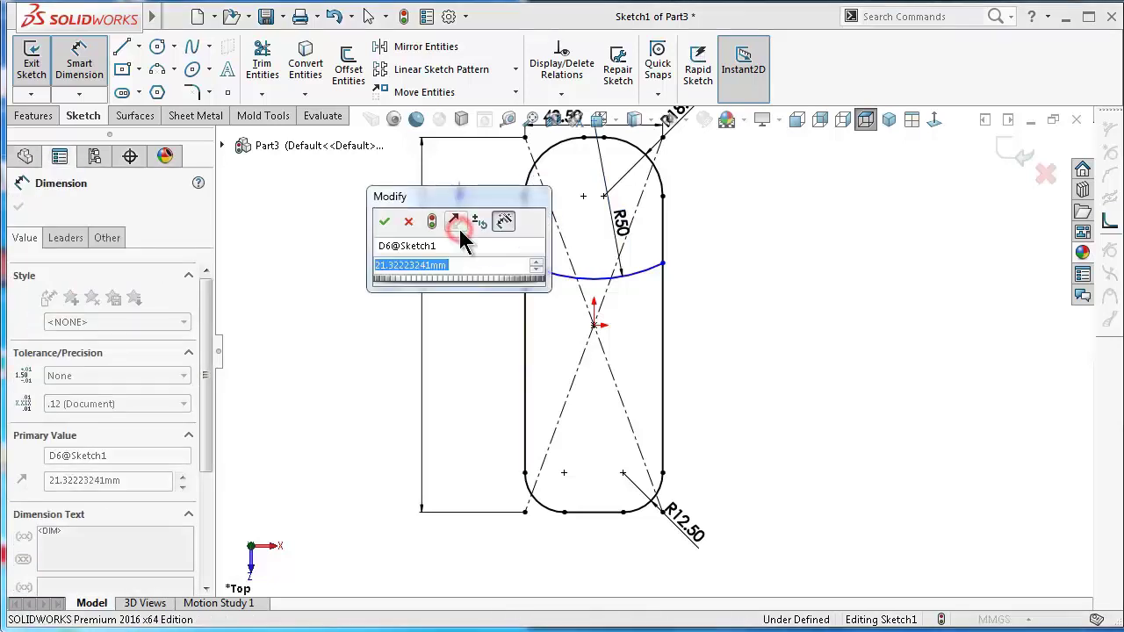
text(26)
key(Return)
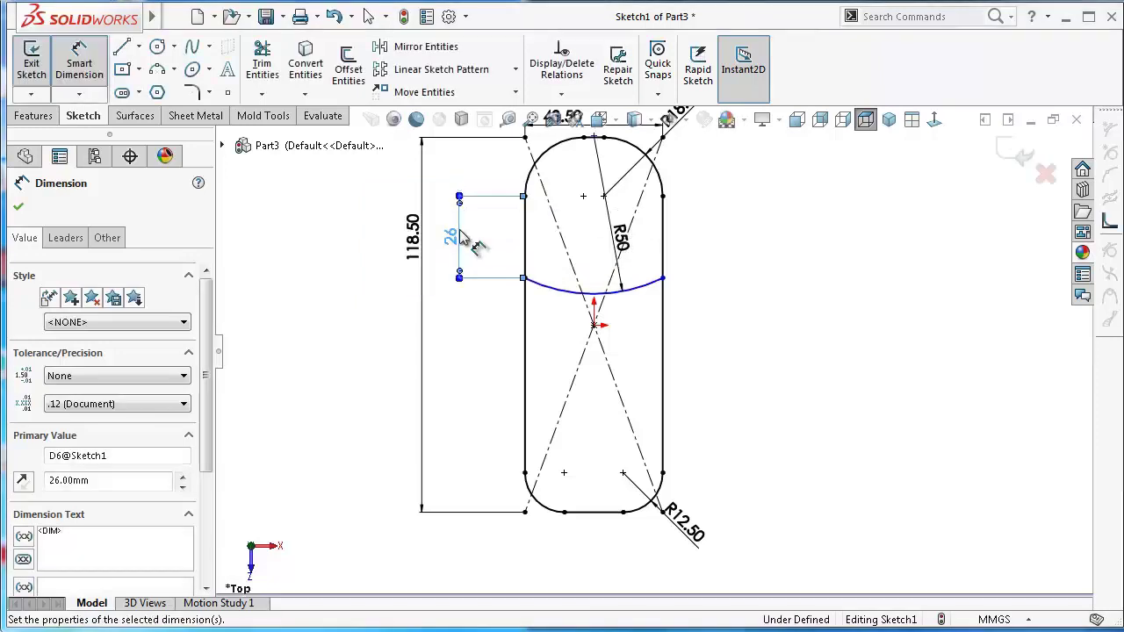
key(Escape)
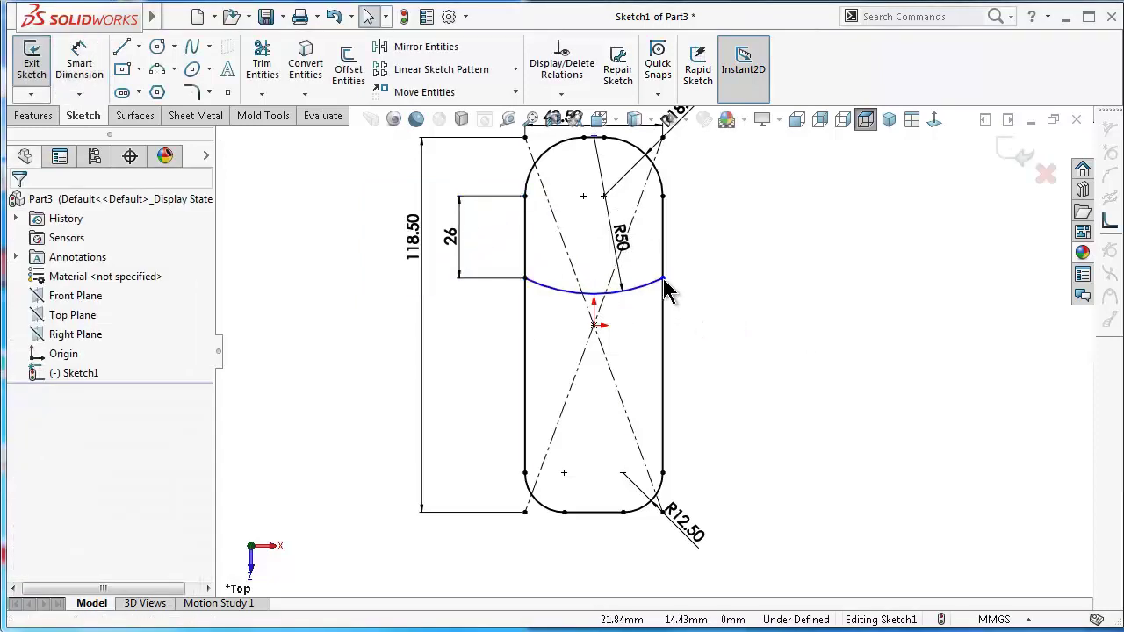
Add a Horizontal relation between the two endpoints of the R50 arc.
click(664, 280)
ctrl+click(528, 279)
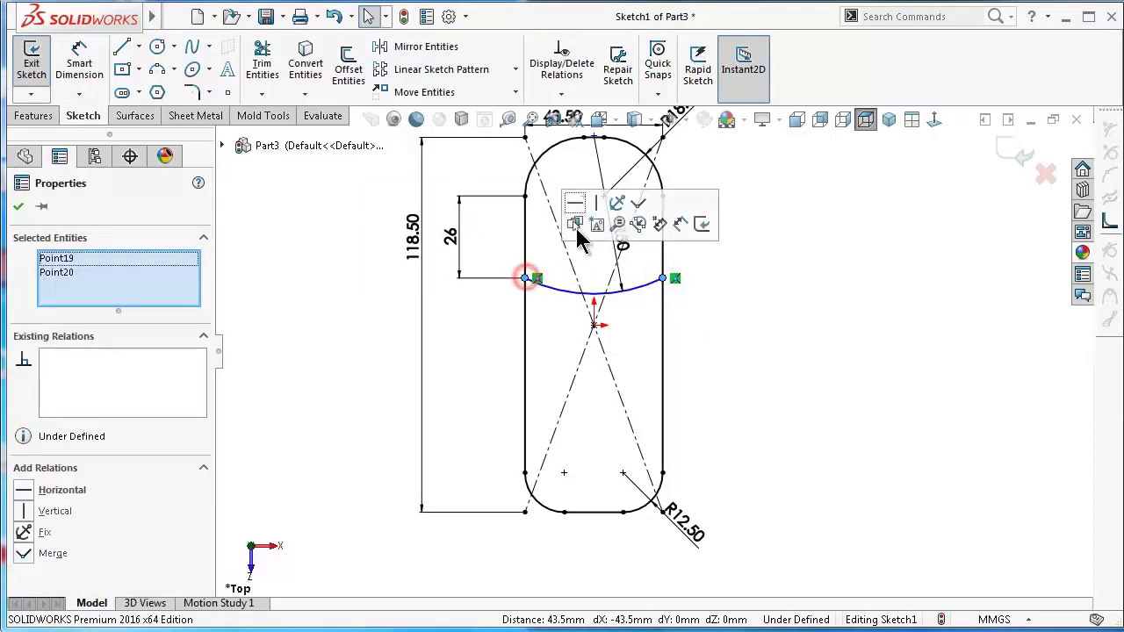
click(575, 218)
click(793, 278)
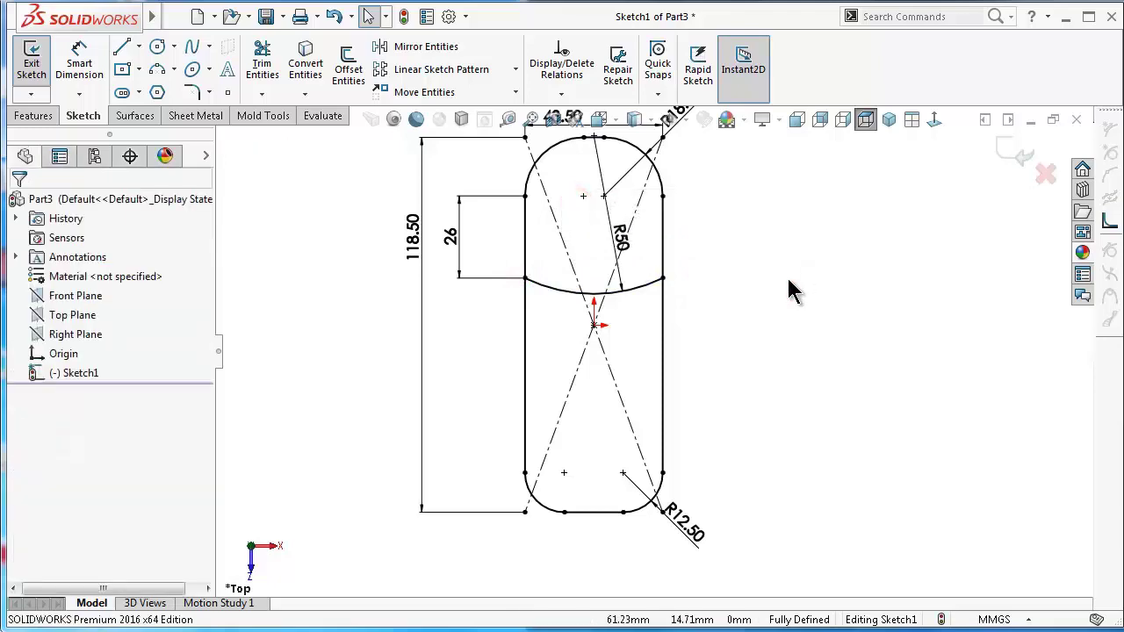
middle_drag(789, 281, 786, 286)
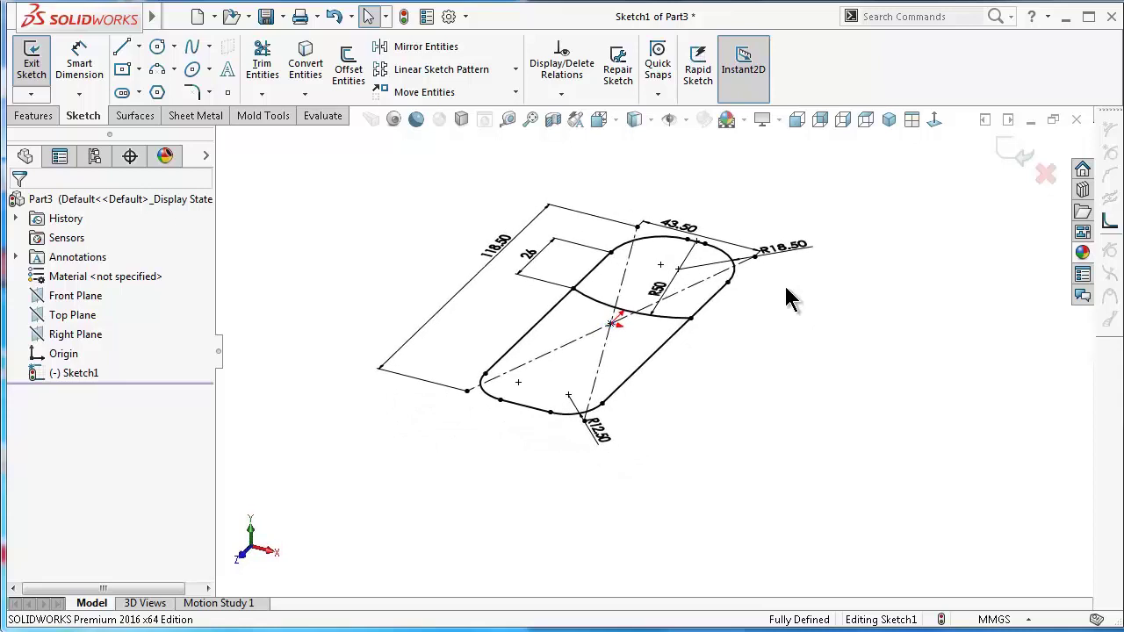
Extrude the sketch's full outer rounded rectangular contour to a blind depth of 5 mm.
click(33, 117)
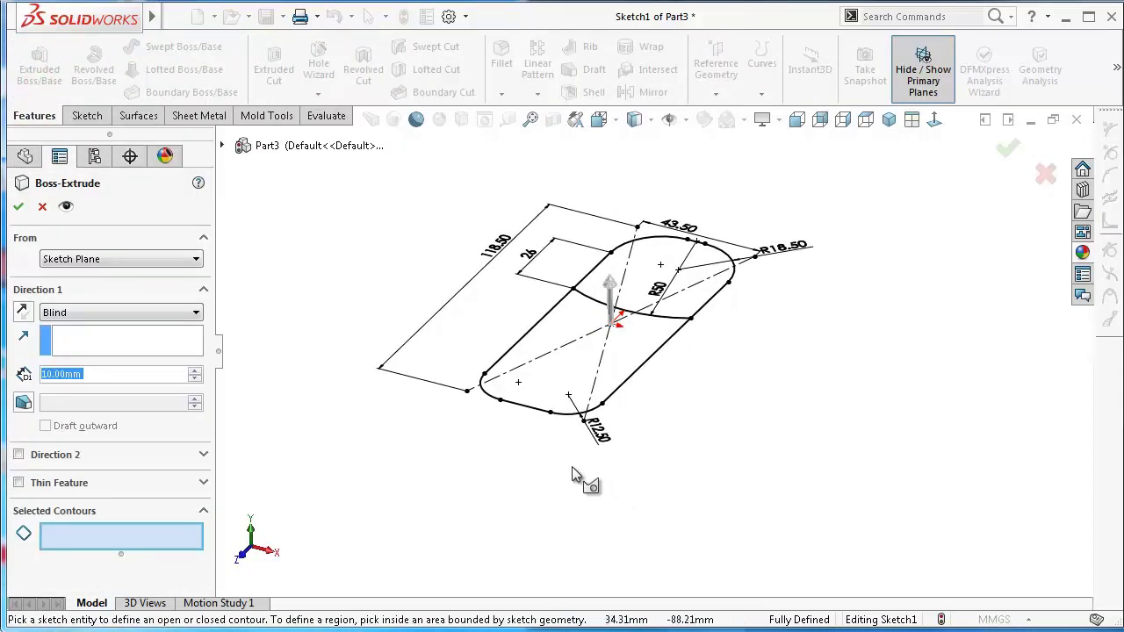
click(539, 416)
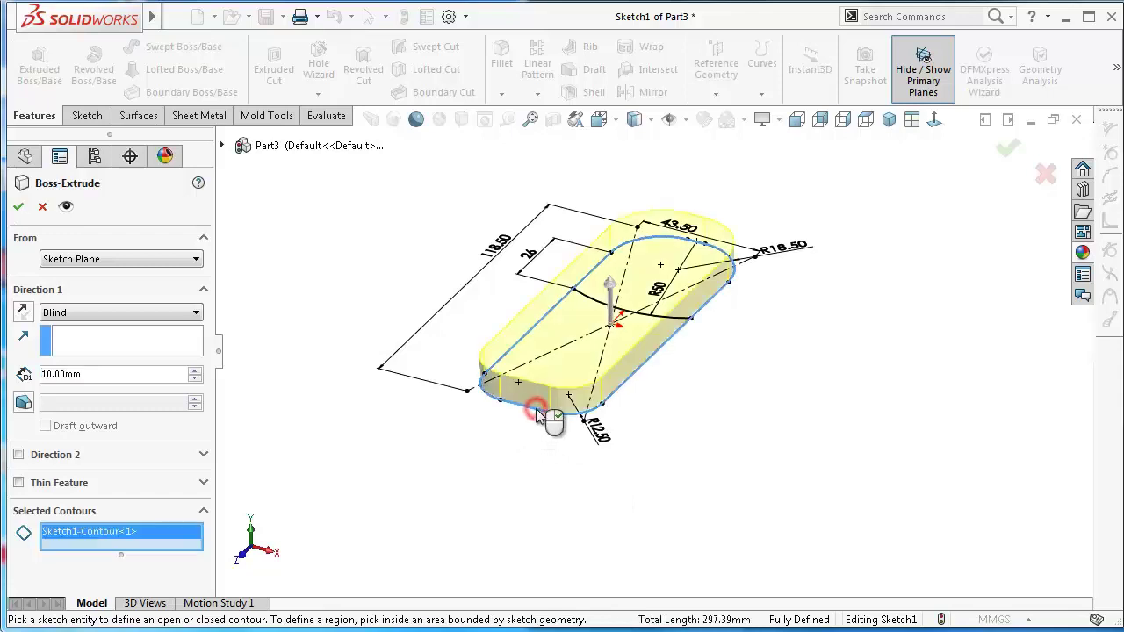
double_click(72, 374)
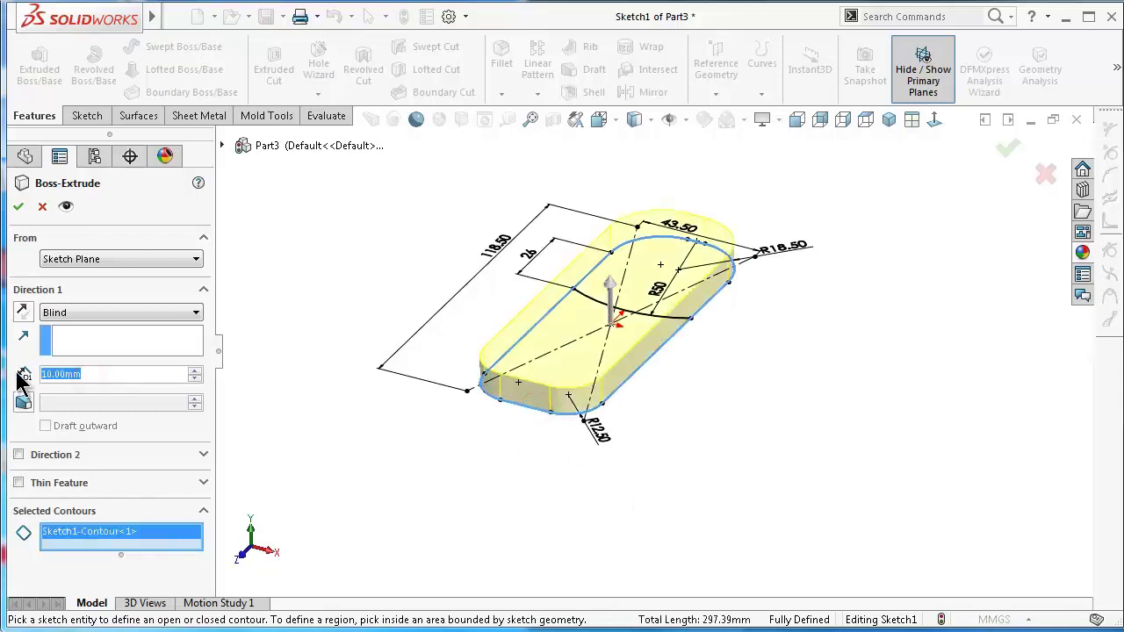
text(5)
key(Return)
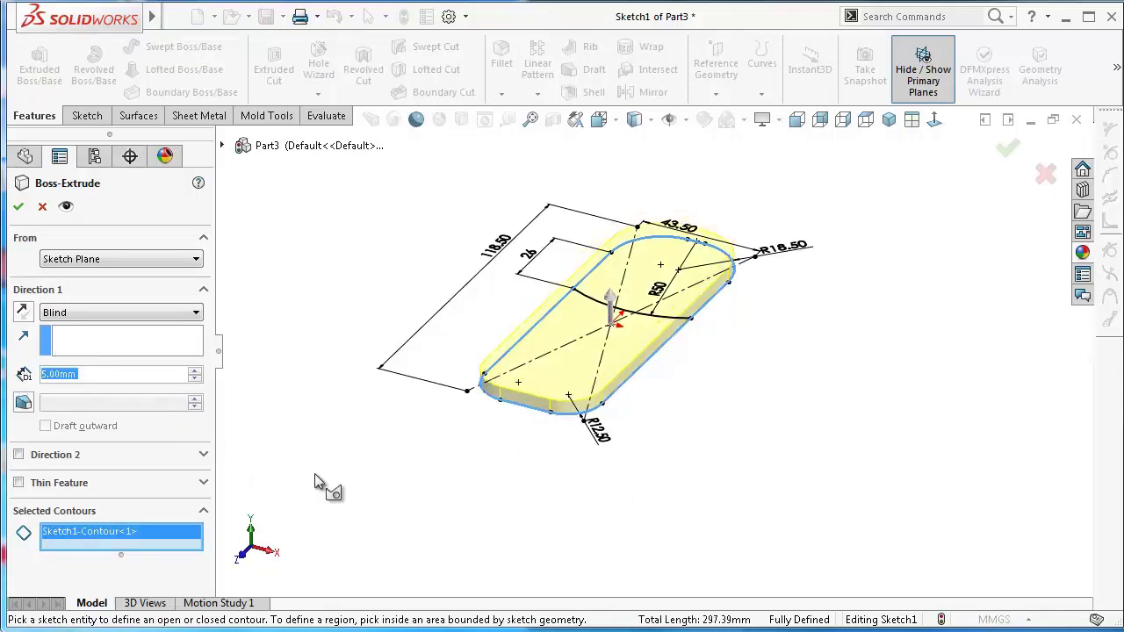
Add a 5° draft to the base plate extrusion and finish the feature.
click(24, 403)
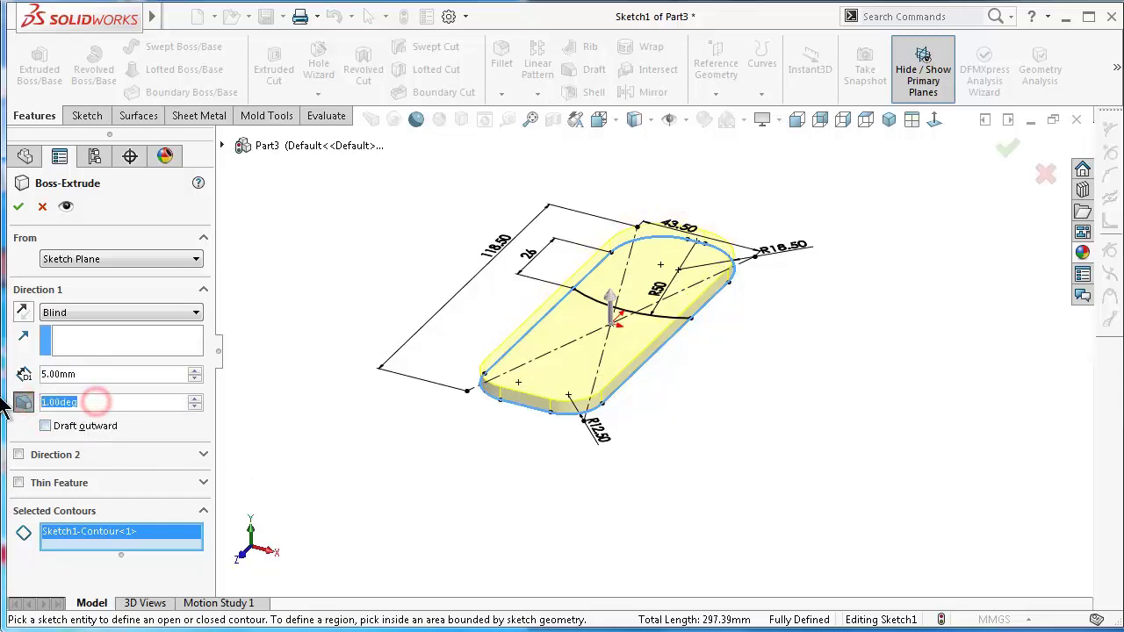
text(5)
click(316, 421)
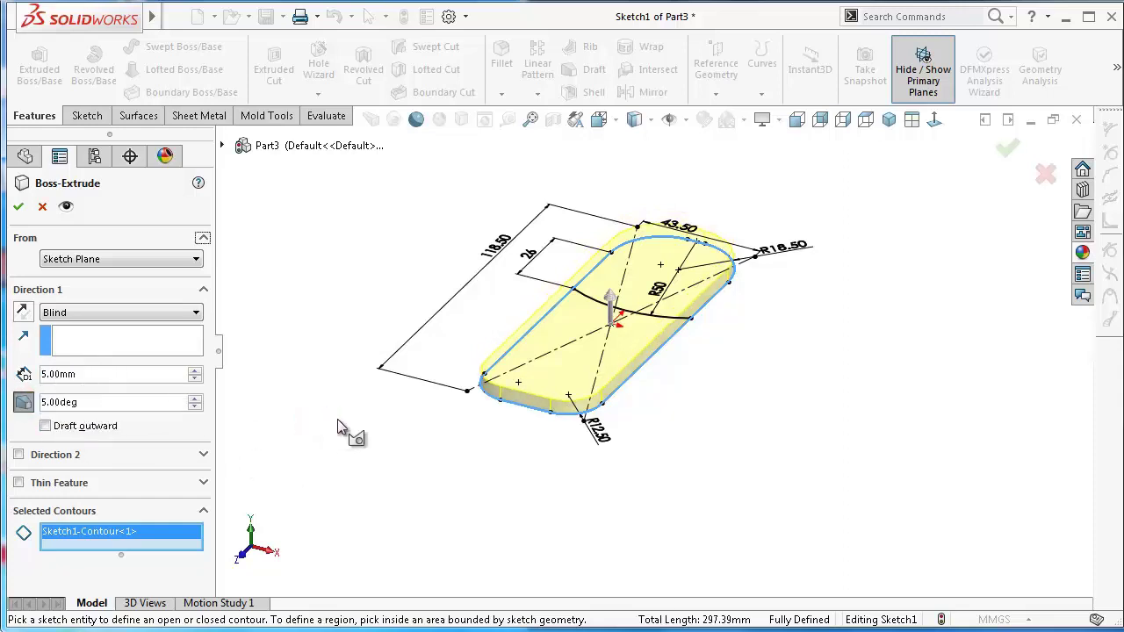
middle_drag(631, 375, 634, 342)
scroll(798, 291, down, 3)
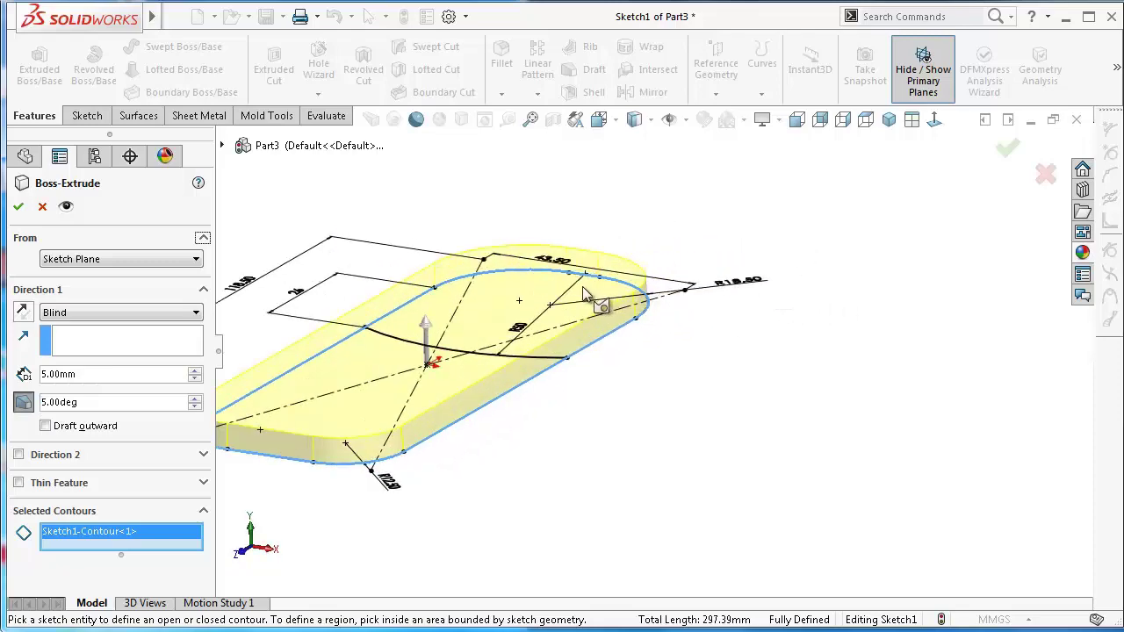
scroll(582, 287, up, 2)
click(18, 206)
click(651, 466)
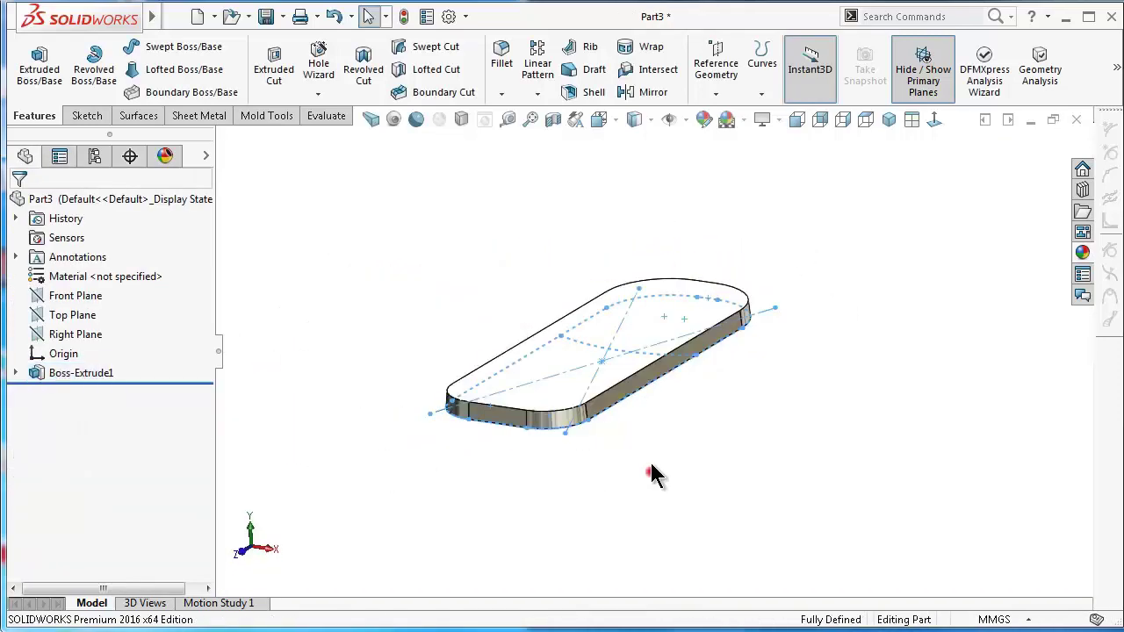
Show Sketch1, the base plate's absorbed profile sketch, for reuse.
click(15, 373)
click(88, 392)
click(102, 367)
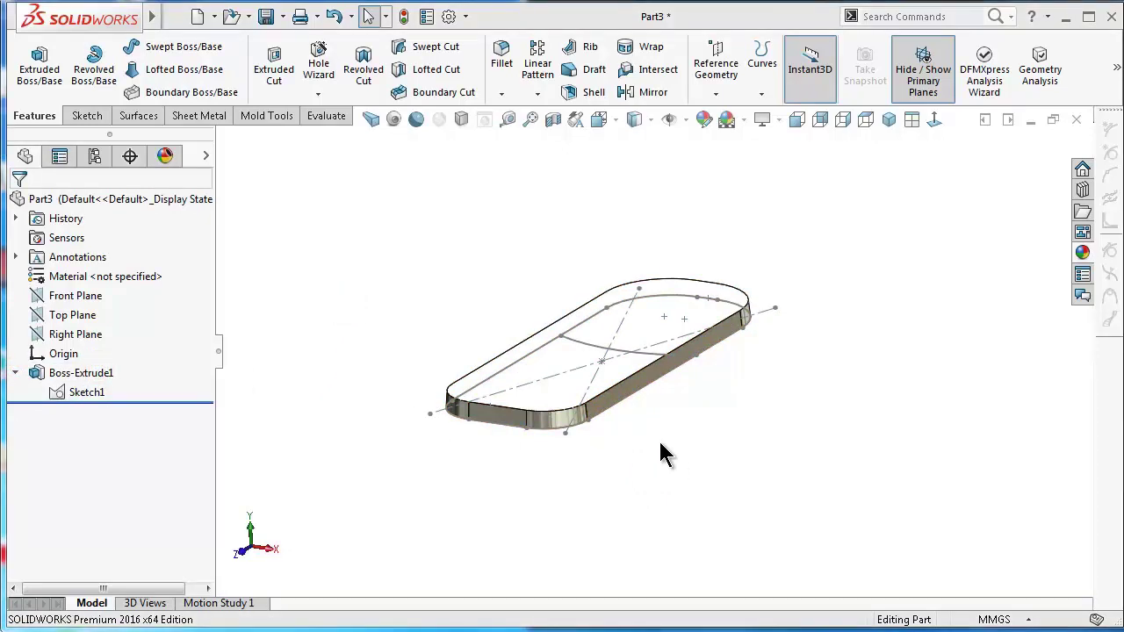
Extrude the Sketch1 region enclosed by the R50 arc and the R18.50 end to a blind depth of 5+3.5 mm.
click(88, 393)
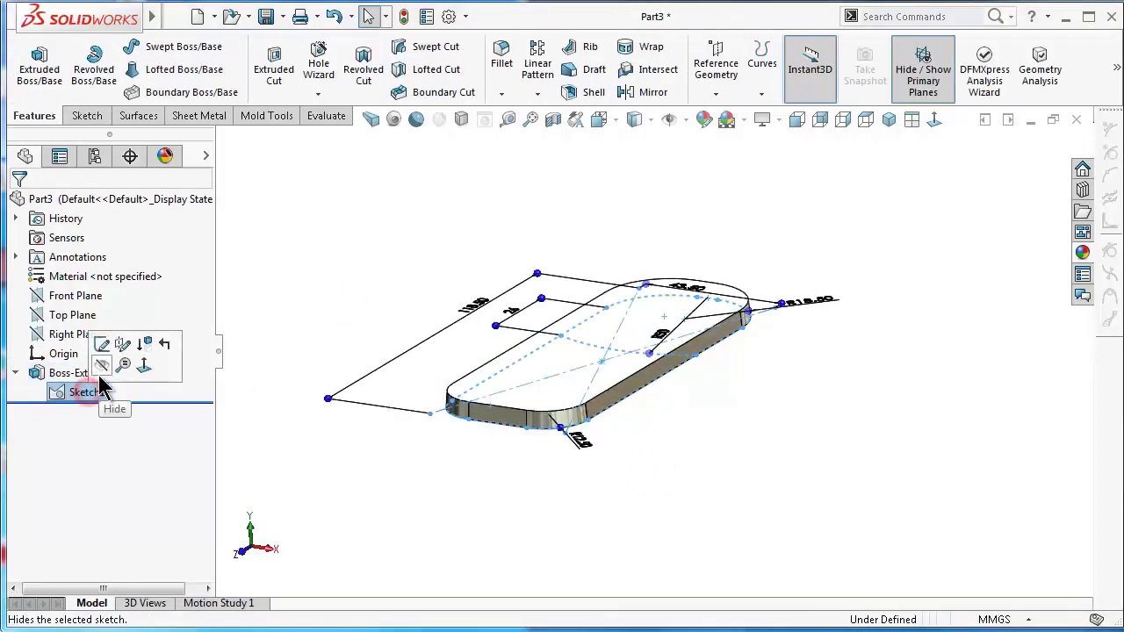
click(42, 70)
click(660, 327)
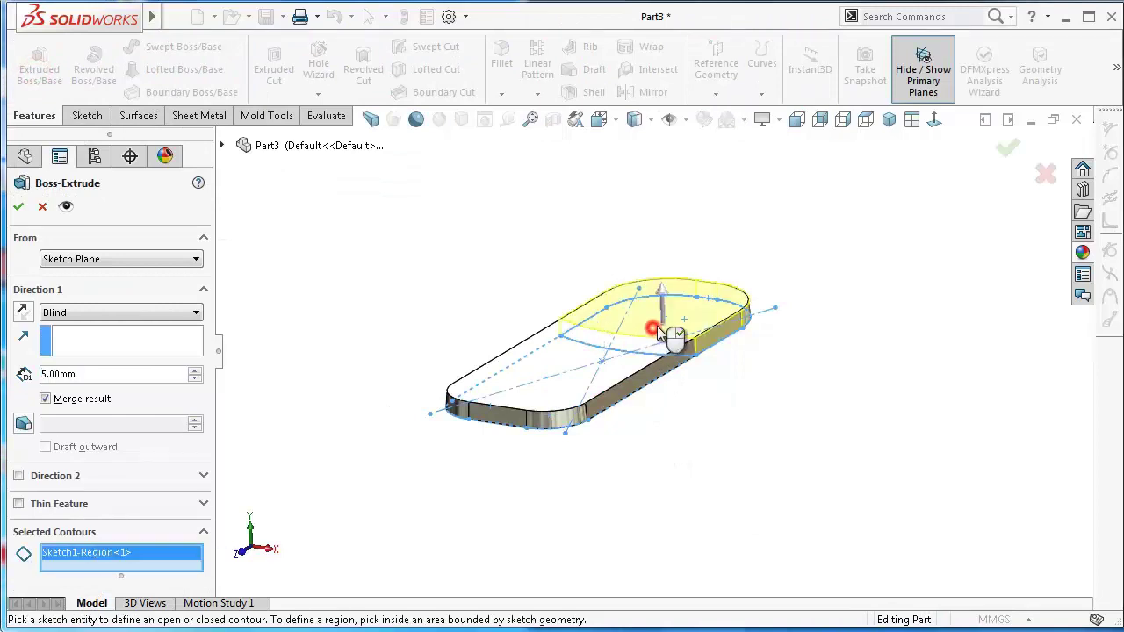
middle_drag(753, 365, 737, 330)
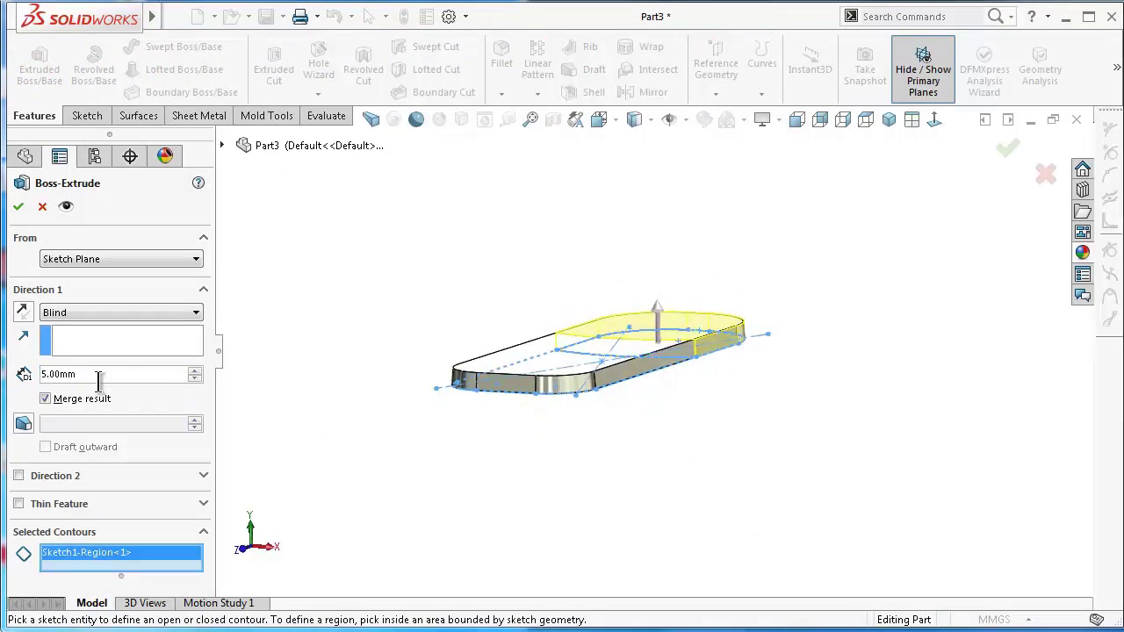
double_click(56, 374)
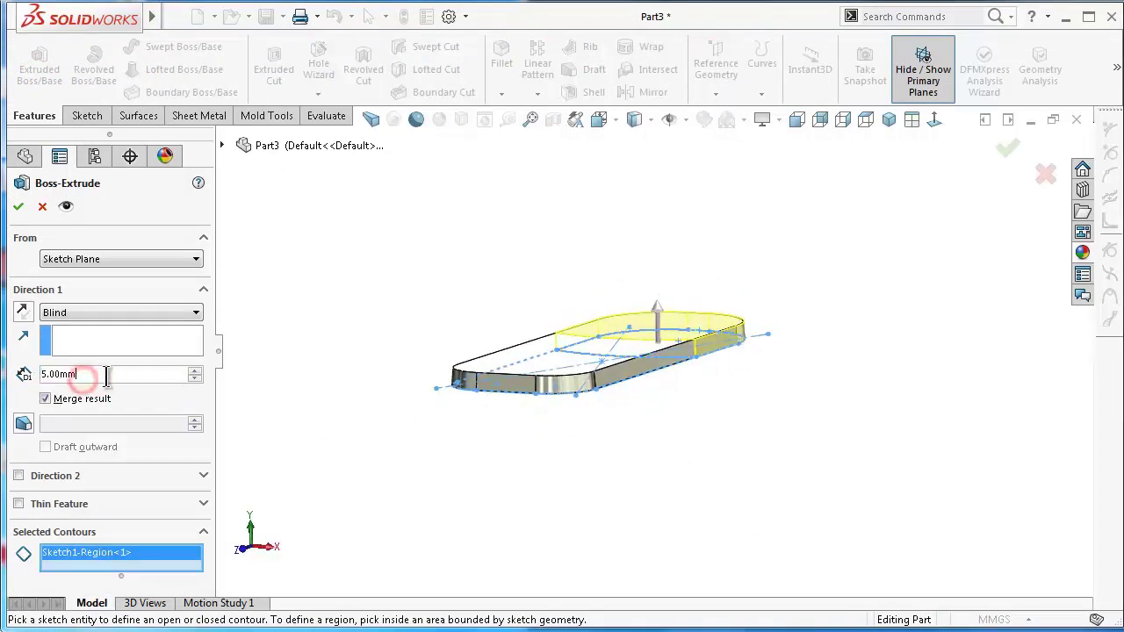
text(+3.5)
key(Return)
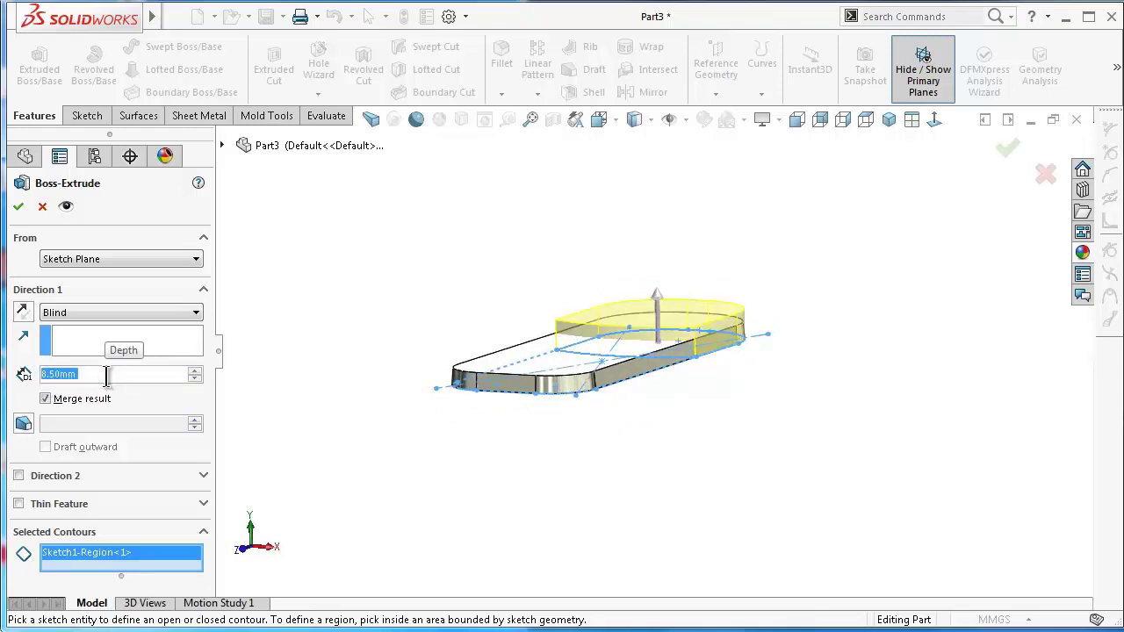
Apply a 5° draft to the raised region's extrusion and finish the feature.
click(26, 424)
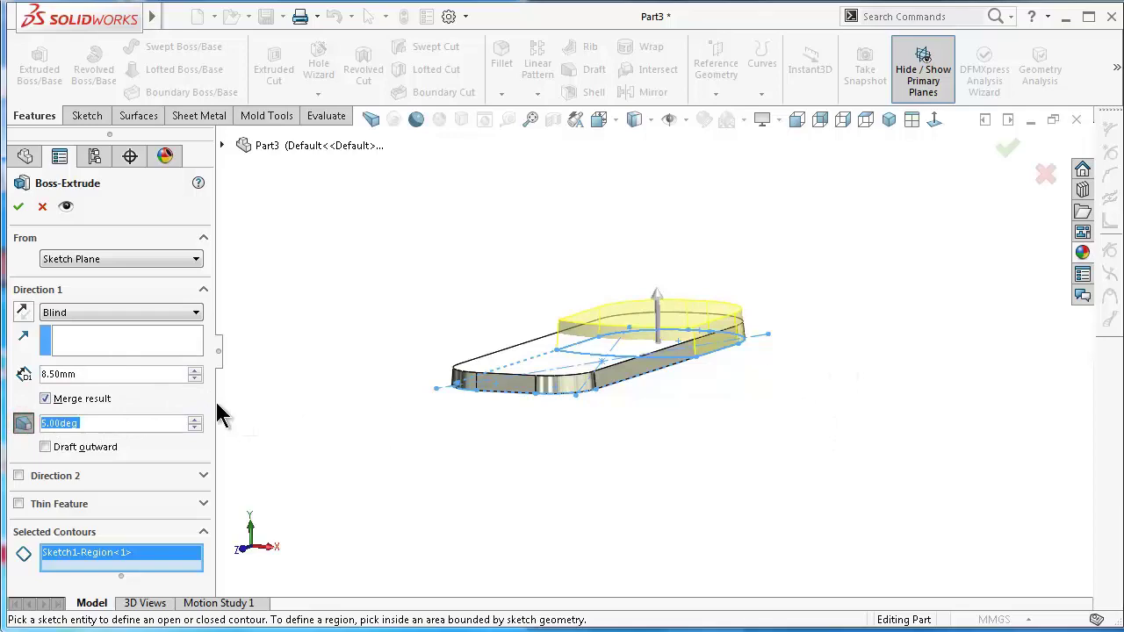
middle_drag(587, 400, 720, 270)
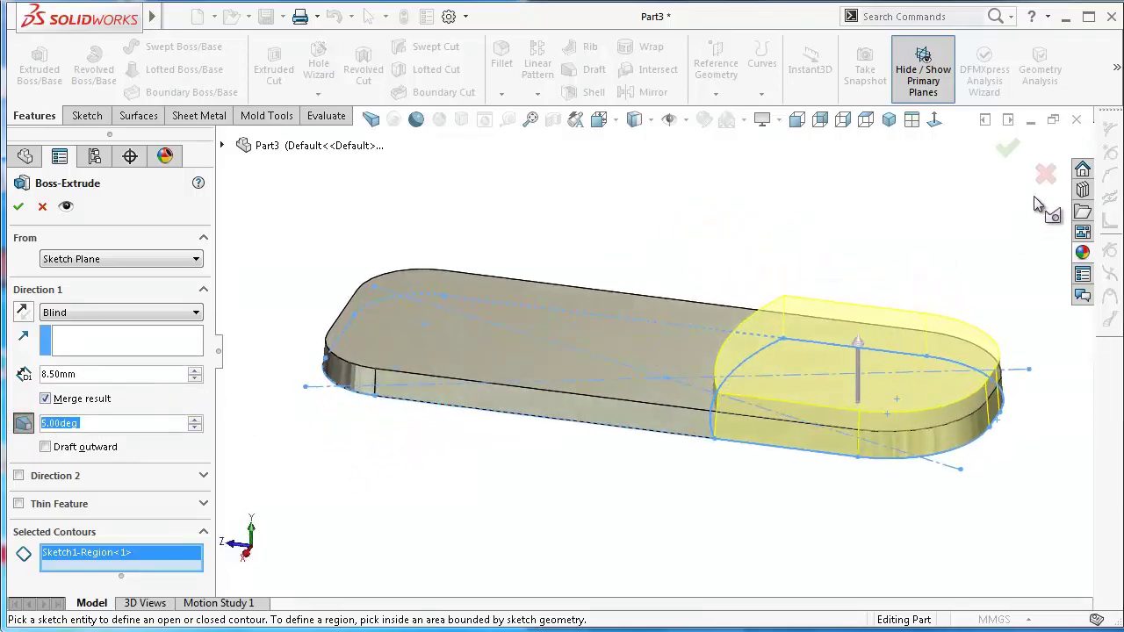
click(1009, 149)
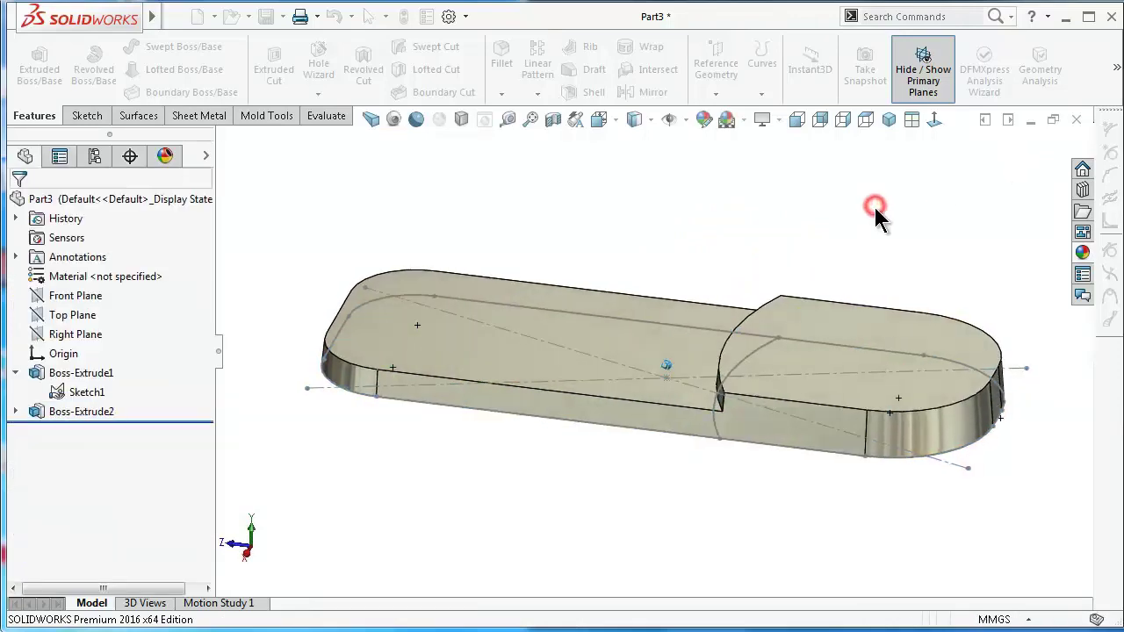
Inspect the stepped body from its other end and hide Sketch1.
key(Right)
key(Right)
key(Right)
key(Right)
key(Right)
key(Right)
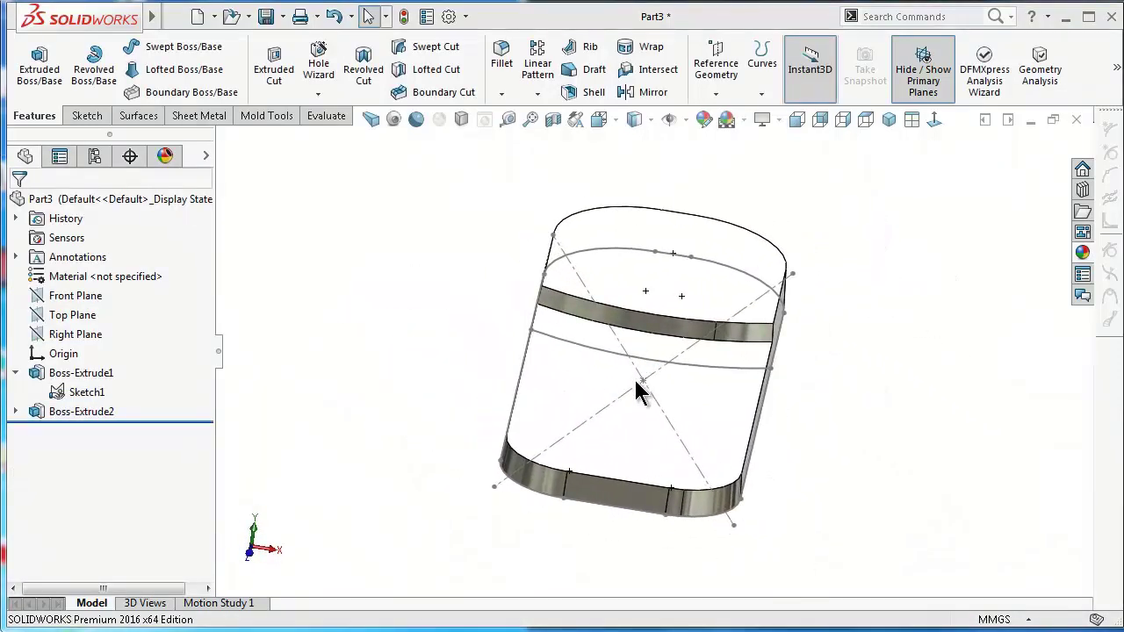
click(638, 392)
click(870, 436)
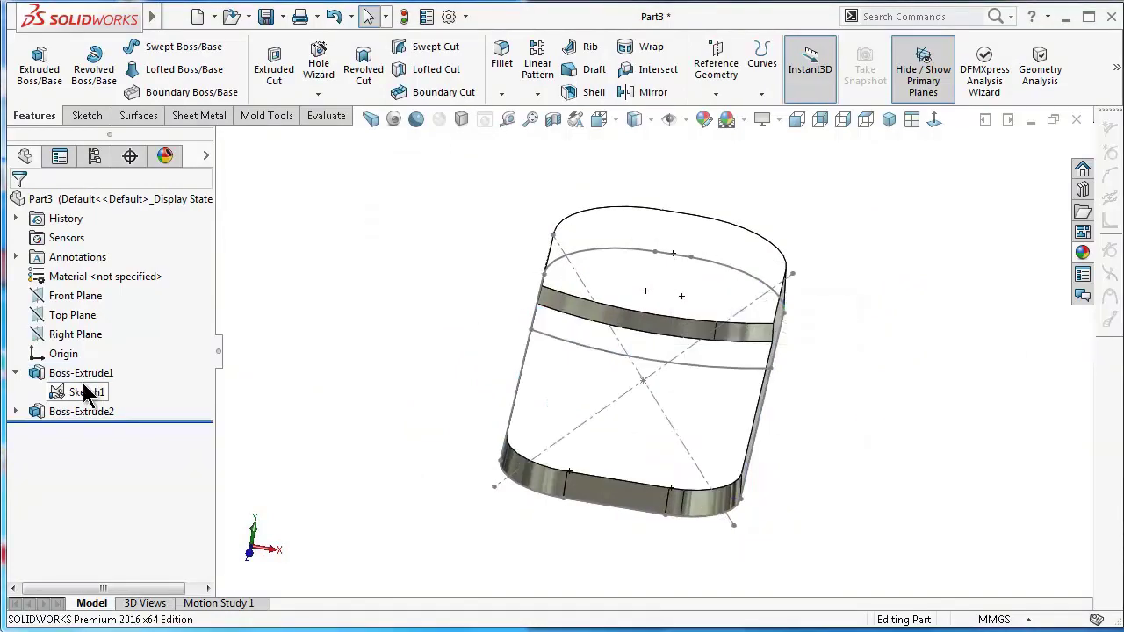
click(88, 392)
click(88, 347)
Open a new sketch on the Right Plane and view it face-on.
middle_drag(361, 295, 400, 318)
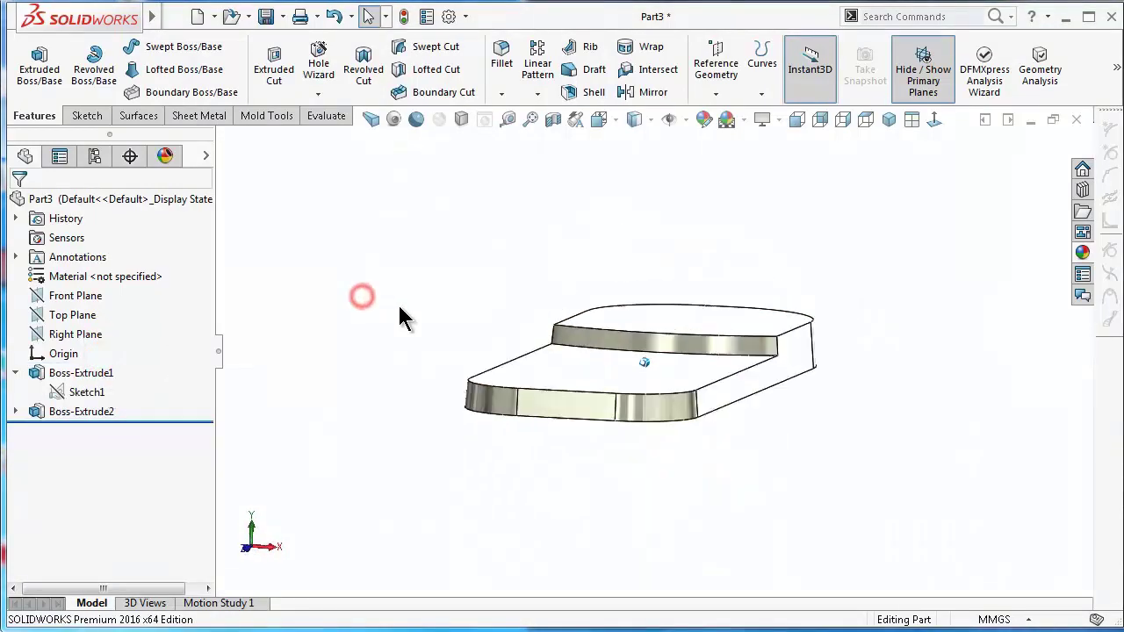
key(ctrl+7)
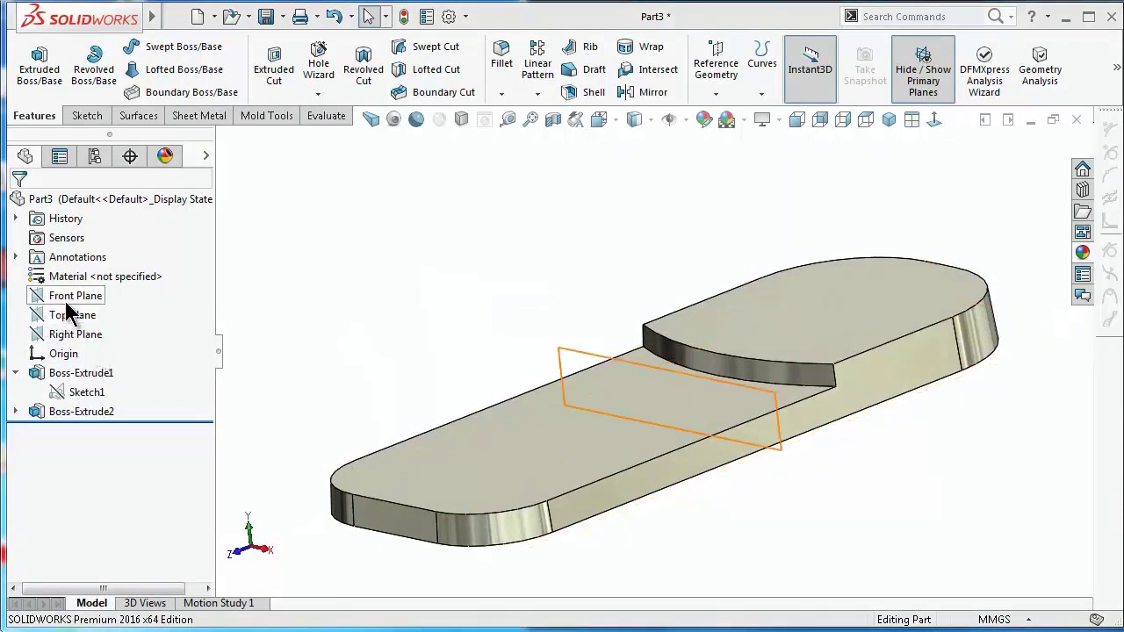
click(79, 334)
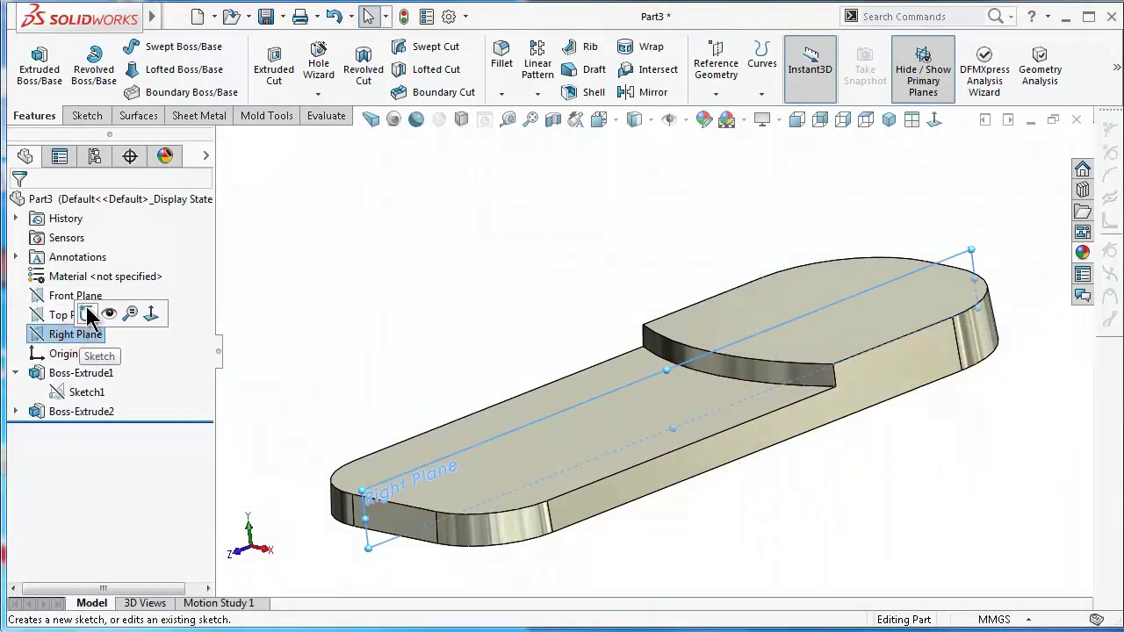
click(95, 313)
click(935, 119)
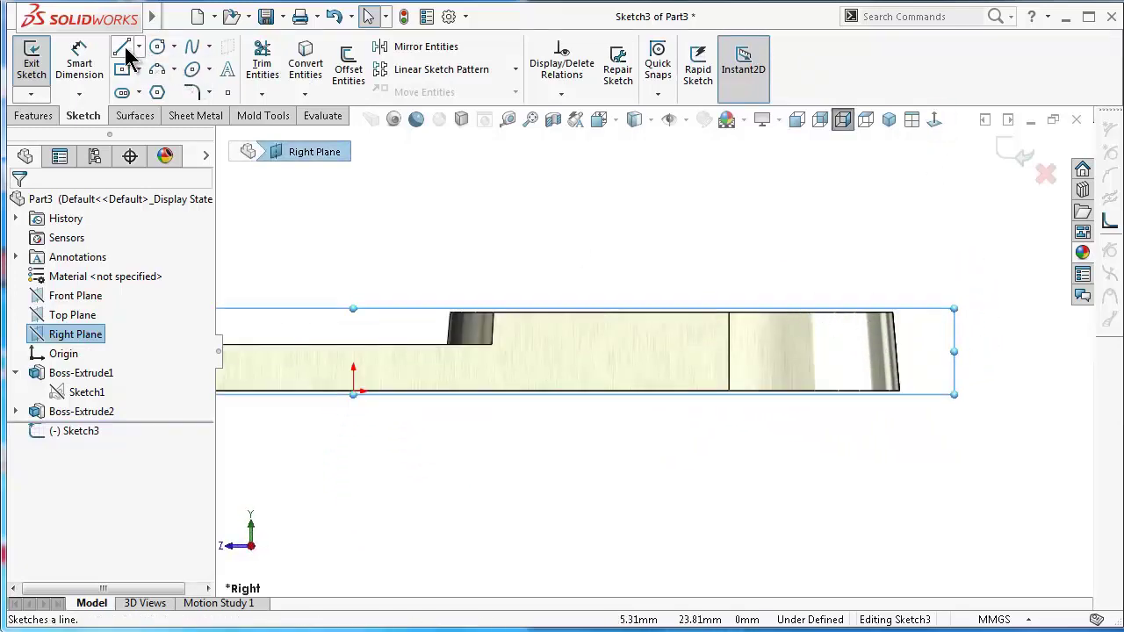
Draw an upward-bulging 3 point arc of about 22 mm radius from the raised block's top edge to its drafted end face.
click(157, 69)
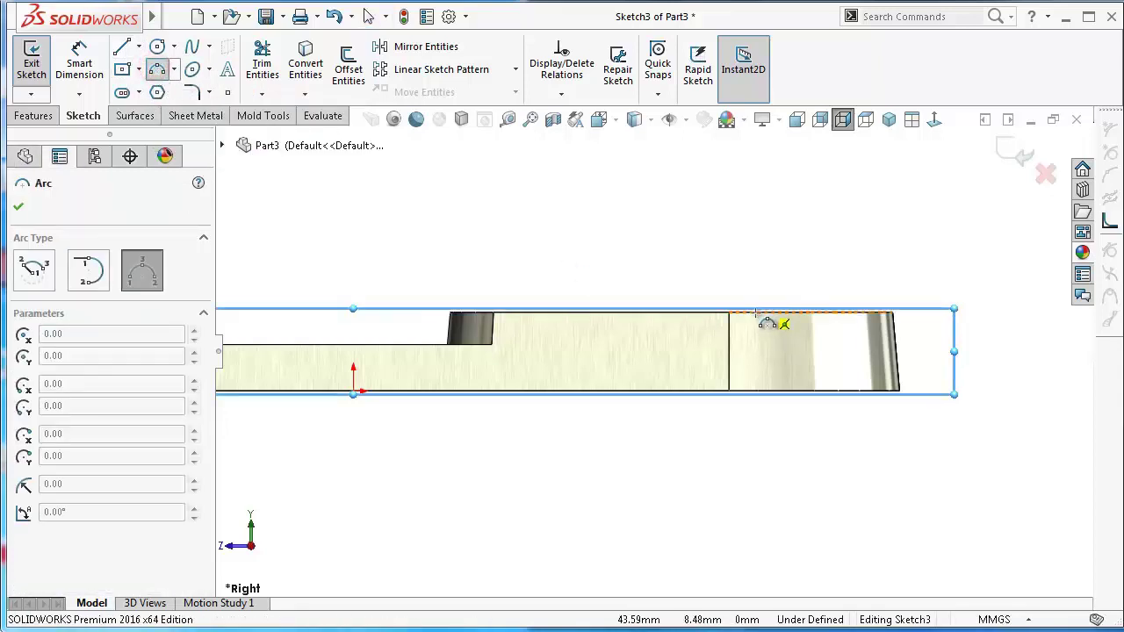
click(753, 312)
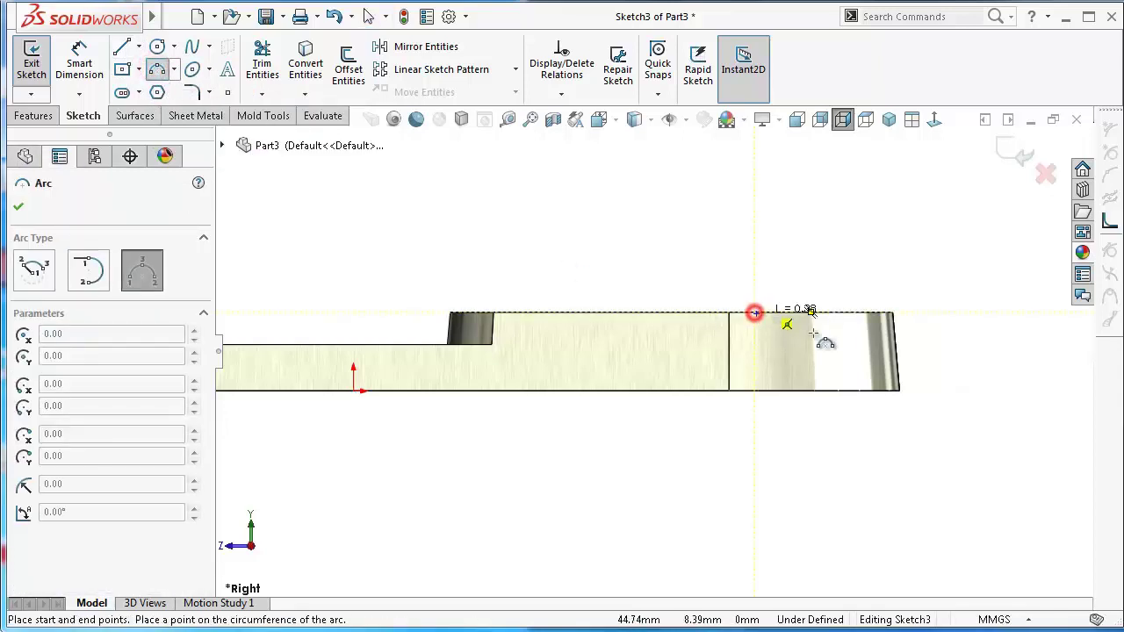
click(896, 356)
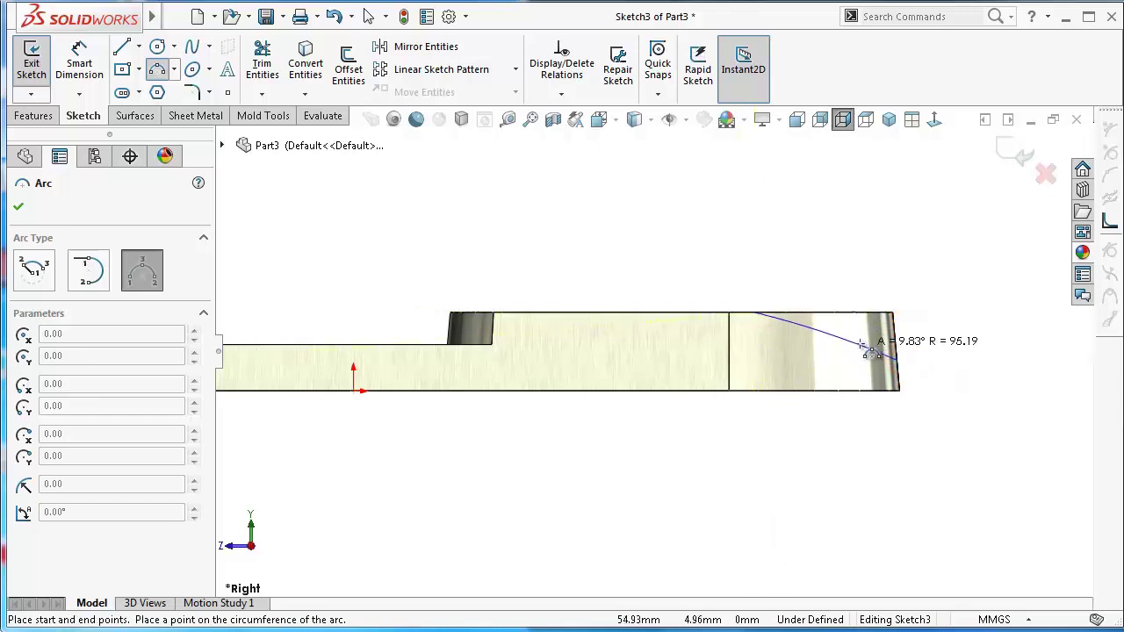
scroll(878, 344, down, 3)
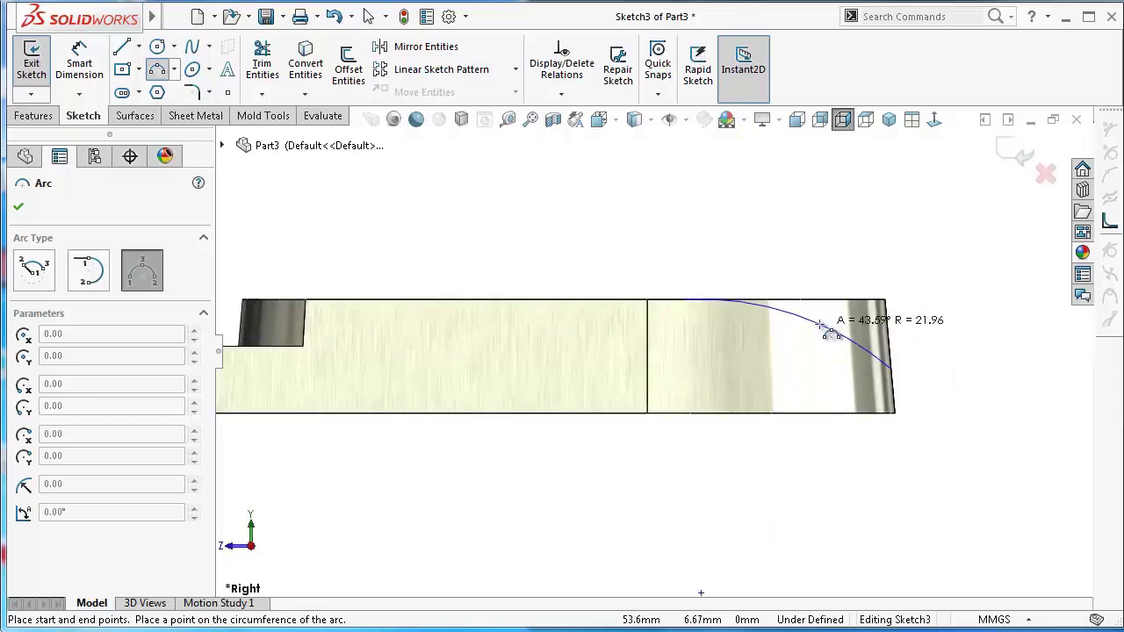
click(821, 326)
Dimension the new arc and set its radius to 25 mm.
key(d)
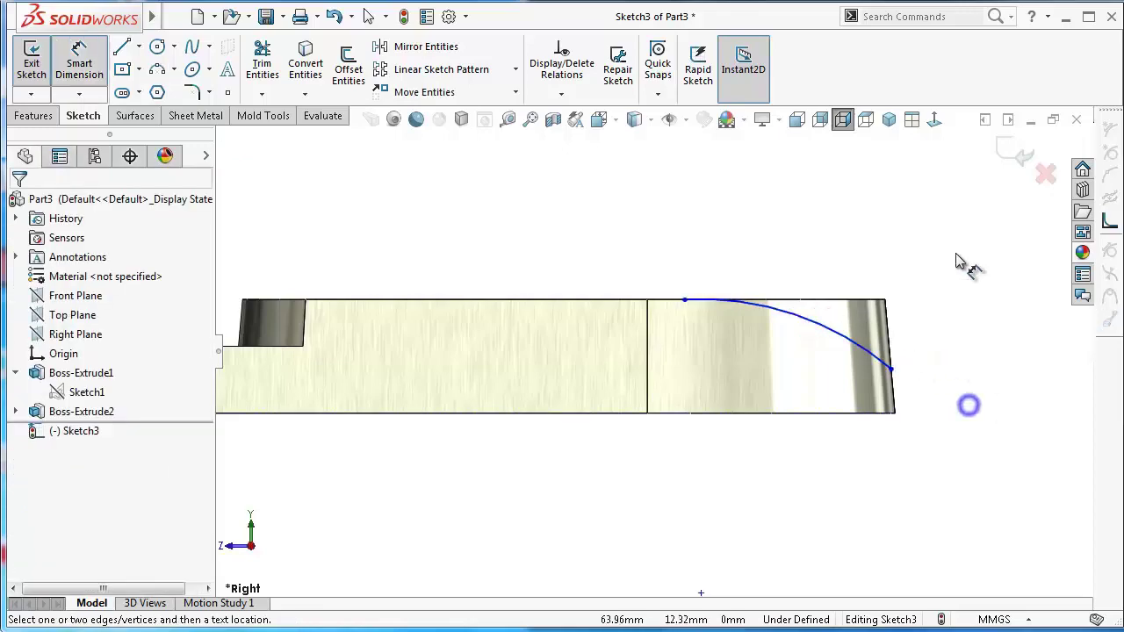
click(872, 359)
click(817, 372)
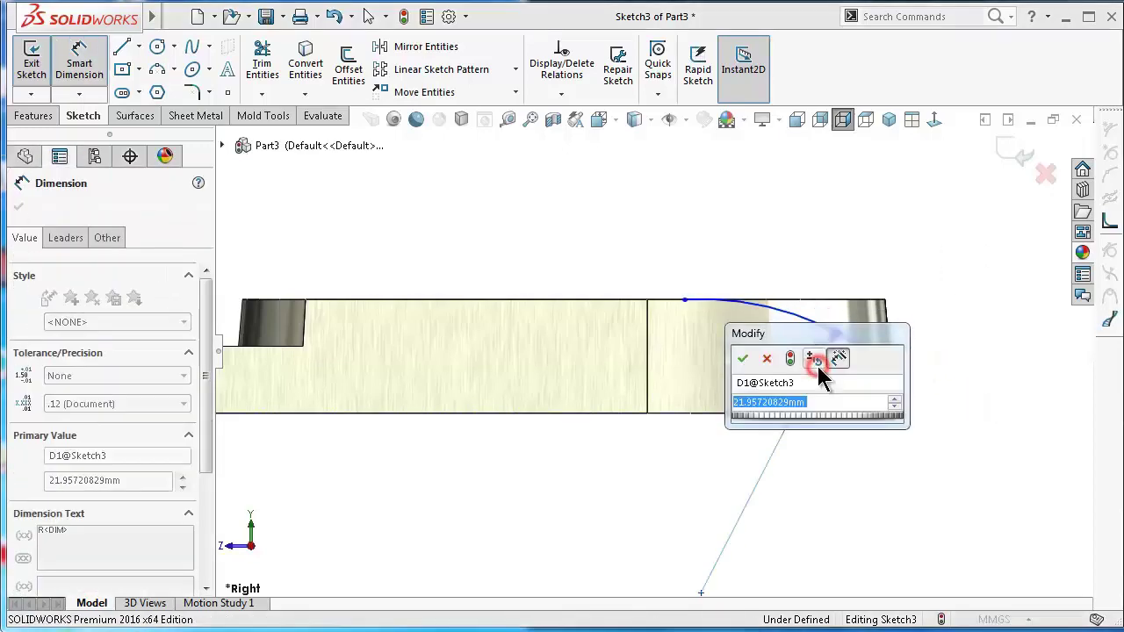
key(Return)
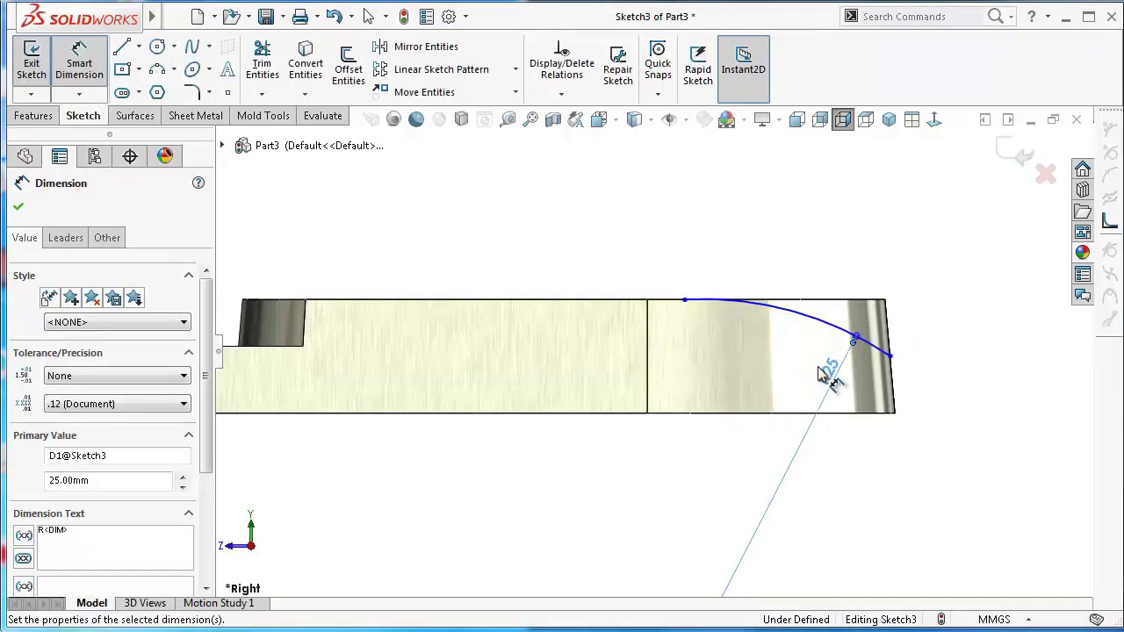
Dimension the arc's lower endpoint vertically from the raised block's top edge and set the distance to 5 mm.
click(889, 356)
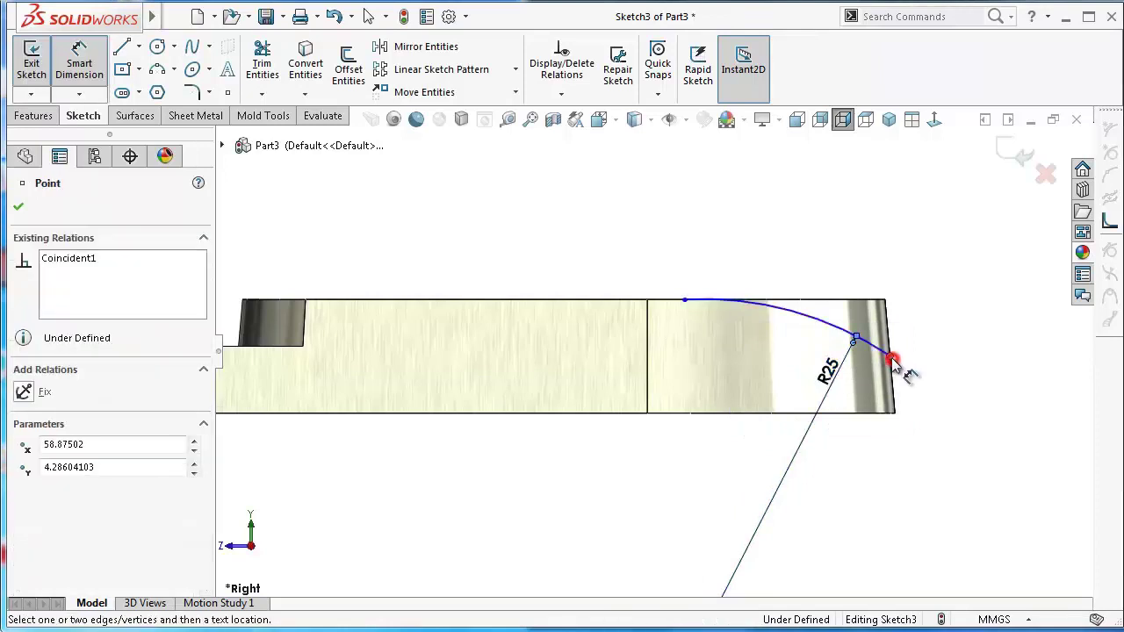
click(873, 300)
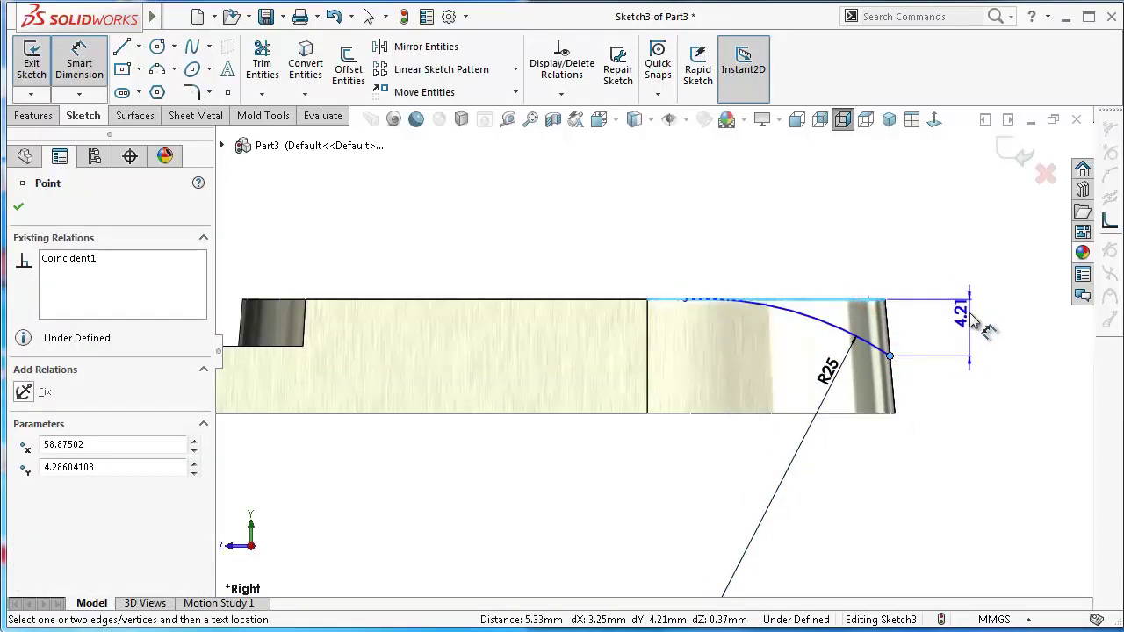
click(970, 327)
text(5.00mm)
key(Return)
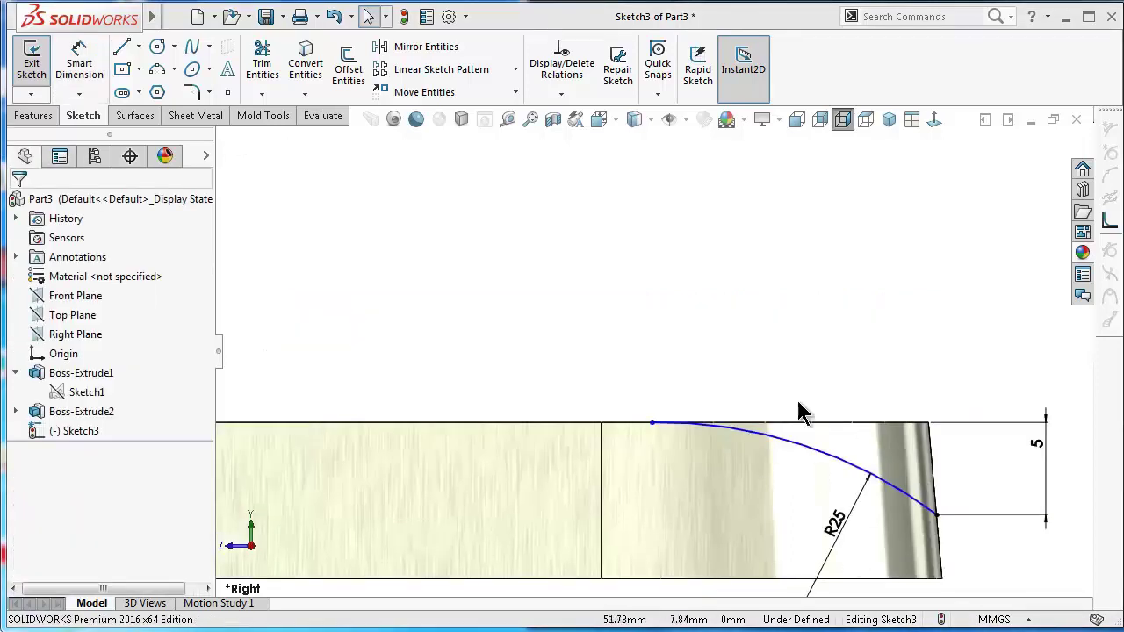
Dimension the arc's upper endpoint horizontally from the raised block's top end corner at 15 mm.
right_drag(805, 336, 793, 196)
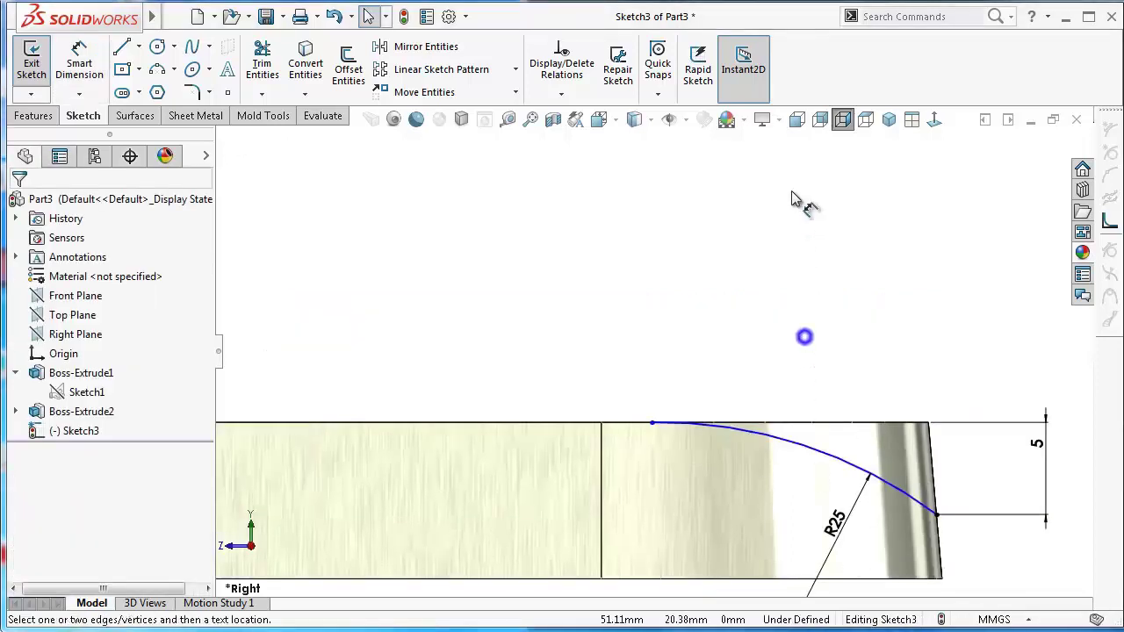
click(651, 425)
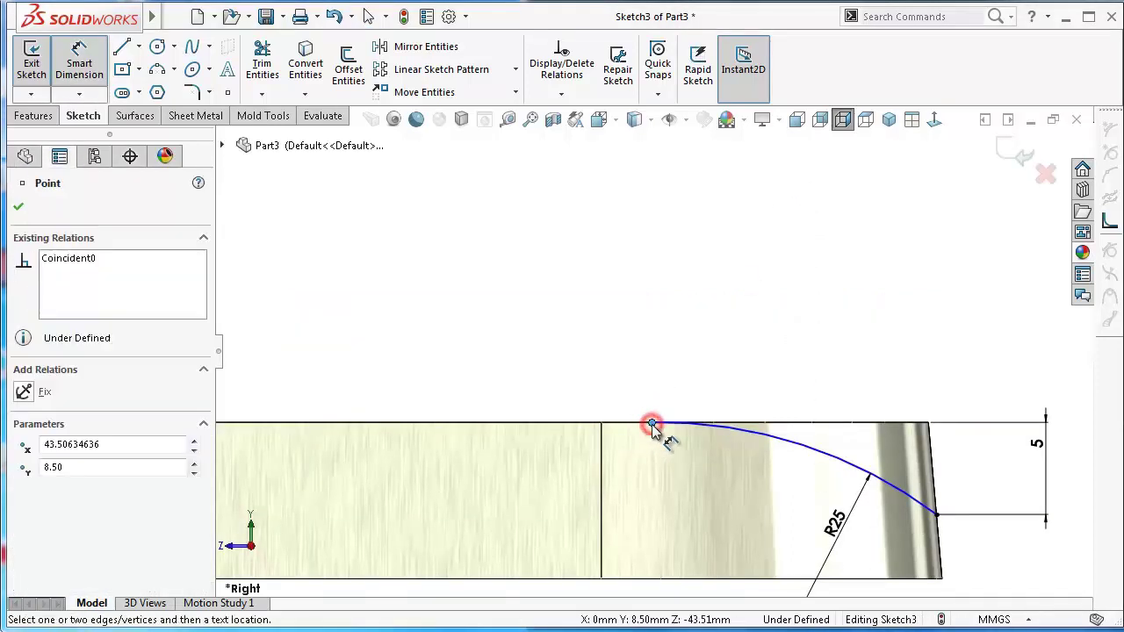
click(928, 423)
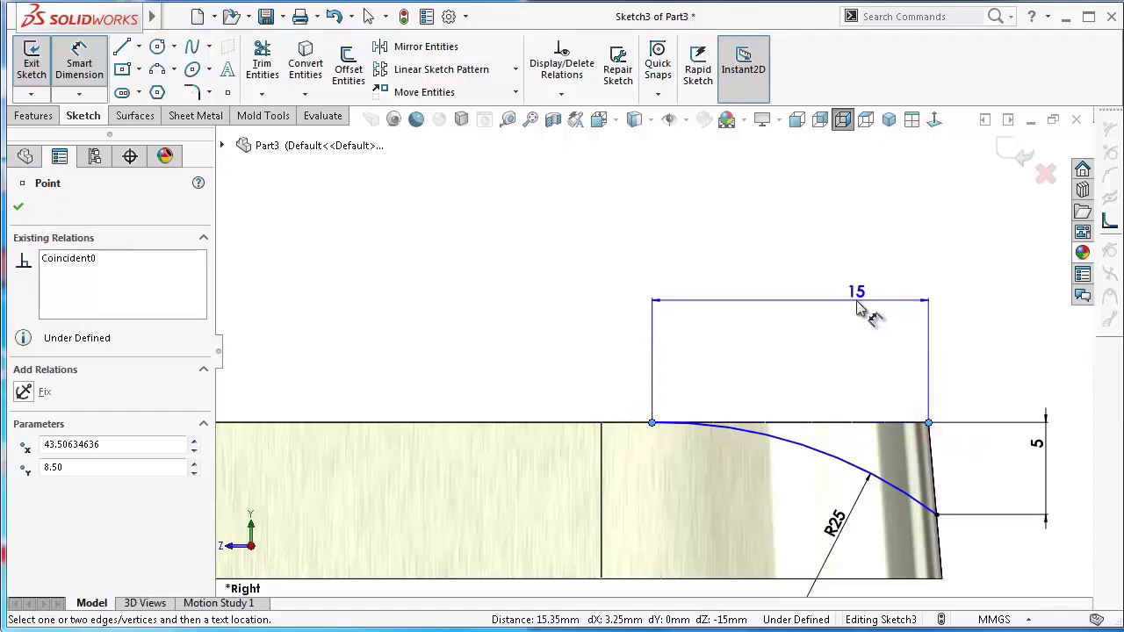
click(856, 300)
click(780, 293)
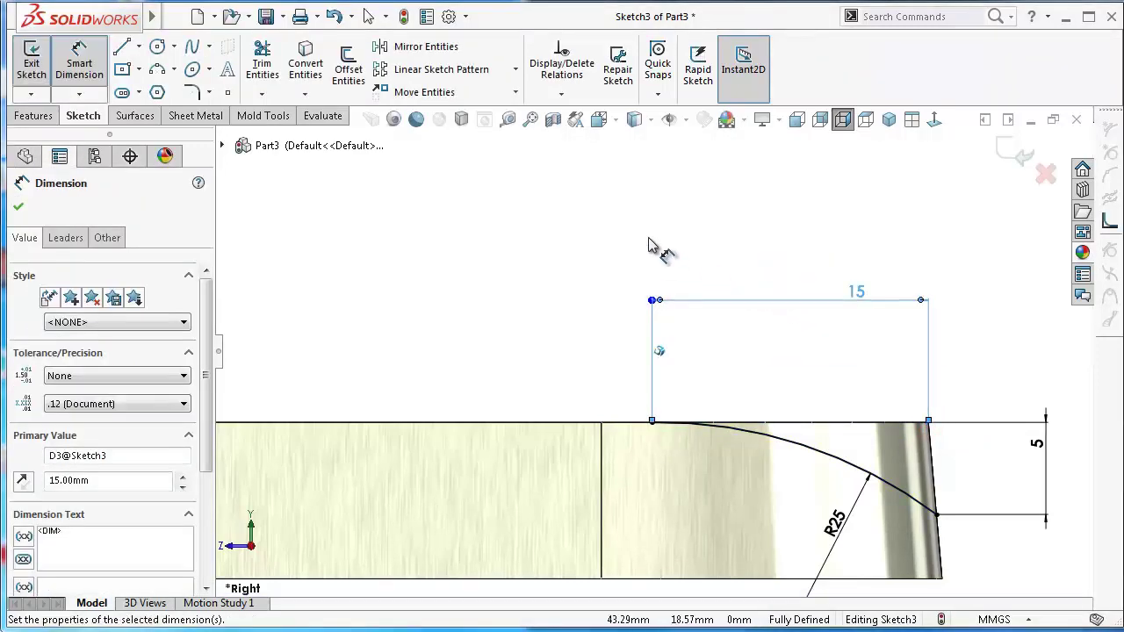
Cut-extrude the arc sketch Through All - Both to carve a curved slope into the raised block's end.
key(ctrl+shift+z)
click(32, 115)
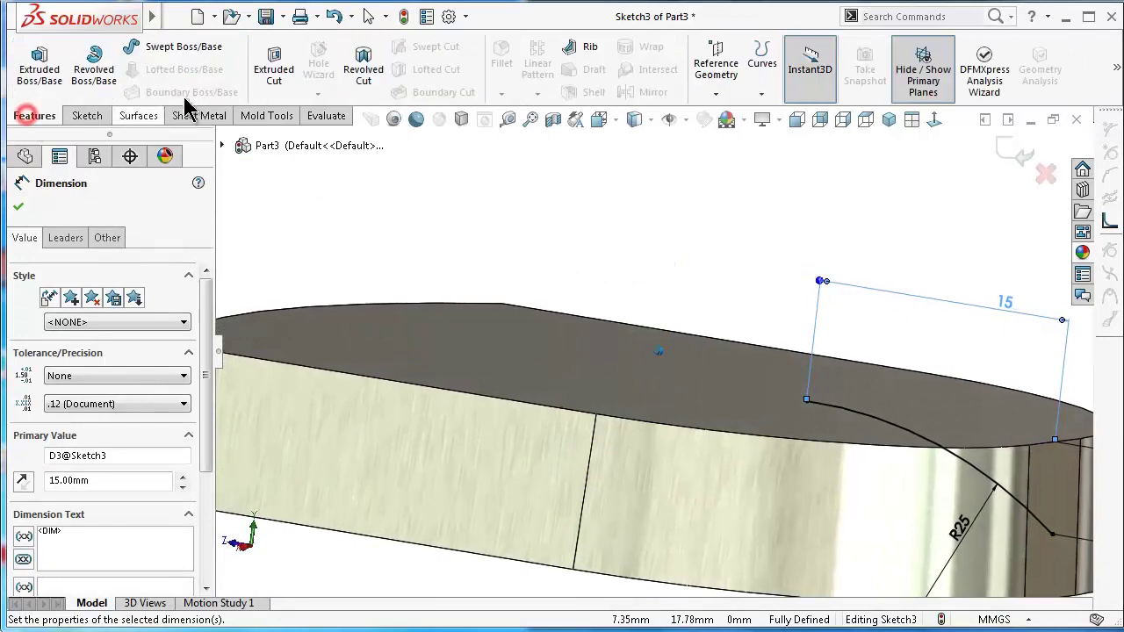
click(273, 69)
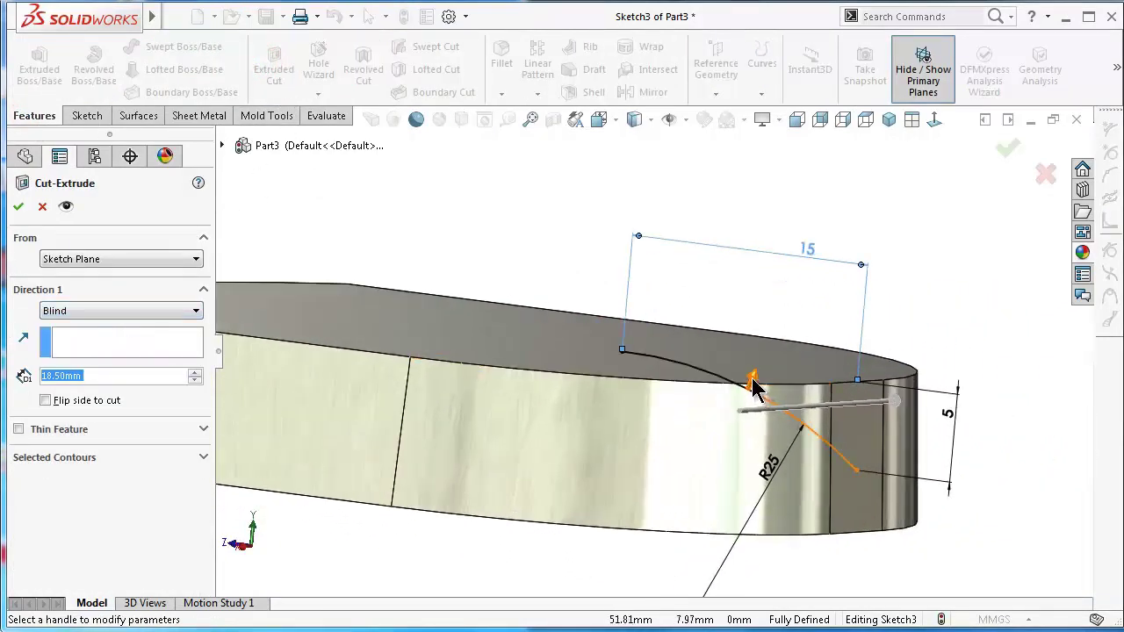
scroll(746, 391, down, 2)
scroll(741, 394, down, 2)
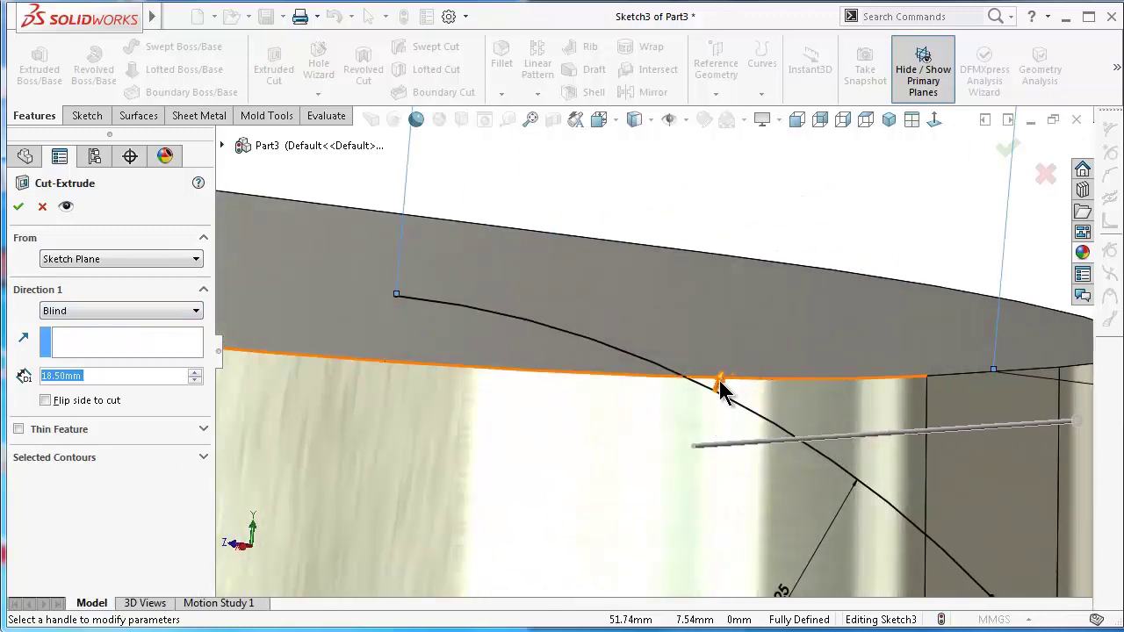
click(54, 310)
click(97, 351)
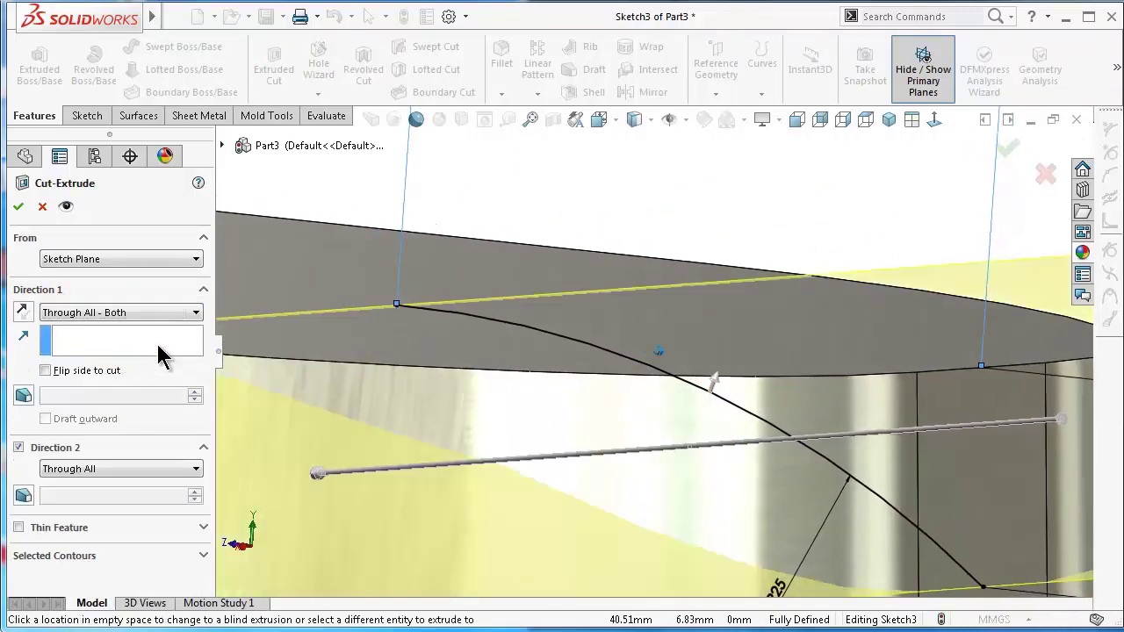
click(17, 206)
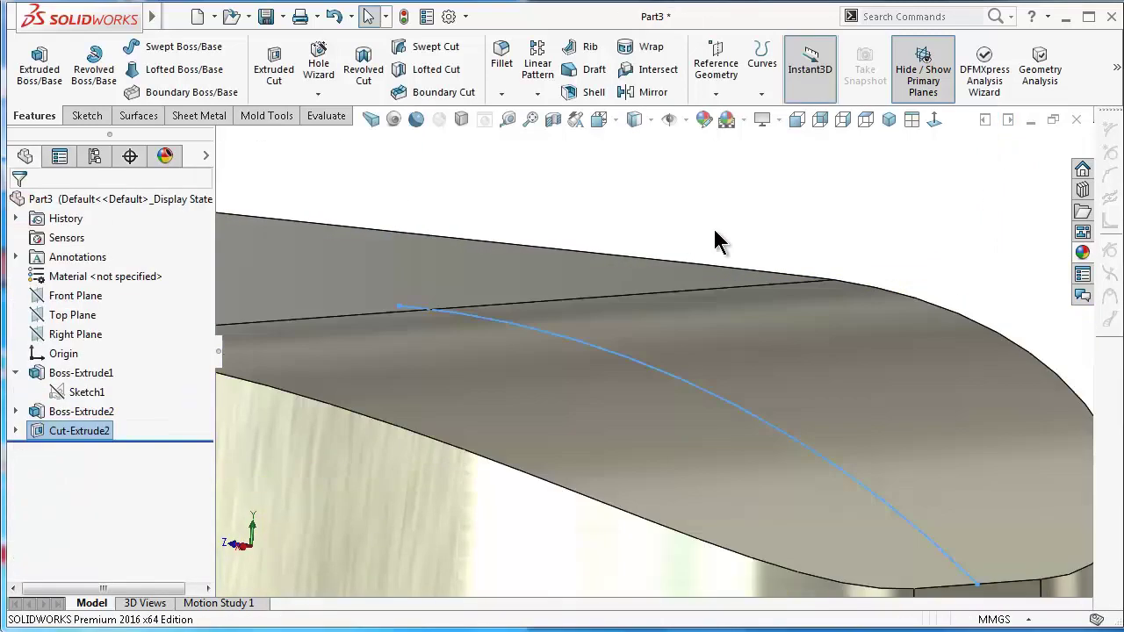
click(783, 219)
scroll(777, 223, up, 6)
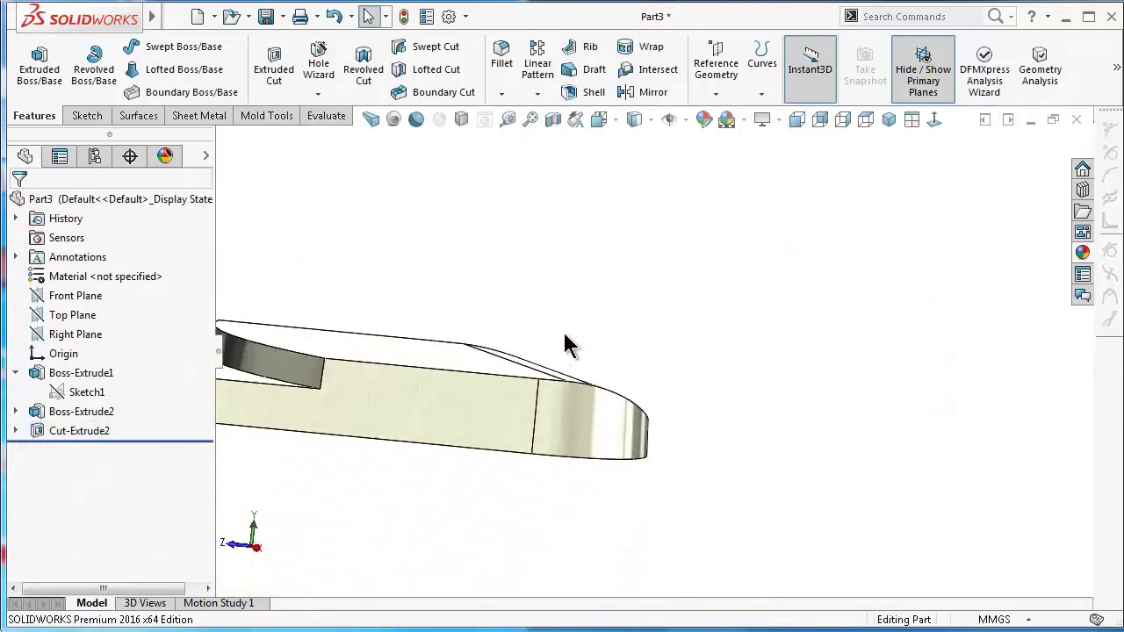
scroll(556, 361, up, 5)
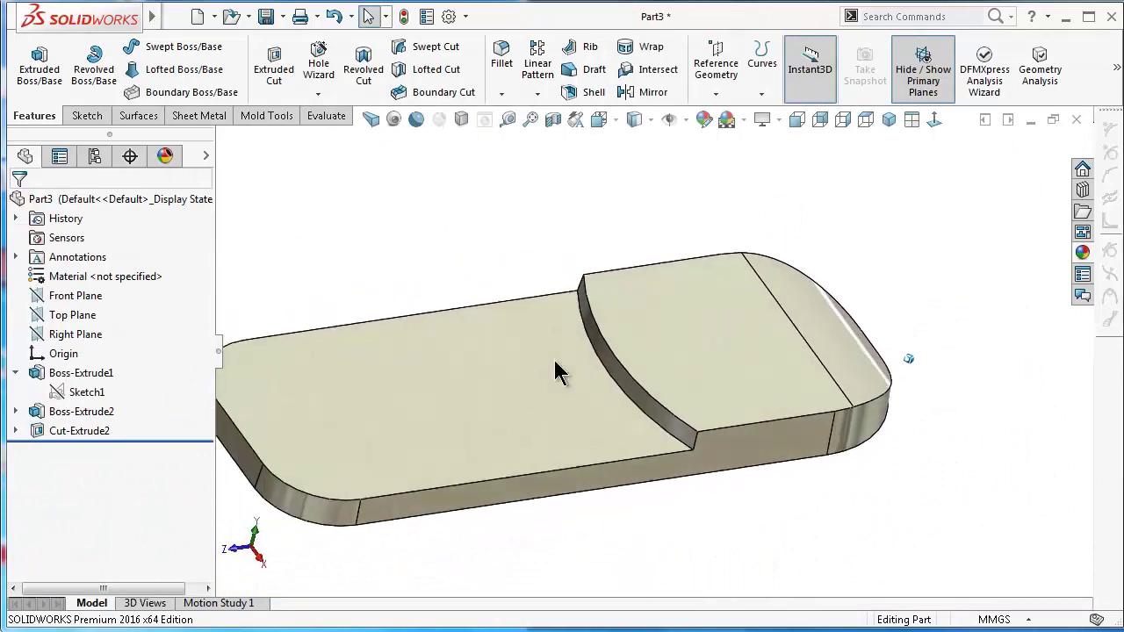
key(ctrl+s)
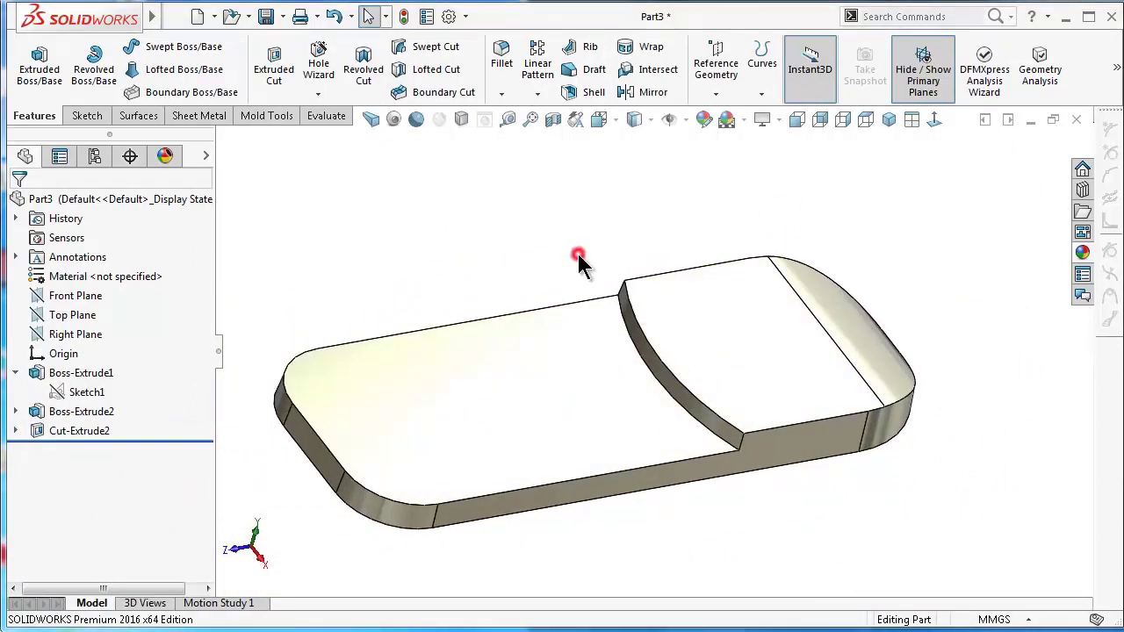
Fillet the bottom edge of the curved step between the plate and the raised block with a 20 mm radius.
middle_drag(579, 258, 590, 284)
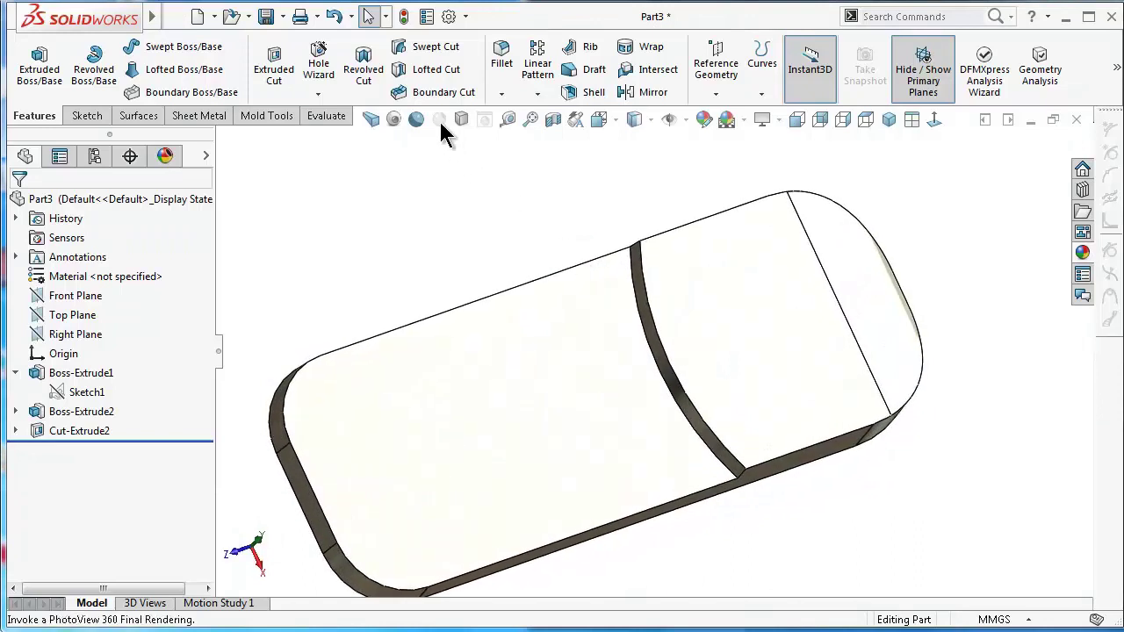
click(510, 66)
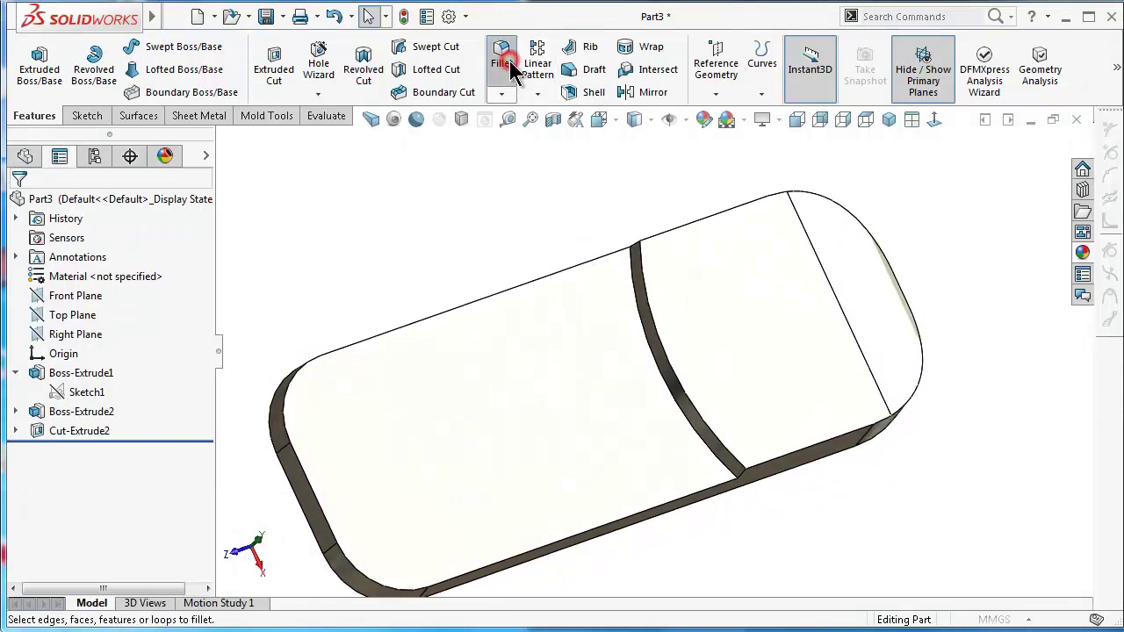
click(682, 414)
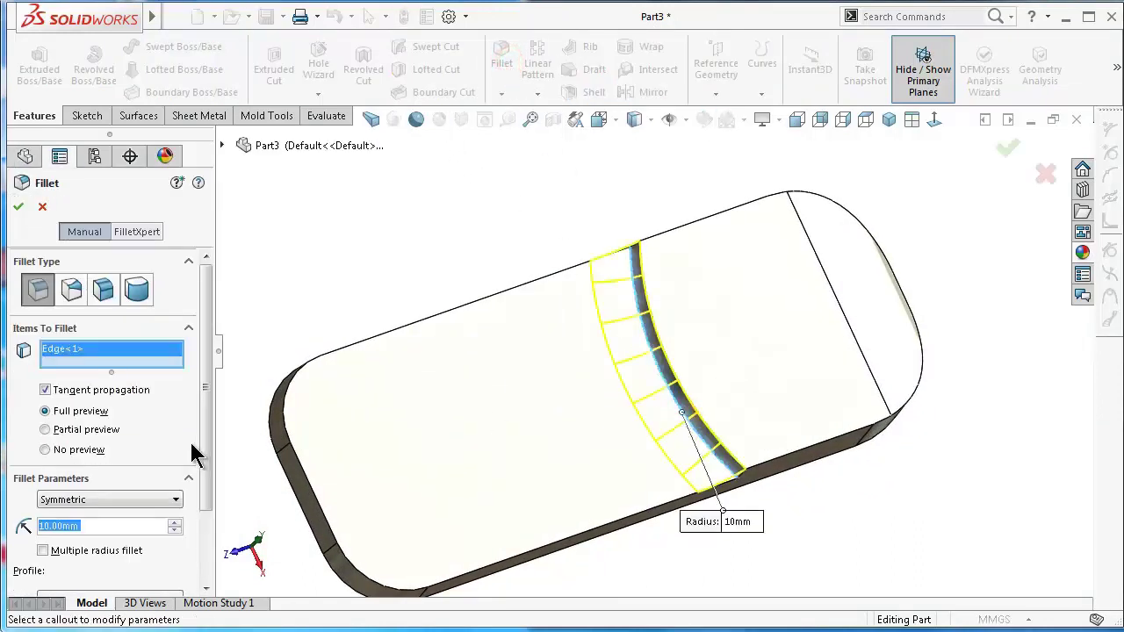
click(174, 523)
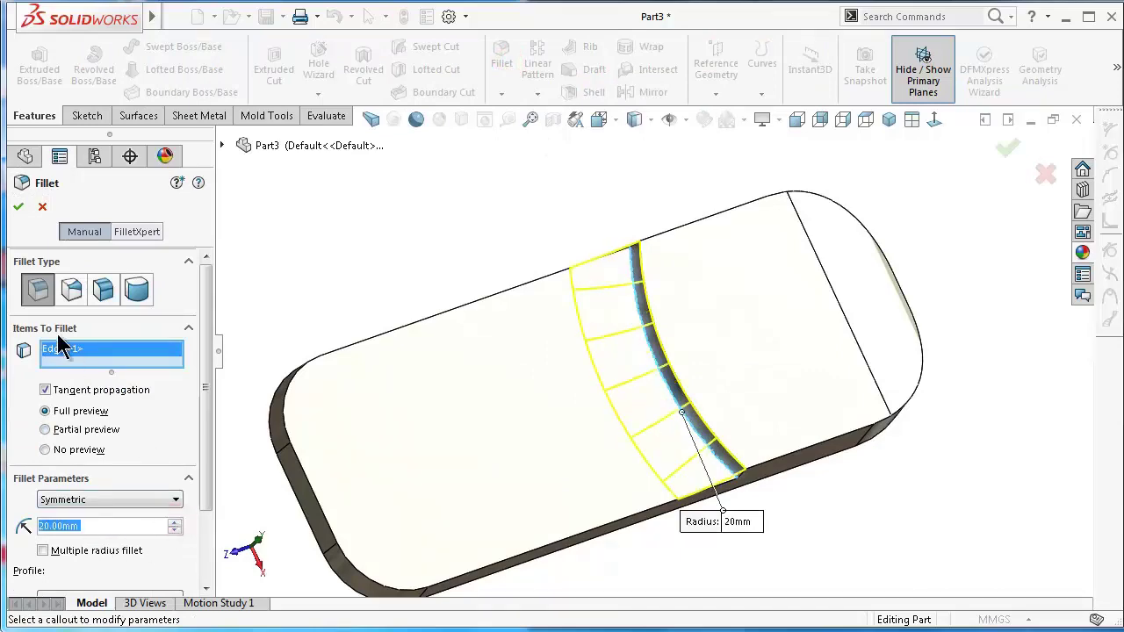
click(19, 208)
Fillet the upper edge of the curved step, where it meets the raised block's top face, with a 7.5 mm radius.
middle_drag(501, 233, 556, 234)
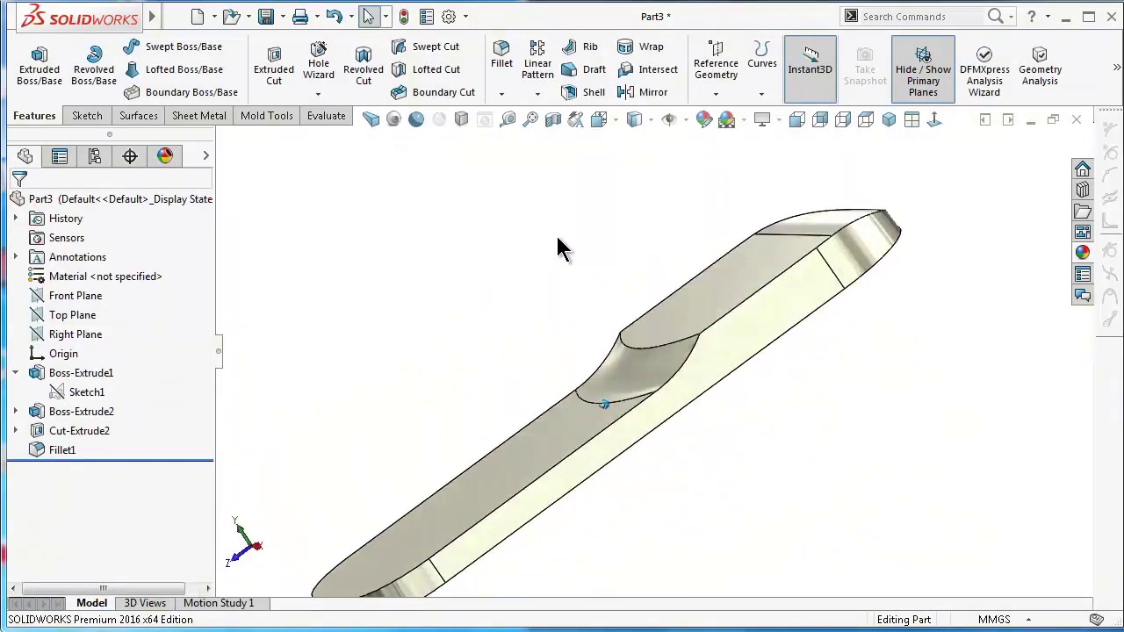
click(501, 58)
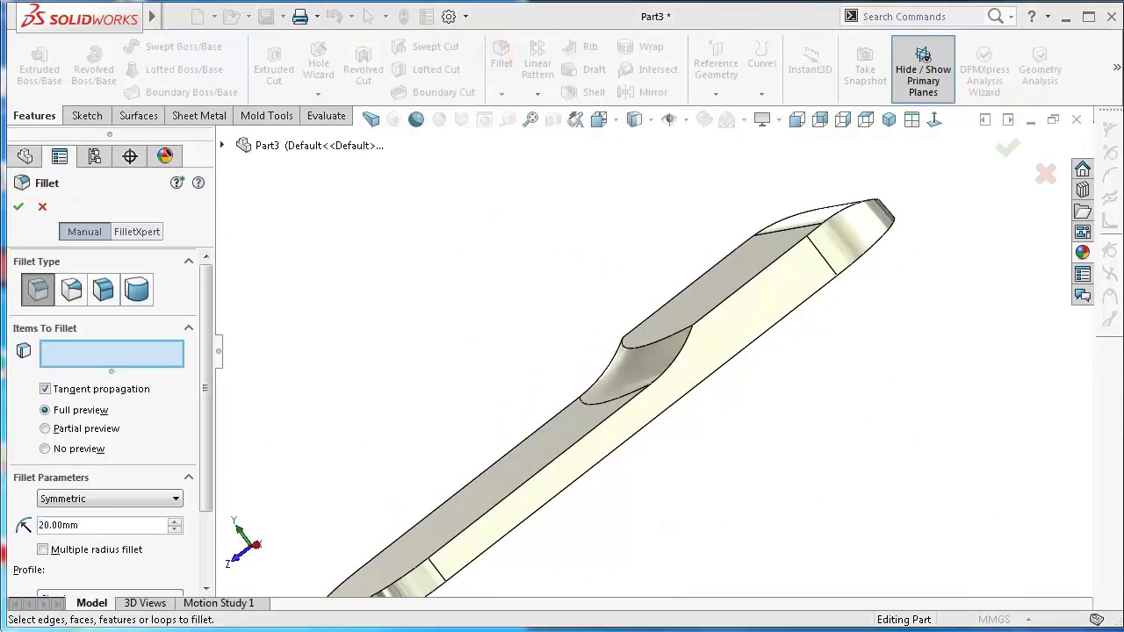
click(110, 527)
text(7.5)
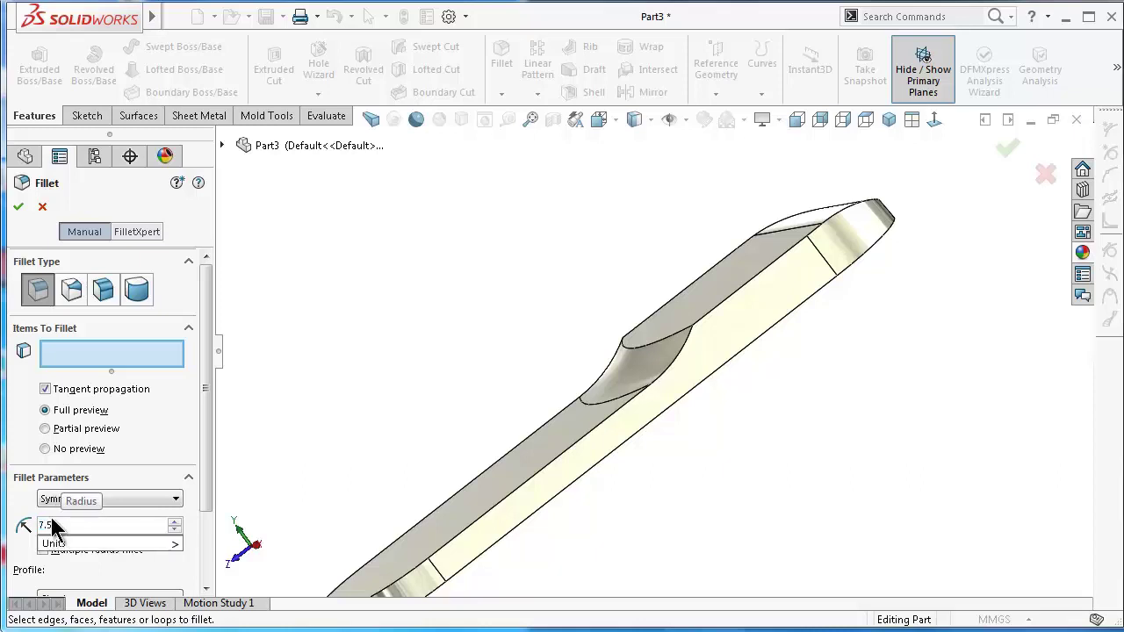
middle_drag(517, 369, 683, 367)
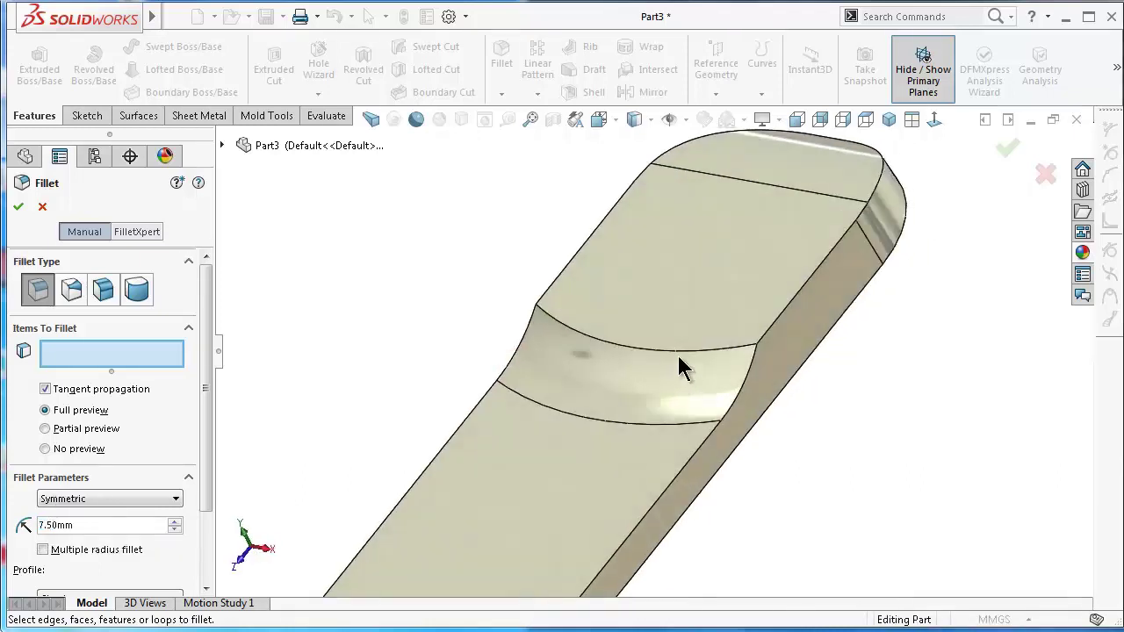
click(682, 351)
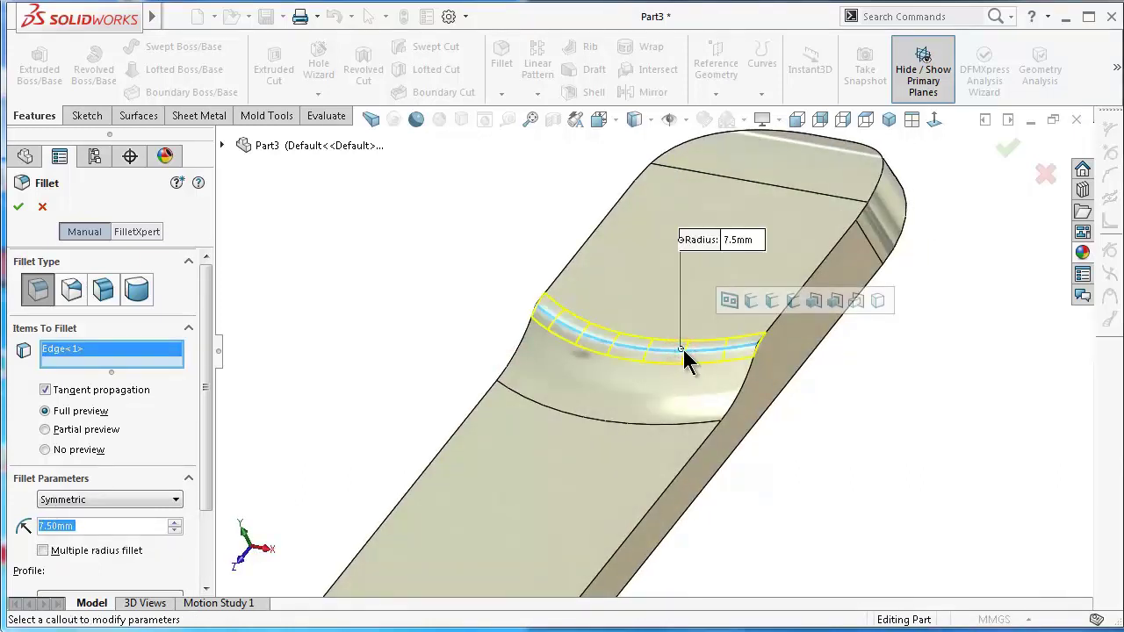
click(1005, 151)
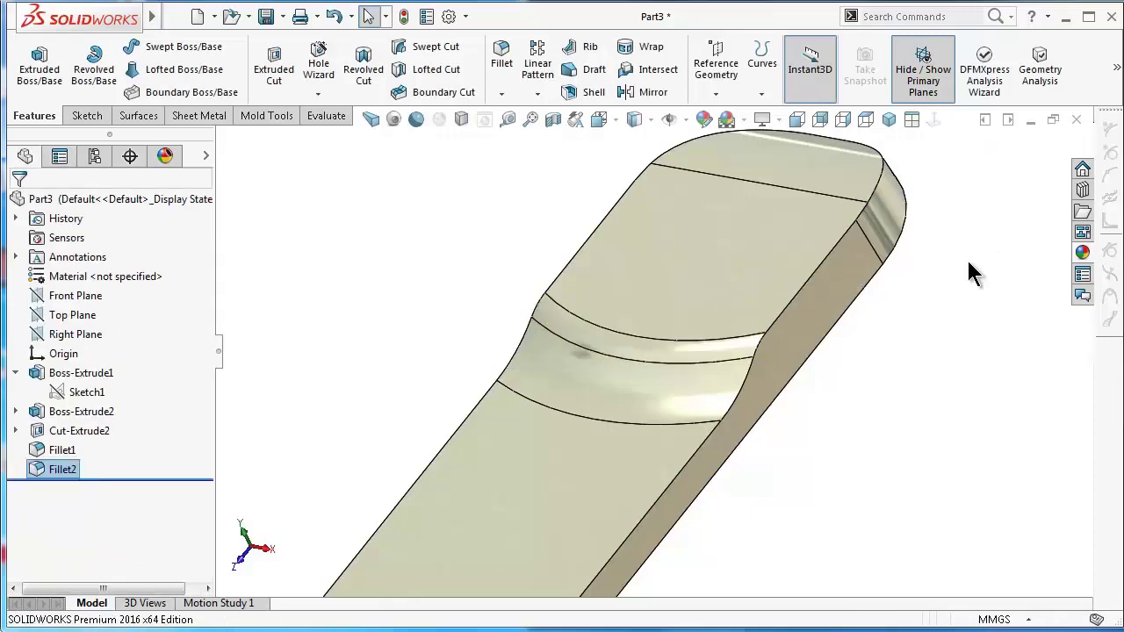
Round the part's top perimeter edge and the sloped end's remaining outer edge with 3.5 mm fillets.
key(ctrl+7)
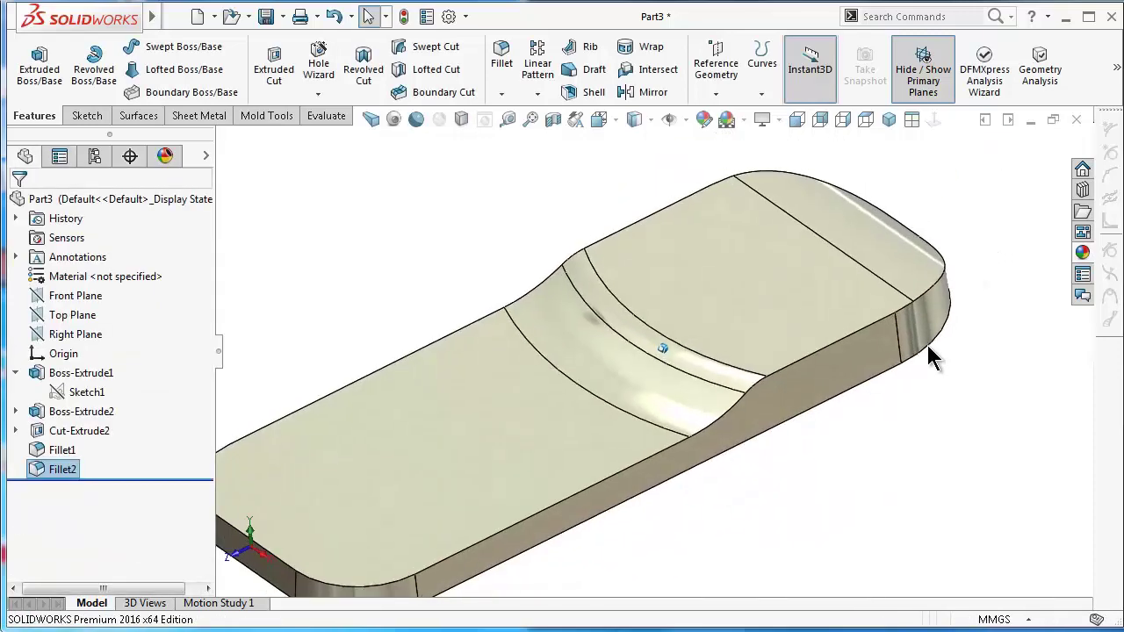
key(f)
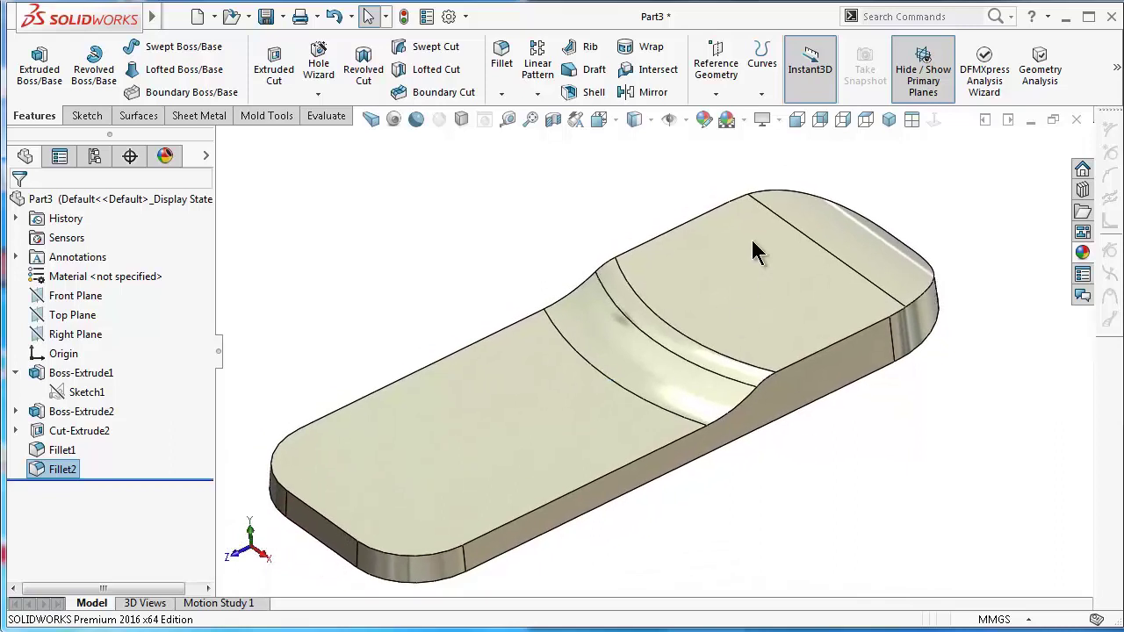
click(501, 69)
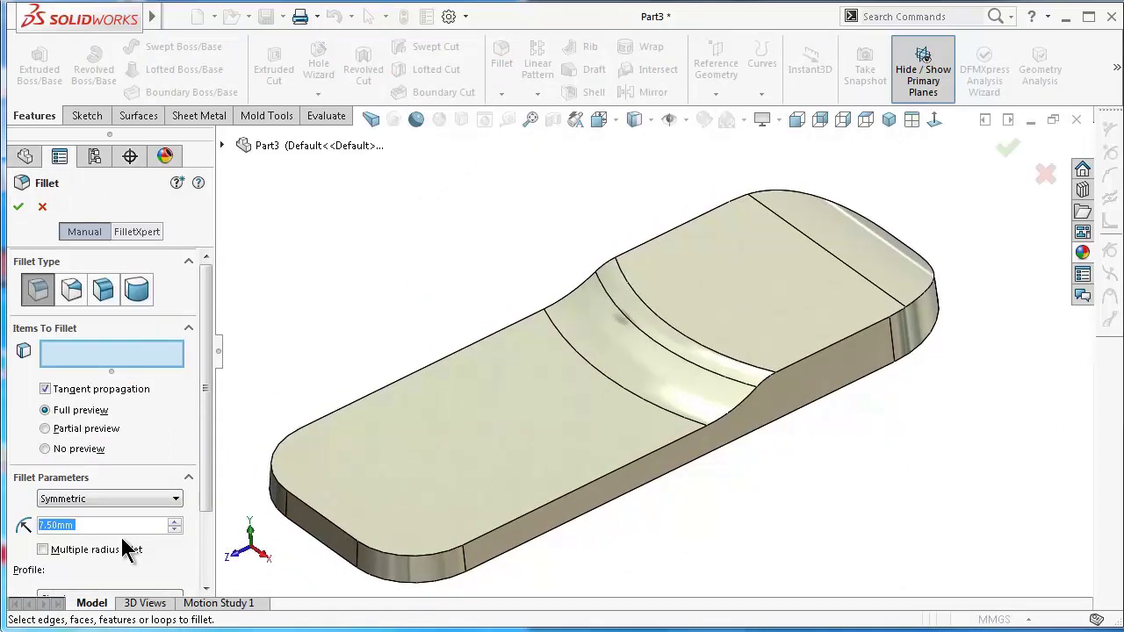
text(3.5)
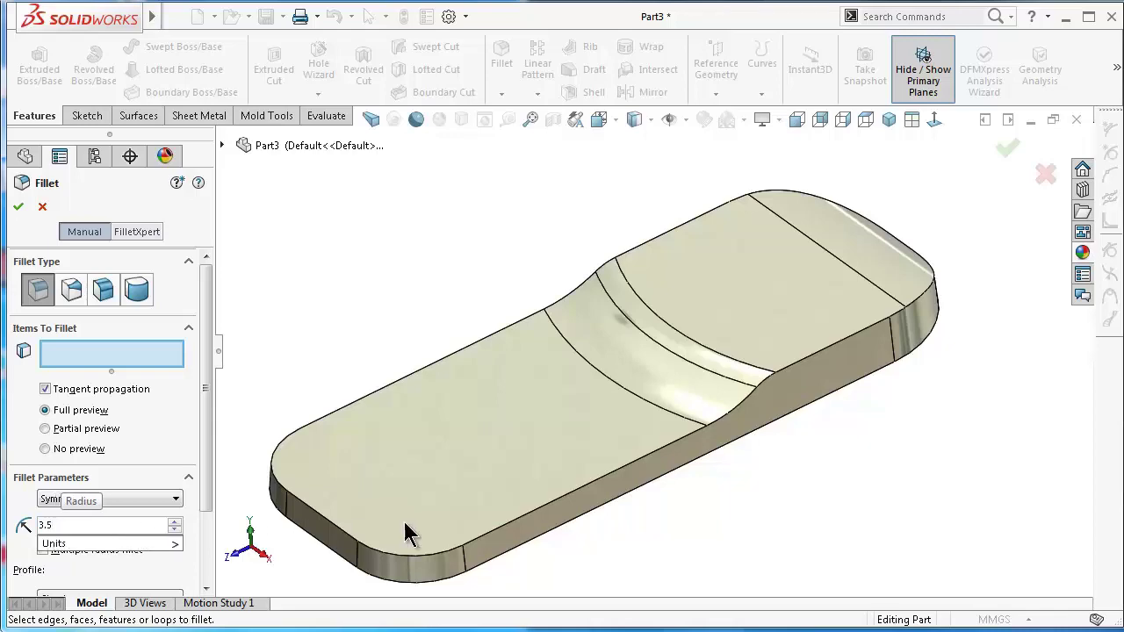
click(516, 519)
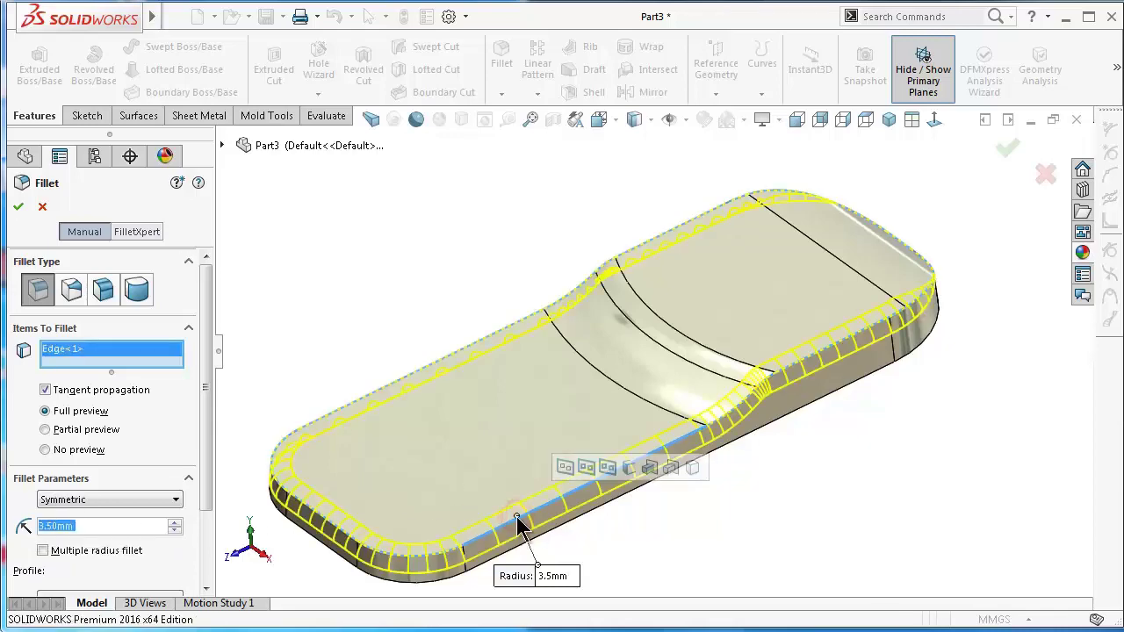
middle_drag(514, 520, 526, 549)
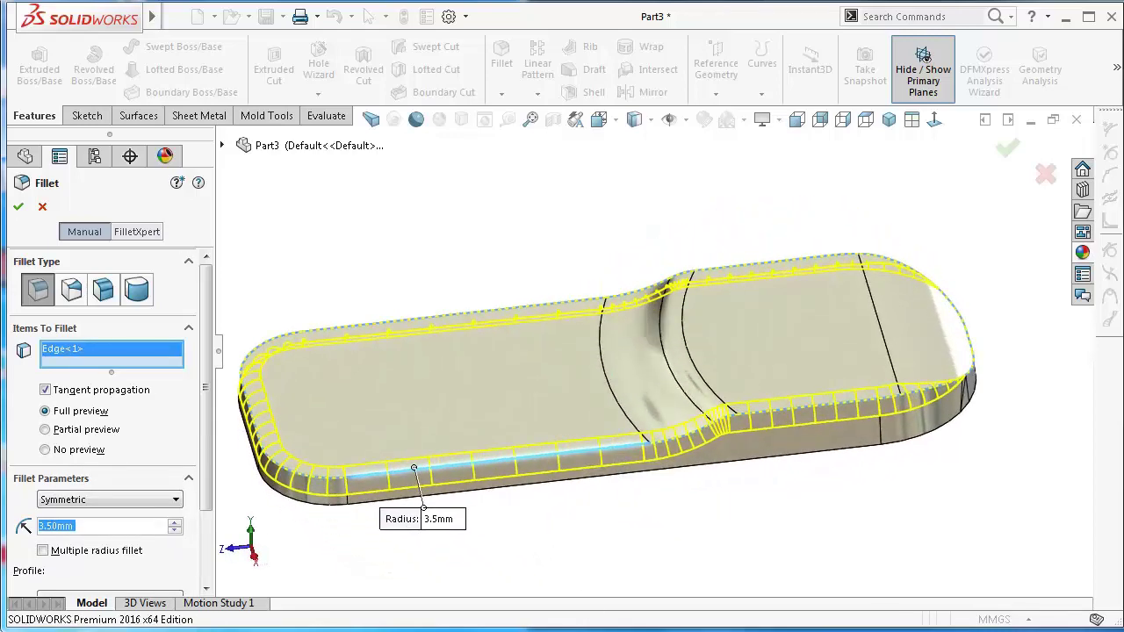
scroll(938, 293, down, 3)
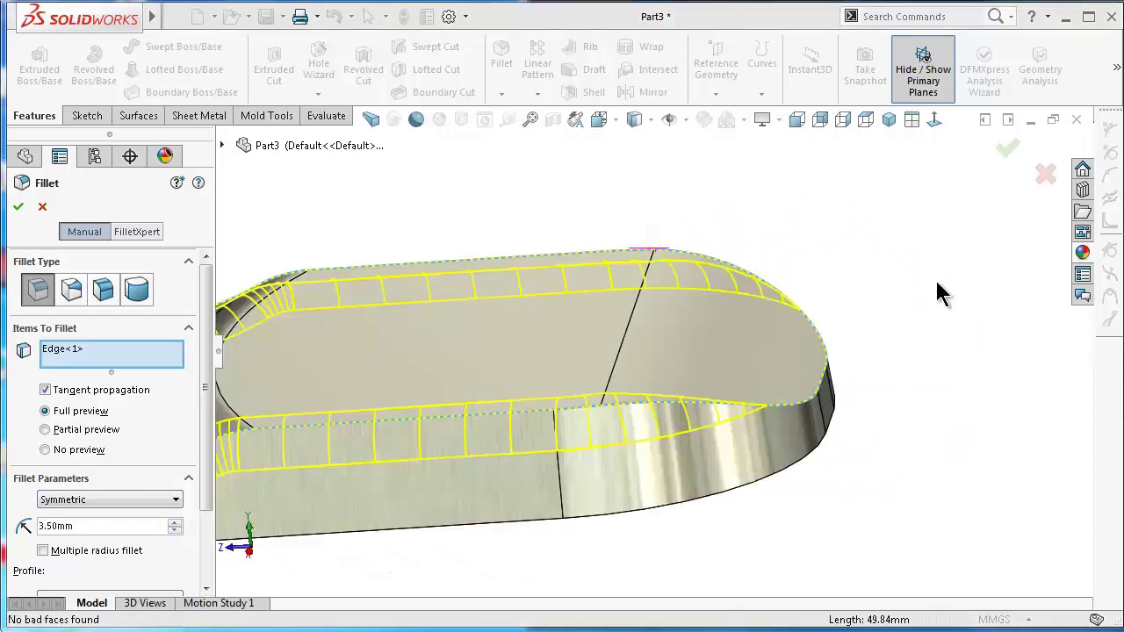
click(1009, 149)
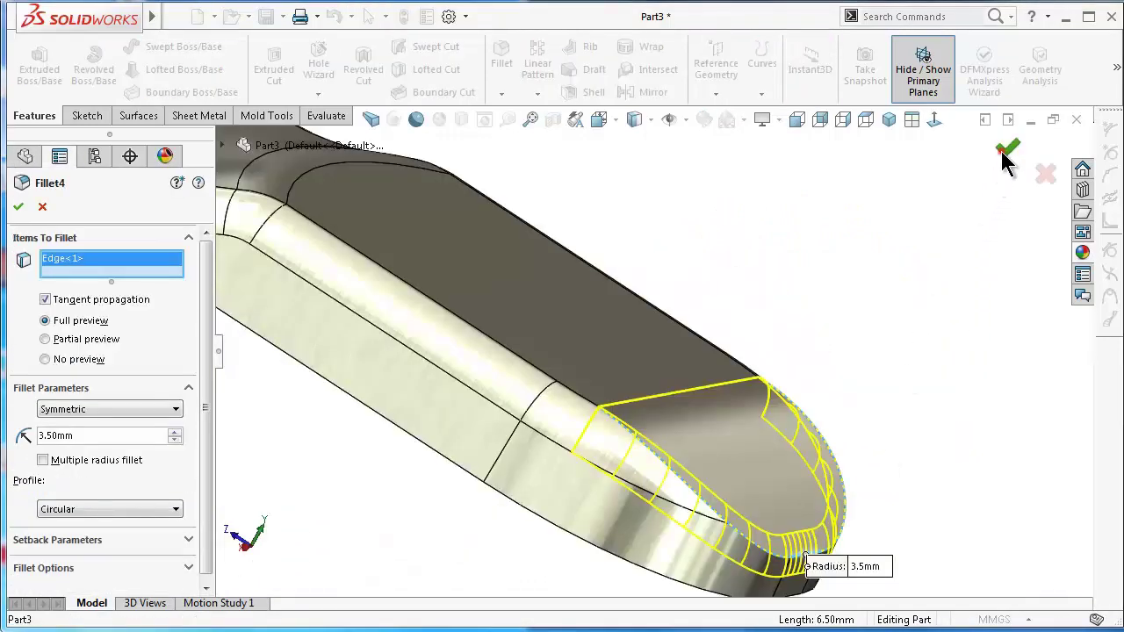
click(1007, 155)
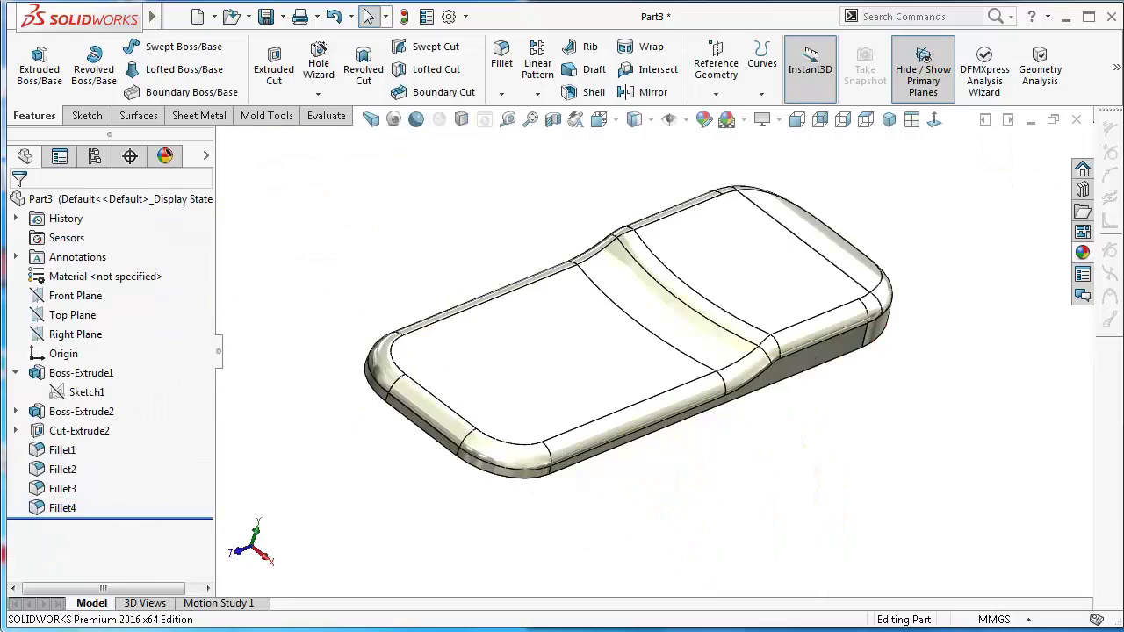
Shell the part to a 1 mm wall thickness, removing the flat bottom face.
mouse_move(900, 383)
middle_down()
mouse_move(881, 379)
mouse_move(772, 282)
middle_up()
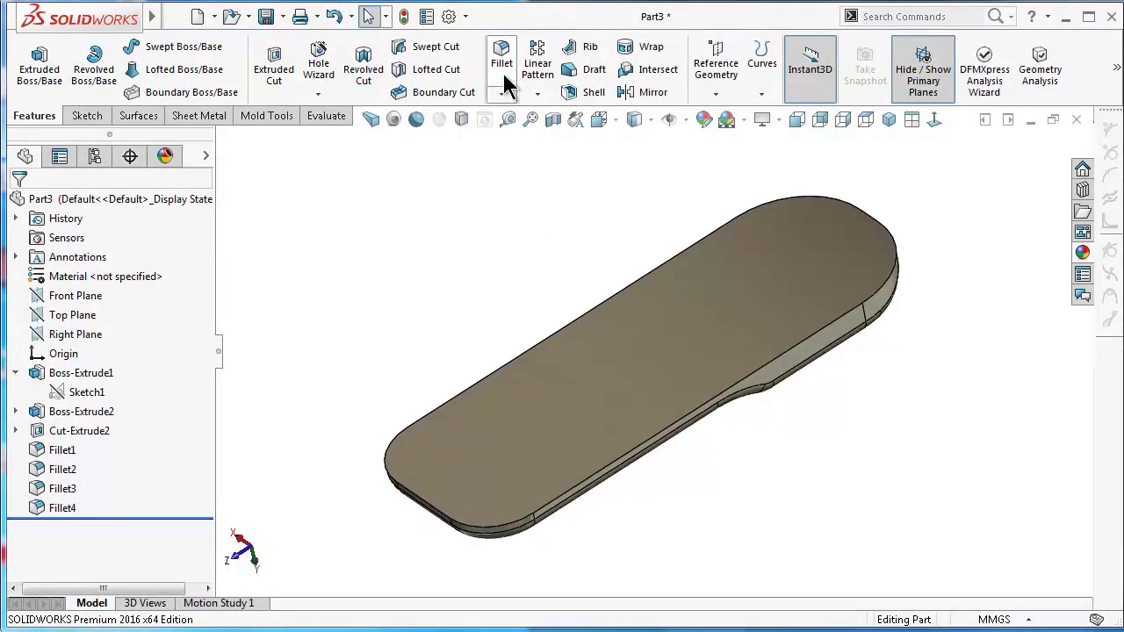
click(580, 94)
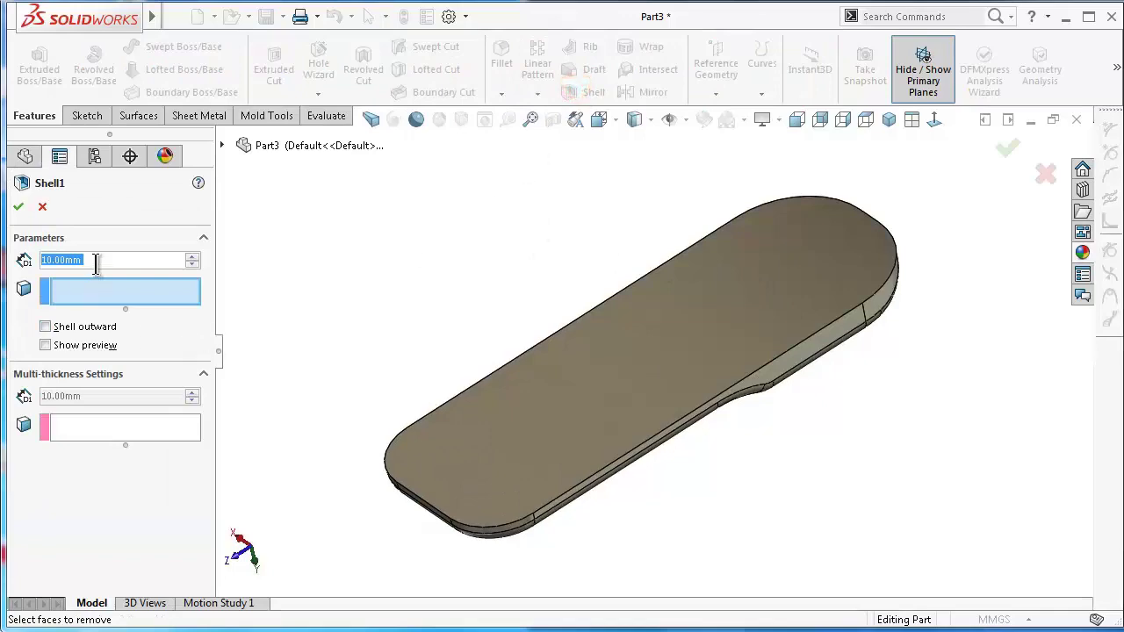
text(2)
click(386, 242)
click(654, 346)
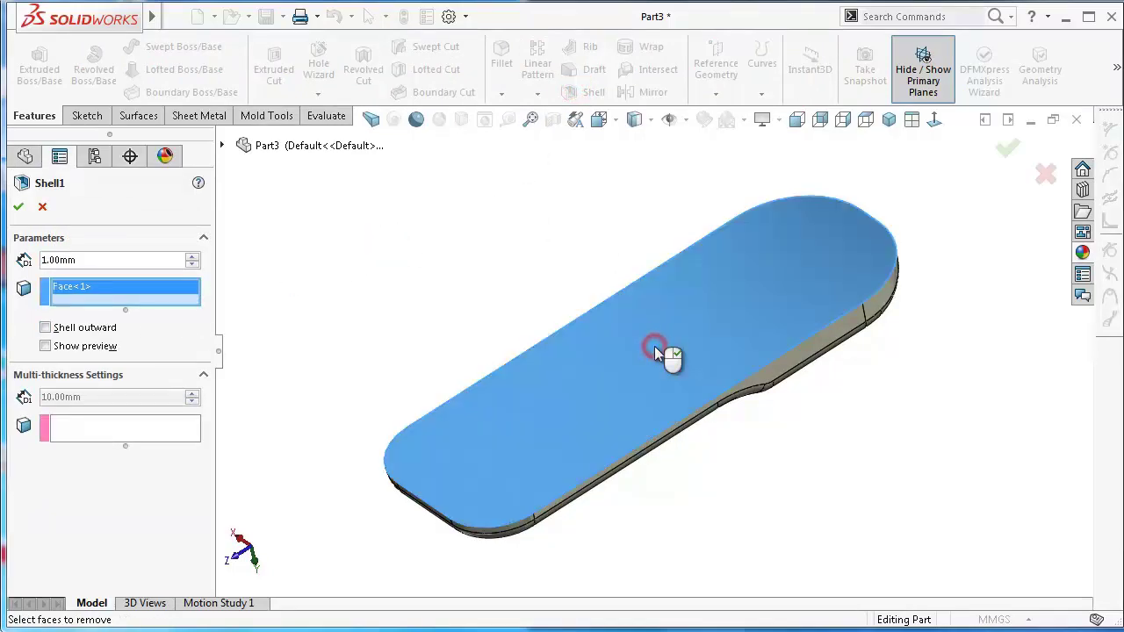
right_click(654, 346)
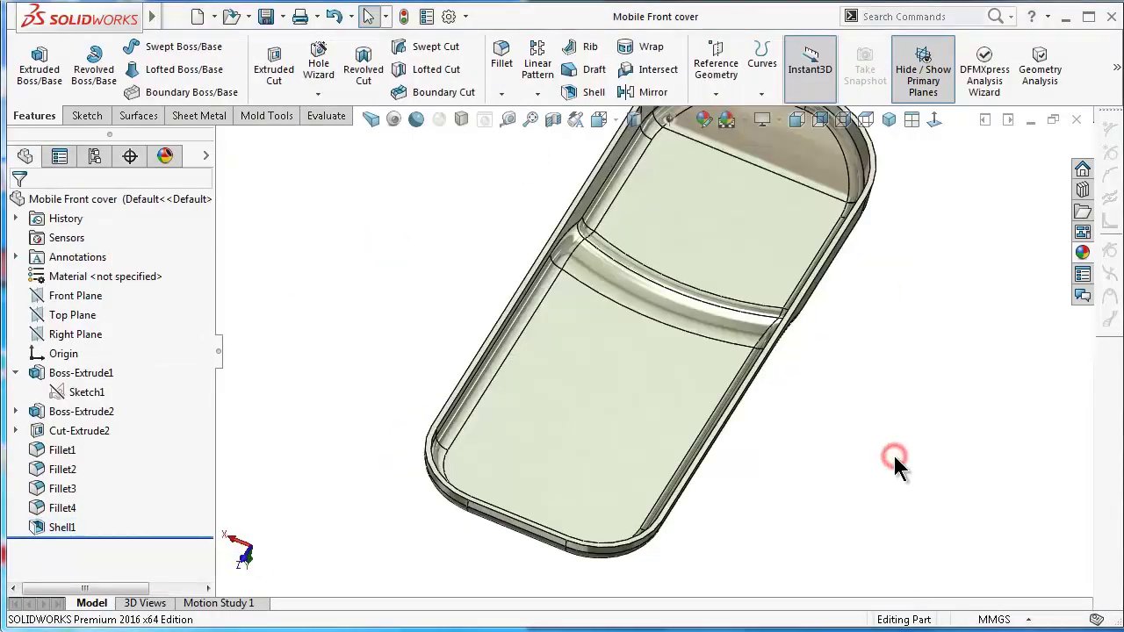
Start a sketch on the raised block's flat top face and offset the face's outline 1 mm inward.
key(ctrl+7)
middle_drag(868, 440, 834, 397)
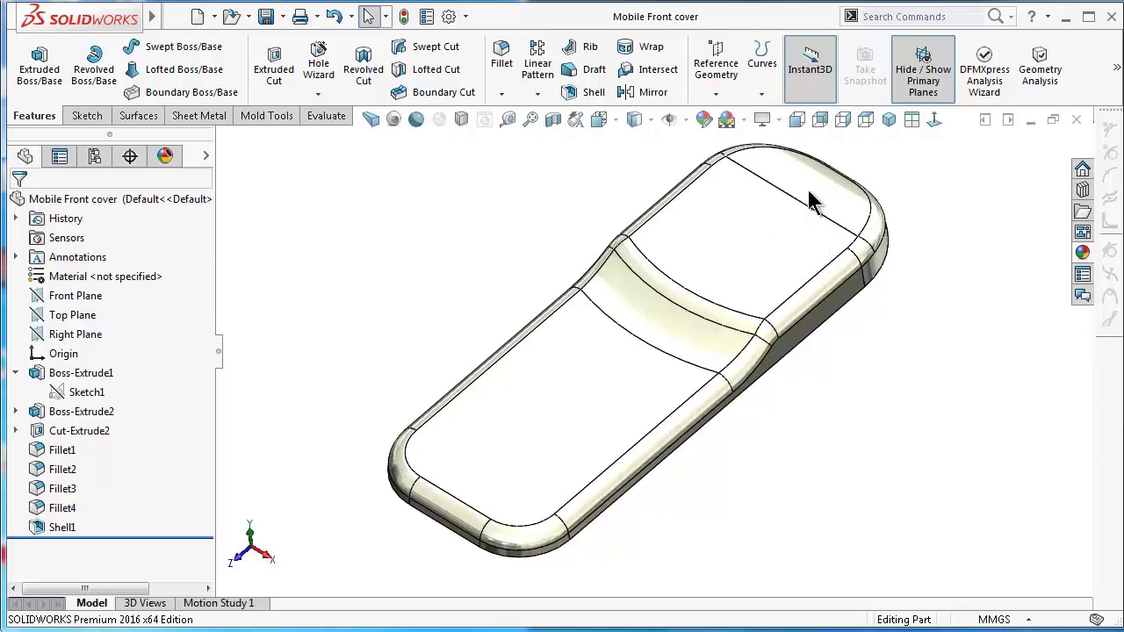
click(790, 248)
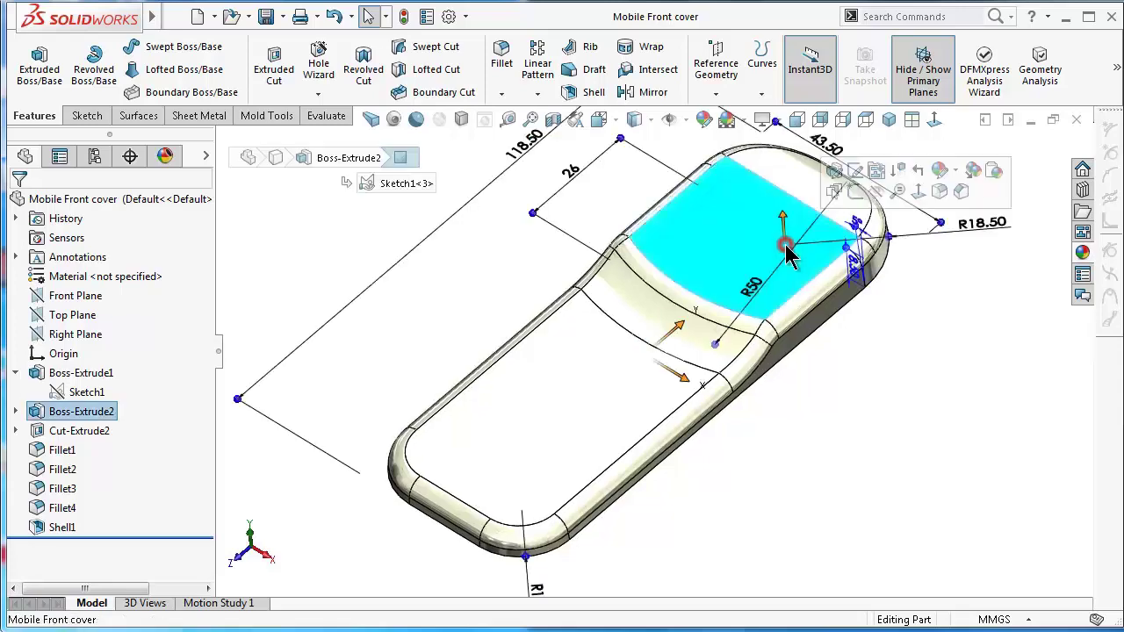
click(856, 200)
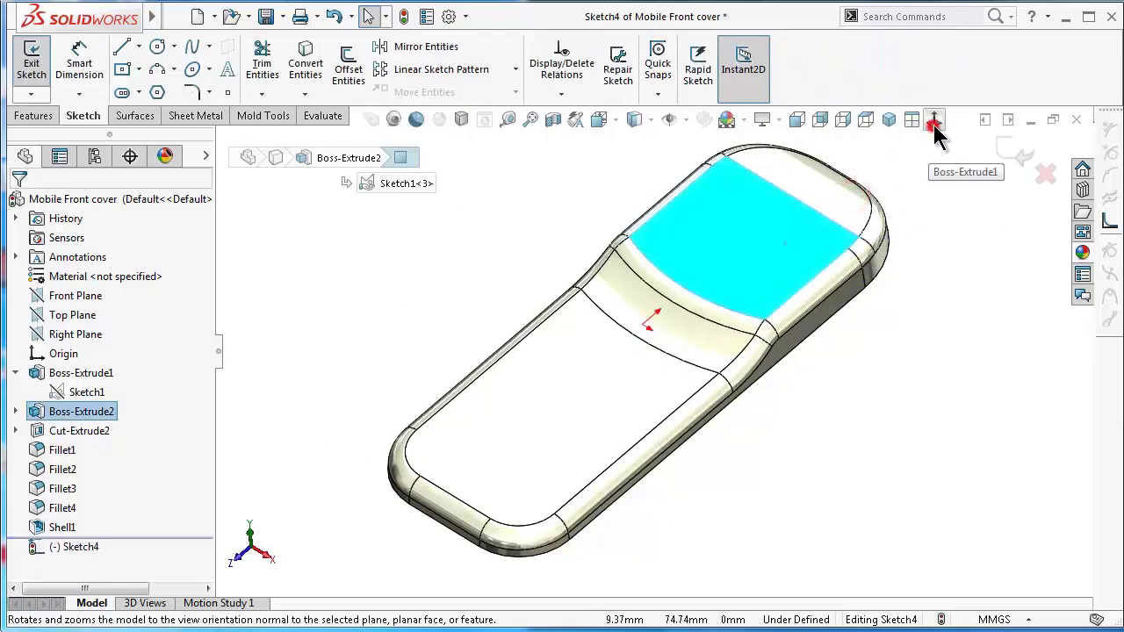
click(933, 122)
scroll(736, 208, down, 5)
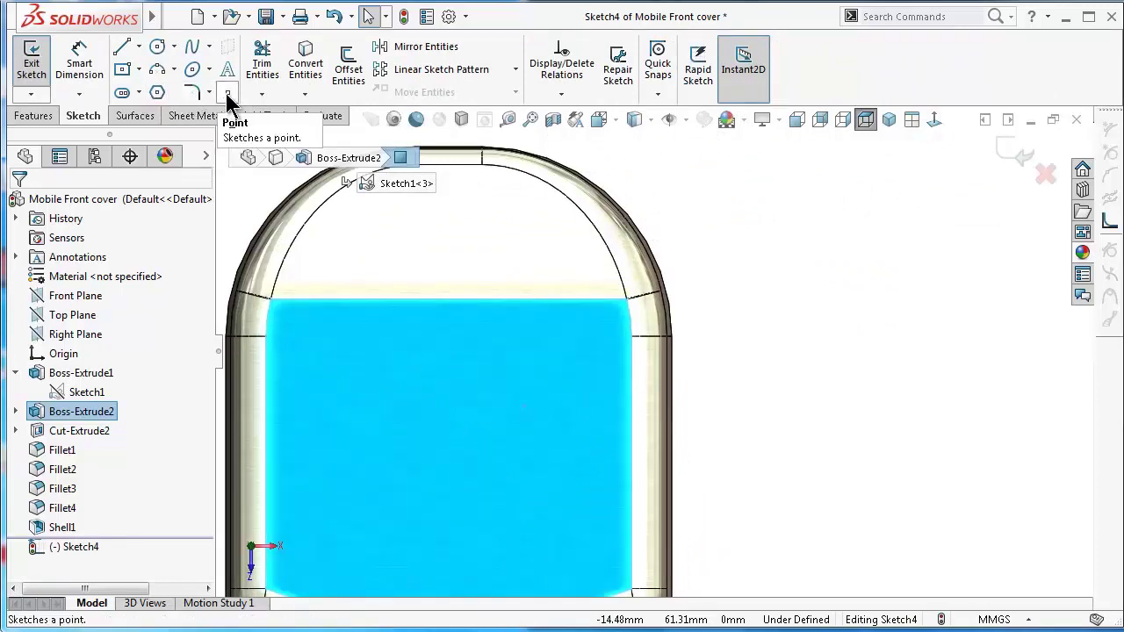
click(348, 70)
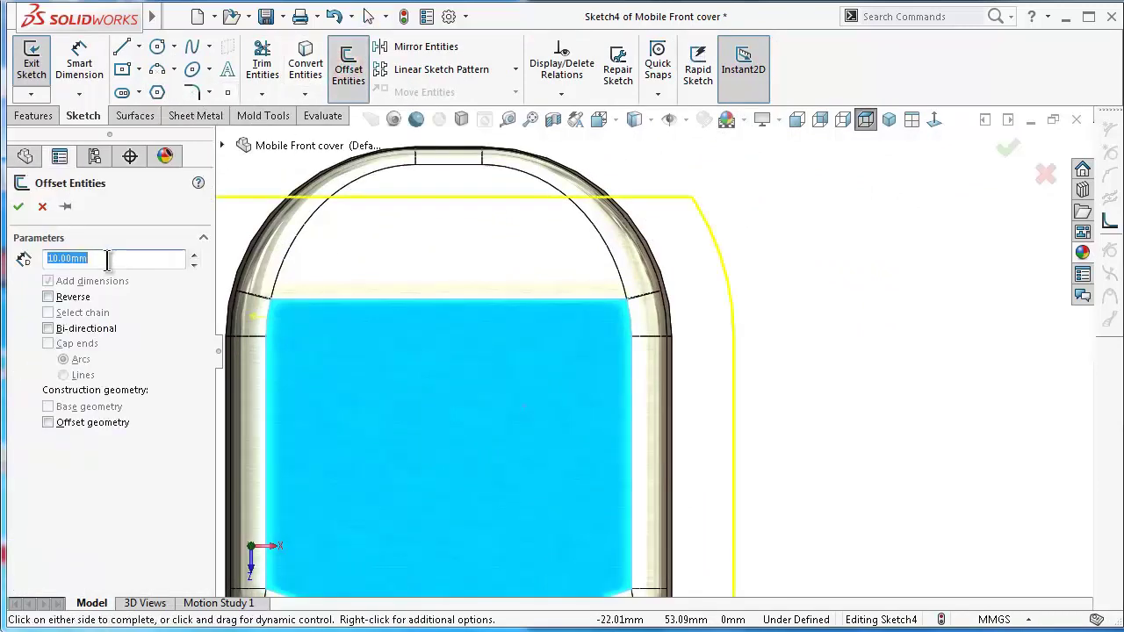
text(1)
key(Return)
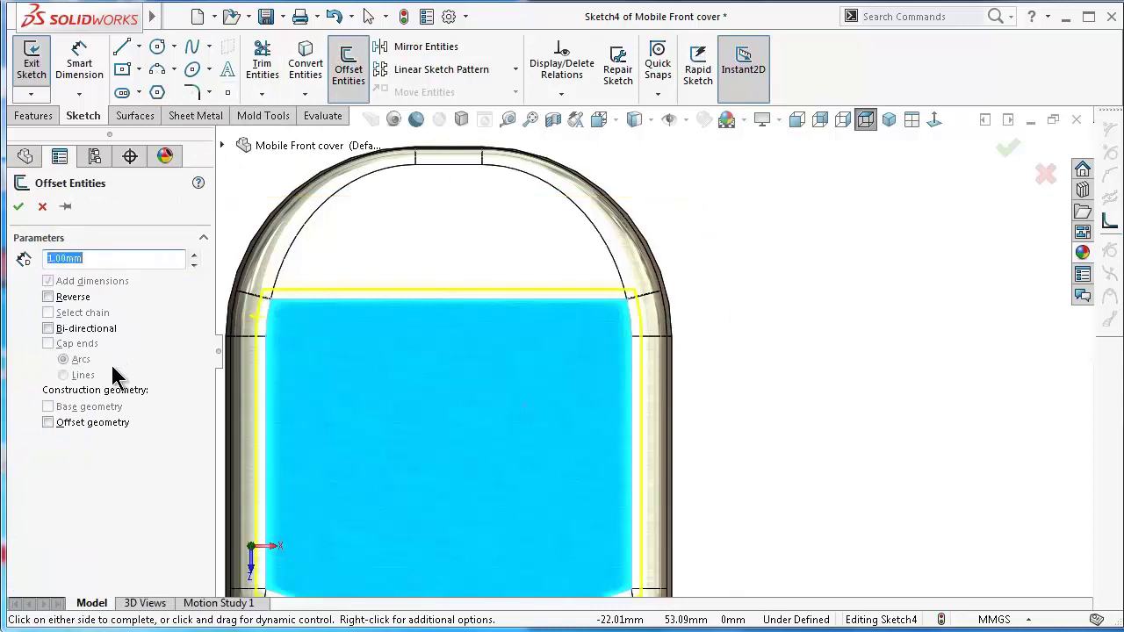
click(48, 297)
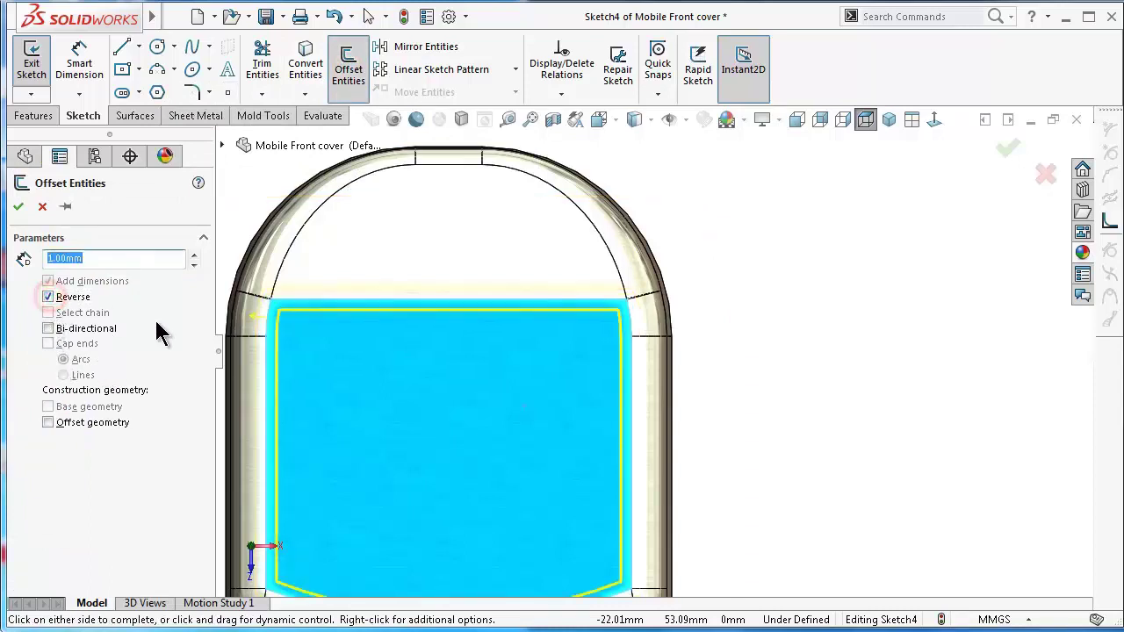
click(20, 208)
scroll(743, 395, up, 2)
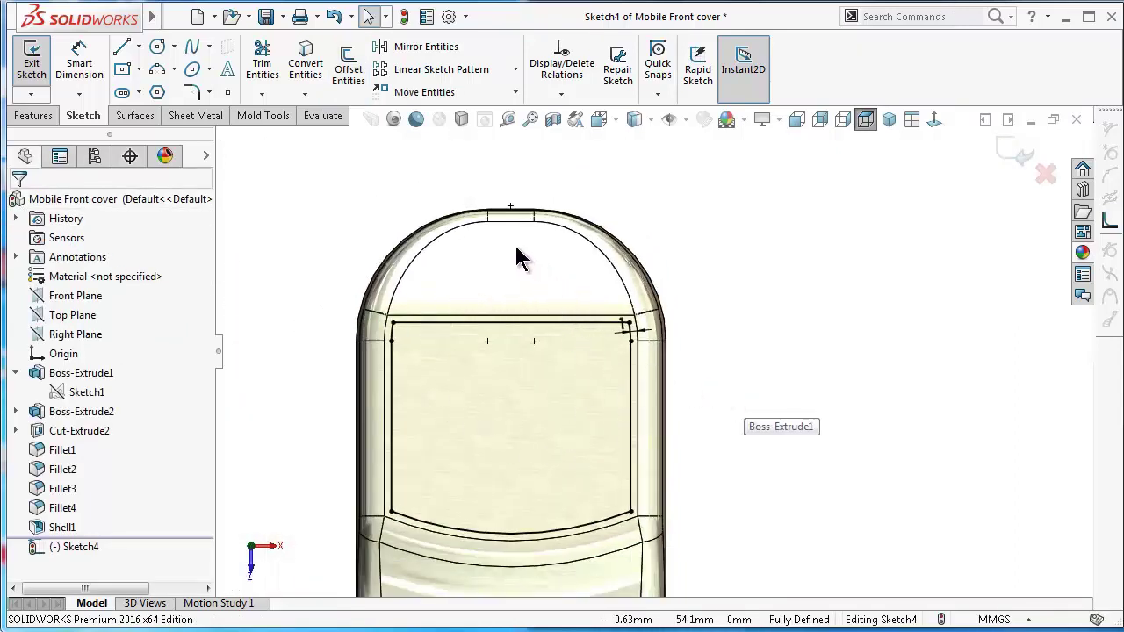
Sketch a construction circle about 6.9 mm in diameter on the sloped end, centred between the offset outline and the end edge.
scroll(518, 260, down, 1)
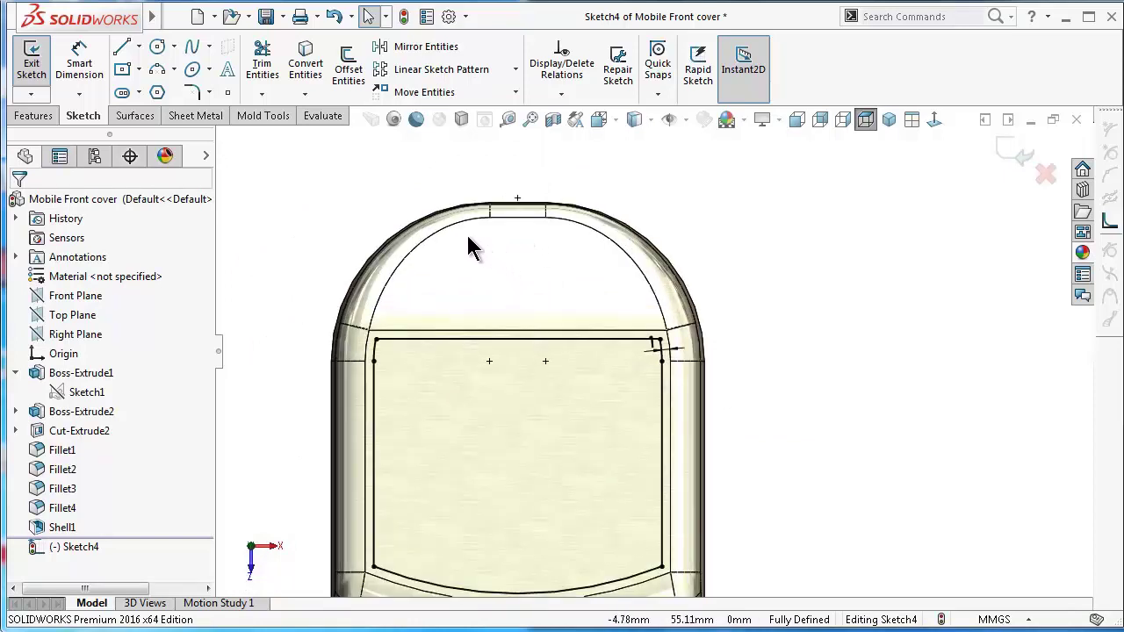
click(174, 46)
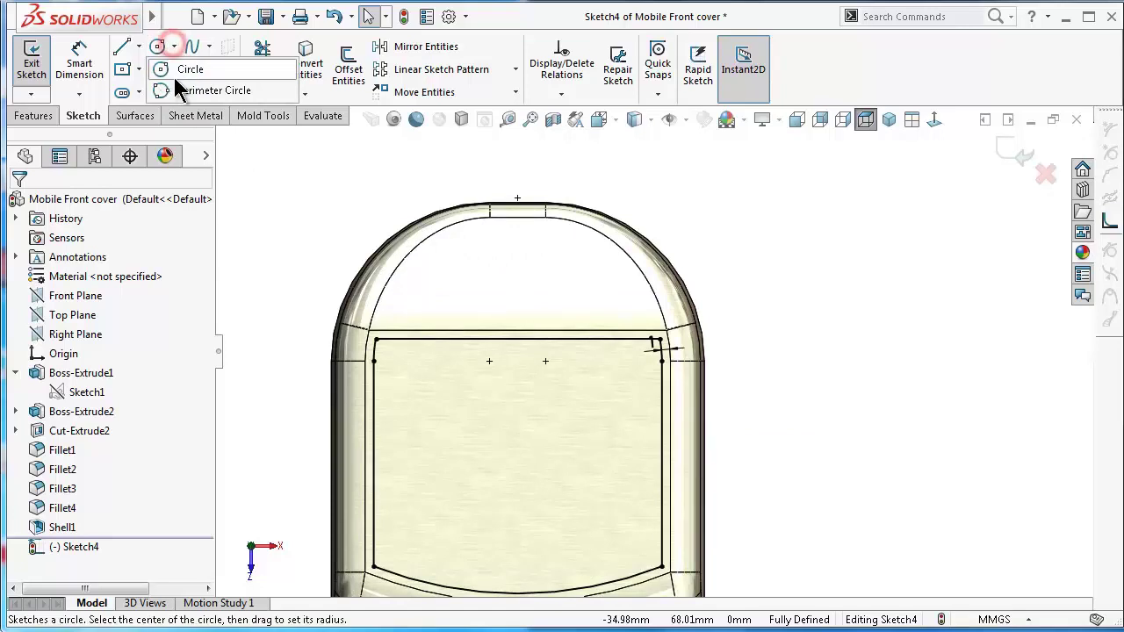
click(182, 69)
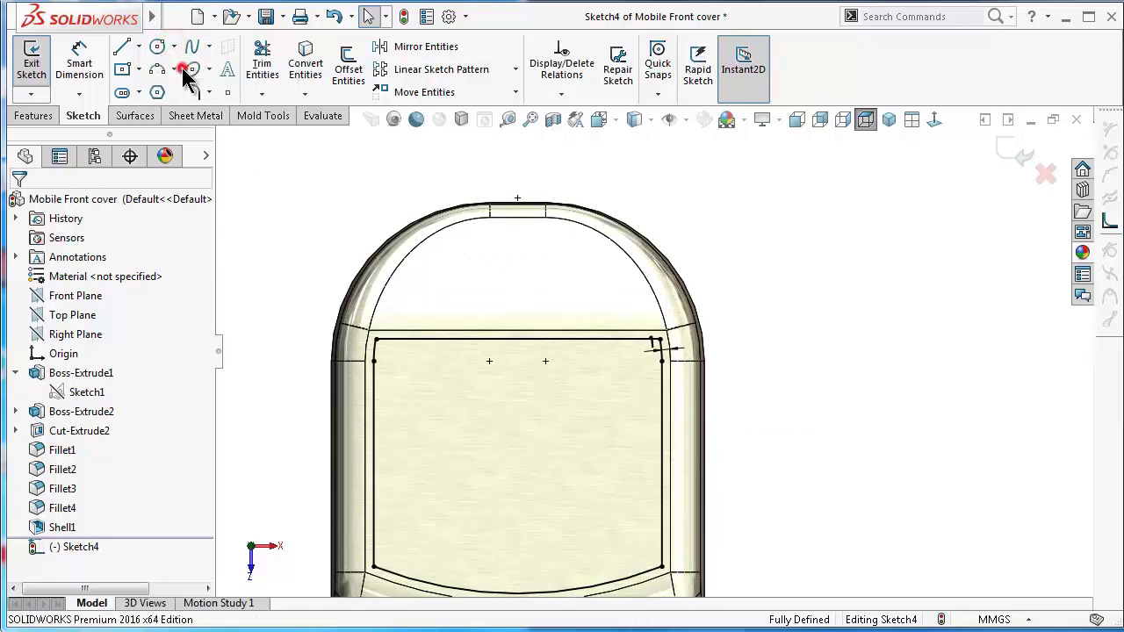
click(517, 265)
click(495, 246)
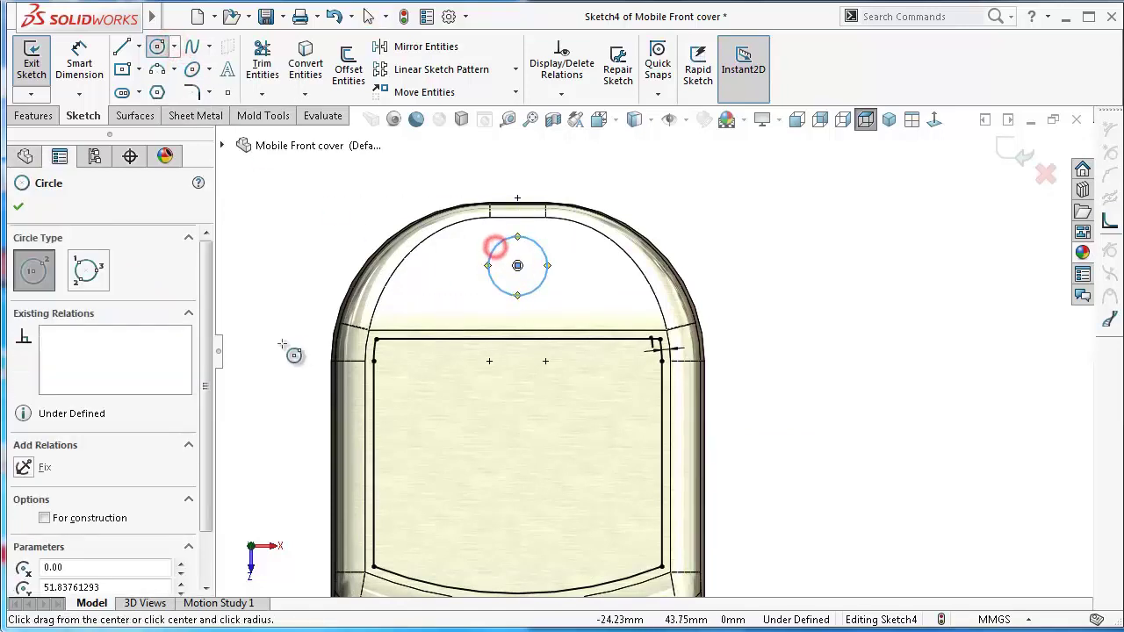
drag(211, 376, 212, 433)
click(118, 456)
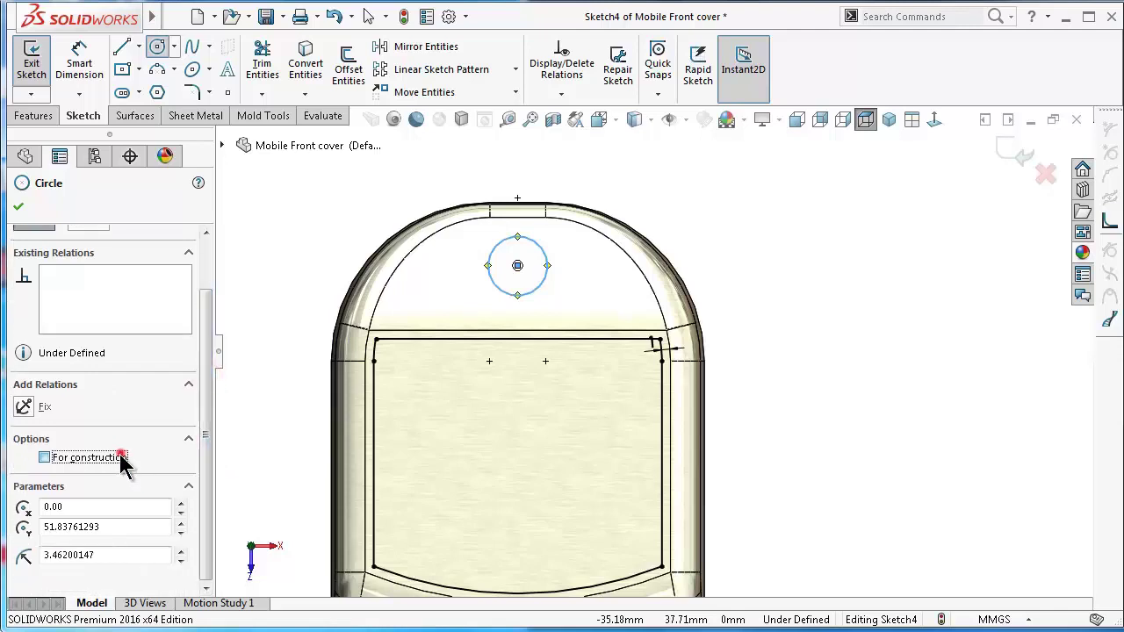
click(19, 208)
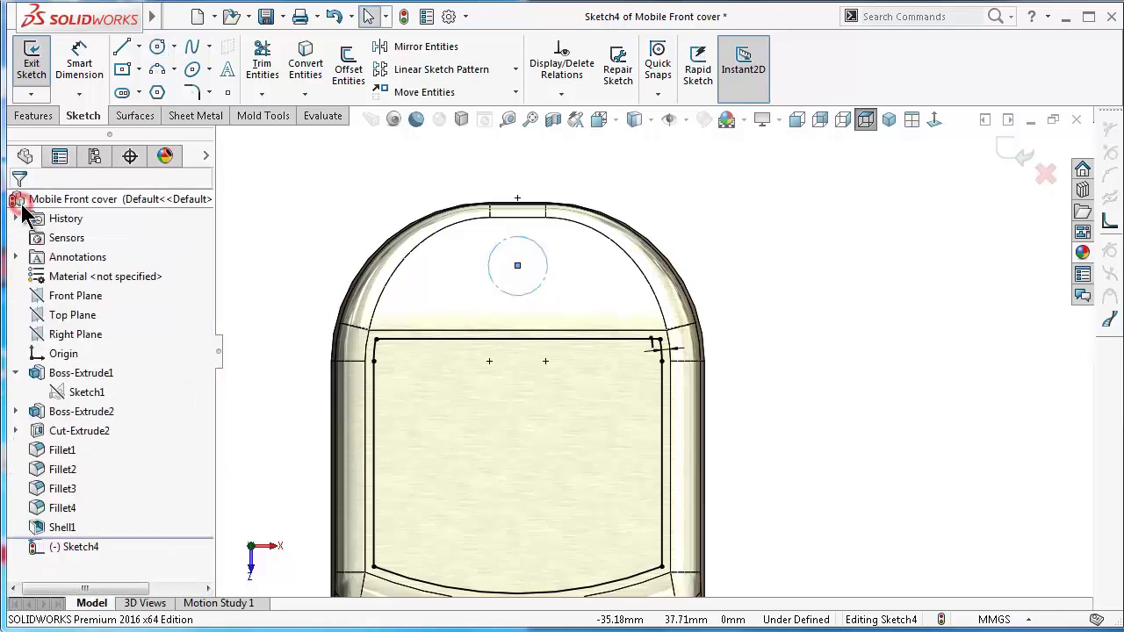
Dimension the construction circle's diameter as 7.5 mm.
right_drag(797, 453, 797, 321)
click(534, 289)
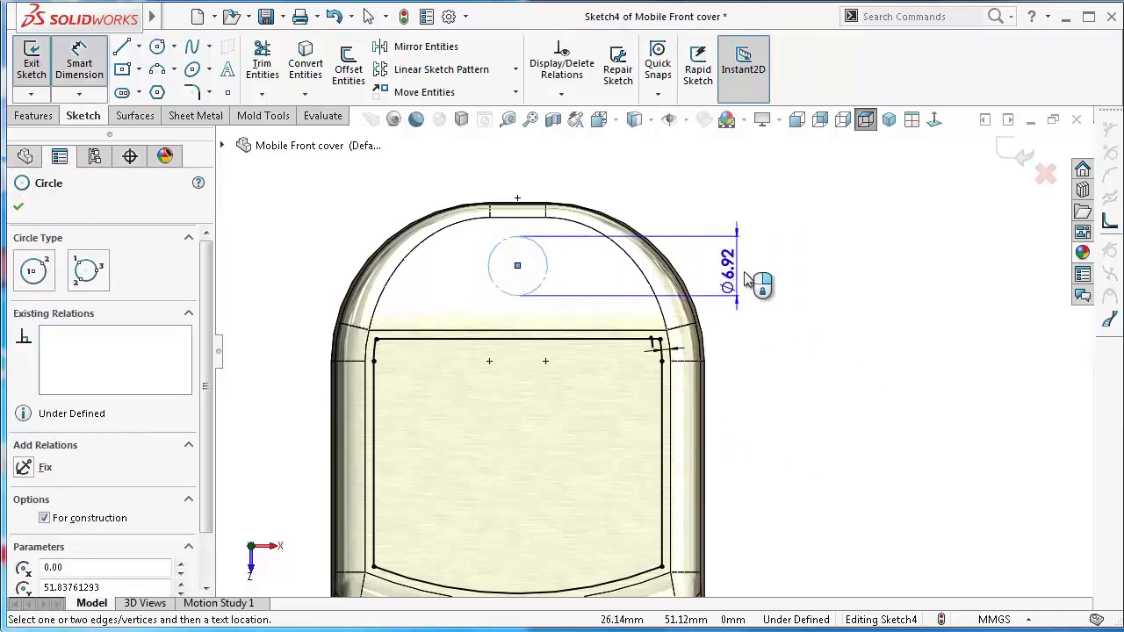
click(751, 280)
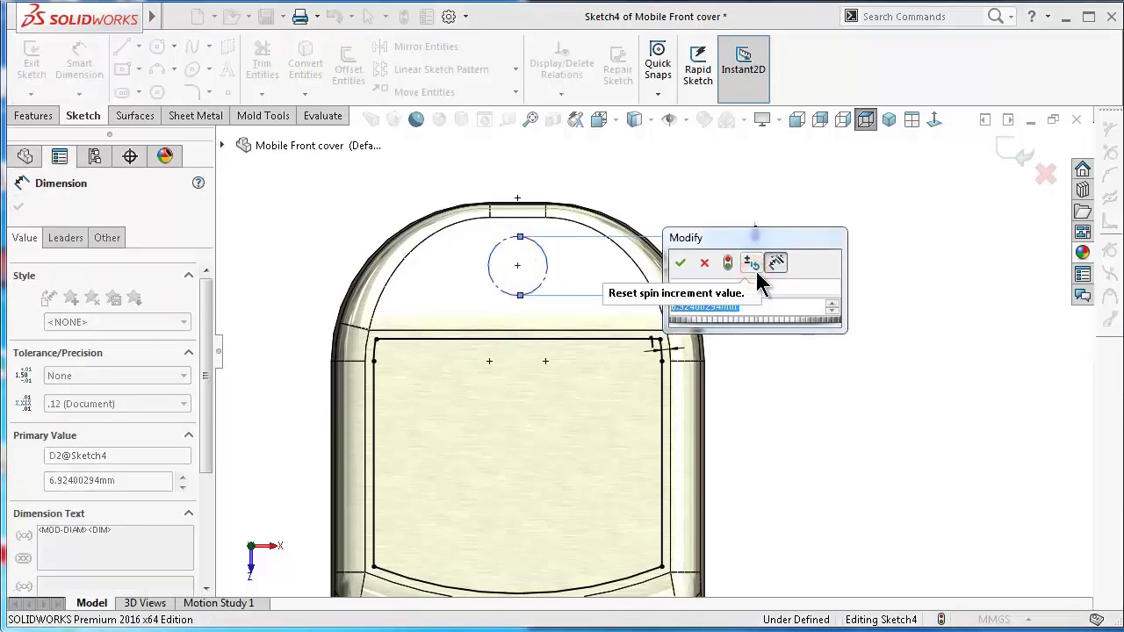
text(7.5)
key(Return)
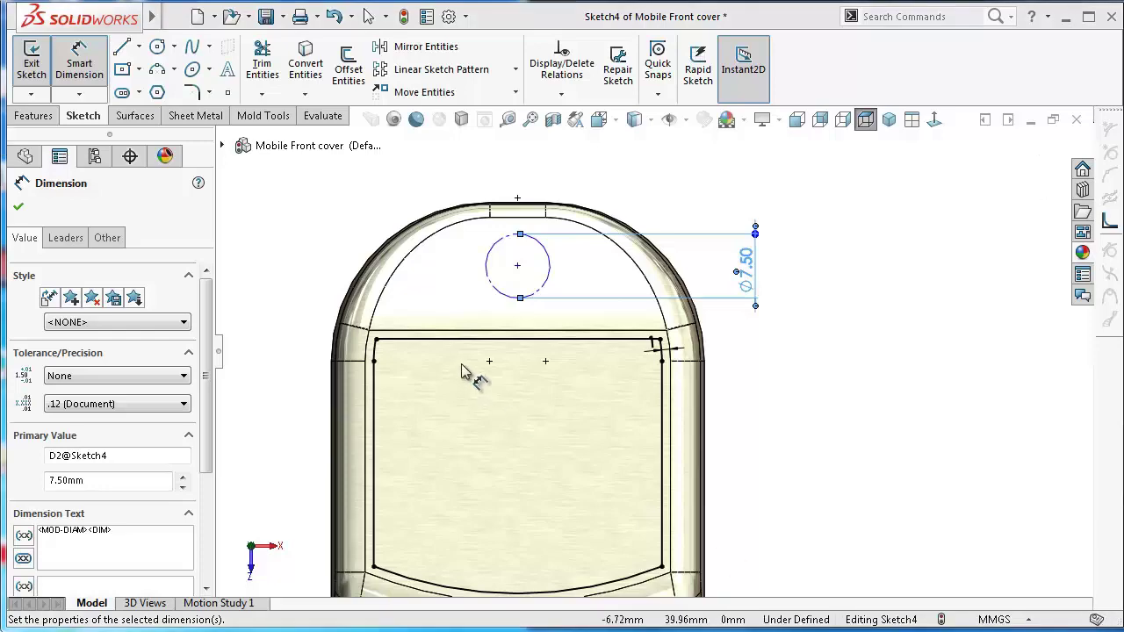
Dimension the distance from the circle's centre to the straight outer edge of the rounded end as 7.5 mm.
click(518, 266)
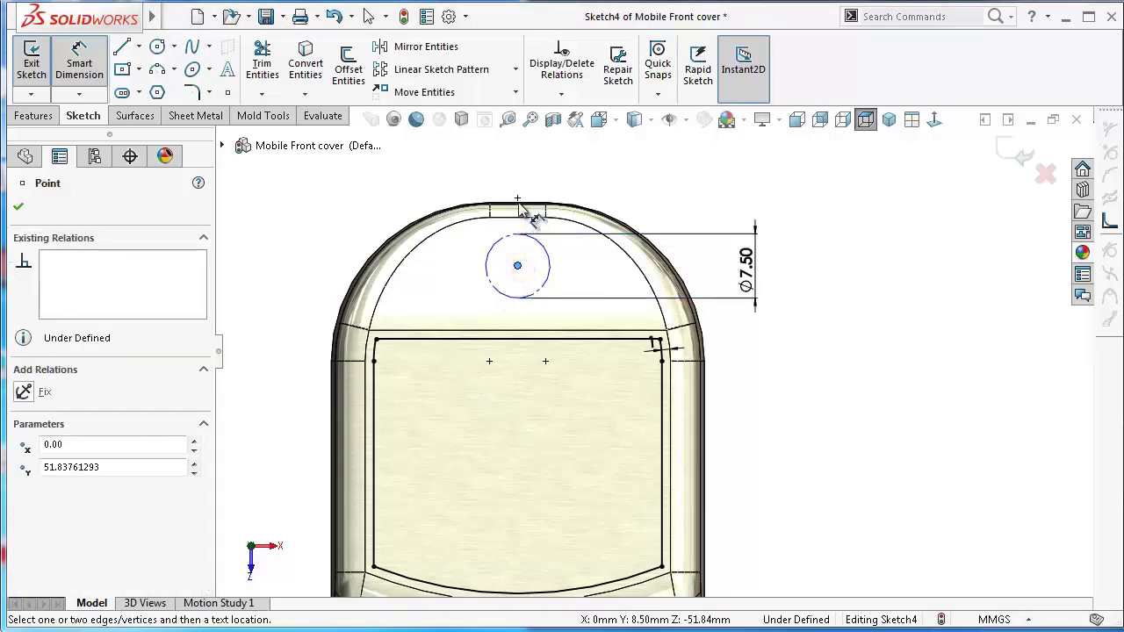
scroll(538, 215, down, 5)
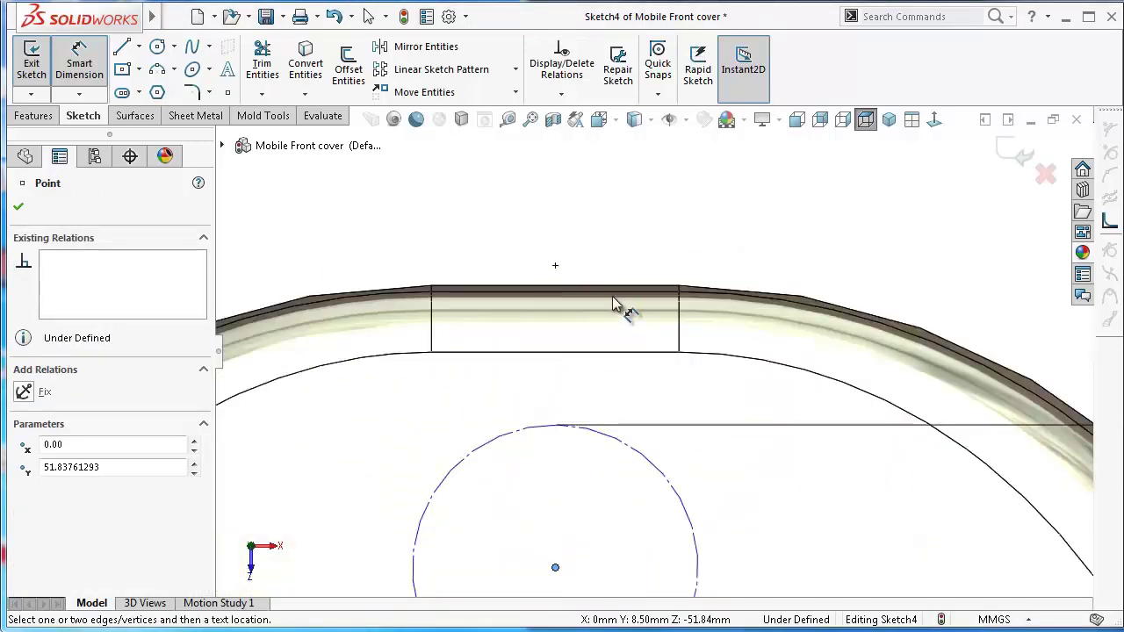
scroll(615, 292, up, 5)
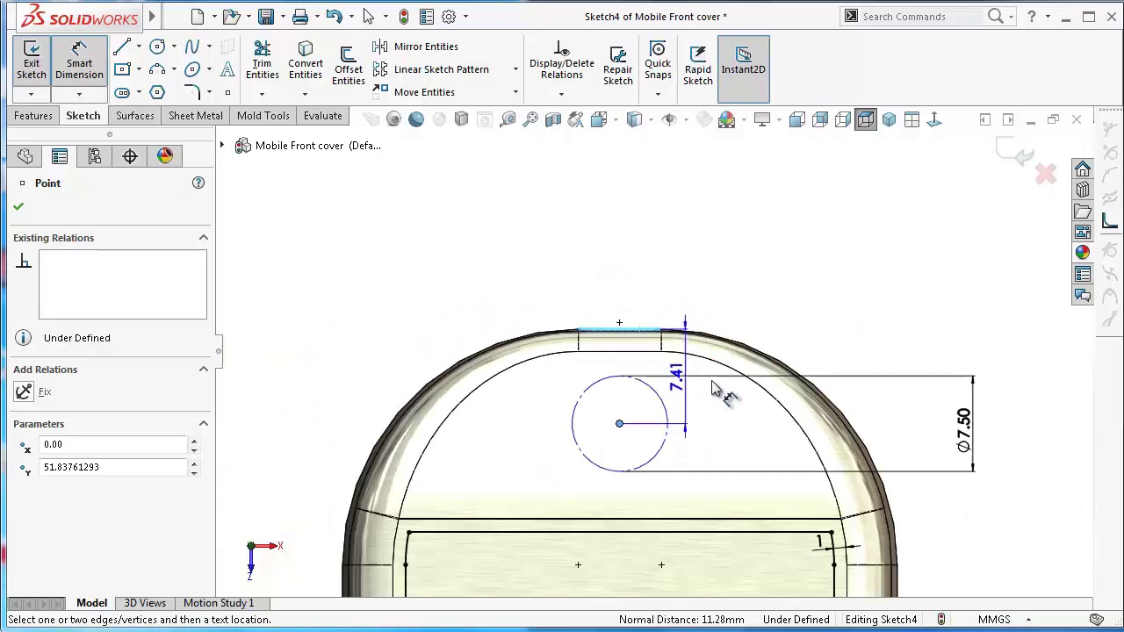
click(955, 393)
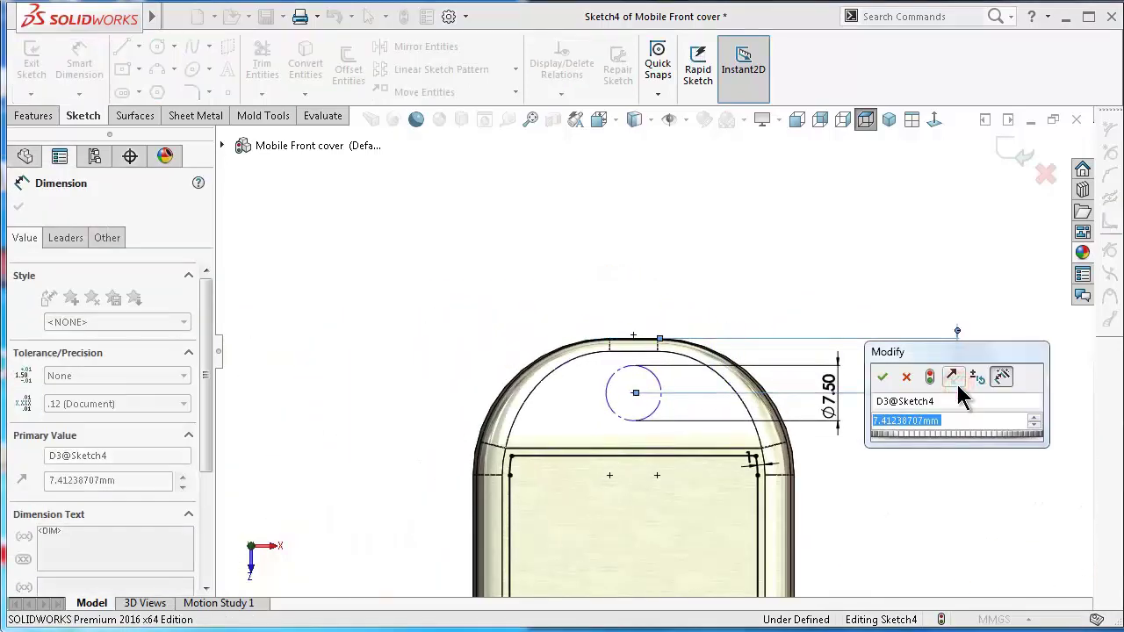
text(7.5)
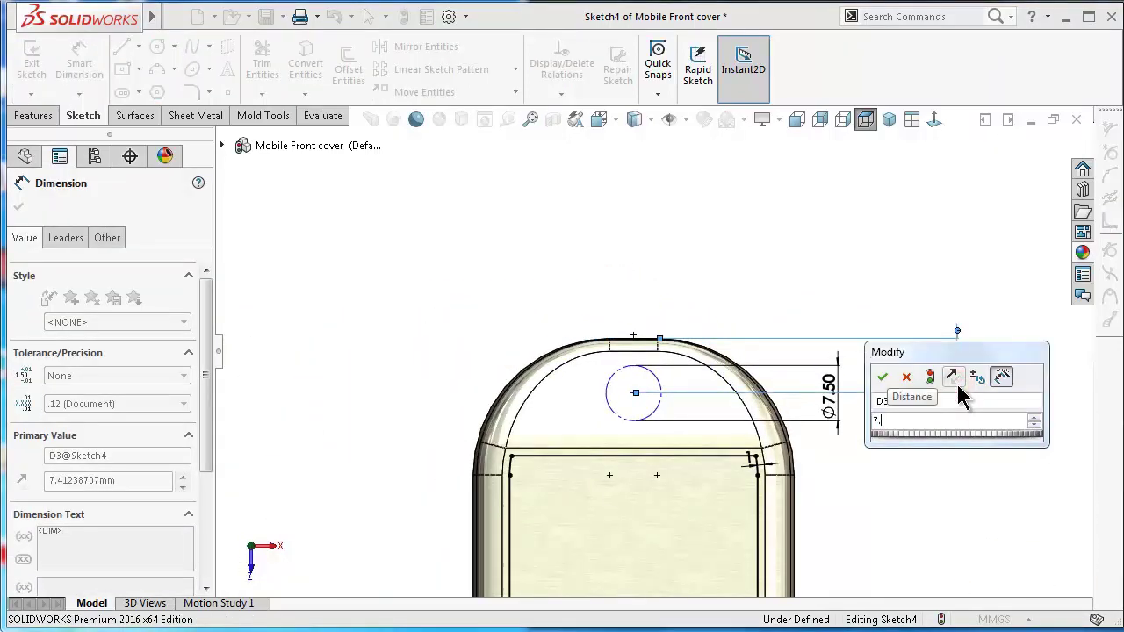
key(Return)
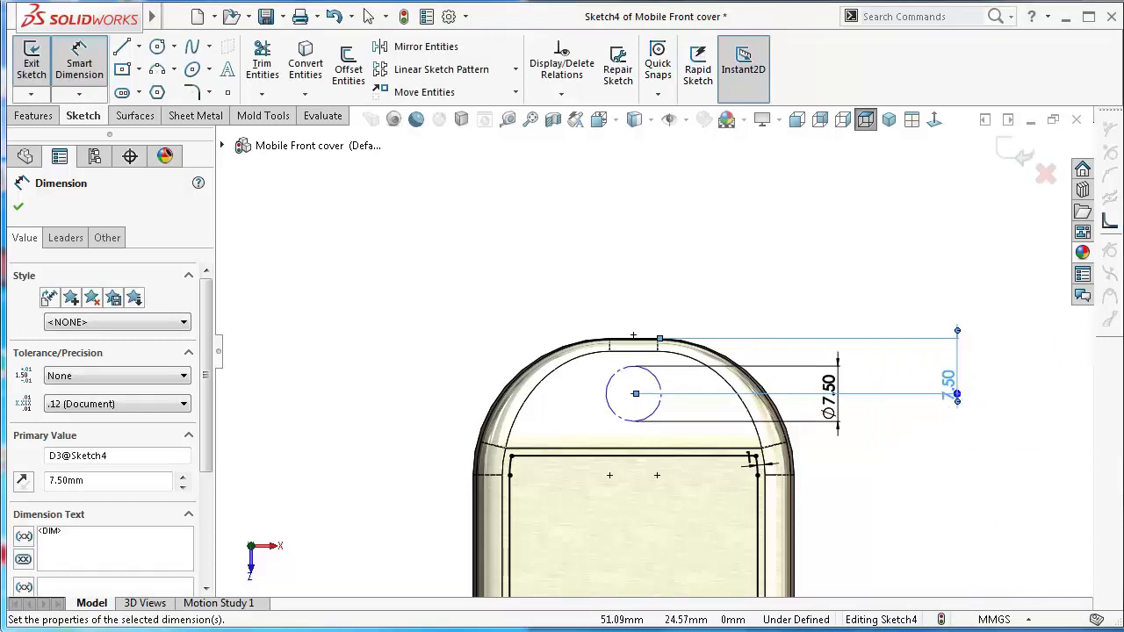
Change the distance between the circle's centre and the outer end edge to 9 mm.
click(940, 394)
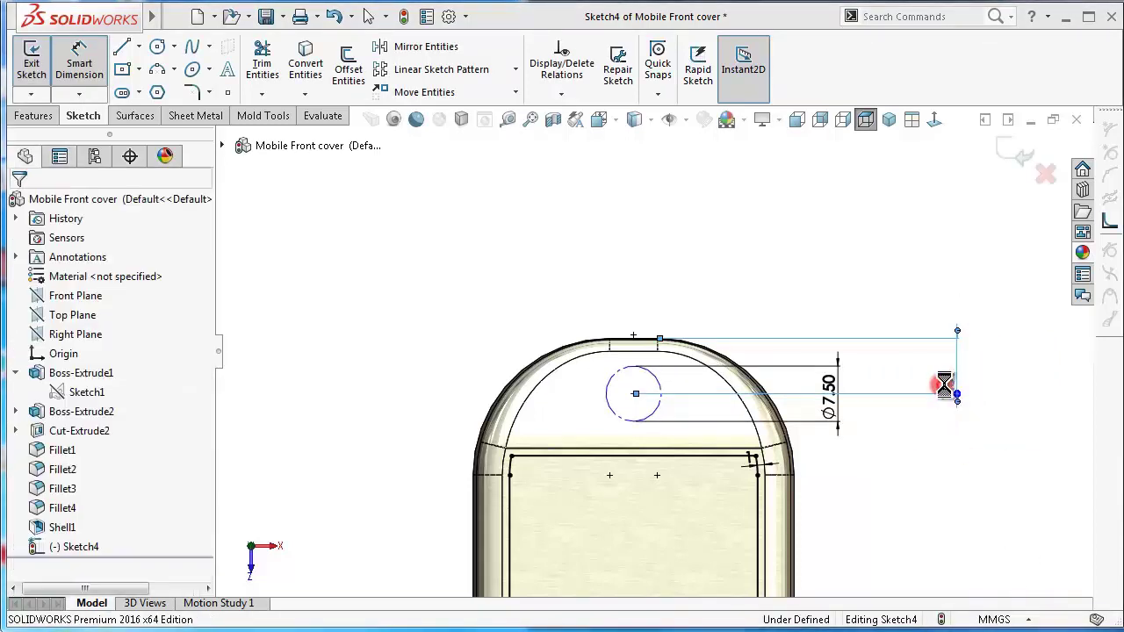
text(9)
key(Return)
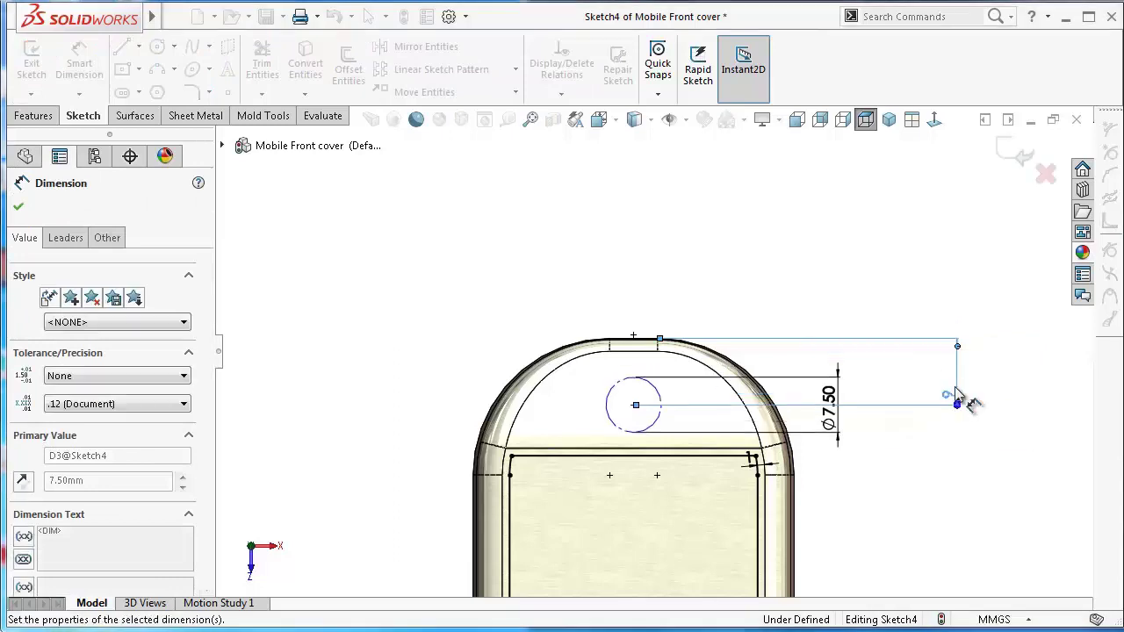
key(Escape)
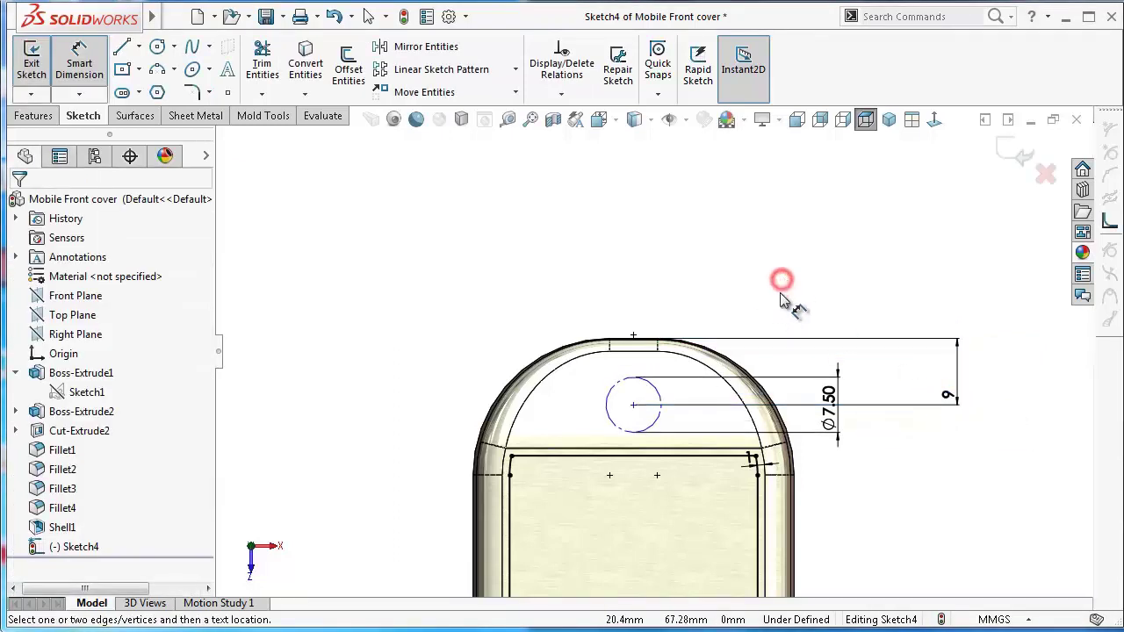
key(Escape)
Add a vertical relation between the circle's centre and the reference point at the middle of the end edge.
click(634, 406)
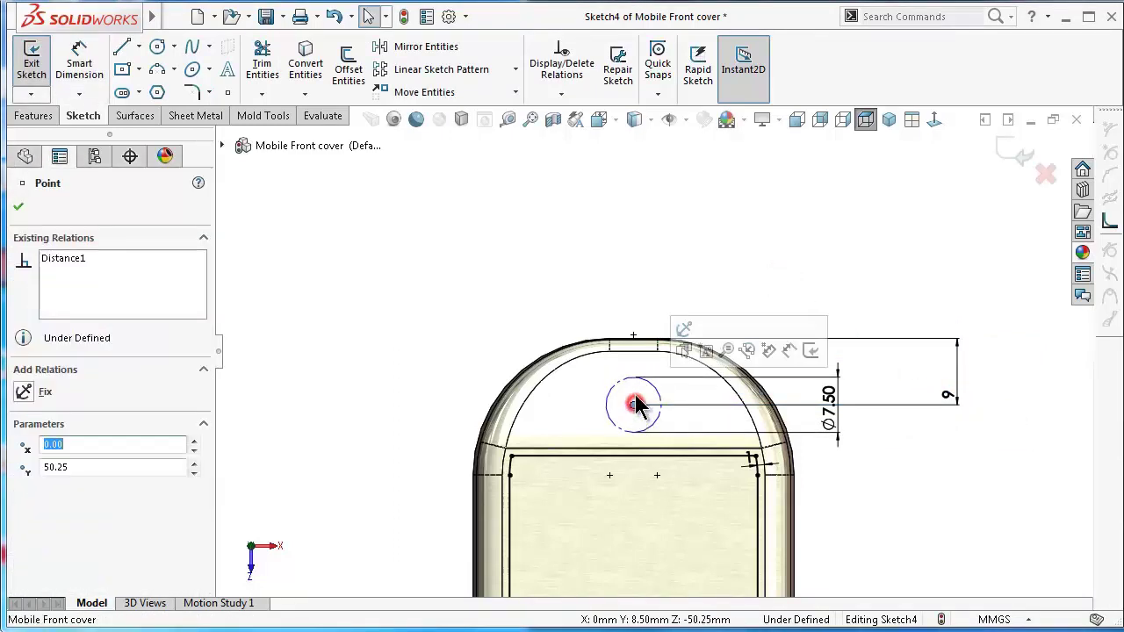
ctrl+click(634, 336)
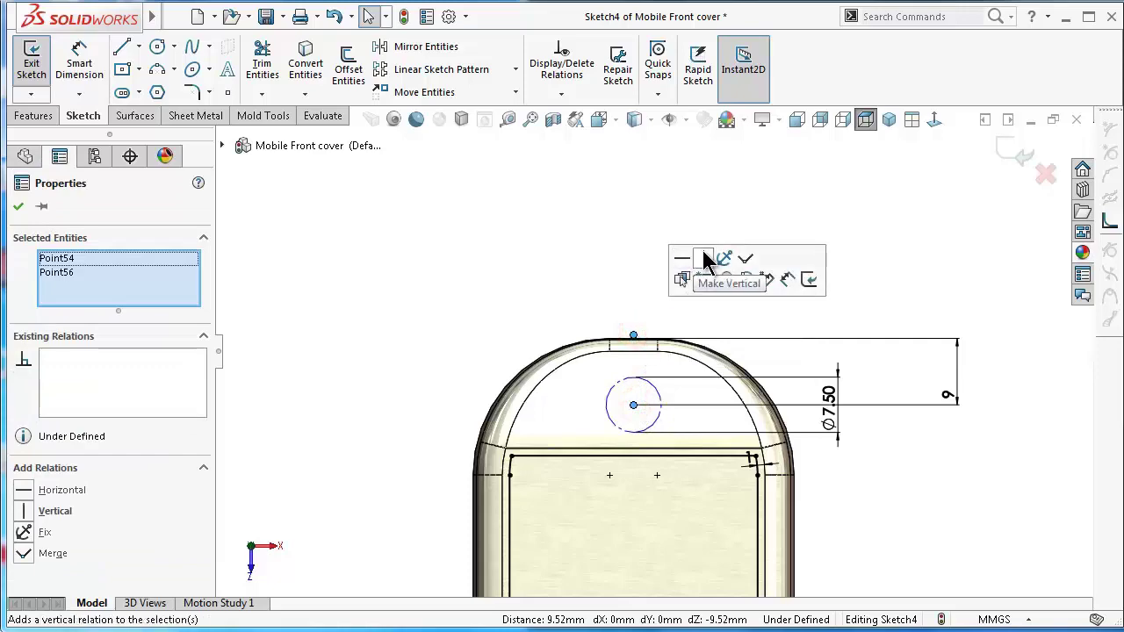
click(704, 255)
click(609, 223)
Sketch a second construction circle about 5.5 mm in diameter, concentric with and inside the 7.5 mm circle.
scroll(666, 414, down, 4)
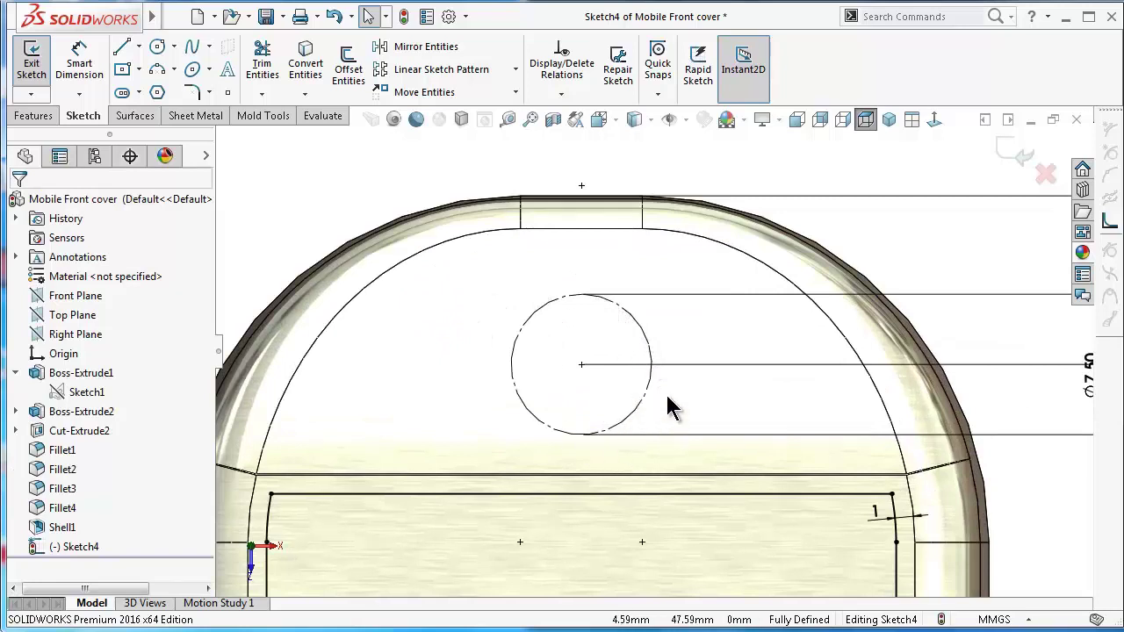
click(159, 51)
click(581, 365)
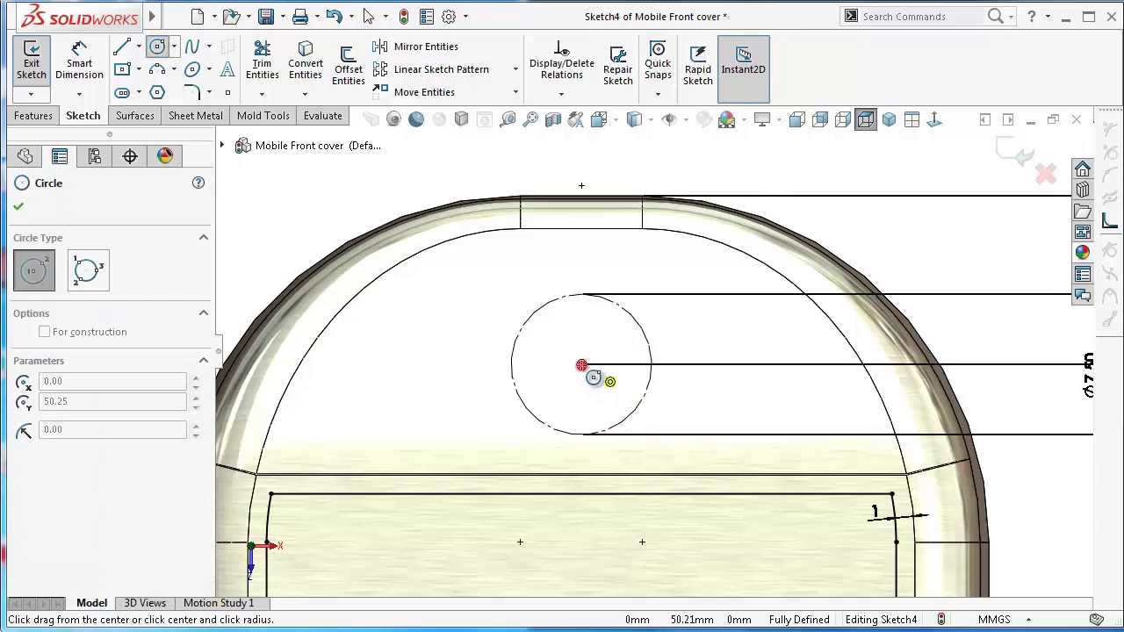
click(542, 331)
click(207, 364)
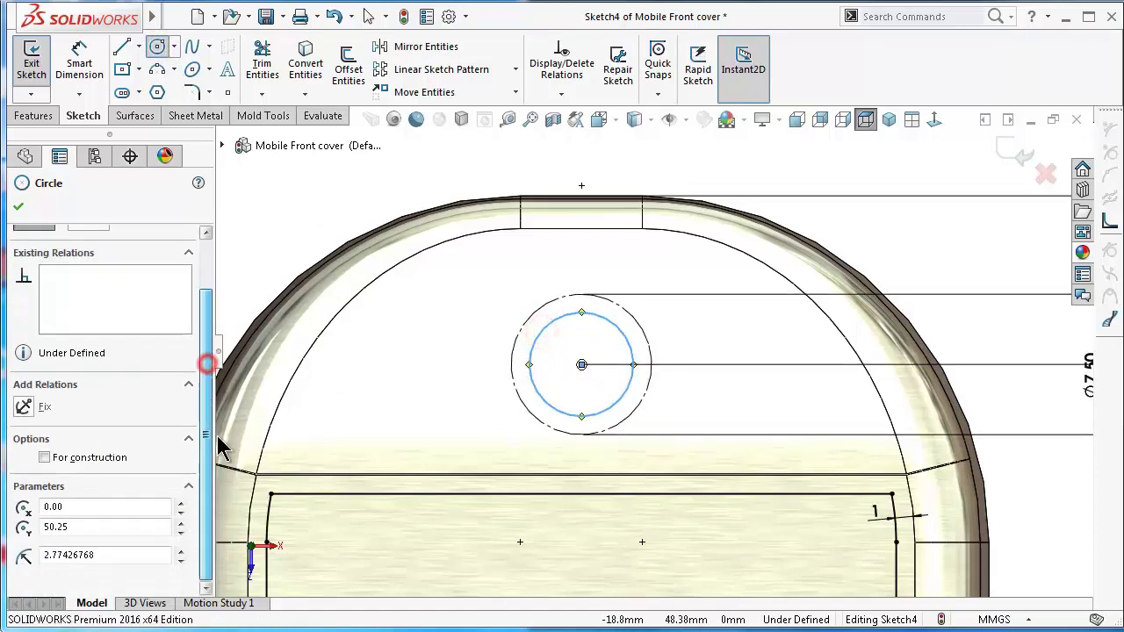
click(95, 457)
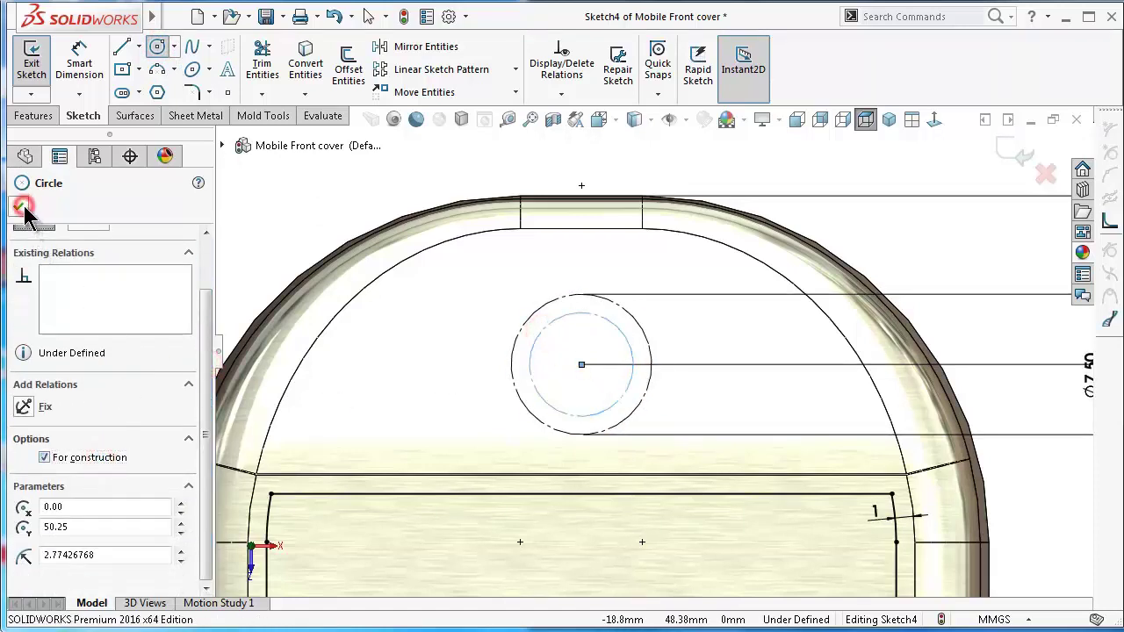
Dimension the inner construction circle's diameter as 7.5/2 mm, half that of the outer construction circle.
scroll(372, 307, up, 2)
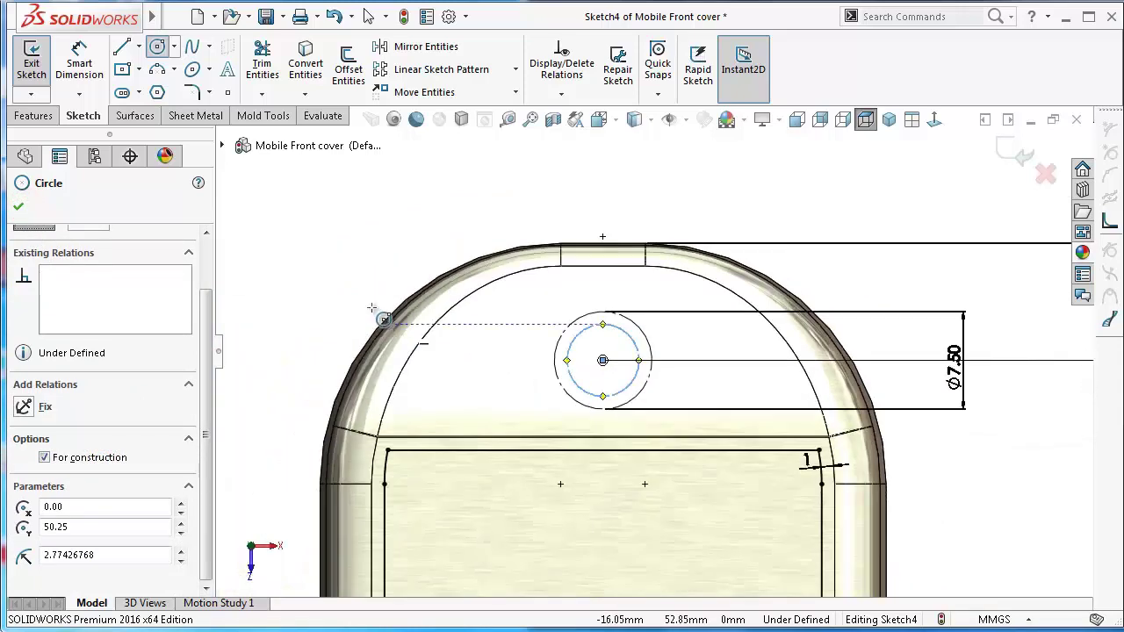
right_drag(371, 307, 378, 166)
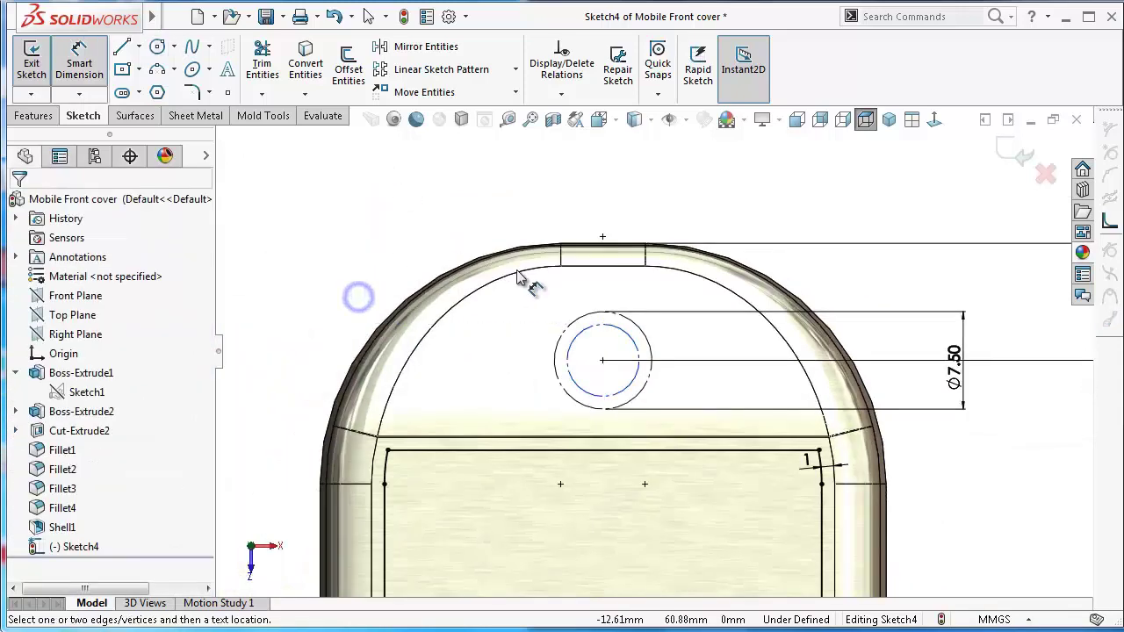
click(581, 343)
click(369, 269)
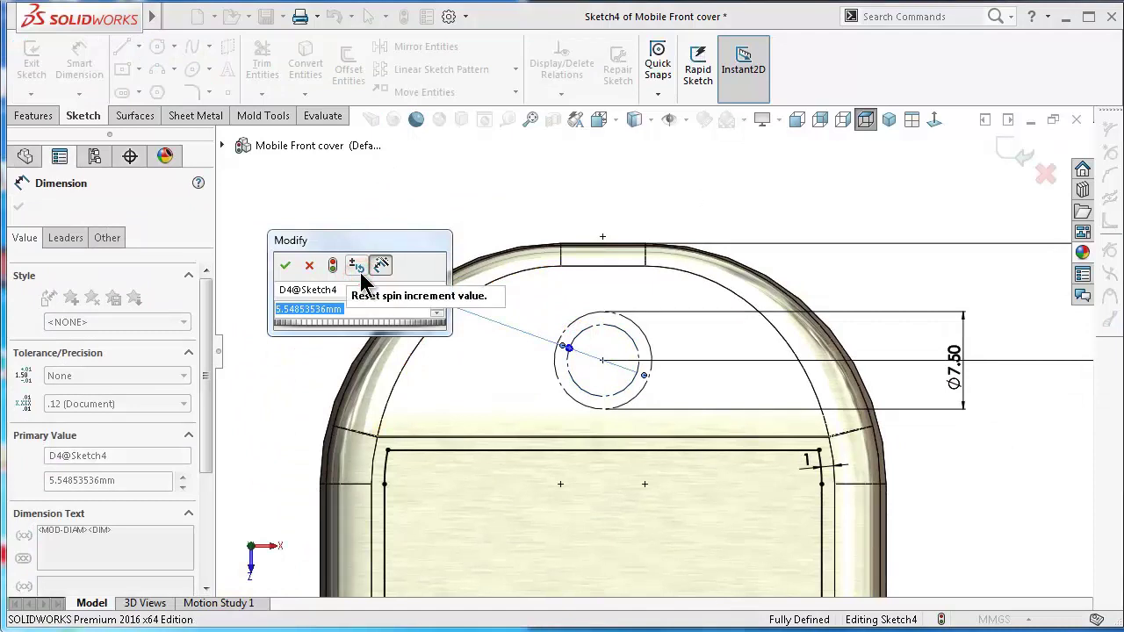
text(7.5/)
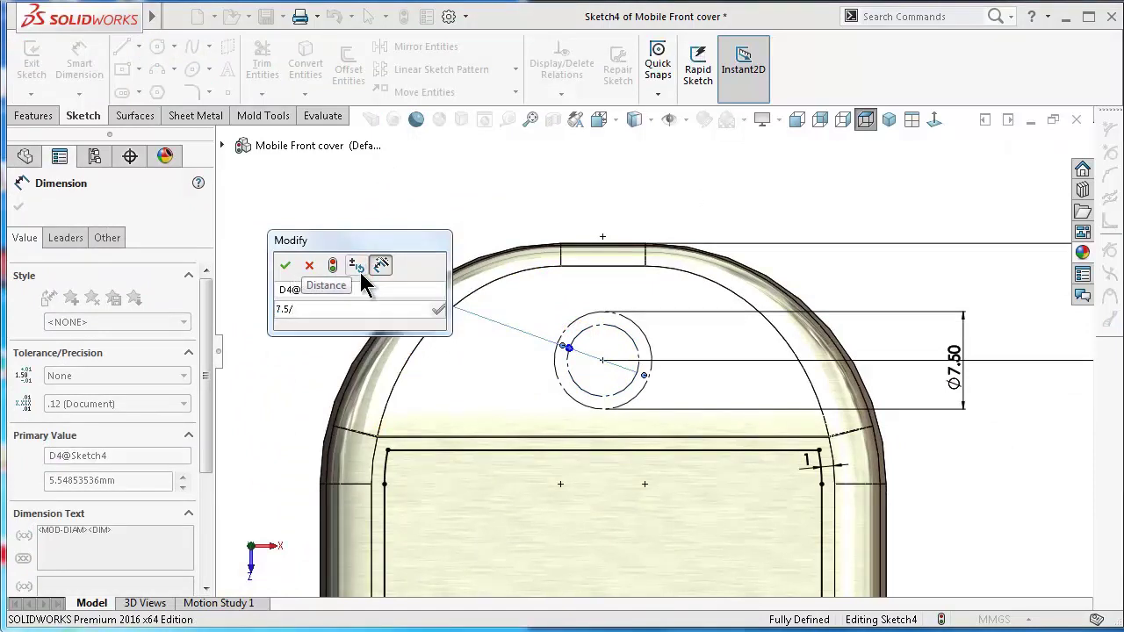
text(2)
key(Return)
scroll(456, 325, down, 2)
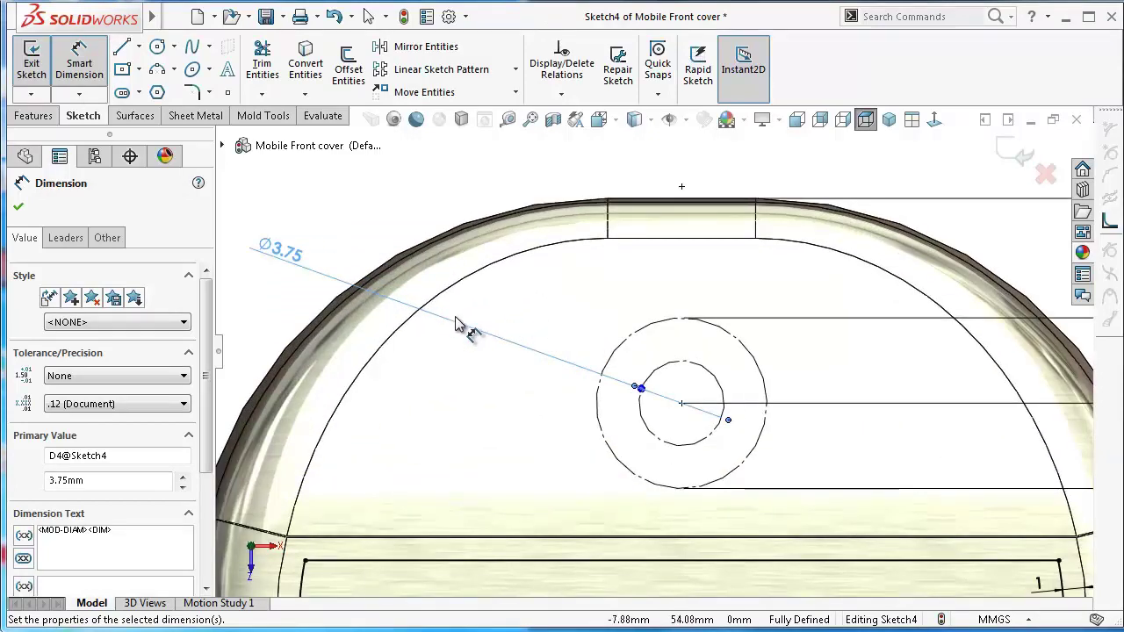
scroll(383, 312, up, 1)
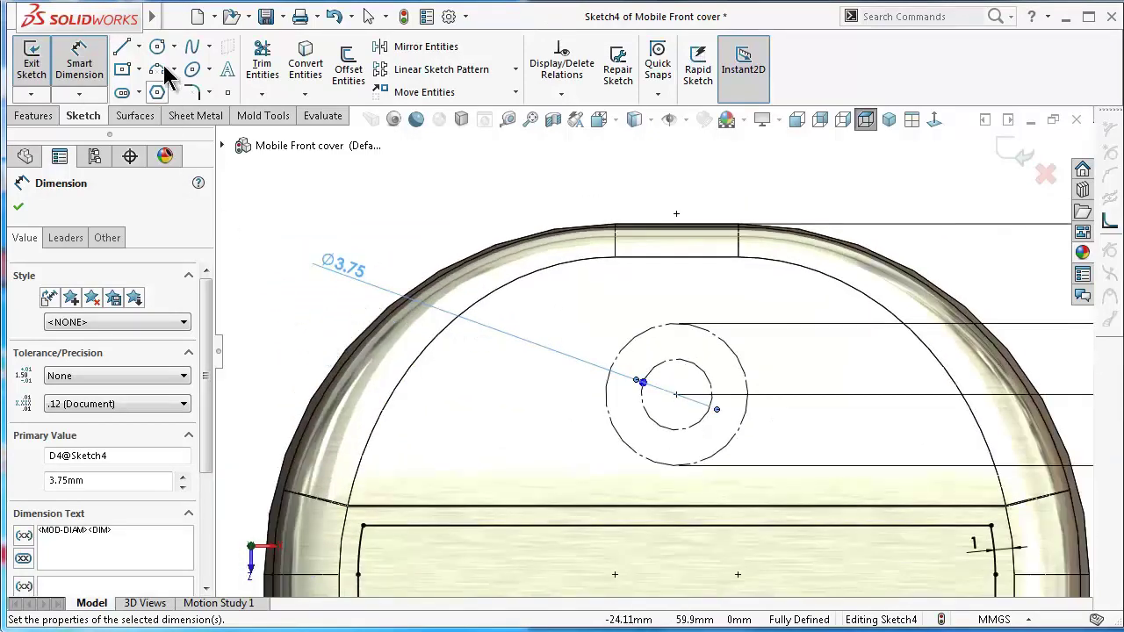
Sketch two small circles about 0.9 mm in diameter, one at the shared centre and one on the inner construction circle's top point.
click(157, 47)
scroll(681, 420, down, 2)
click(673, 387)
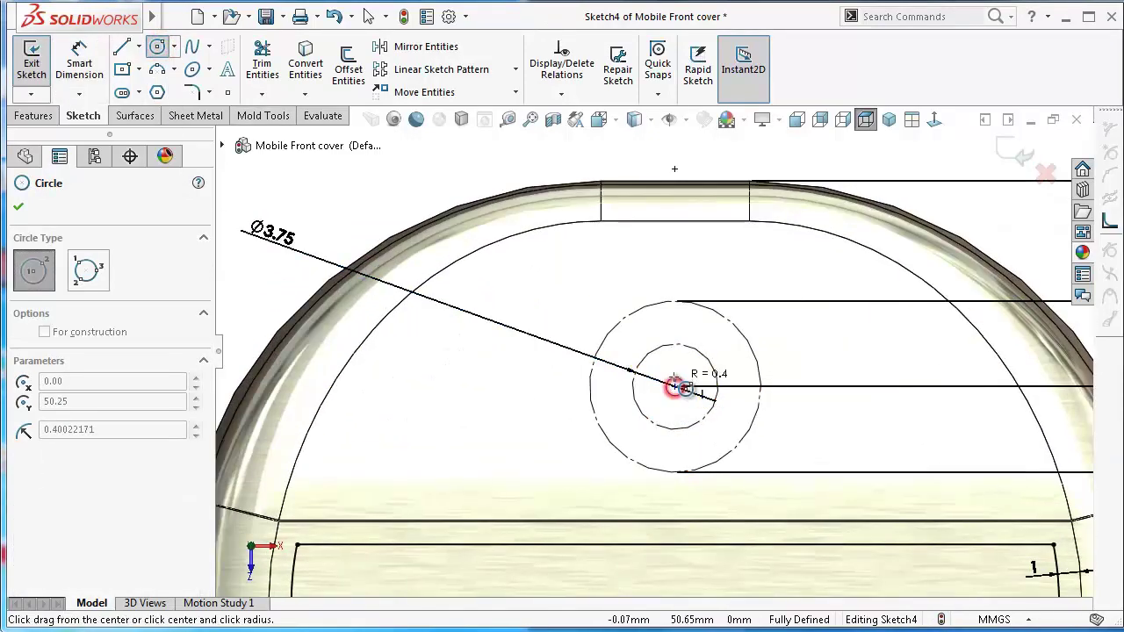
click(685, 389)
click(675, 343)
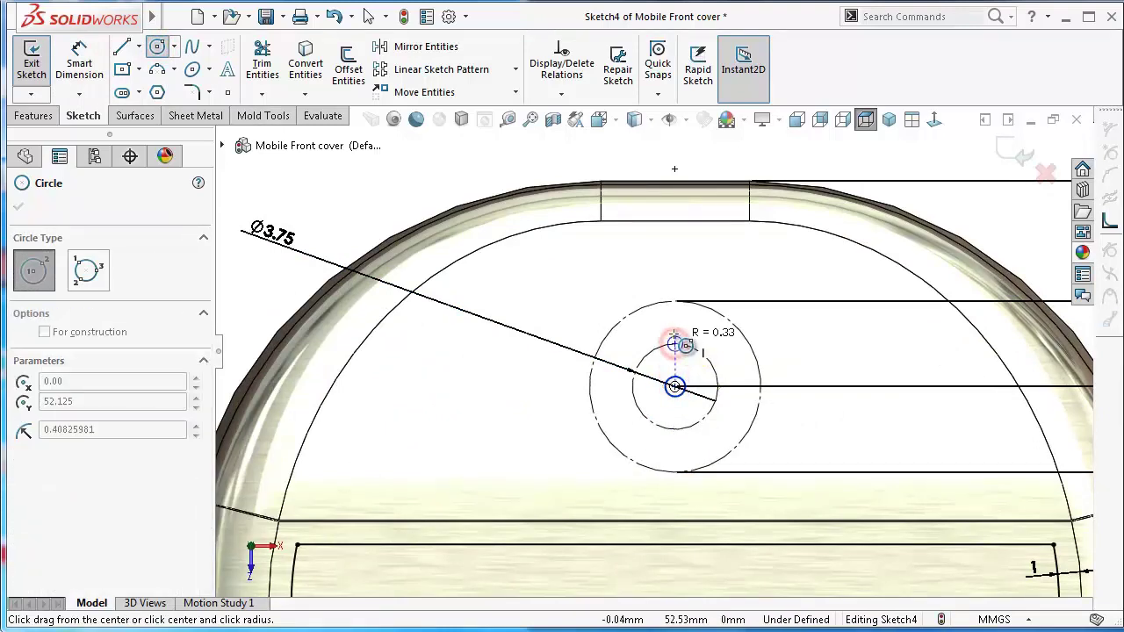
click(685, 345)
key(Escape)
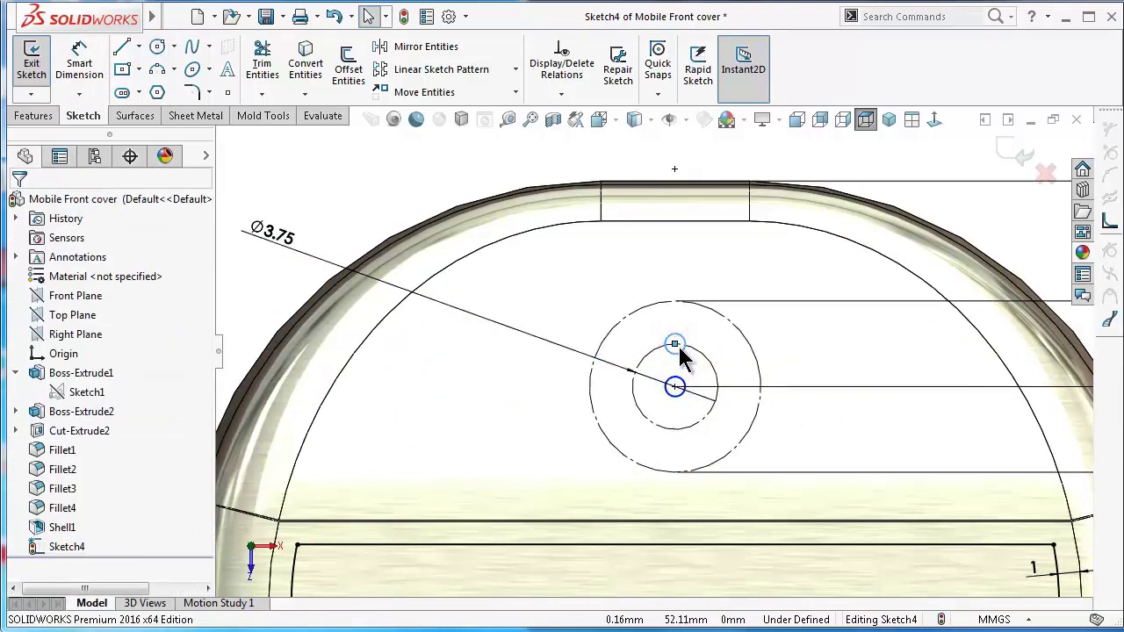
Dimension the diameter of the small circle on the inner construction circle as 1 mm.
scroll(672, 346, down, 2)
click(677, 348)
scroll(659, 369, up, 2)
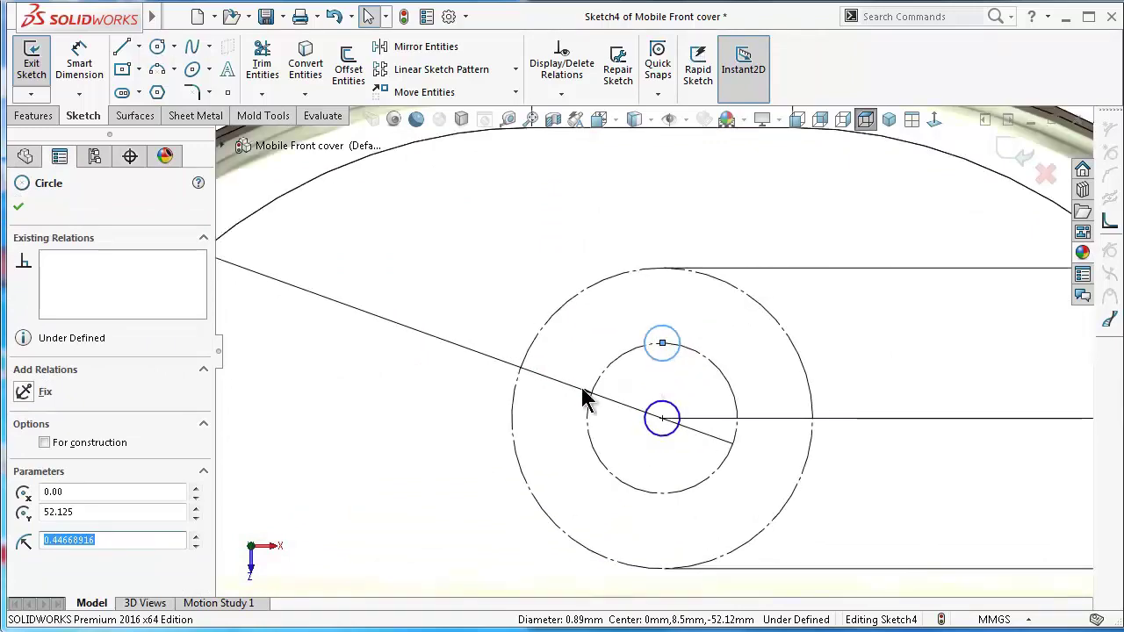
right_drag(433, 456, 439, 368)
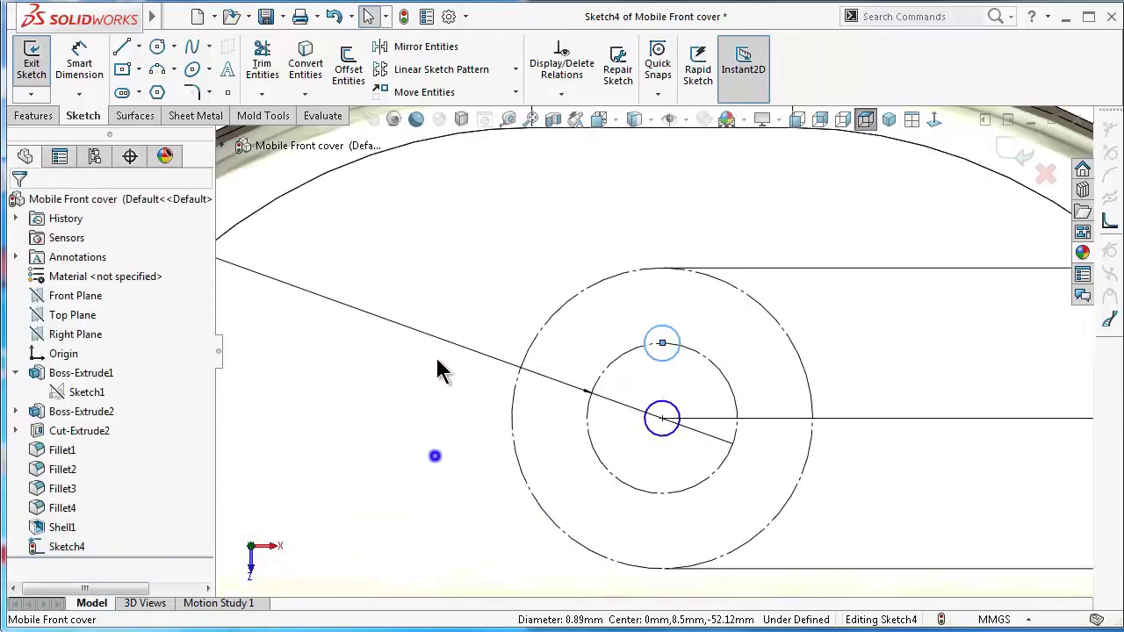
click(655, 338)
click(575, 247)
text(1)
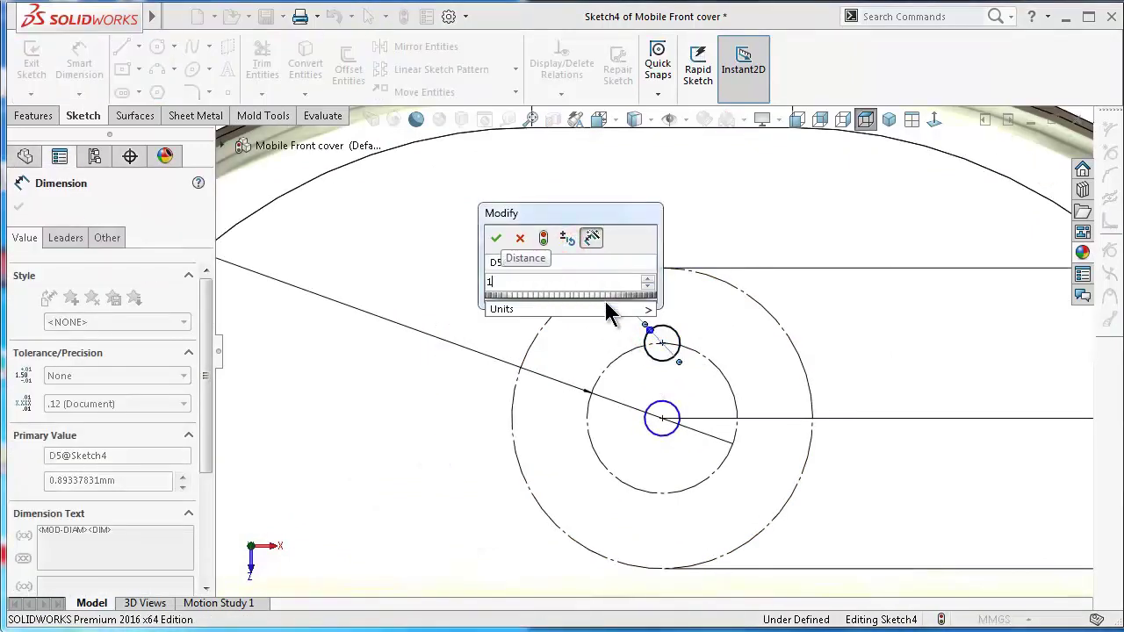
key(Return)
key(Escape)
Add an equal relation between the 1 mm circle and the small circle at the centre.
click(674, 358)
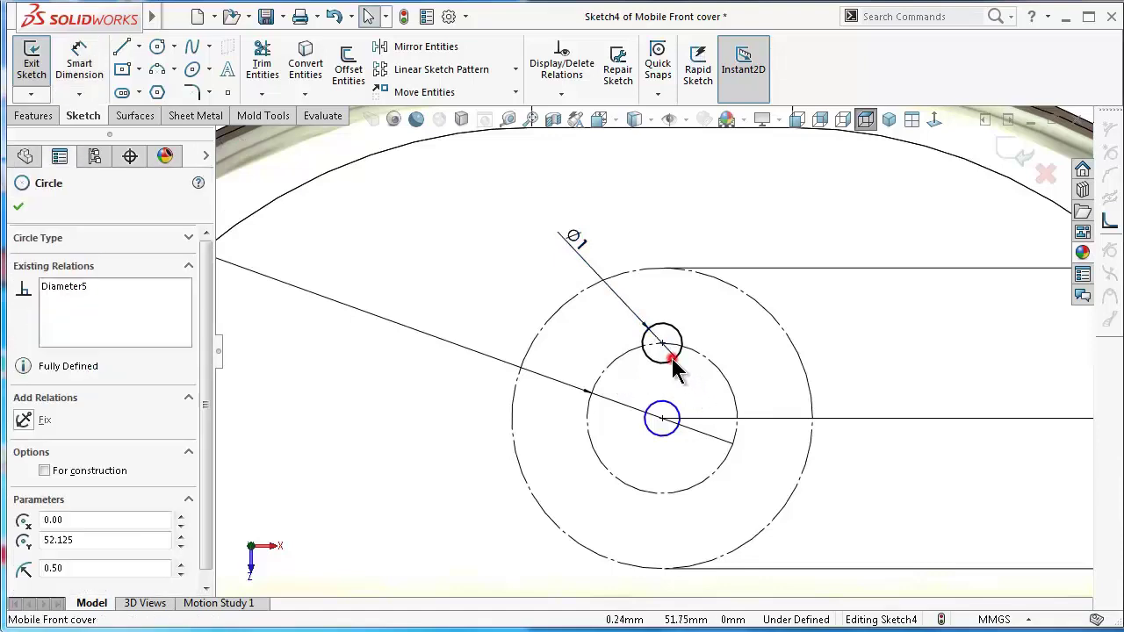
ctrl+click(675, 405)
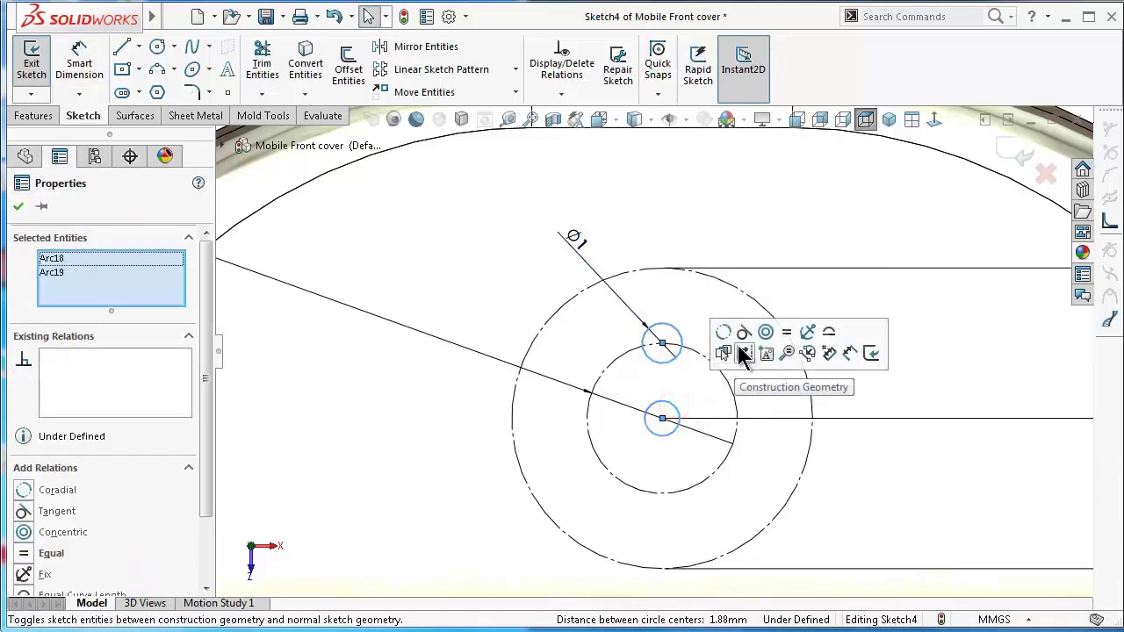
click(786, 334)
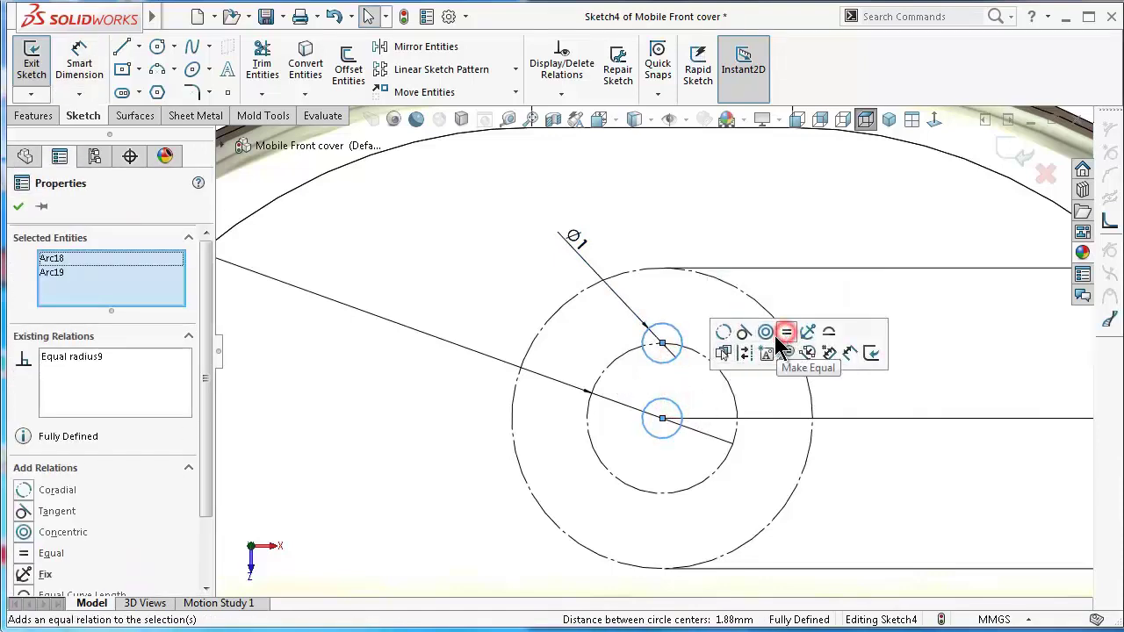
click(580, 334)
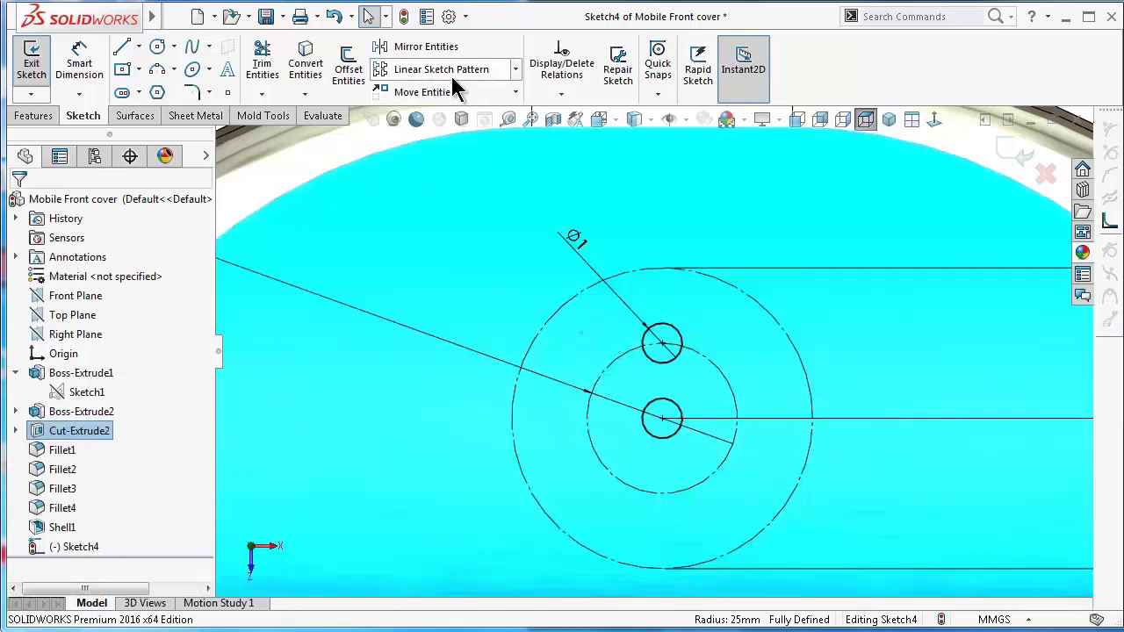
Create a circular sketch pattern of the upper 1 mm circle about the central point, with 4 equally spaced instances over 360 degrees.
click(515, 69)
click(494, 112)
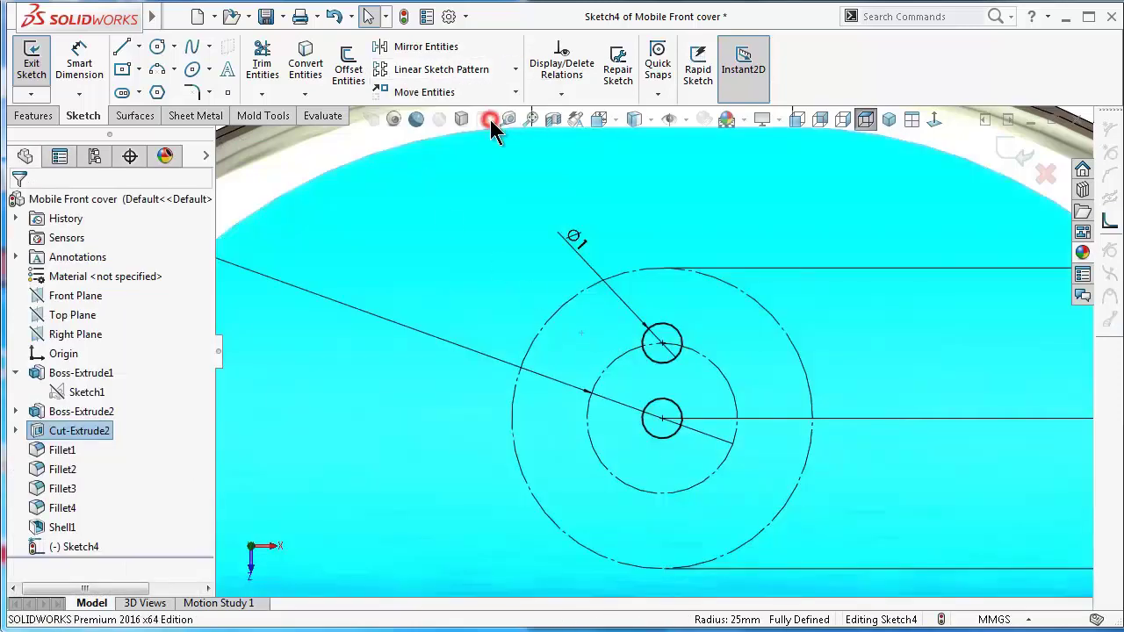
click(97, 569)
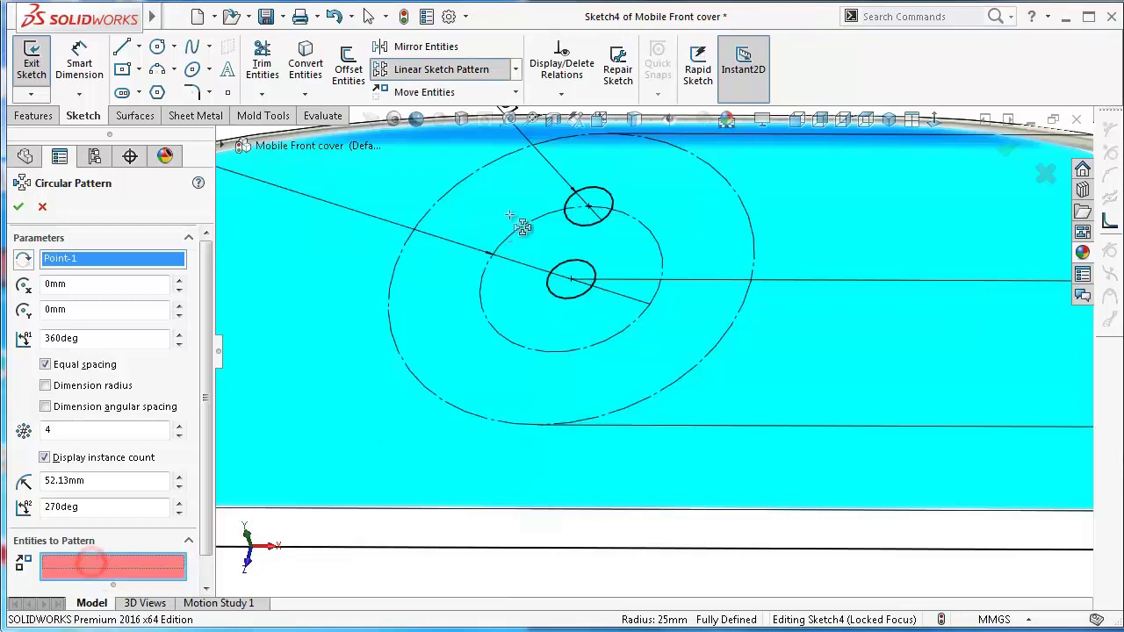
click(611, 200)
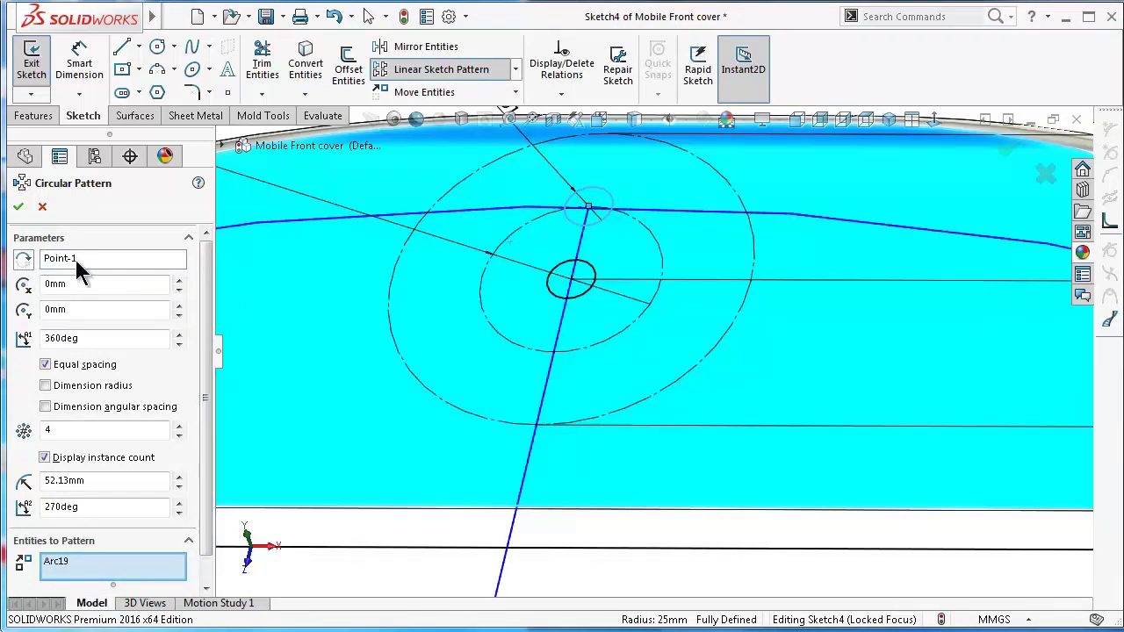
click(111, 260)
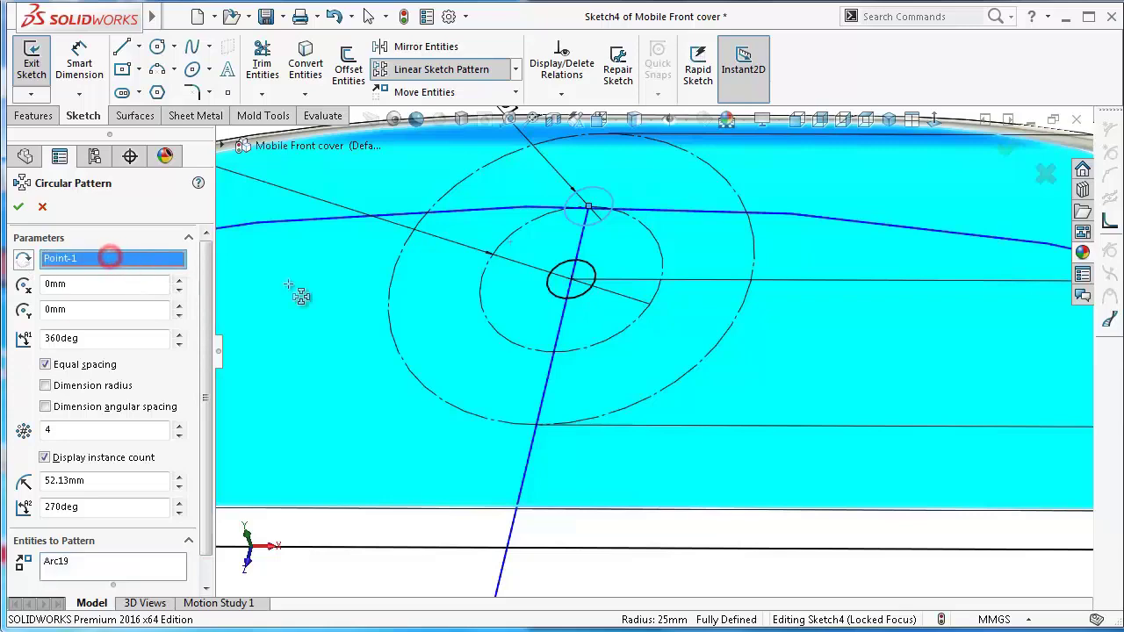
scroll(601, 285, down, 2)
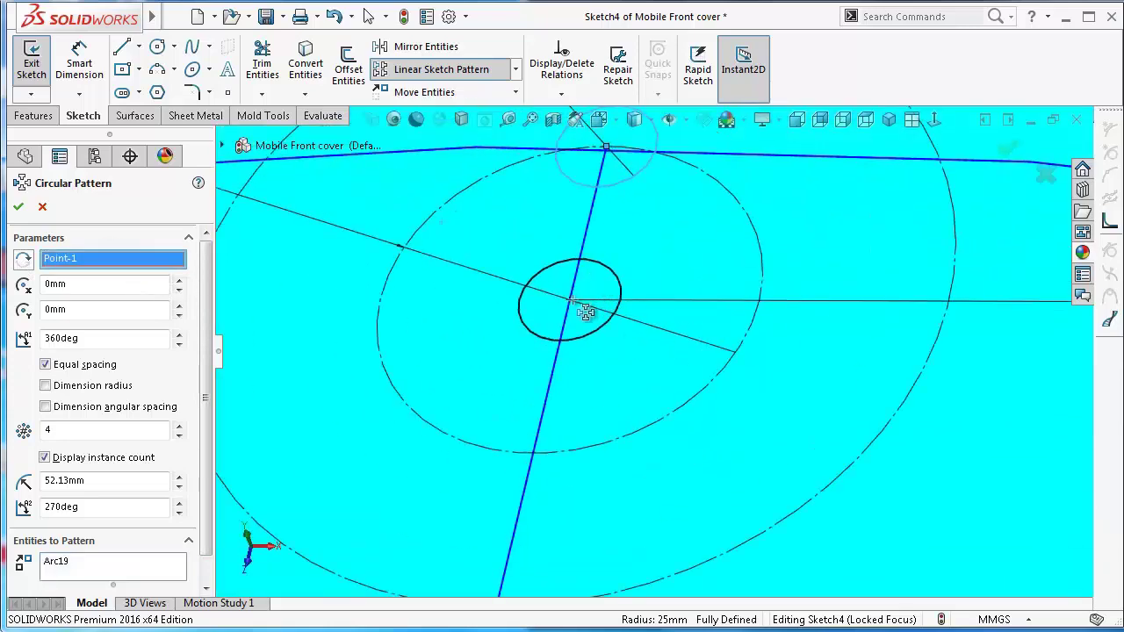
click(572, 302)
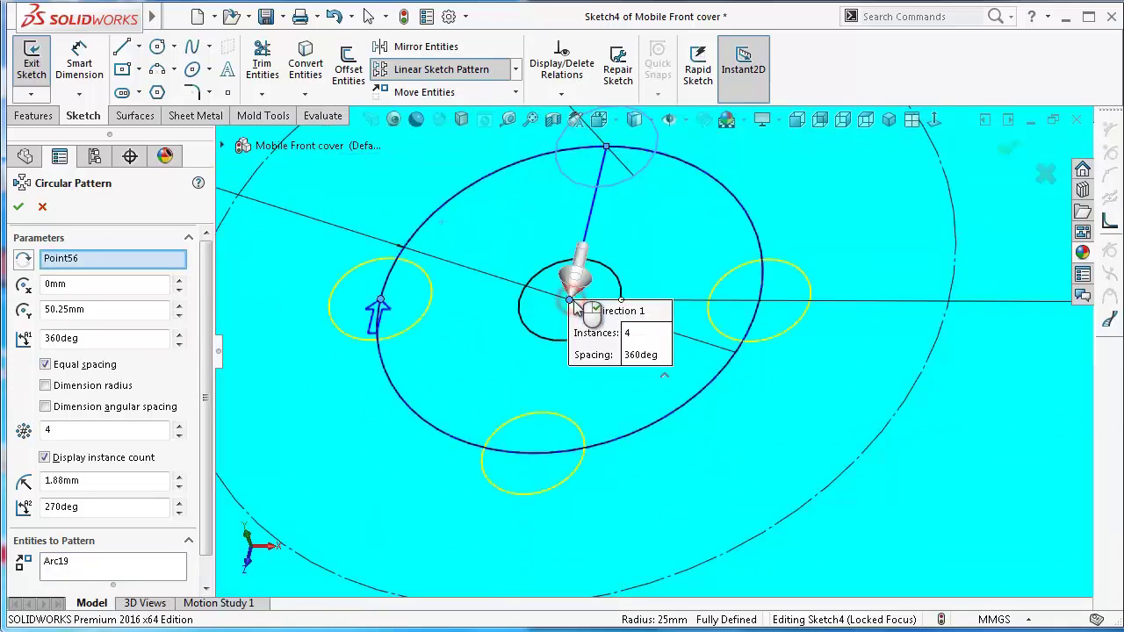
scroll(651, 352, up, 2)
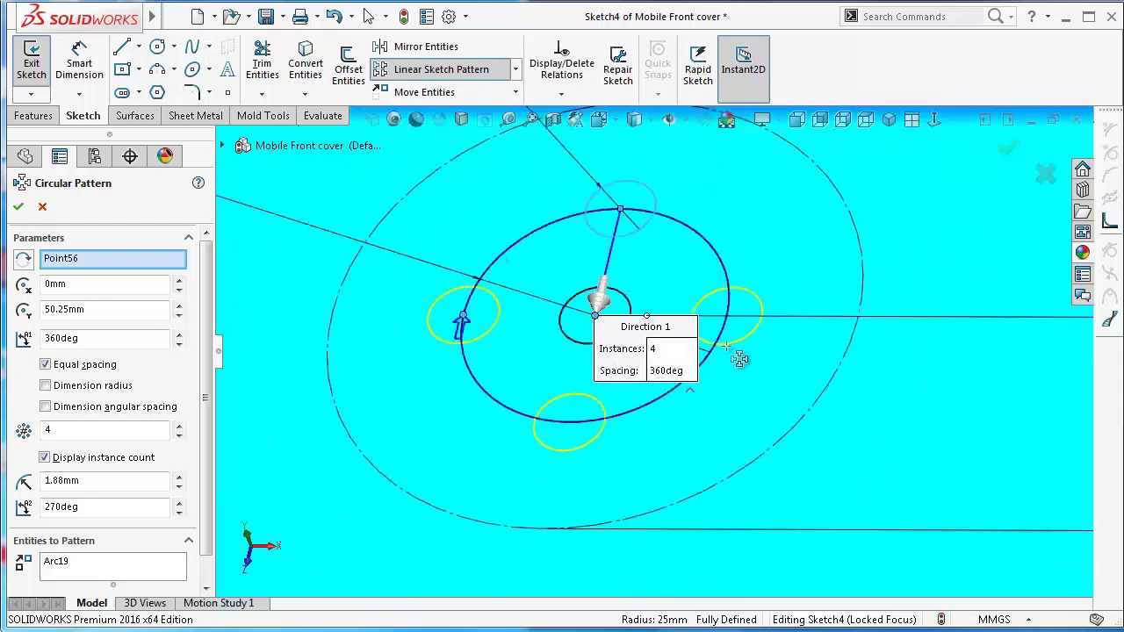
click(20, 208)
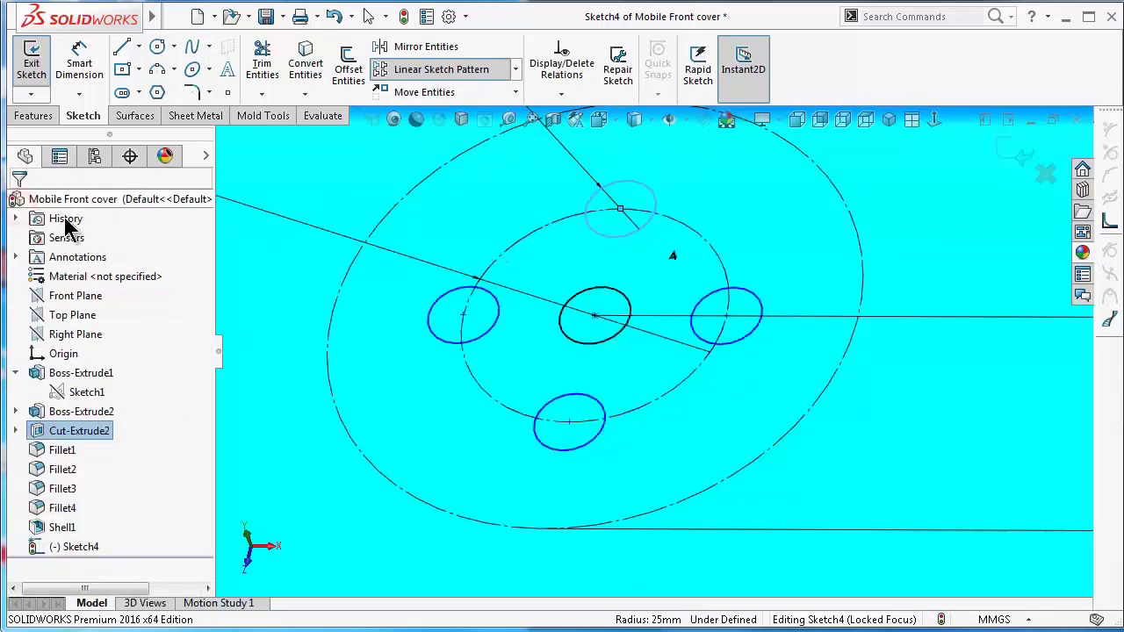
Set the inner construction circle's diameter to 3.25 mm, viewing the sketch straight on.
scroll(442, 294, up, 2)
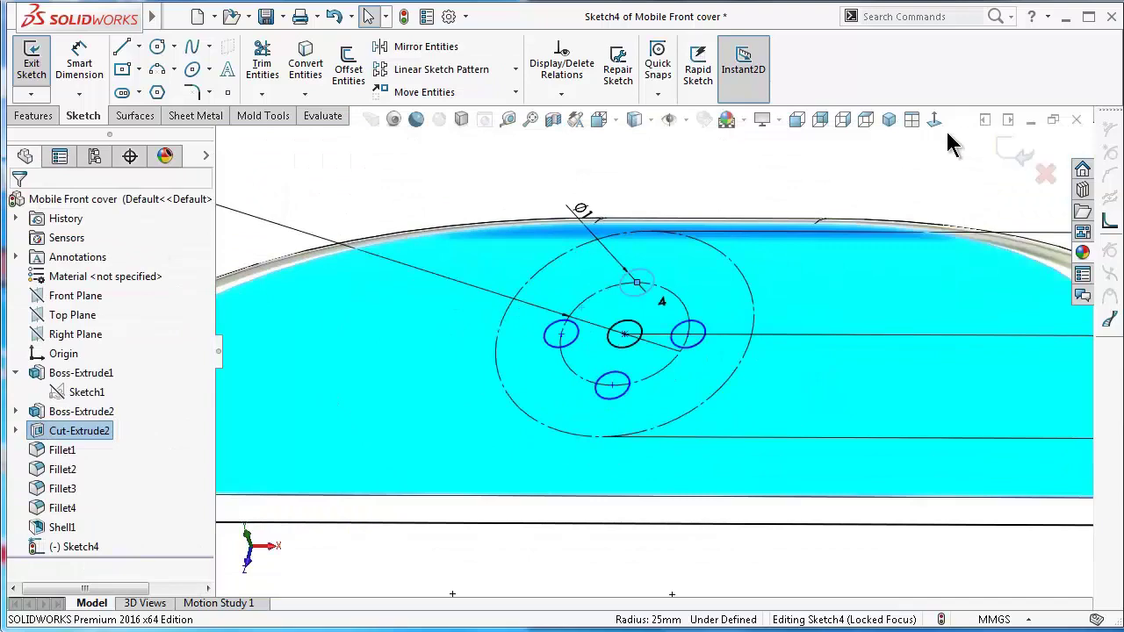
click(934, 119)
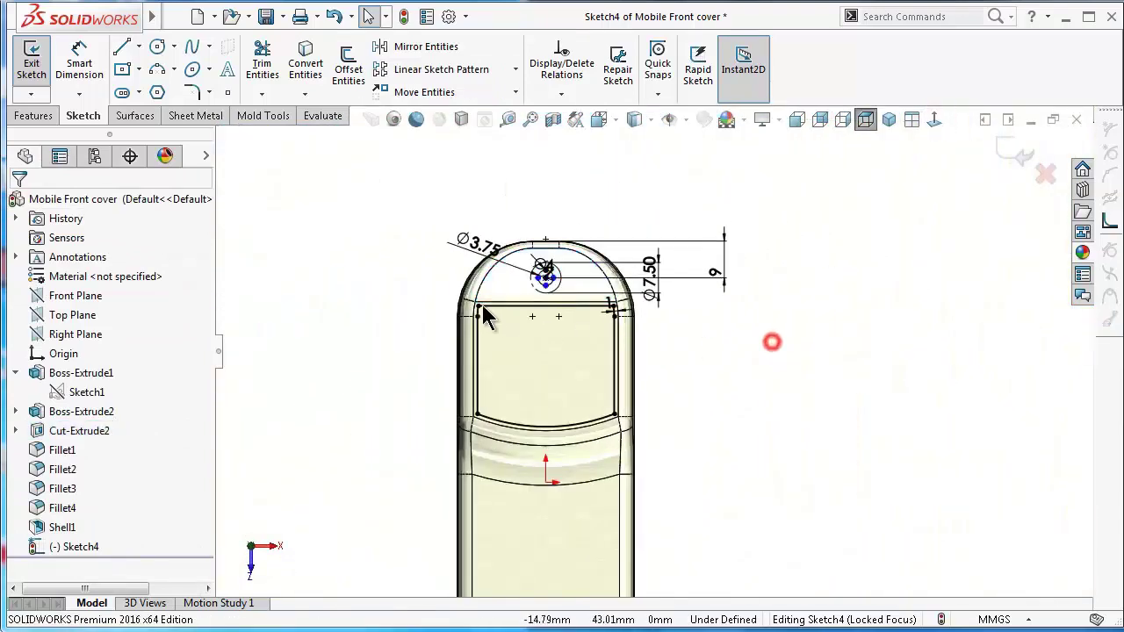
scroll(482, 305, down, 5)
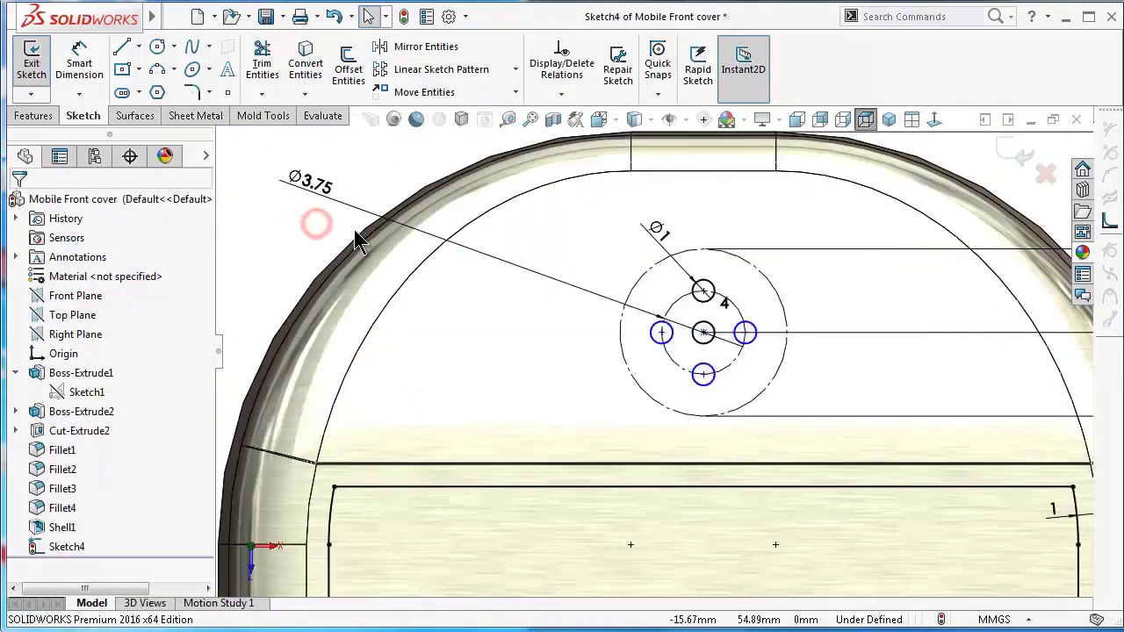
double_click(338, 201)
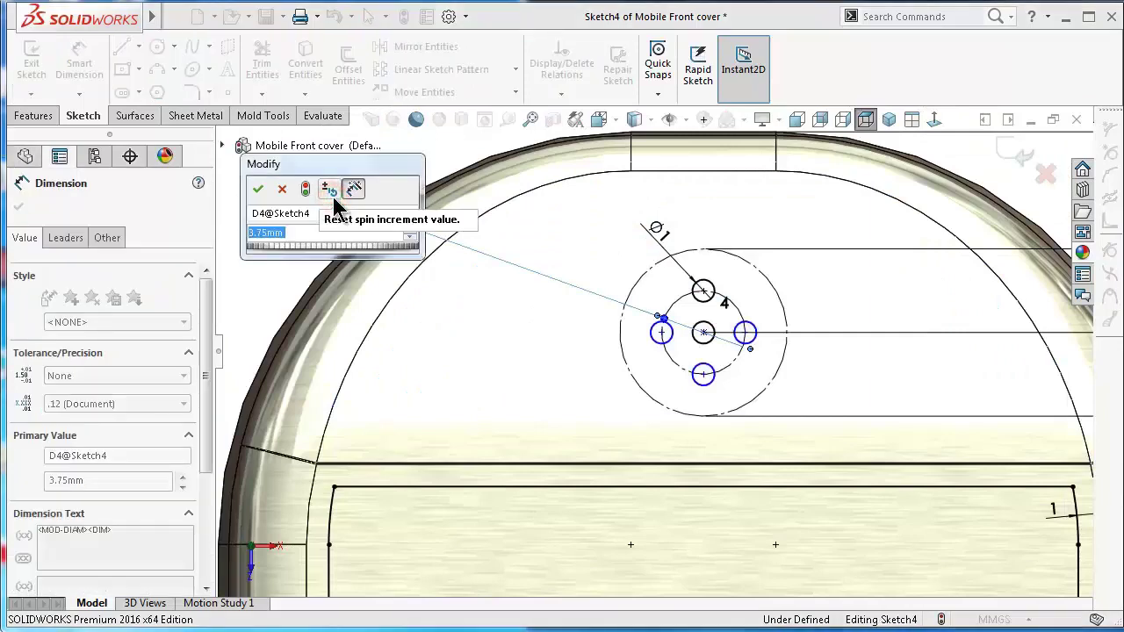
text(3.25)
key(Return)
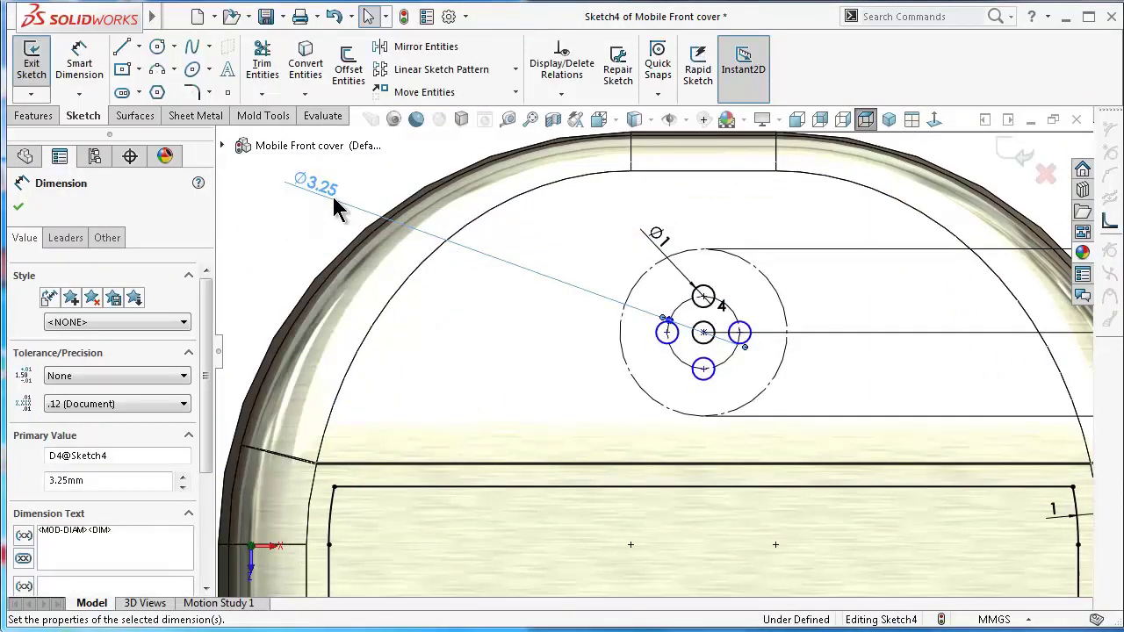
click(524, 281)
Add a horizontal relation between the left patterned circle's centre and the central circle's centre.
scroll(615, 307, down, 3)
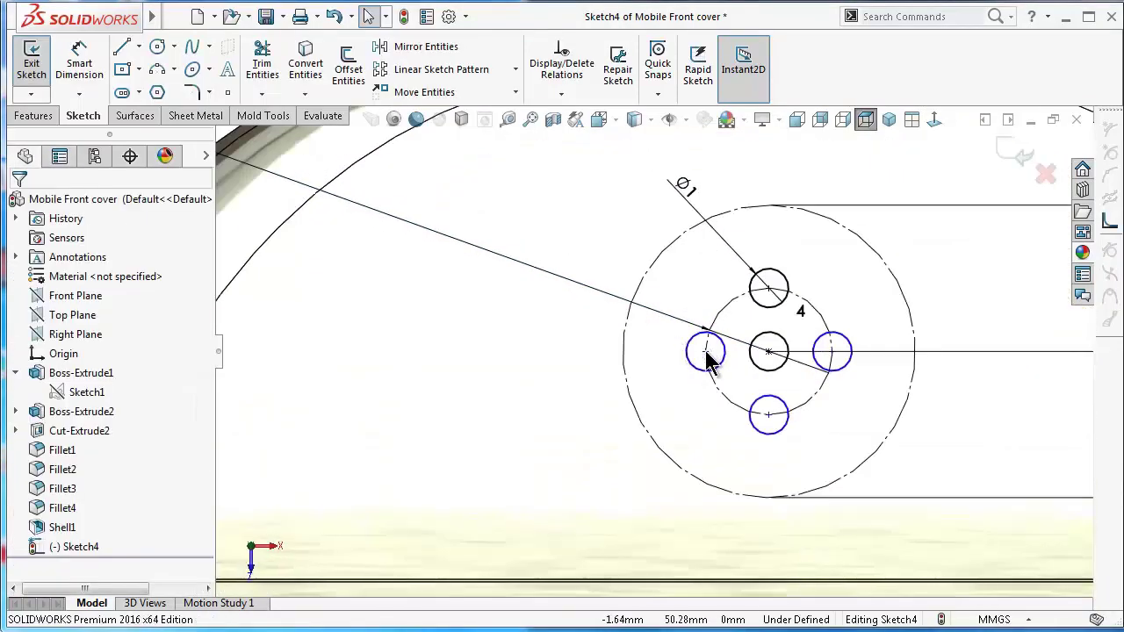
click(705, 351)
ctrl+click(768, 351)
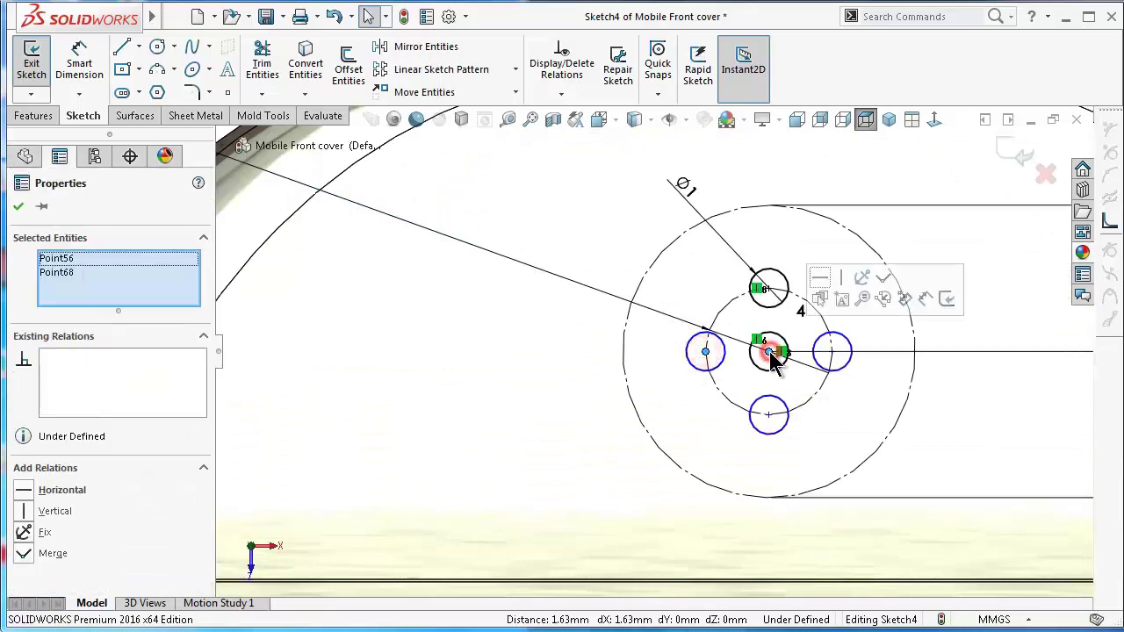
click(822, 279)
Dimension the horizontal distance between the left patterned circle's centre and the central circle's centre.
click(515, 431)
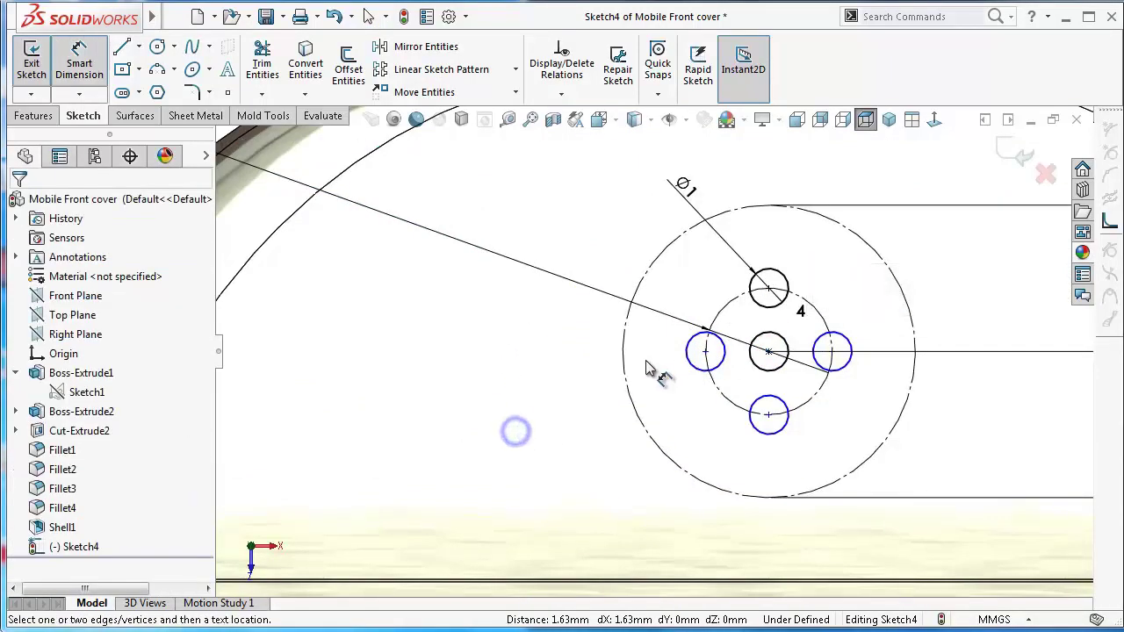
click(705, 352)
click(768, 352)
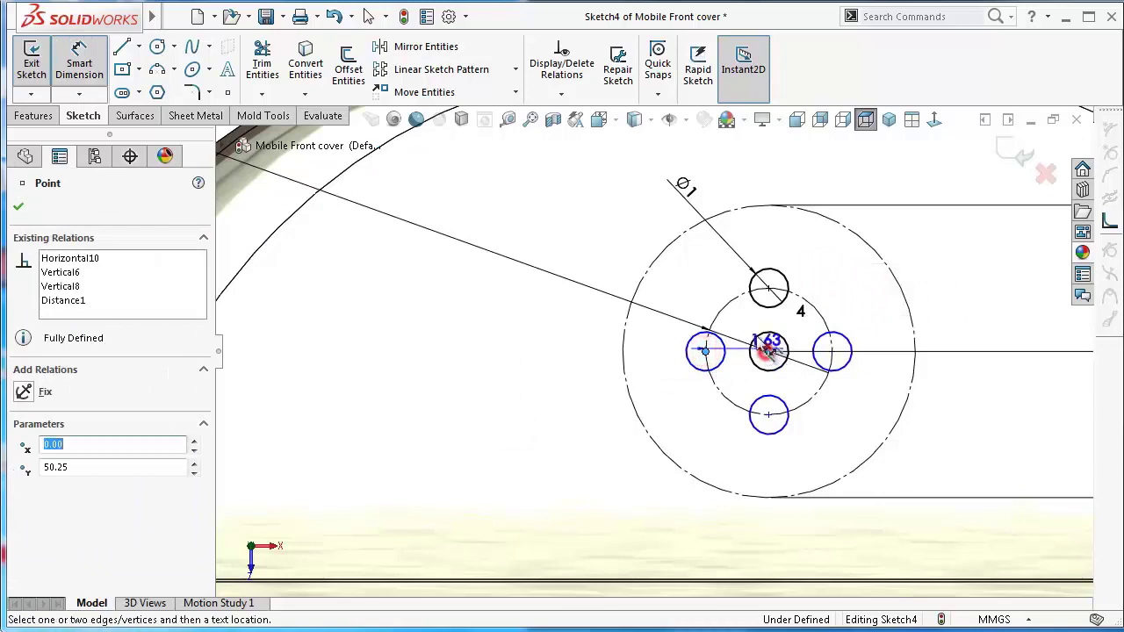
click(576, 352)
click(509, 341)
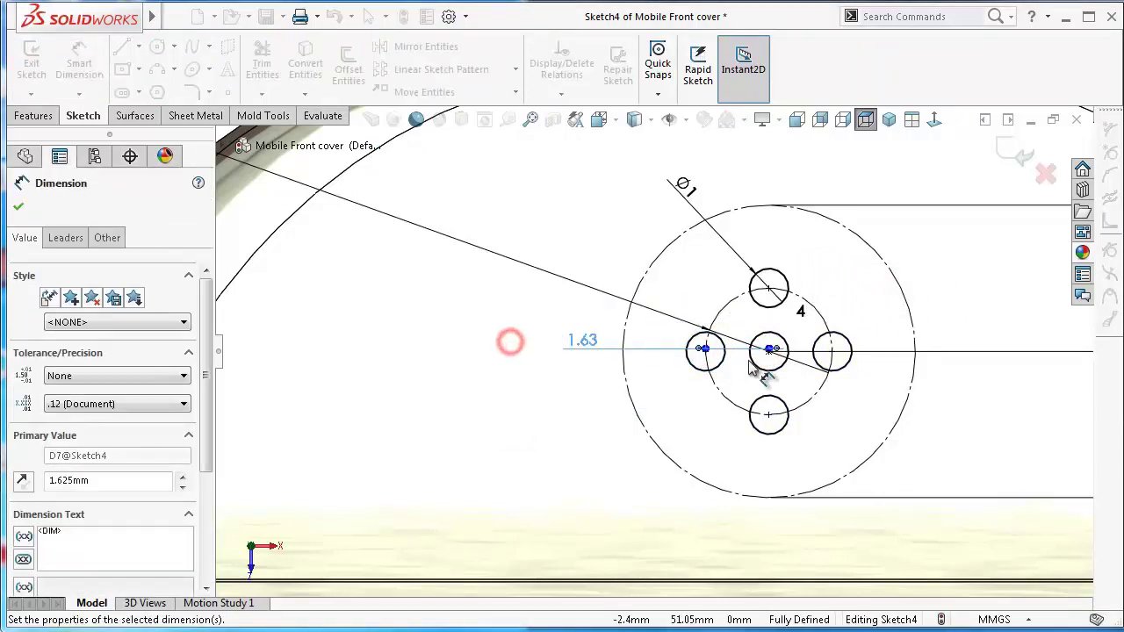
scroll(784, 374, up, 5)
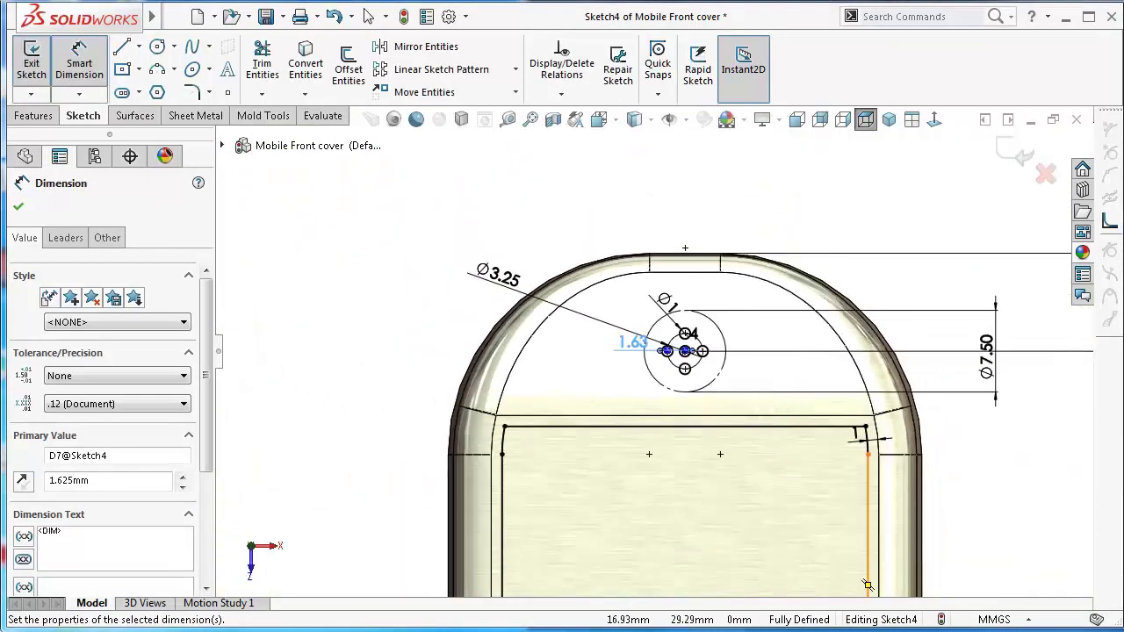
Sketch a horizontal centerpoint straight slot about 3.25 mm long and 2.22 mm wide near the cover's lower edge.
click(411, 321)
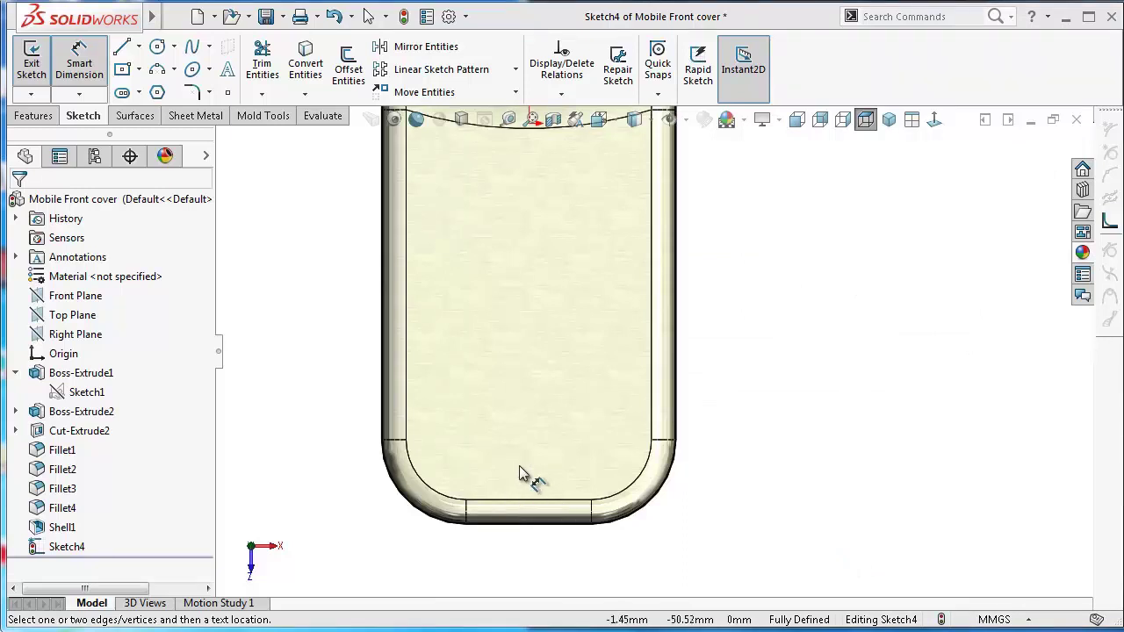
click(123, 95)
scroll(539, 495, down, 3)
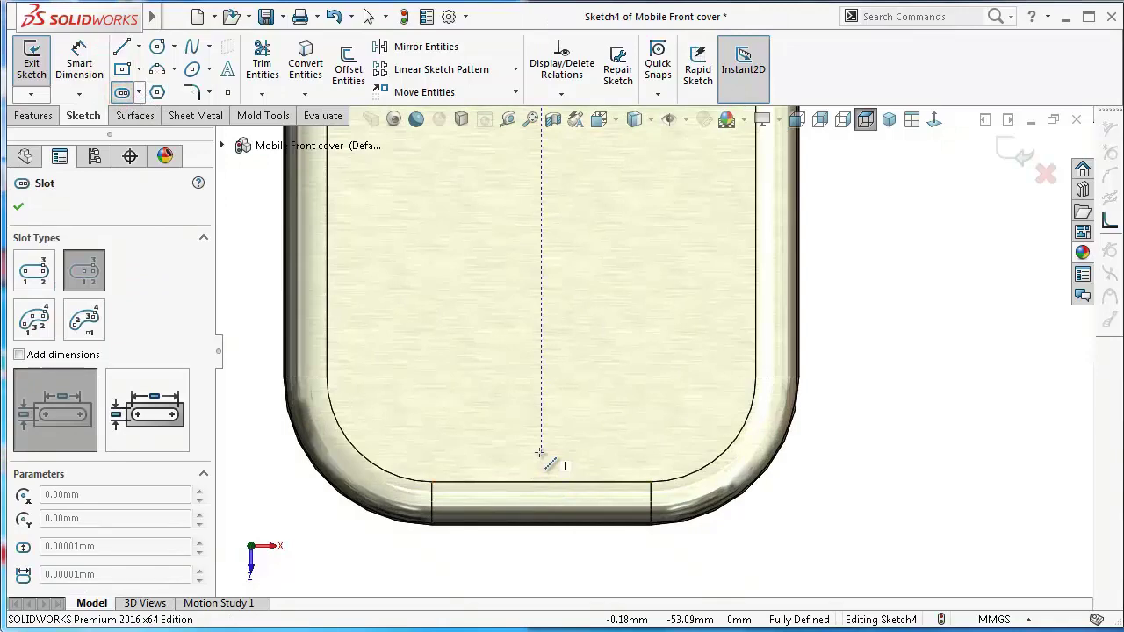
click(540, 452)
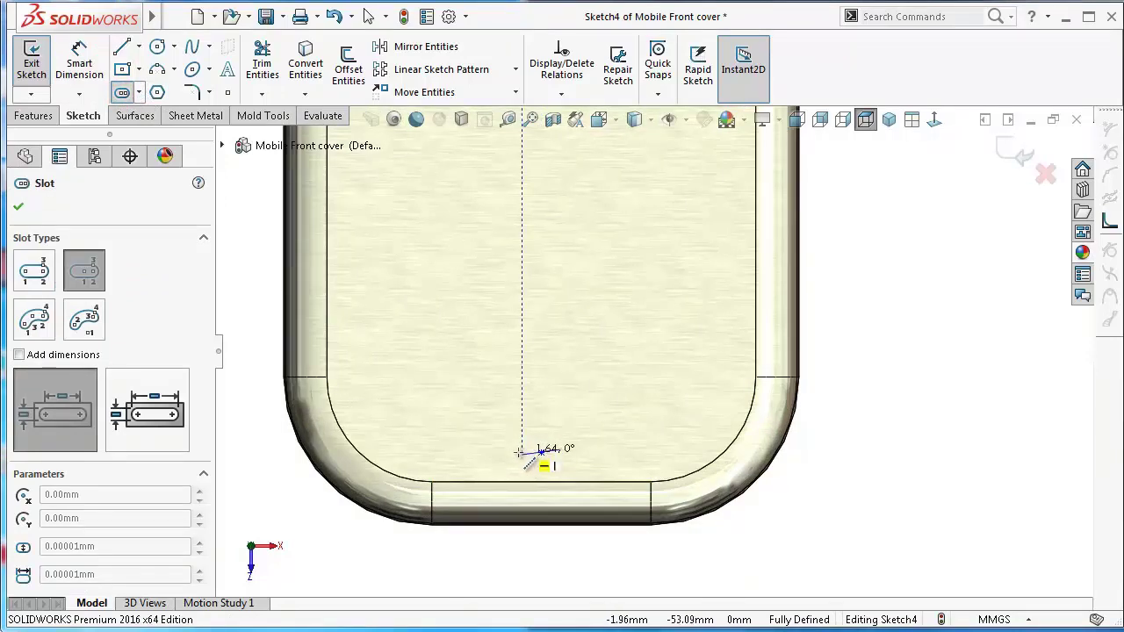
click(520, 452)
click(518, 440)
scroll(547, 476, down, 3)
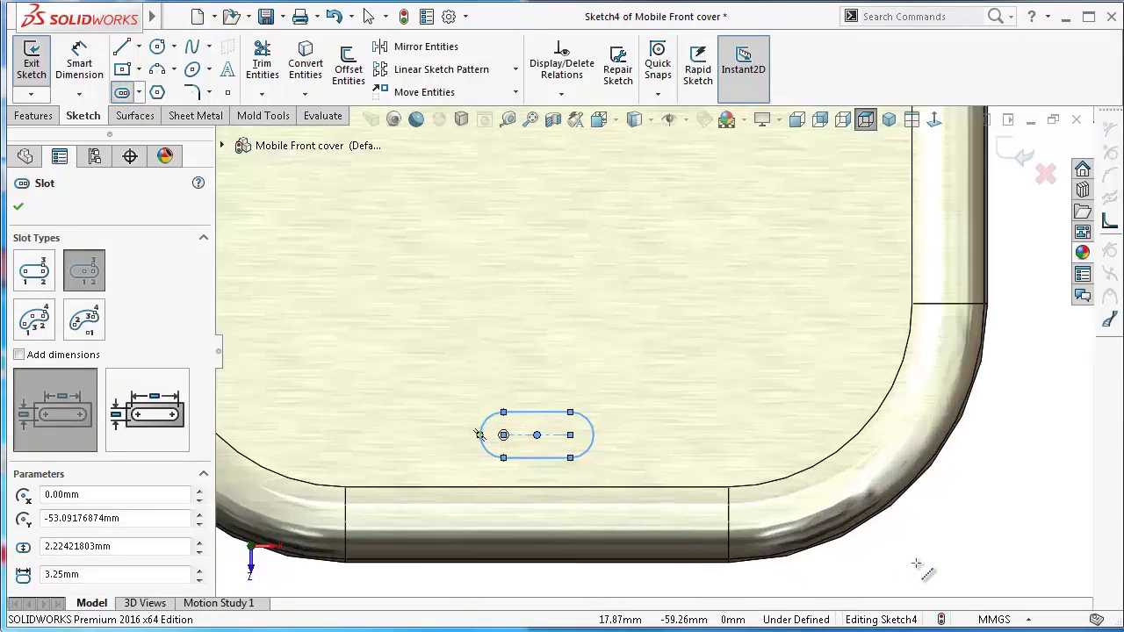
Dimension the slot's straight side to 3.5 mm and its end arc radius to 0.5 mm.
right_drag(916, 563, 932, 492)
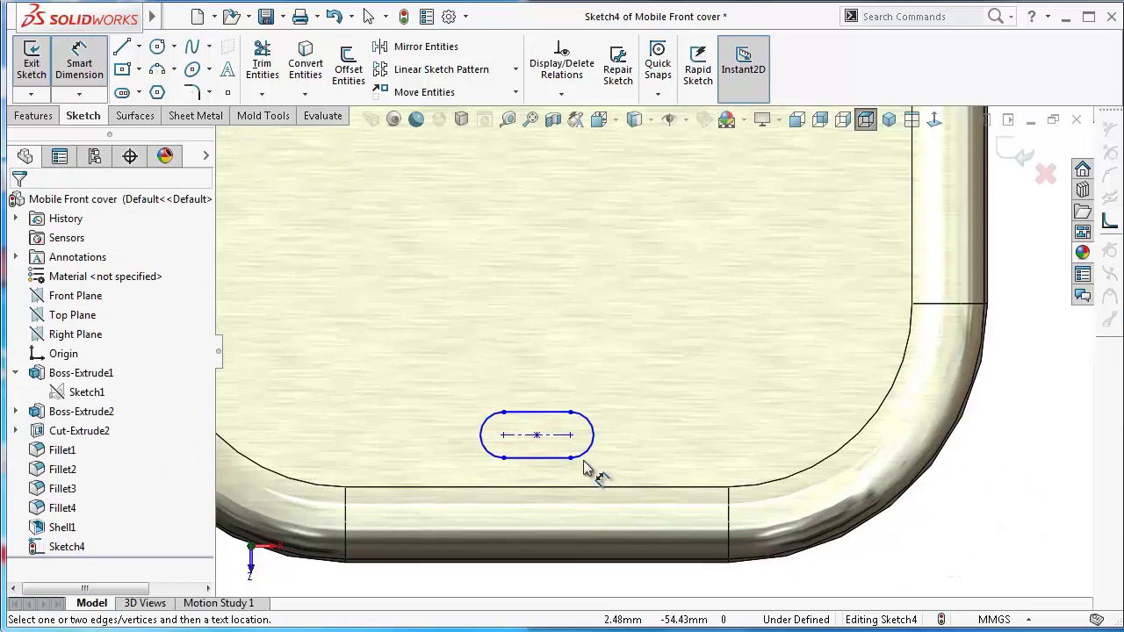
click(558, 411)
click(551, 378)
text(3.)
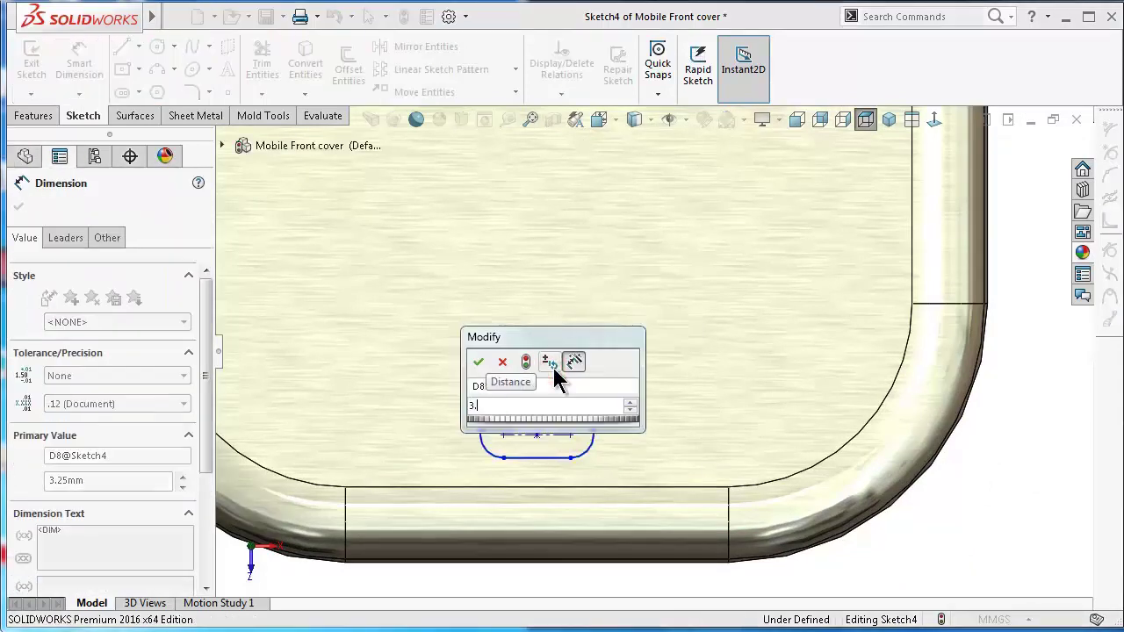
text(5)
key(Return)
click(593, 424)
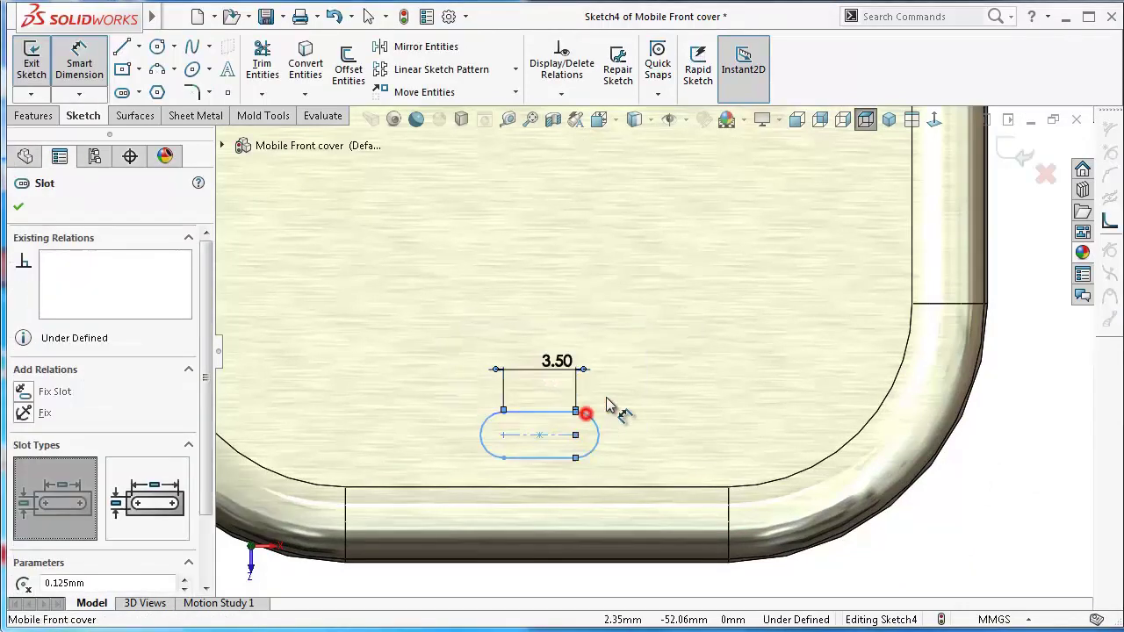
click(674, 379)
text(0.5)
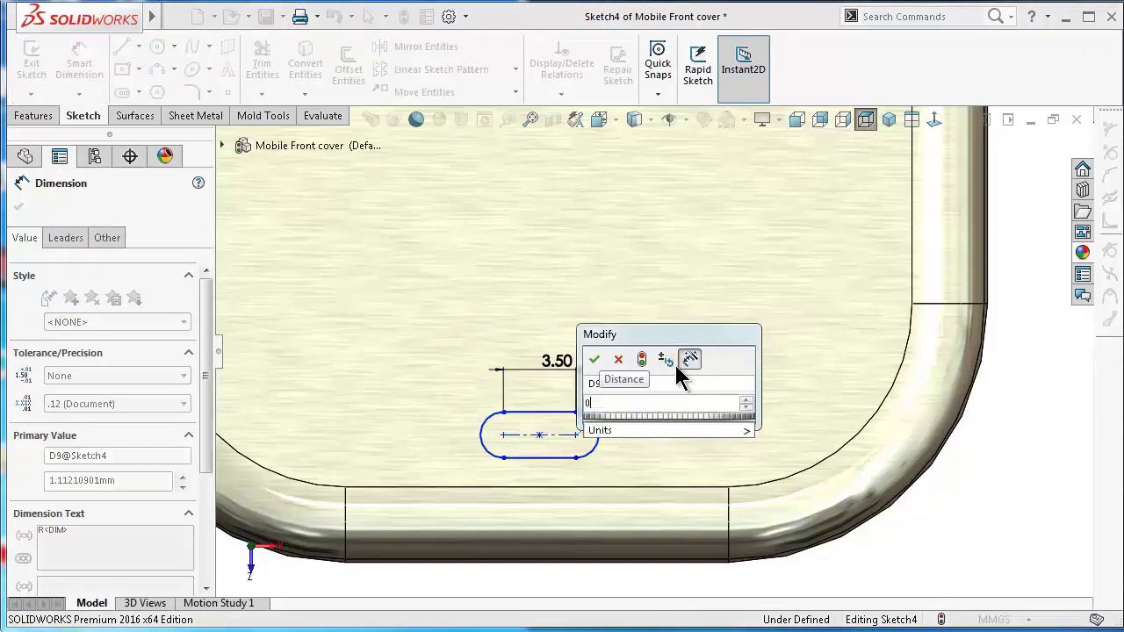
key(Return)
Dimension the vertical distance between the slot's centre point and the cover's lower outer edge as 9 mm.
scroll(619, 431, down, 1)
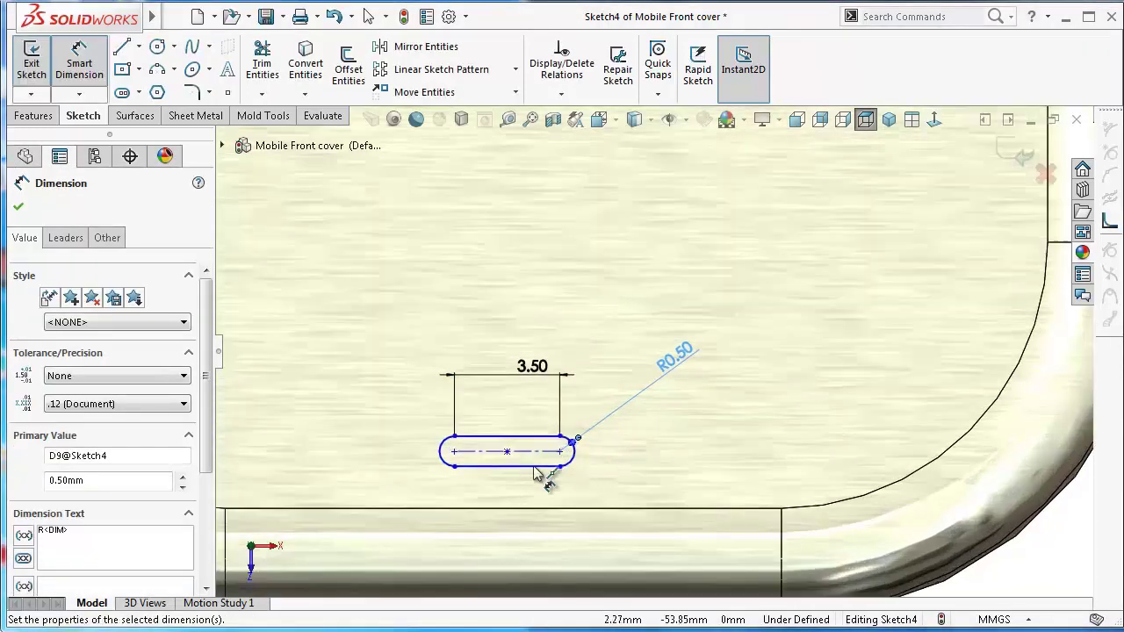
click(506, 452)
scroll(562, 479, up, 3)
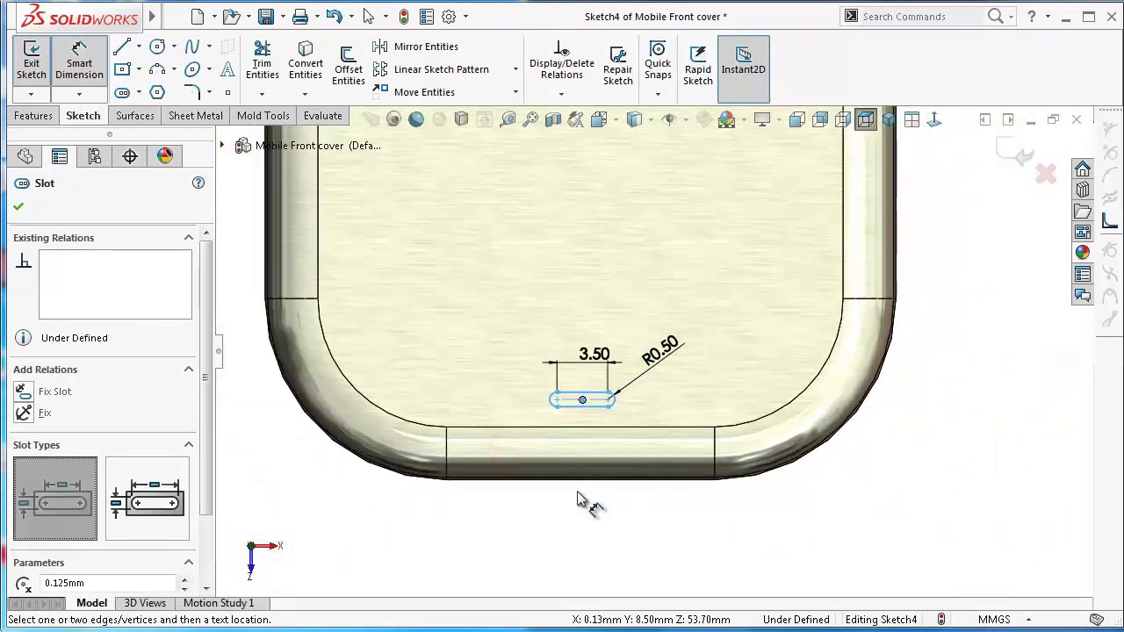
scroll(583, 487, down, 3)
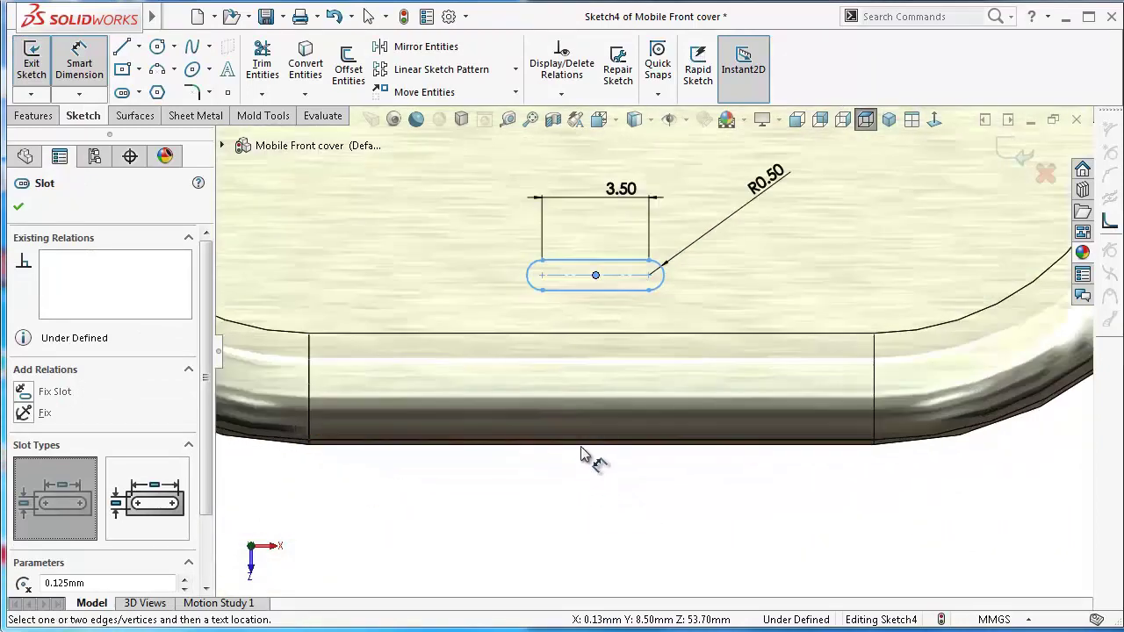
click(581, 447)
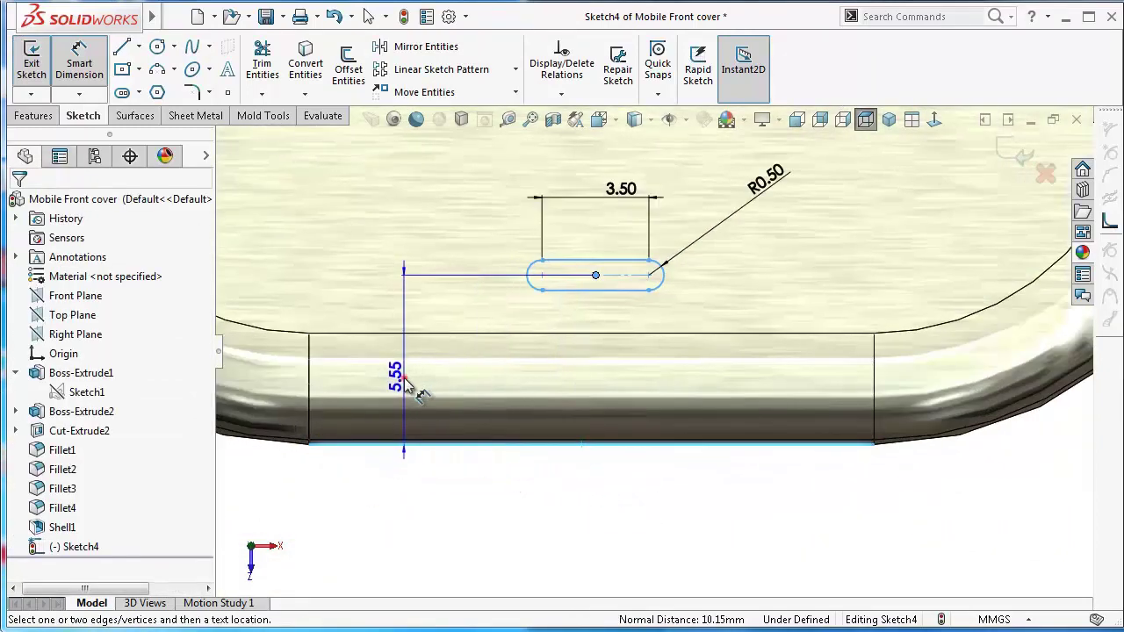
click(404, 379)
text(9)
key(Return)
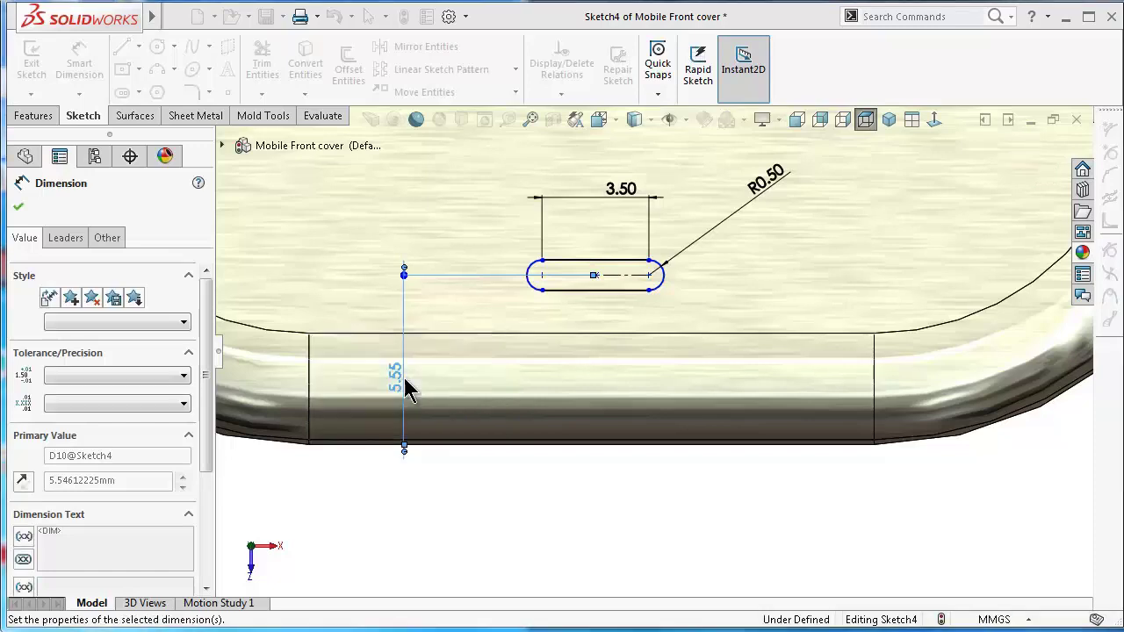
click(554, 550)
scroll(597, 446, up, 3)
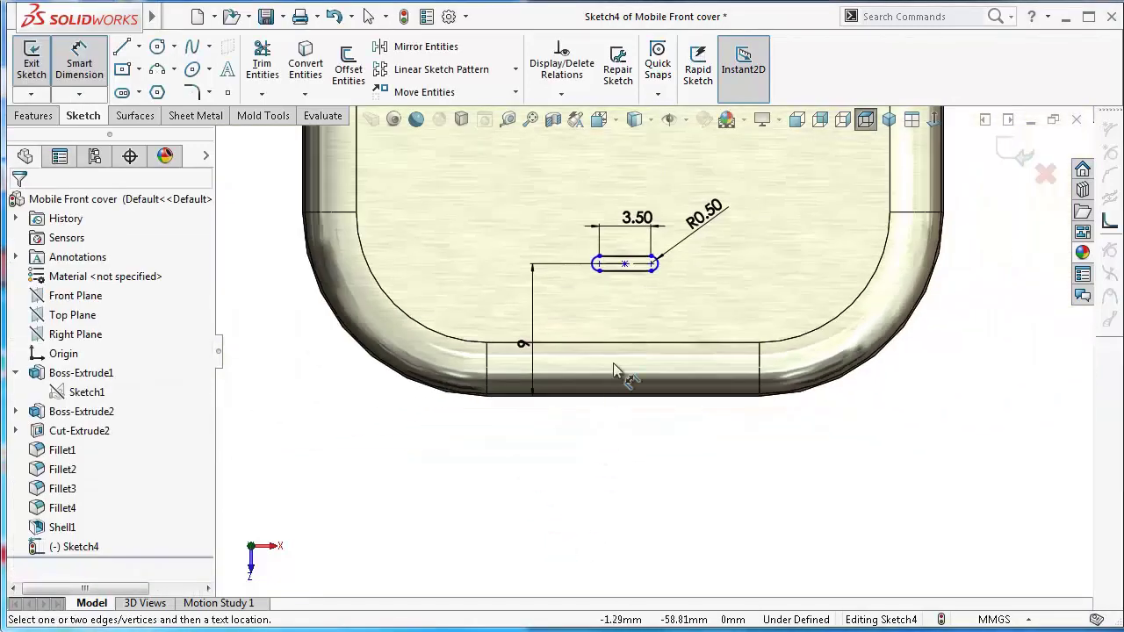
key(Escape)
Add a vertical relation between the slot's centre point and the origin.
click(624, 262)
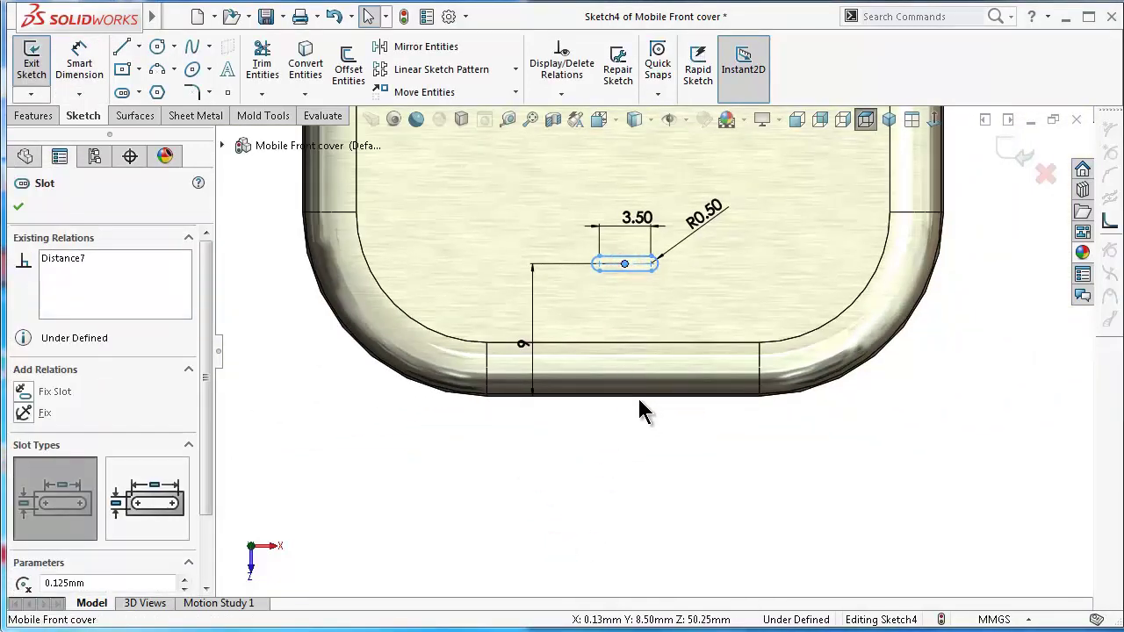
scroll(655, 340, up, 6)
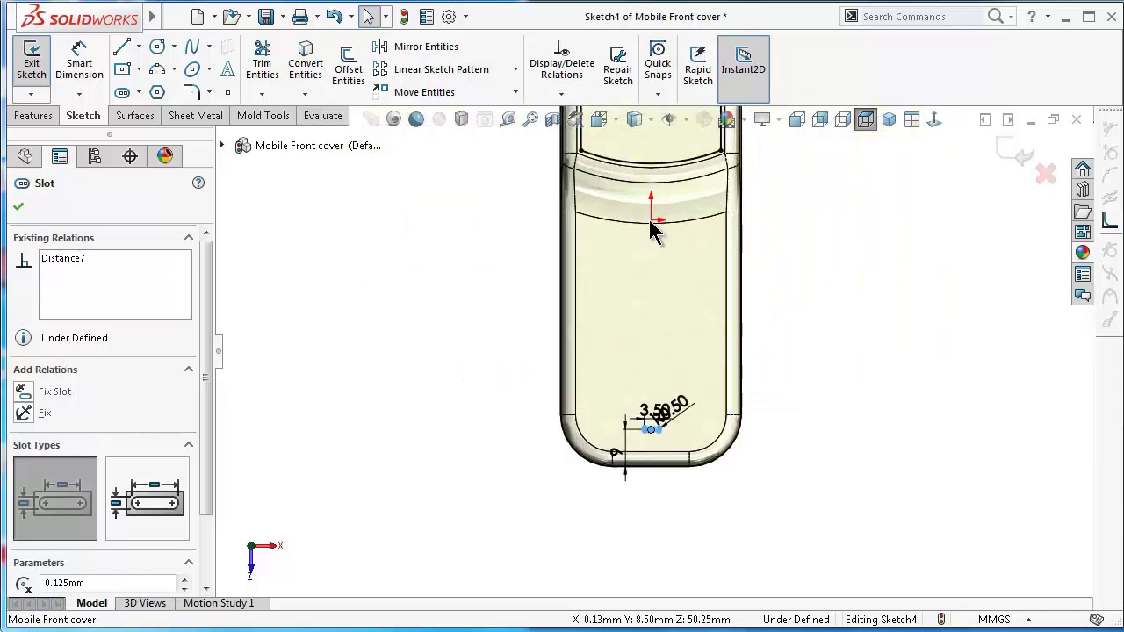
key(Escape)
ctrl+click(651, 220)
click(714, 148)
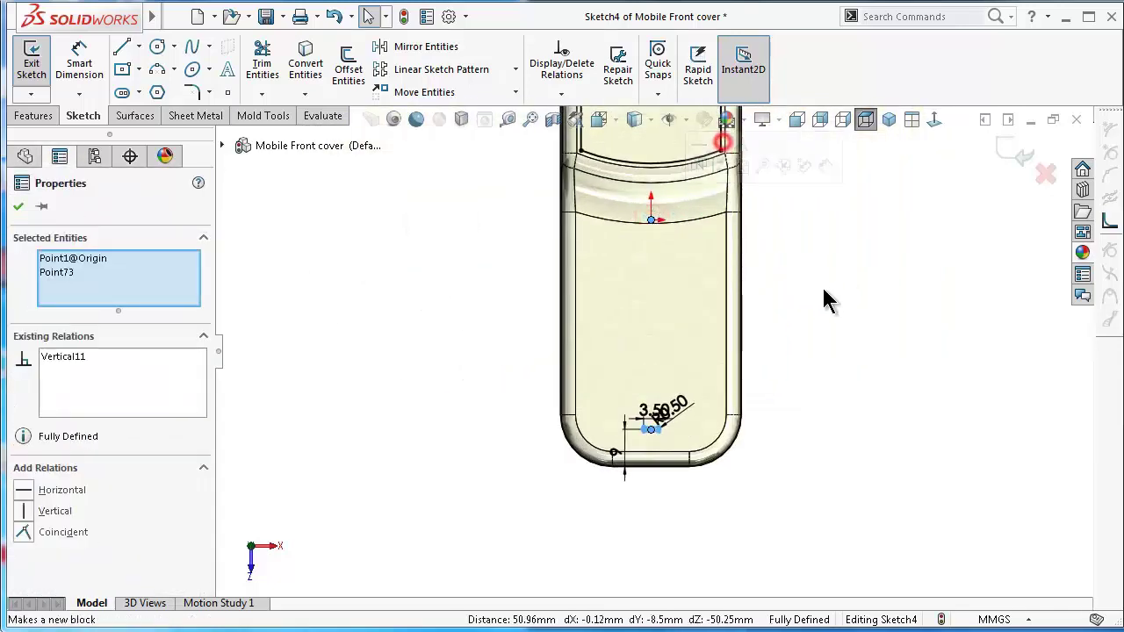
click(824, 294)
Set the distance between the slot's centre and the cover's lower outer edge to 5 mm.
scroll(654, 430, down, 5)
scroll(696, 228, up, 7)
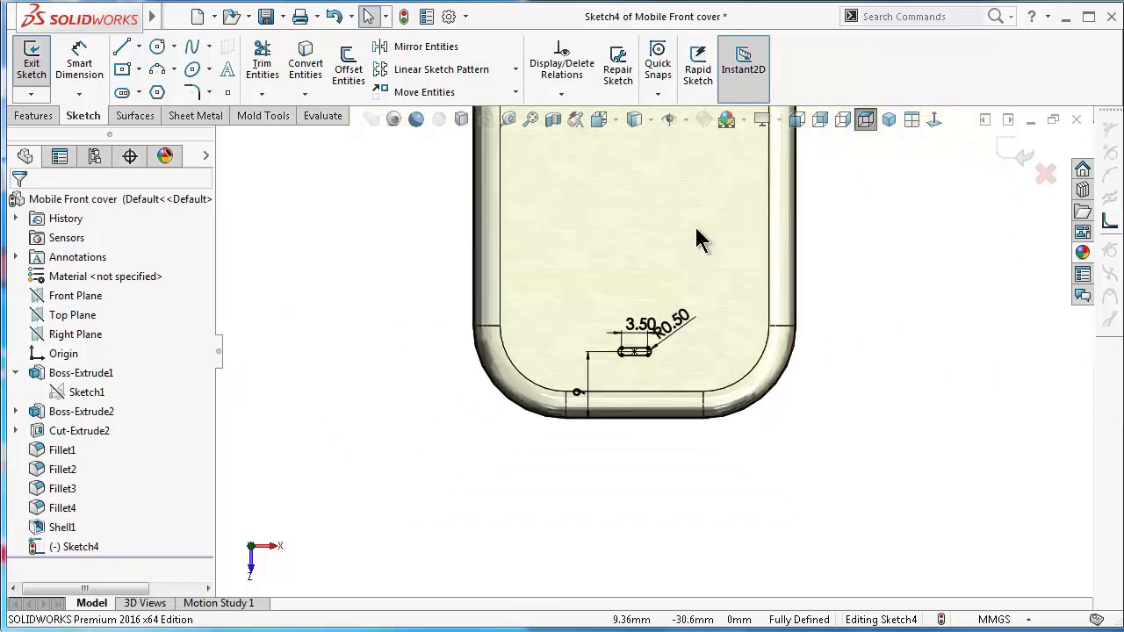
scroll(641, 346, down, 6)
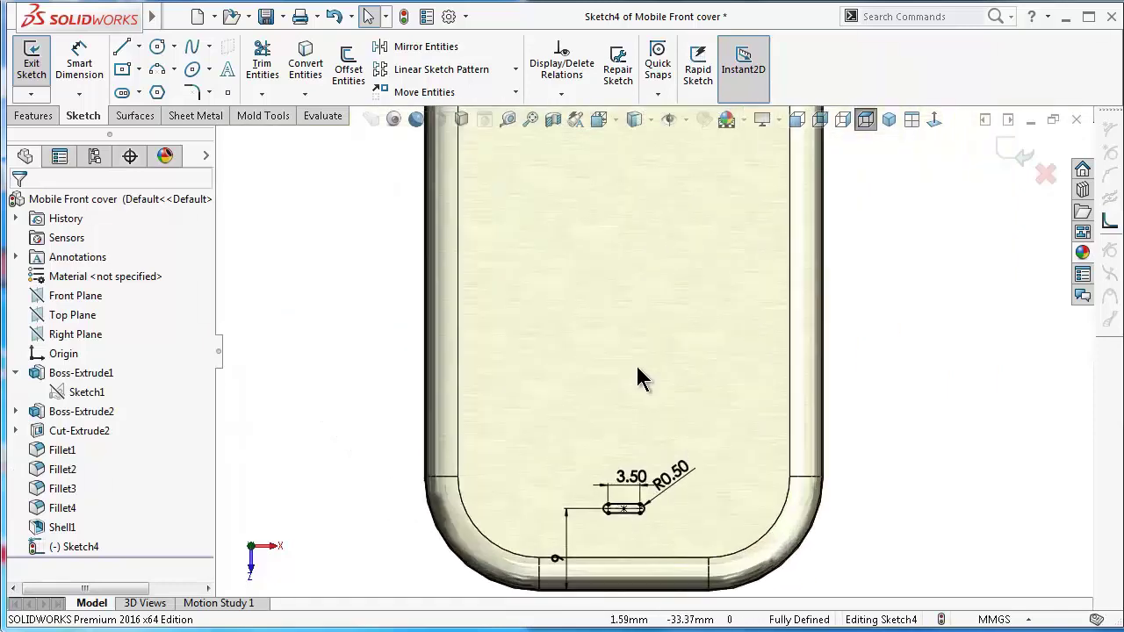
scroll(589, 540, up, 3)
double_click(601, 458)
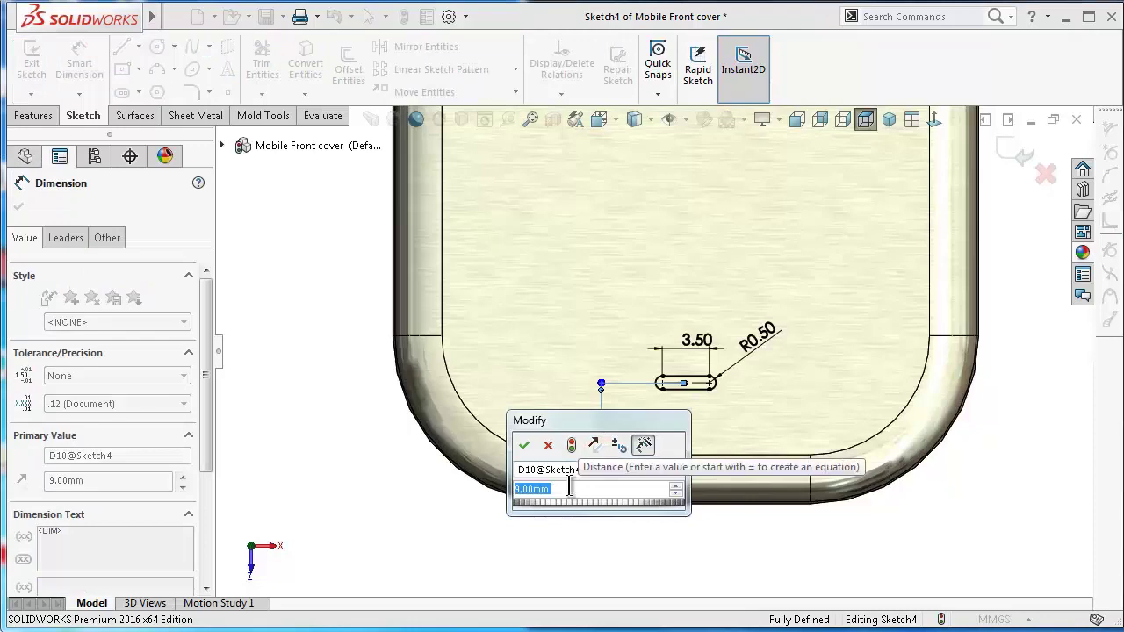
text(5)
key(Return)
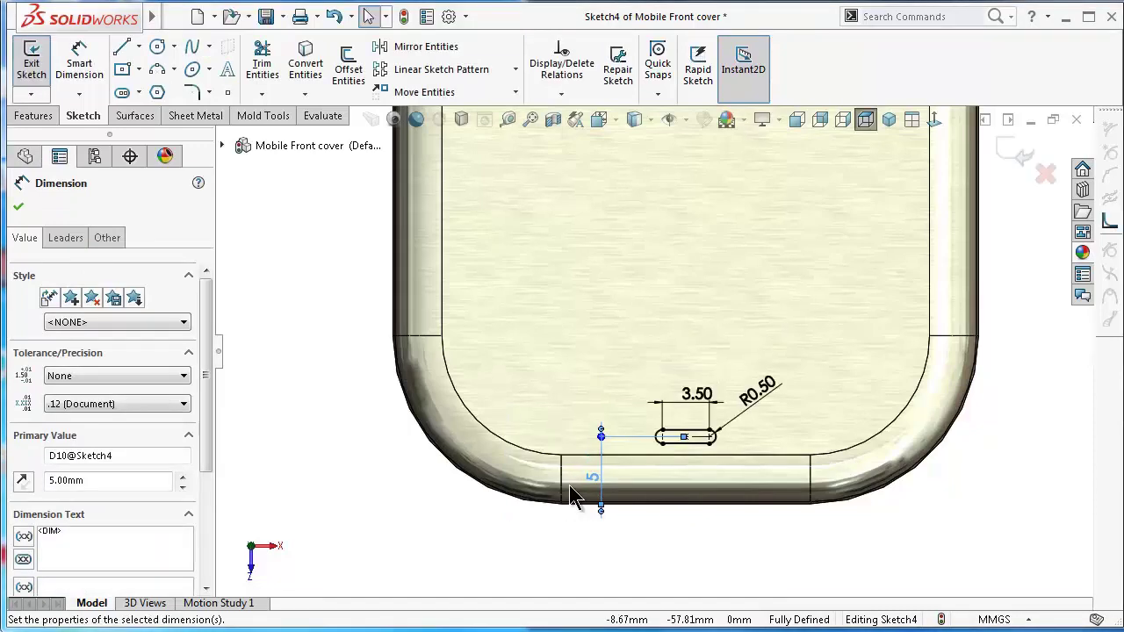
Cut the screen outline, small holes and slot through the body with an Extruded Cut set to Through All.
scroll(683, 439, down, 2)
scroll(684, 439, up, 2)
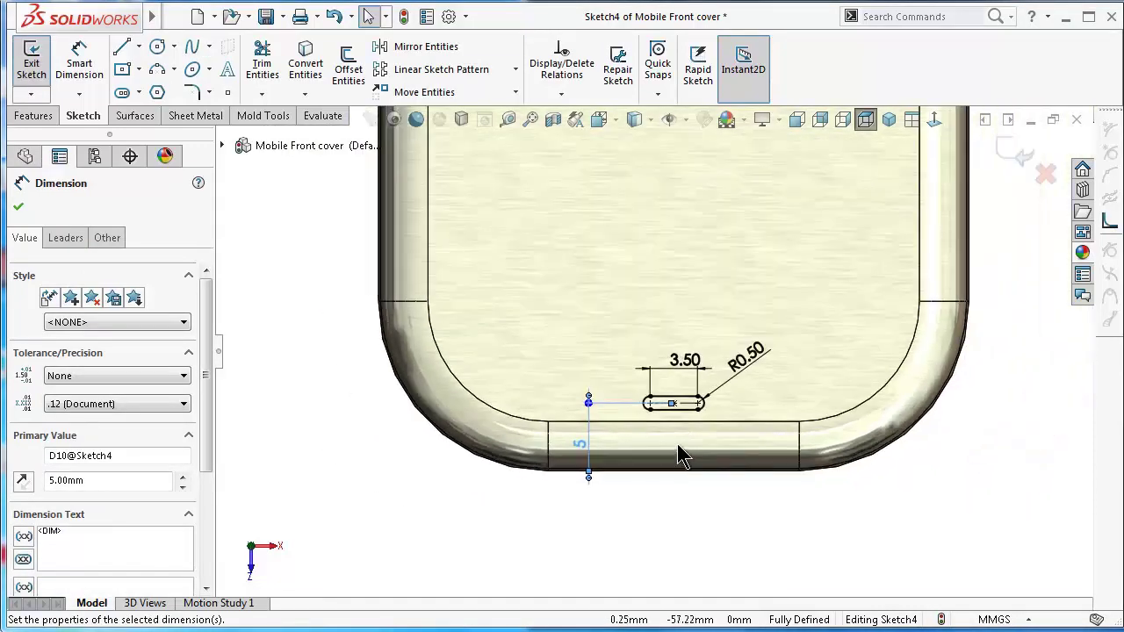
middle_drag(677, 445, 860, 546)
scroll(676, 443, up, 3)
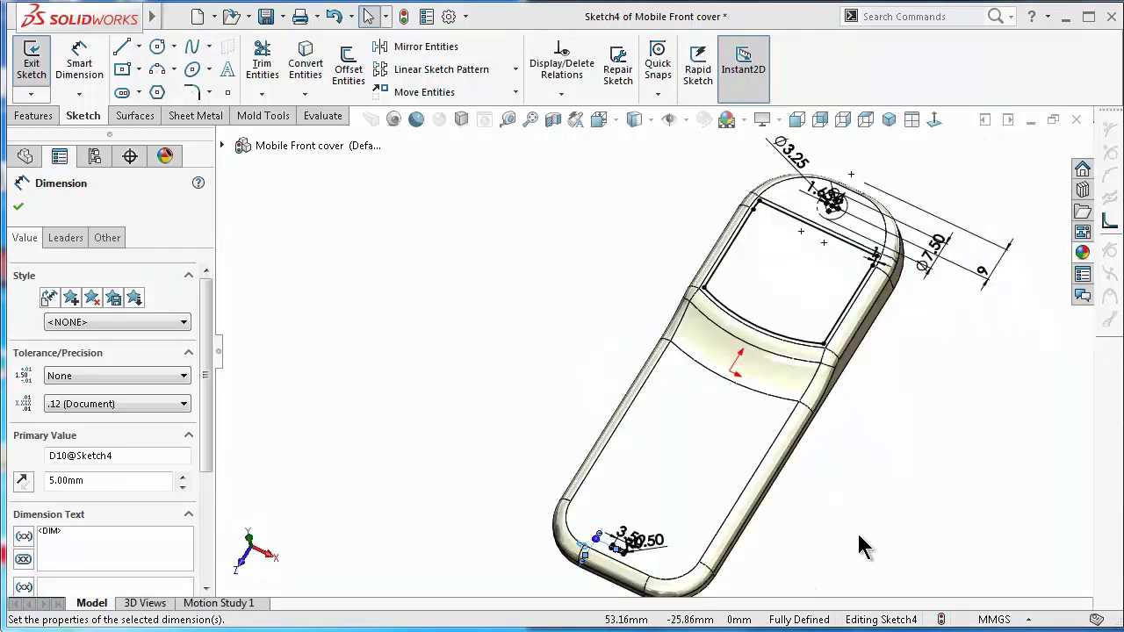
click(32, 115)
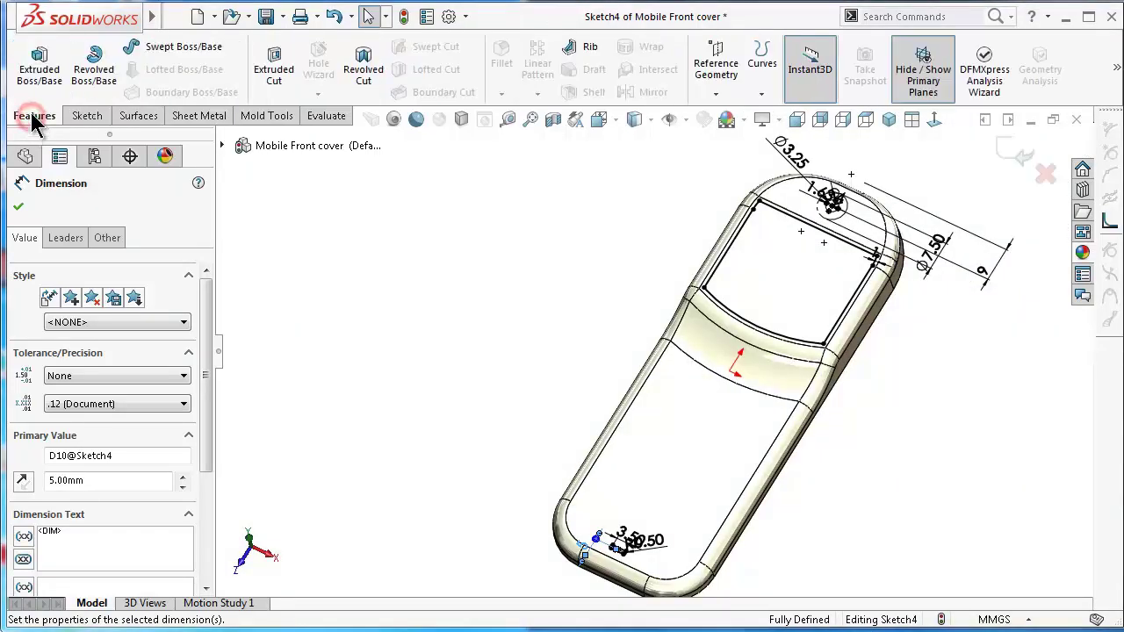
click(274, 71)
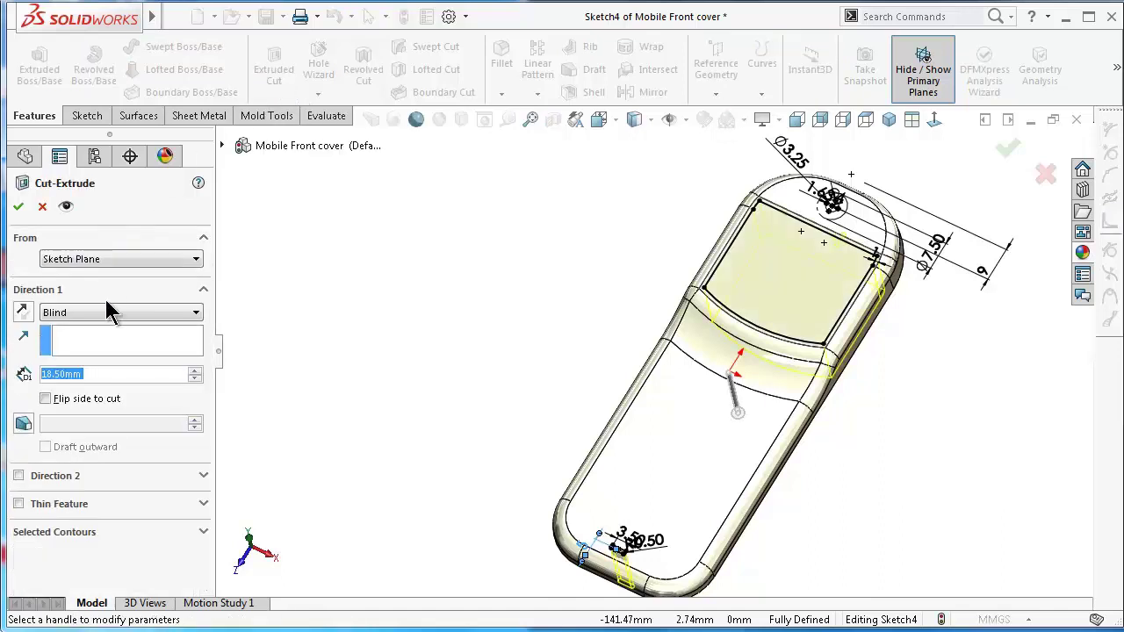
click(110, 312)
click(97, 338)
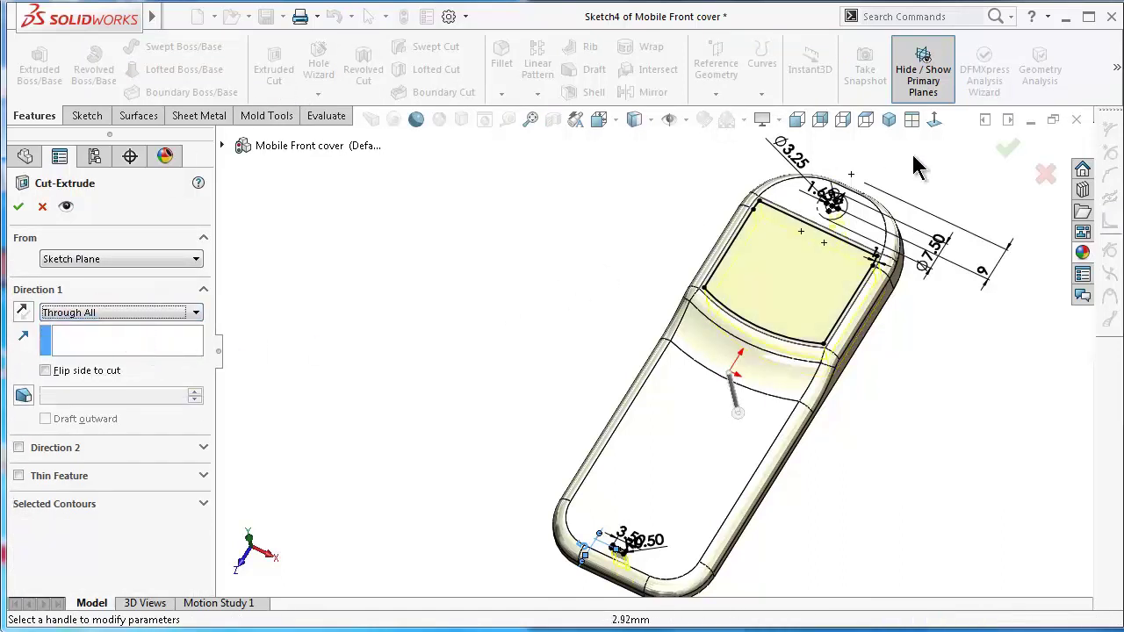
click(1009, 148)
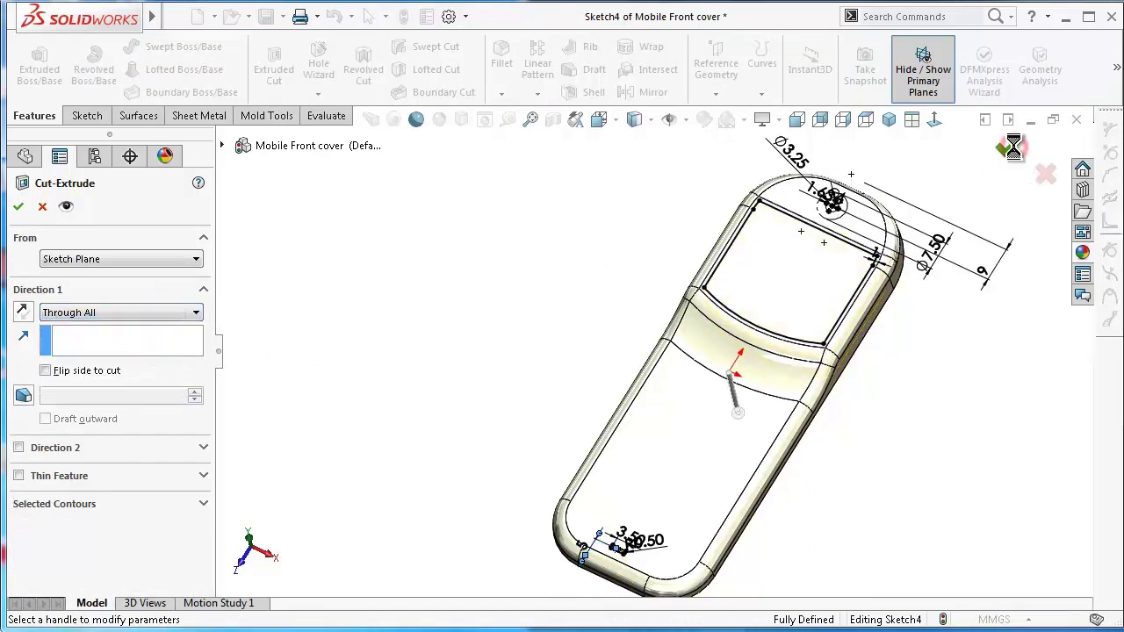
click(957, 159)
mouse_move(844, 345)
middle_down()
mouse_move(836, 190)
mouse_move(847, 221)
middle_up()
key(ctrl+7)
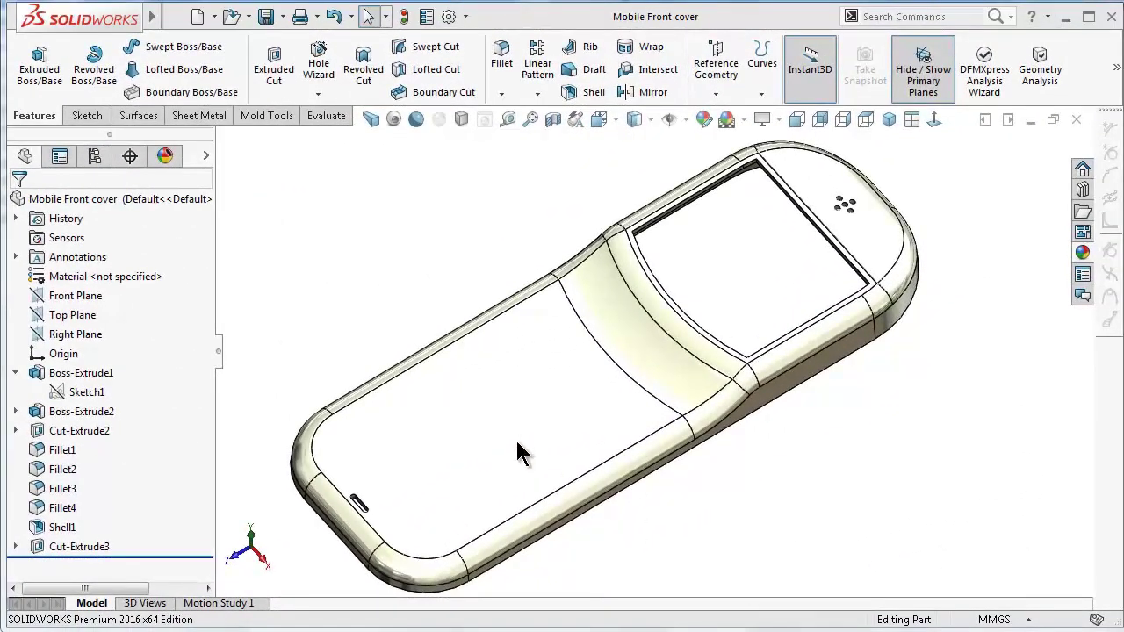
Start a new sketch on the large flat keypad face below the screen and view it straight on.
click(517, 448)
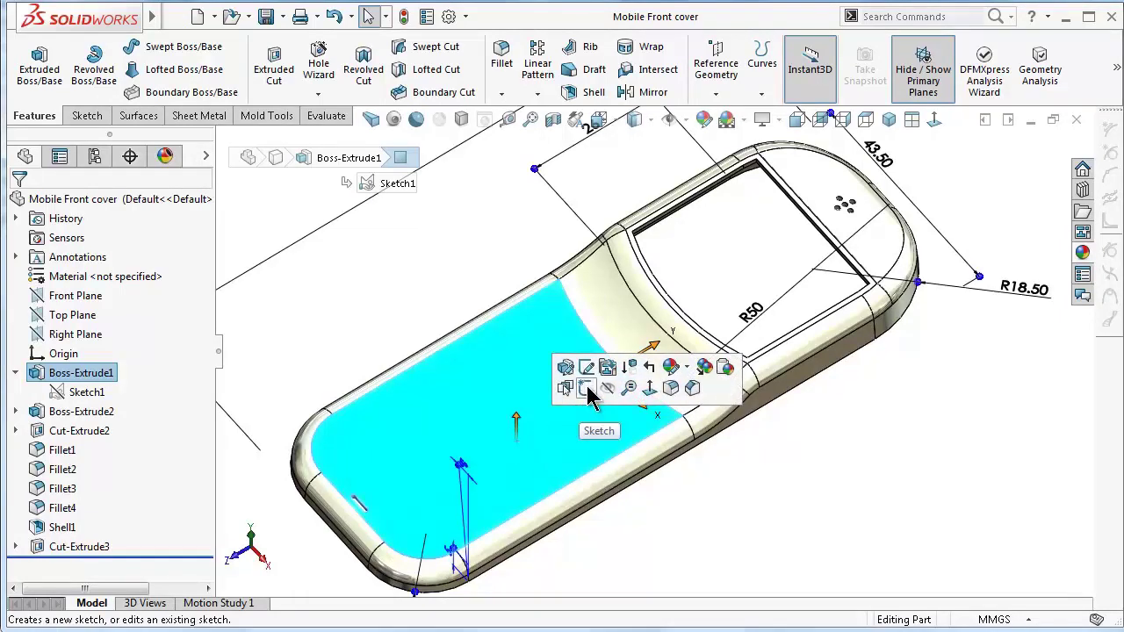
click(587, 388)
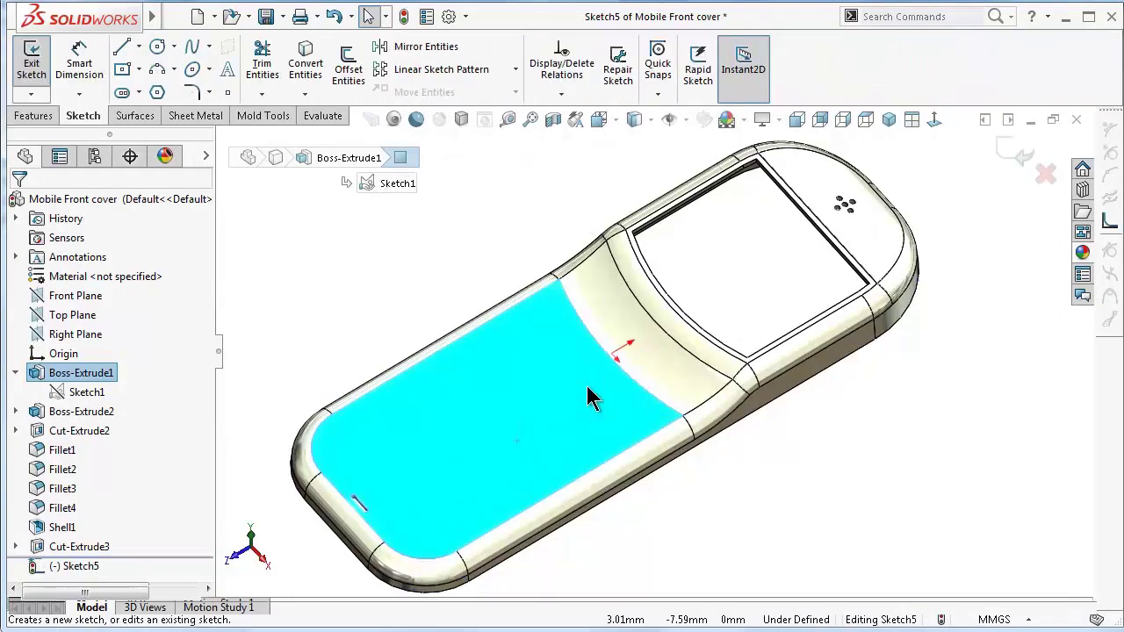
click(934, 123)
scroll(728, 547, down, 4)
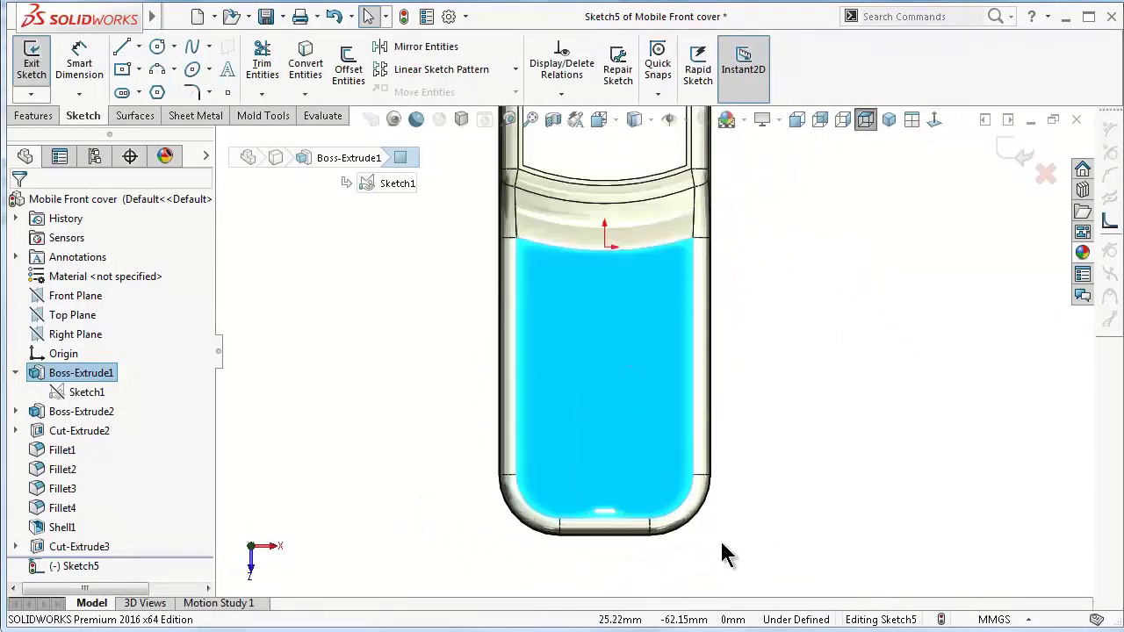
Sketch a horizontal ellipse with radii of about 3.48 and 2.24 mm above and to the right of the slot.
click(193, 70)
click(605, 425)
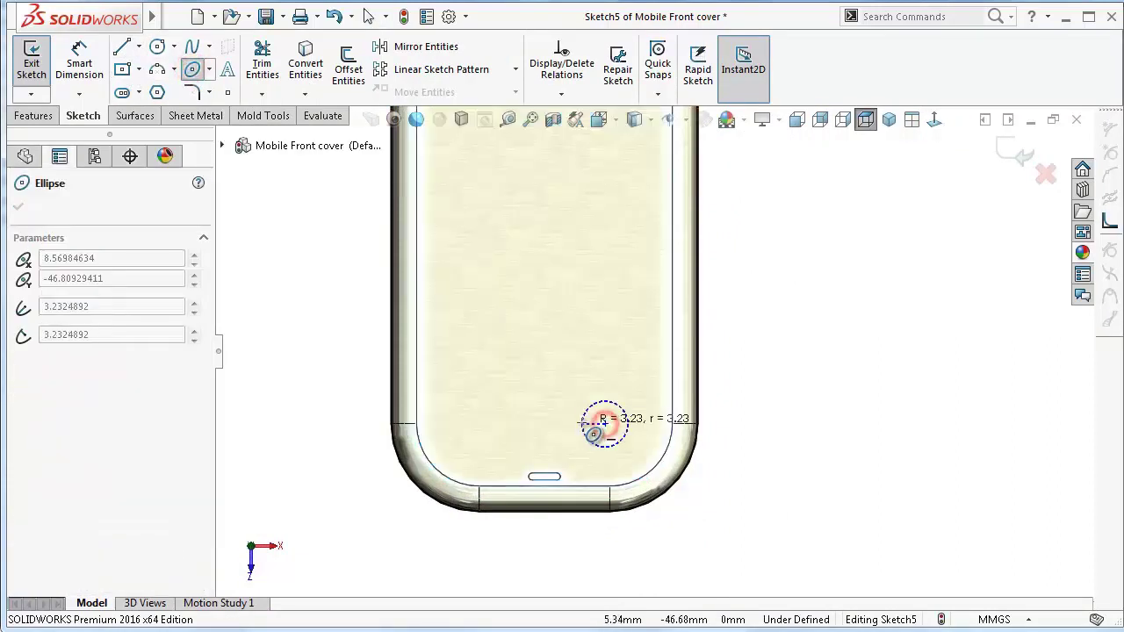
click(579, 425)
click(575, 408)
Dimension the ellipse's height between its upper and lower quadrant points and set it to 5.25 mm.
right_drag(788, 474, 784, 375)
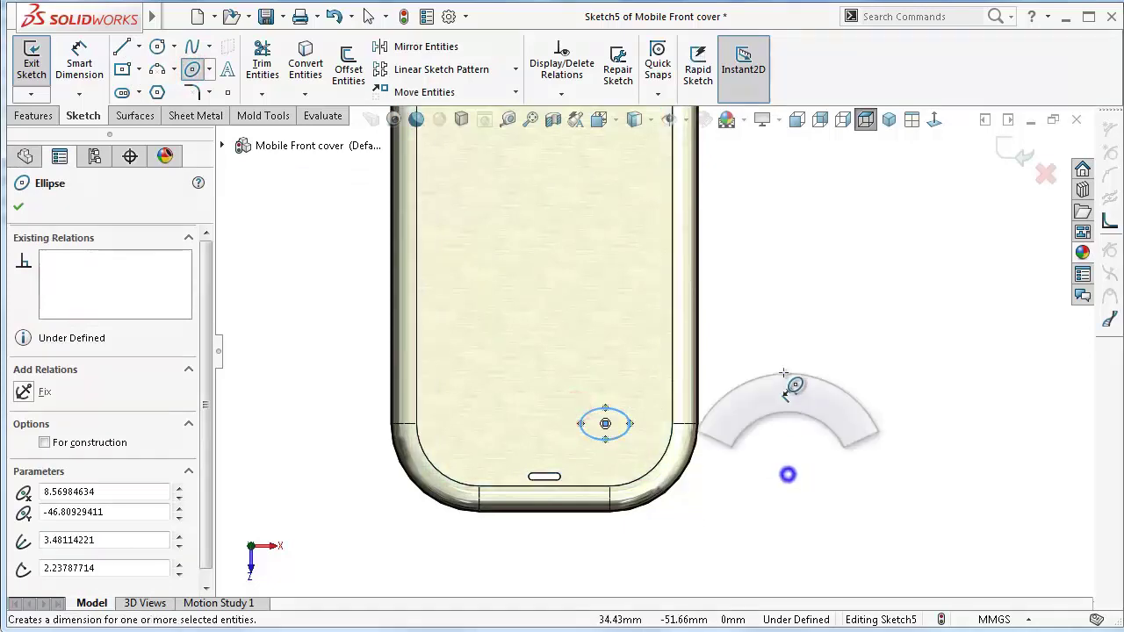
scroll(652, 421, down, 4)
click(564, 462)
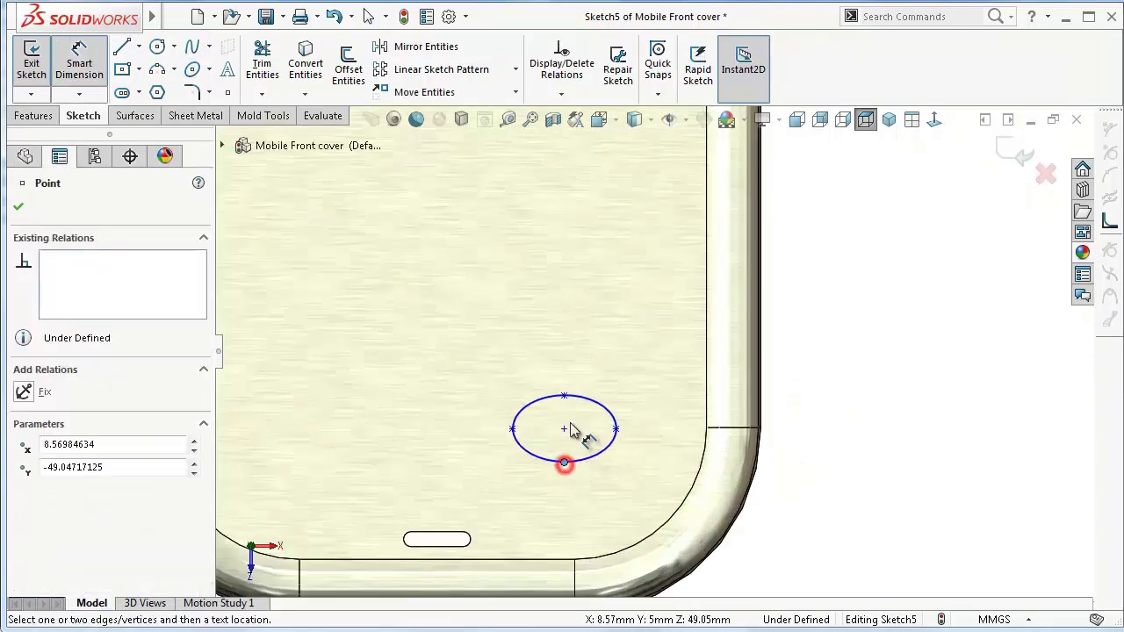
click(563, 397)
click(898, 489)
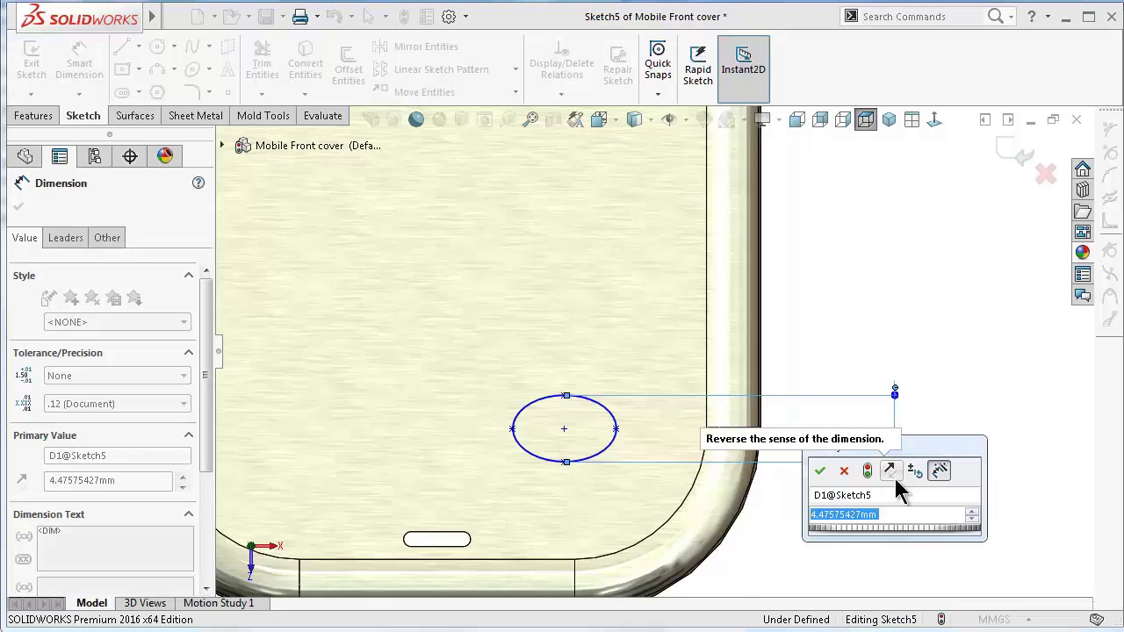
text(7)
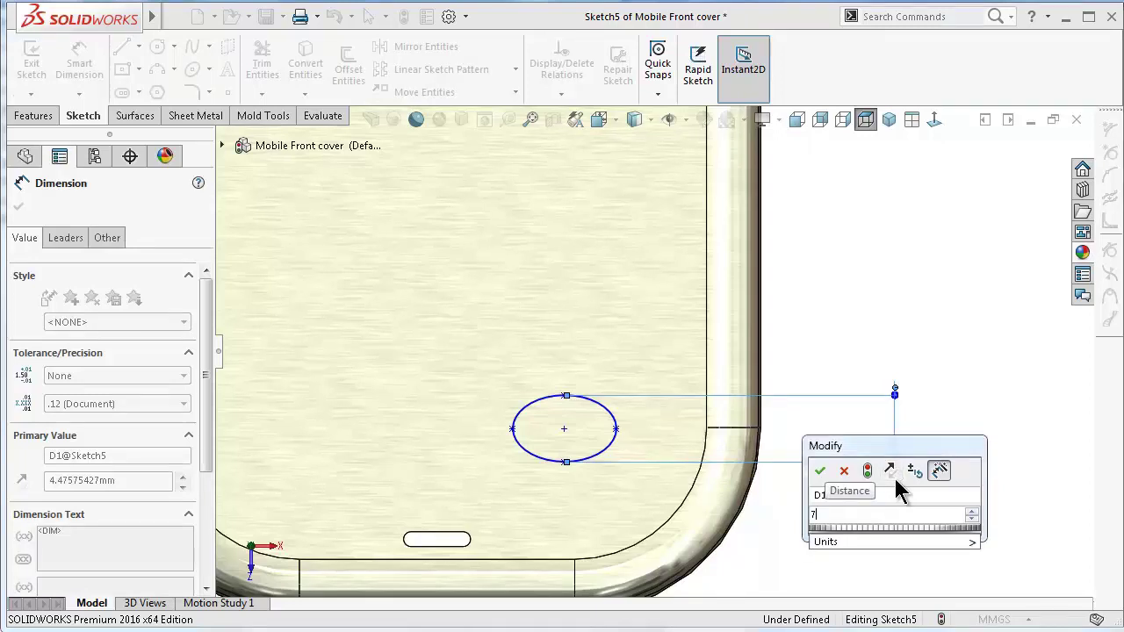
key(BackSpace)
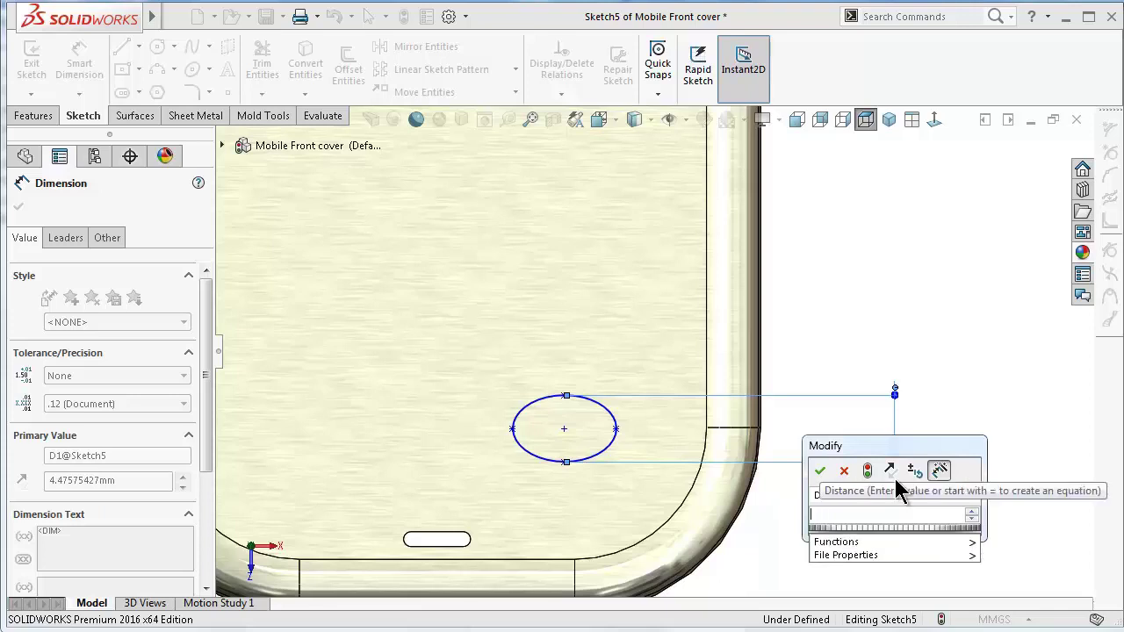
text(5.25)
key(Return)
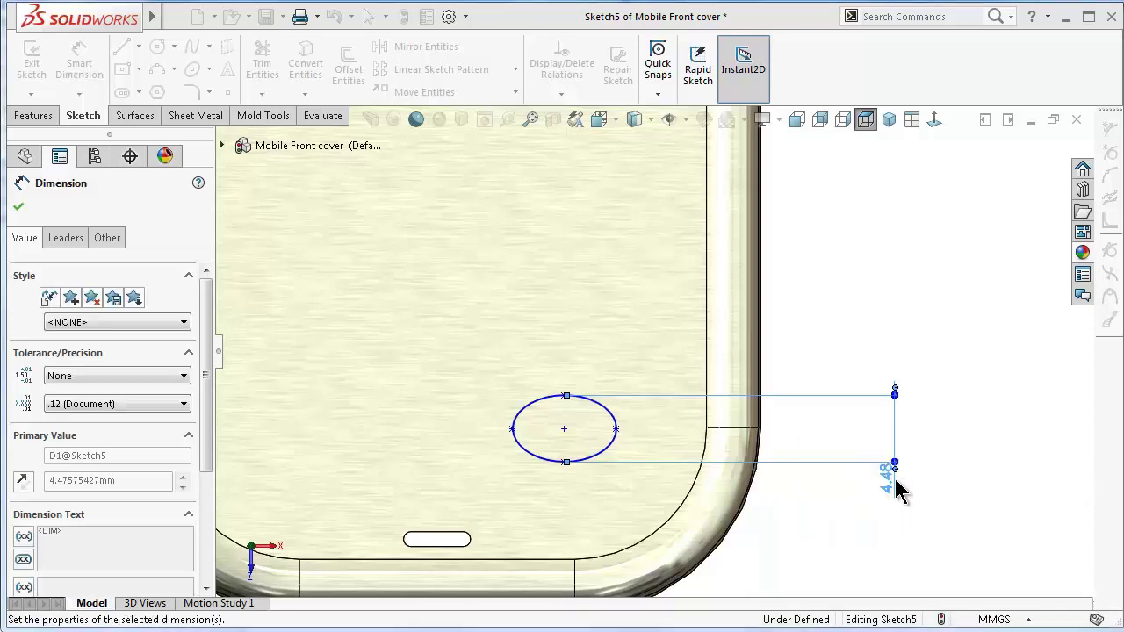
Dimension the ellipse's width between its two side quadrant points and set it to 7.25 mm.
click(625, 429)
click(504, 429)
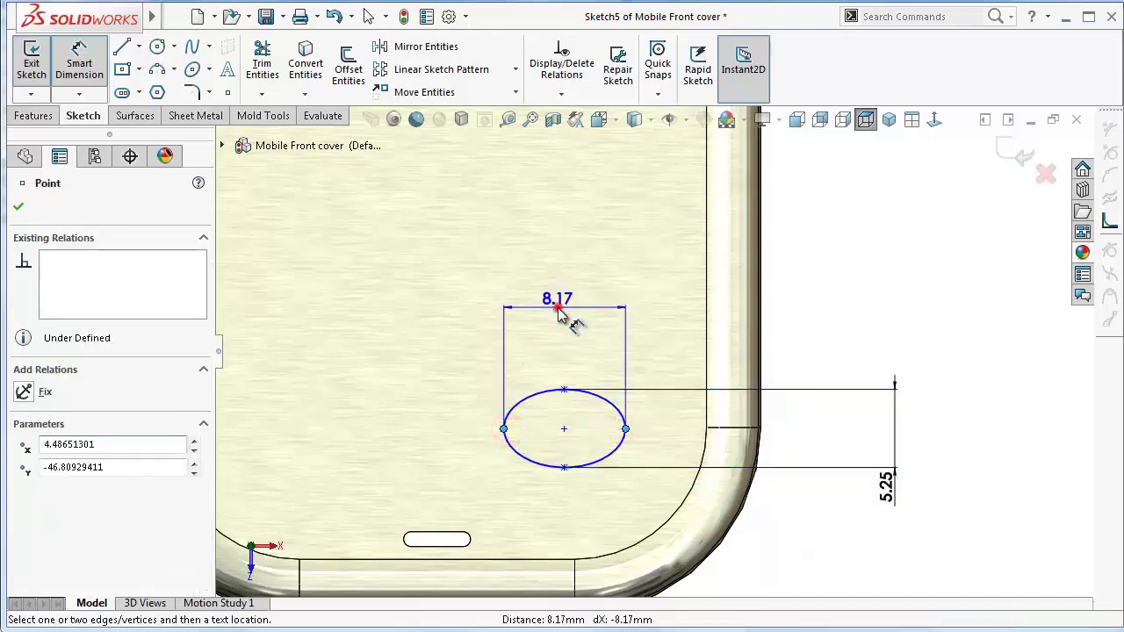
click(557, 308)
key(Return)
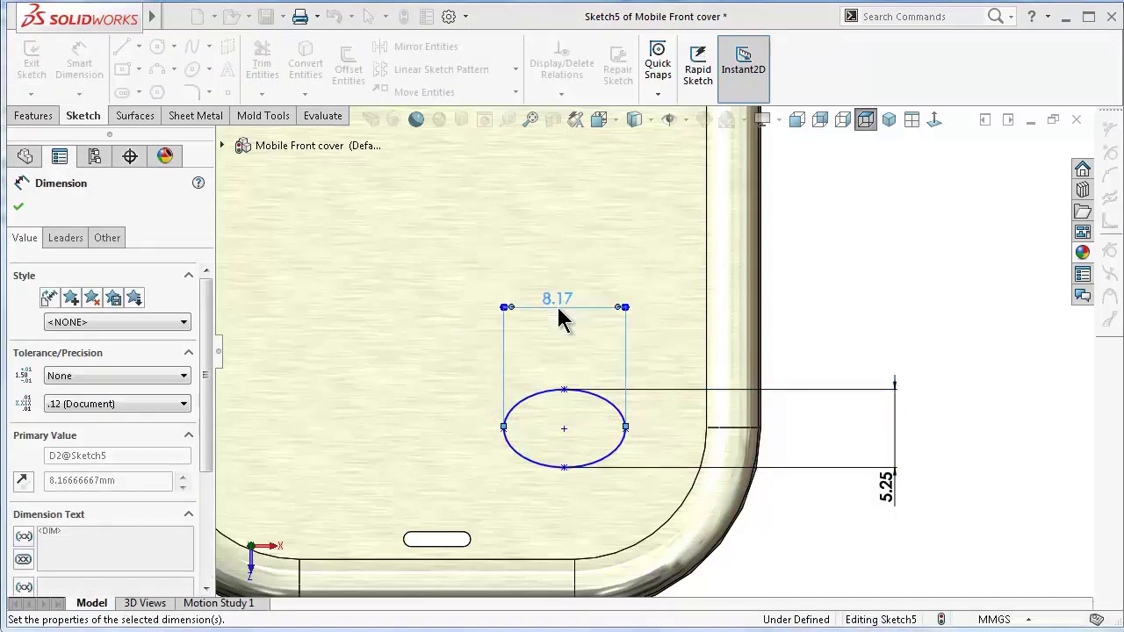
double_click(562, 318)
text(7.25)
key(Return)
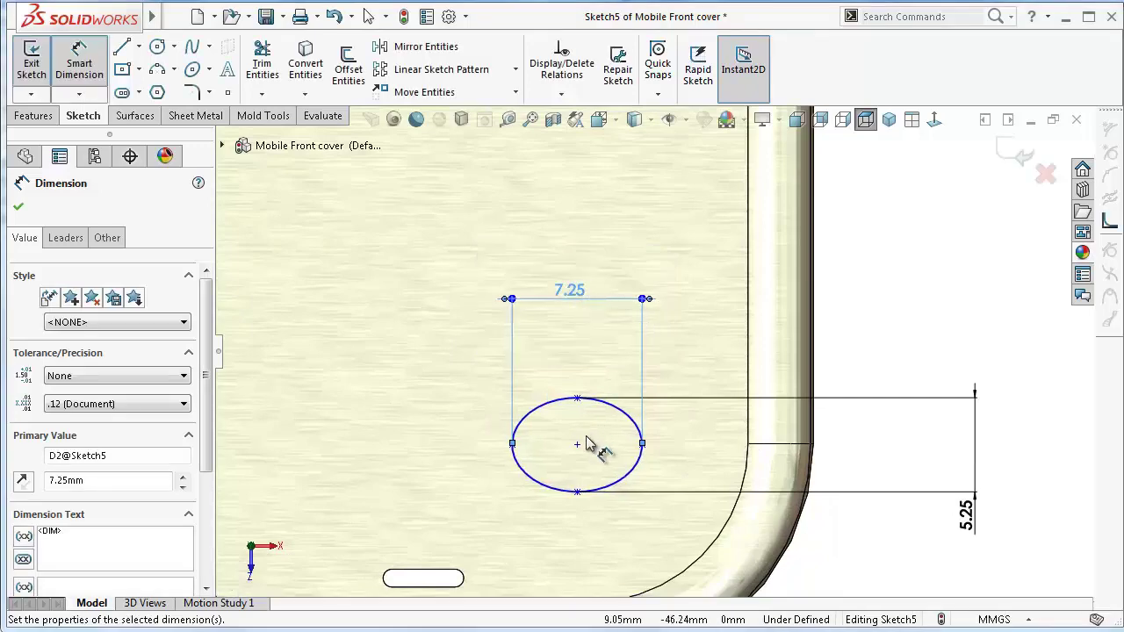
Set the horizontal distance between the ellipse's centre and the origin to 11 mm.
scroll(588, 443, up, 3)
click(613, 401)
scroll(617, 401, up, 4)
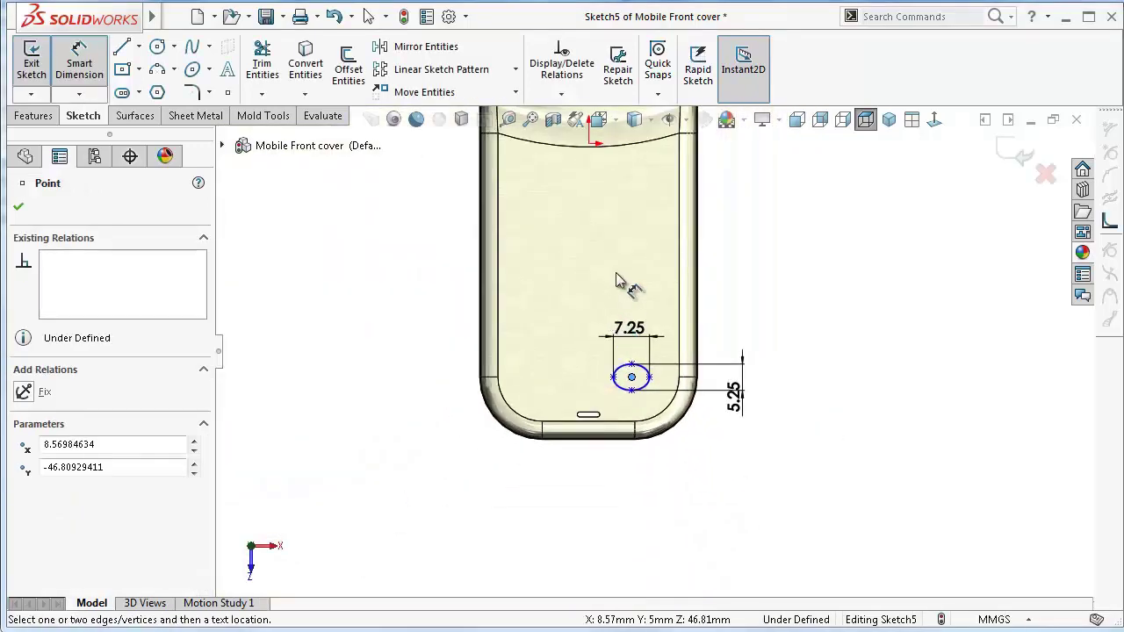
click(591, 146)
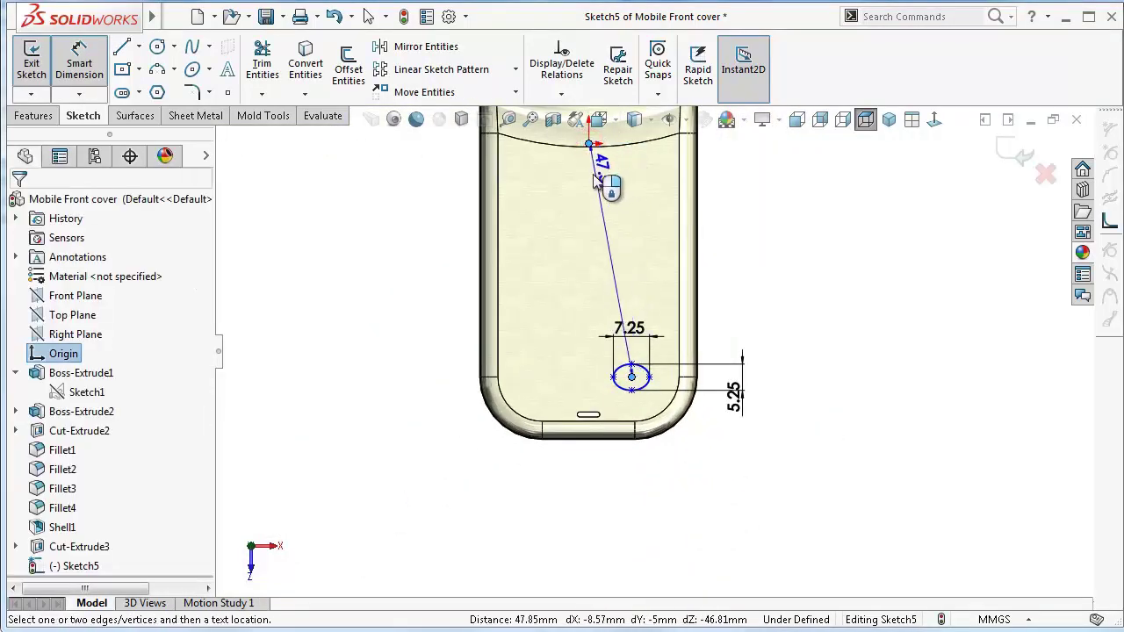
click(618, 144)
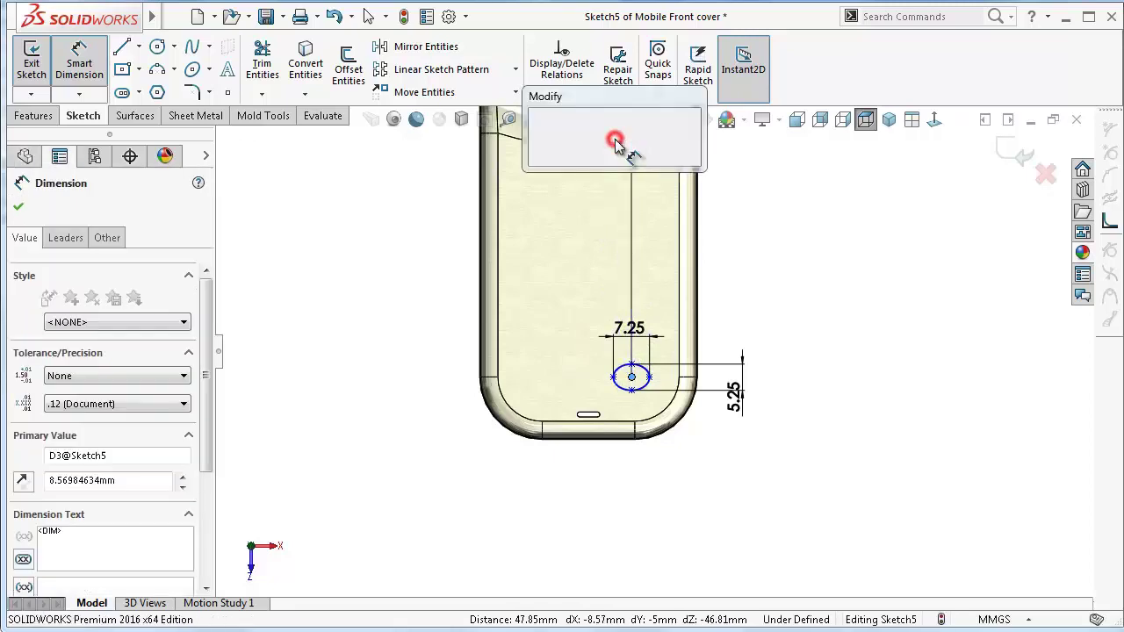
text(11)
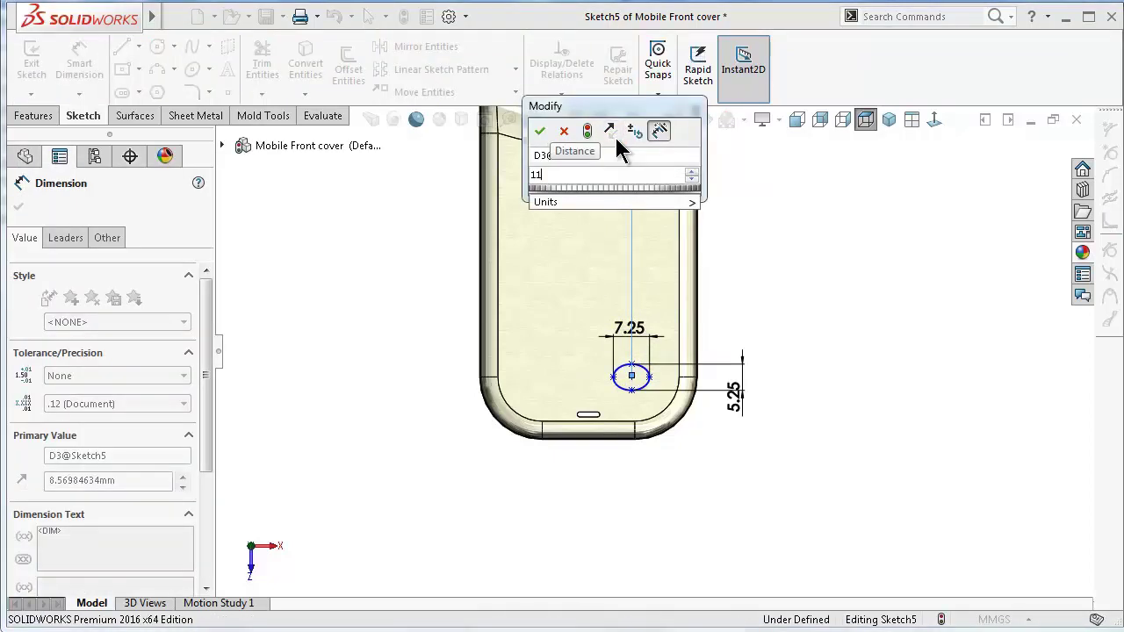
key(Return)
scroll(631, 418, down, 6)
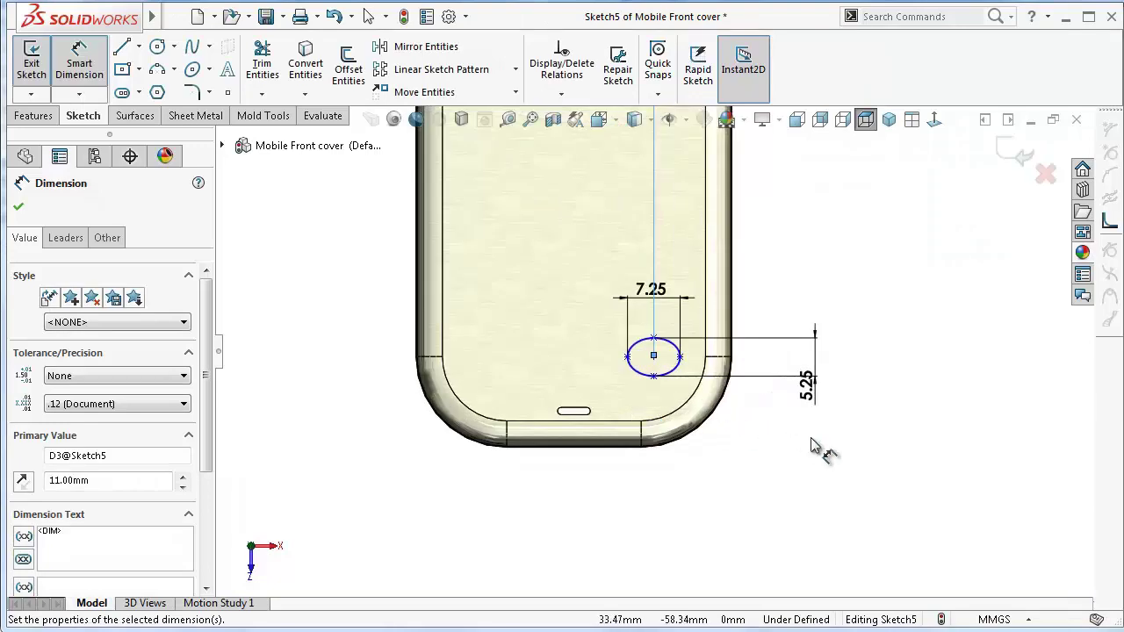
key(Escape)
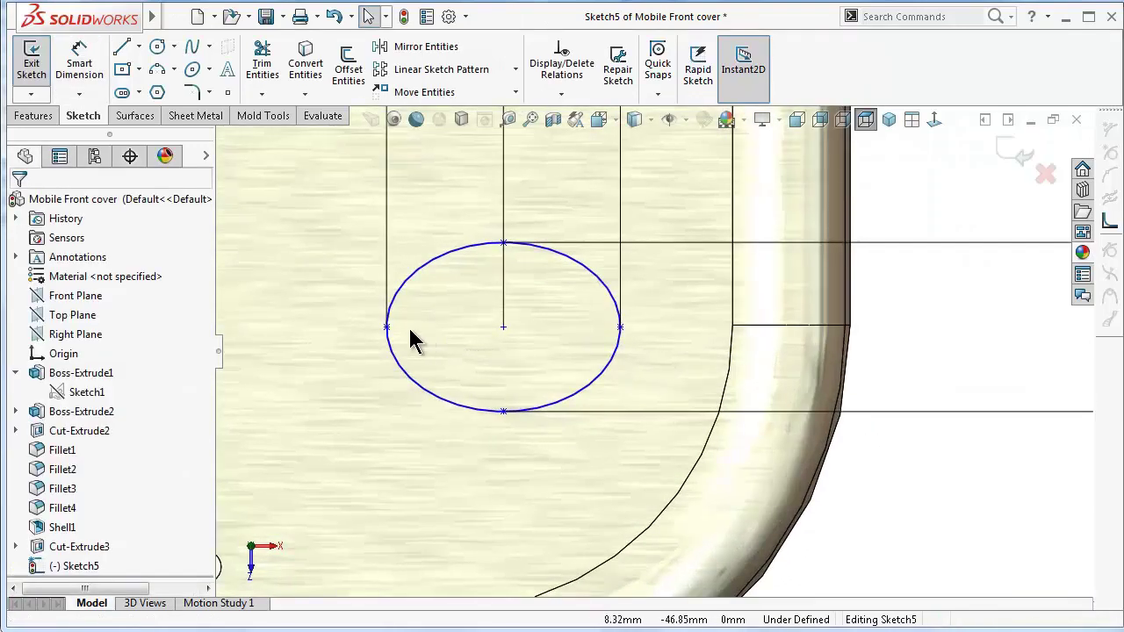
Add a Horizontal relation between the ellipse's two side quadrant points and its centre point.
click(386, 327)
ctrl+click(503, 326)
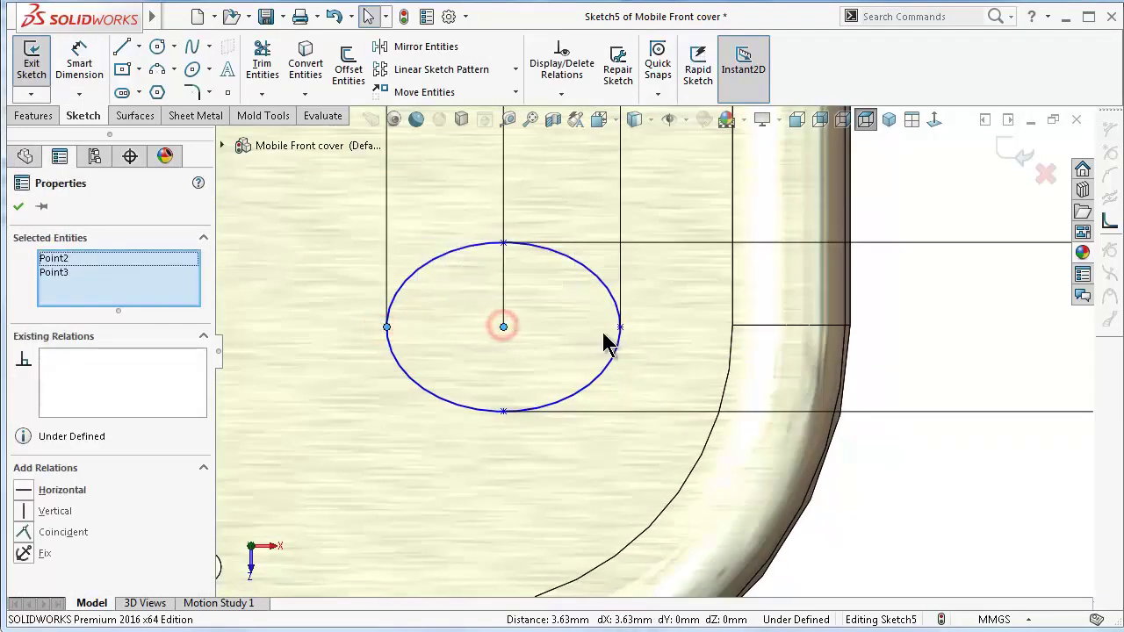
ctrl+click(620, 326)
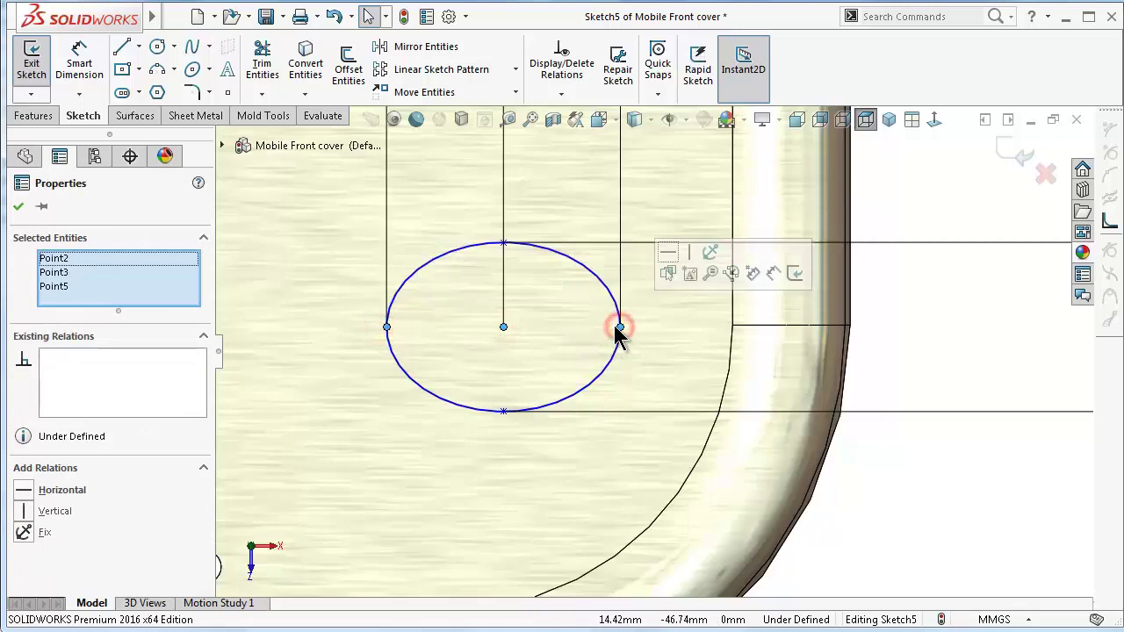
click(670, 253)
click(958, 349)
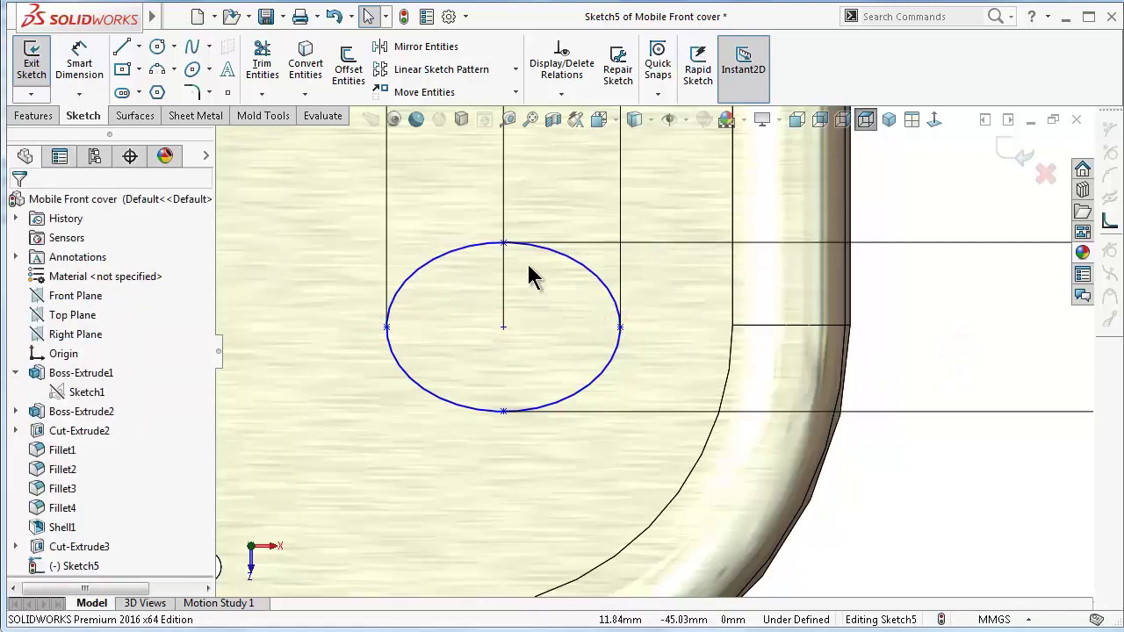
Add a Vertical relation between the ellipse's upper and lower quadrant points.
click(503, 243)
ctrl+click(503, 411)
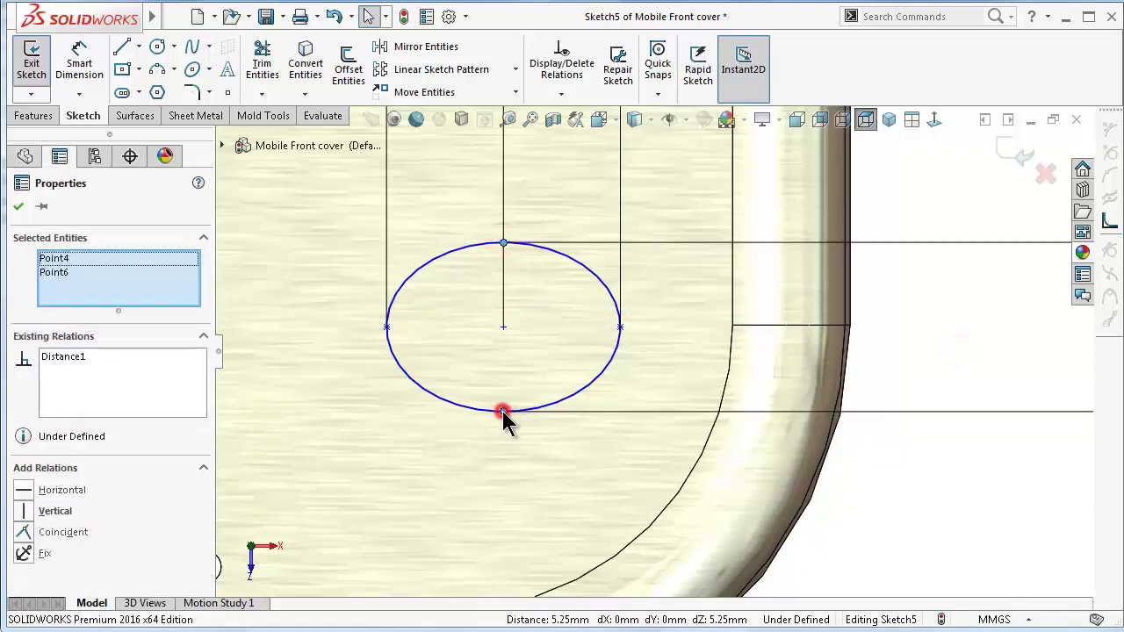
click(570, 338)
scroll(878, 527, up, 3)
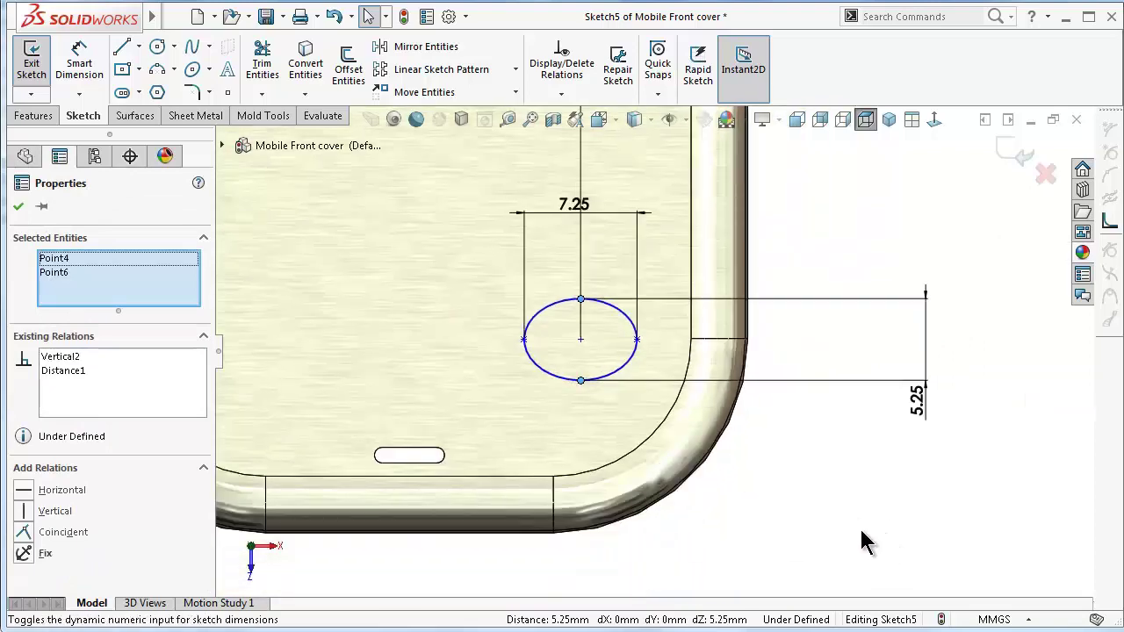
right_drag(859, 531, 856, 333)
key(Escape)
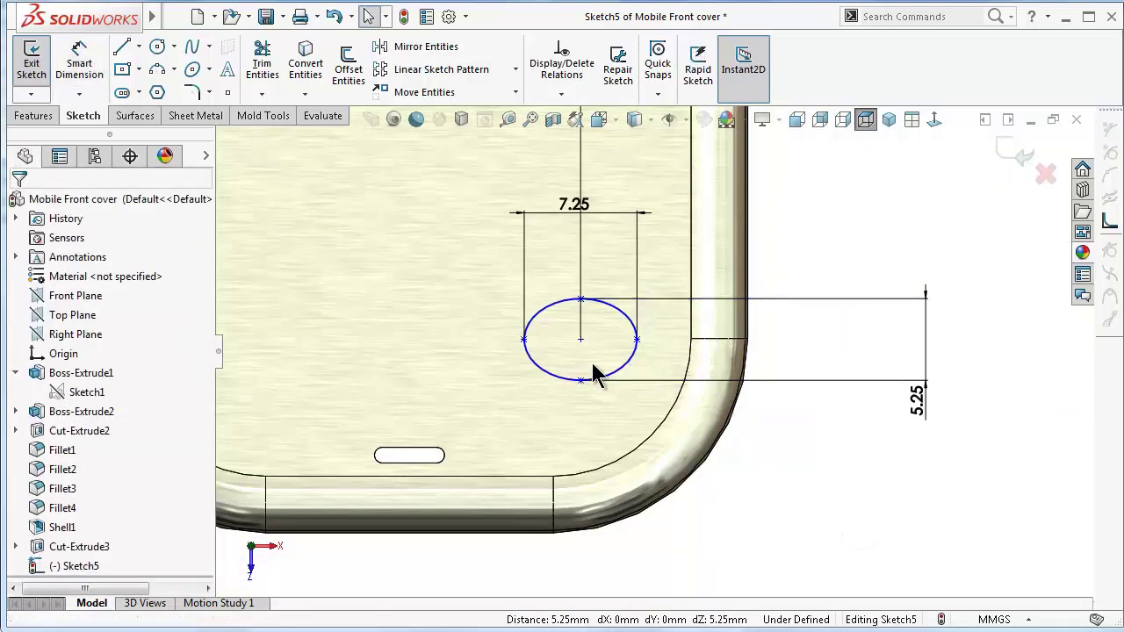
Set the vertical distance from the ellipse's centre to the cover's lower outer edge to 18.25 mm.
right_drag(976, 541, 978, 352)
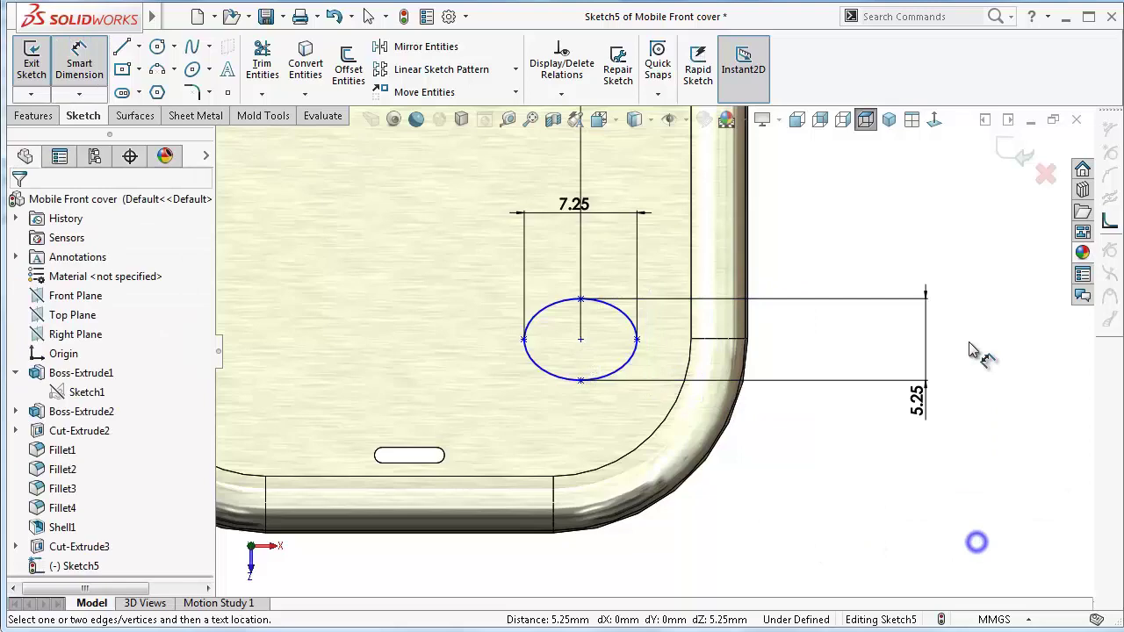
click(581, 339)
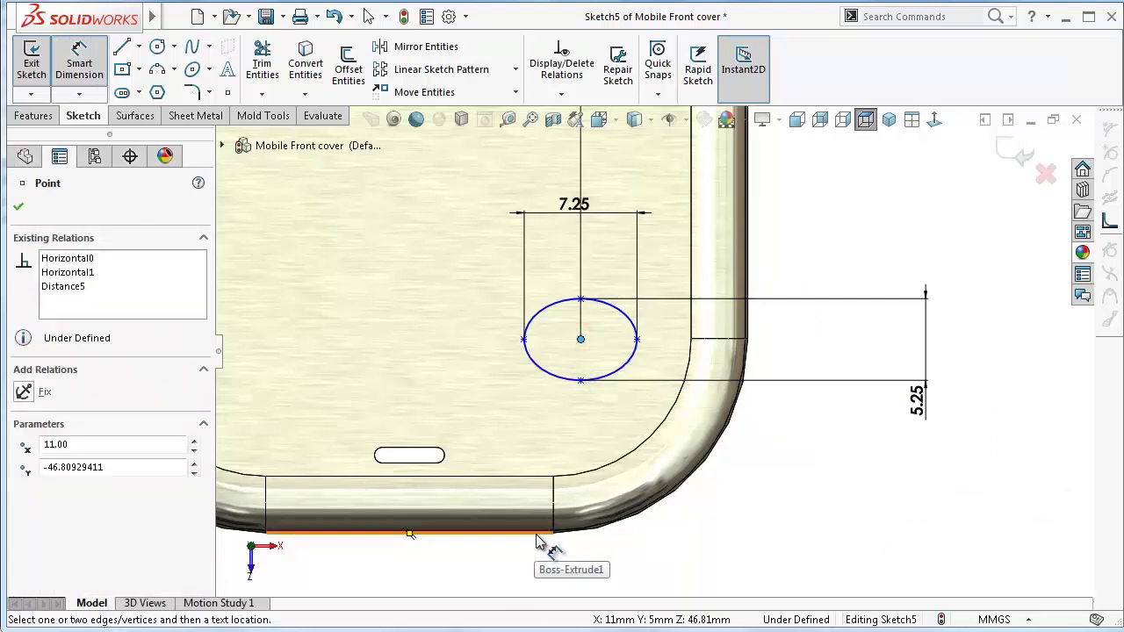
scroll(539, 533, down, 5)
click(597, 427)
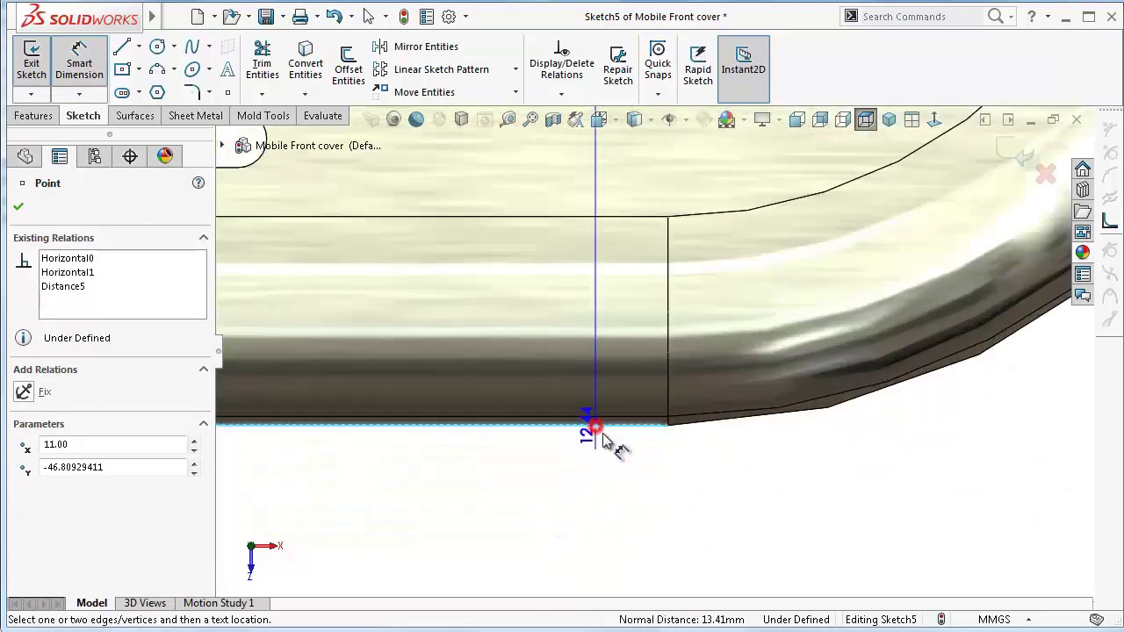
scroll(823, 539, up, 4)
scroll(889, 510, up, 2)
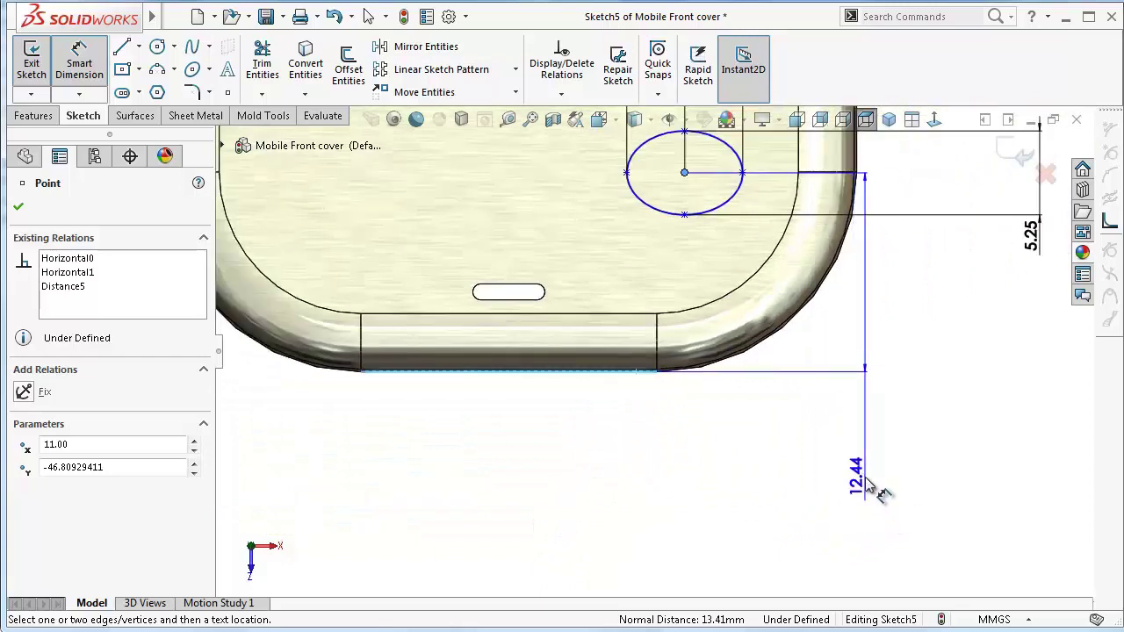
click(865, 477)
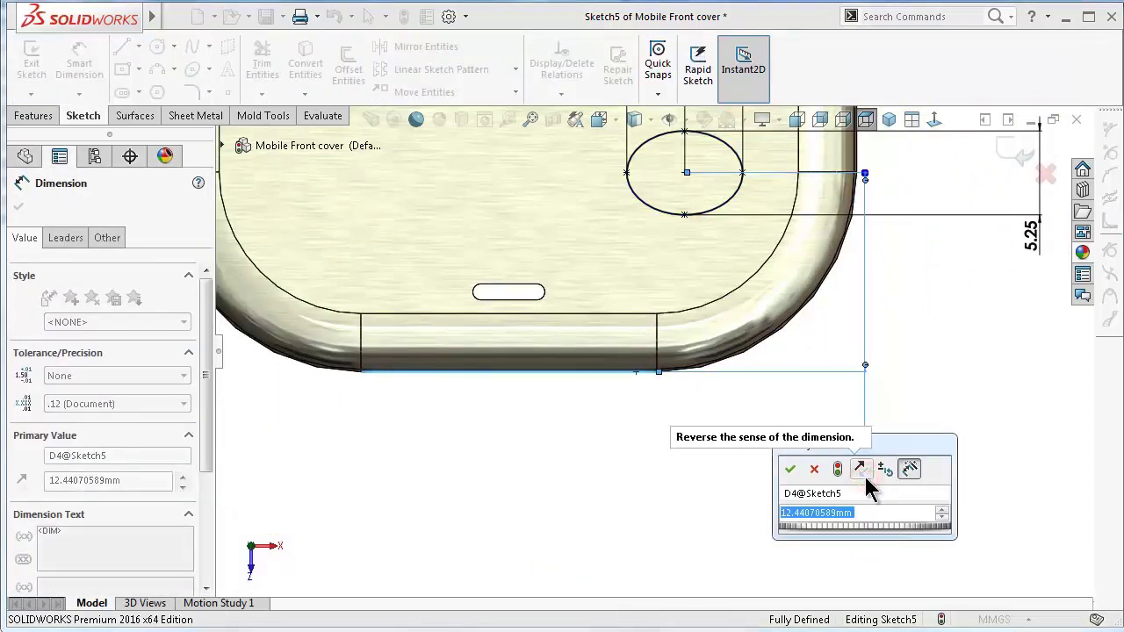
text(18.25)
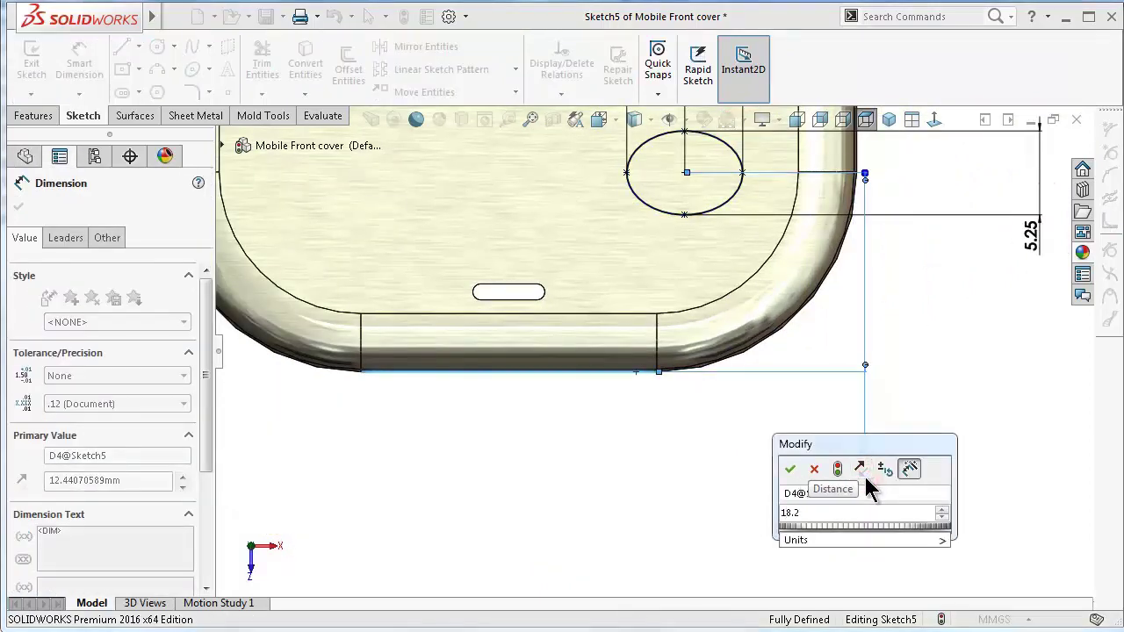
key(Return)
Sketch a vertical construction line from the origin down past the cover's lower edge.
scroll(838, 326, up, 3)
scroll(839, 327, up, 3)
key(l)
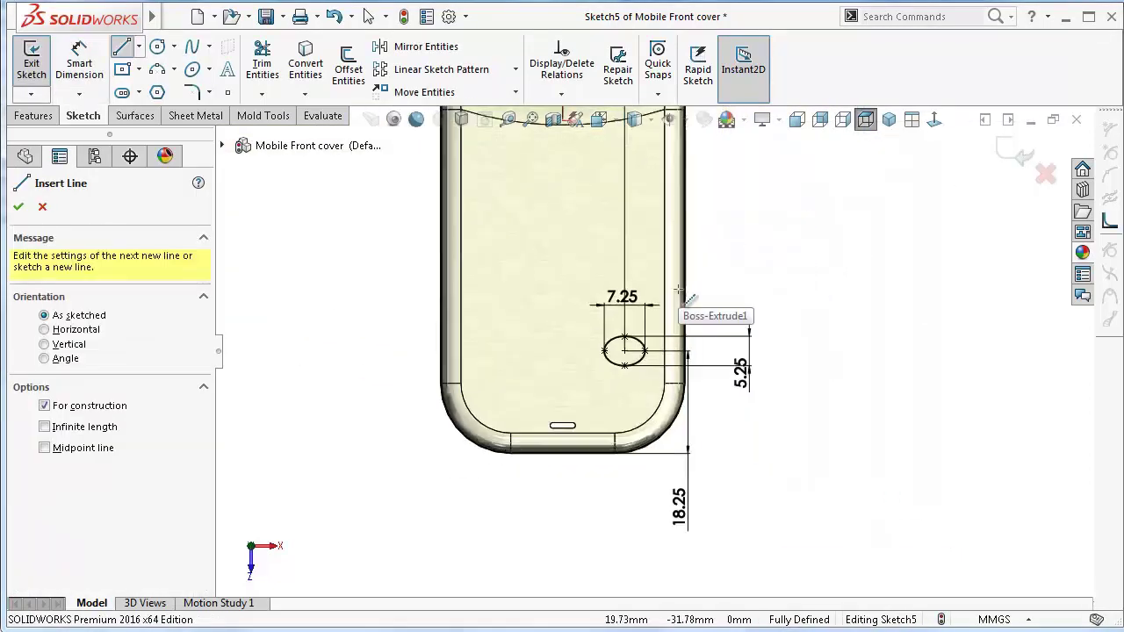
mouse_move(592, 194)
mouse_down()
mouse_move(597, 464)
mouse_move(610, 486)
mouse_move(591, 479)
mouse_up()
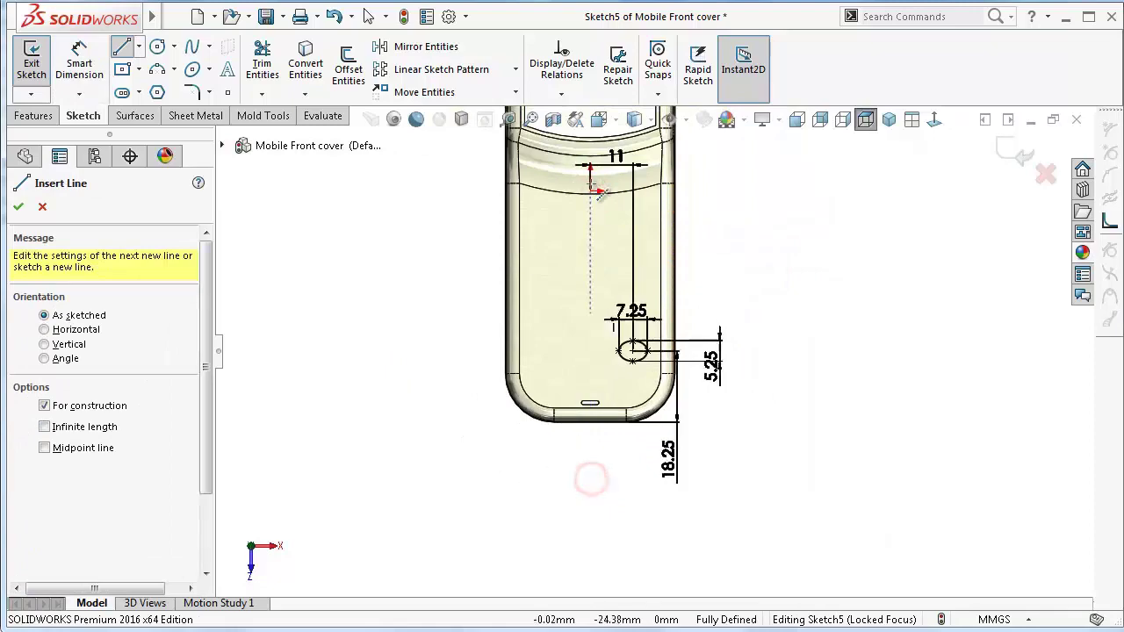
mouse_move(591, 193)
mouse_down()
mouse_move(617, 431)
mouse_move(592, 450)
mouse_up()
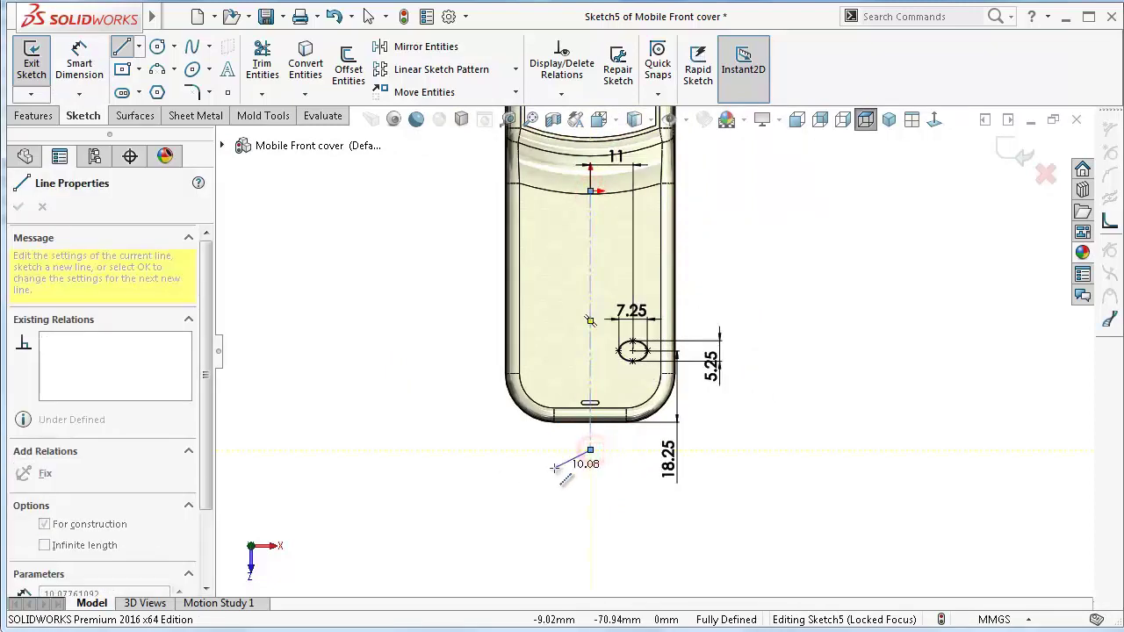
key(Escape)
Set up a Linear Sketch Pattern of the ellipse along the X-axis with 3 instances spaced 11 mm, reversed to run across the cover.
scroll(602, 389, down, 4)
scroll(648, 321, up, 1)
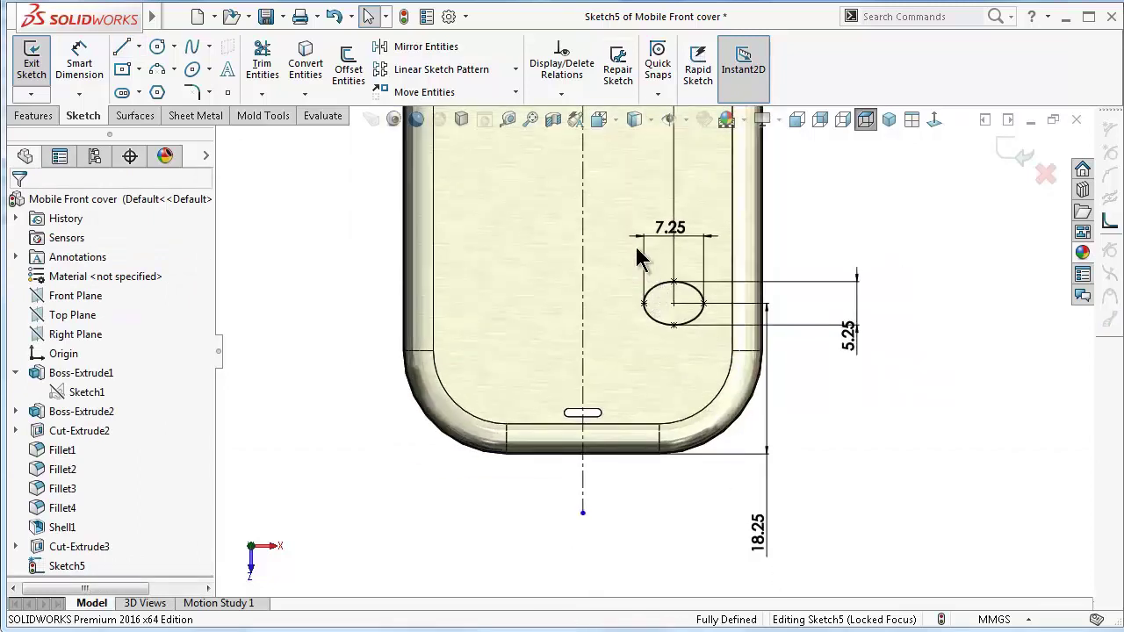
click(441, 70)
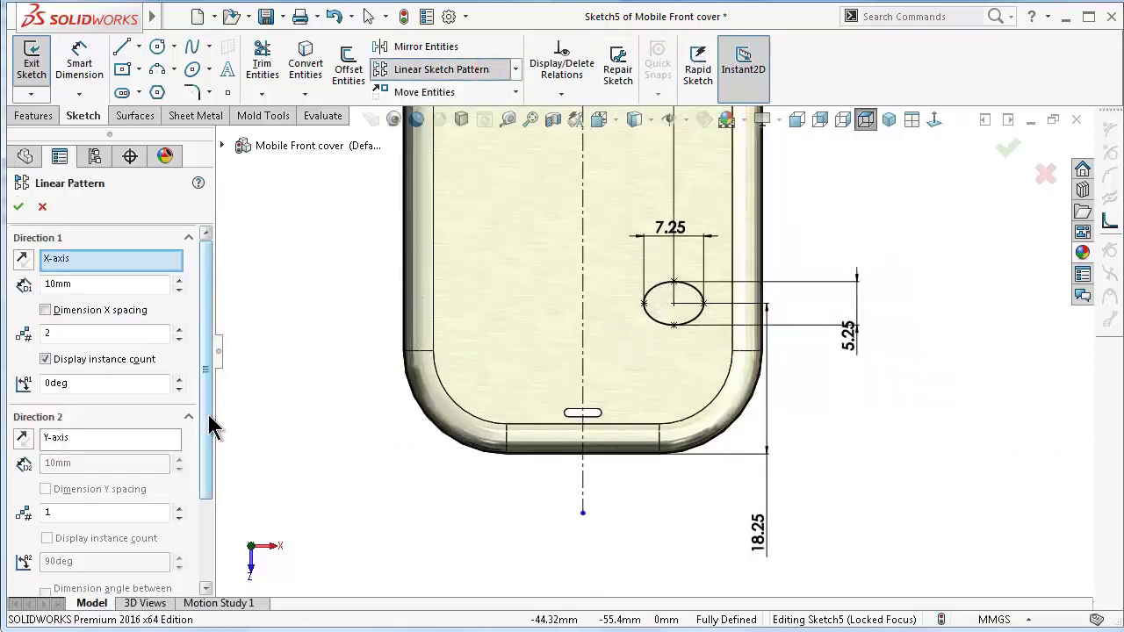
drag(209, 418, 208, 506)
click(138, 535)
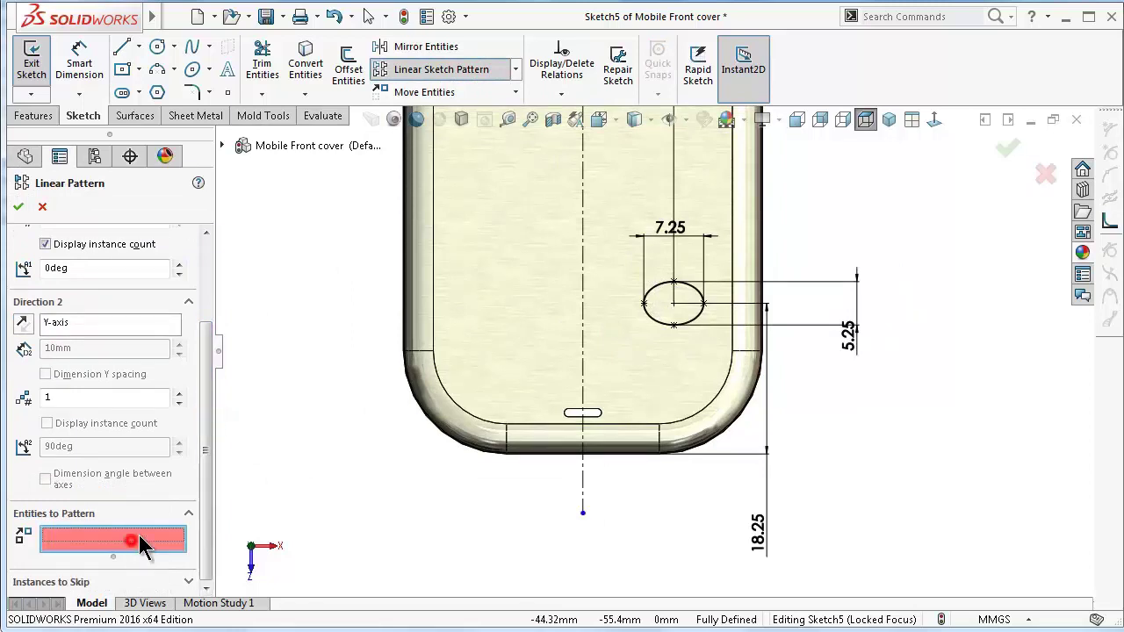
click(661, 324)
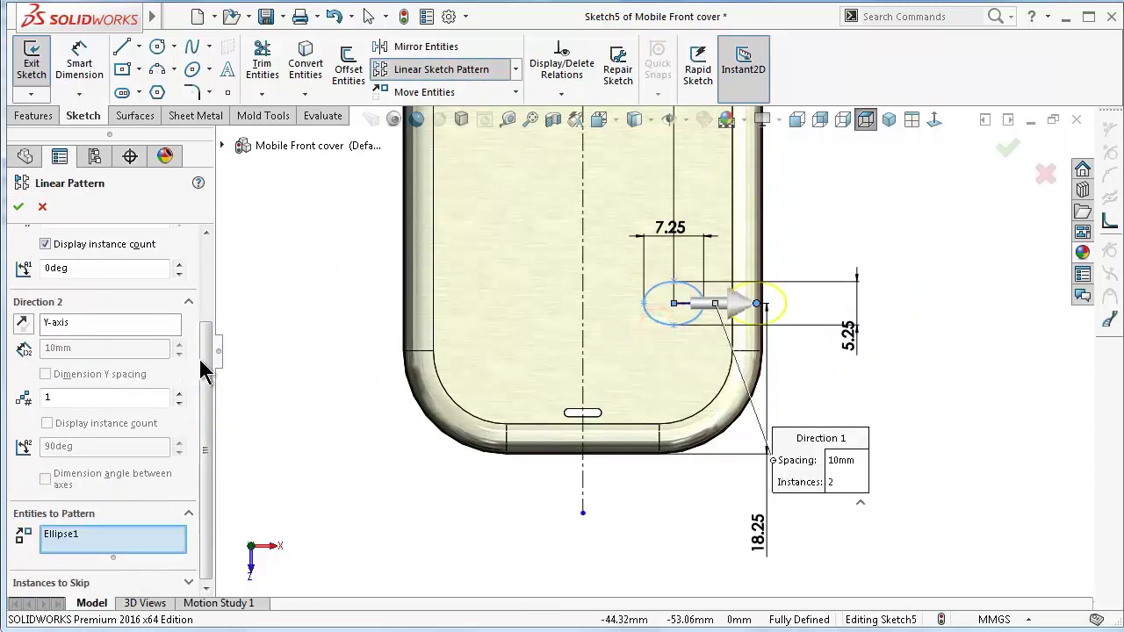
drag(204, 369, 209, 268)
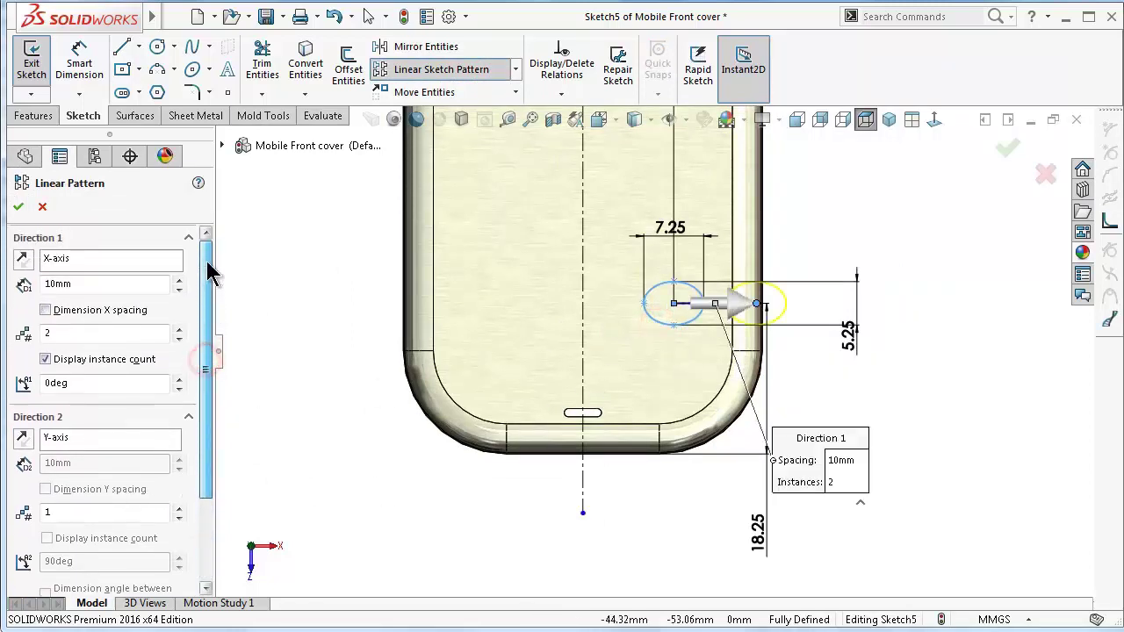
double_click(66, 284)
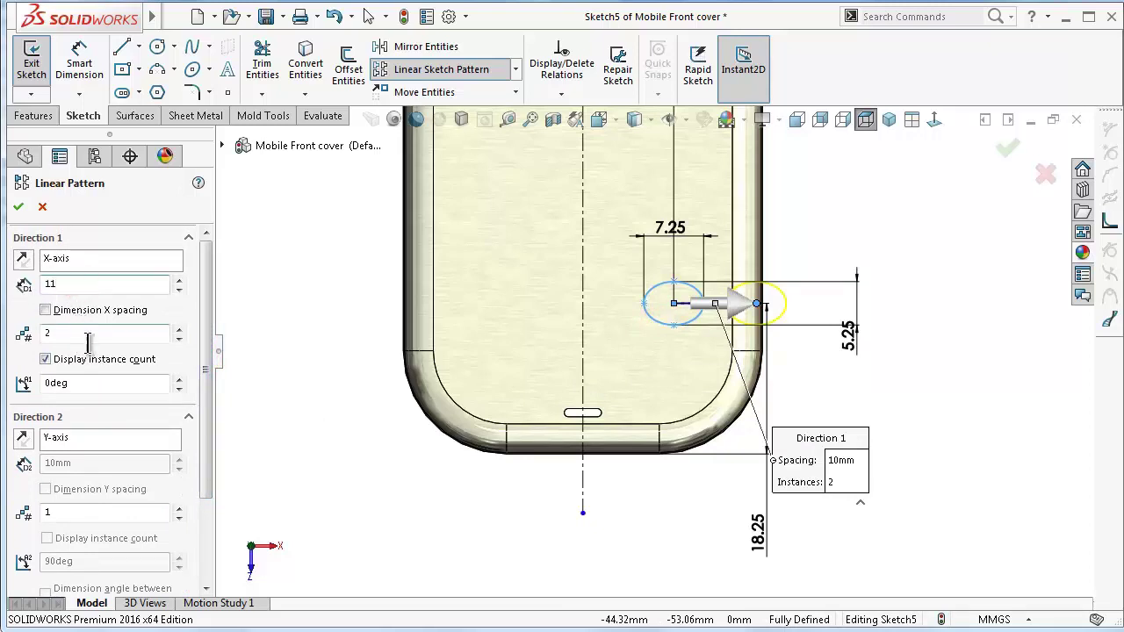
text(11)
click(179, 329)
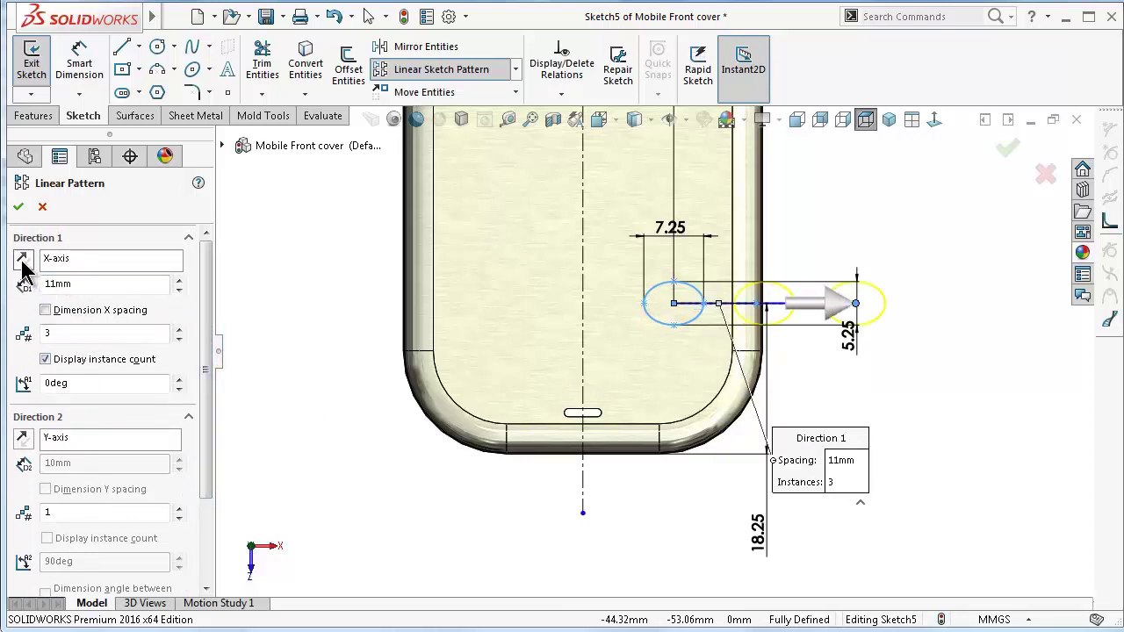
click(22, 260)
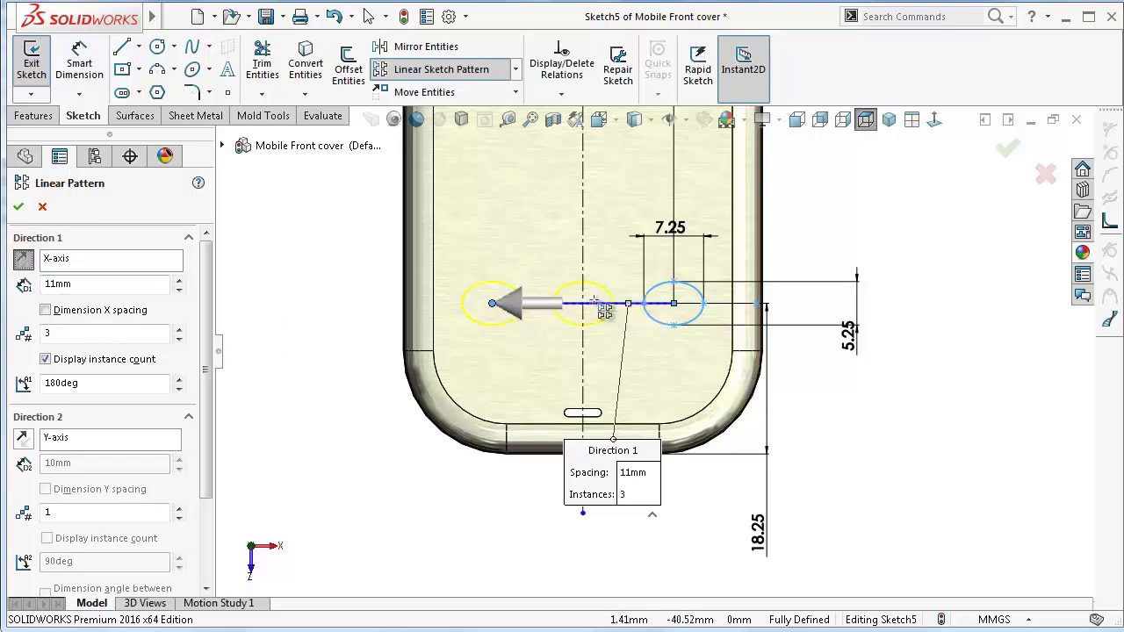
Add 4 instances spaced 9 mm in the pattern's Y-axis direction and create the keypad grid of ellipses.
scroll(578, 260, up, 3)
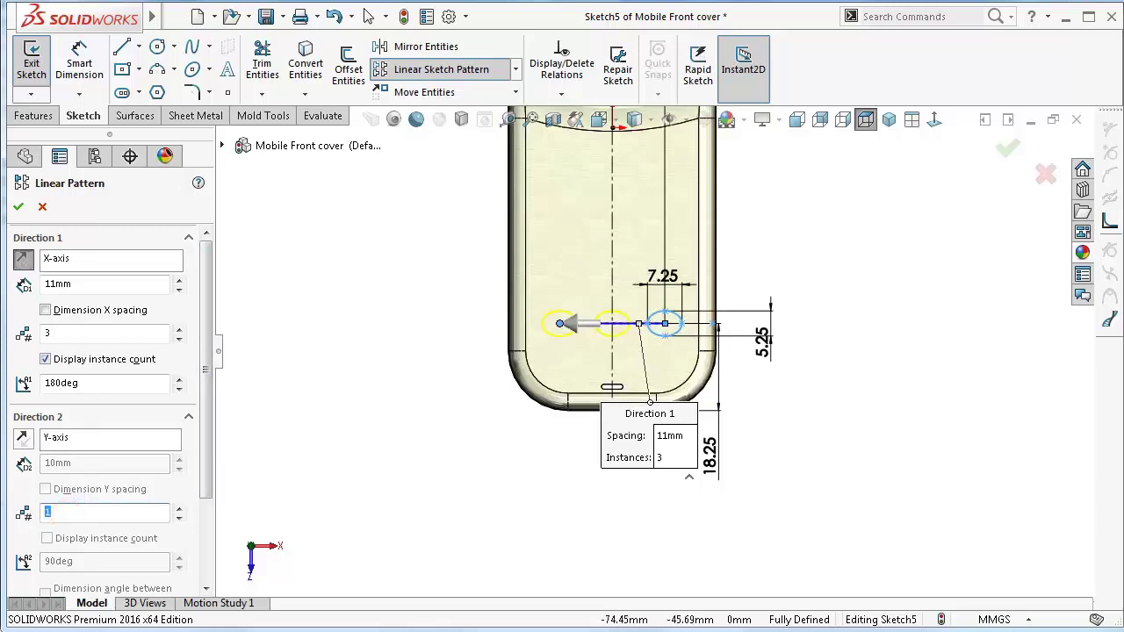
click(27, 537)
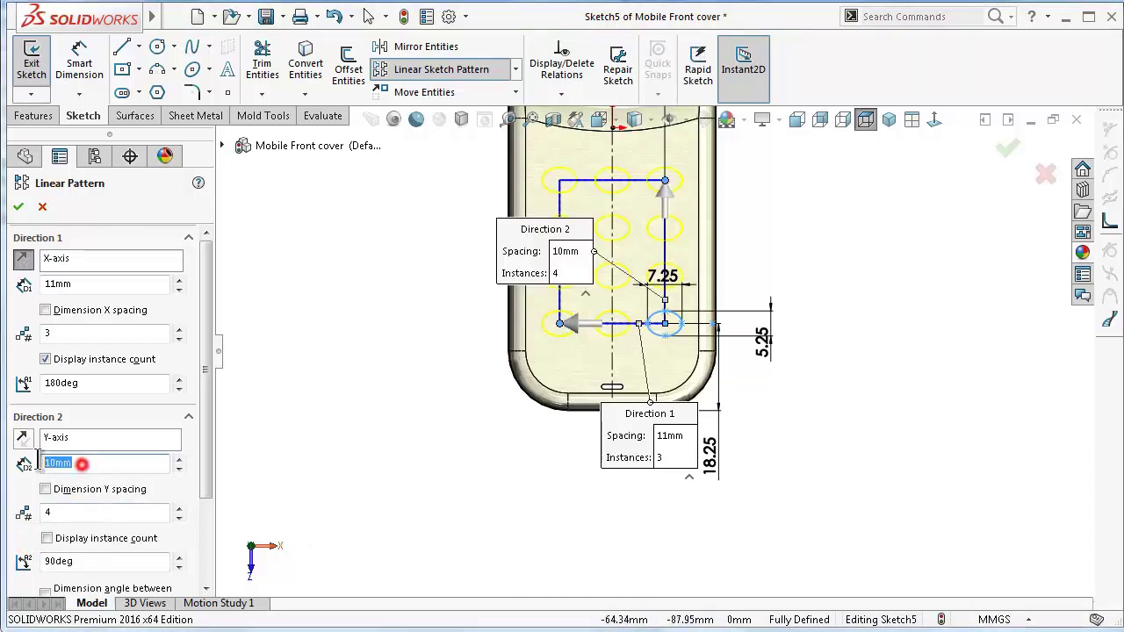
double_click(83, 466)
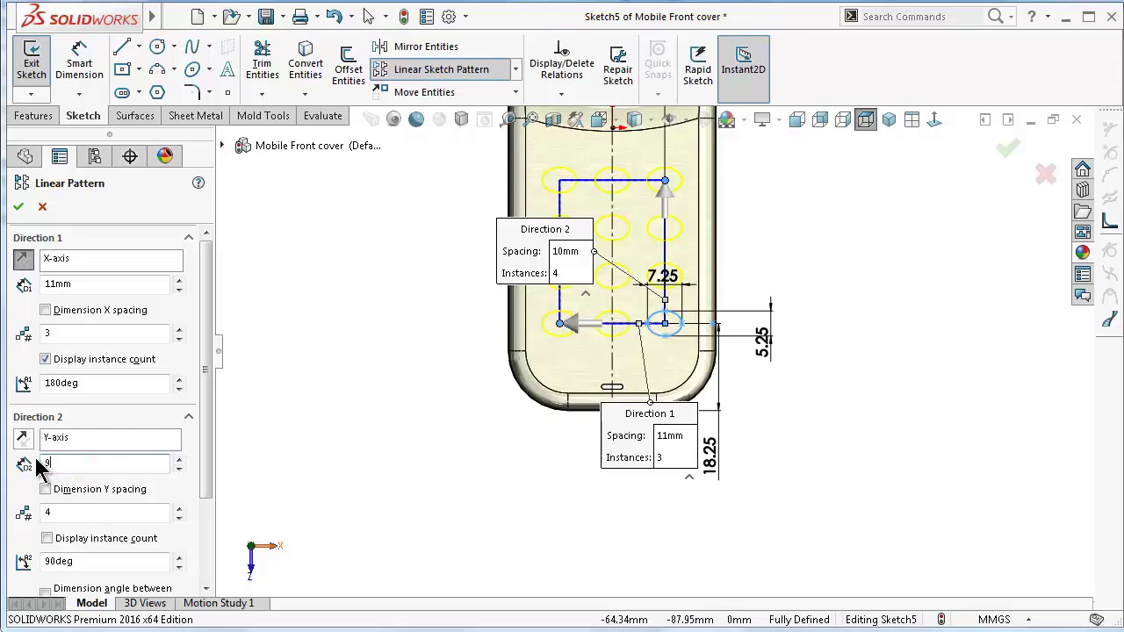
key(Return)
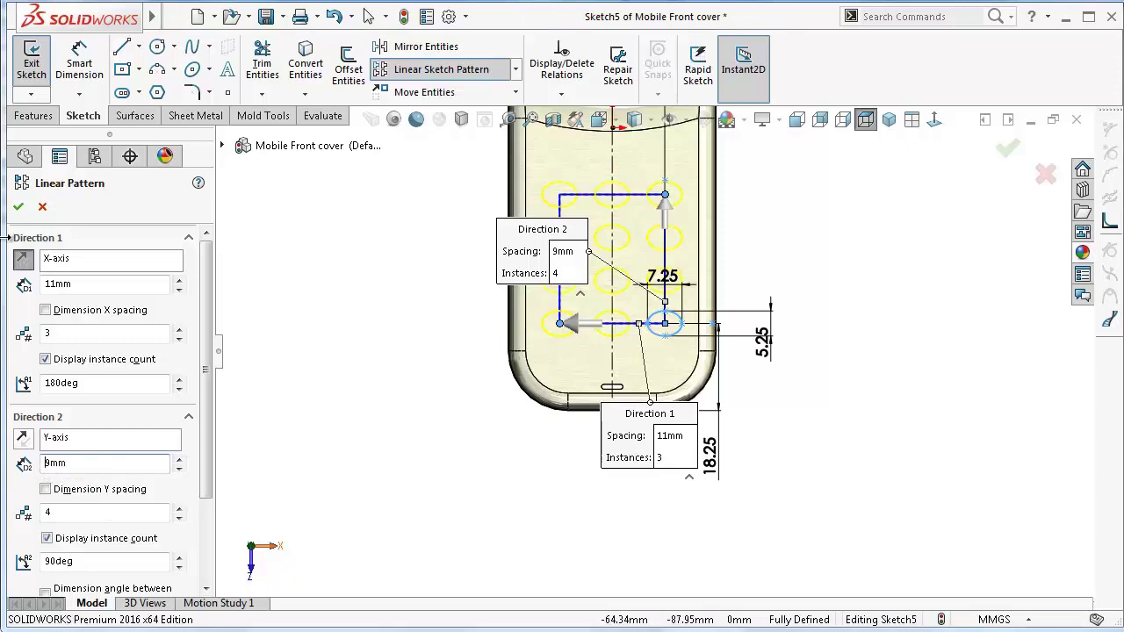
click(19, 208)
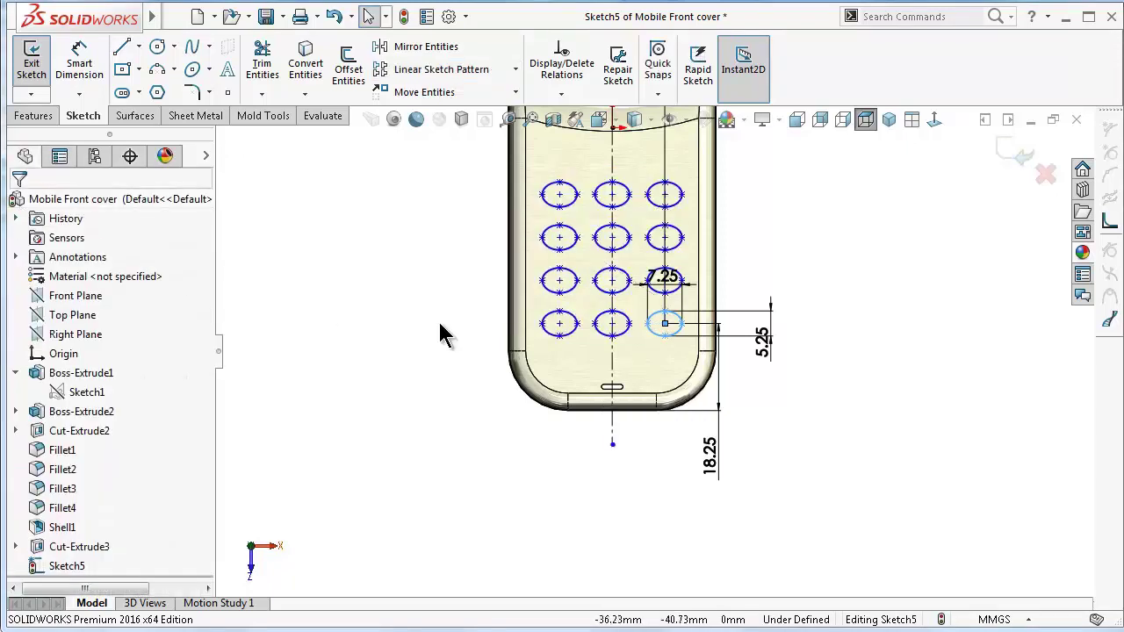
Sketch a closed four-sided profile with a sloped top above the upper-right ellipse, about 11.5 mm wide, with vertical sides about 4.75 and 7.2 mm.
scroll(439, 328, down, 8)
scroll(773, 272, up, 3)
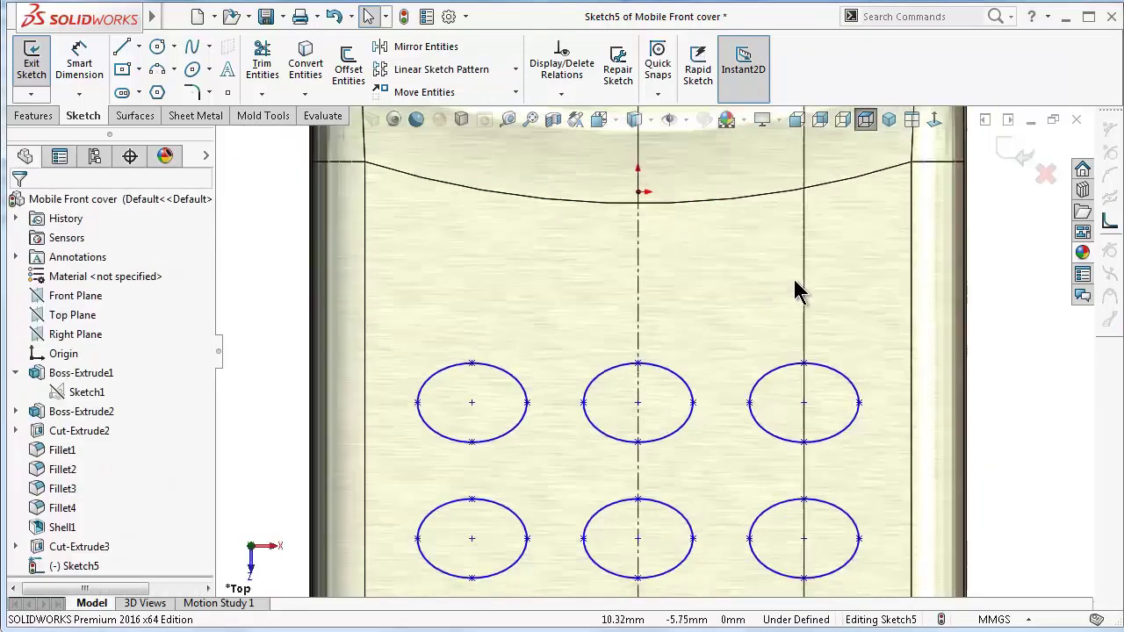
click(122, 50)
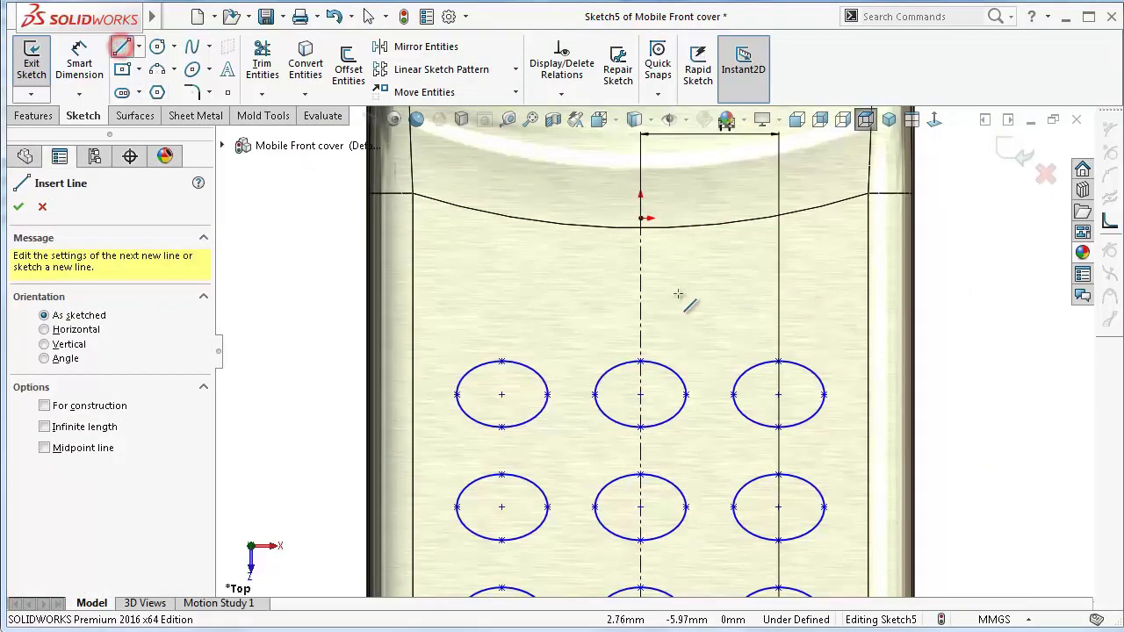
click(679, 281)
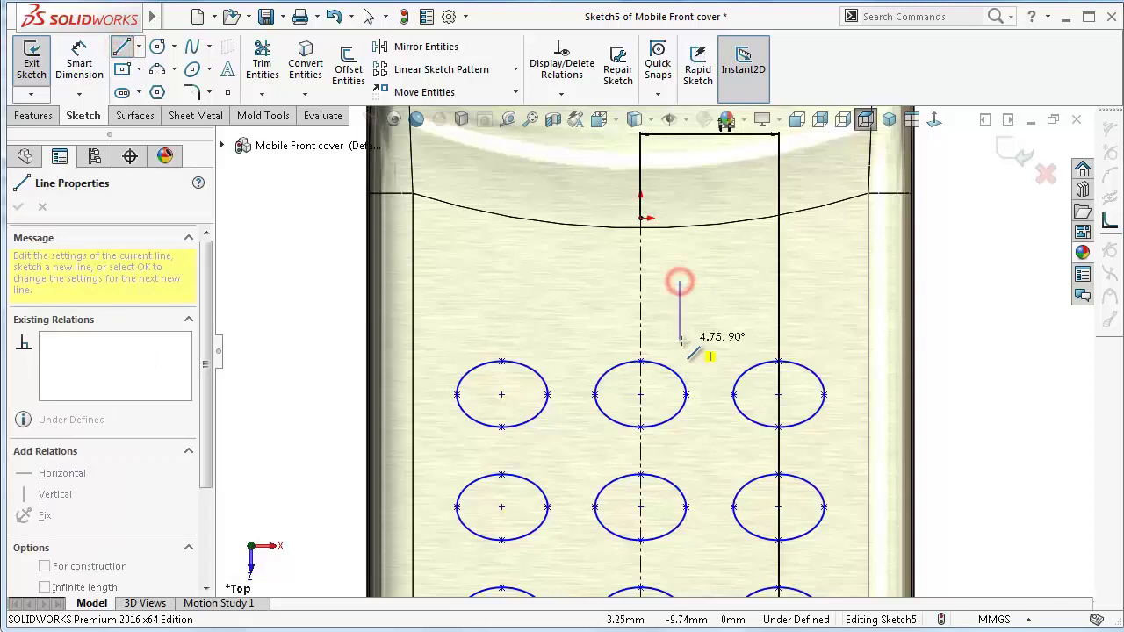
click(680, 340)
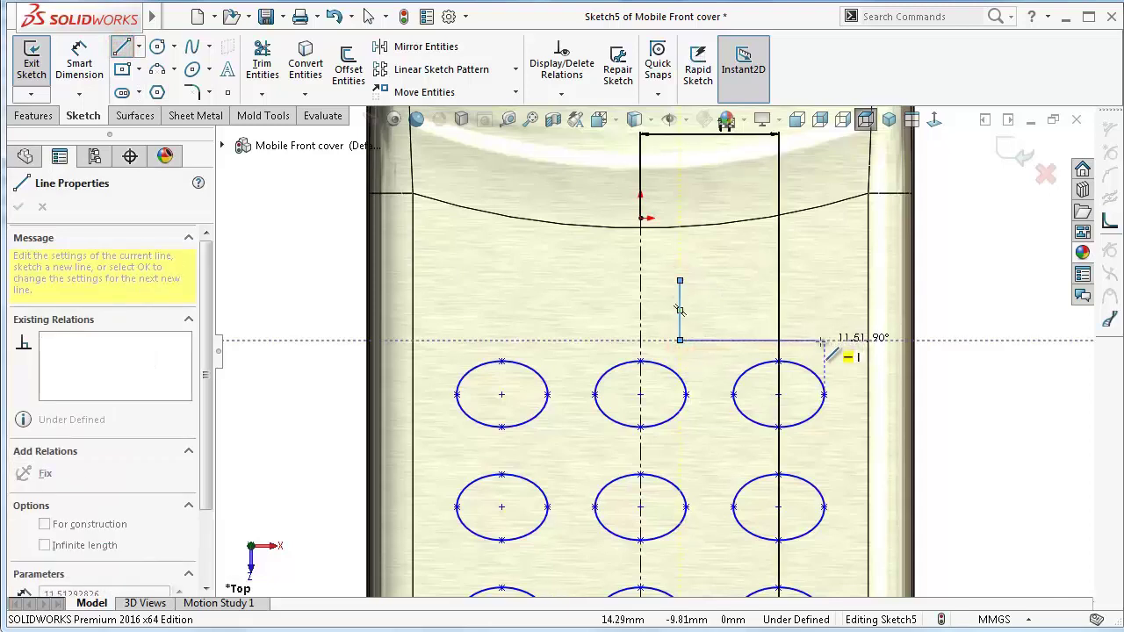
click(823, 340)
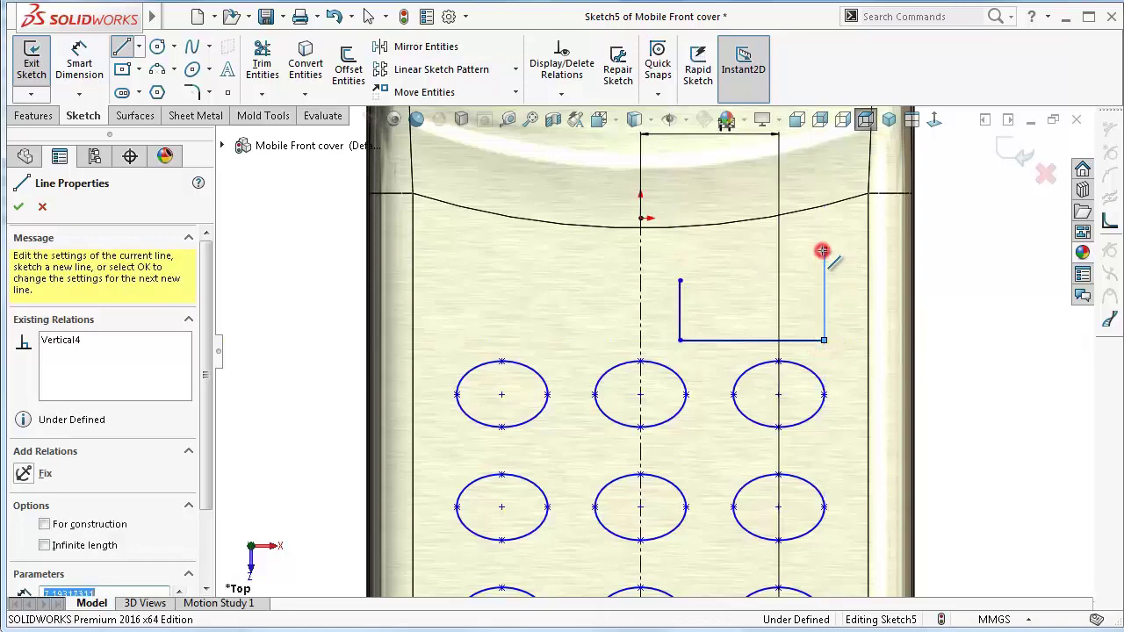
click(824, 252)
click(680, 281)
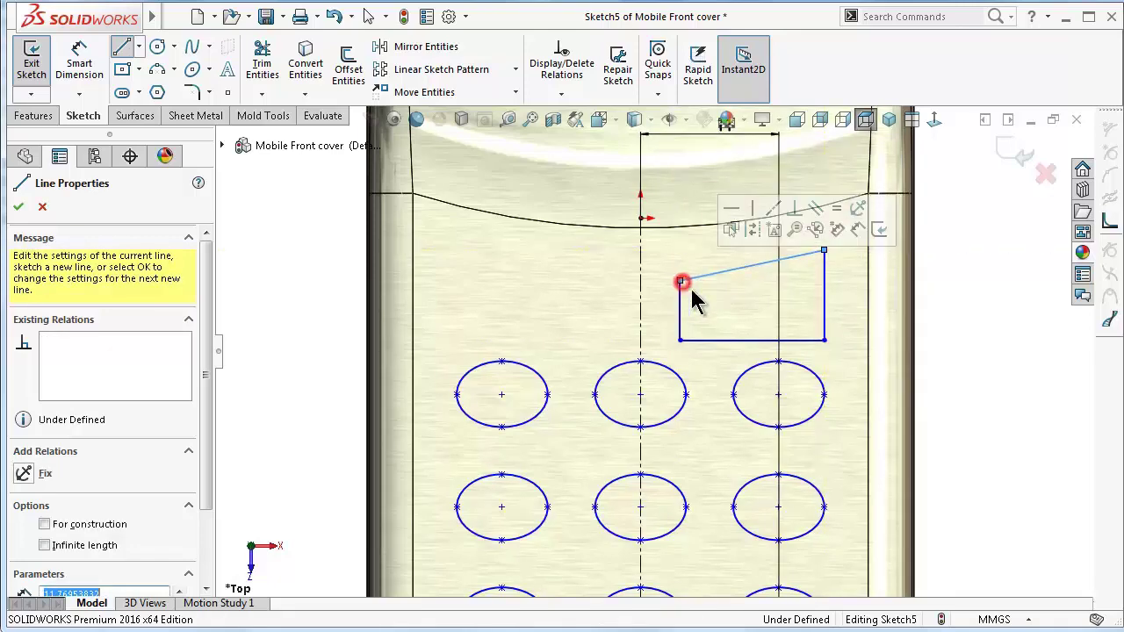
key(z)
right_drag(942, 432, 938, 246)
scroll(877, 283, down, 3)
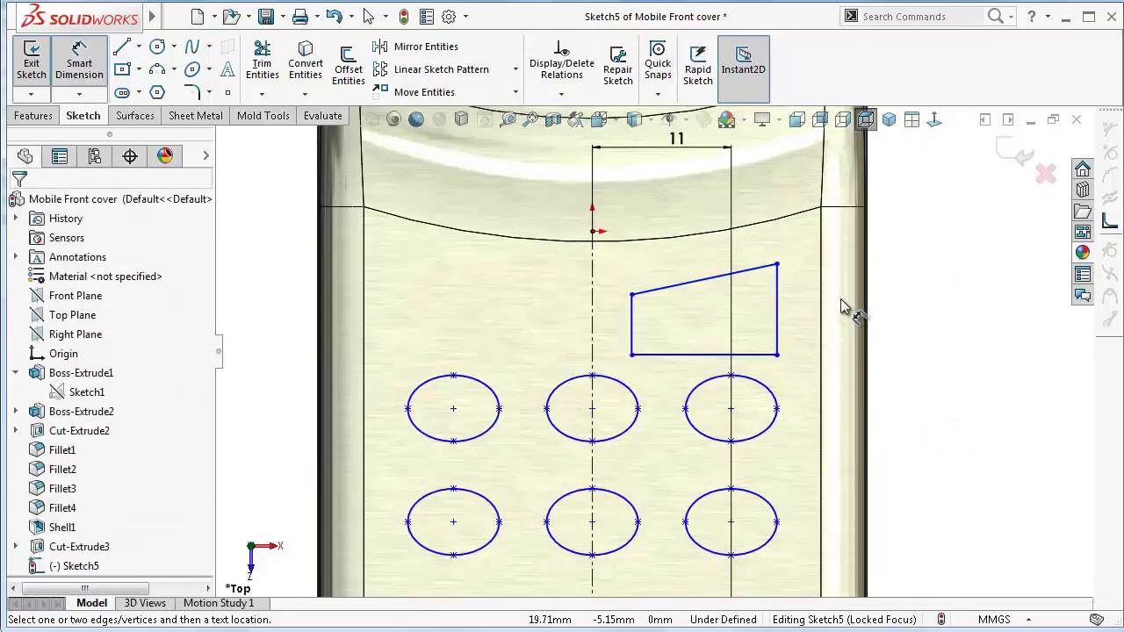
key(Escape)
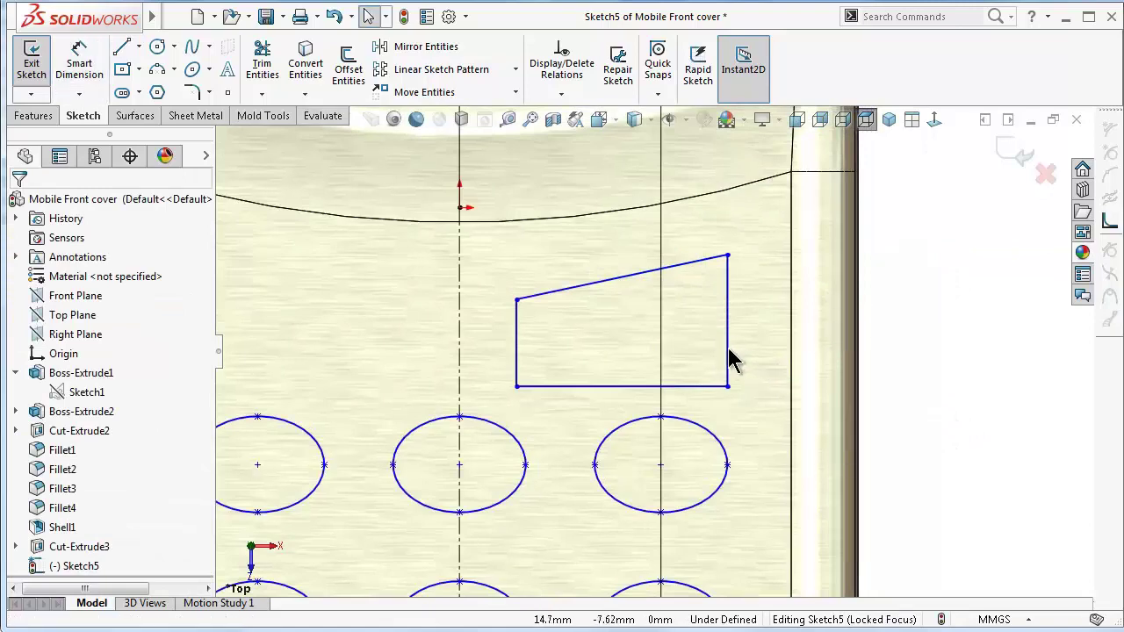
Add a Coincident relation between the profile's right vertical line and the right quadrant point of the lower-right ellipse.
click(729, 351)
scroll(727, 514, up, 5)
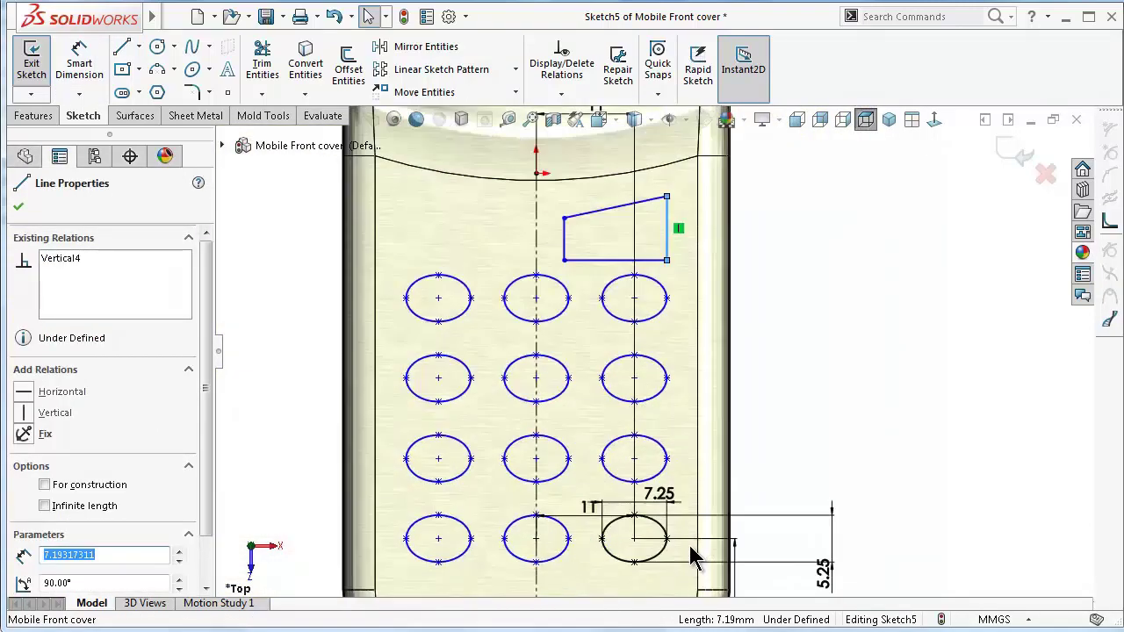
ctrl+click(667, 538)
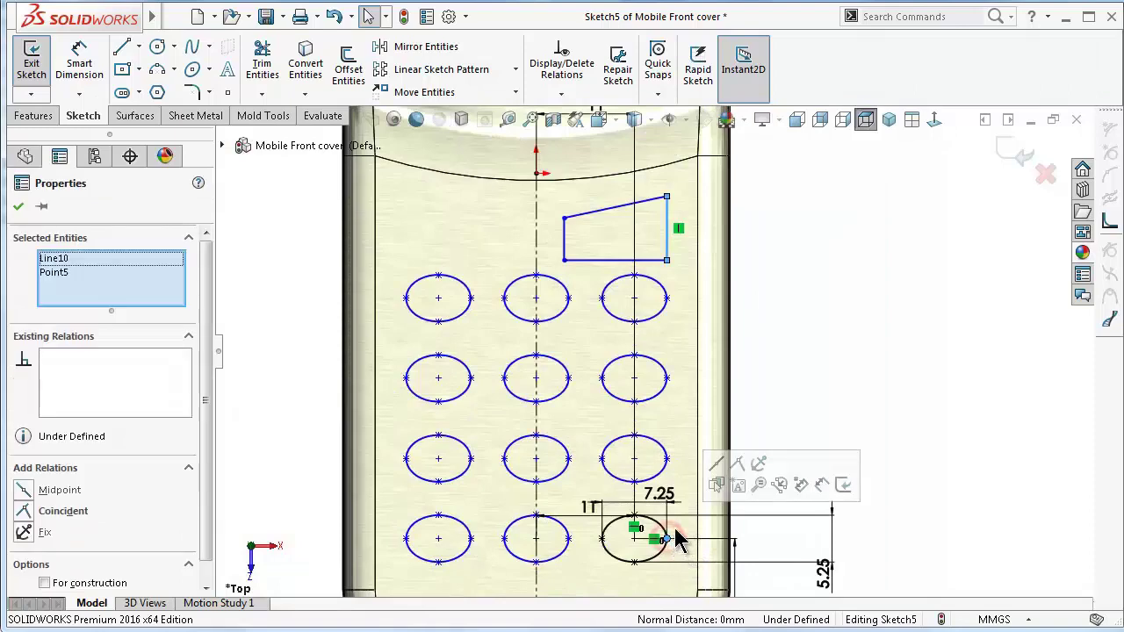
click(728, 462)
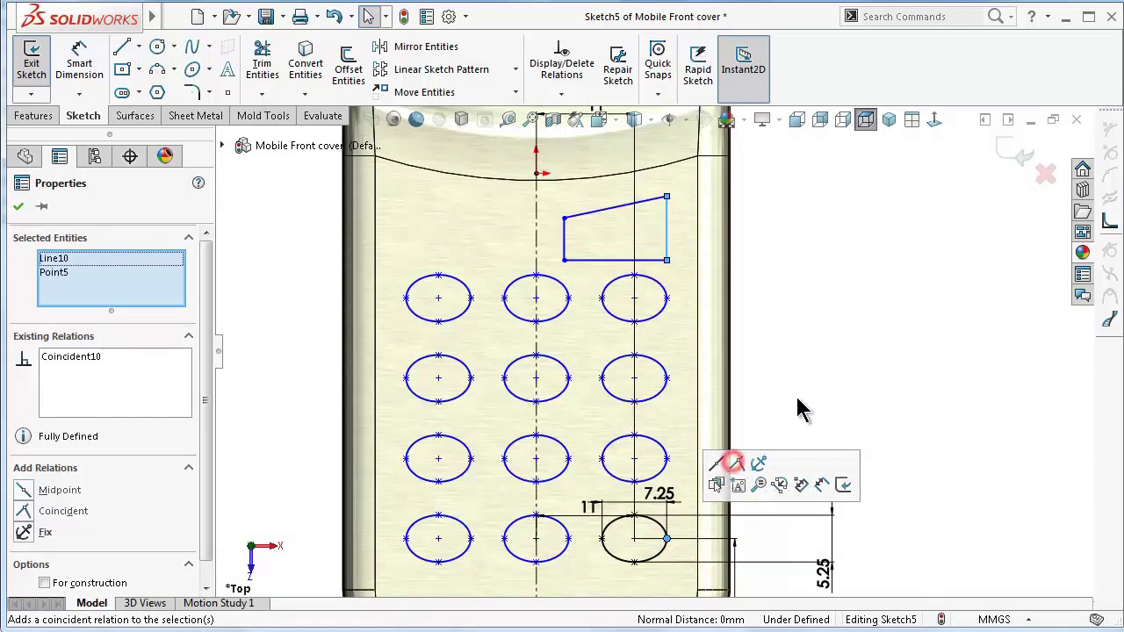
click(860, 316)
Dimension the four-sided profile's bottom line to 10.5 mm.
scroll(744, 288, down, 3)
right_drag(941, 401, 913, 246)
click(534, 264)
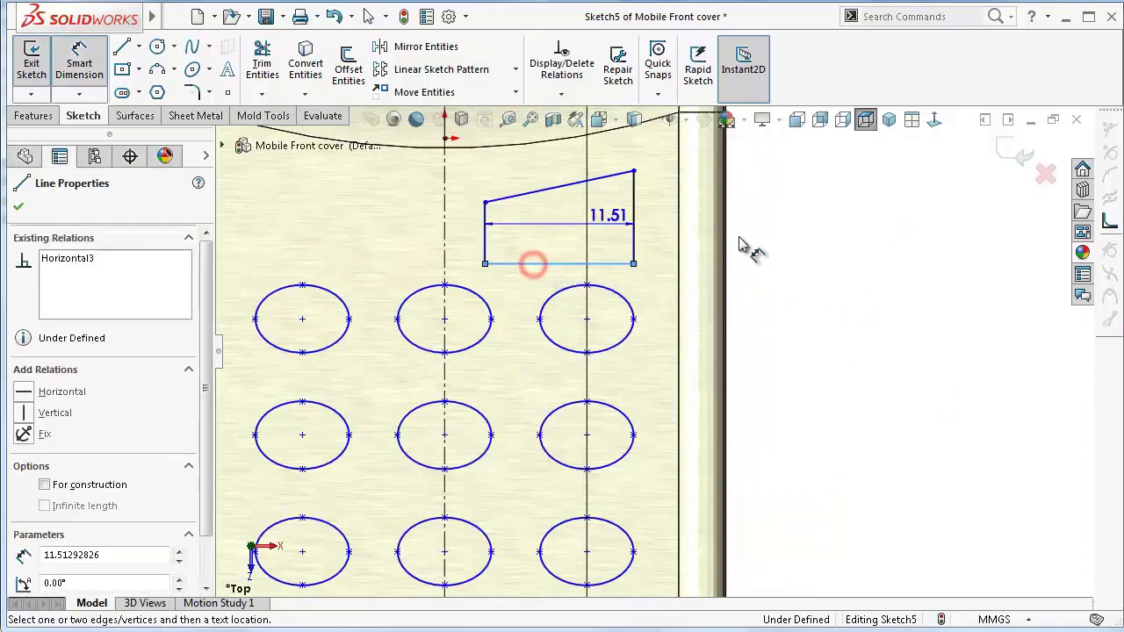
click(778, 245)
text(10.5)
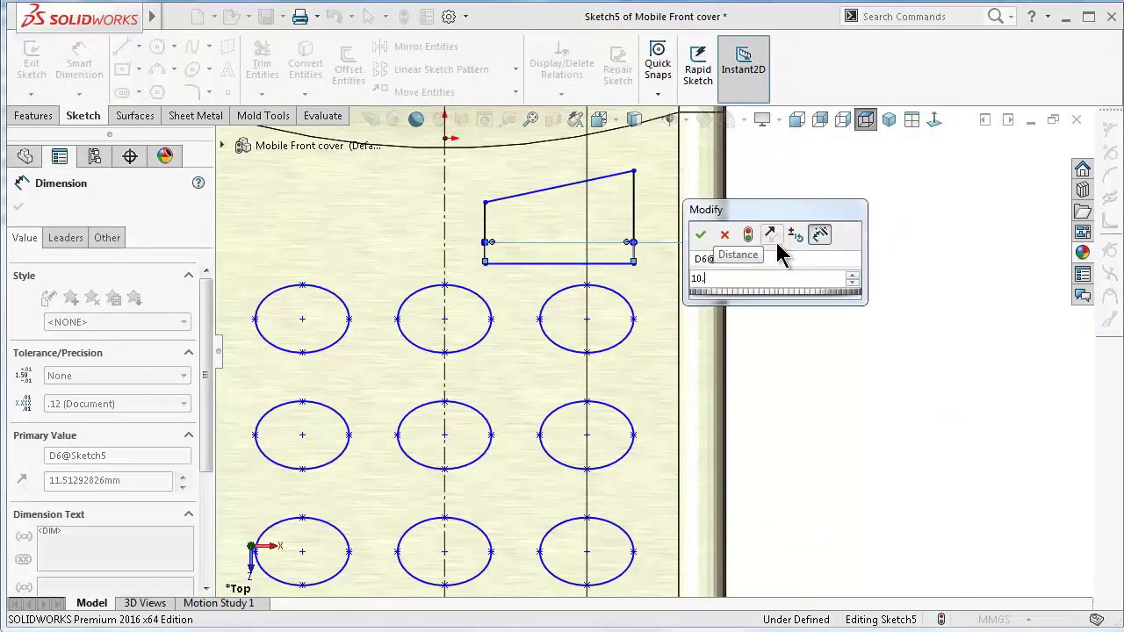
key(Return)
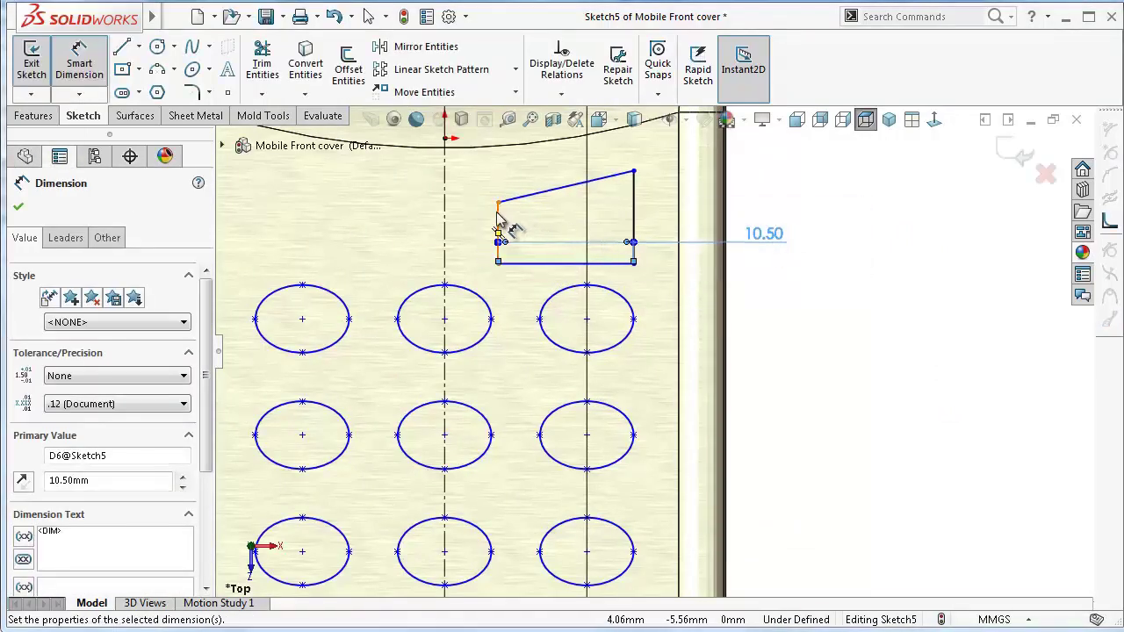
Dimension the profile's left vertical line to 5.5 mm.
click(498, 217)
click(458, 219)
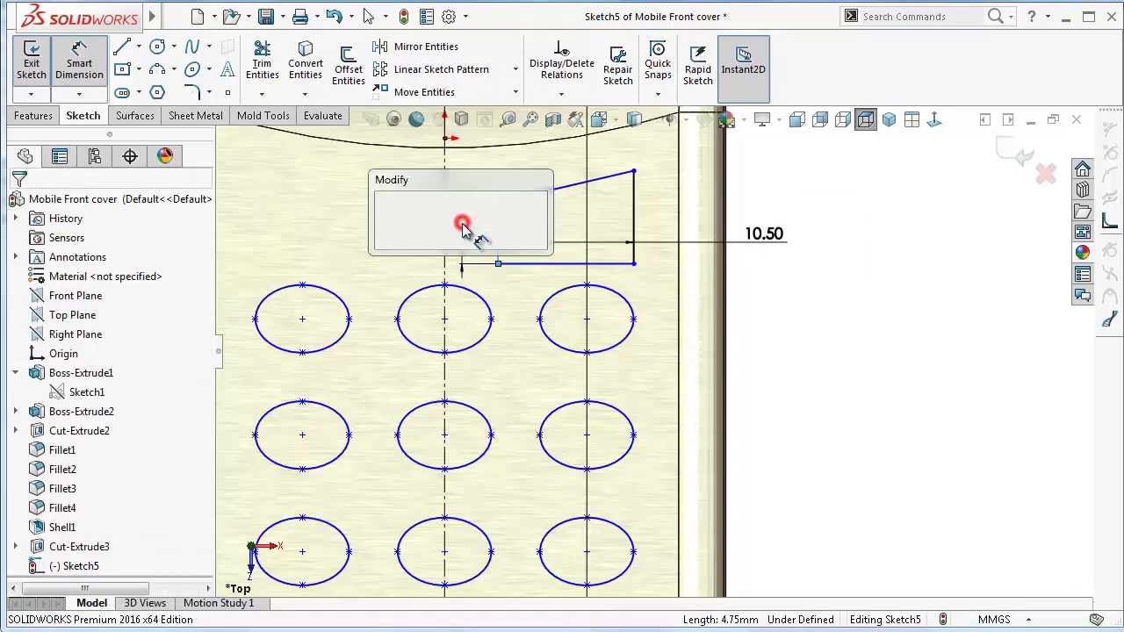
text(5.5)
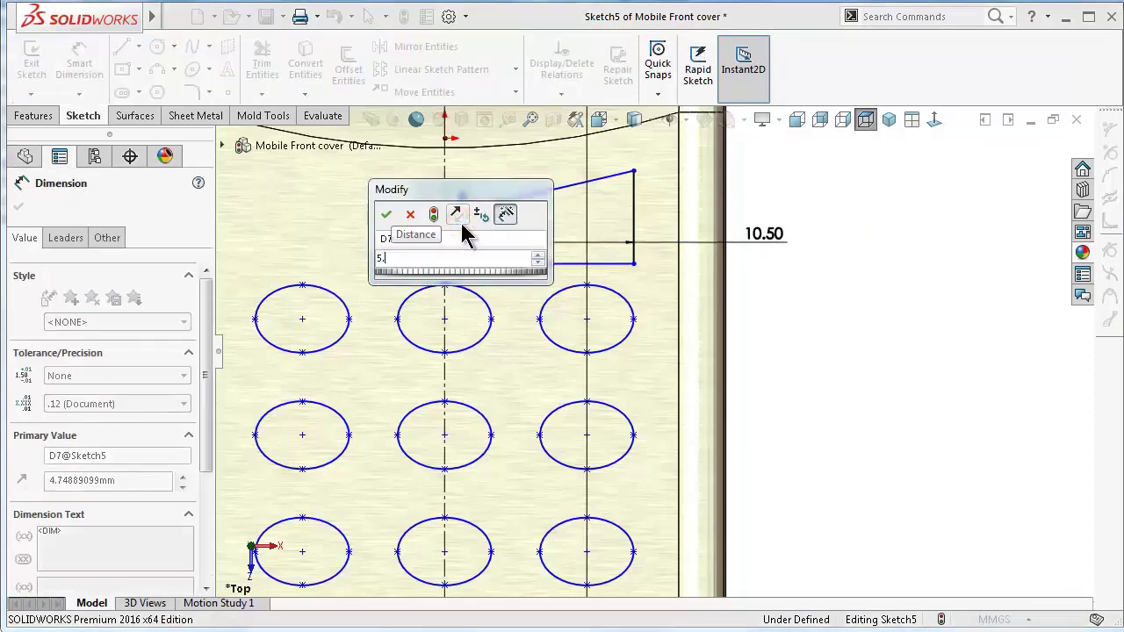
key(Return)
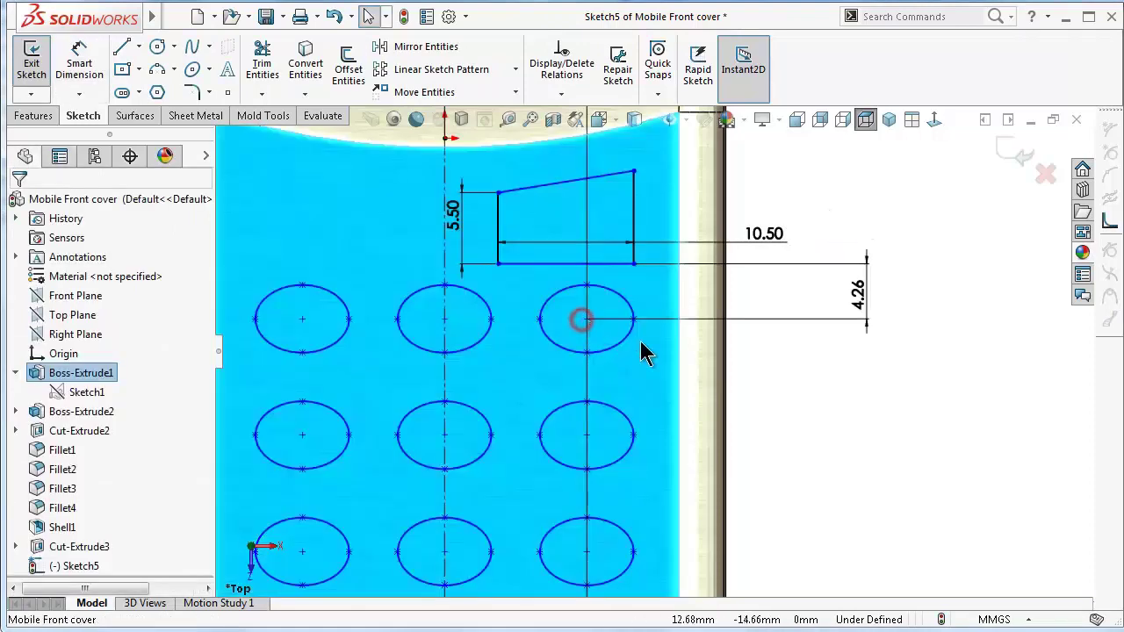
Add a Fix relation to the upper-right ellipse of the keypad grid.
click(790, 401)
click(618, 346)
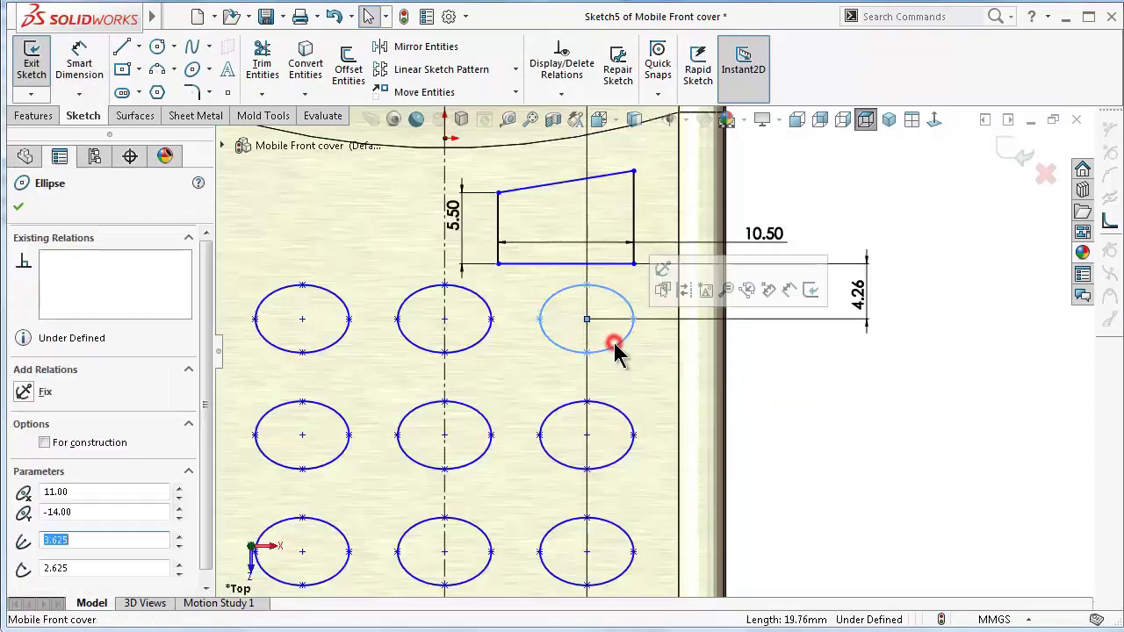
click(664, 268)
click(790, 420)
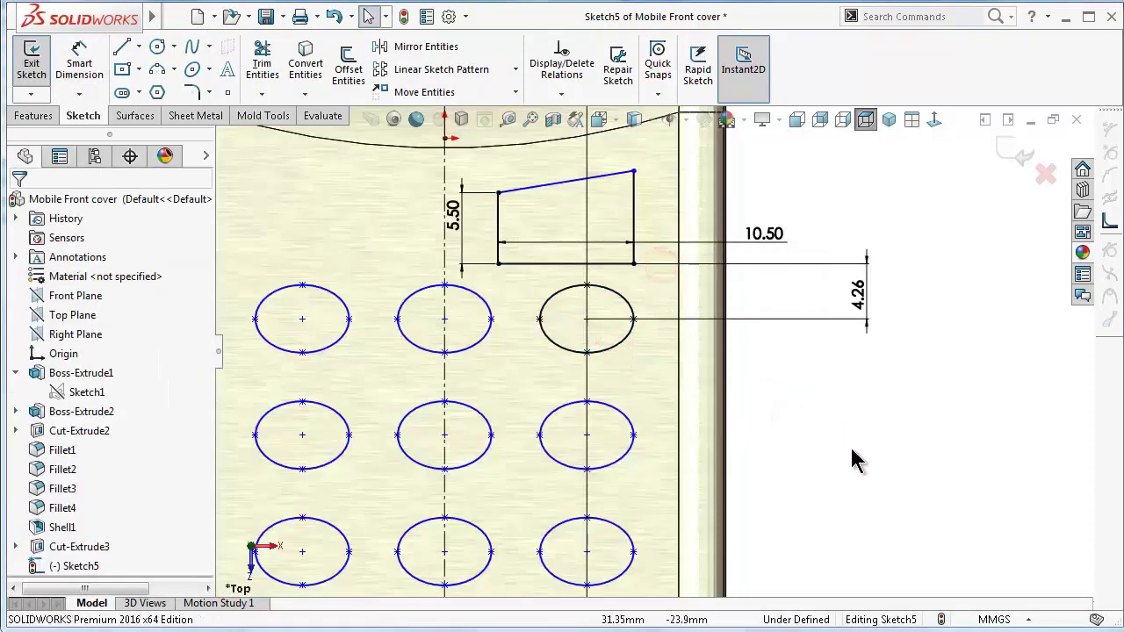
Set the vertical distance from the upper-right ellipse's centre to the profile's bottom line to 5.5 mm.
double_click(860, 298)
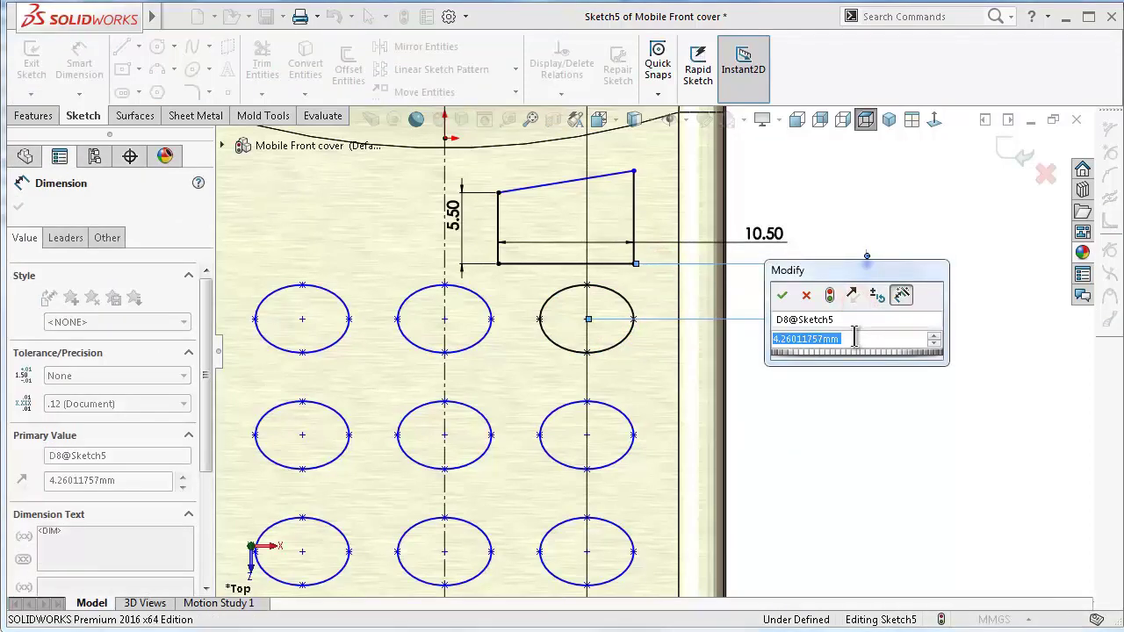
text(5.5)
click(781, 295)
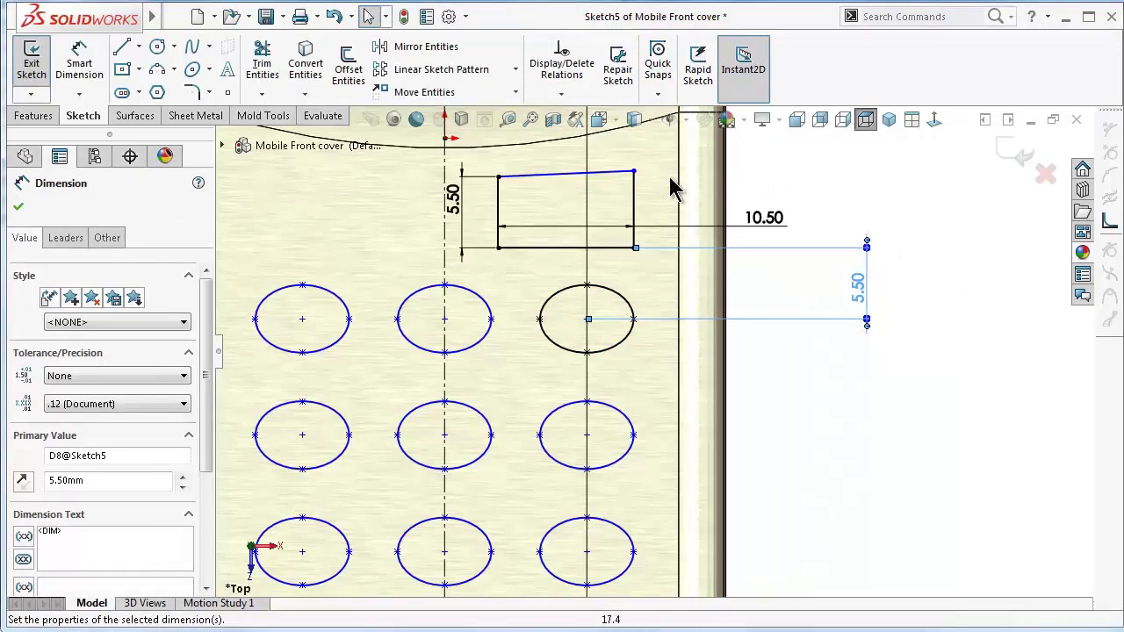
Dimension the four-sided profile's right vertical line to 8.25 mm.
click(635, 193)
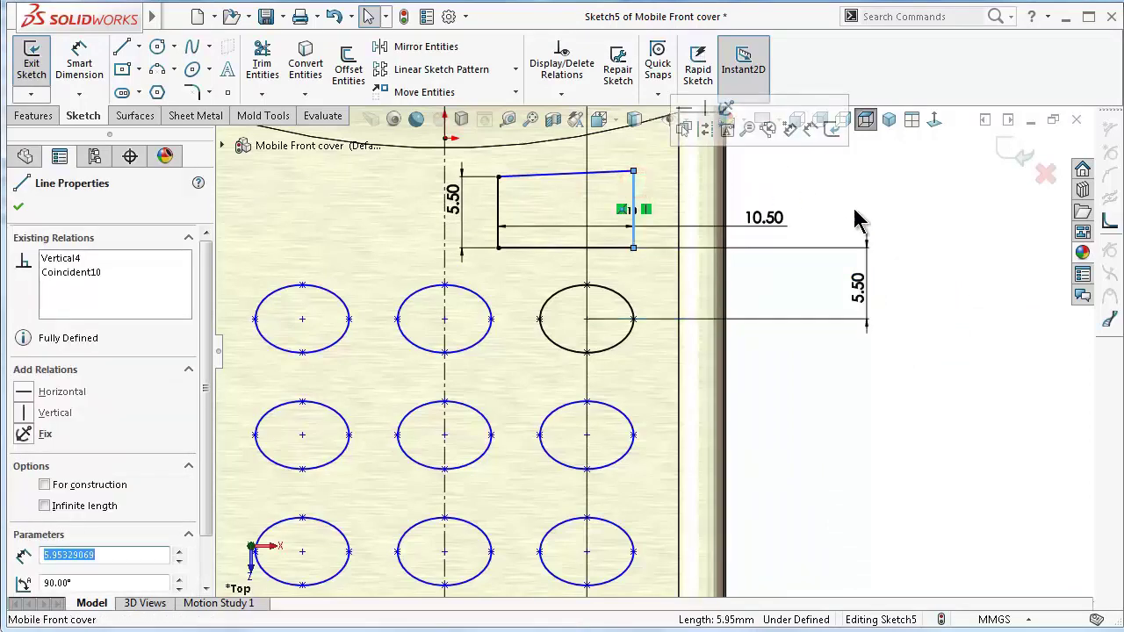
right_drag(896, 264, 910, 163)
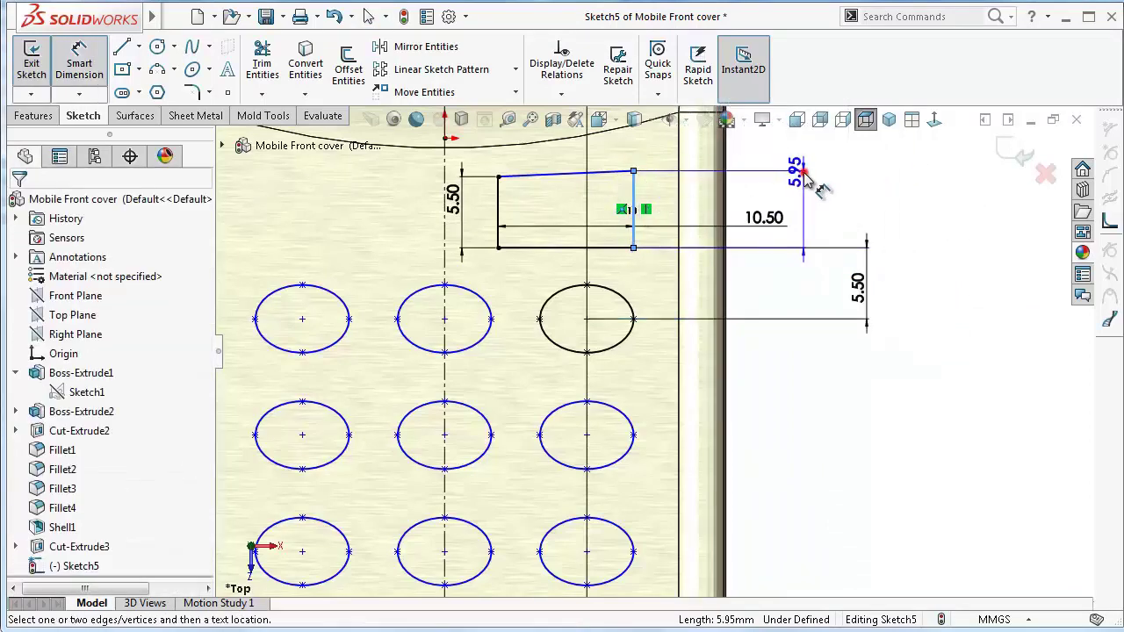
click(801, 180)
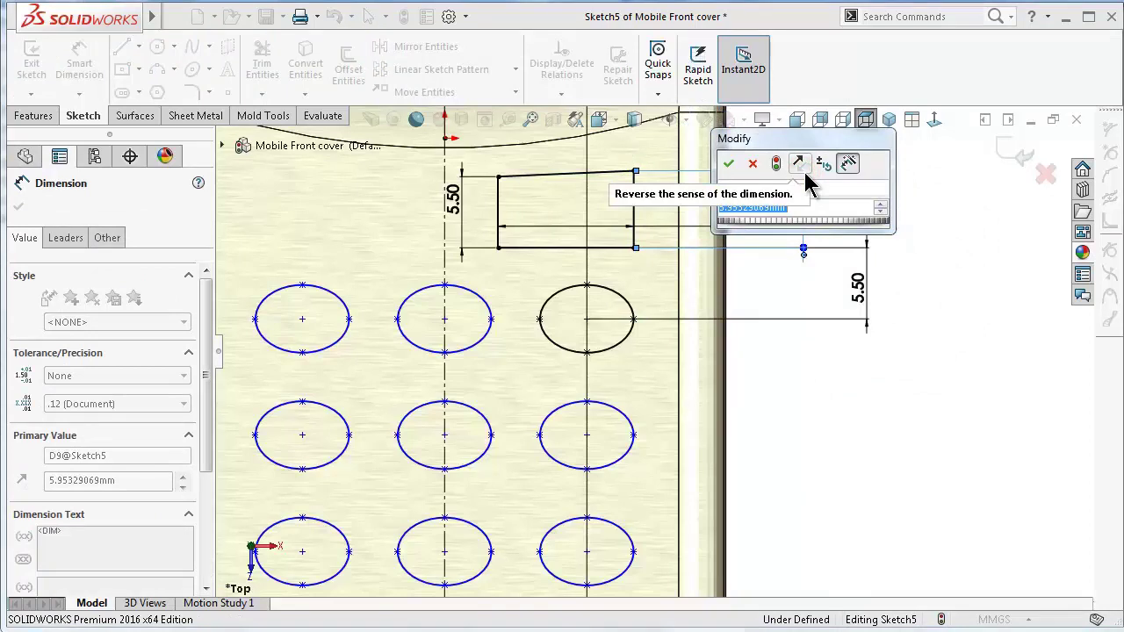
text(8.25)
key(Return)
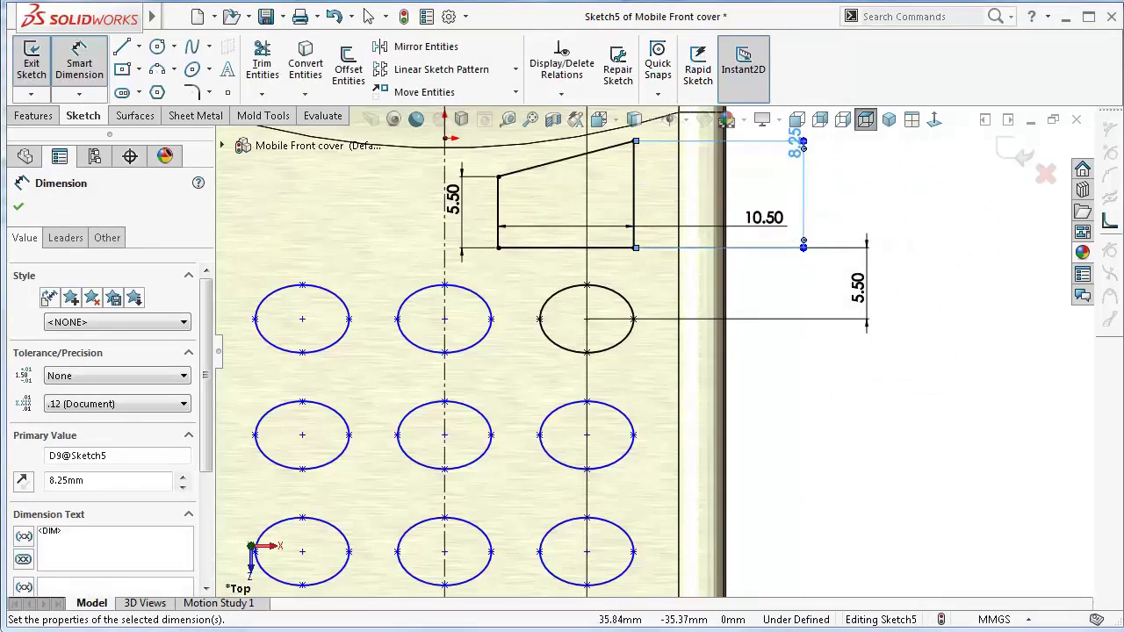
Fillet all four corners of the four-sided key profile with a 2.5 mm radius.
click(191, 93)
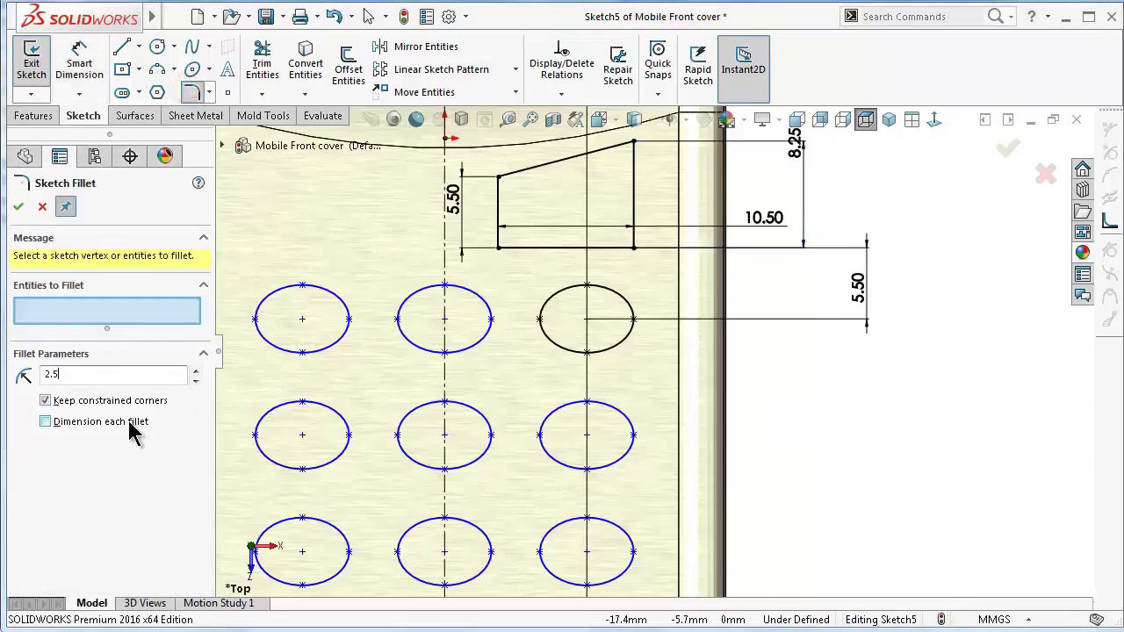
scroll(544, 226, up, 2)
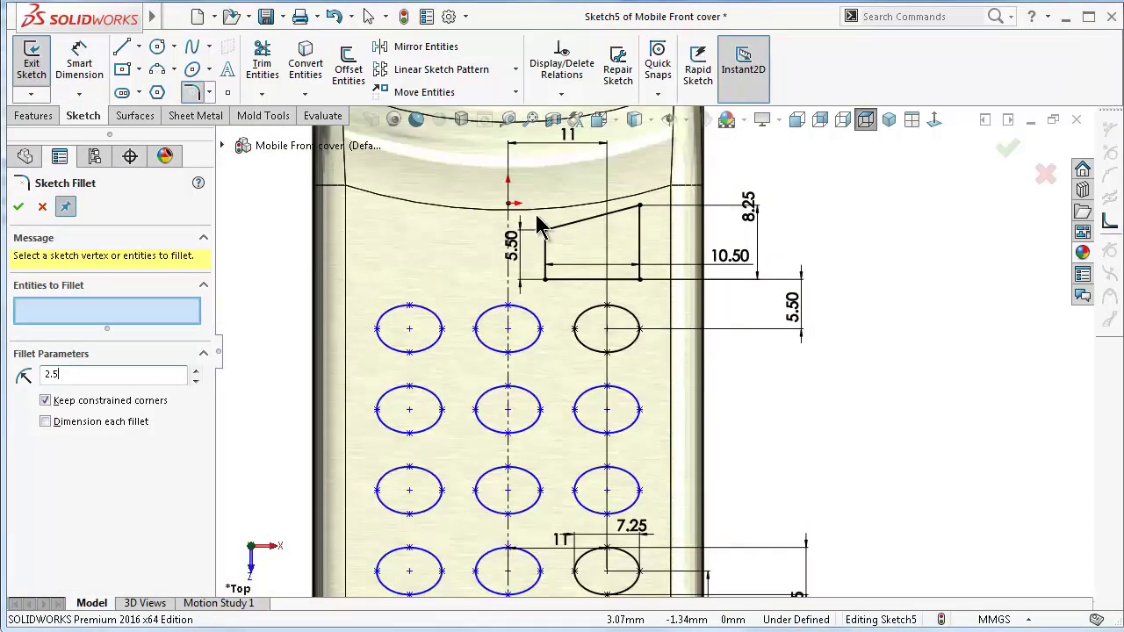
drag(535, 216, 657, 291)
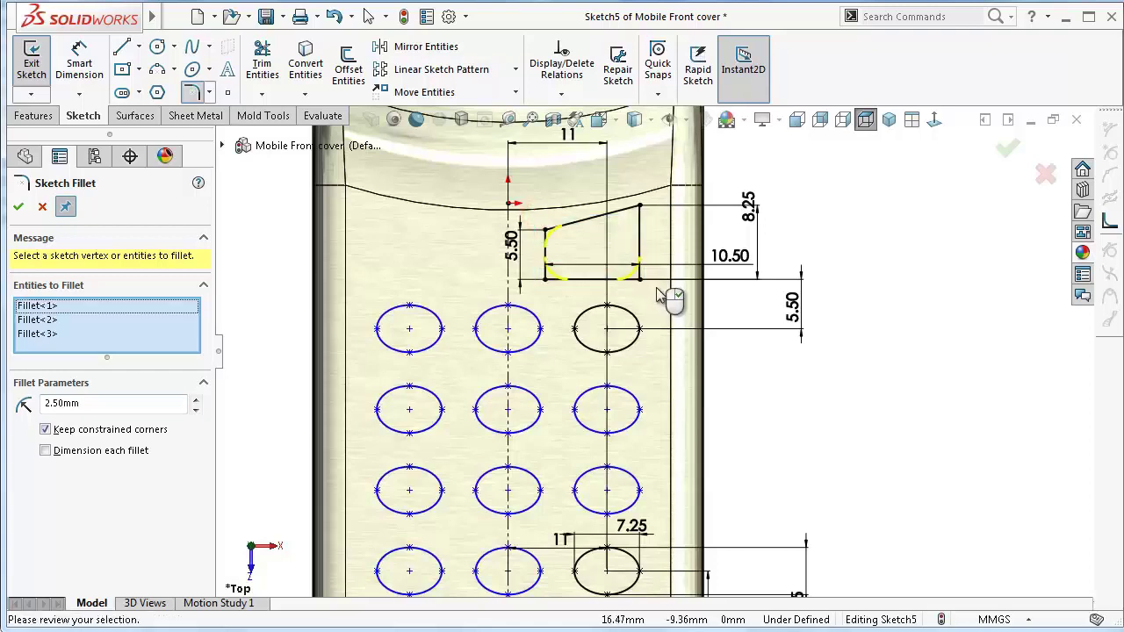
click(641, 220)
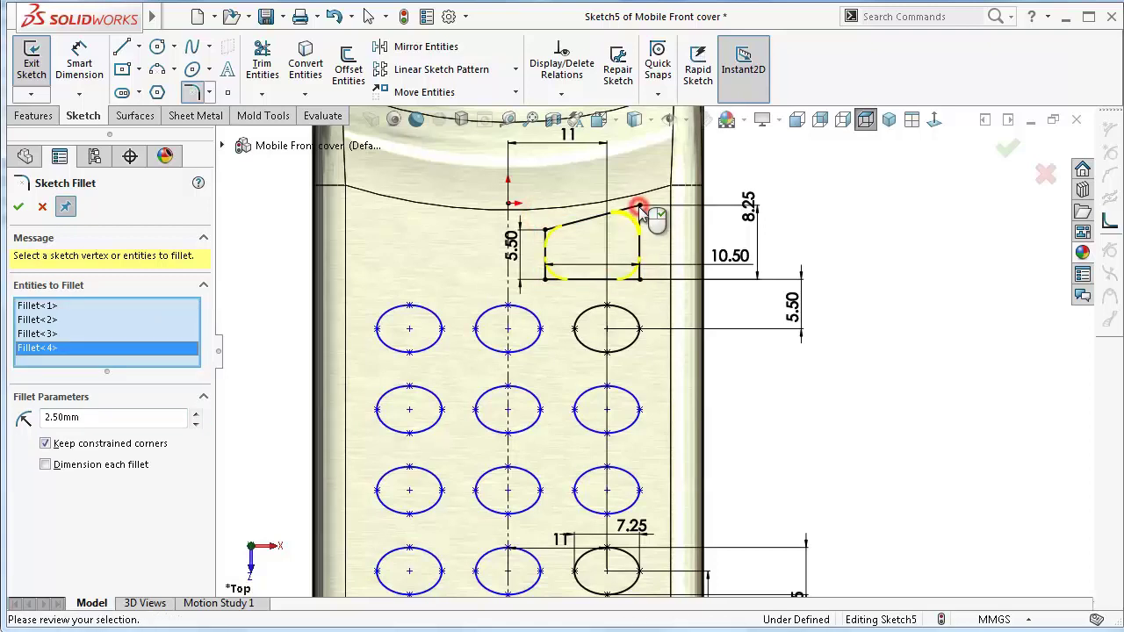
key(Return)
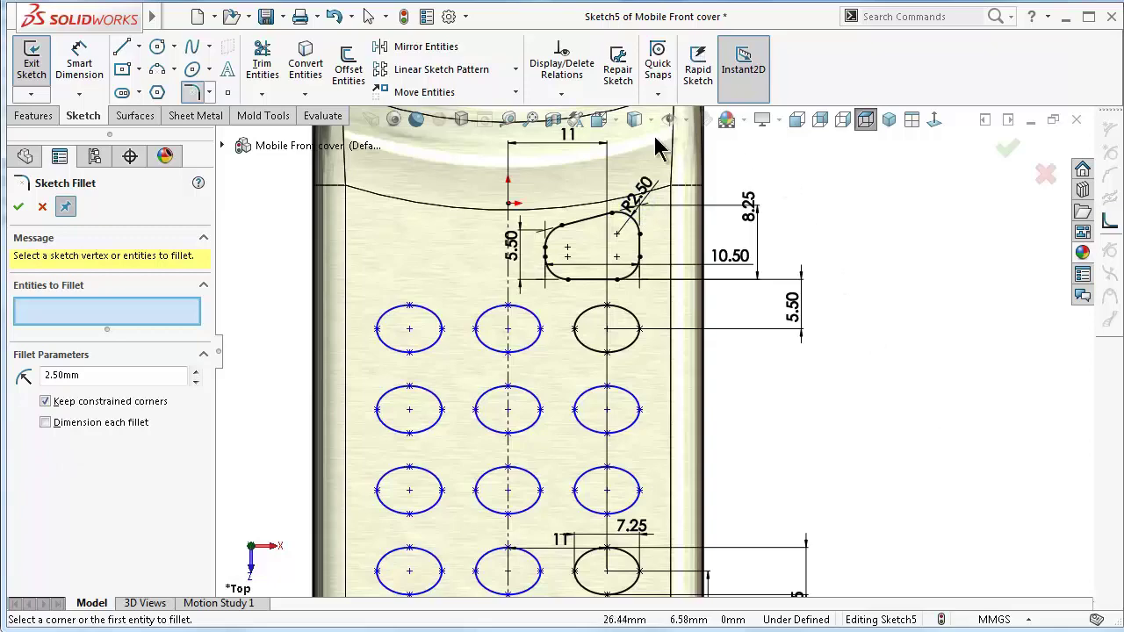
Mirror the filleted key profile about the vertical centerline, keeping the original.
click(415, 47)
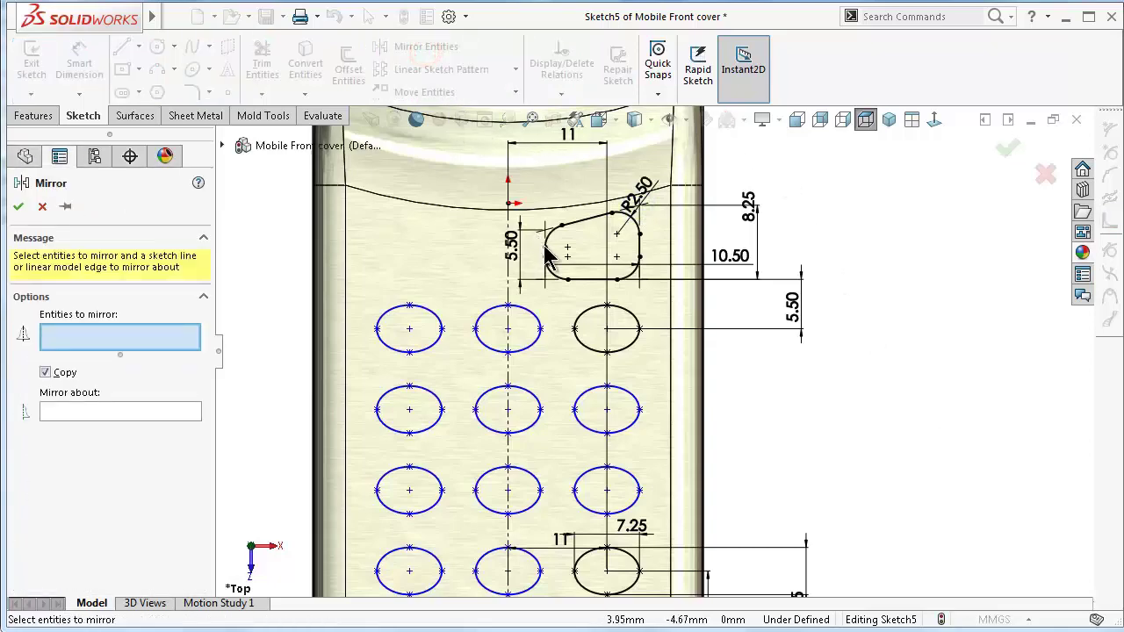
scroll(544, 245, down, 2)
mouse_move(532, 213)
mouse_down()
mouse_move(730, 349)
mouse_move(647, 251)
mouse_move(548, 220)
mouse_up()
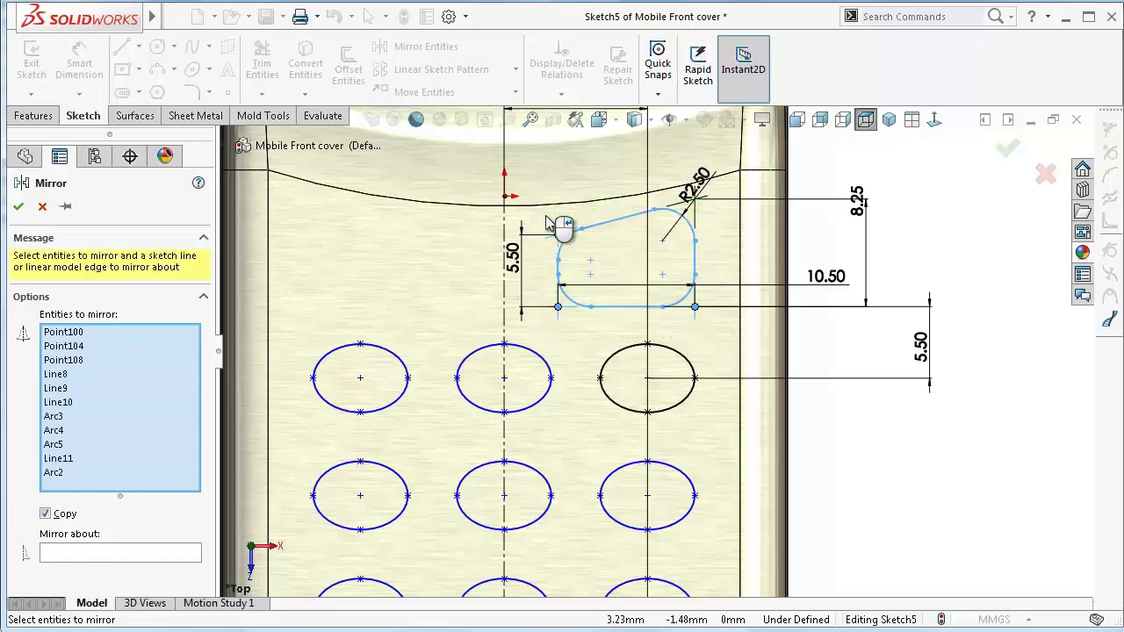
click(503, 297)
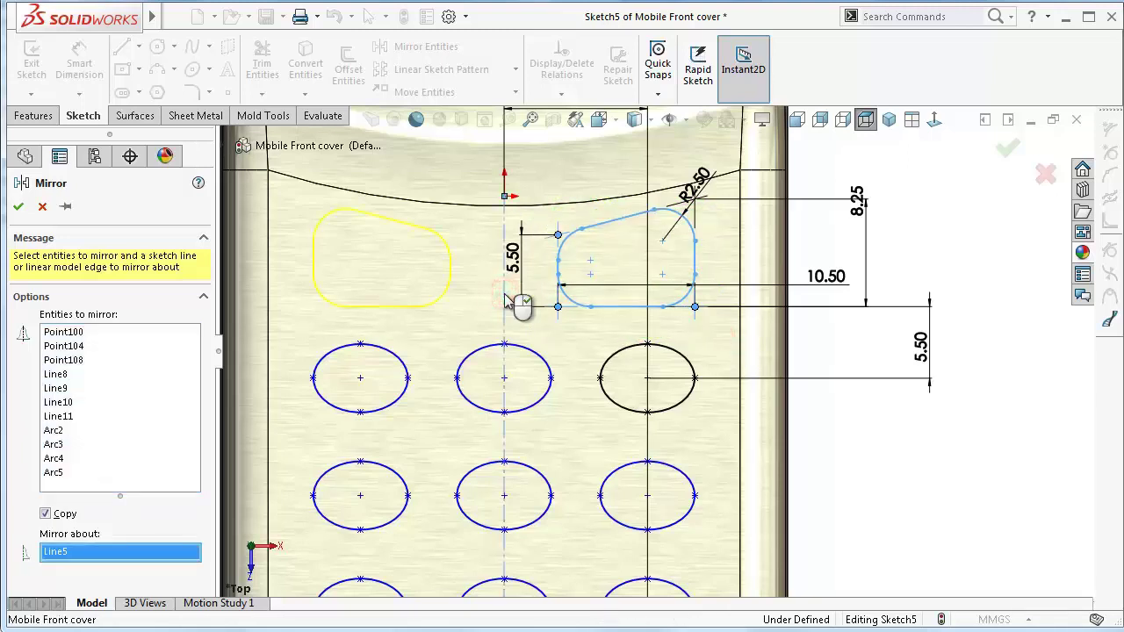
right_click(506, 301)
Fully define the keypad sketch with the Fully Define Sketch command.
scroll(641, 481, up, 3)
click(644, 455)
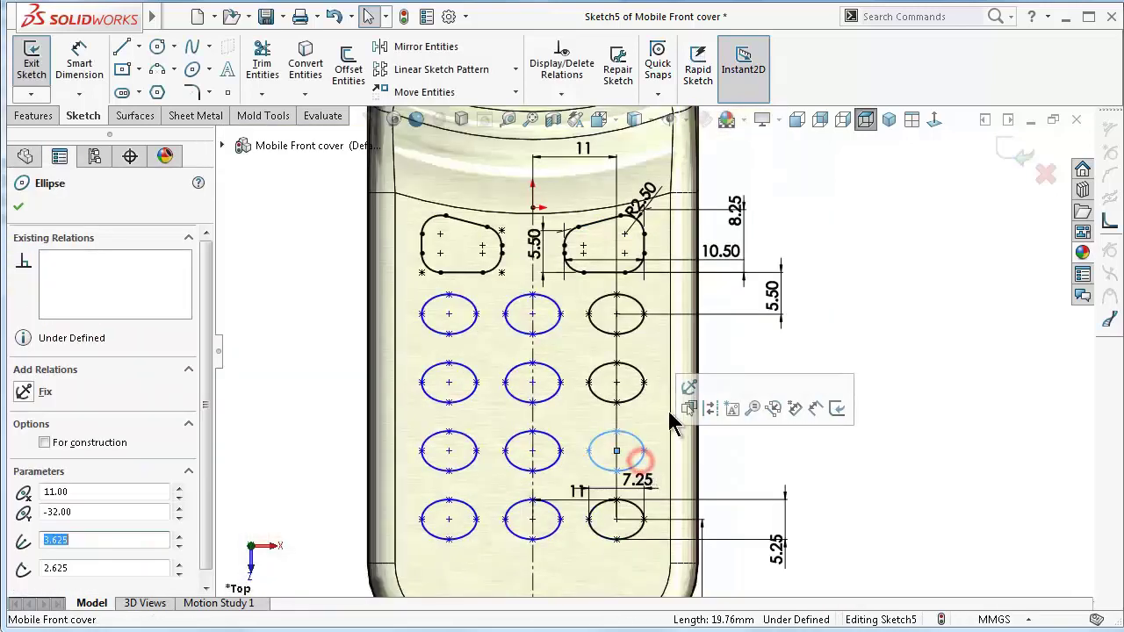
click(864, 465)
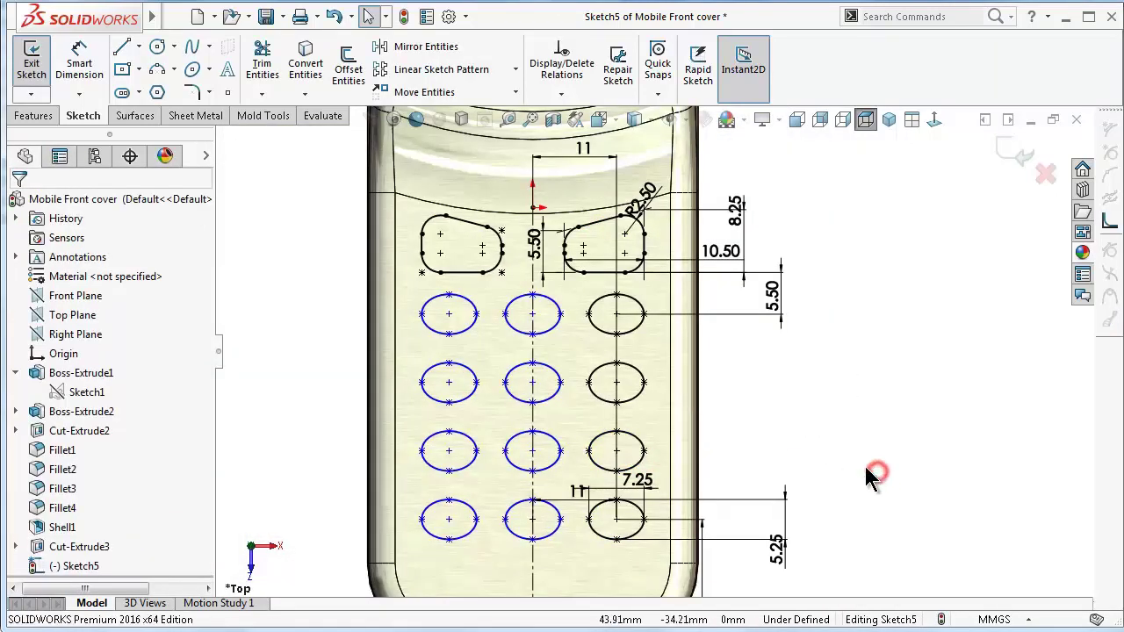
click(562, 94)
click(561, 156)
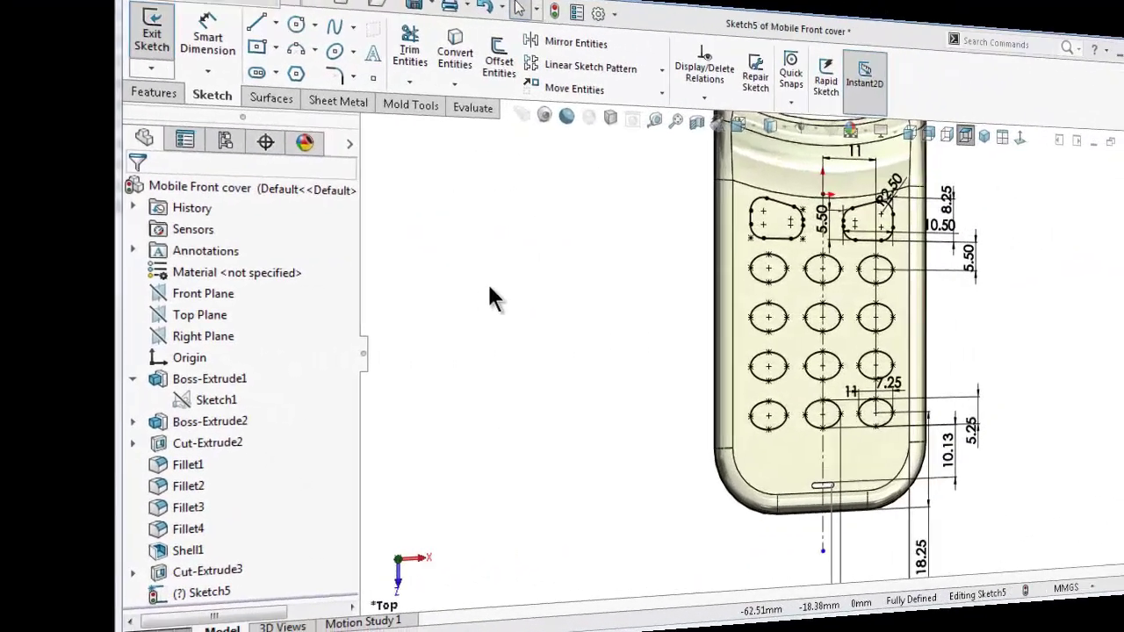
Cut the keypad ellipses and the two four-sided key profiles out of the cover with a Through All extruded cut.
click(34, 116)
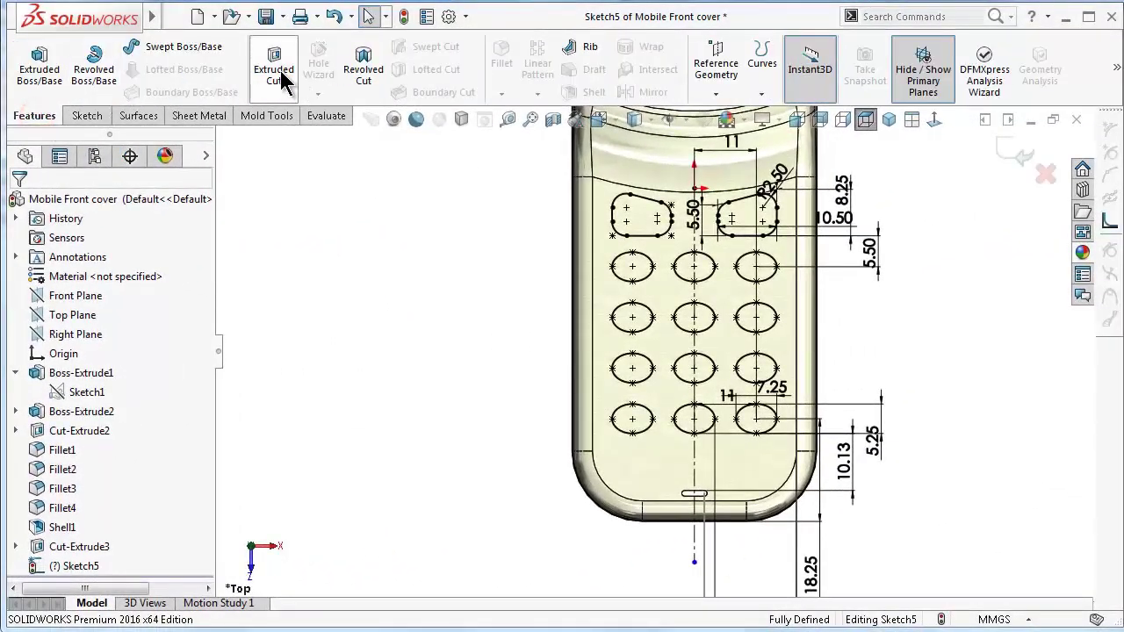
click(273, 70)
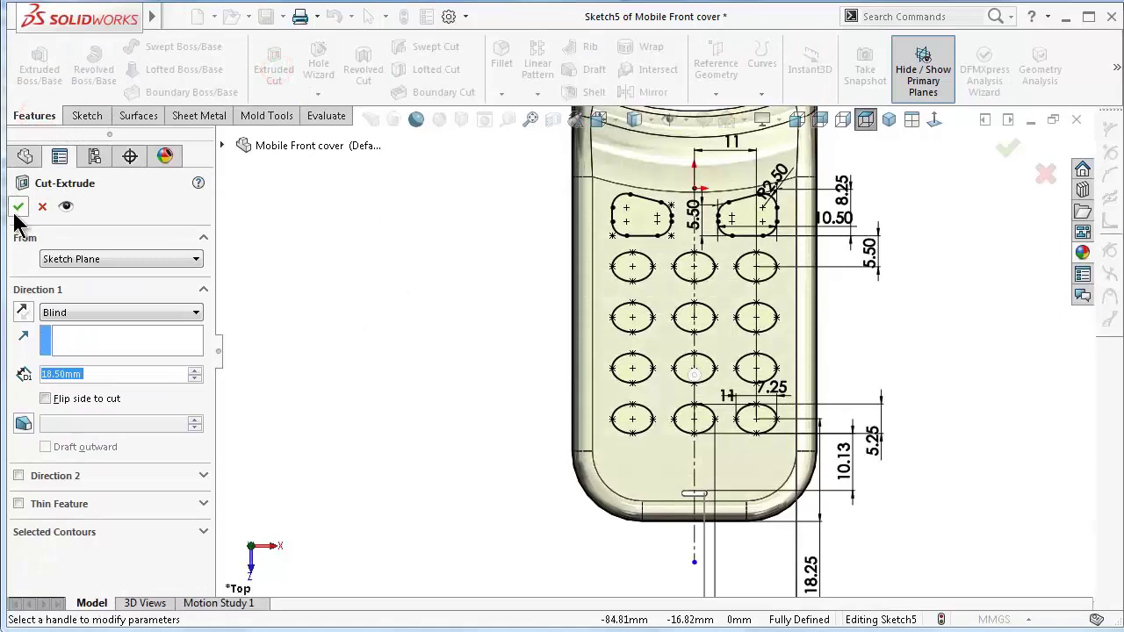
click(95, 313)
click(88, 340)
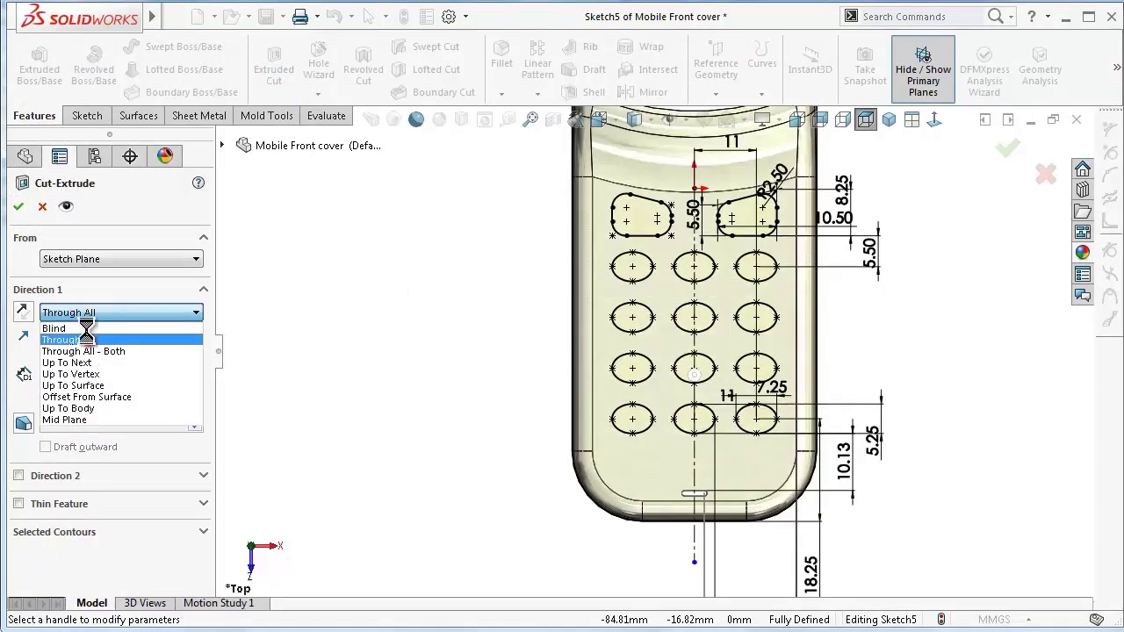
click(18, 206)
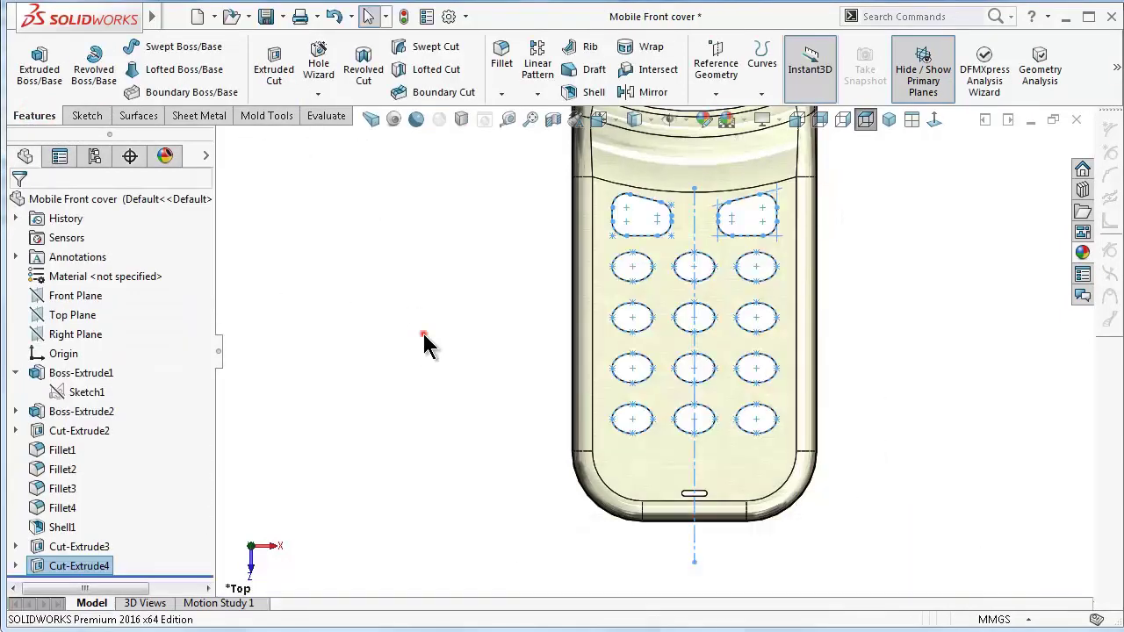
click(424, 334)
click(493, 335)
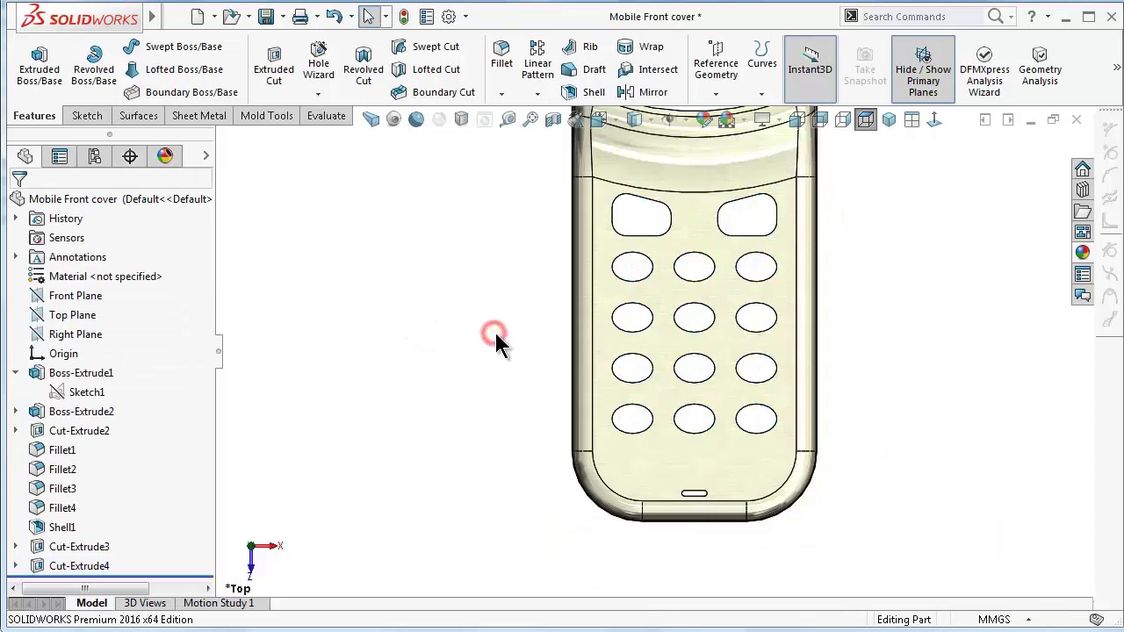
middle_drag(878, 378, 921, 409)
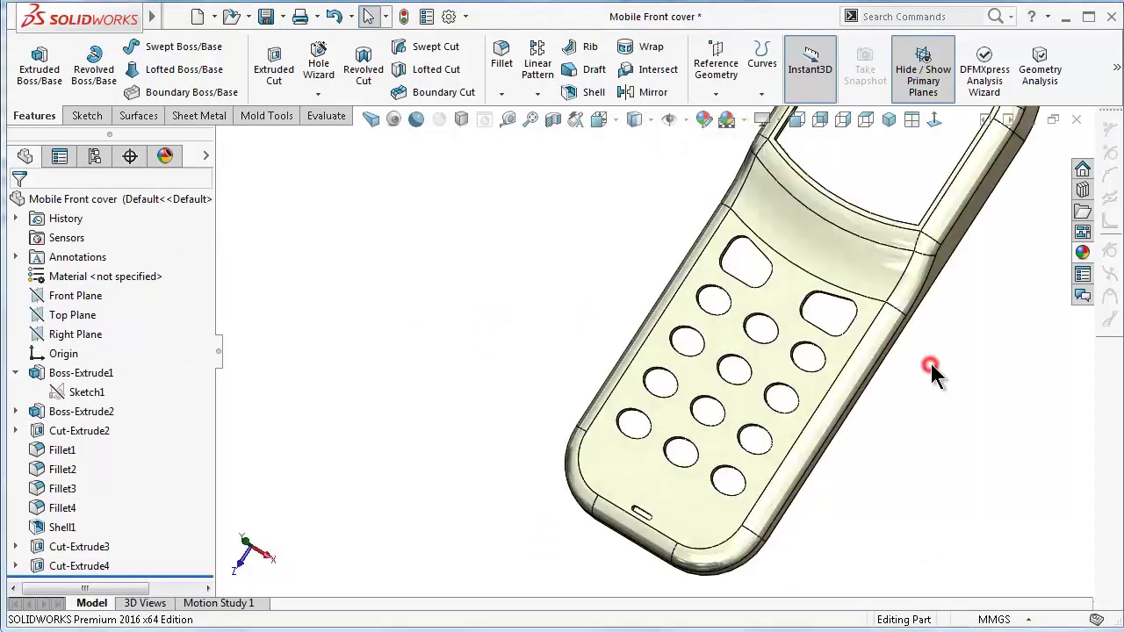
middle_drag(933, 369, 936, 381)
key(shift+Down)
key(shift+Down)
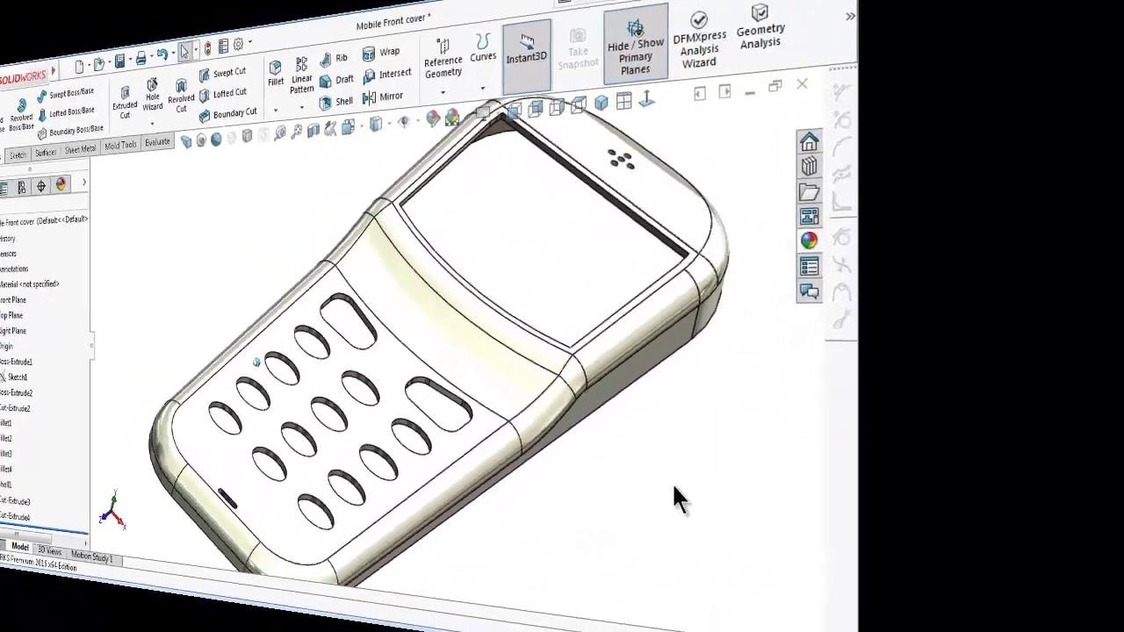
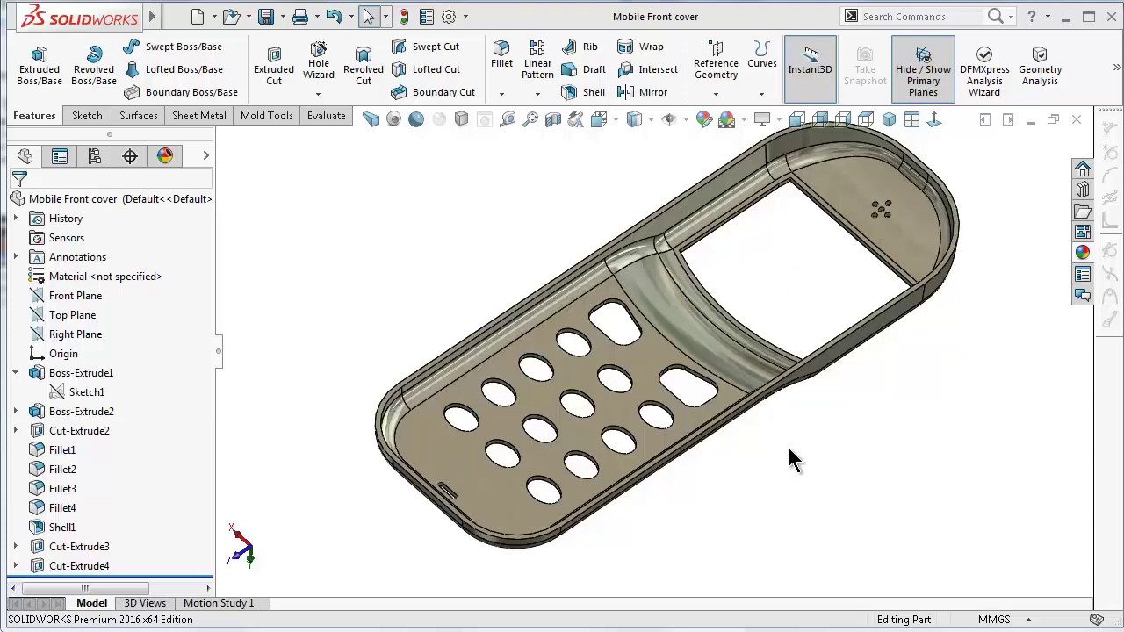
Show Sketch4, the sketch behind the small round speaker-hole cut Cut-Extrude3.
scroll(866, 221, down, 3)
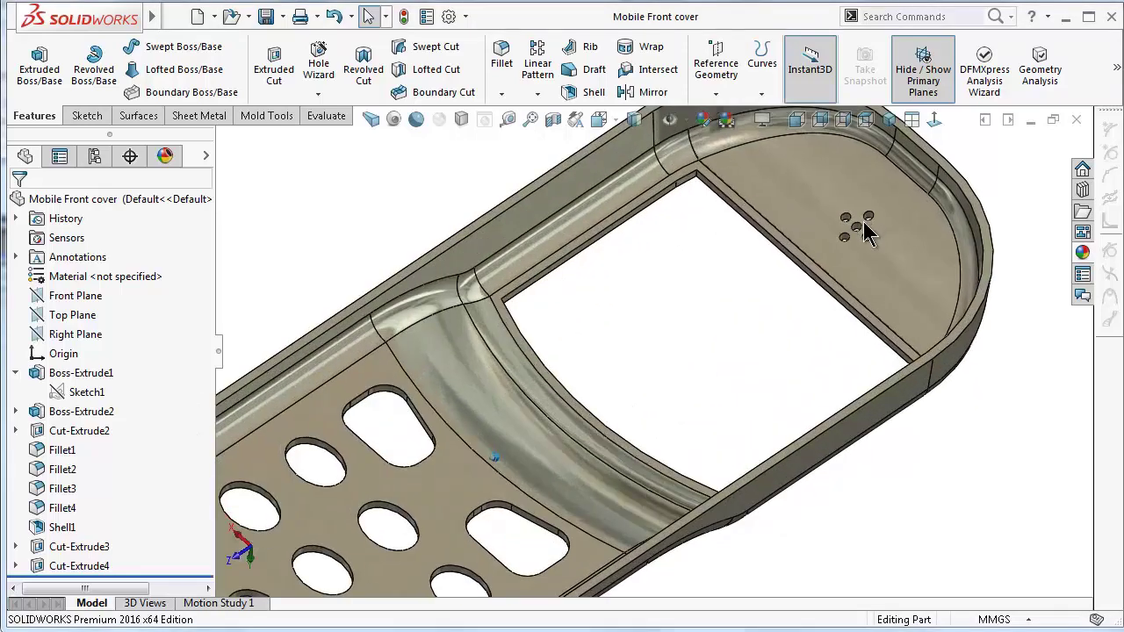
scroll(864, 225, down, 4)
click(743, 257)
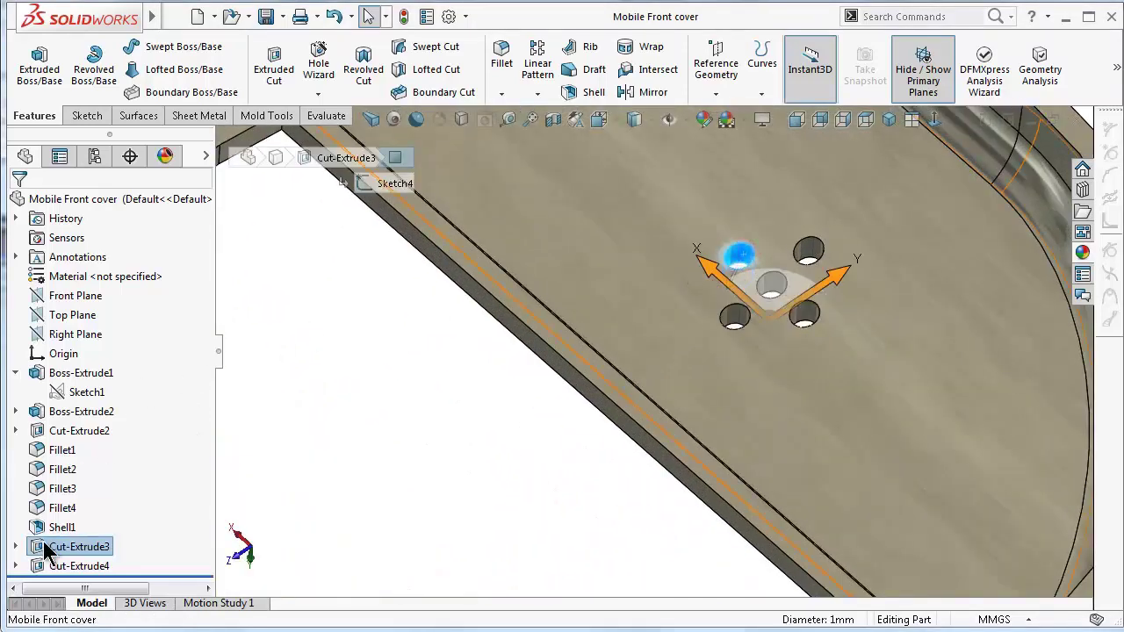
click(17, 547)
click(77, 567)
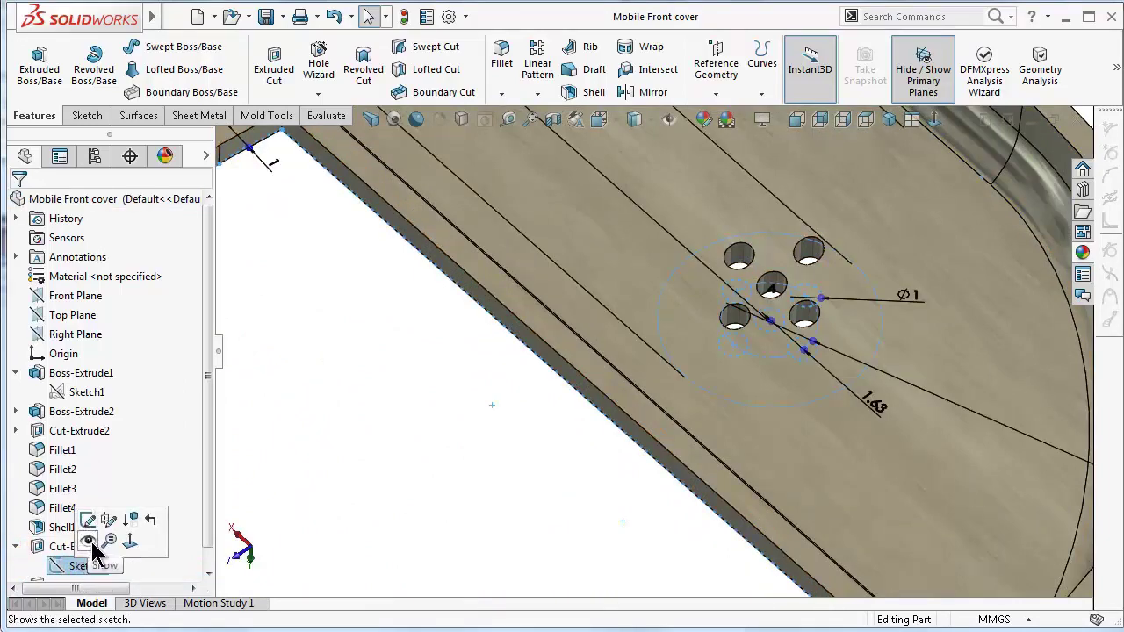
click(89, 541)
Edit Sketch4 and set the small slot's distance from the cover's bottom edge to 7.5 mm.
scroll(600, 404, up, 6)
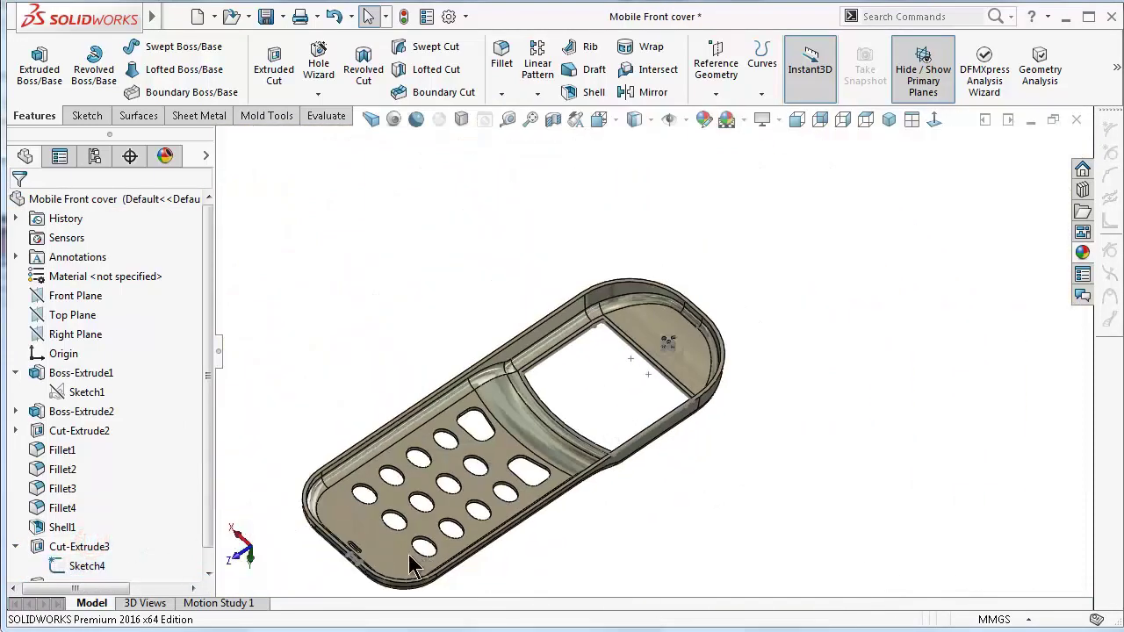
scroll(526, 411, down, 10)
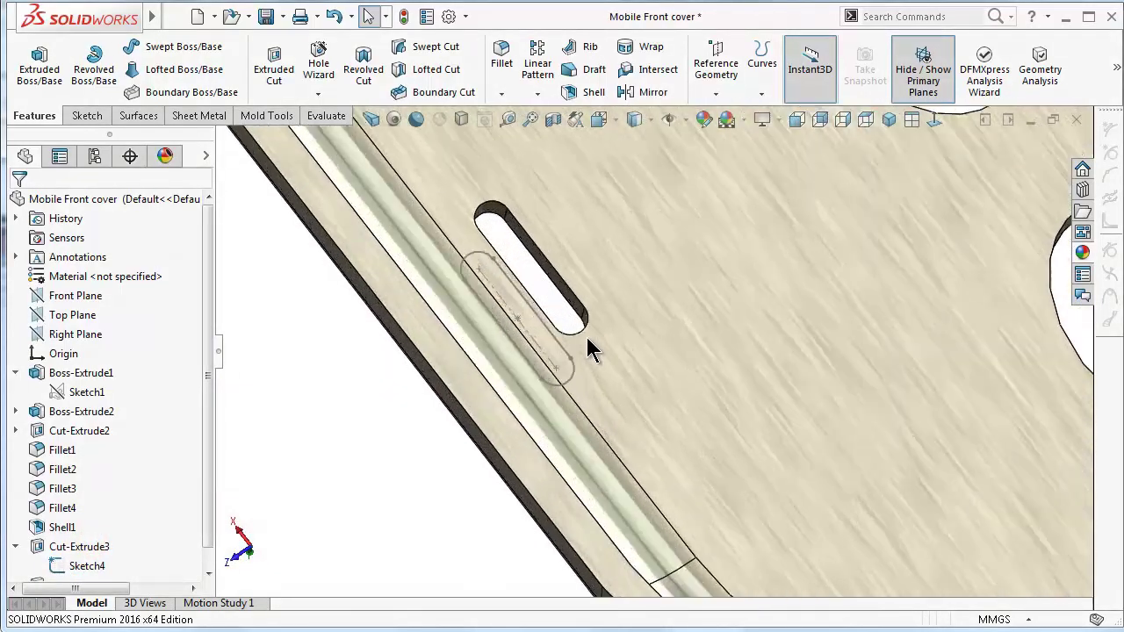
click(568, 378)
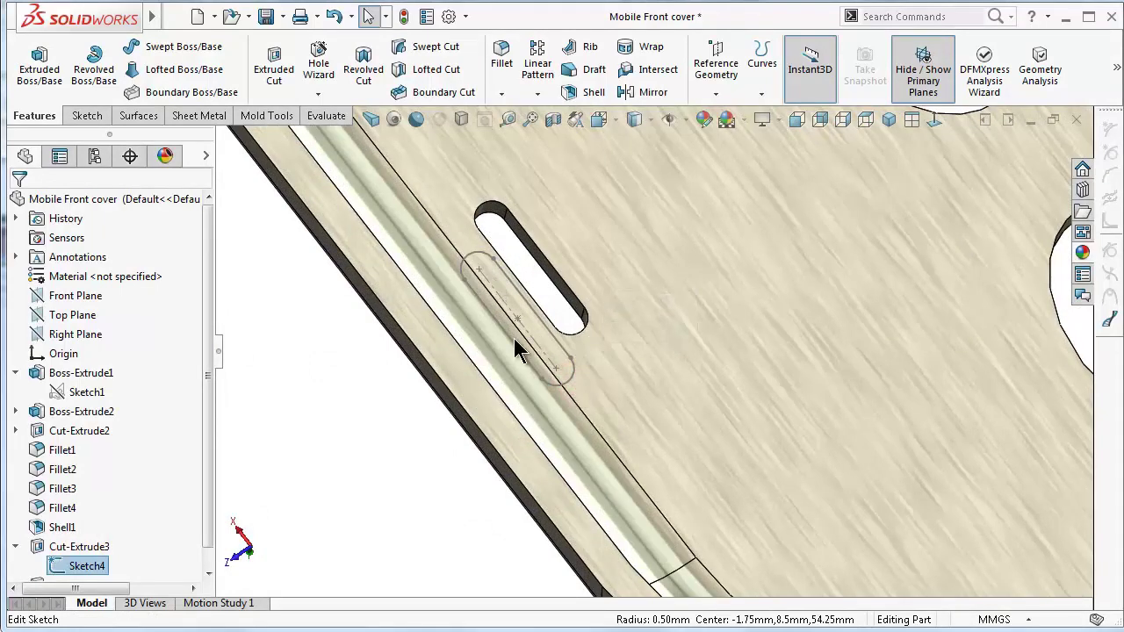
click(572, 371)
click(621, 298)
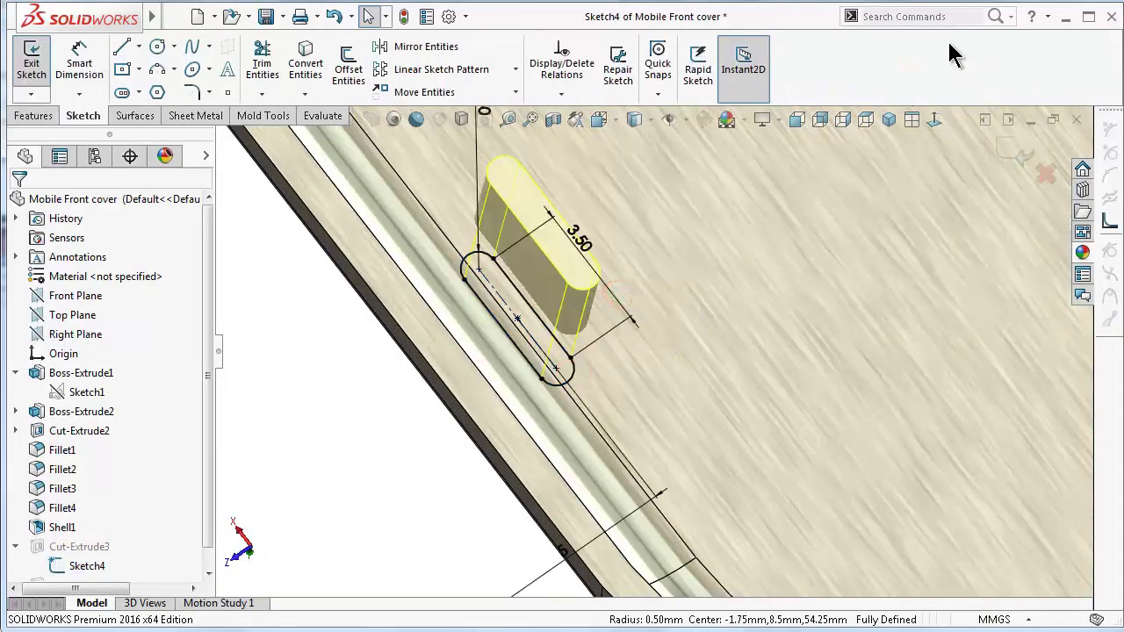
click(934, 119)
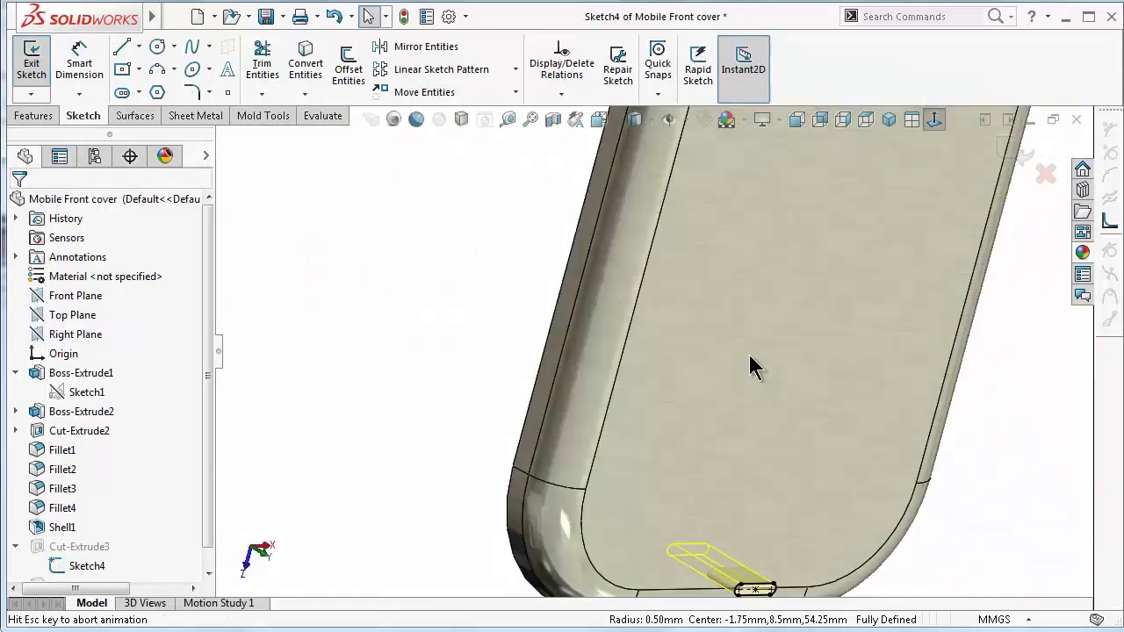
scroll(603, 509, down, 6)
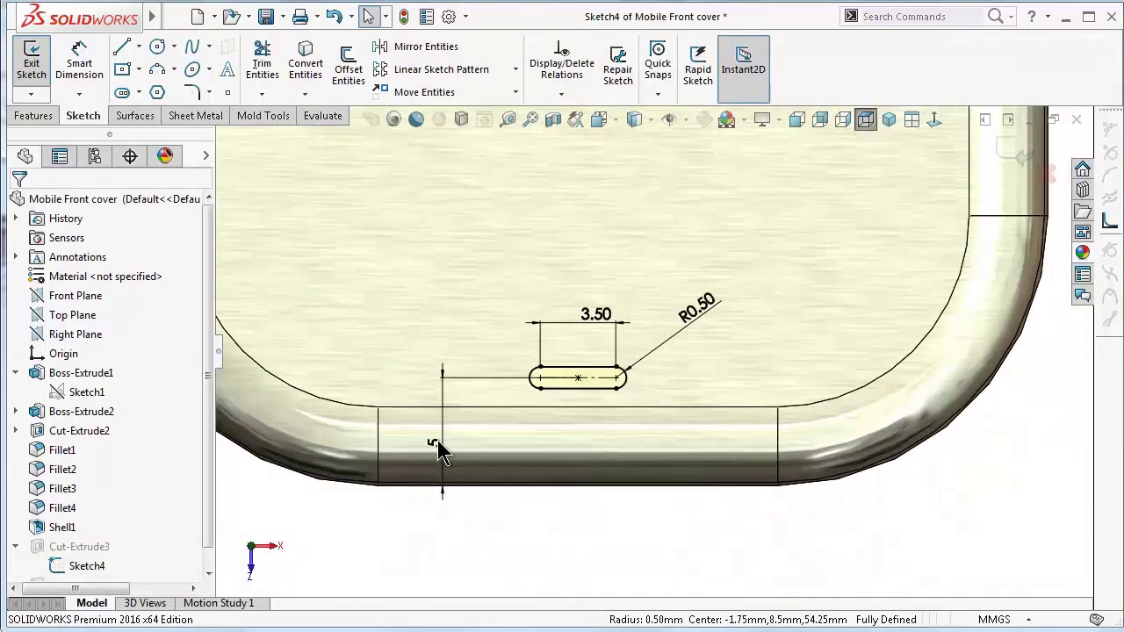
double_click(437, 444)
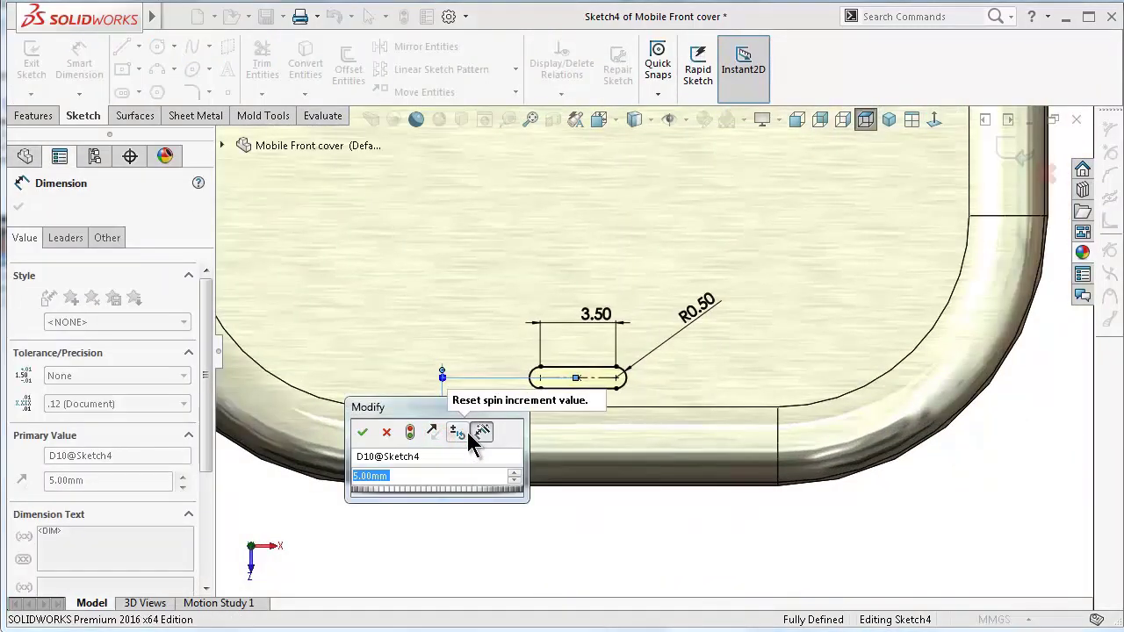
text(7.5)
key(Return)
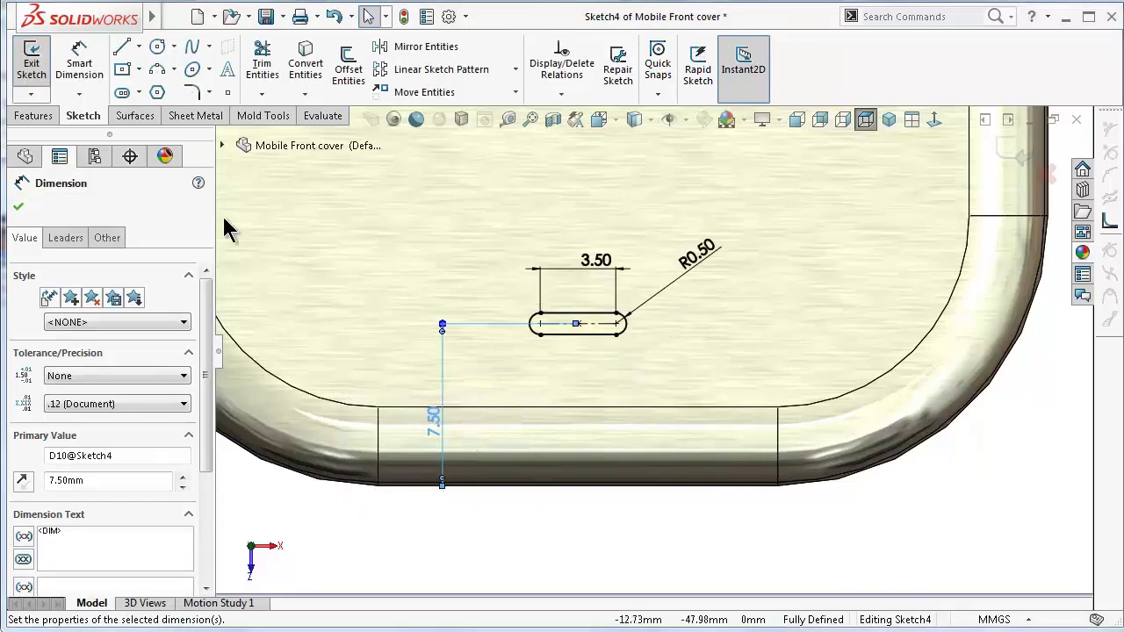
Draw a circle of about 3.9 mm radius centred on the midpoint of the small slot.
click(158, 49)
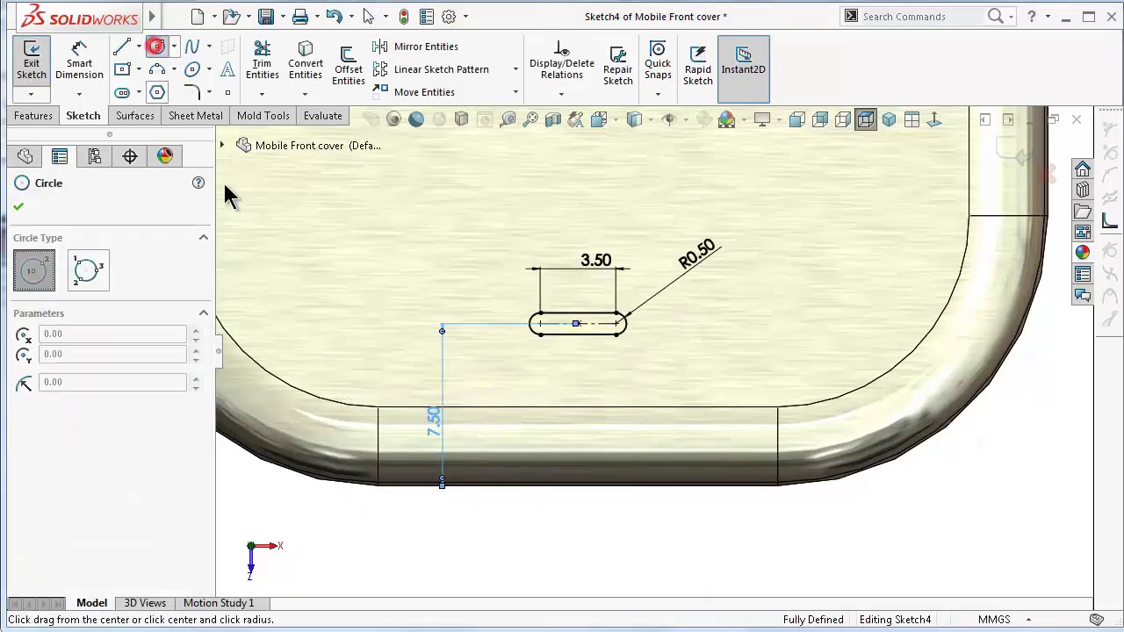
click(577, 323)
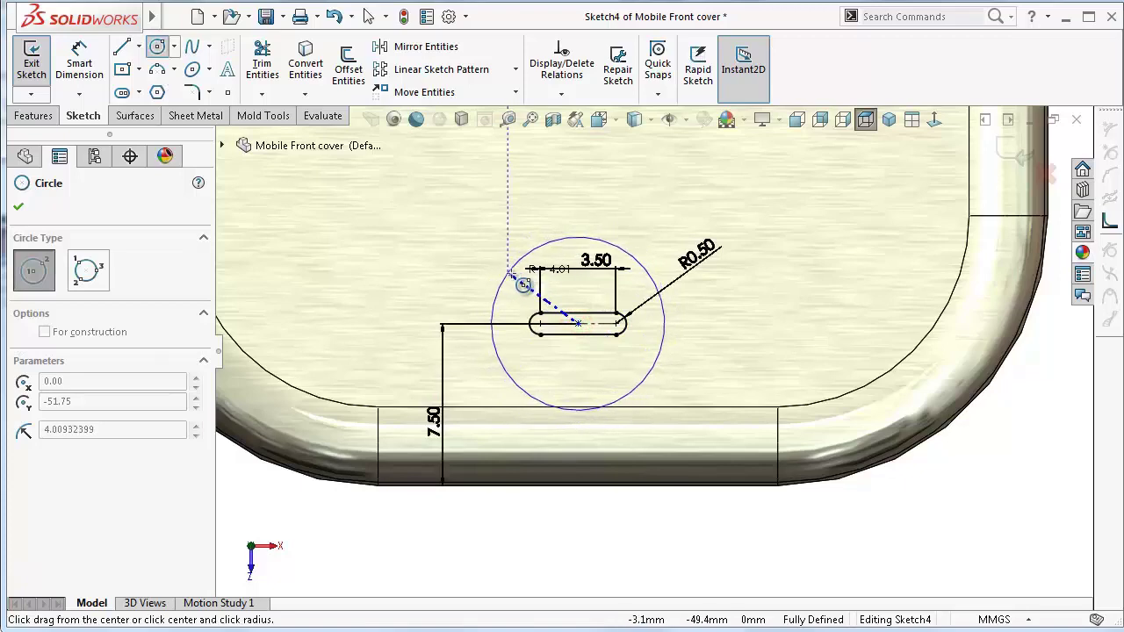
click(523, 286)
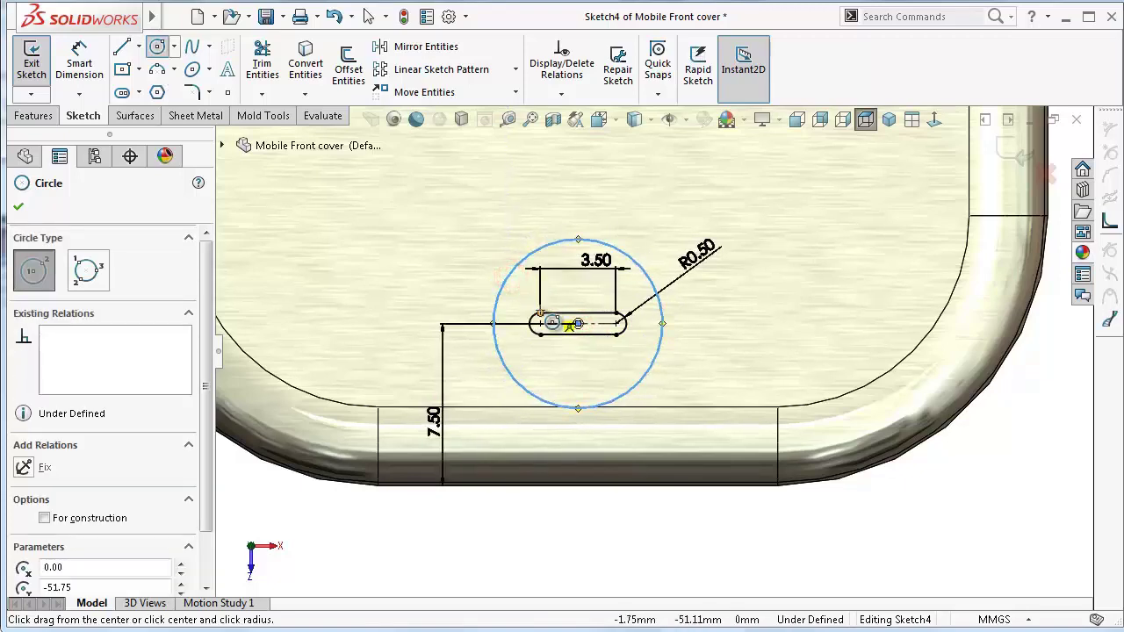
scroll(551, 326, down, 2)
scroll(553, 329, up, 2)
scroll(729, 474, up, 1)
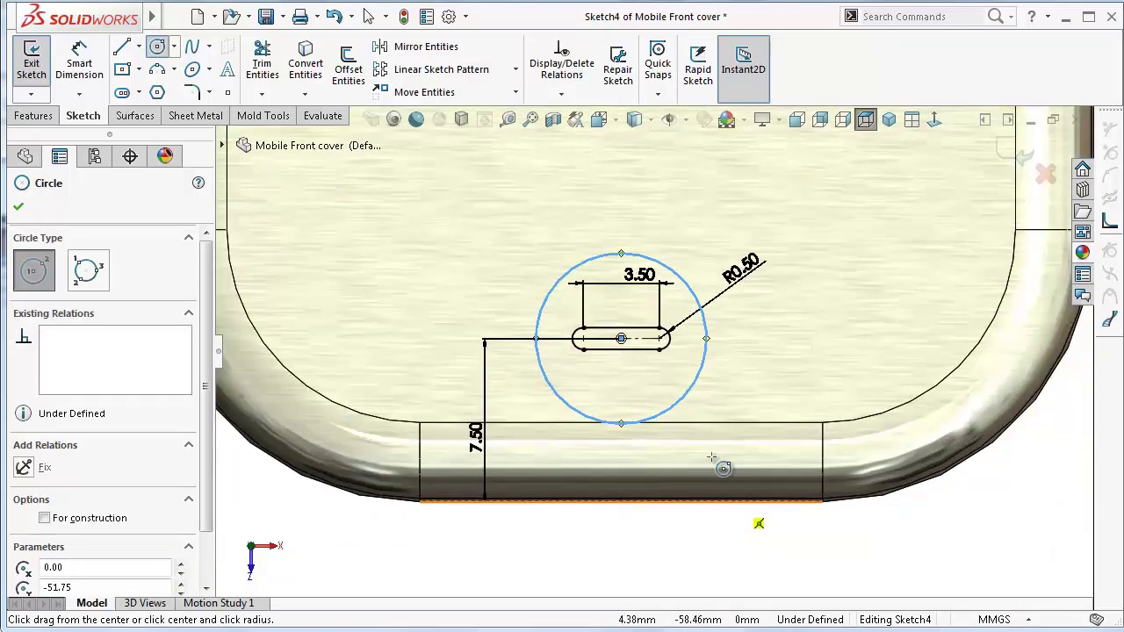
key(Escape)
Make the circle around the slot tangent to the straight inner edge of the cover's bottom fillet.
click(684, 396)
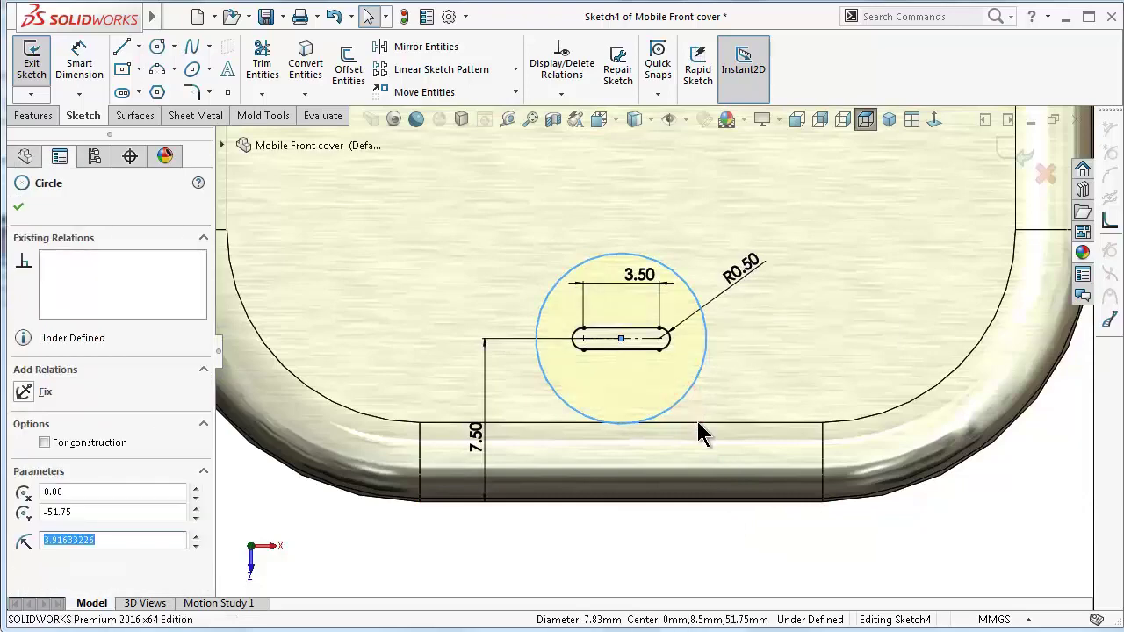
ctrl+click(702, 428)
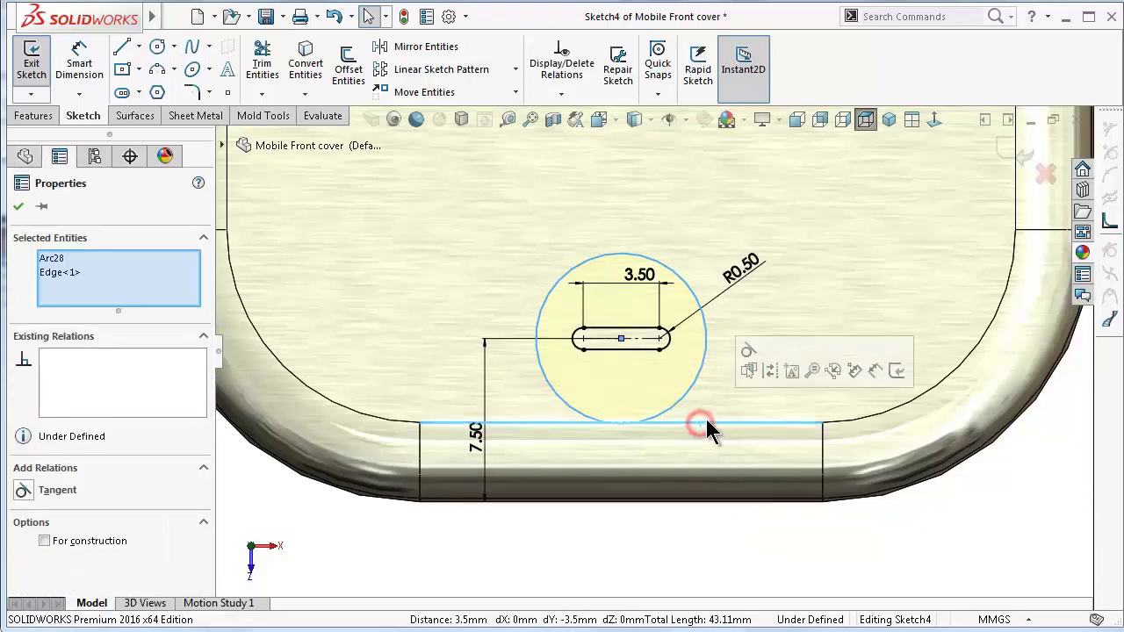
click(746, 353)
click(949, 527)
Turn the circle around the slot into construction geometry and finish editing the sketch.
scroll(790, 325, up, 3)
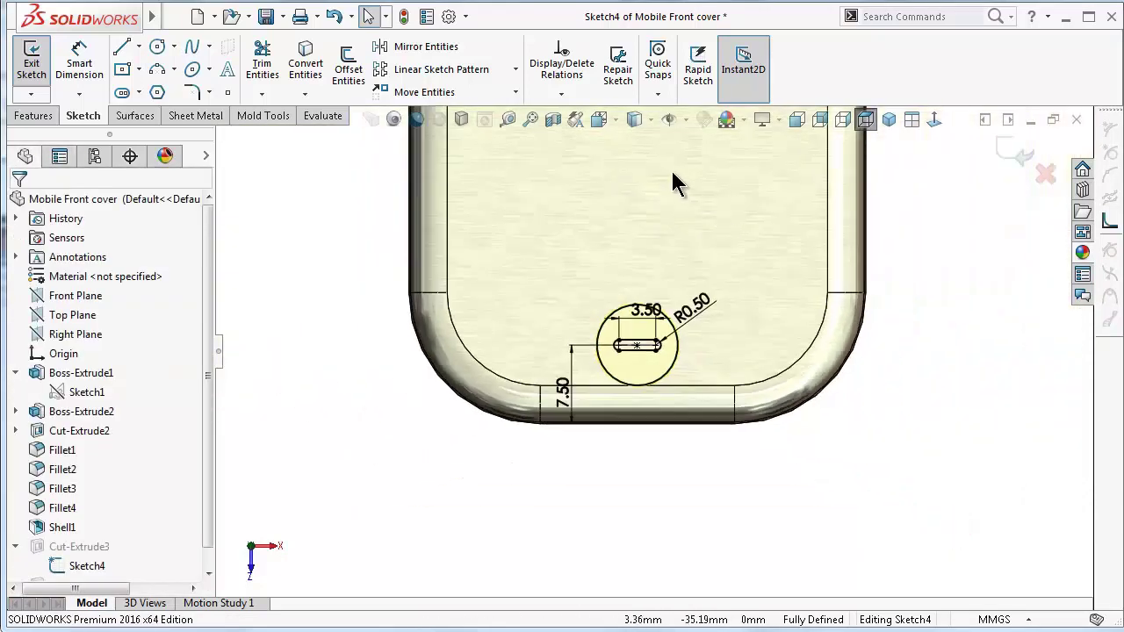
scroll(669, 172, up, 2)
scroll(658, 317, down, 2)
scroll(669, 219, up, 5)
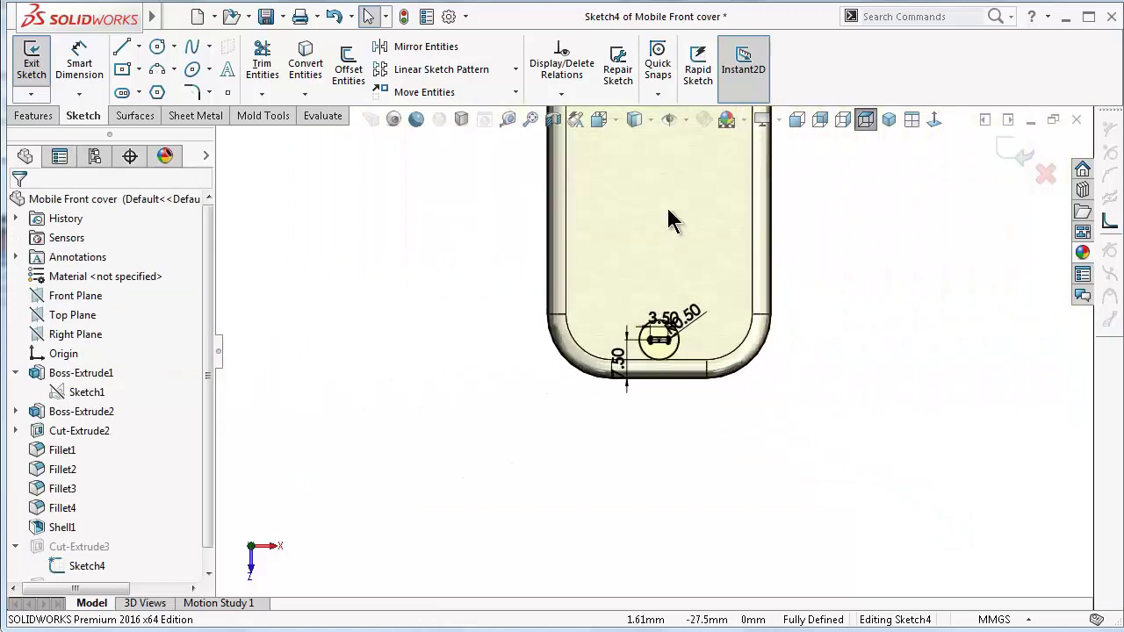
scroll(658, 206, down, 5)
scroll(670, 384, up, 3)
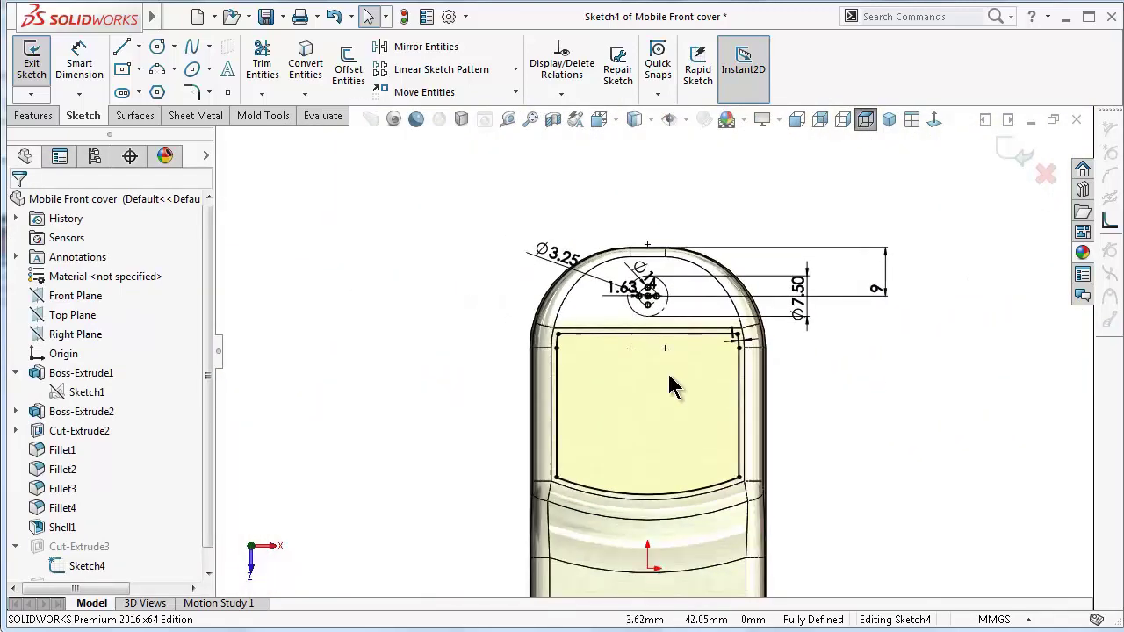
scroll(465, 571, up, 2)
scroll(637, 553, down, 6)
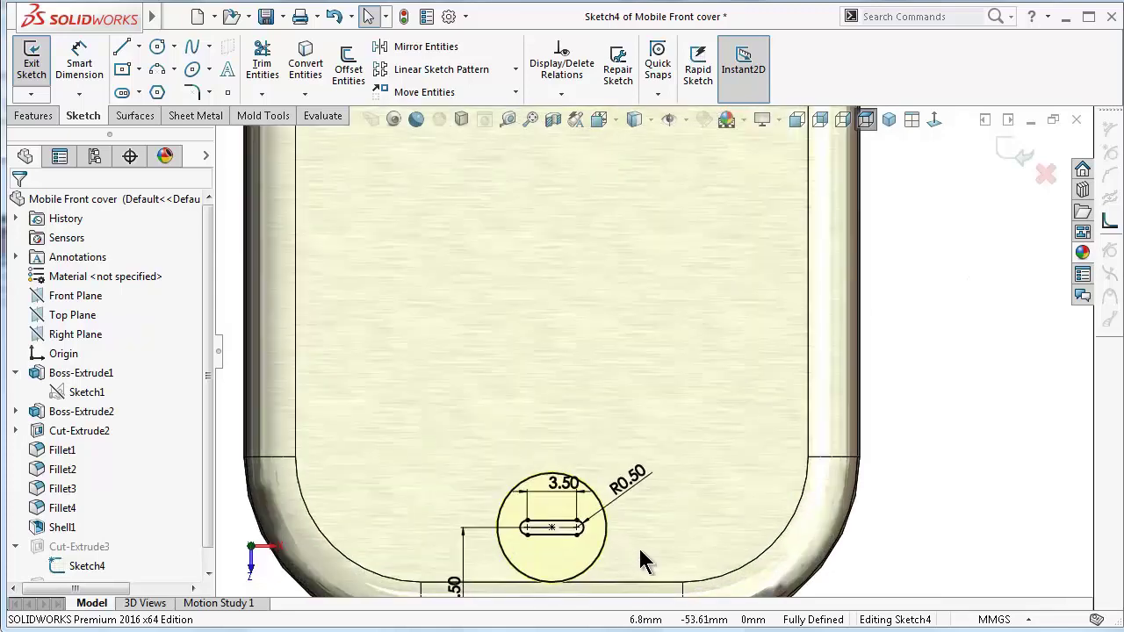
click(580, 524)
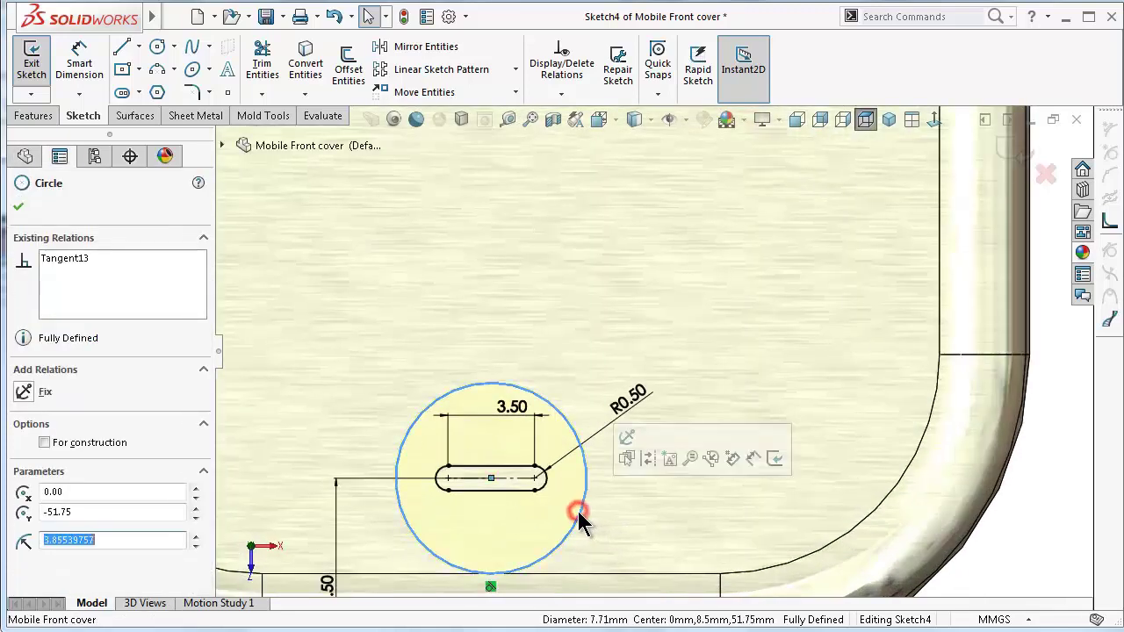
click(646, 457)
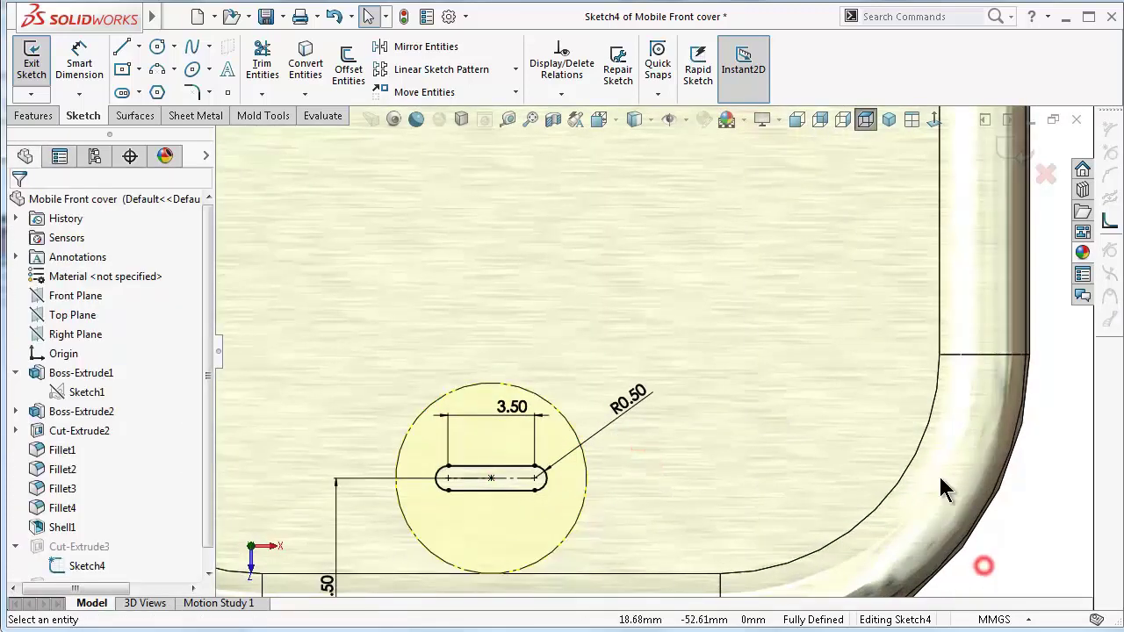
click(1021, 160)
Start a sketch on the cover's back rim face, view it face-on, and convert the construction circle around the speaker holes into it.
click(604, 290)
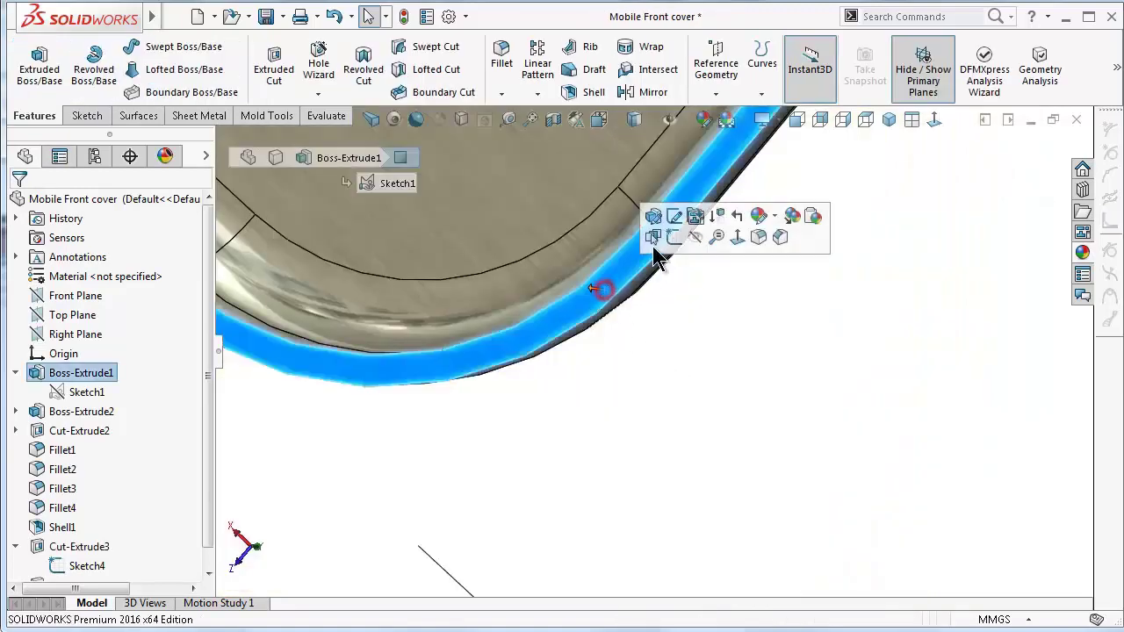
click(673, 233)
click(935, 119)
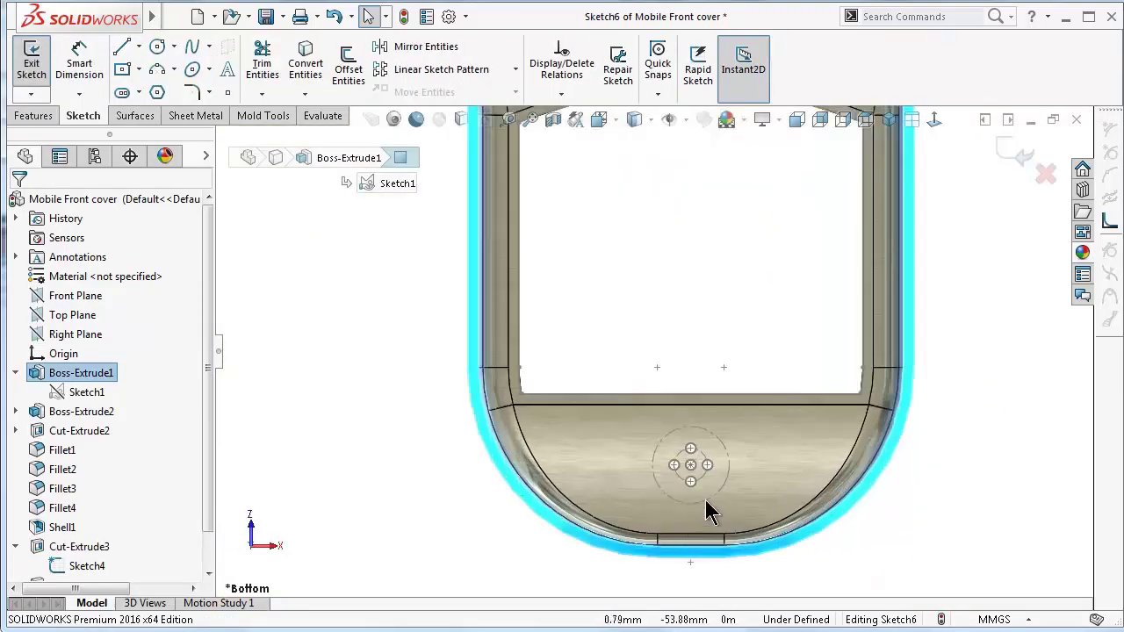
click(711, 464)
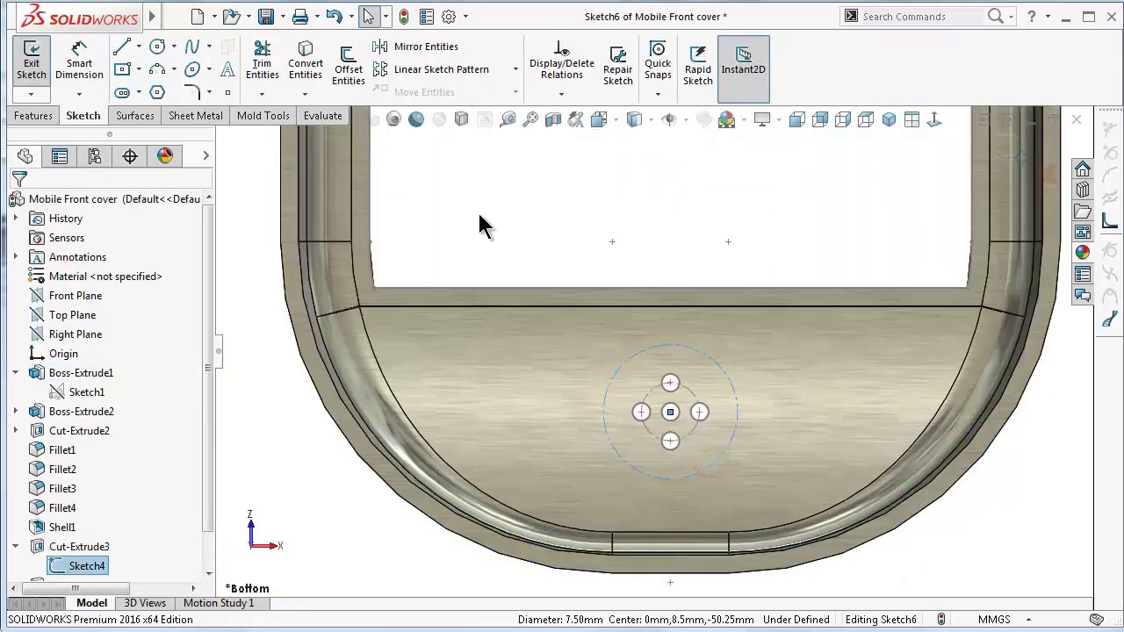
click(309, 72)
Convert the construction circle around the small slot into the rim-face sketch.
scroll(718, 166, up, 3)
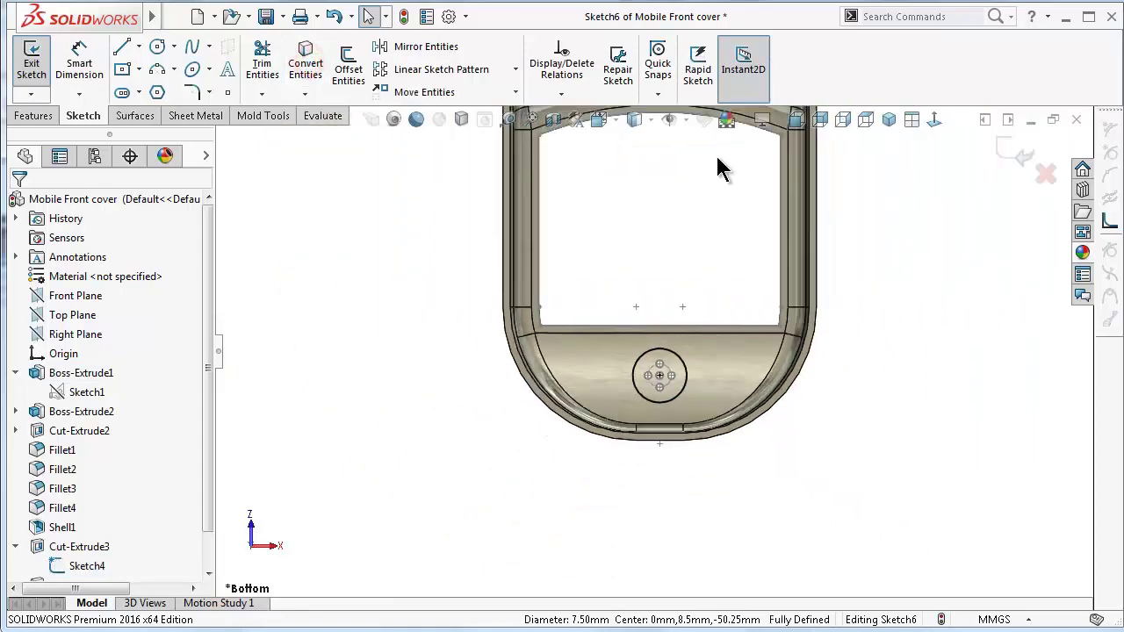
scroll(677, 176, down, 6)
scroll(641, 200, up, 3)
scroll(644, 219, down, 4)
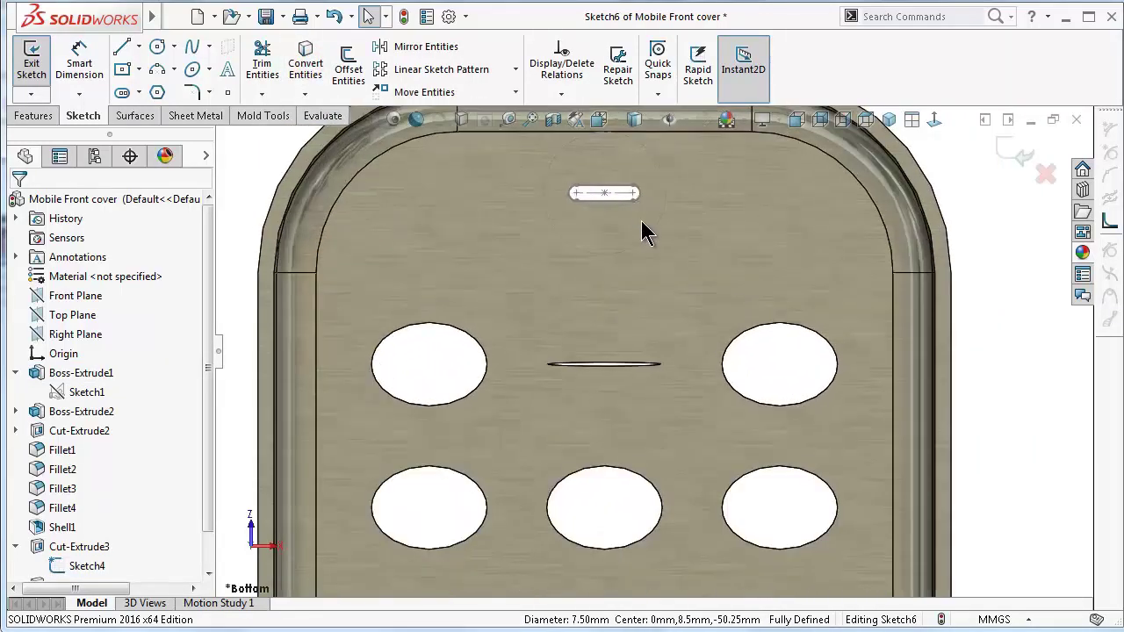
click(656, 232)
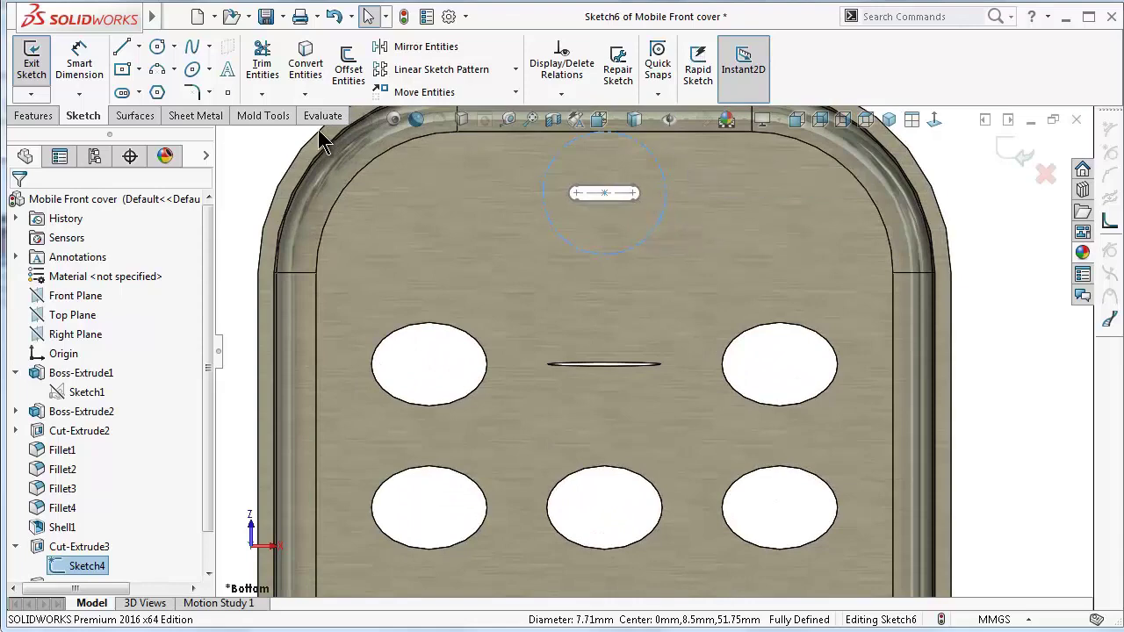
Convert the circle around the slot into the sketch and extrude it as a one-direction Thin Feature, 0.75 mm thick, reversed inward.
click(306, 65)
key(f)
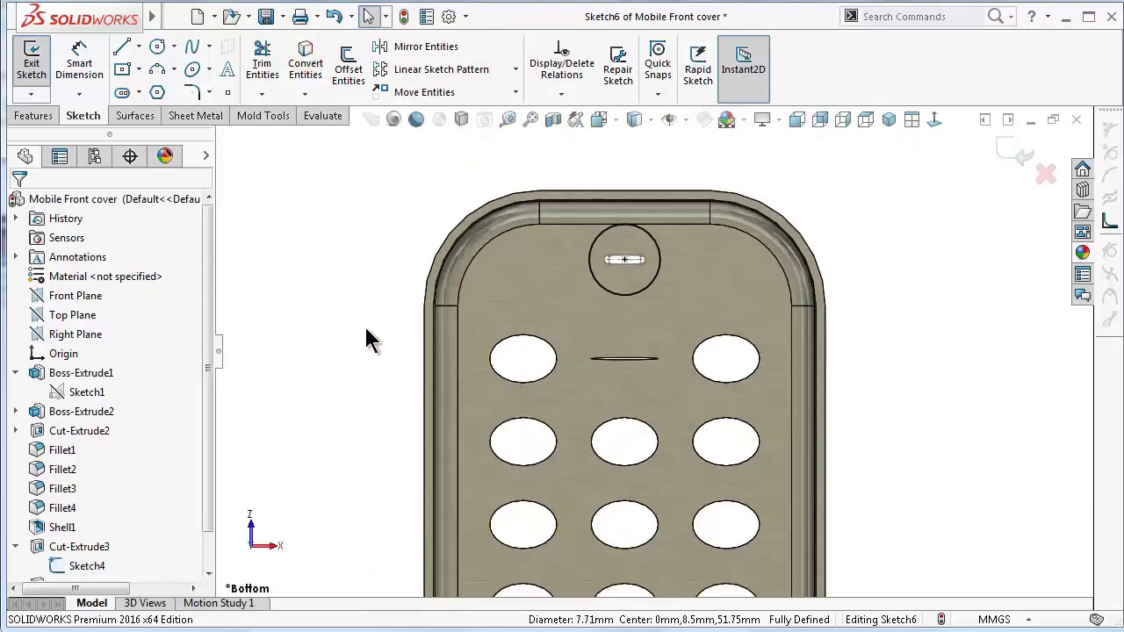
click(36, 116)
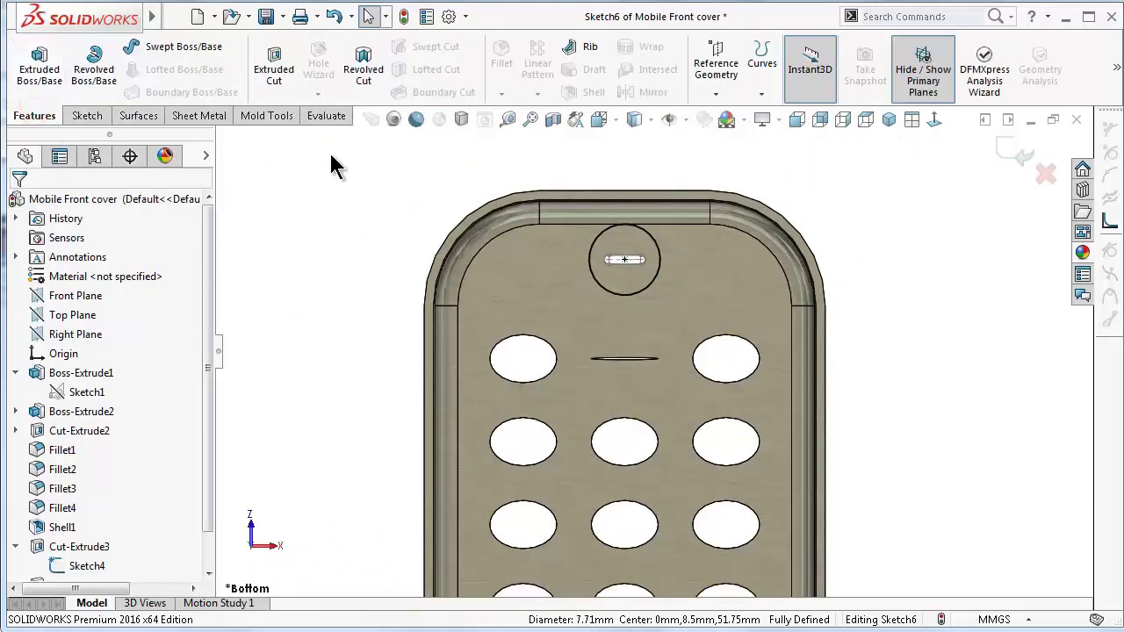
click(48, 75)
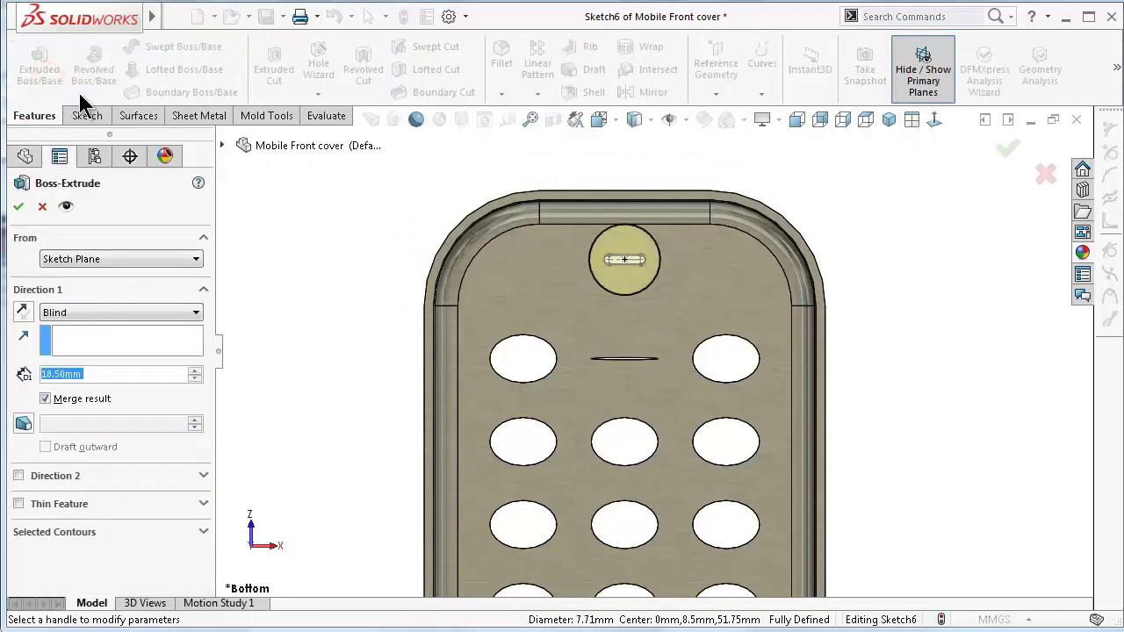
click(18, 503)
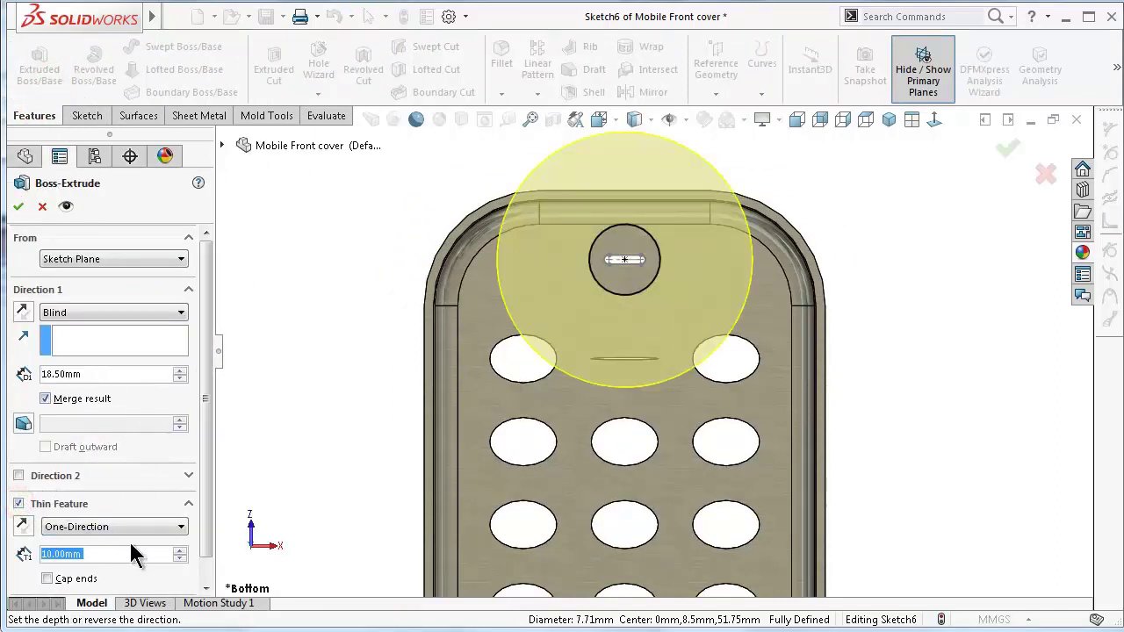
key(BackSpace)
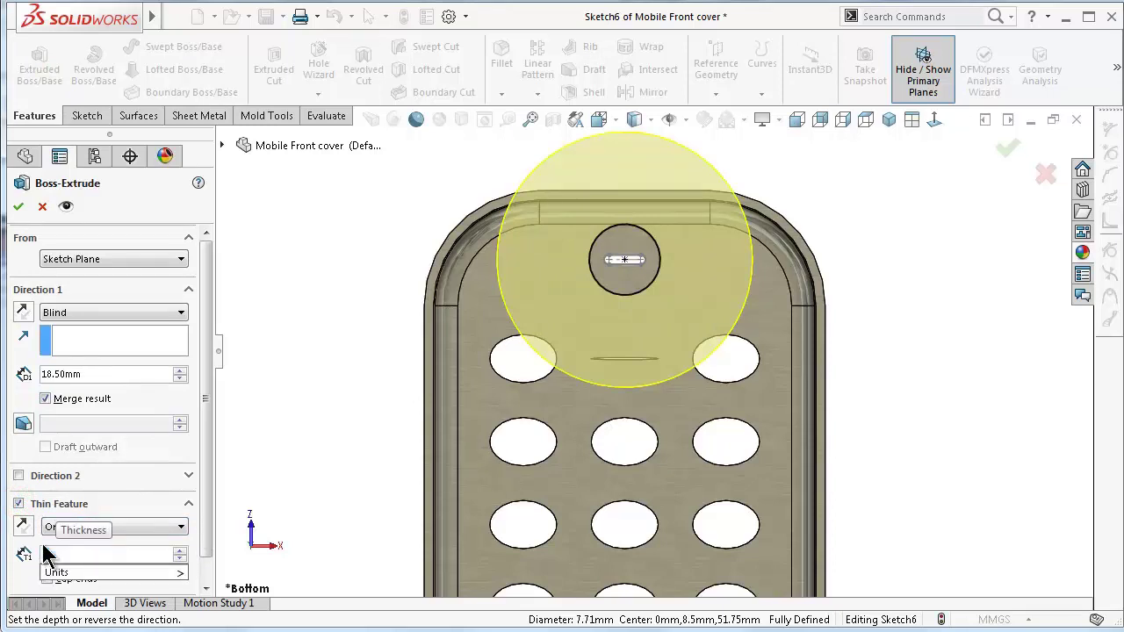
text(0.5)
key(Return)
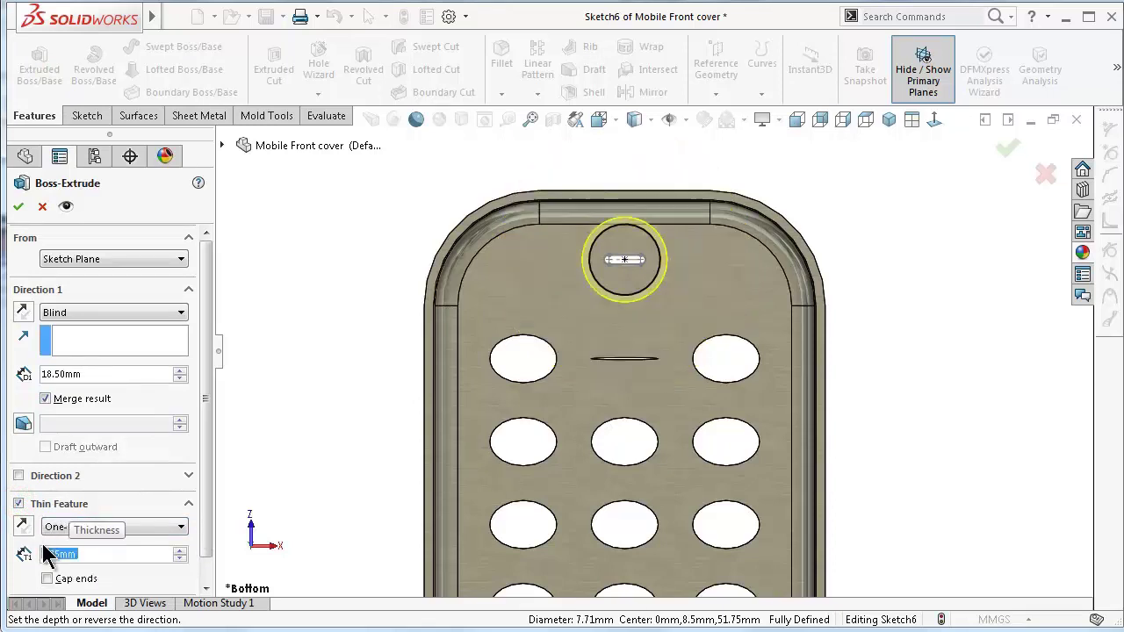
click(23, 529)
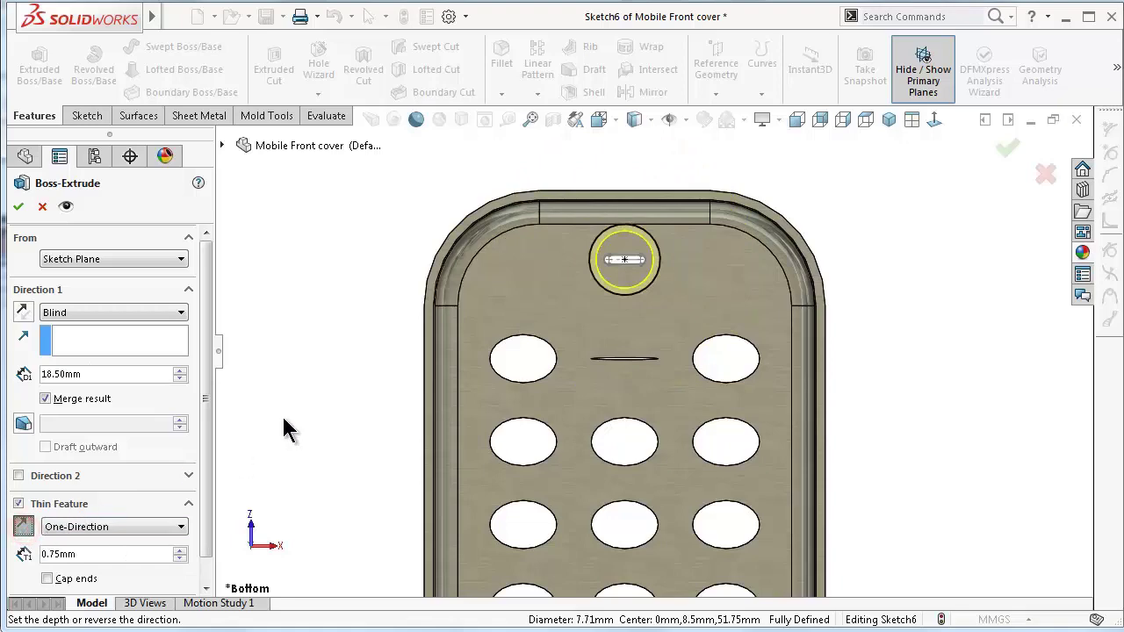
Set the thin extrusion's end condition to Up To Body and select the cover body as its limit.
scroll(918, 471, up, 4)
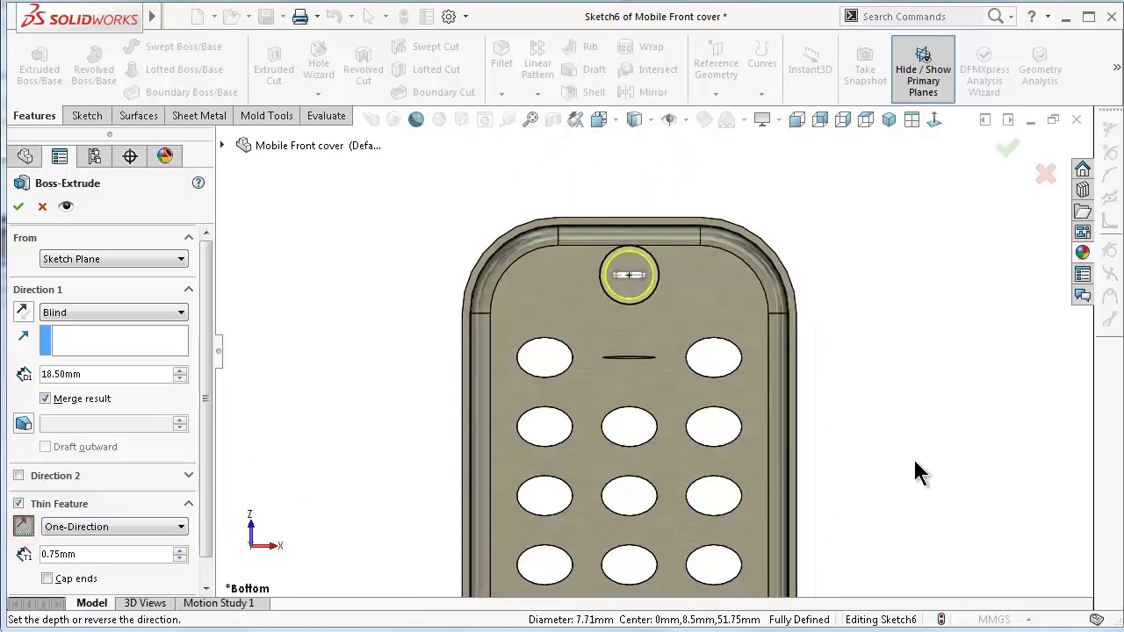
scroll(703, 575, down, 4)
scroll(617, 555, down, 4)
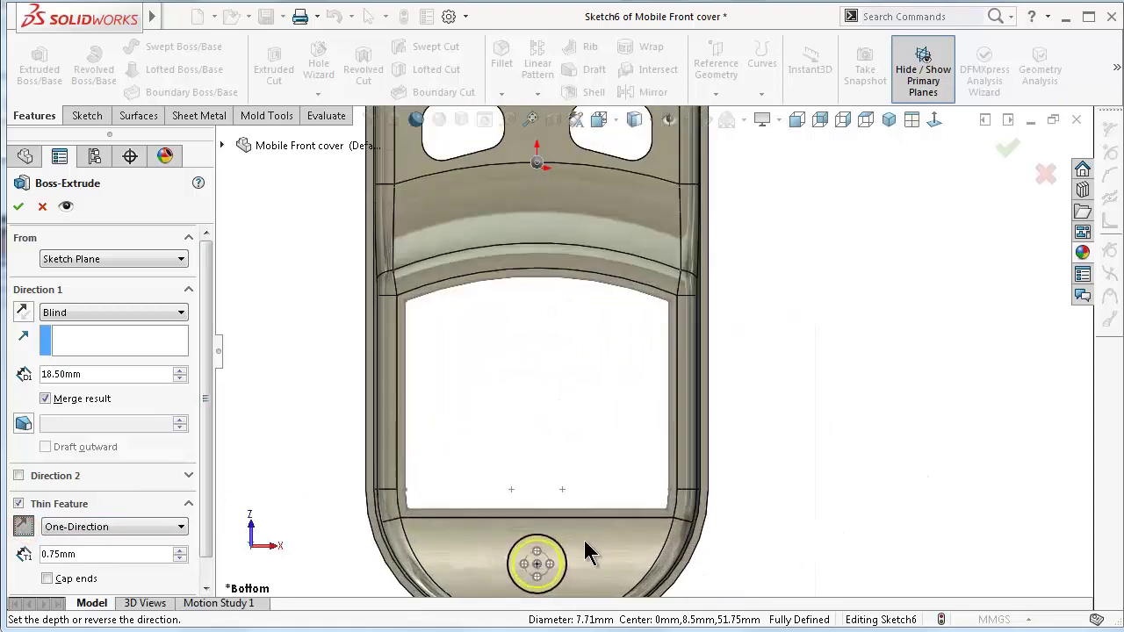
middle_drag(576, 501, 569, 489)
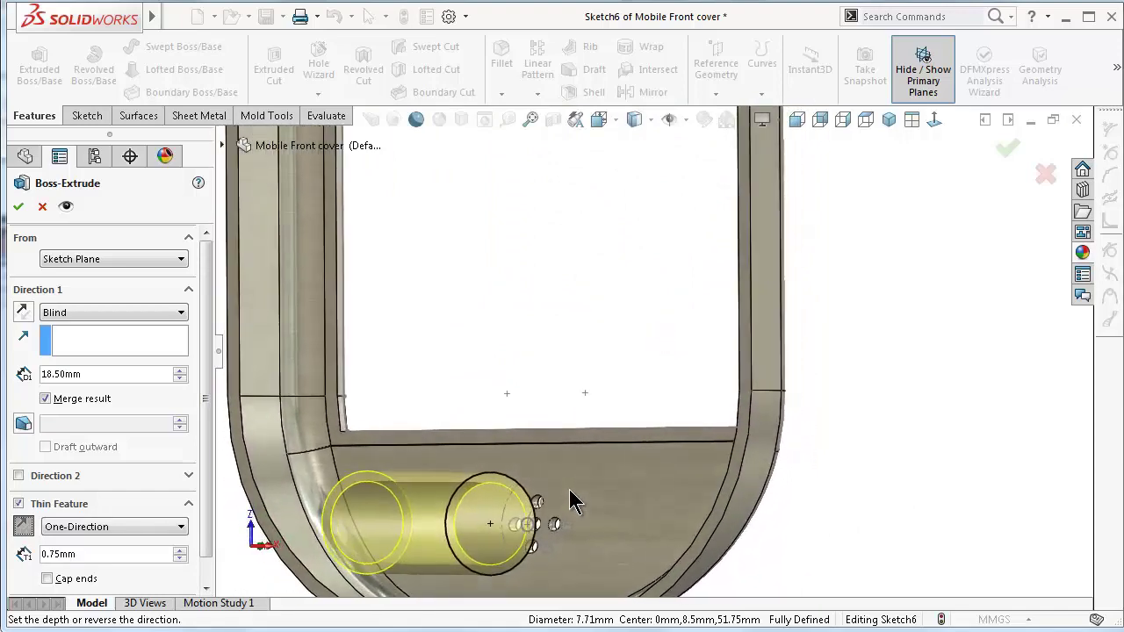
click(73, 315)
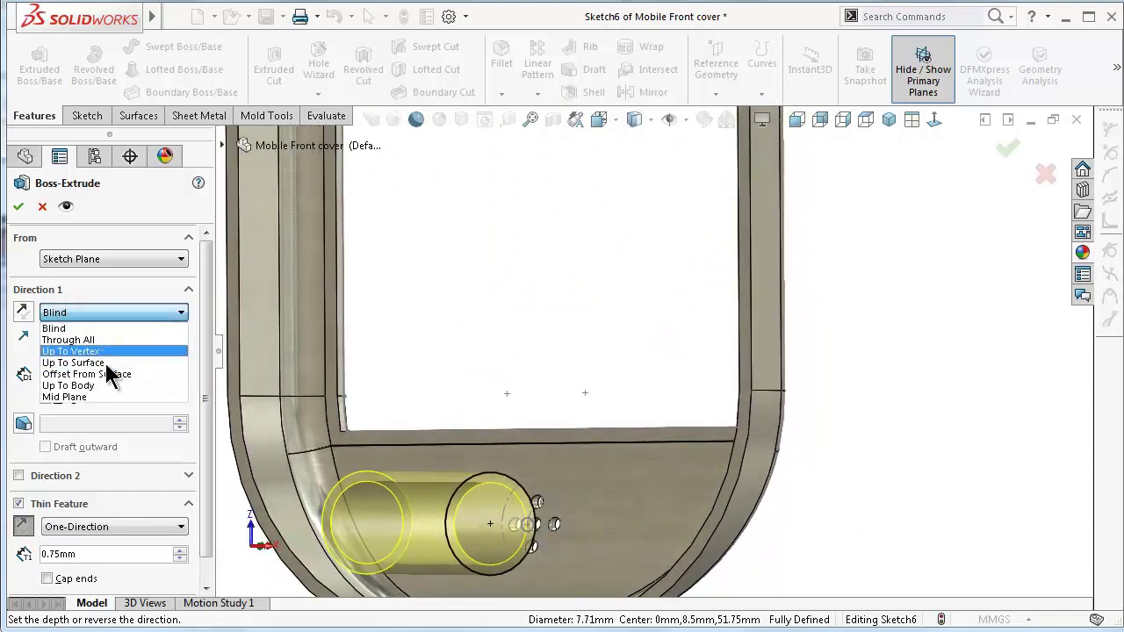
click(70, 385)
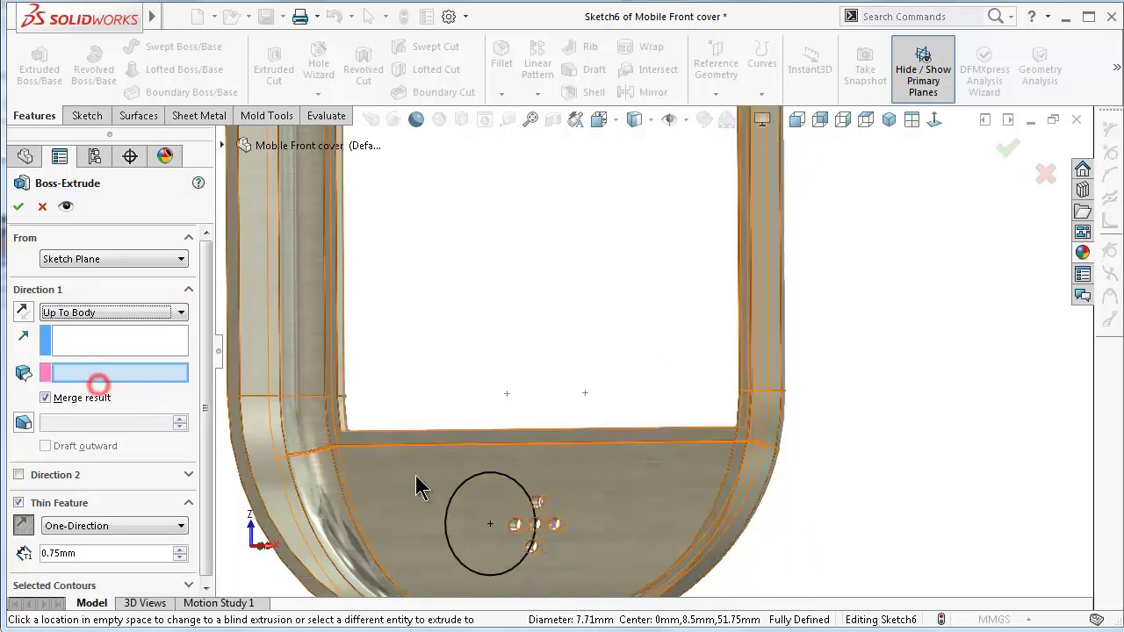
click(633, 524)
Start the thin extrusion from a 2.5 mm offset, reversed toward the cover, and accept the feature.
click(61, 262)
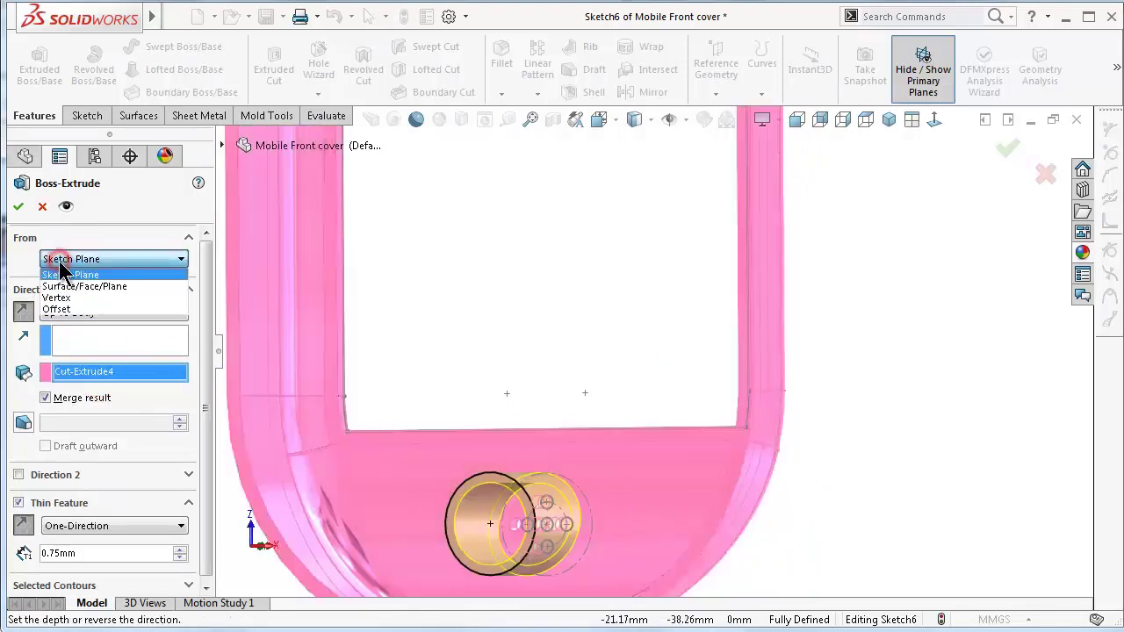
click(74, 306)
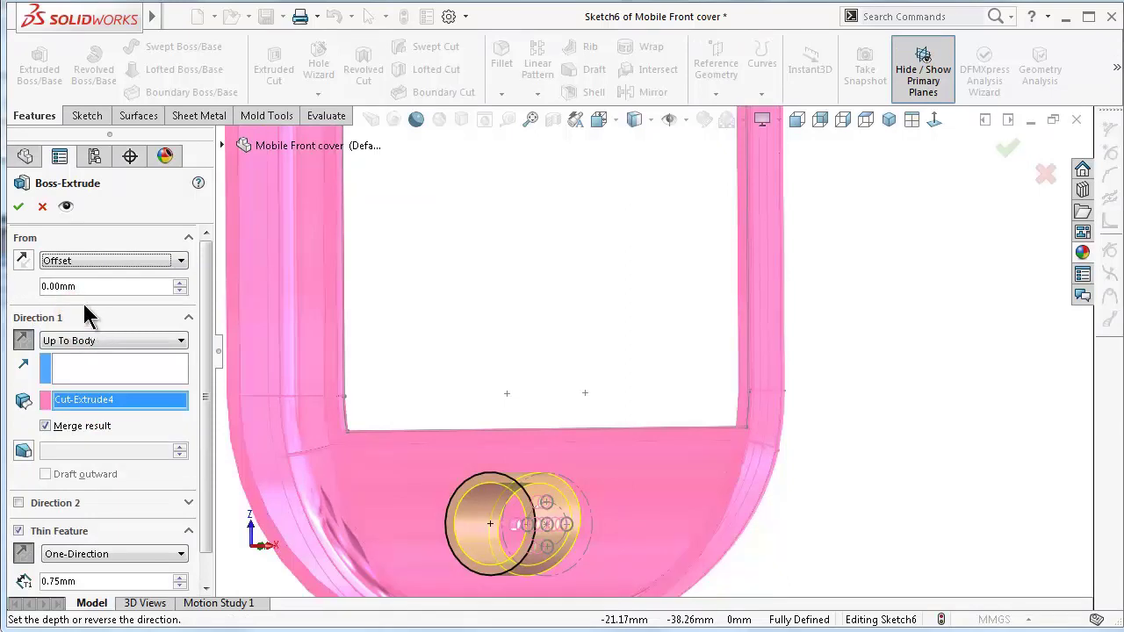
text(2.5)
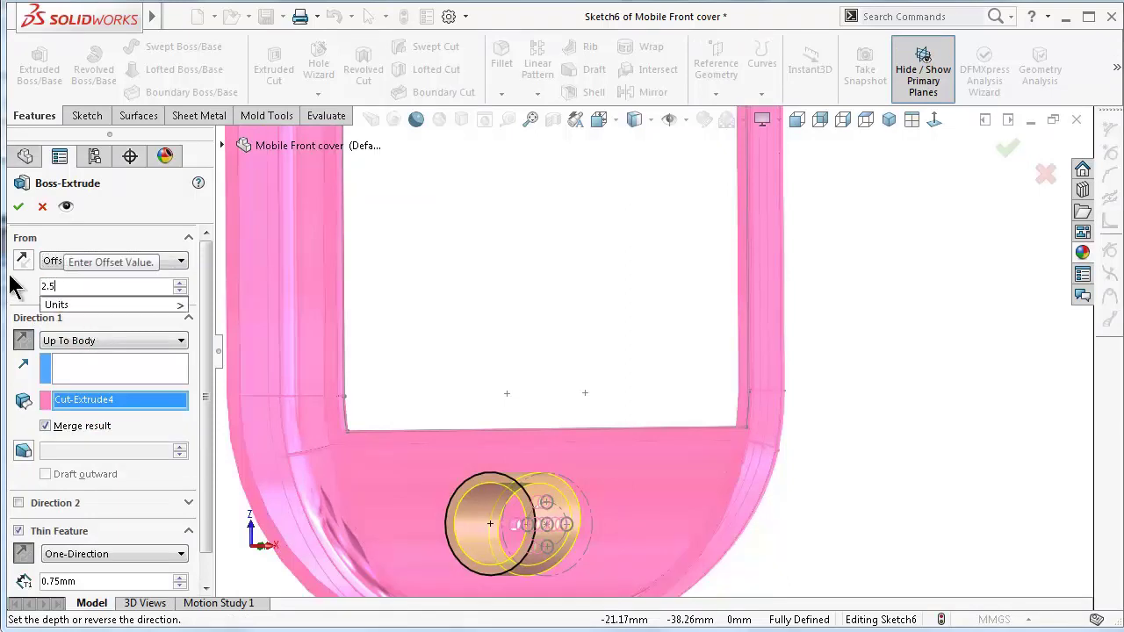
key(Return)
click(23, 261)
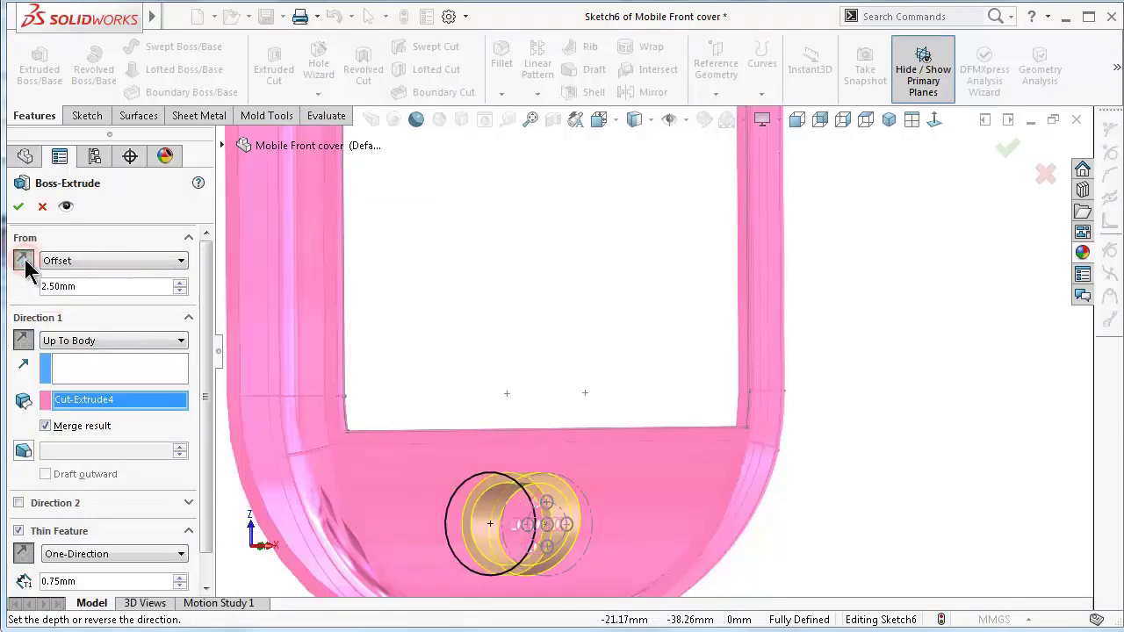
middle_drag(351, 369, 635, 310)
scroll(626, 317, down, 6)
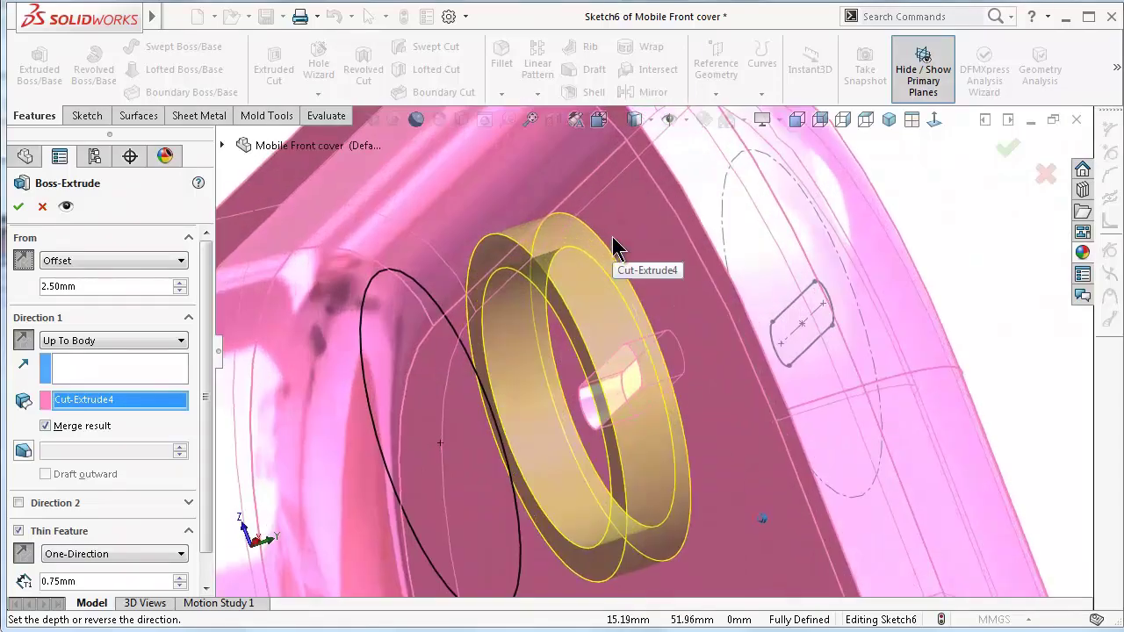
middle_drag(613, 238, 608, 239)
scroll(610, 246, up, 8)
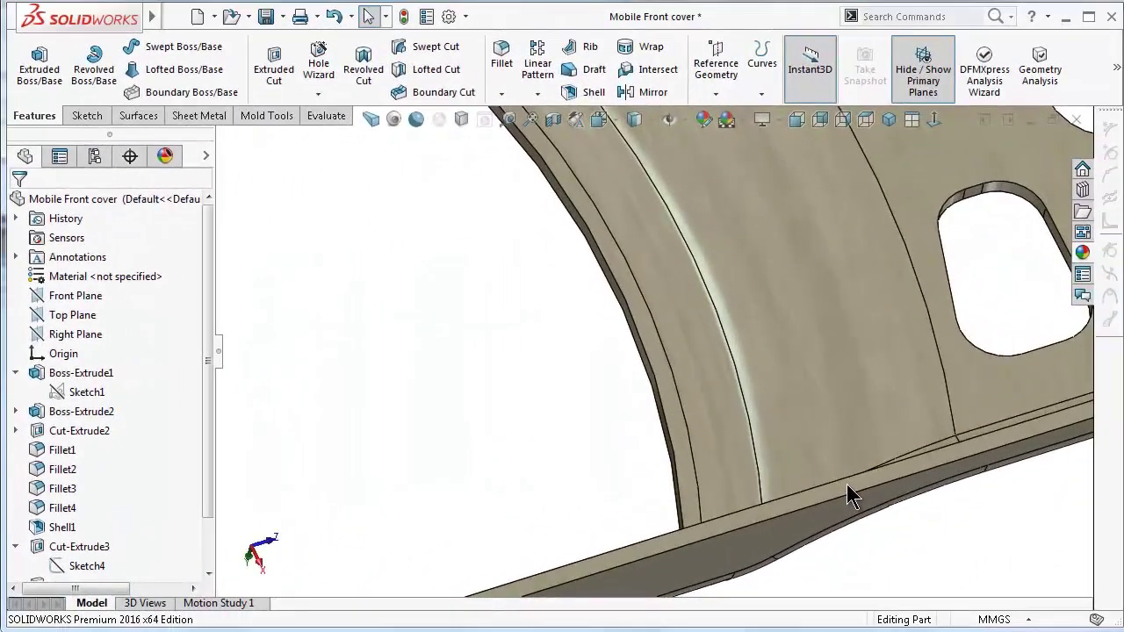
Open a sketch on the cover's rim face and sketch a circle about 5.34 mm in diameter inside the upper right corner.
click(847, 484)
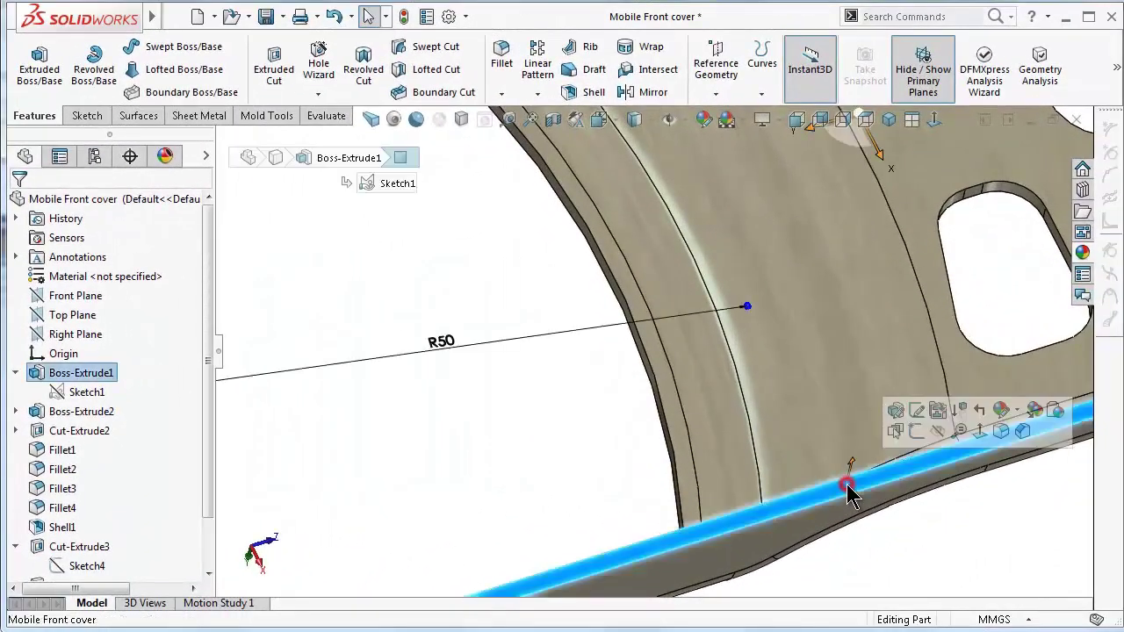
click(915, 430)
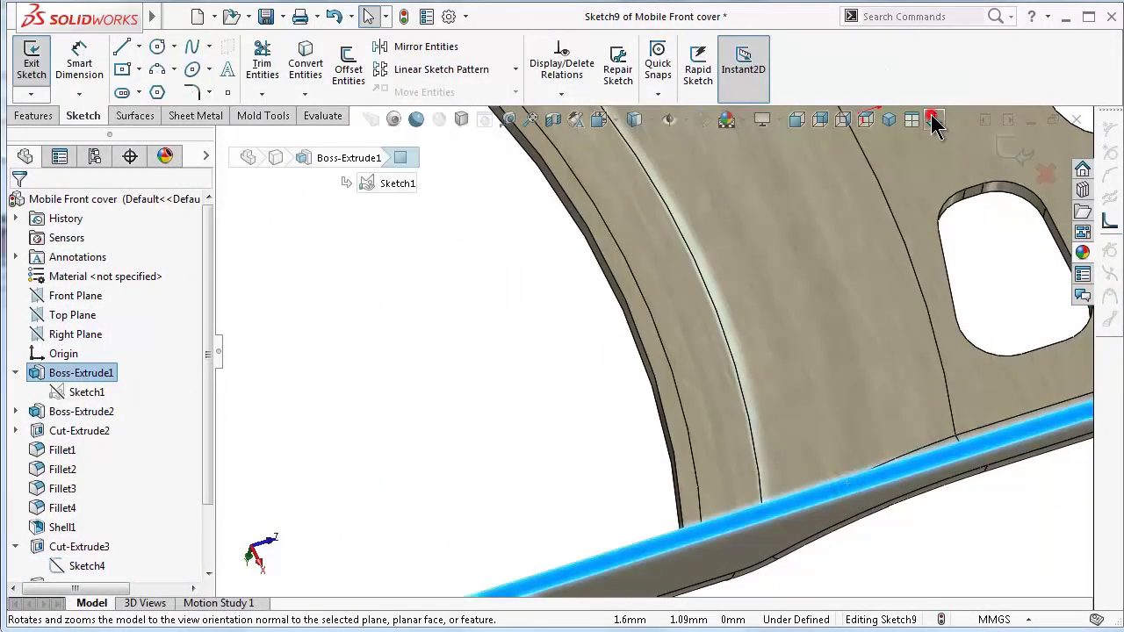
click(933, 118)
right_drag(840, 220, 930, 209)
scroll(618, 153, down, 5)
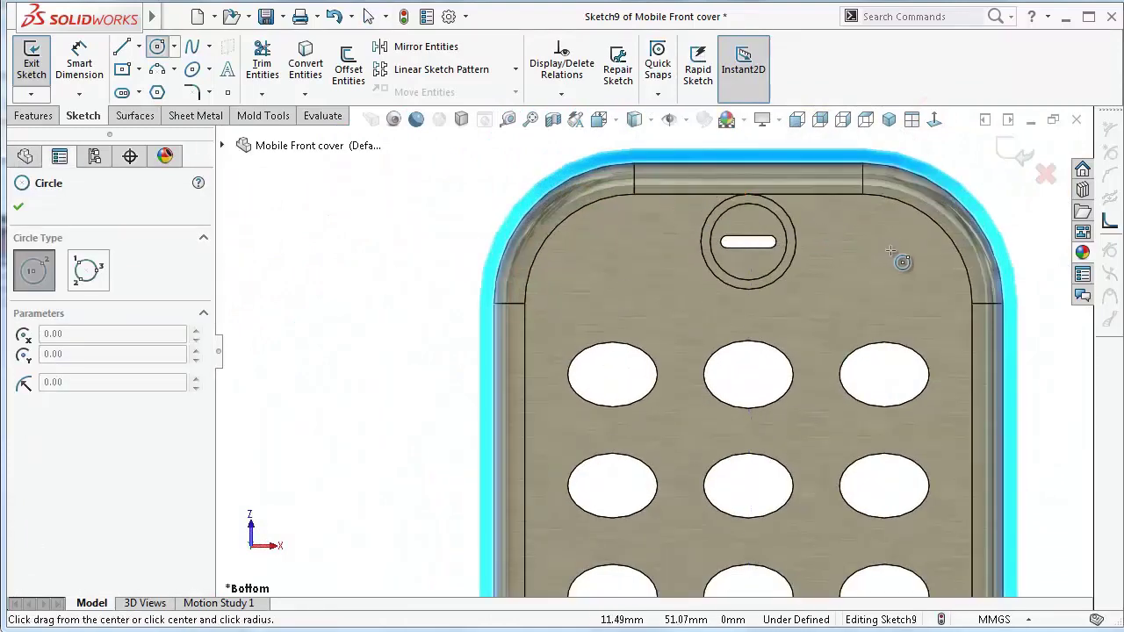
click(890, 251)
click(873, 224)
key(z)
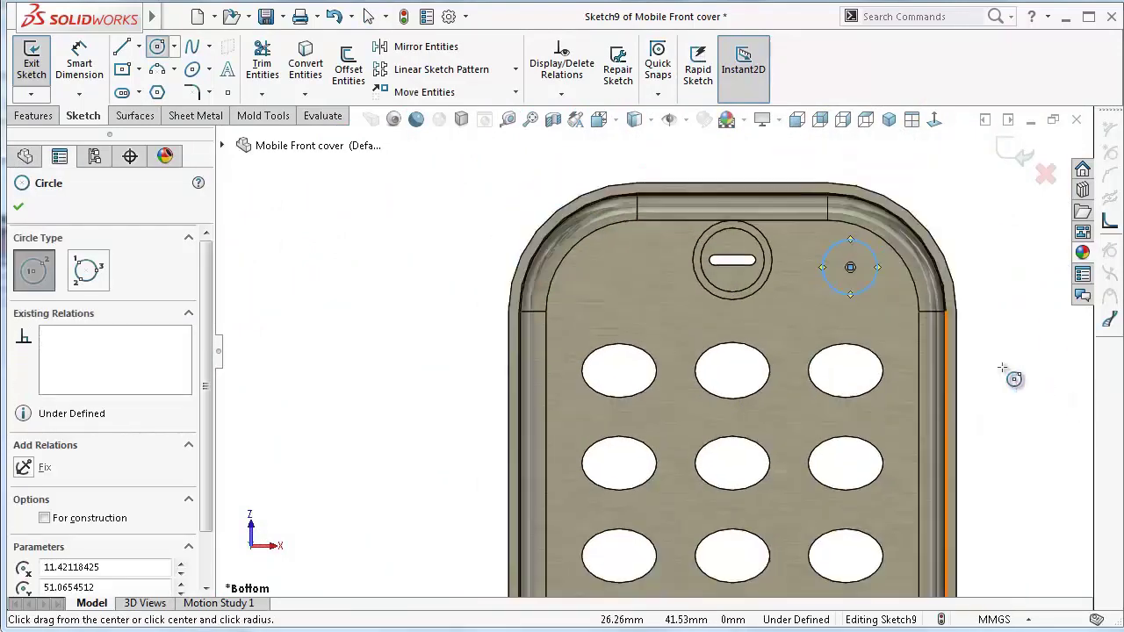
Dimension the new circle's diameter and set it to 3.75 mm.
right_drag(994, 281, 992, 274)
click(875, 279)
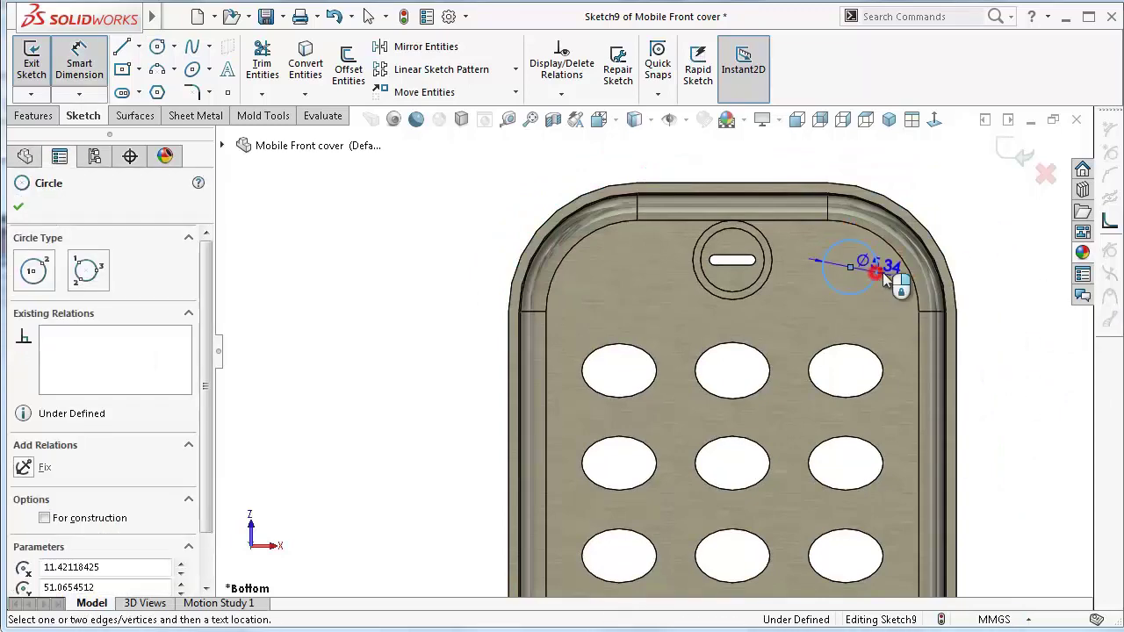
click(996, 263)
text(3.75)
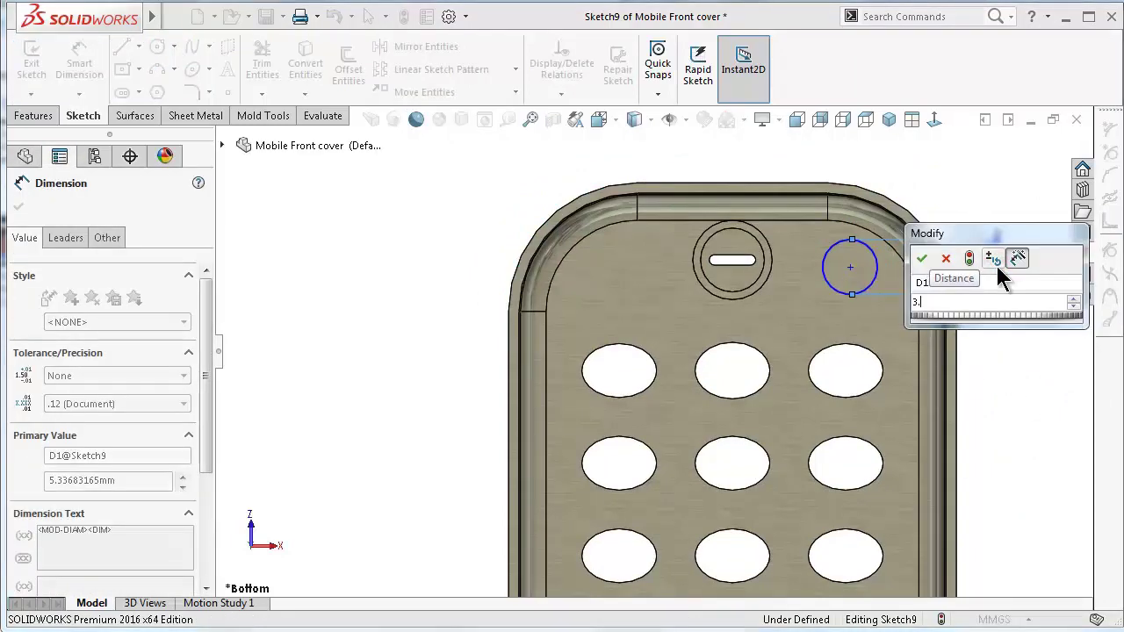
key(Return)
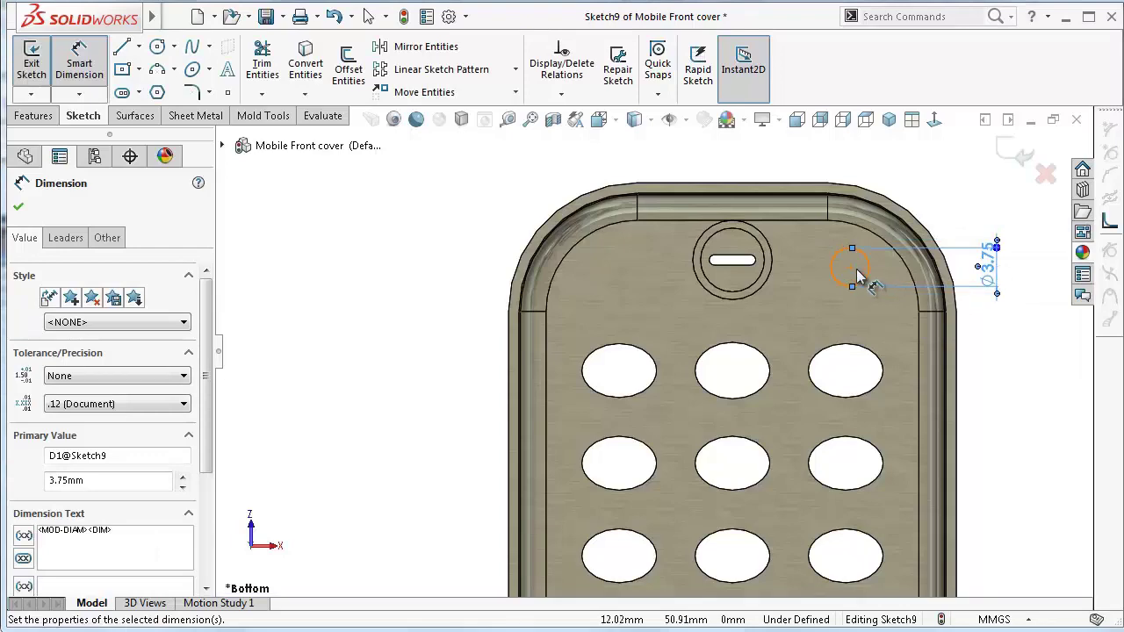
Dimension the horizontal distance from the origin to the circle's centre as 11 mm.
click(850, 268)
key(z)
key(z)
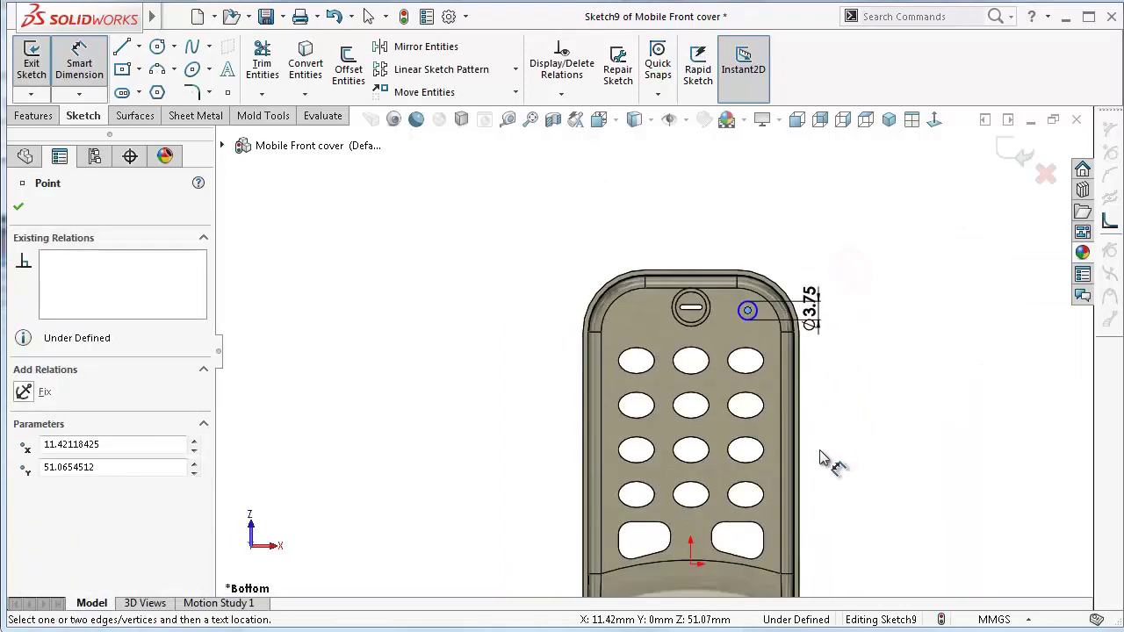
click(691, 566)
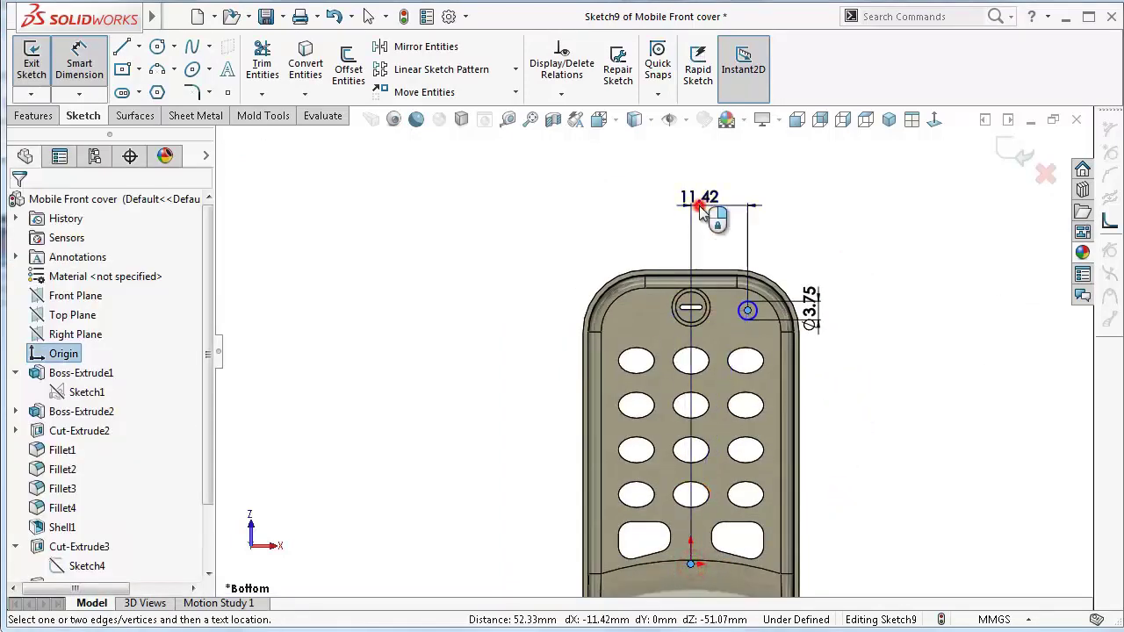
click(700, 207)
text(11)
key(Return)
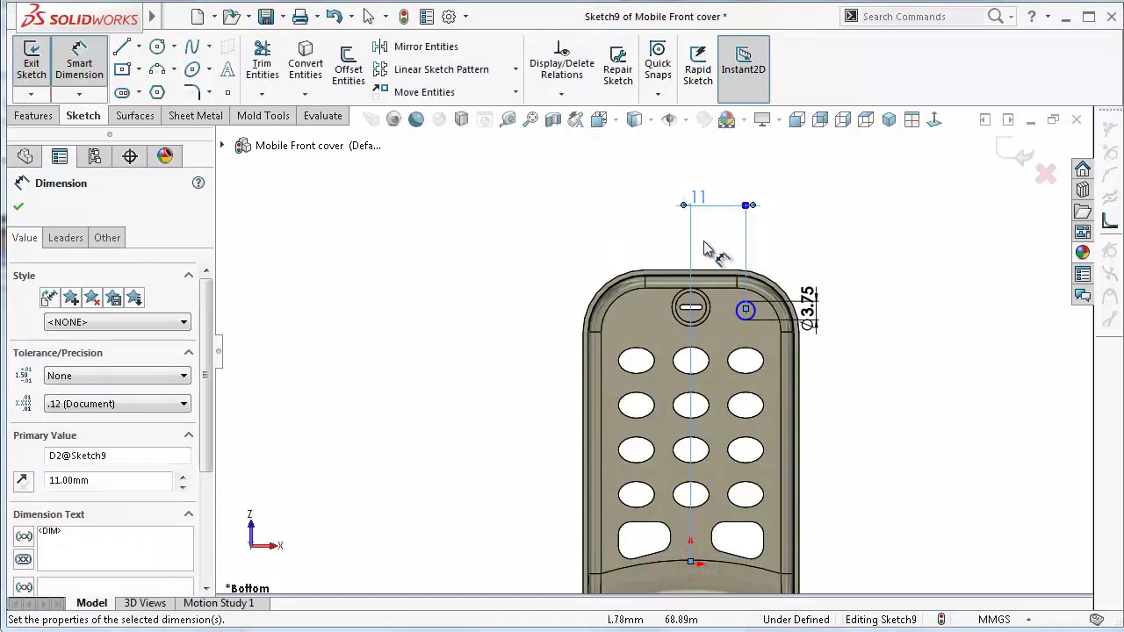
Dimension the vertical distance from the origin to the circle's centre as 50 mm.
click(749, 324)
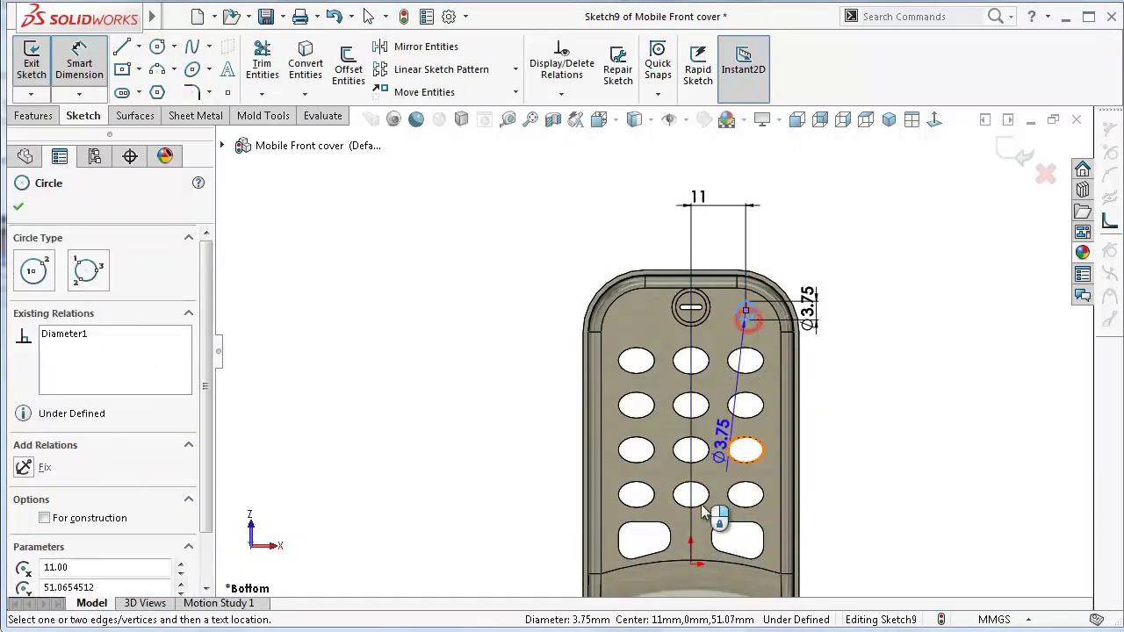
click(694, 566)
click(948, 490)
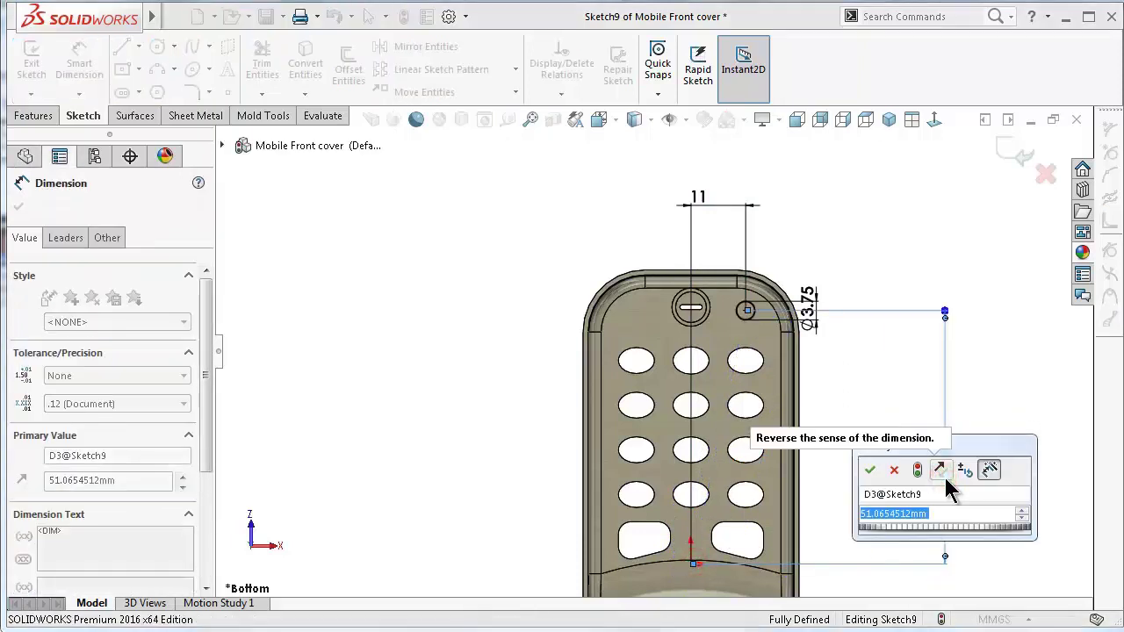
text(50)
key(Return)
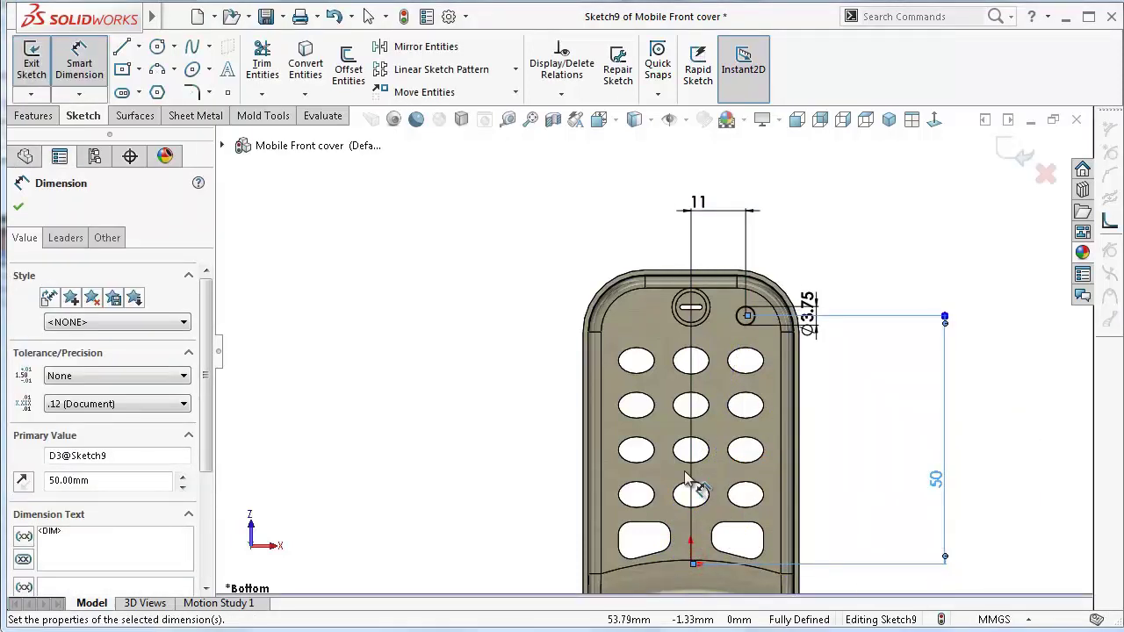
Sketch a horizontal centerline about 28 mm long from the origin past the cover's right edge.
click(138, 47)
click(163, 91)
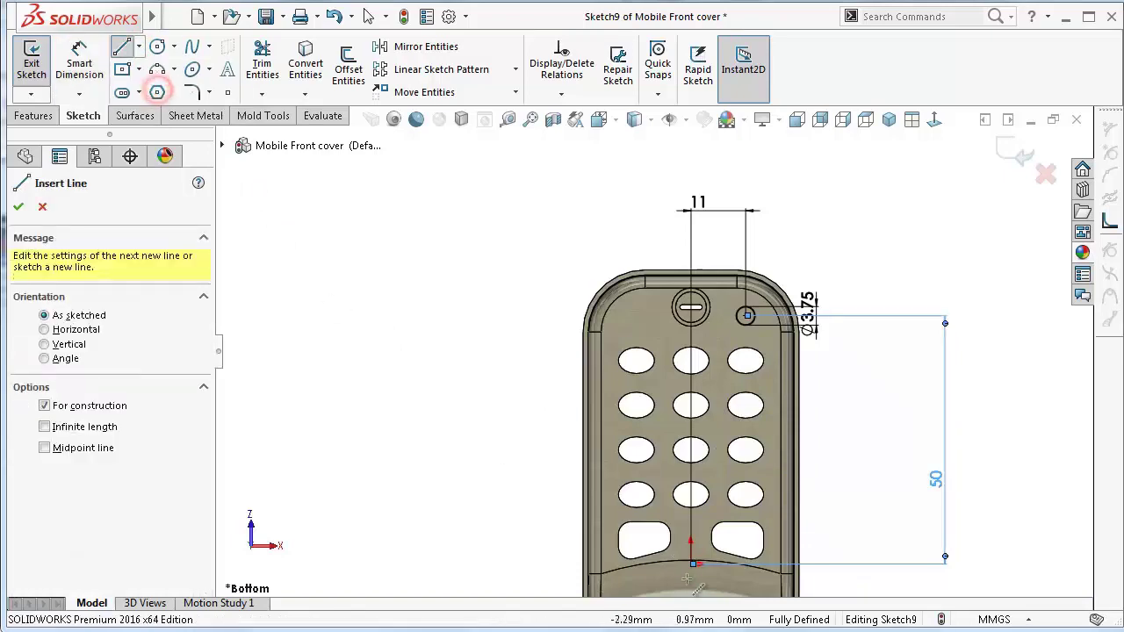
scroll(693, 562, down, 5)
scroll(666, 478, down, 3)
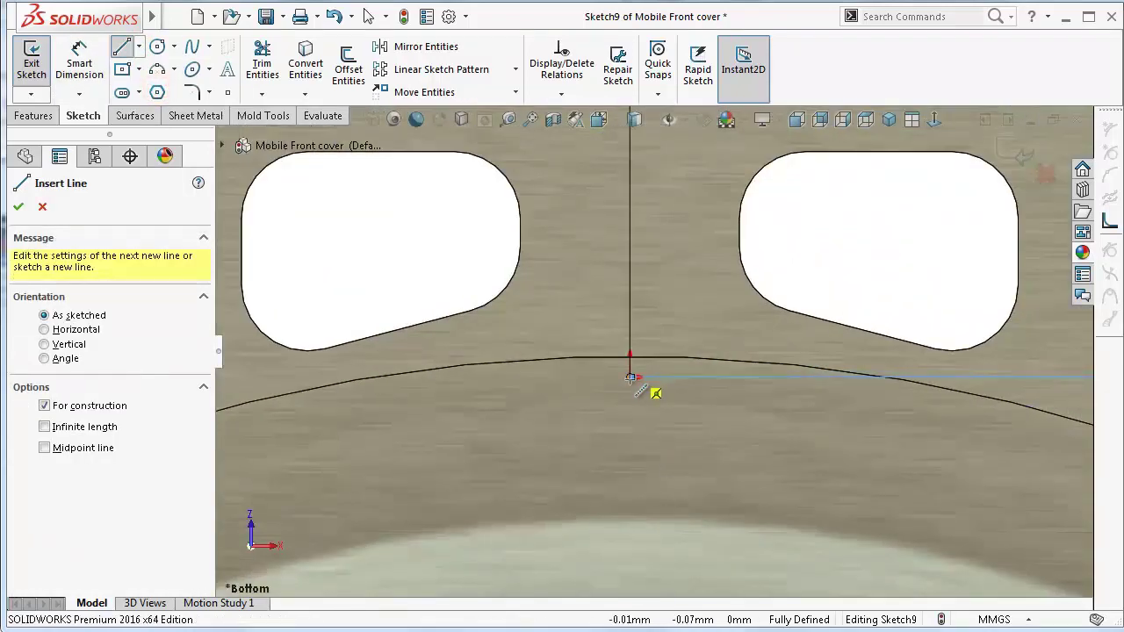
click(634, 377)
scroll(634, 378, up, 3)
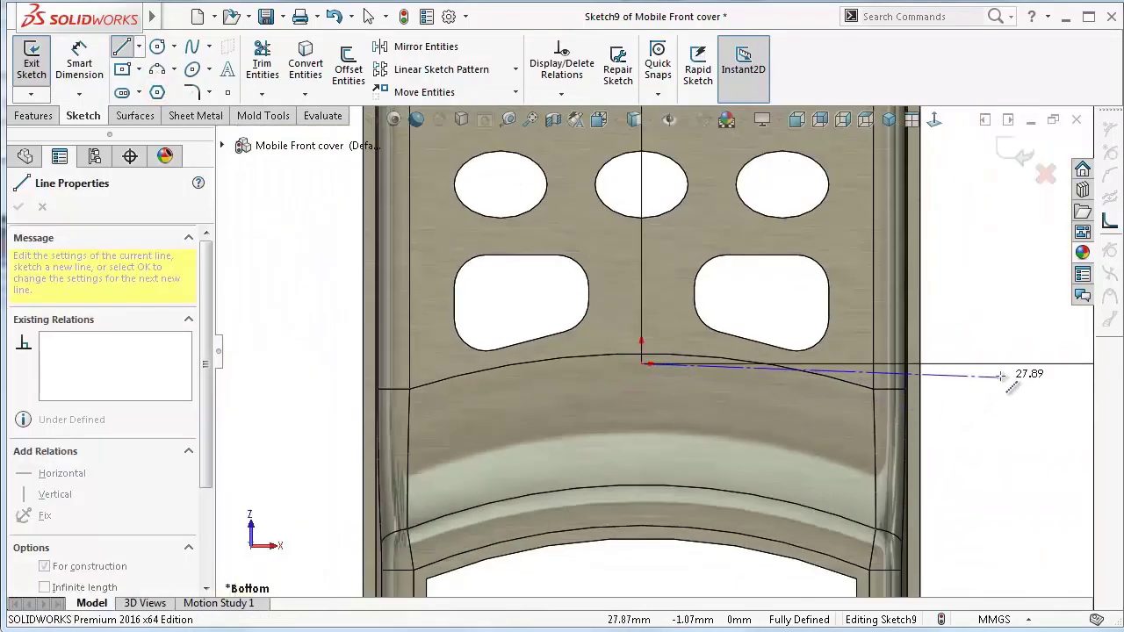
click(1006, 362)
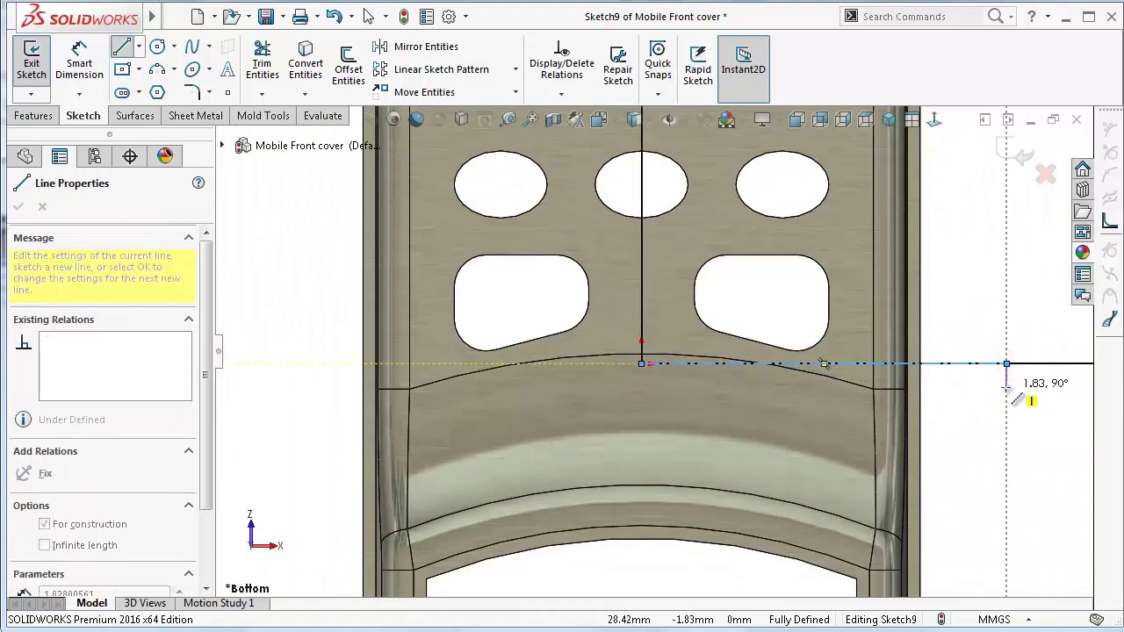
Mirror the 3.75 mm circle near the cover's upper end about the horizontal centerline.
key(Escape)
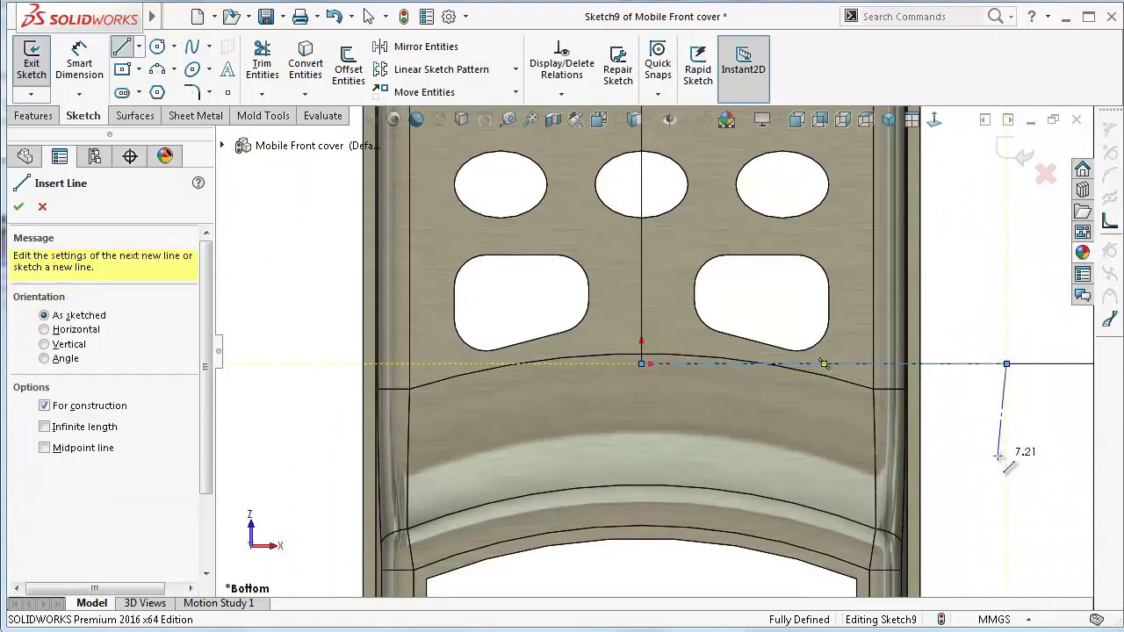
key(Escape)
scroll(897, 371, up, 3)
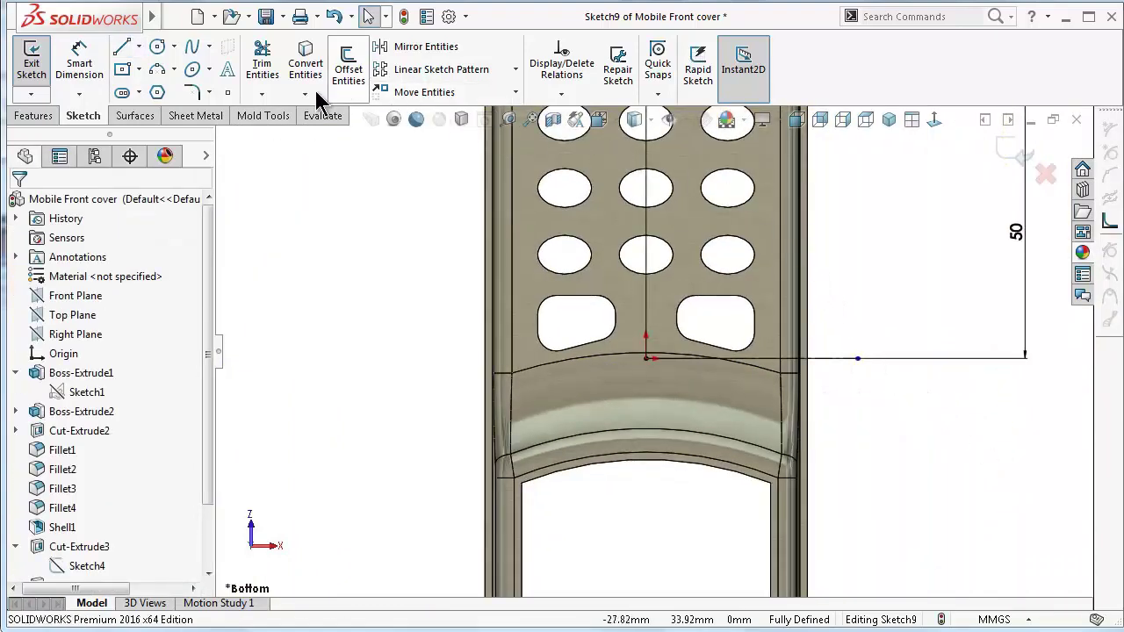
click(413, 46)
scroll(732, 191, up, 1)
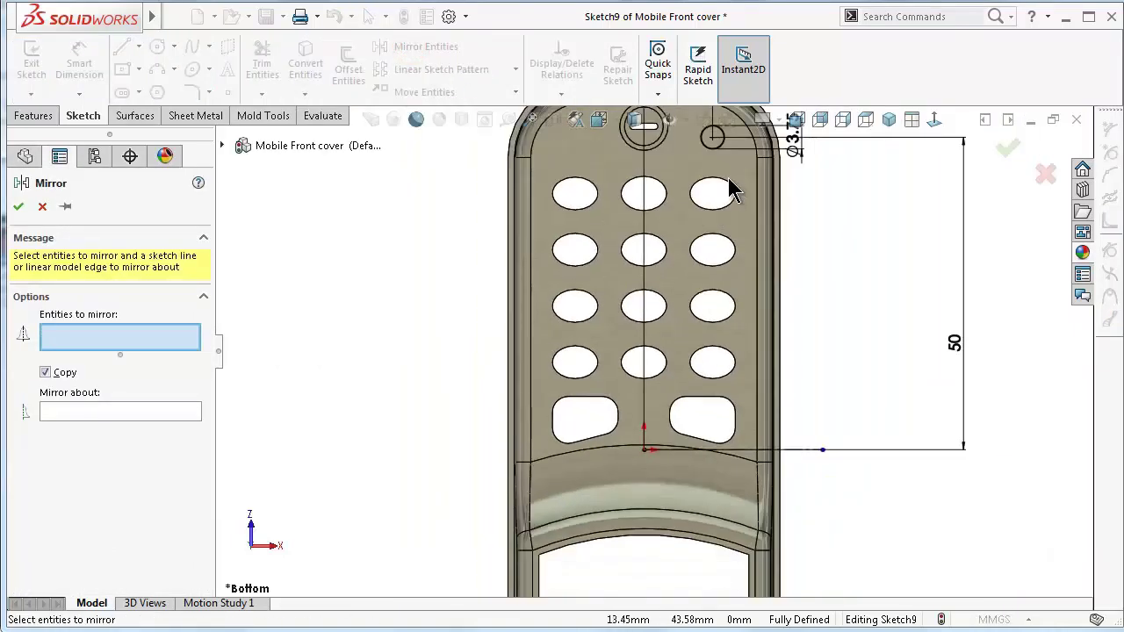
scroll(731, 192, down, 3)
click(686, 165)
scroll(723, 289, up, 2)
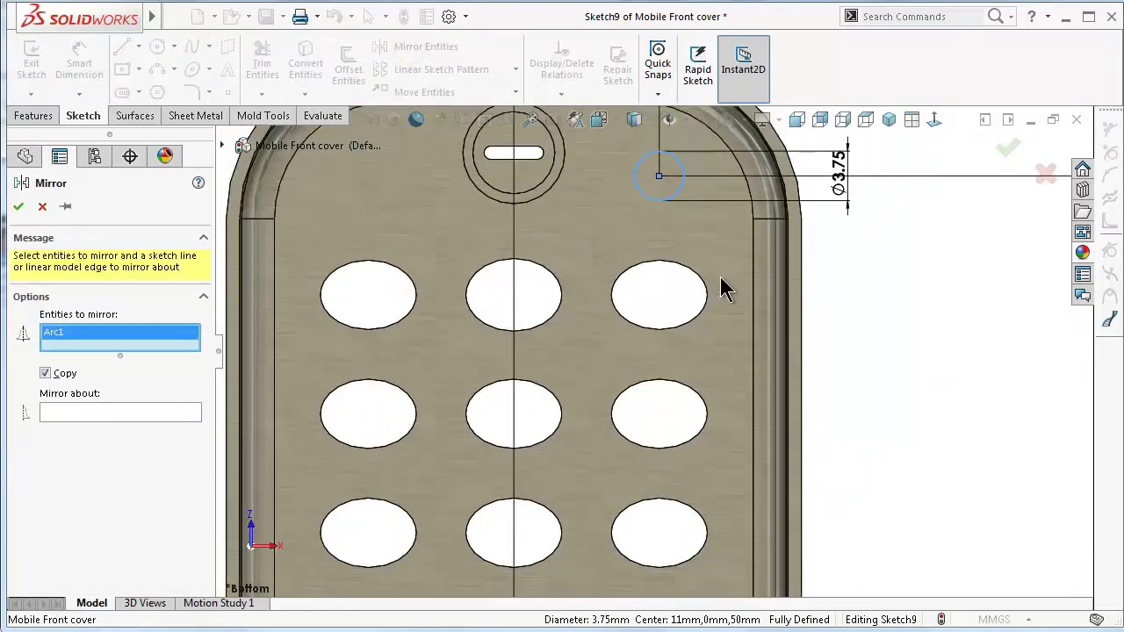
click(166, 412)
scroll(716, 597, up, 2)
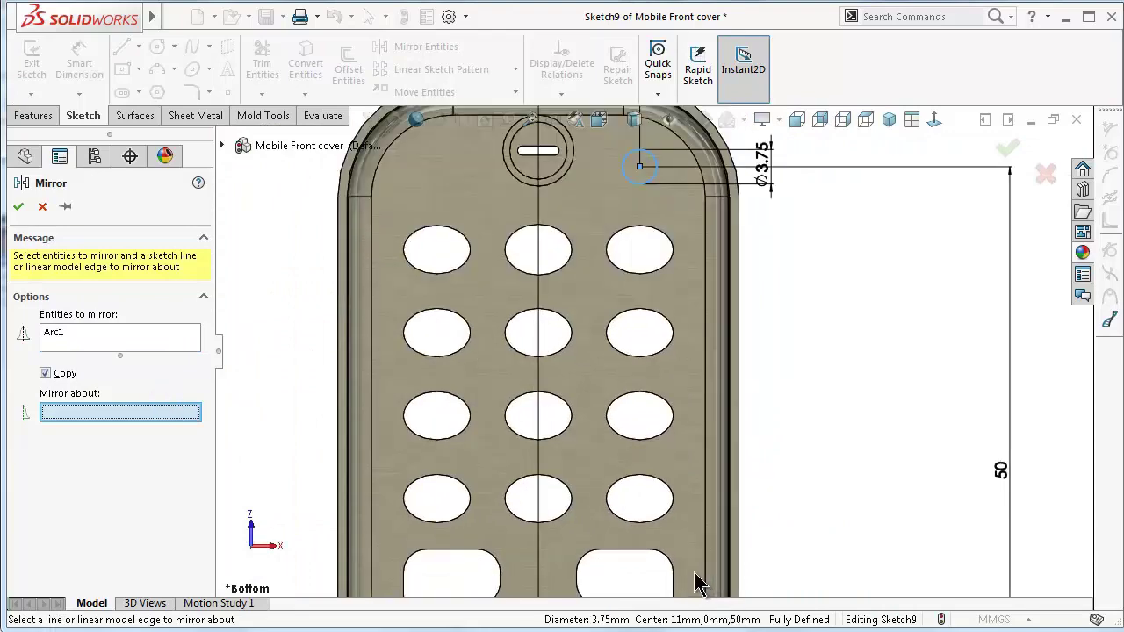
scroll(654, 496, down, 3)
click(770, 419)
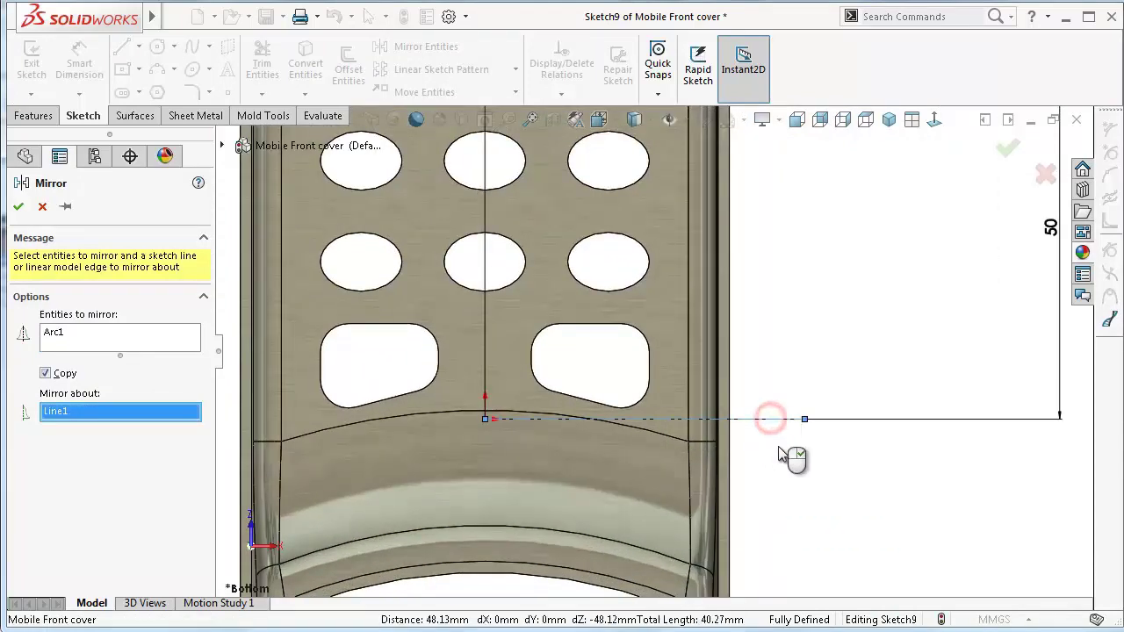
right_click(778, 447)
Sketch a vertical centerline about 30 mm long from the origin down into the large screen opening.
scroll(718, 507, up, 2)
scroll(718, 507, up, 3)
scroll(645, 545, down, 4)
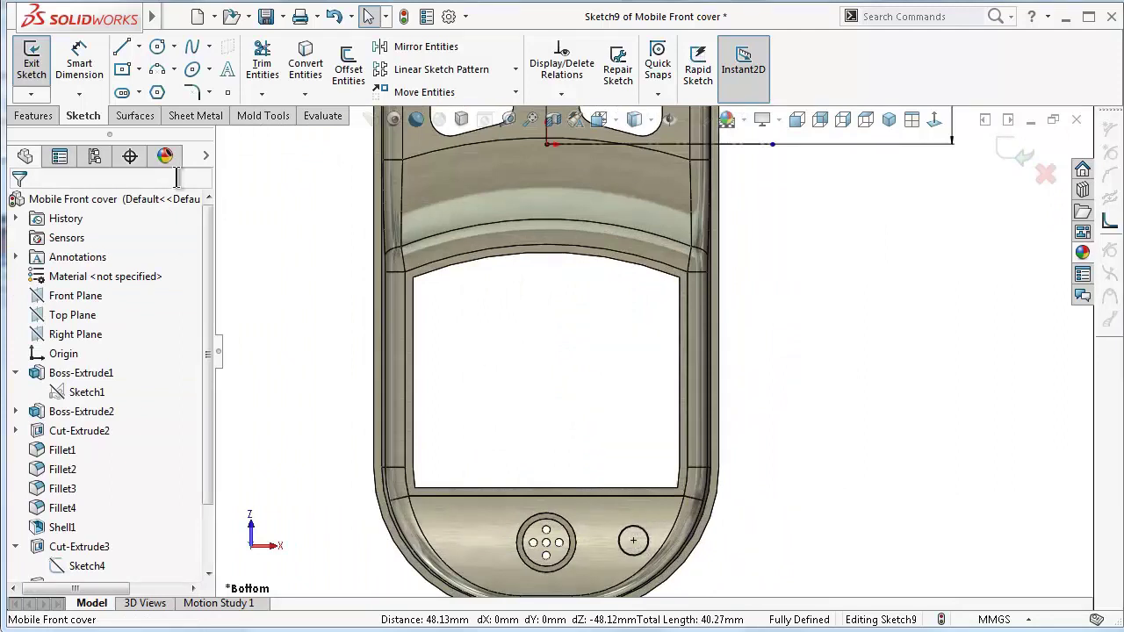
click(138, 47)
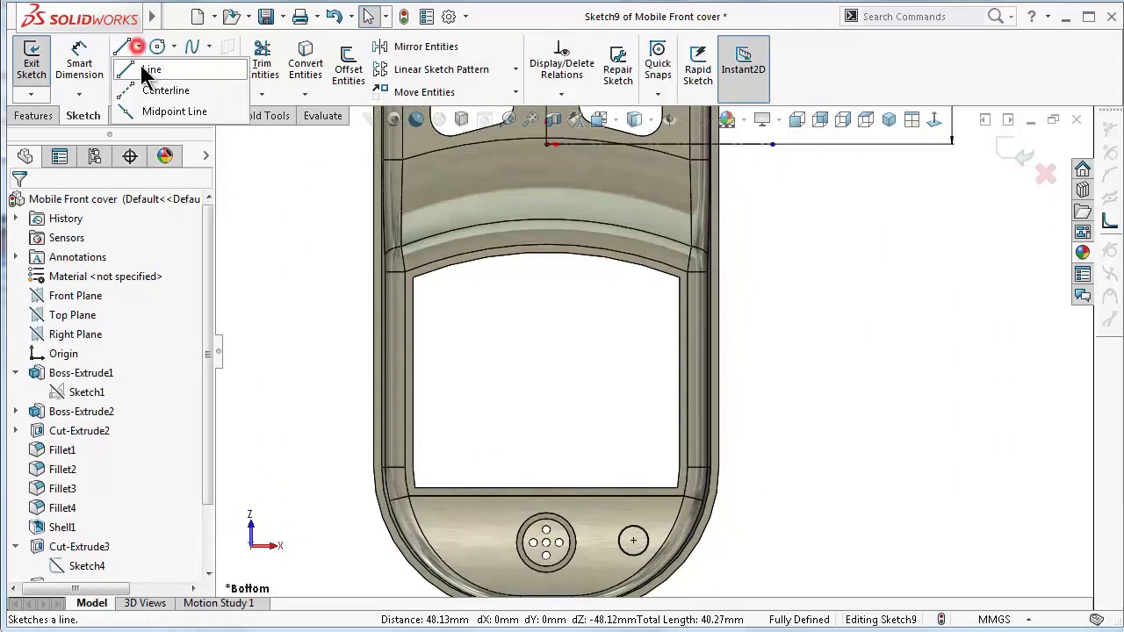
click(167, 88)
click(546, 144)
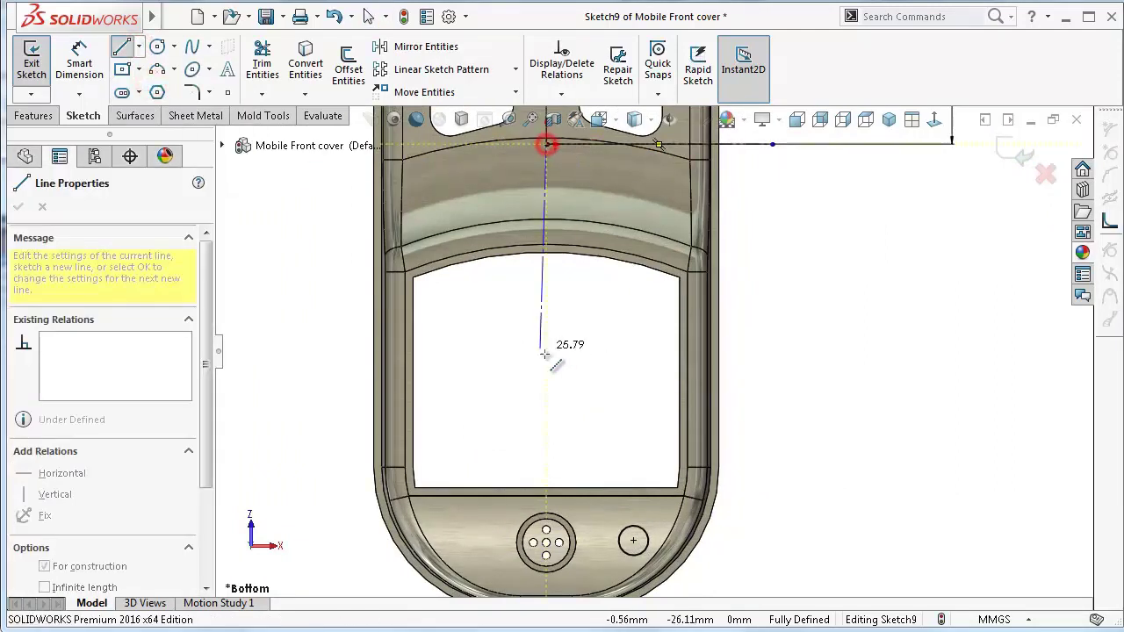
click(546, 380)
key(Escape)
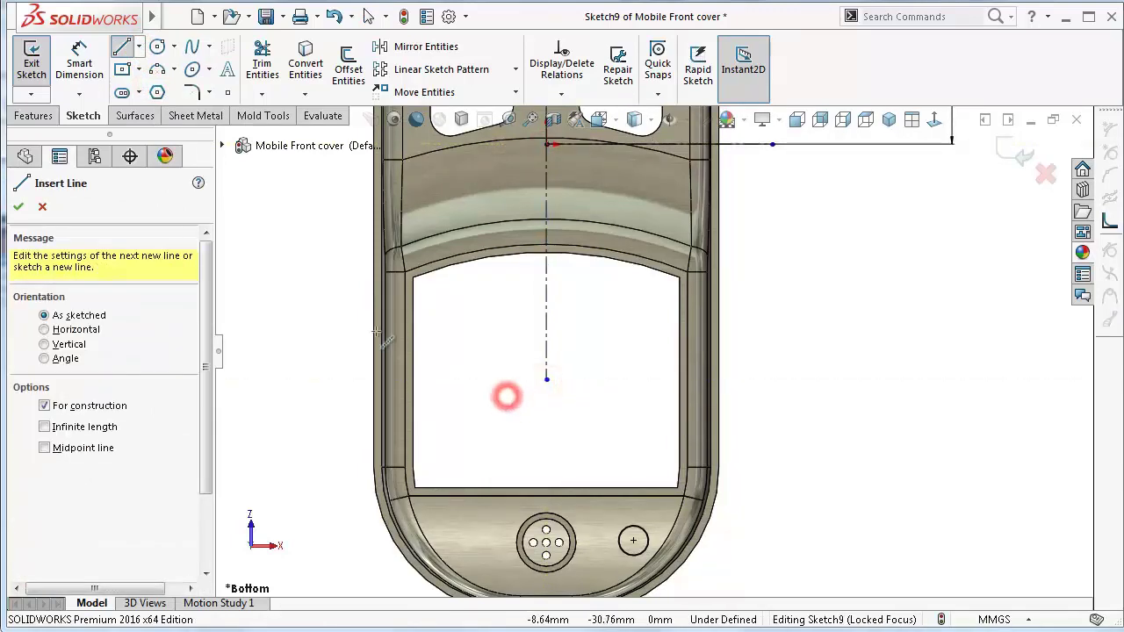
Mirror the upper and lower circles together about the vertical centerline to the cover's other side.
click(379, 47)
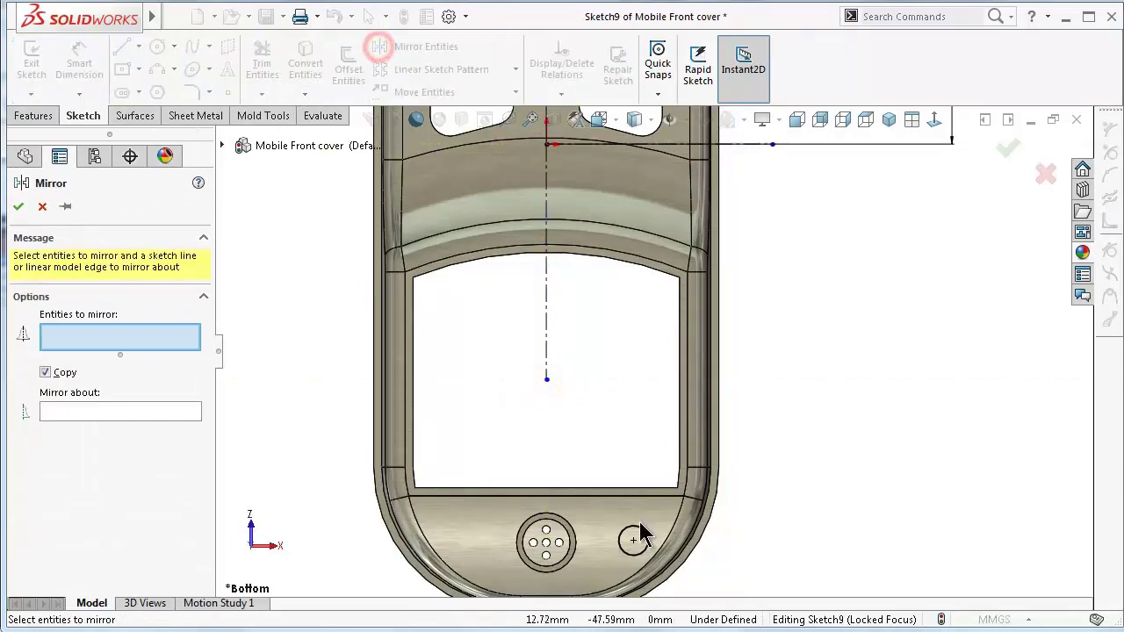
click(634, 541)
scroll(613, 269, up, 5)
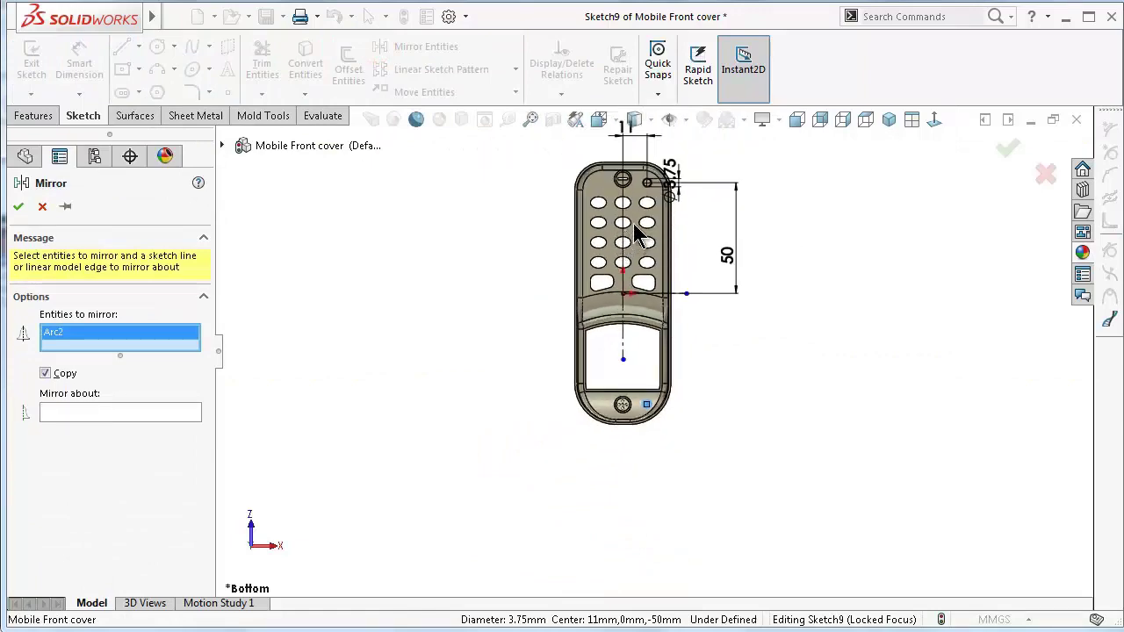
scroll(656, 219, down, 6)
scroll(685, 307, down, 3)
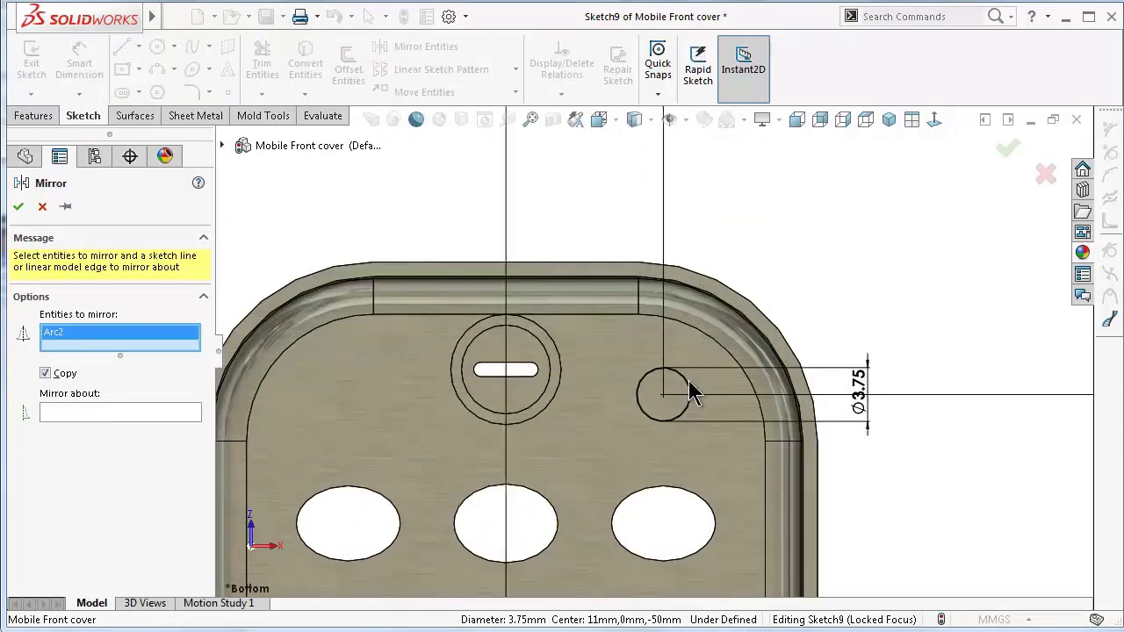
click(687, 389)
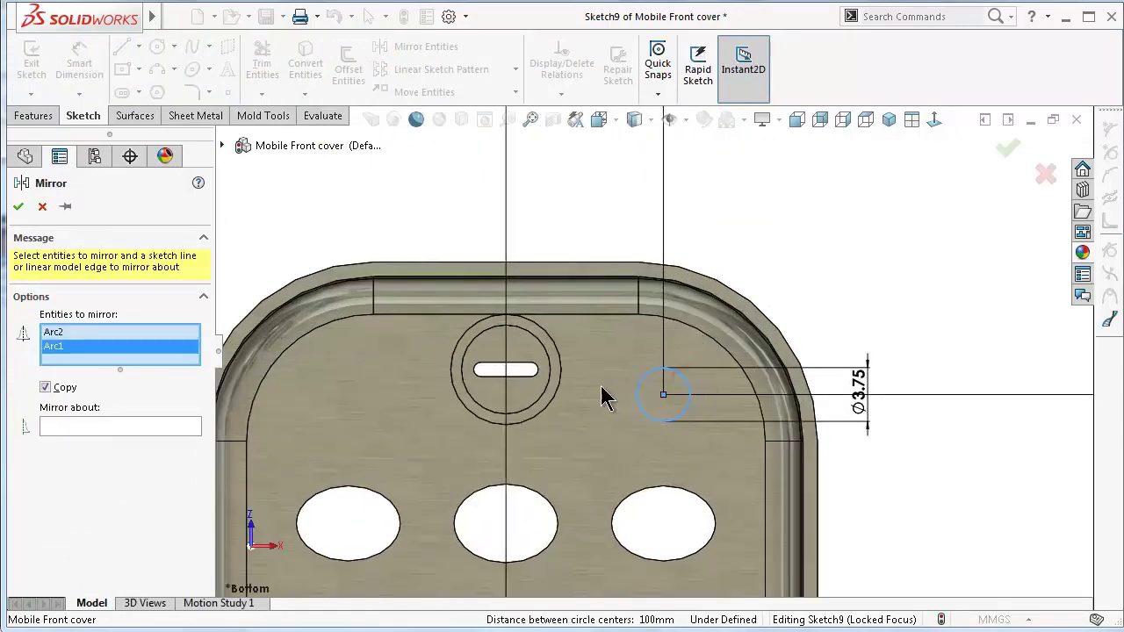
click(120, 426)
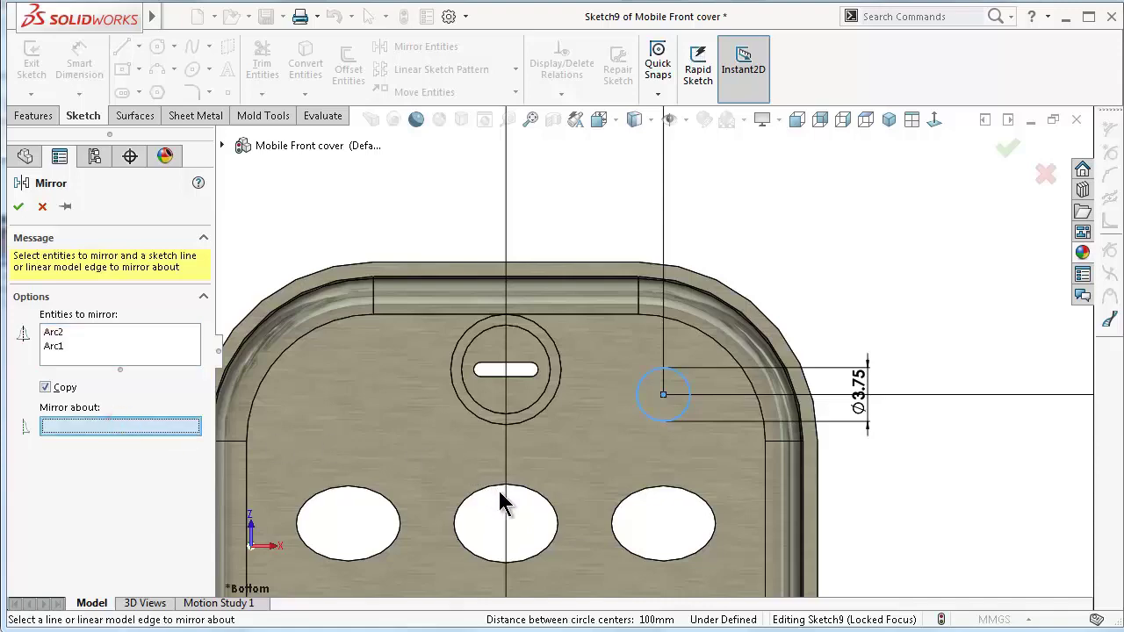
scroll(542, 540, up, 2)
scroll(542, 540, up, 3)
scroll(635, 497, down, 3)
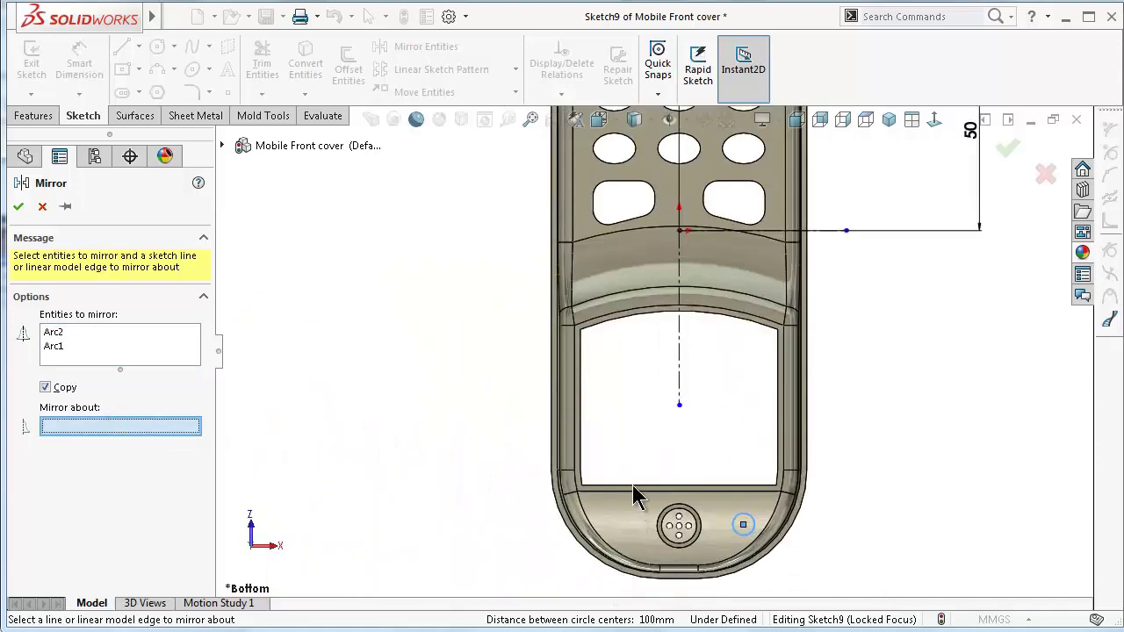
click(678, 372)
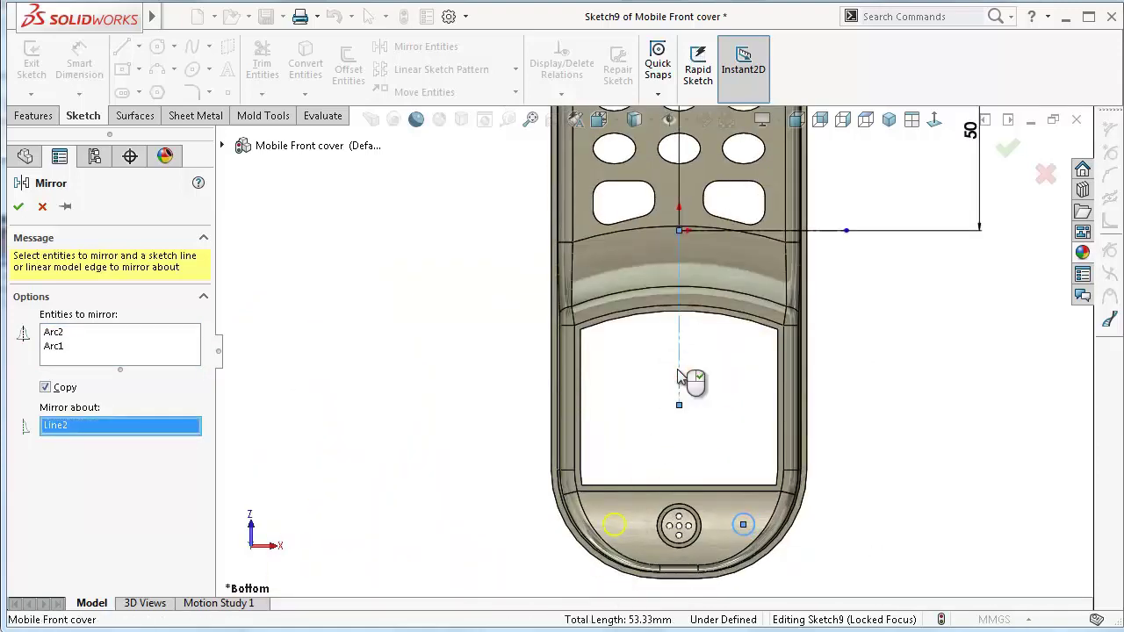
right_click(678, 376)
Extrude the four circles as bosses with the Up To Body end condition, ending at the cover body.
mouse_move(645, 384)
middle_down()
mouse_move(640, 372)
mouse_move(656, 372)
mouse_move(626, 382)
mouse_move(534, 349)
middle_up()
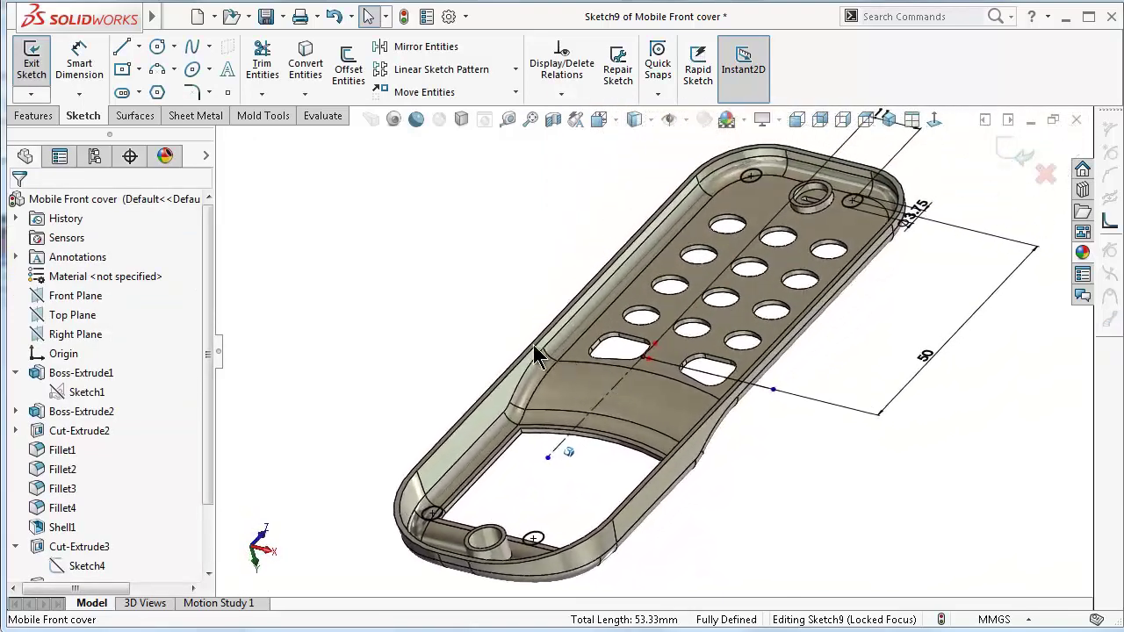
click(28, 115)
click(34, 79)
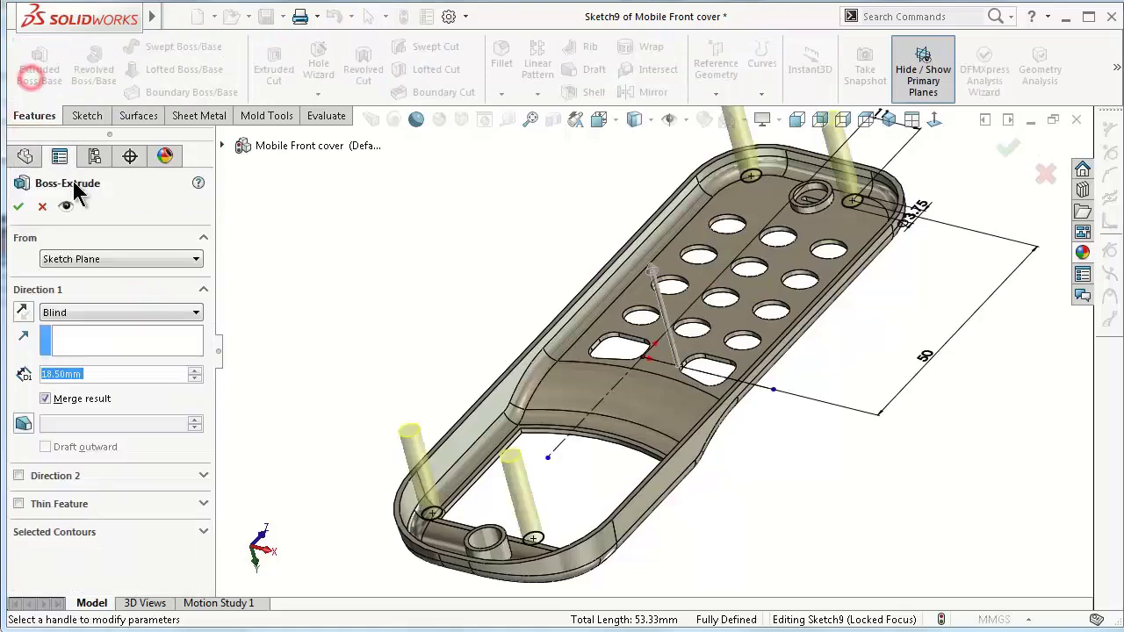
click(115, 313)
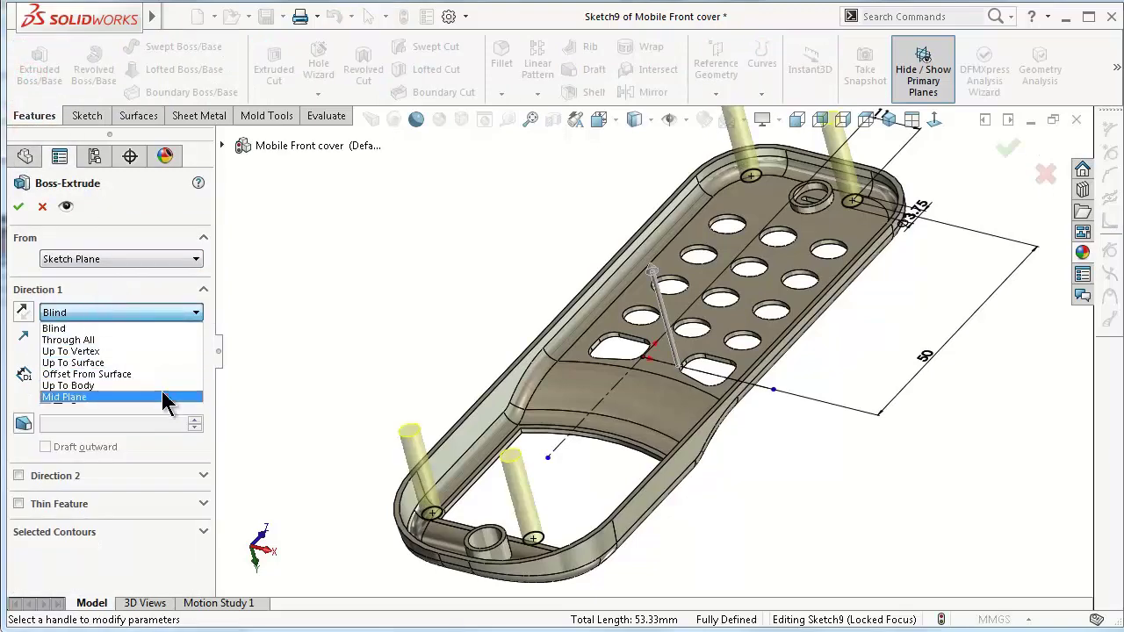
click(161, 386)
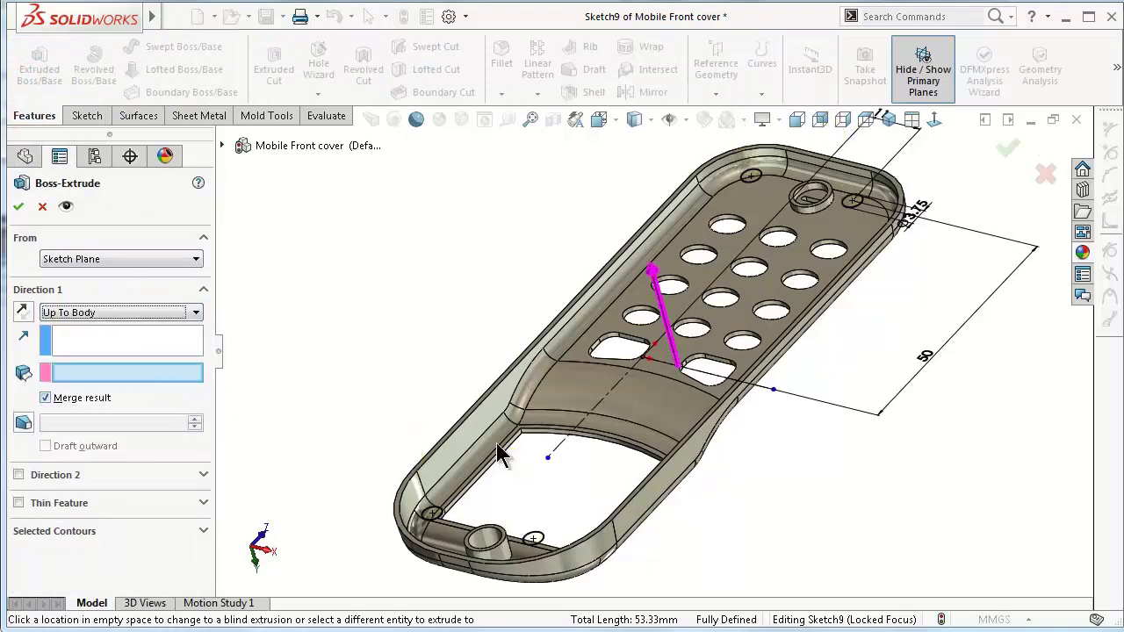
click(682, 414)
right_click(812, 516)
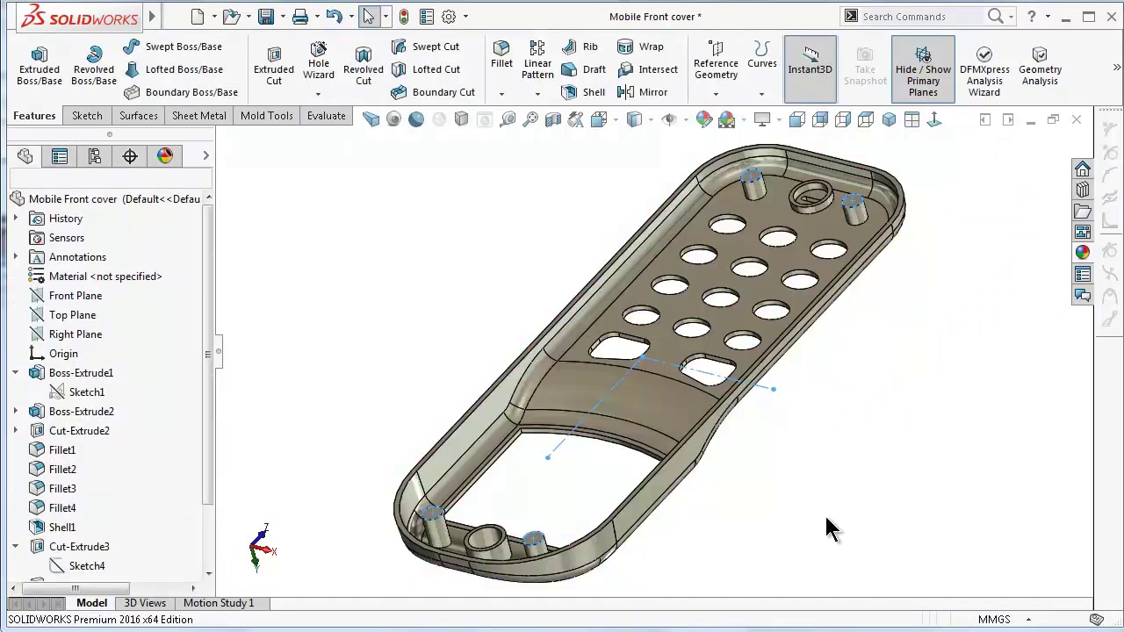
In a new sketch on the boss tops, offset the top edge of the boss right of the five-hole ring inward by 0.30 mm.
middle_drag(810, 518, 804, 507)
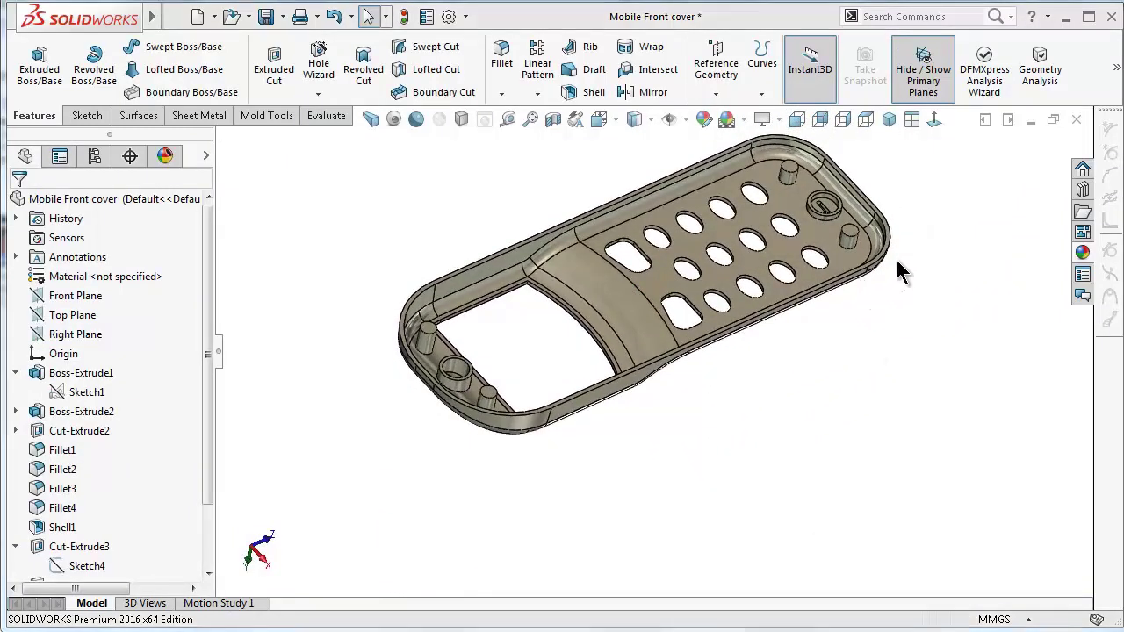
scroll(878, 239, down, 5)
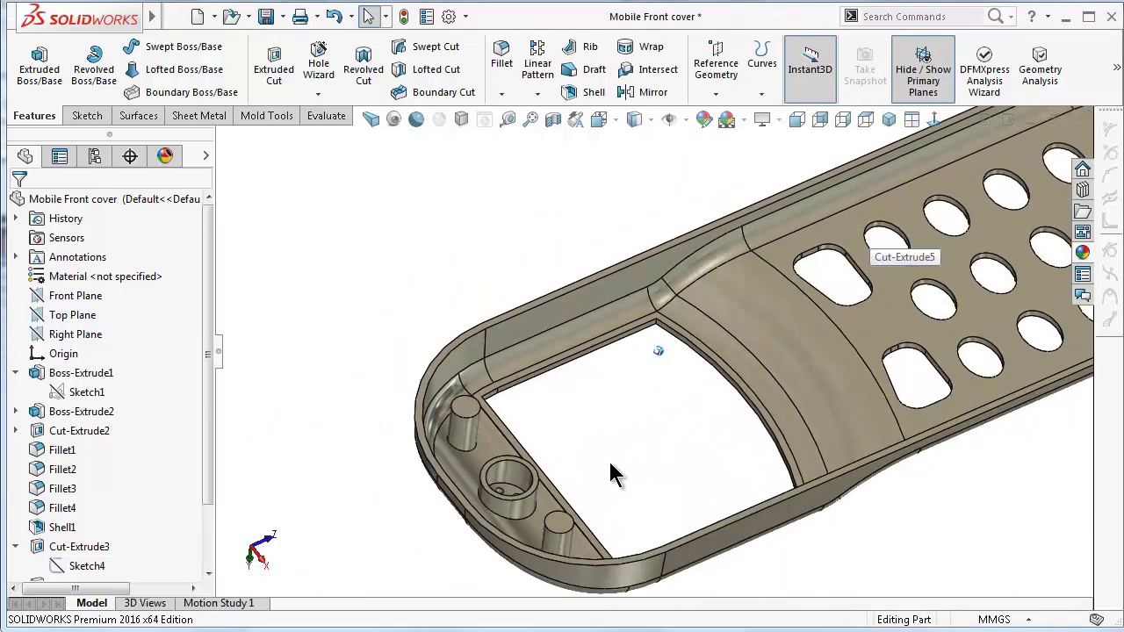
scroll(580, 514, down, 3)
mouse_move(569, 526)
middle_down()
mouse_move(552, 519)
mouse_move(546, 477)
middle_up()
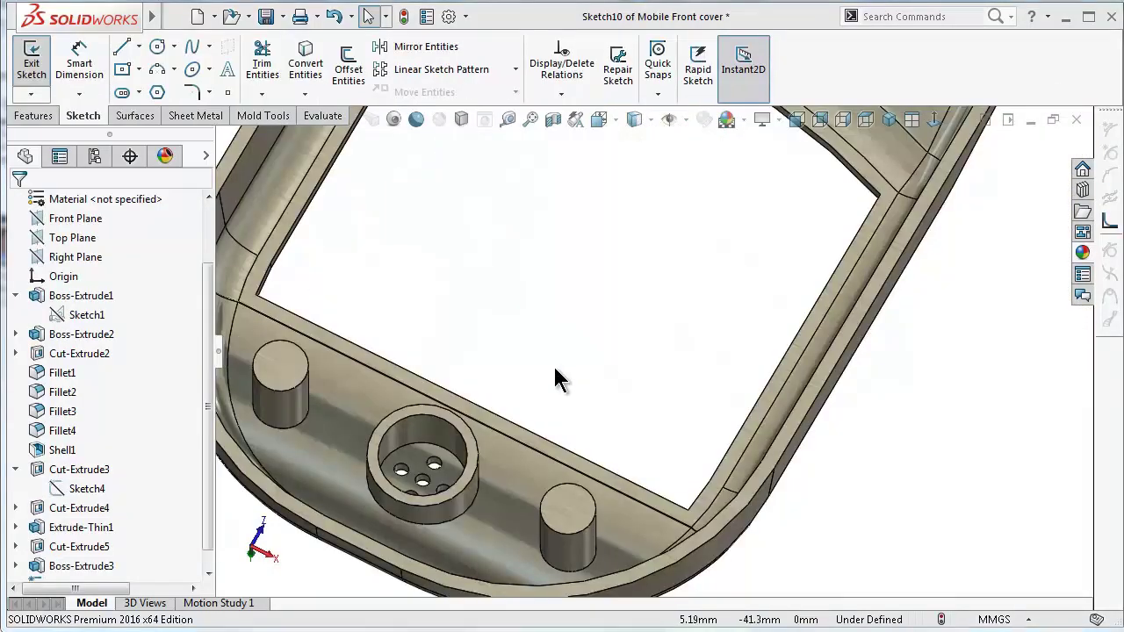
click(575, 515)
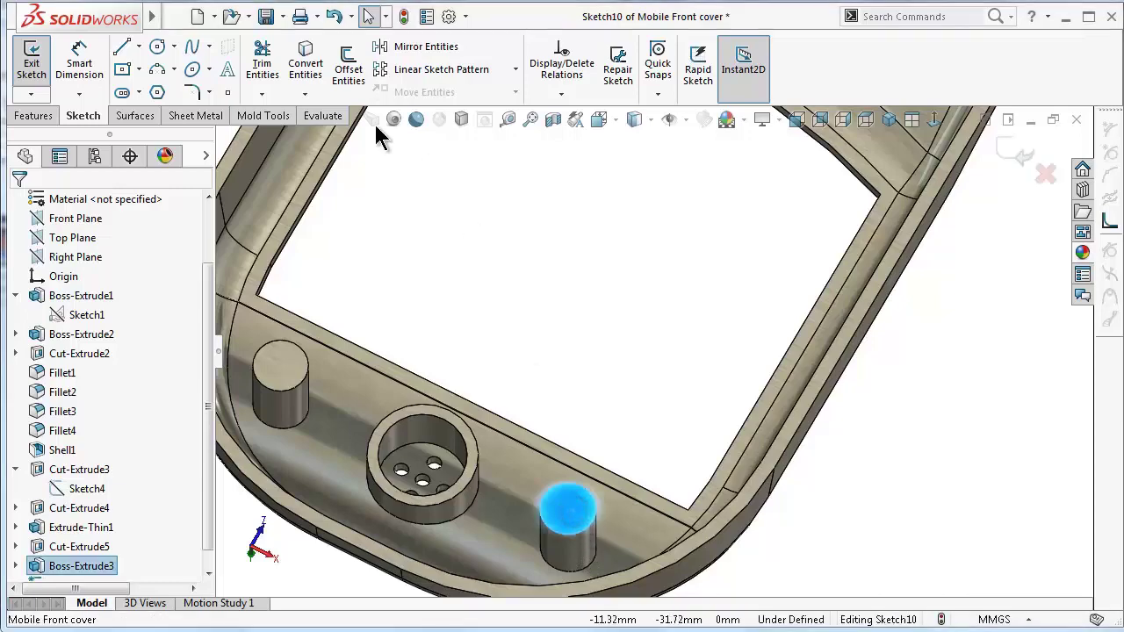
click(348, 66)
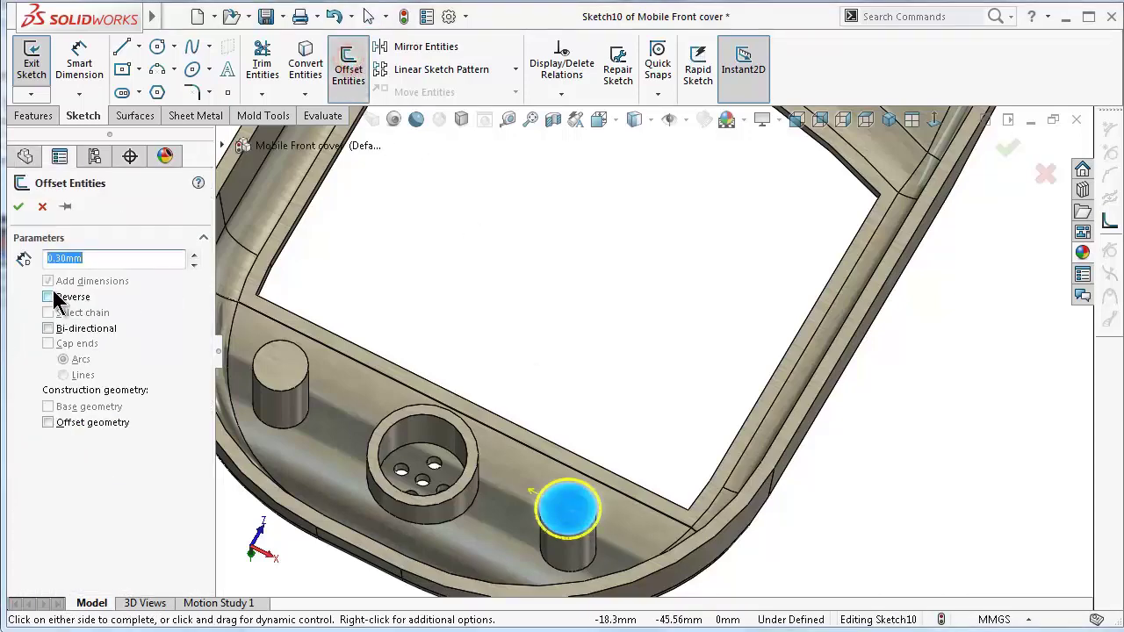
click(48, 297)
scroll(648, 536, down, 6)
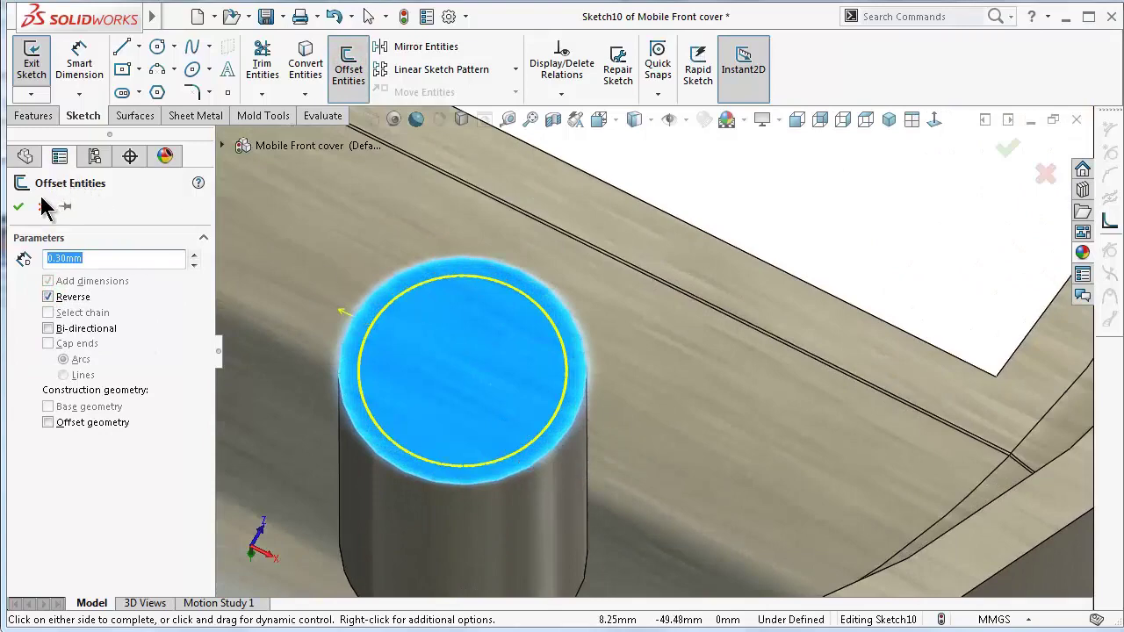
click(16, 208)
Offset the top edge of the boss on the other side of the five-hole ring inward by 0.30 mm.
scroll(518, 414, up, 10)
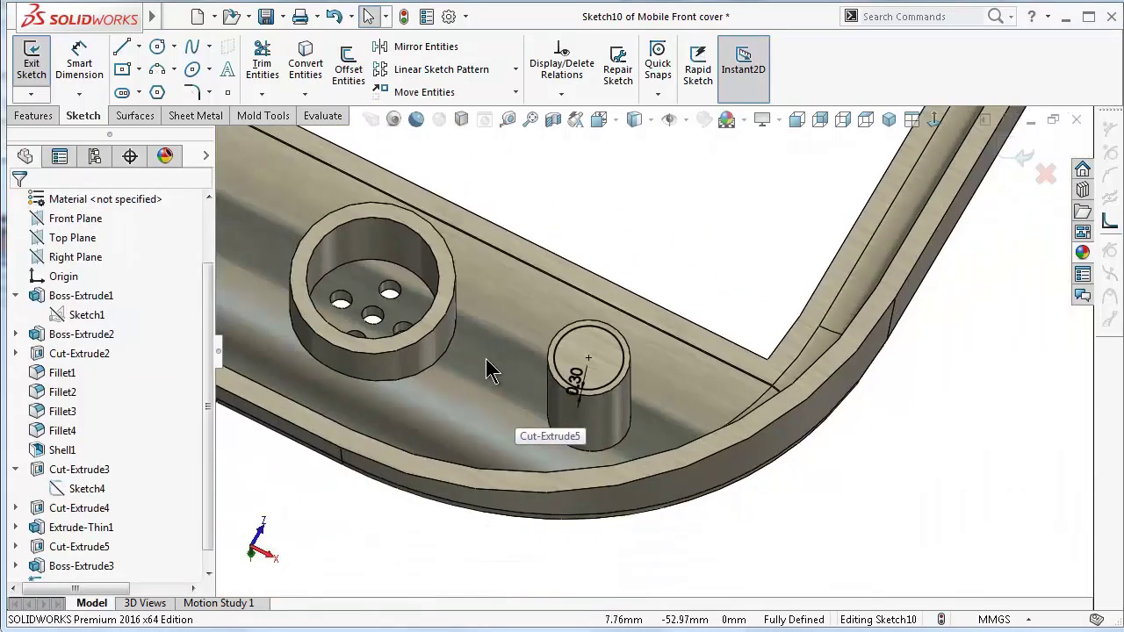
click(419, 255)
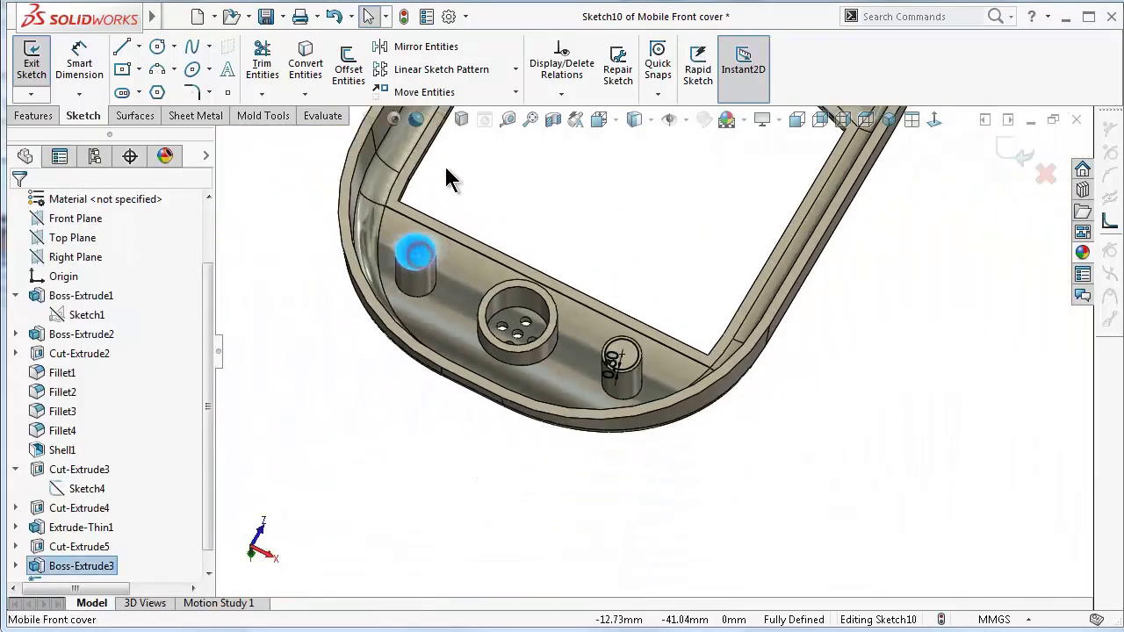
click(347, 70)
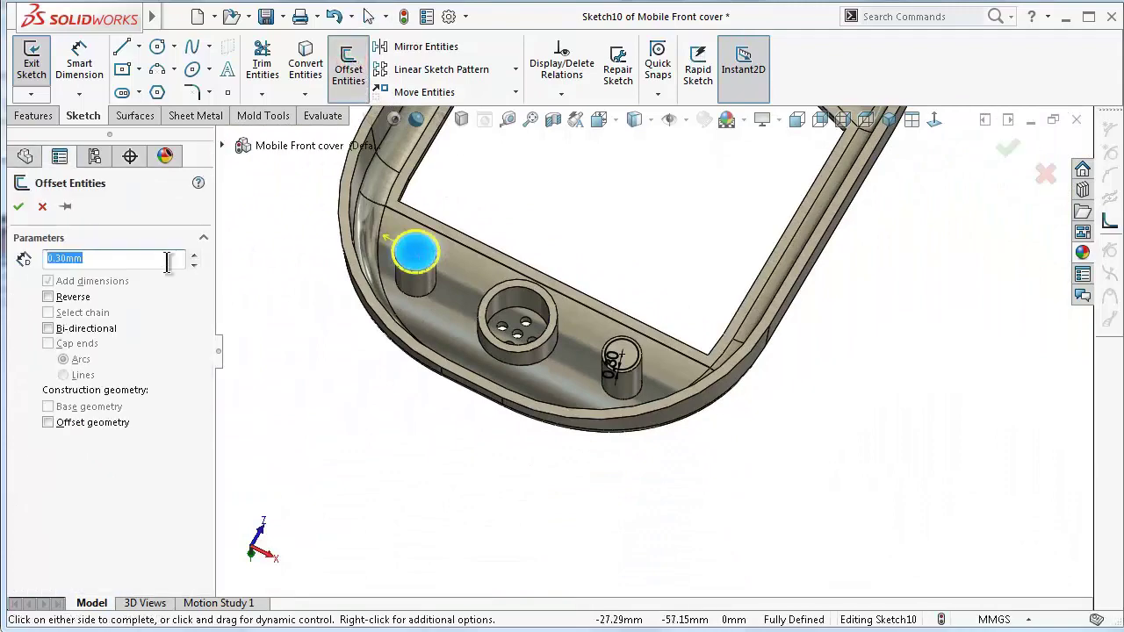
click(72, 298)
scroll(369, 241, down, 5)
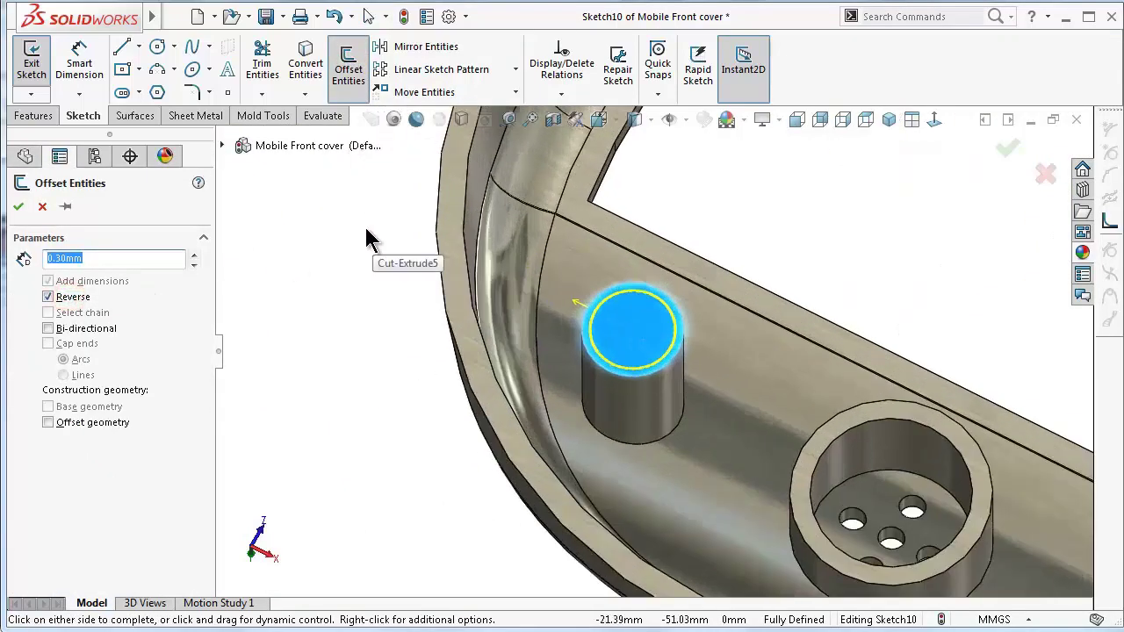
click(19, 207)
Extrude the offset circles on the boss tops by 1 mm with the Blind end condition.
click(30, 116)
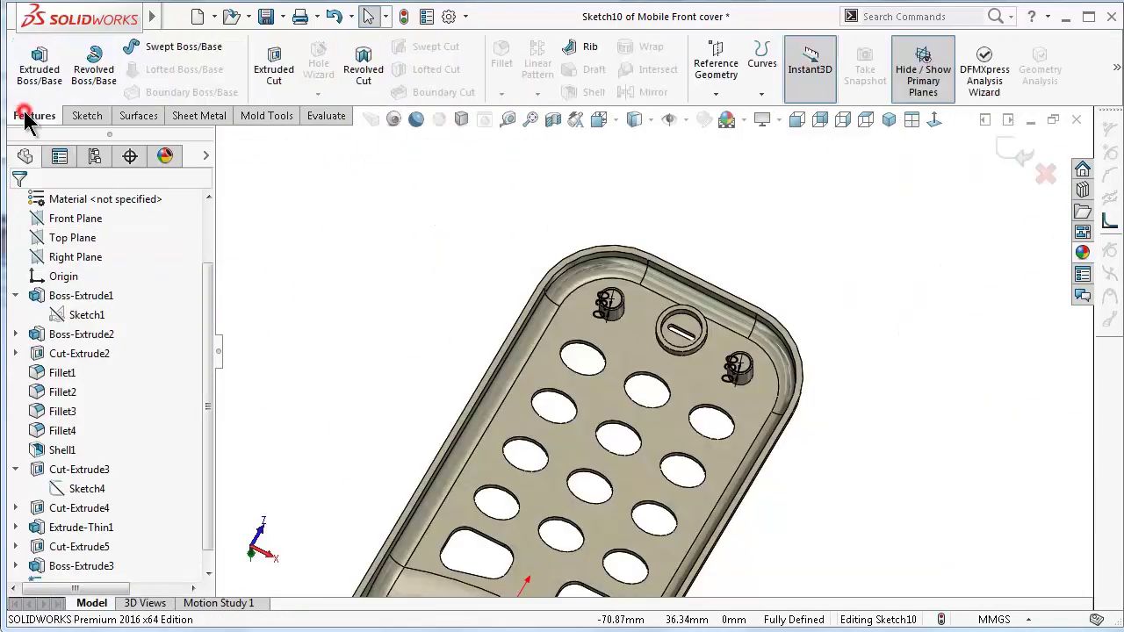
click(38, 77)
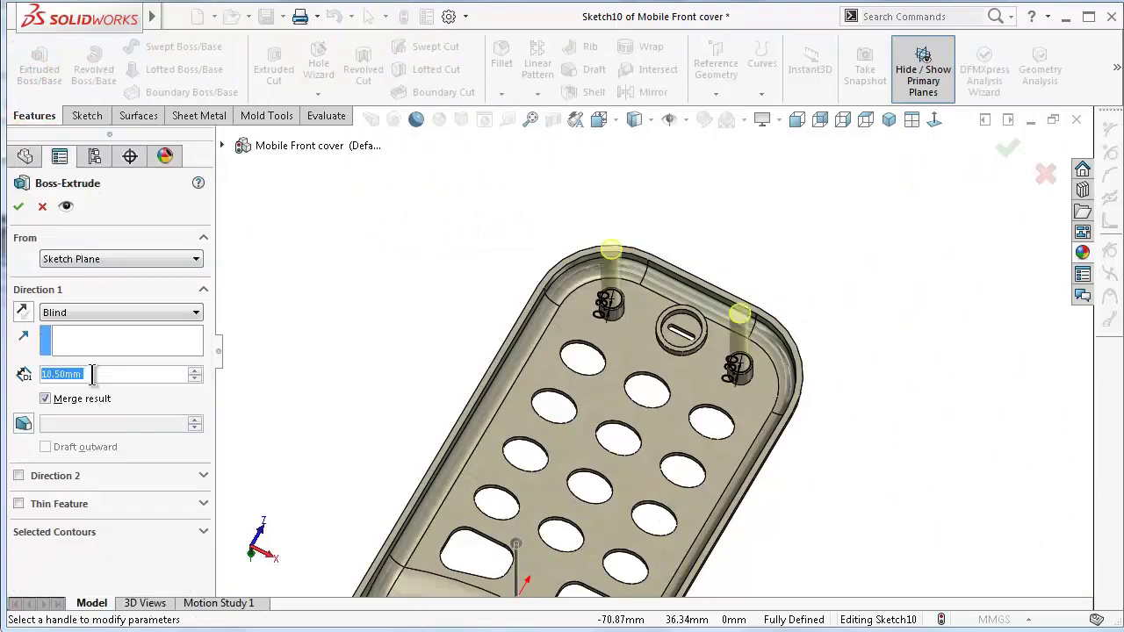
text(1)
key(Return)
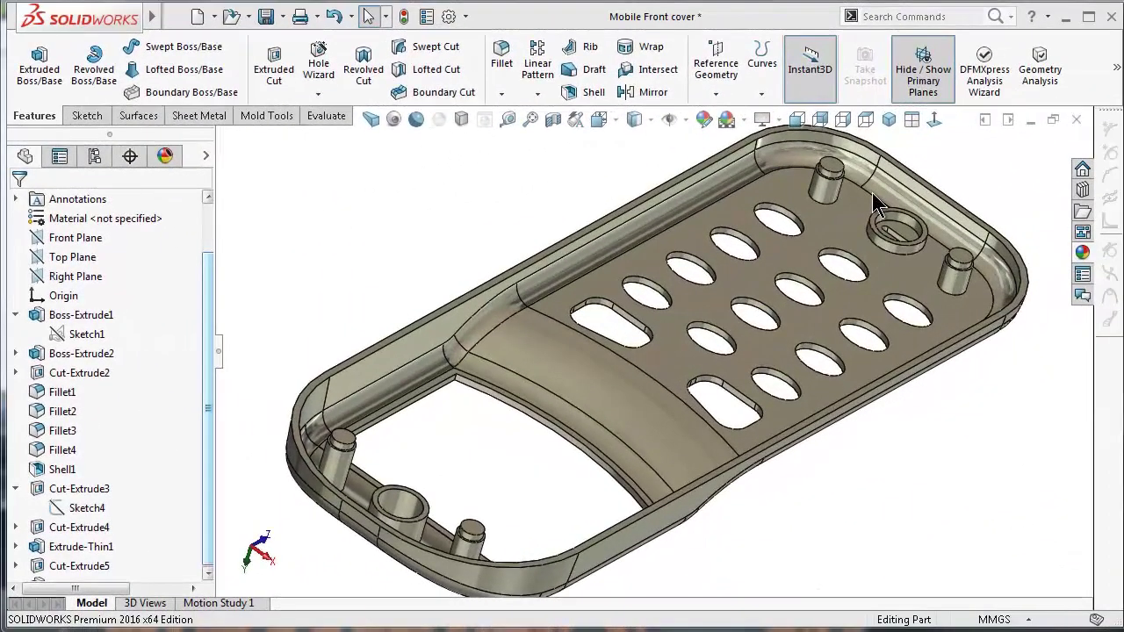
Set up an ISO dowel hole with the Hole Wizard, size Ø2.0, with a Blind end condition 5.25 mm deep.
middle_drag(872, 192, 980, 390)
scroll(962, 387, up, 3)
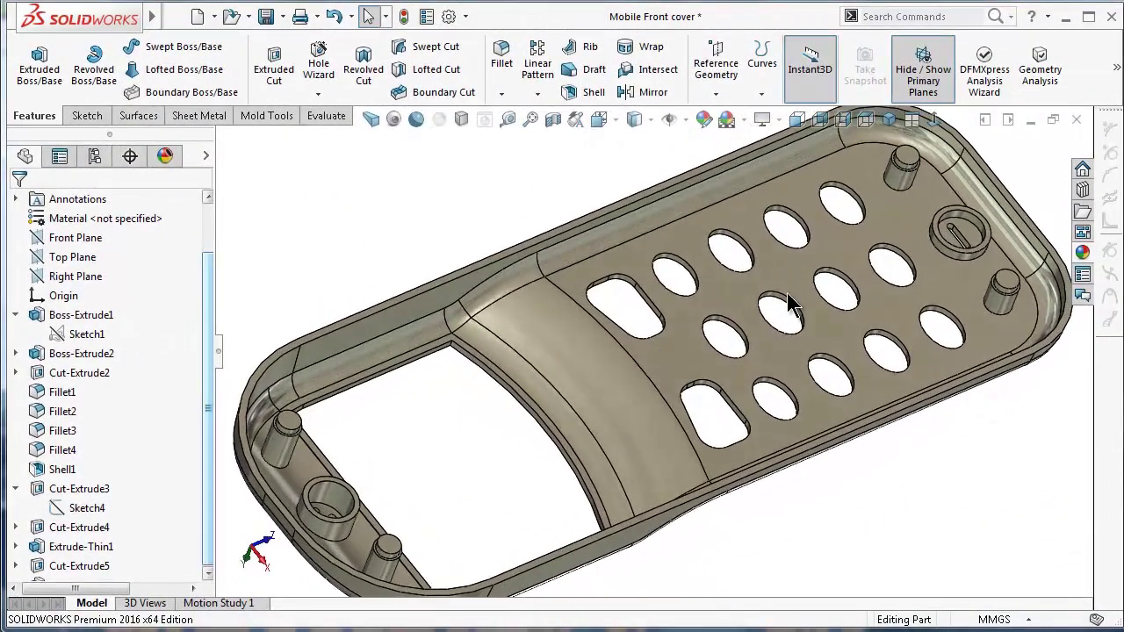
click(318, 62)
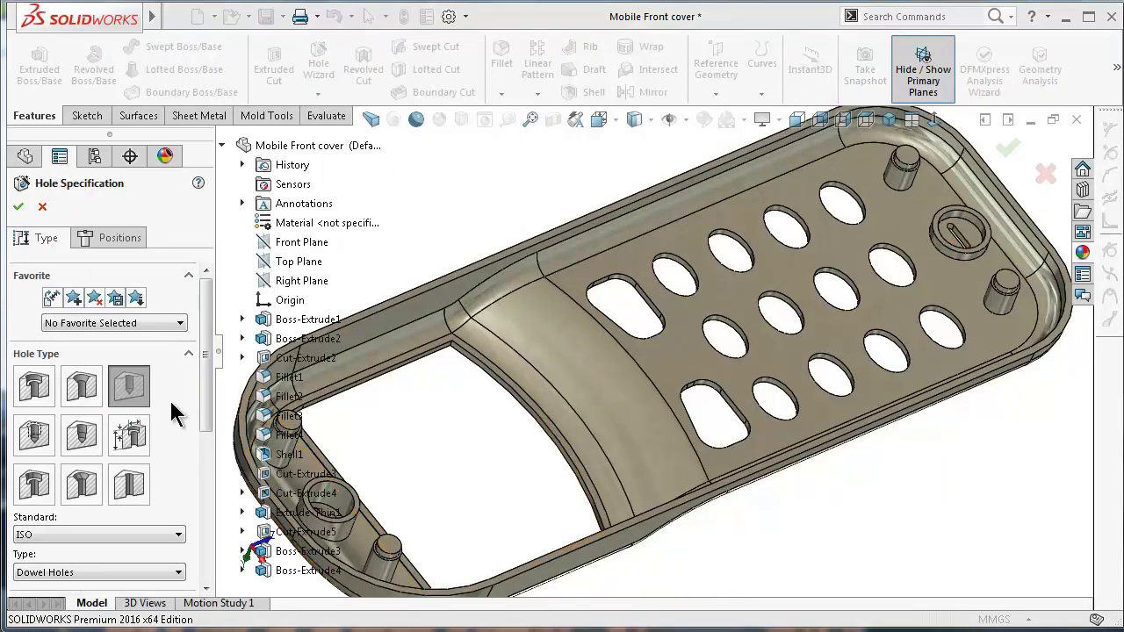
drag(211, 379, 216, 467)
click(158, 457)
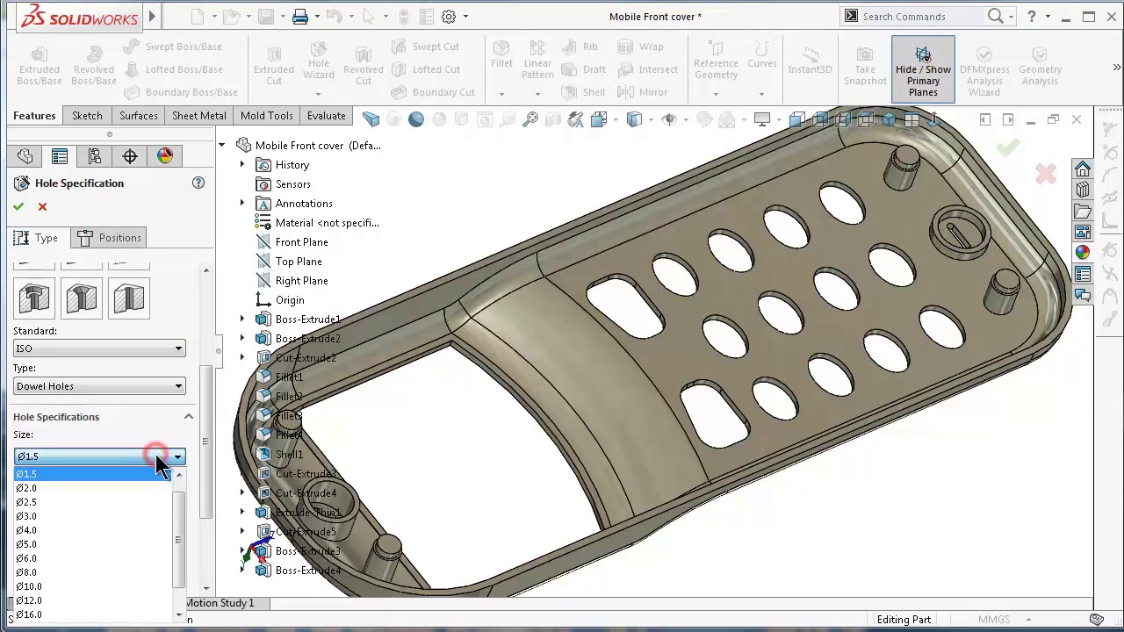
click(121, 488)
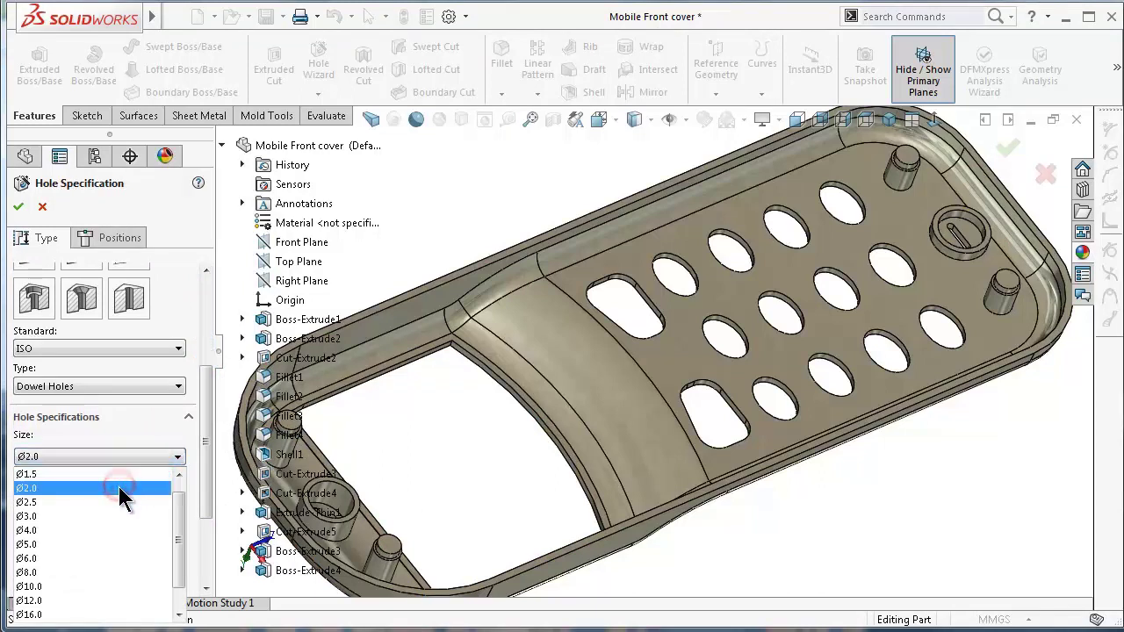
drag(208, 435, 198, 514)
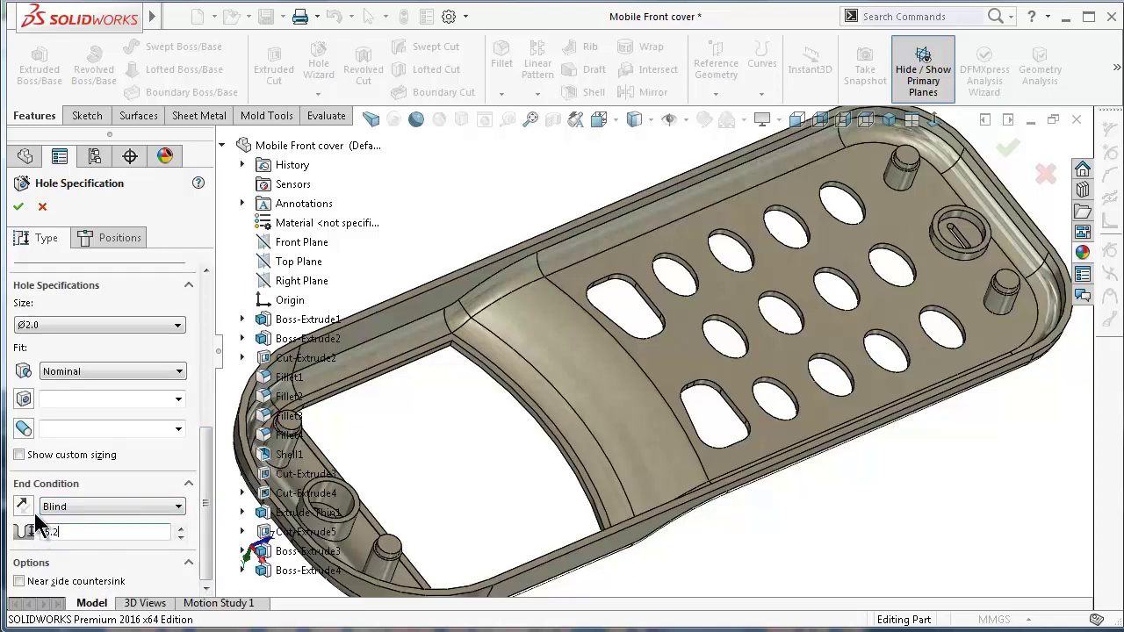
text(5.25)
key(Return)
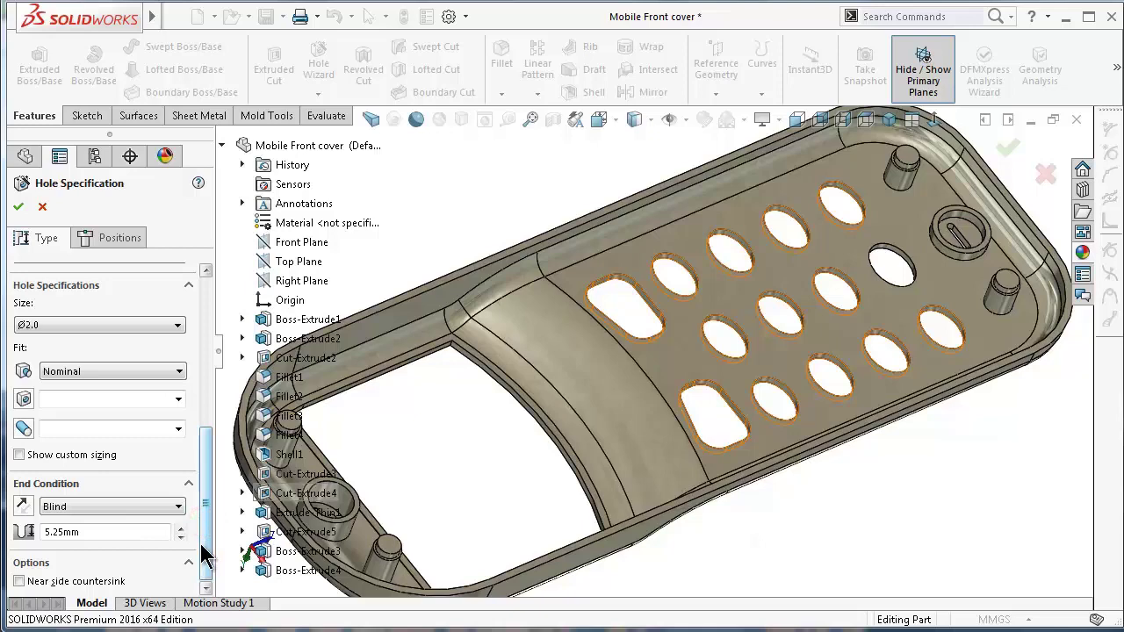
Position the dowel holes on the tops of the two bosses beside the slot ring, concentric with each boss.
click(126, 237)
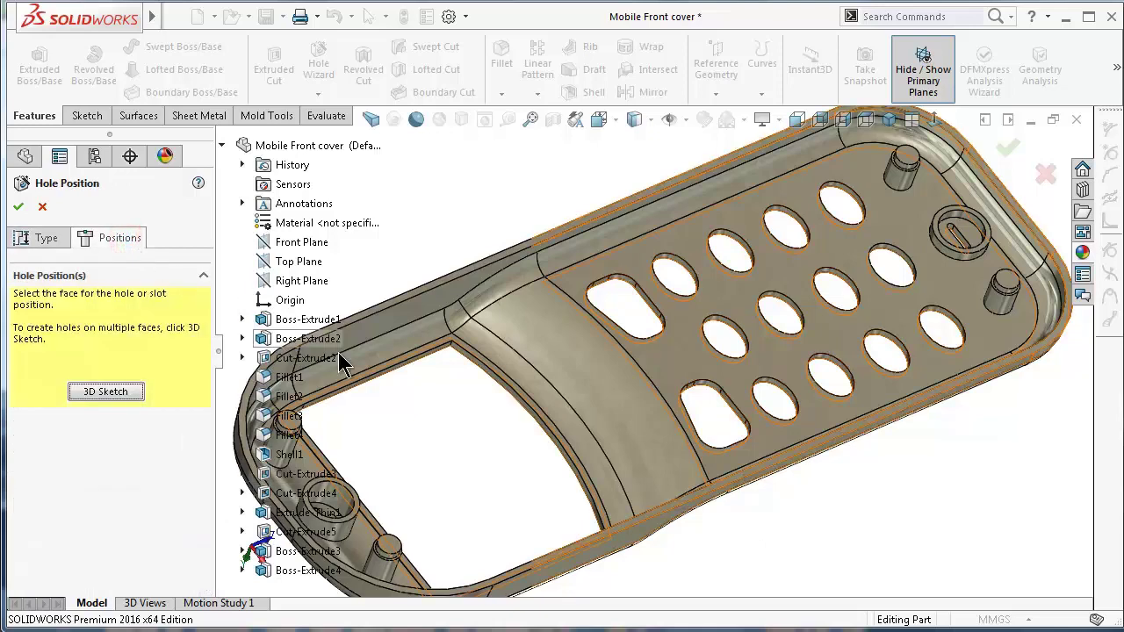
scroll(953, 306, down, 5)
click(1025, 279)
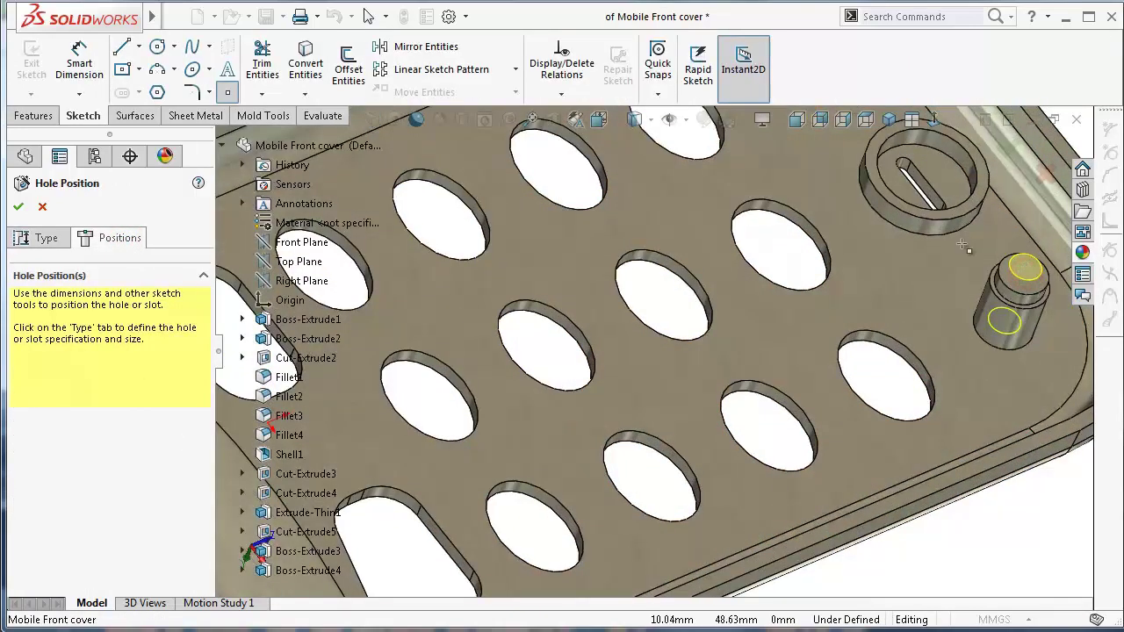
click(935, 120)
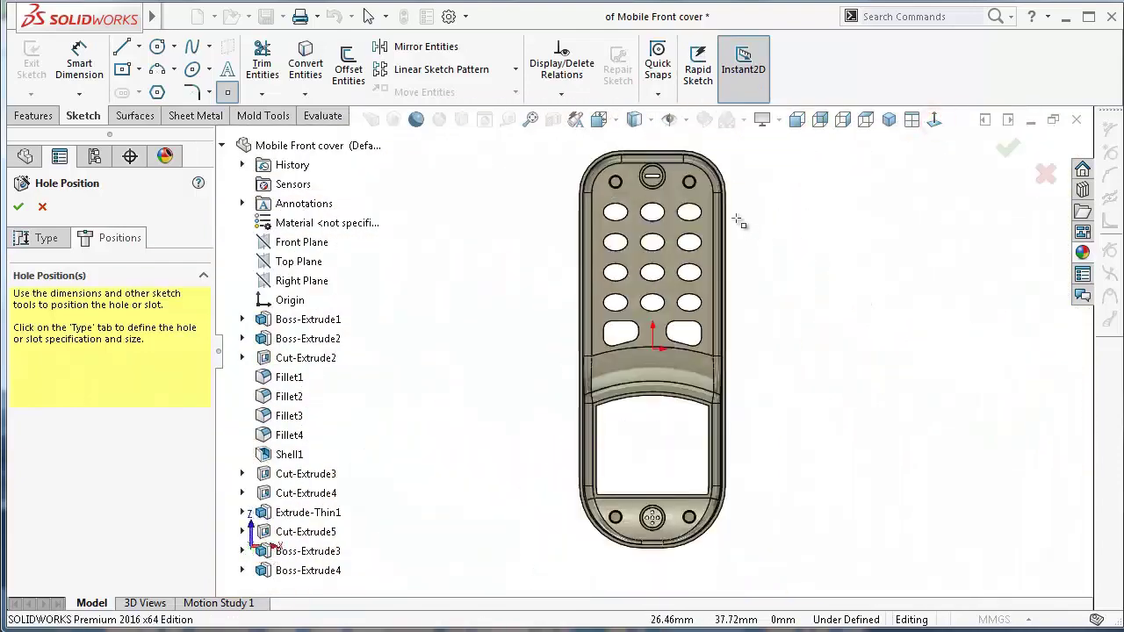
scroll(617, 193, down, 5)
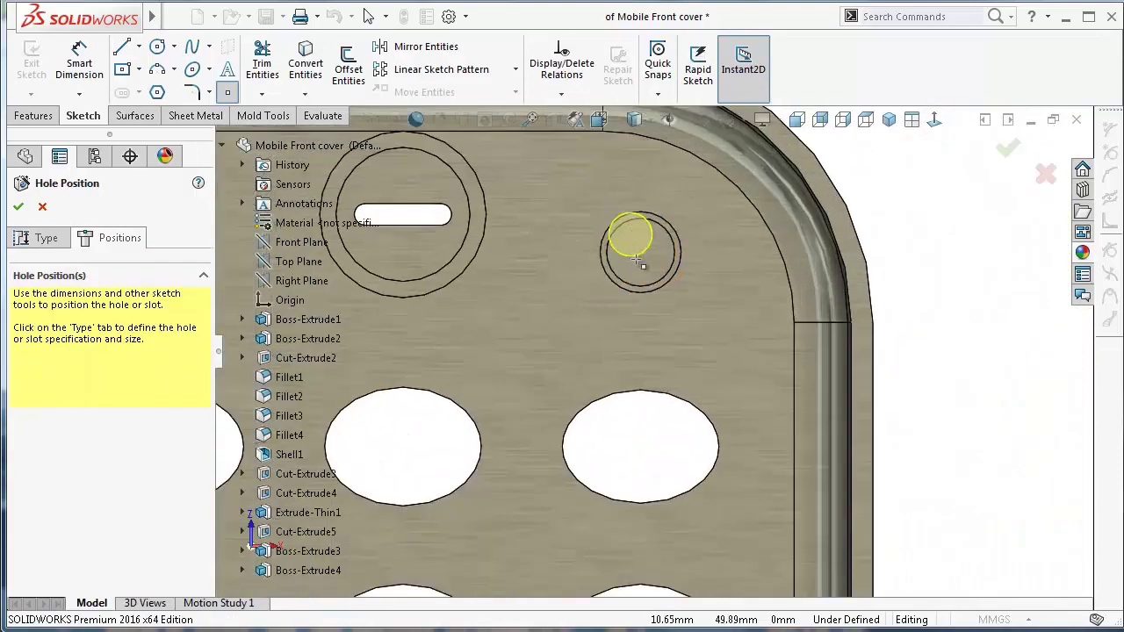
click(640, 254)
scroll(502, 301, up, 3)
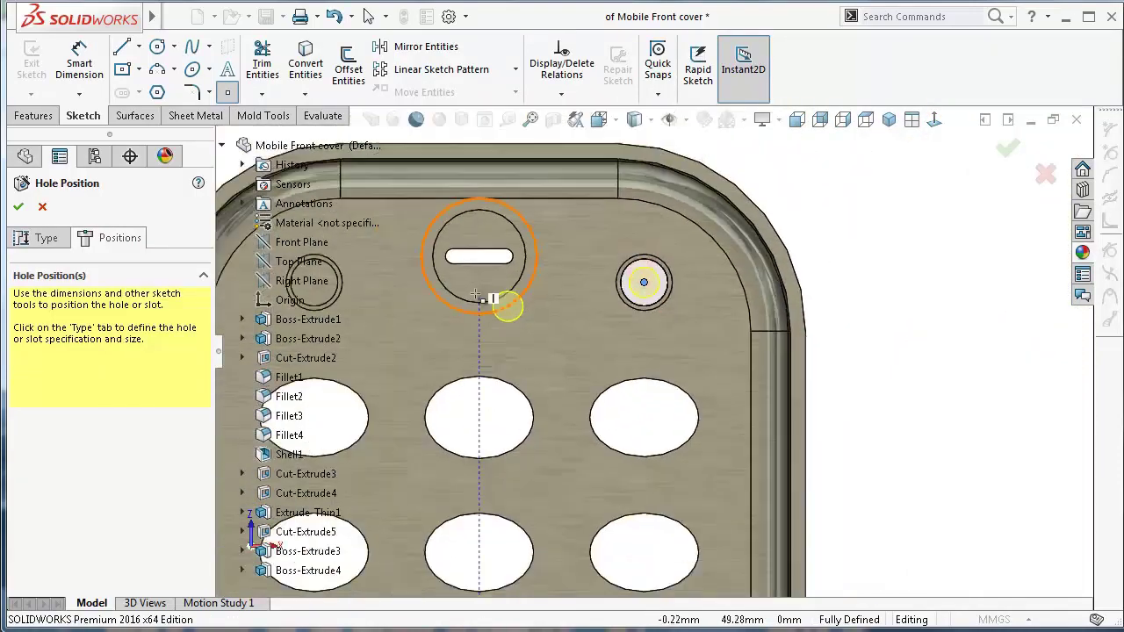
scroll(501, 301, down, 3)
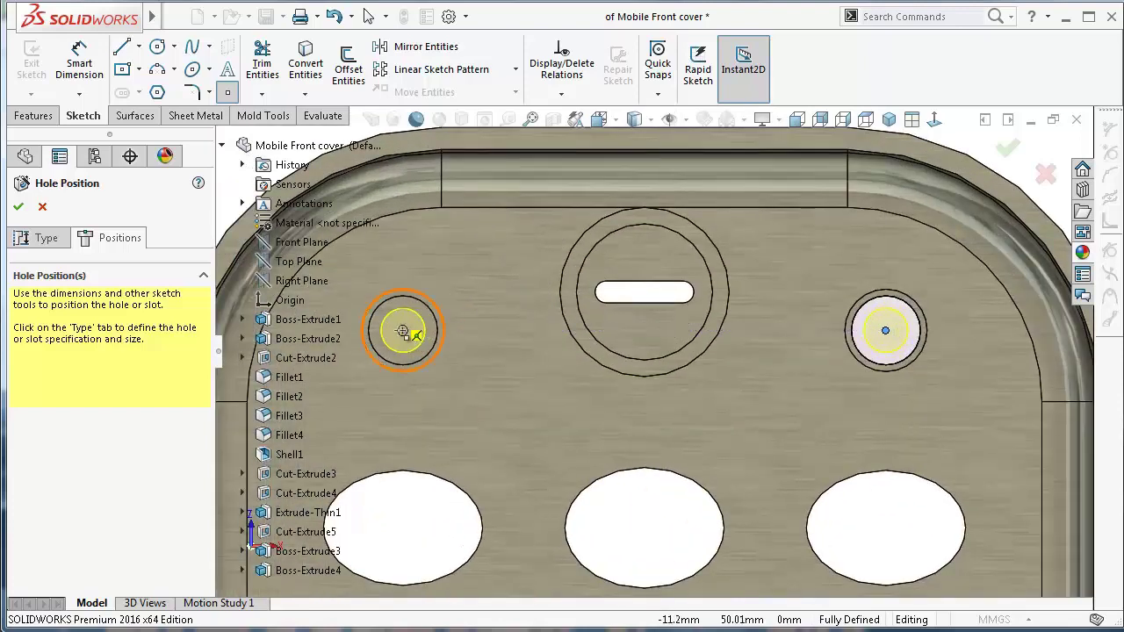
click(402, 331)
Add dowel hole positions at the centres of the two bosses beside the five-hole ring.
scroll(597, 500, up, 3)
scroll(591, 522, down, 5)
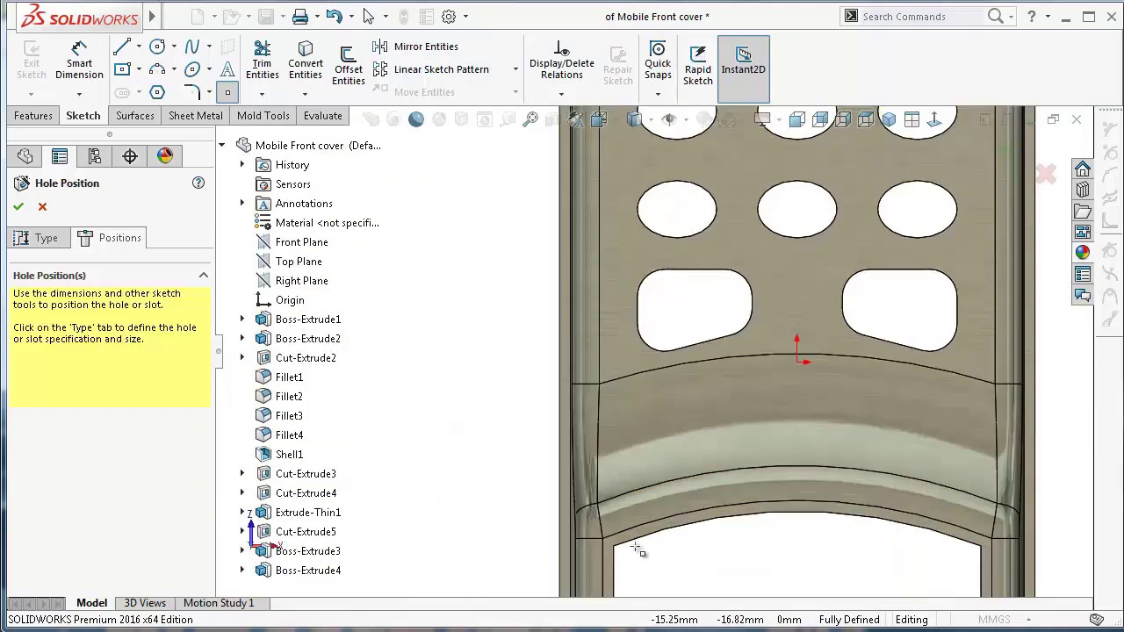
scroll(641, 545, down, 6)
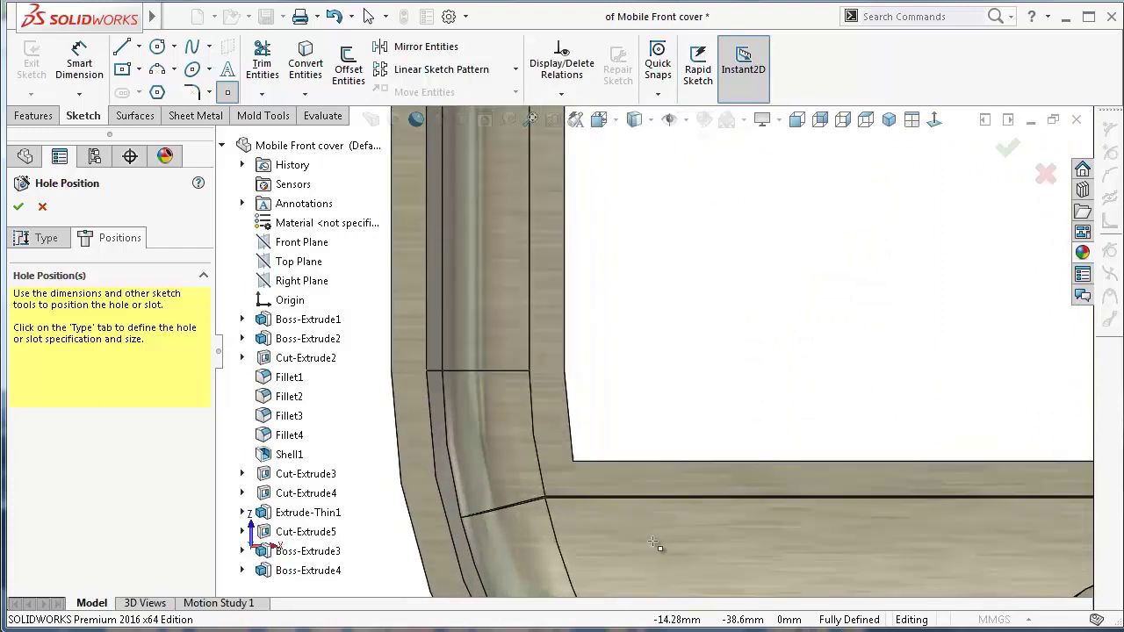
scroll(656, 540, up, 3)
scroll(703, 537, down, 2)
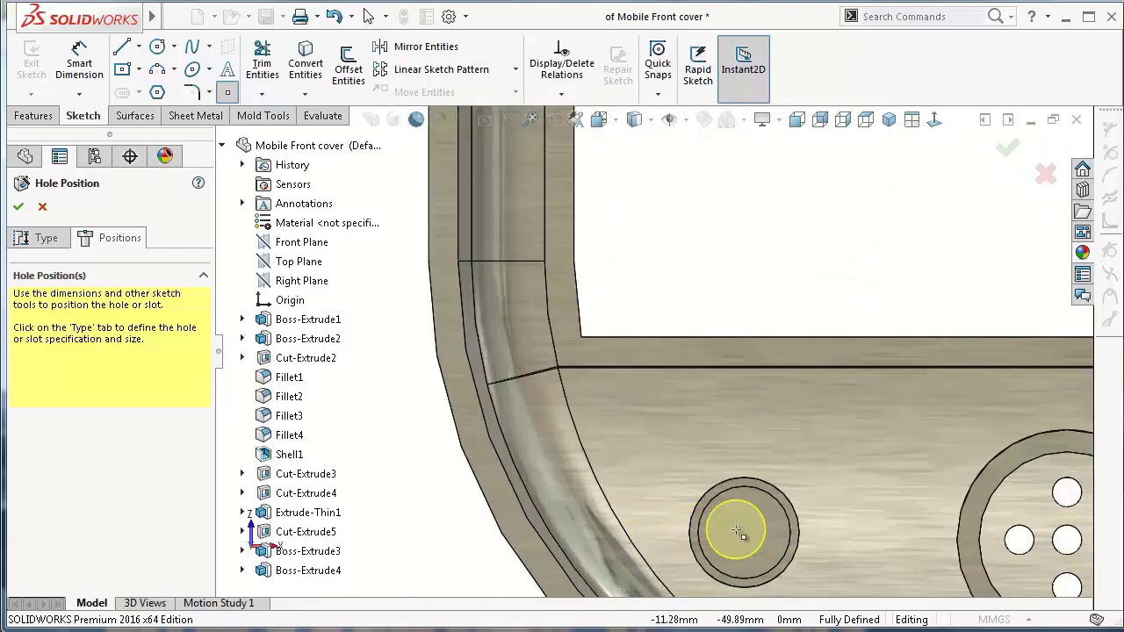
click(744, 534)
scroll(878, 509, up, 3)
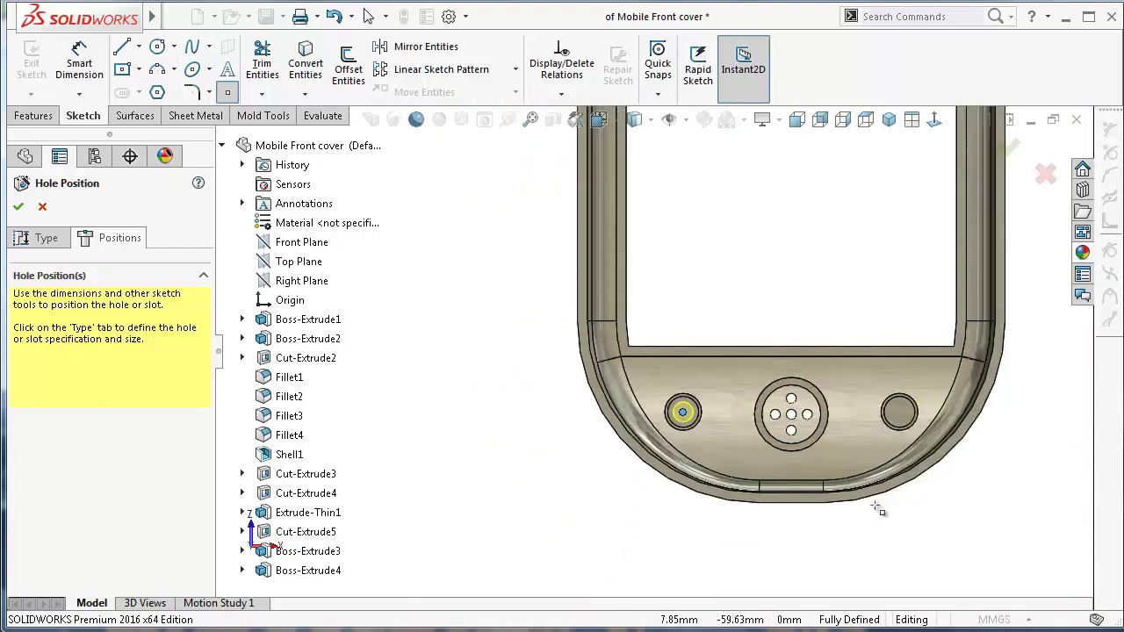
scroll(887, 439, down, 2)
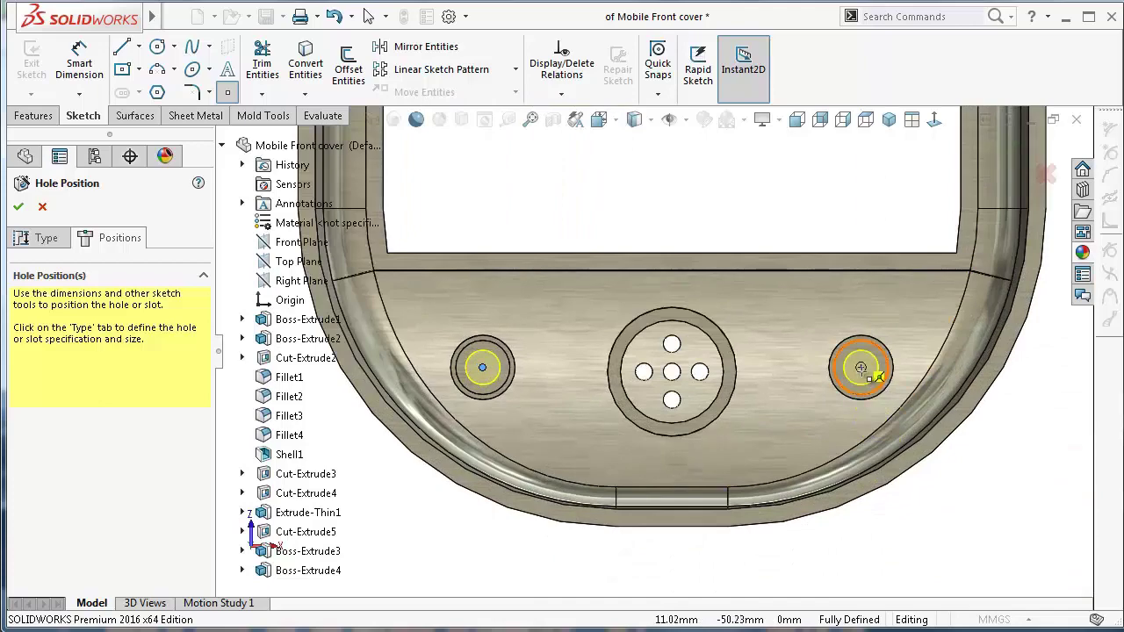
click(863, 376)
Set the Blind depth of the dowel holes to 4 mm.
middle_drag(908, 426, 887, 368)
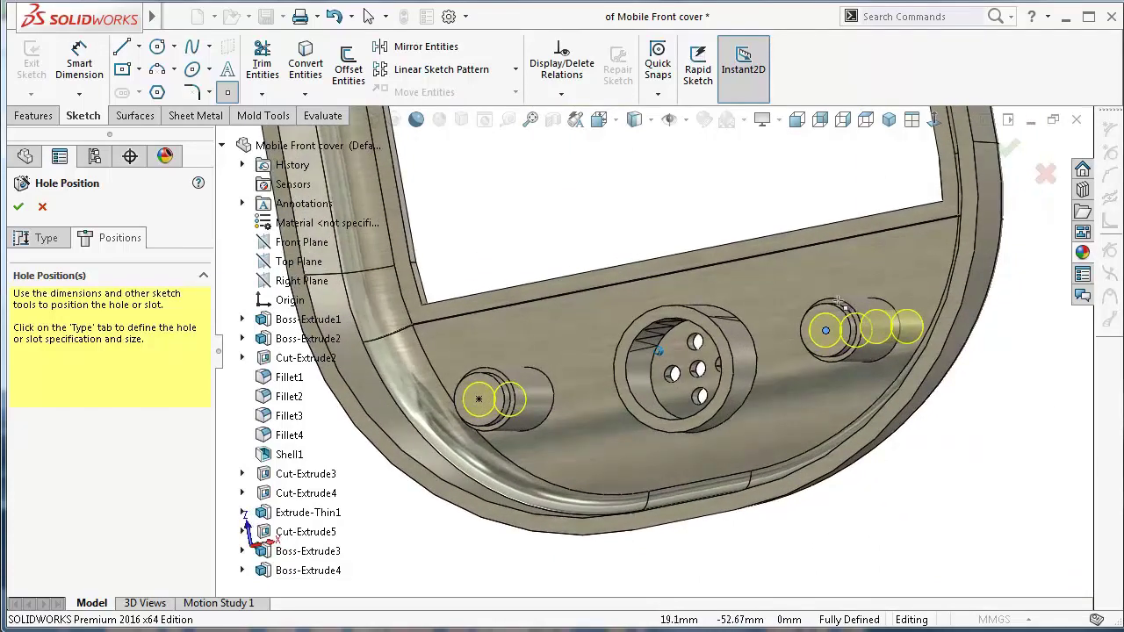
scroll(887, 368, down, 5)
middle_drag(742, 316, 586, 321)
mouse_move(466, 364)
middle_down()
mouse_move(478, 371)
mouse_move(466, 373)
middle_up()
scroll(645, 280, up, 8)
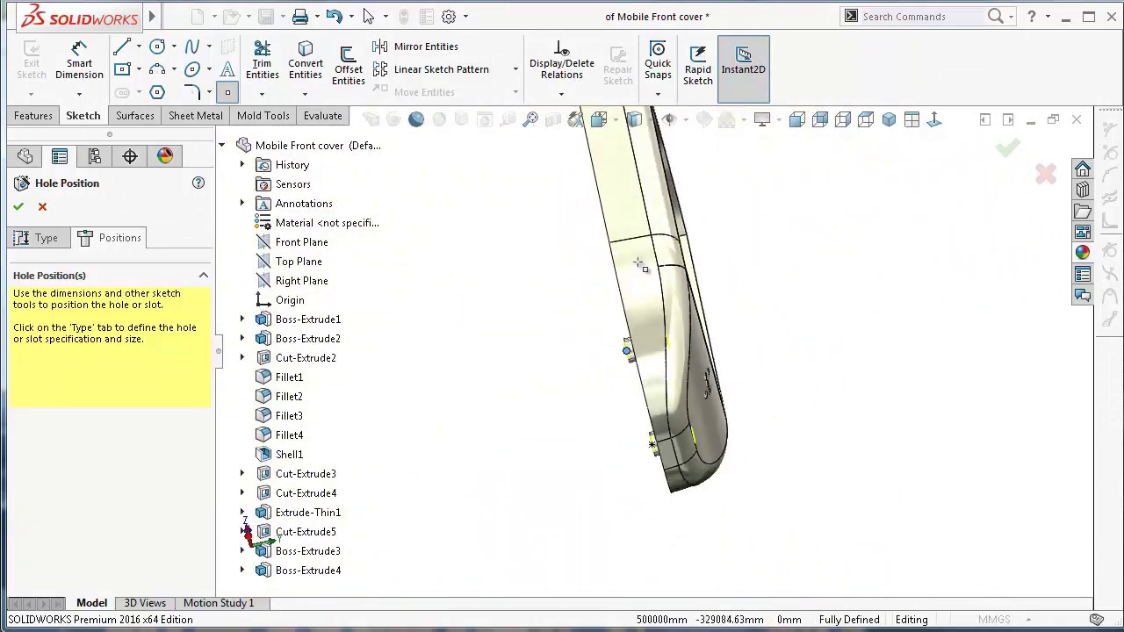
middle_drag(654, 253, 656, 212)
scroll(799, 472, down, 6)
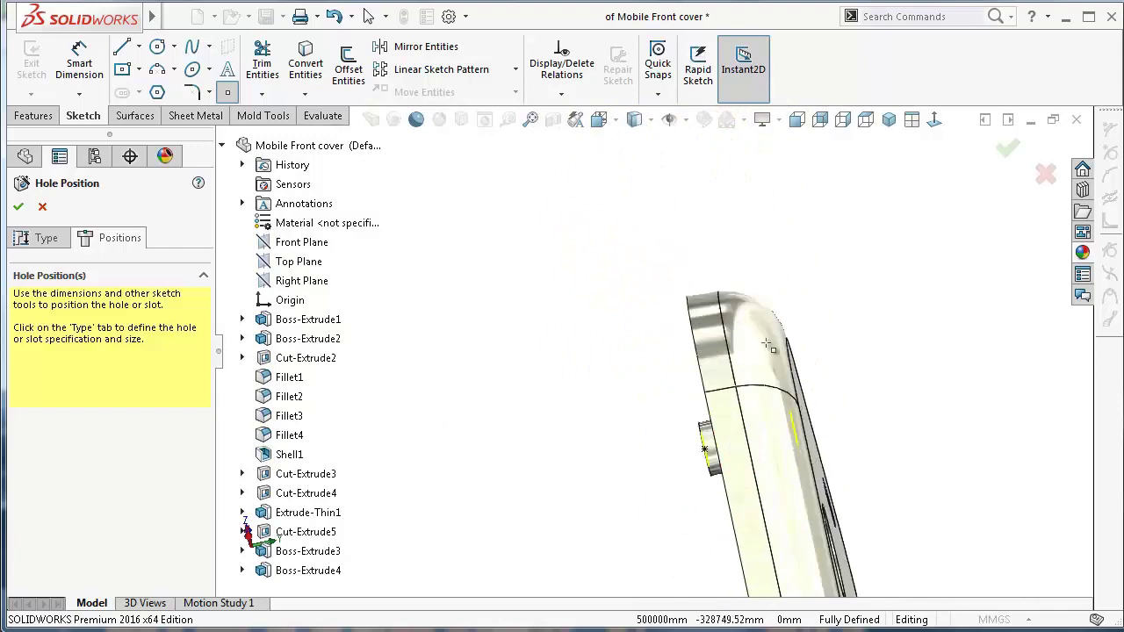
click(44, 238)
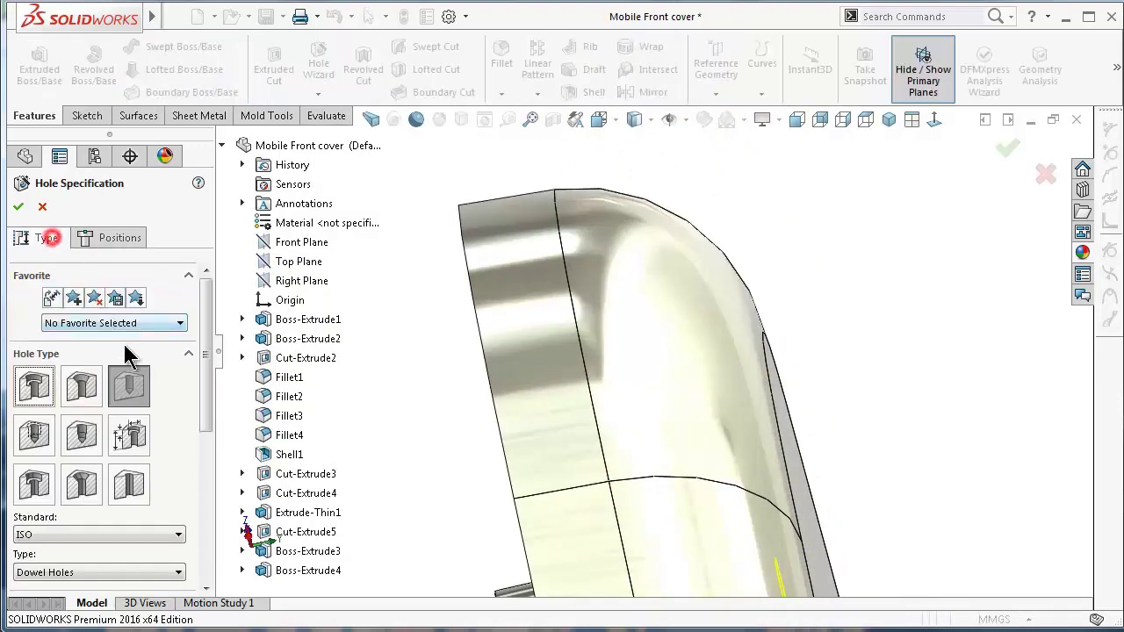
drag(204, 377, 195, 536)
click(102, 531)
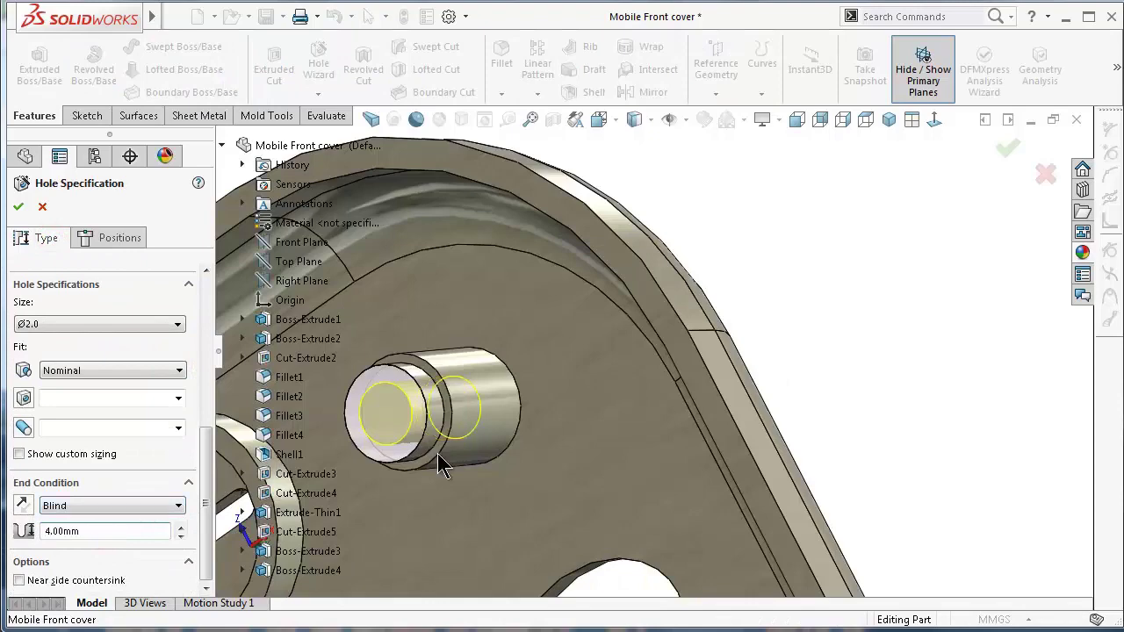
Check the hole depth inside the bosses with hidden lines visible and create the four dowel holes.
middle_drag(441, 466, 642, 406)
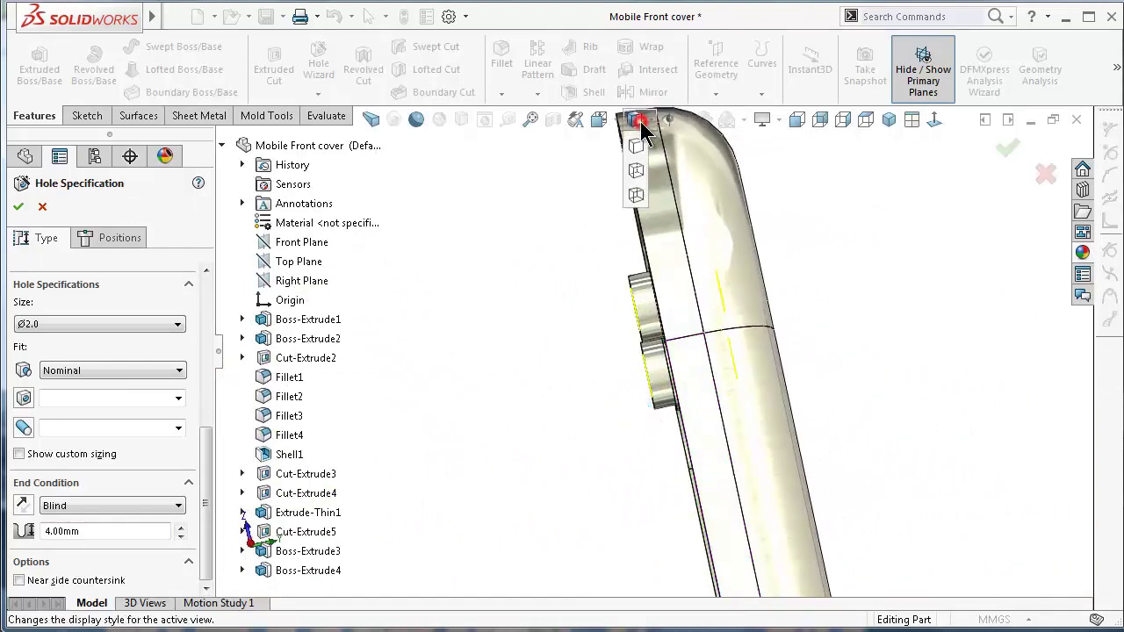
scroll(688, 280, down, 5)
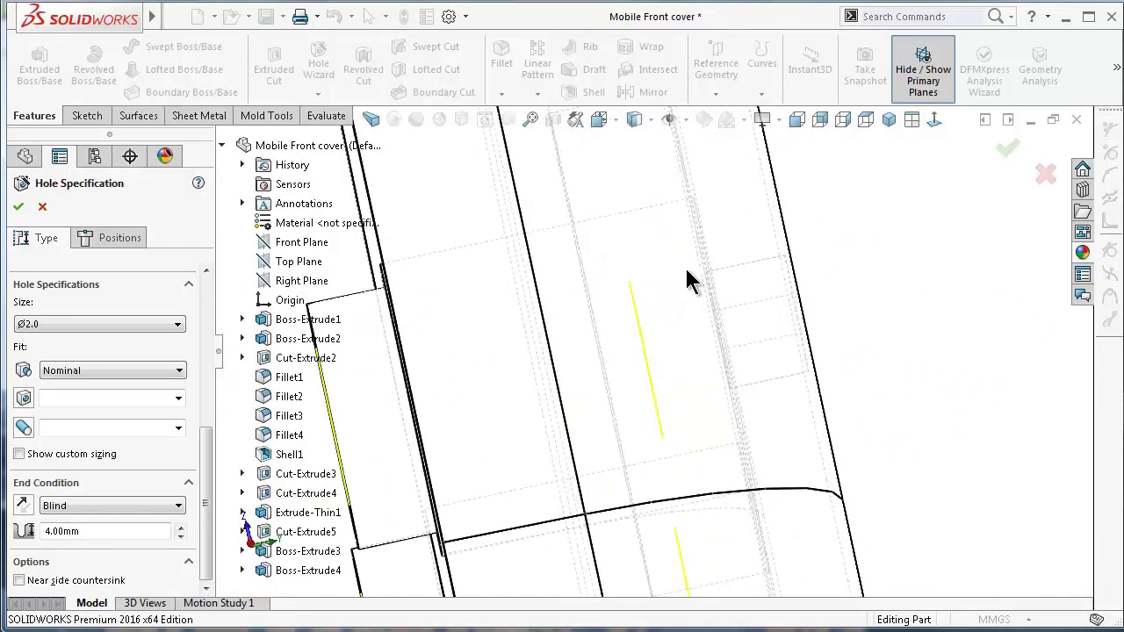
mouse_move(801, 310)
middle_down()
mouse_move(811, 345)
mouse_move(994, 152)
middle_up()
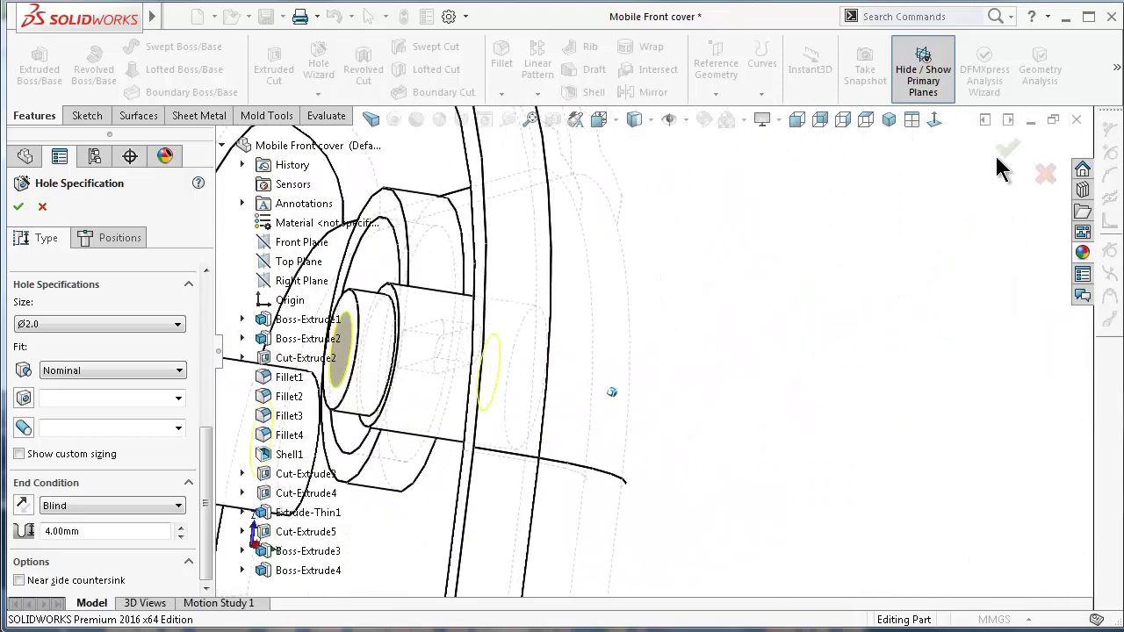
click(1008, 151)
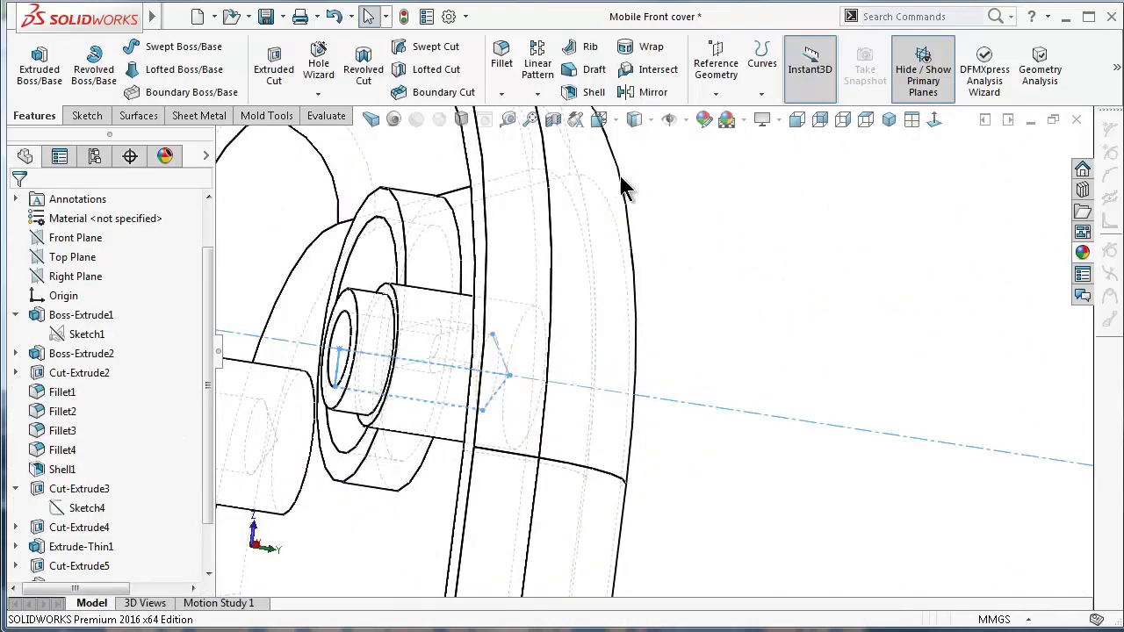
Restore the shaded display with edges and examine the finished holes in the bosses.
click(637, 120)
click(639, 148)
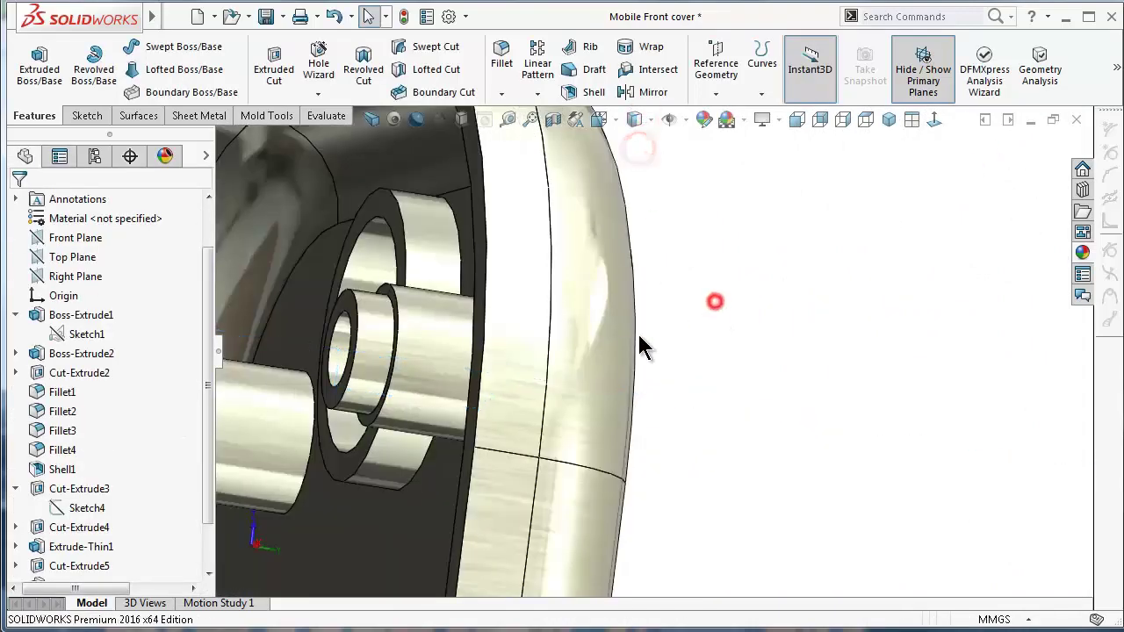
mouse_move(639, 336)
middle_down()
mouse_move(582, 351)
mouse_move(459, 334)
mouse_move(503, 313)
mouse_move(504, 518)
mouse_move(539, 560)
middle_up()
scroll(494, 315, up, 4)
scroll(494, 323, up, 5)
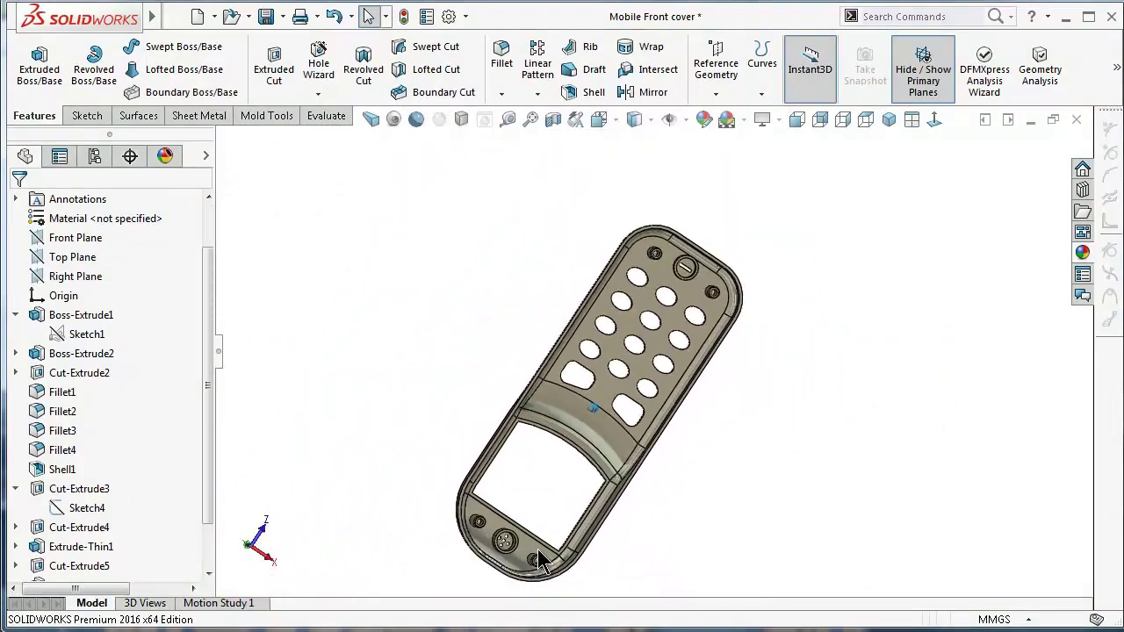
scroll(539, 560, down, 10)
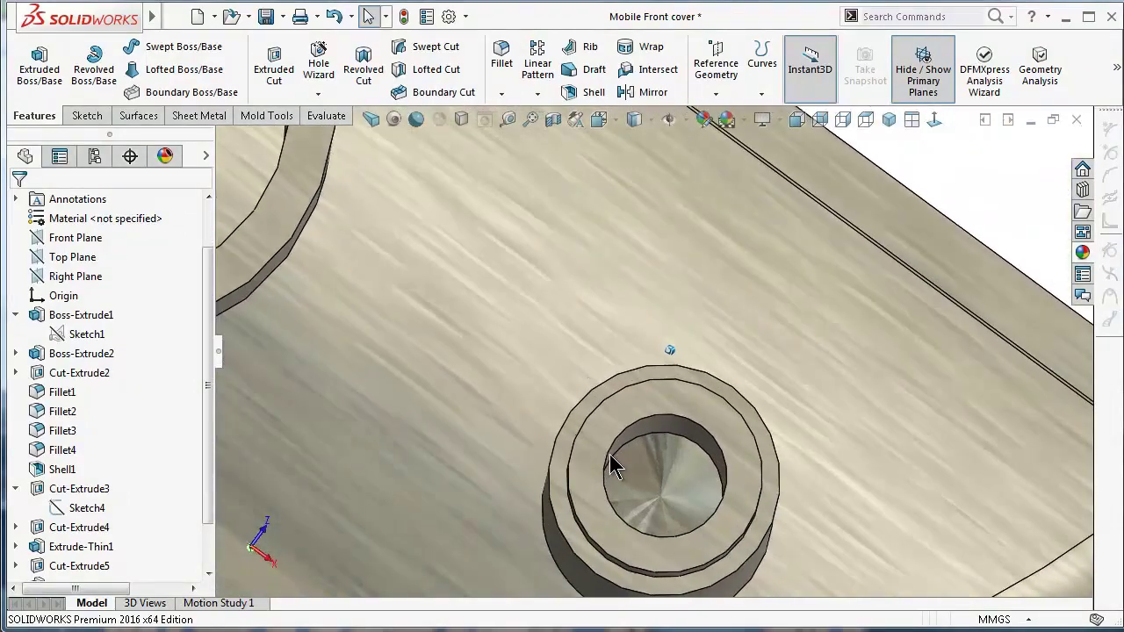
scroll(612, 465, up, 8)
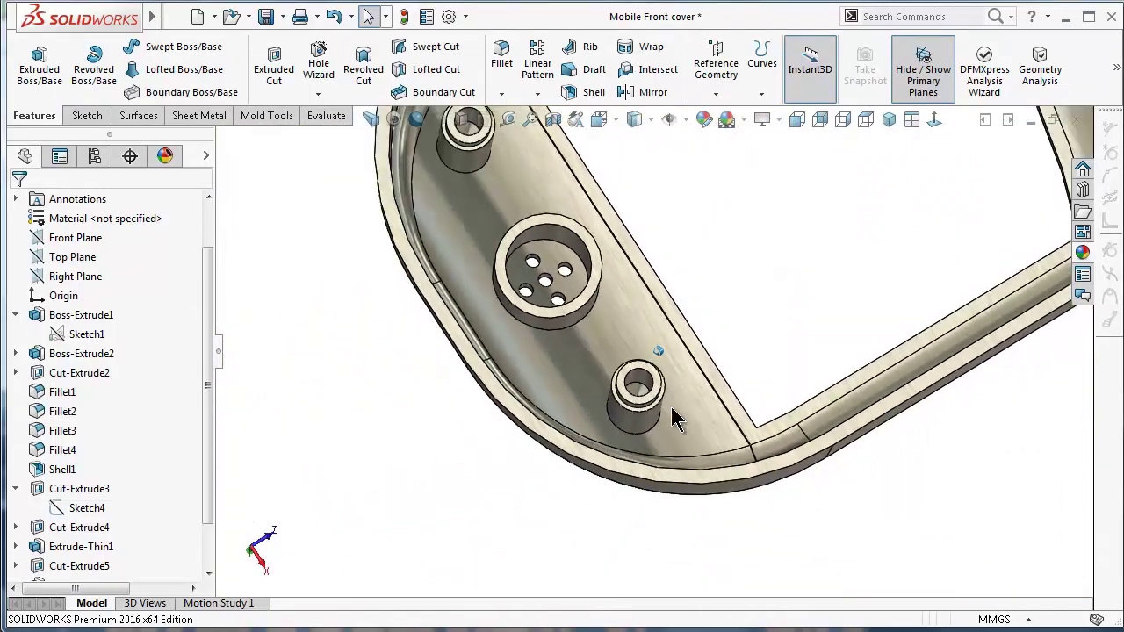
Start a 0.25 mm fillet and select the inner faces of the curved band, keypad, display window border and five-hole end.
scroll(671, 407, up, 6)
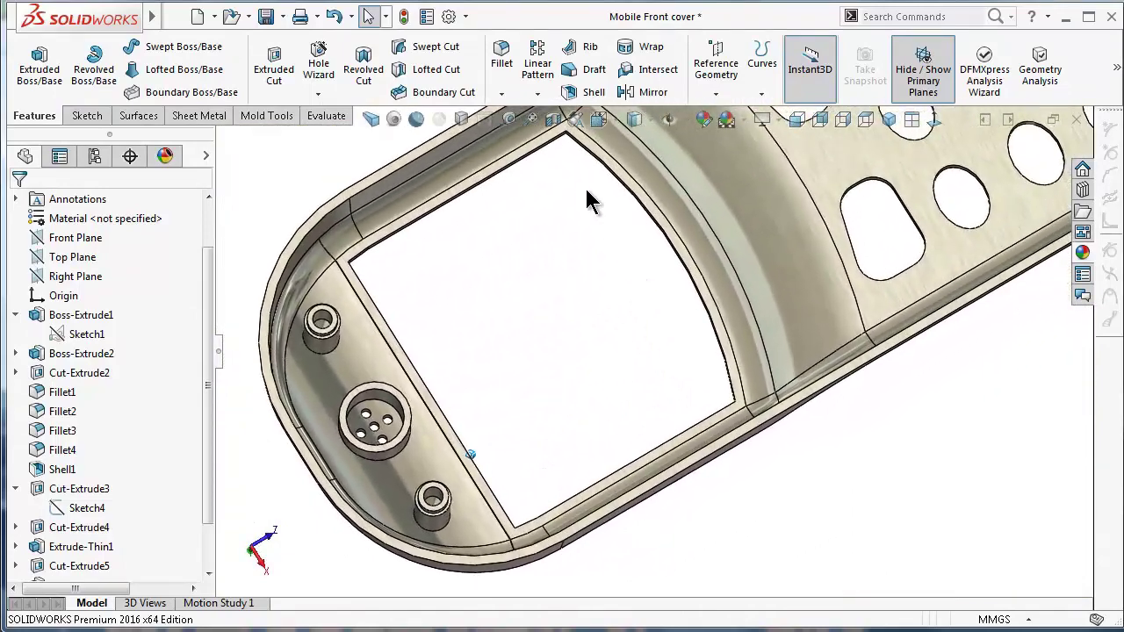
click(502, 54)
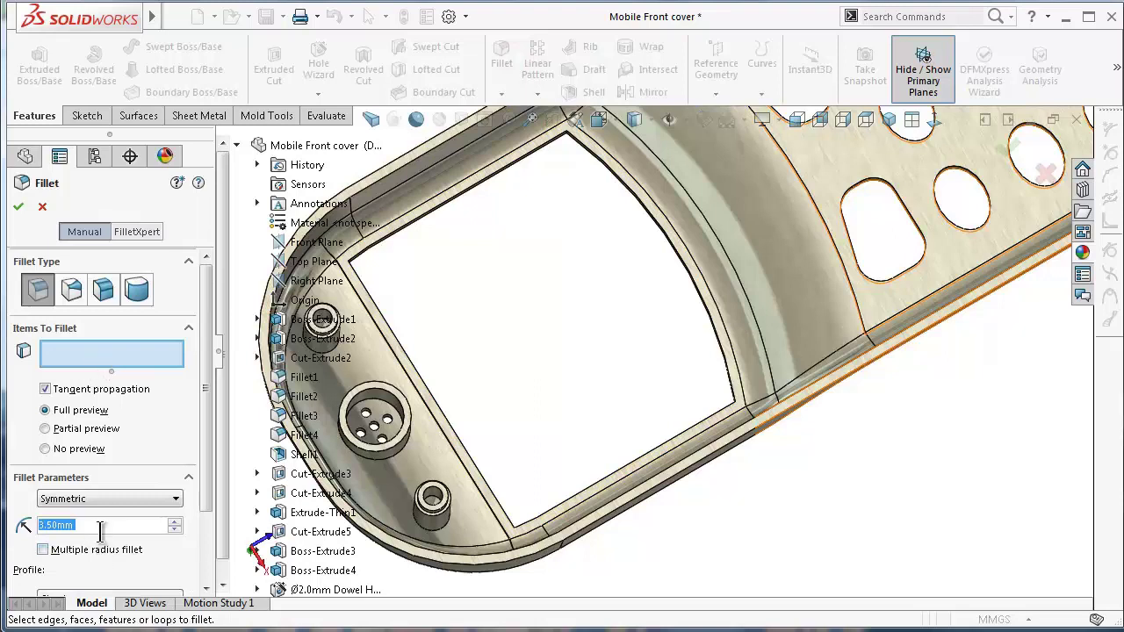
text(0.25)
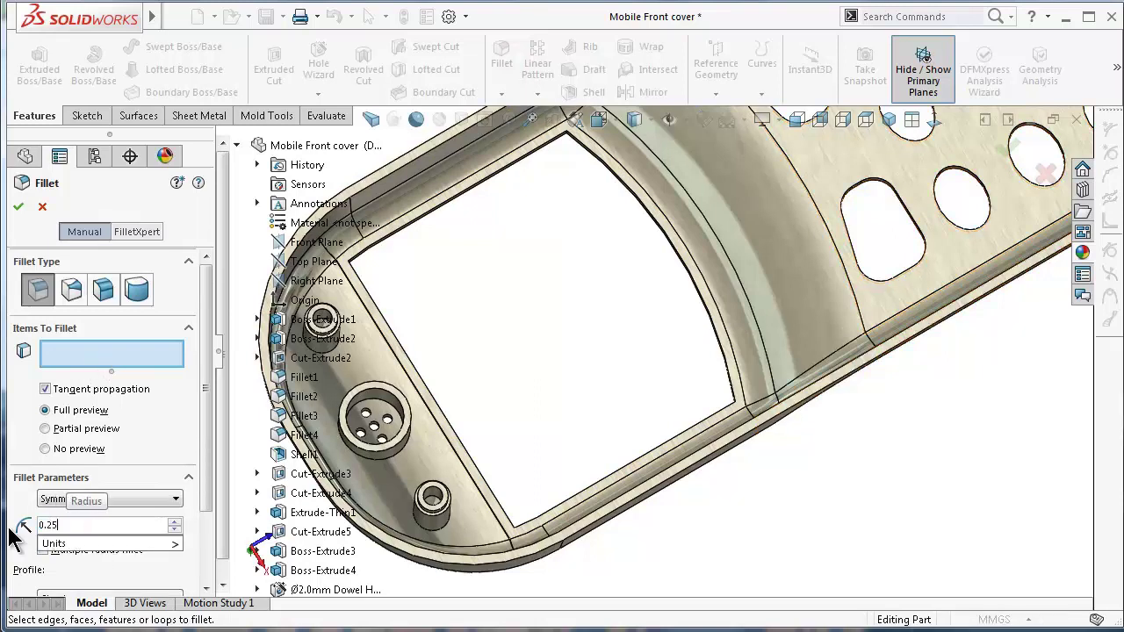
click(814, 319)
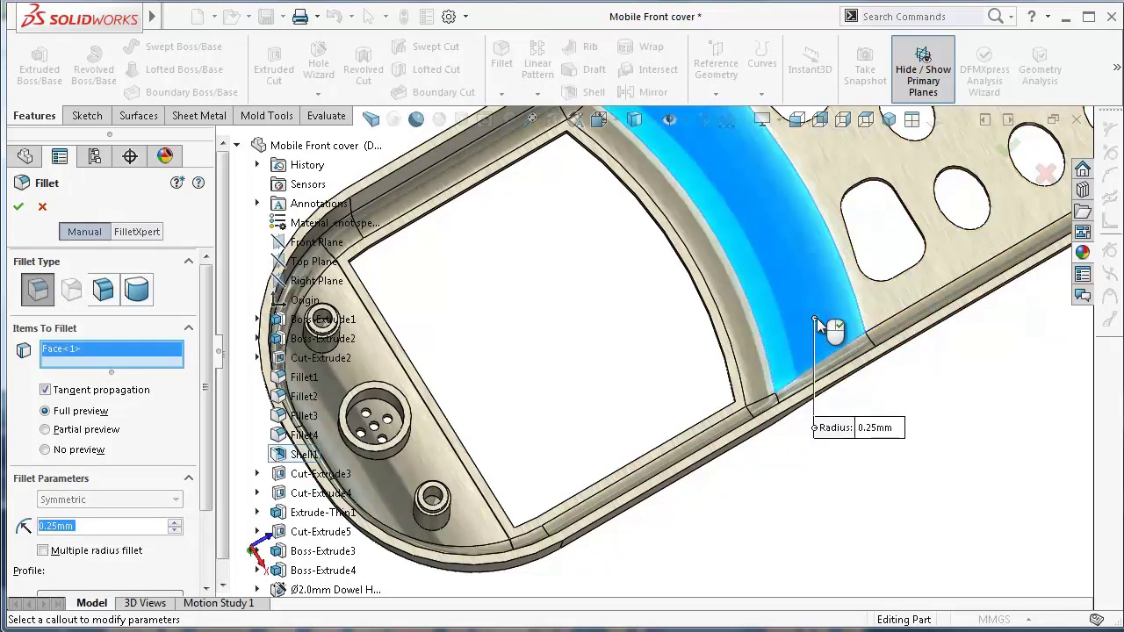
click(878, 296)
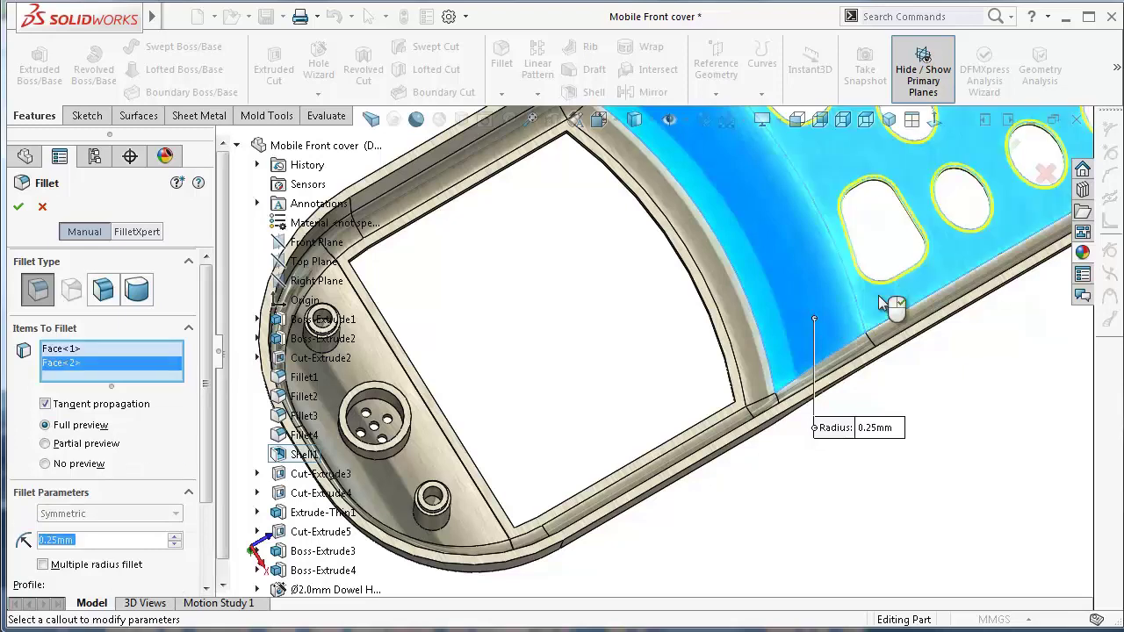
click(738, 391)
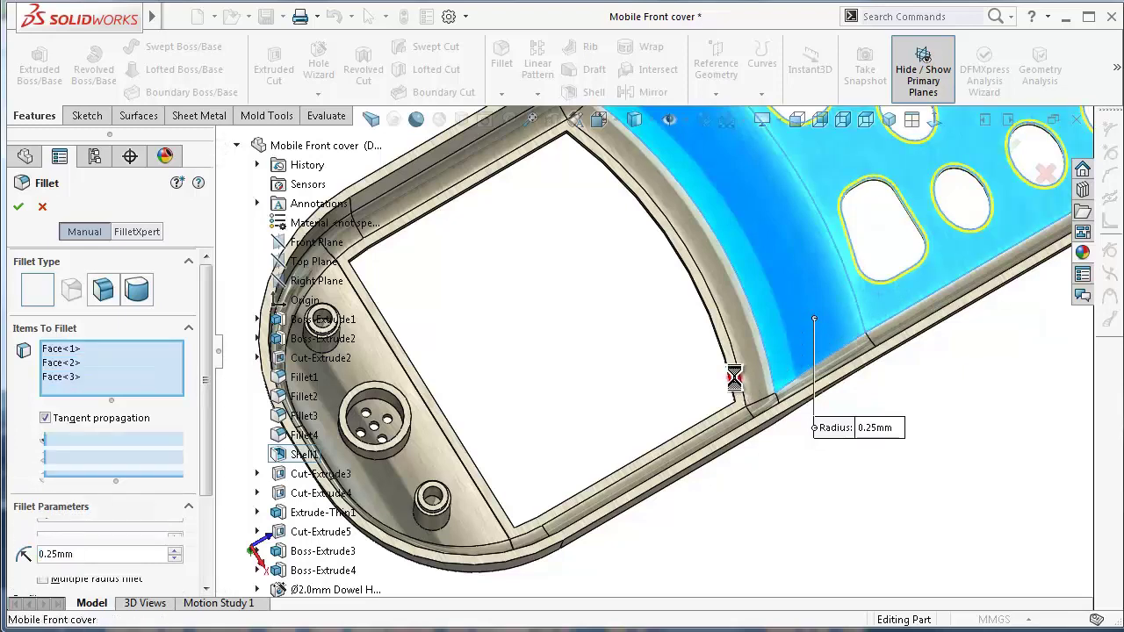
click(468, 519)
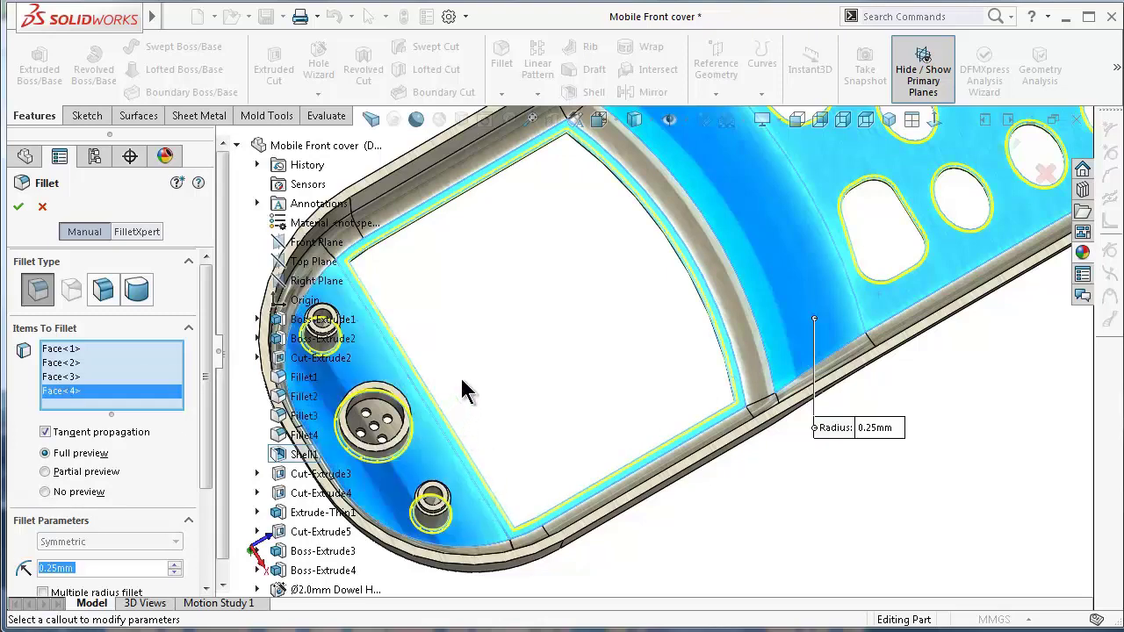
Add the floor faces inside the slotted ring and the five-hole ring to the fillet selection.
scroll(465, 391, up, 3)
scroll(728, 334, down, 8)
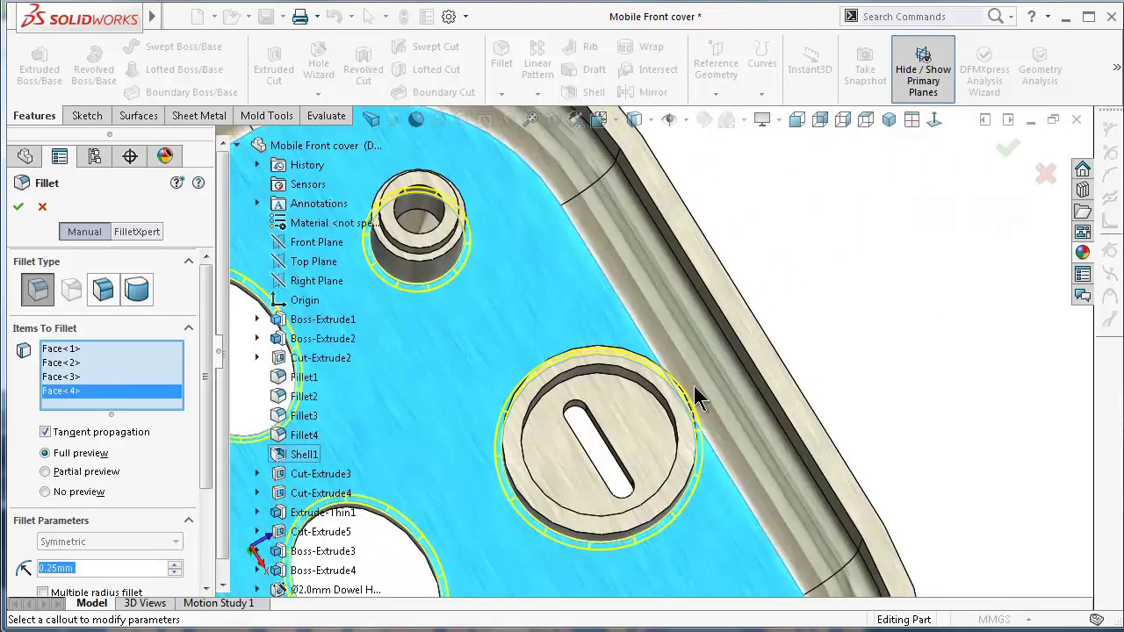
click(650, 420)
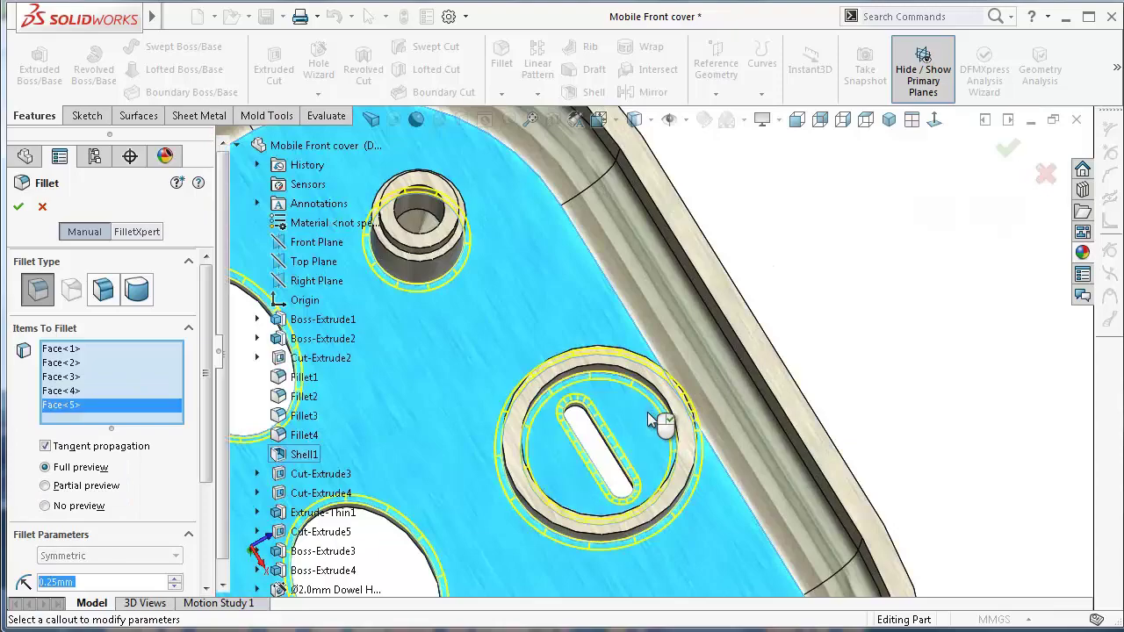
scroll(654, 423, up, 5)
middle_drag(659, 426, 454, 484)
scroll(474, 510, up, 2)
scroll(455, 446, down, 5)
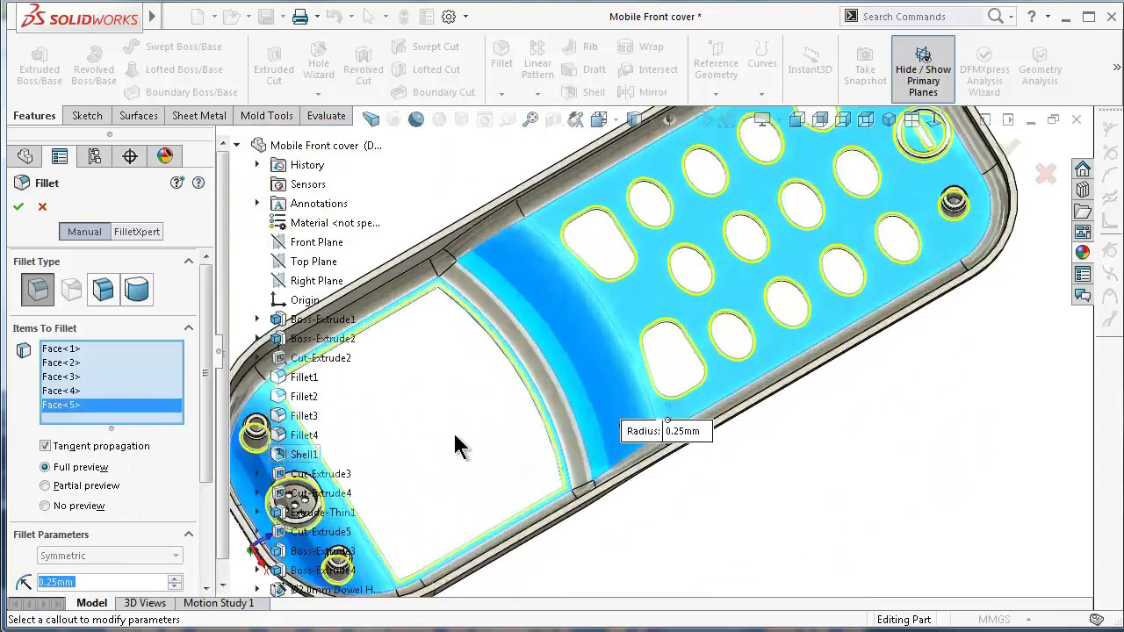
scroll(456, 446, down, 6)
click(502, 386)
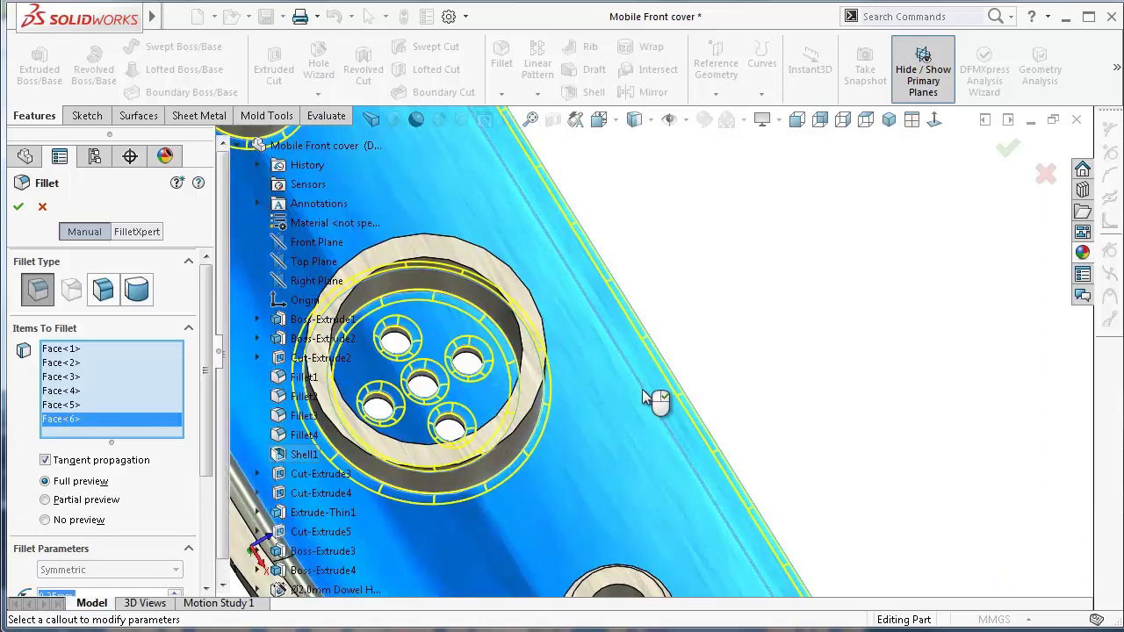
Add the outer face around the five holes, the display window ledge and the outer keypad face to the fillet selection.
scroll(651, 399, up, 10)
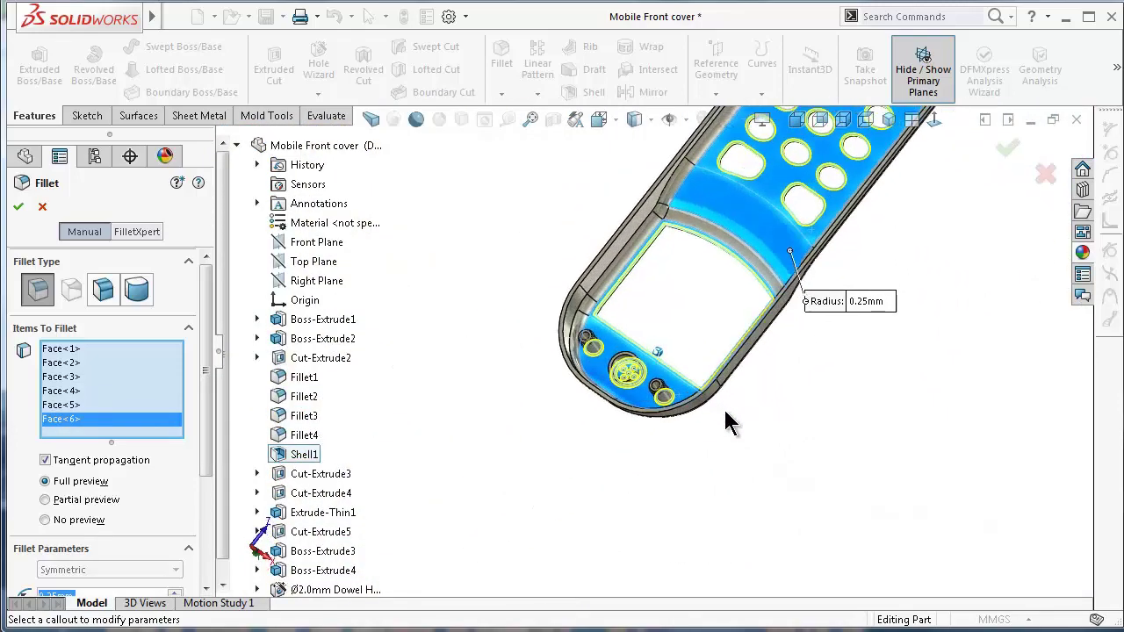
middle_drag(725, 422, 630, 393)
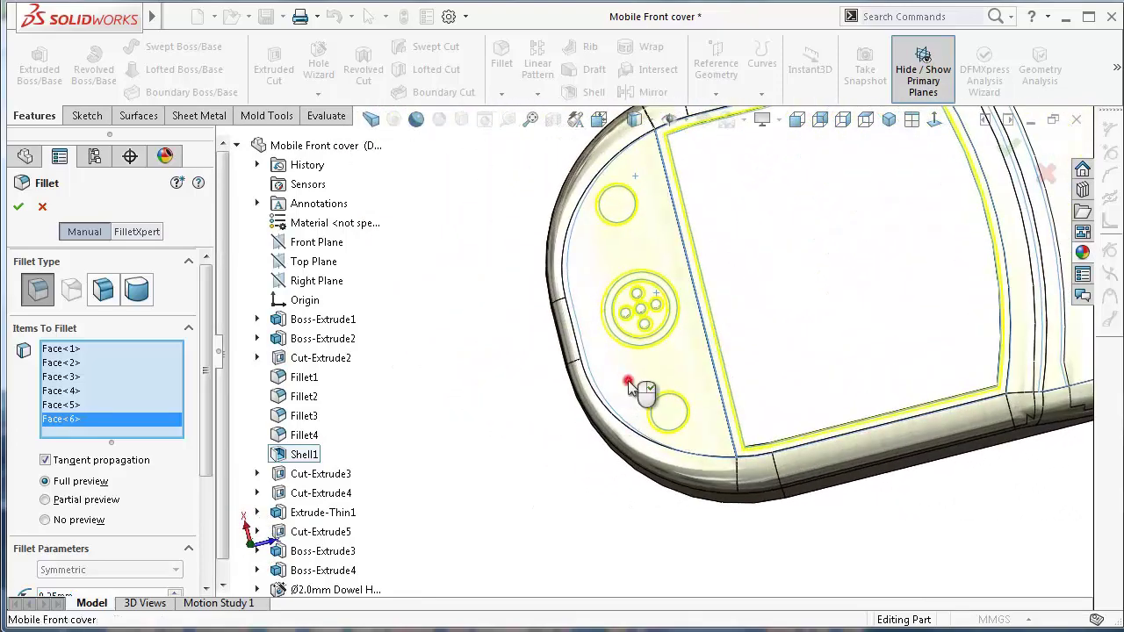
click(629, 384)
scroll(788, 322, up, 2)
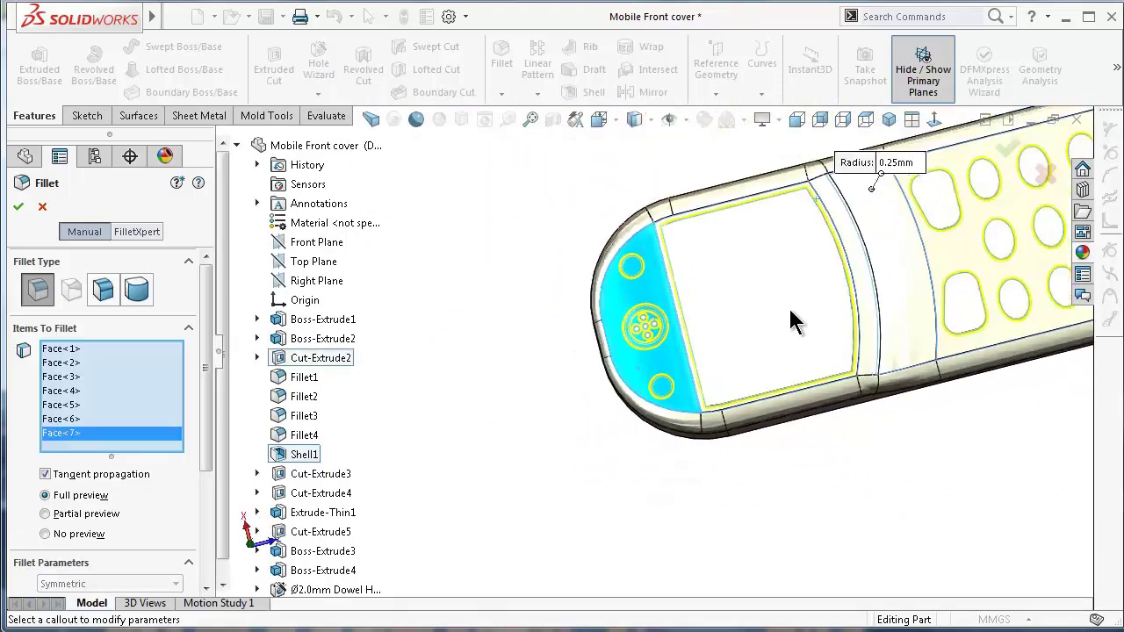
scroll(875, 356, down, 6)
scroll(878, 392, down, 1)
click(842, 382)
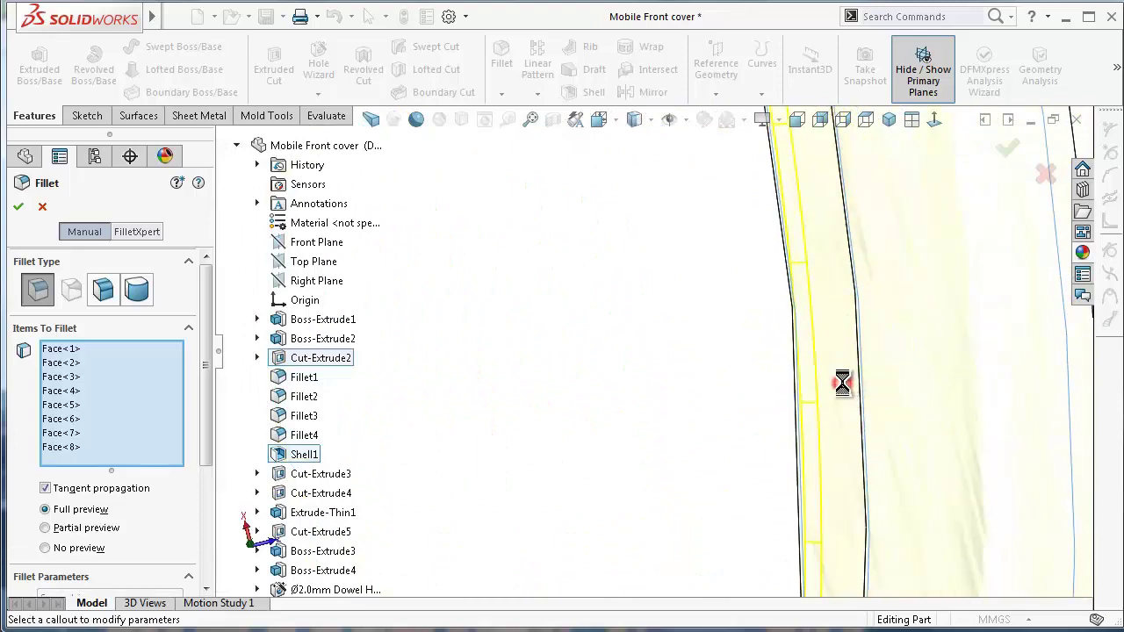
scroll(899, 383, up, 4)
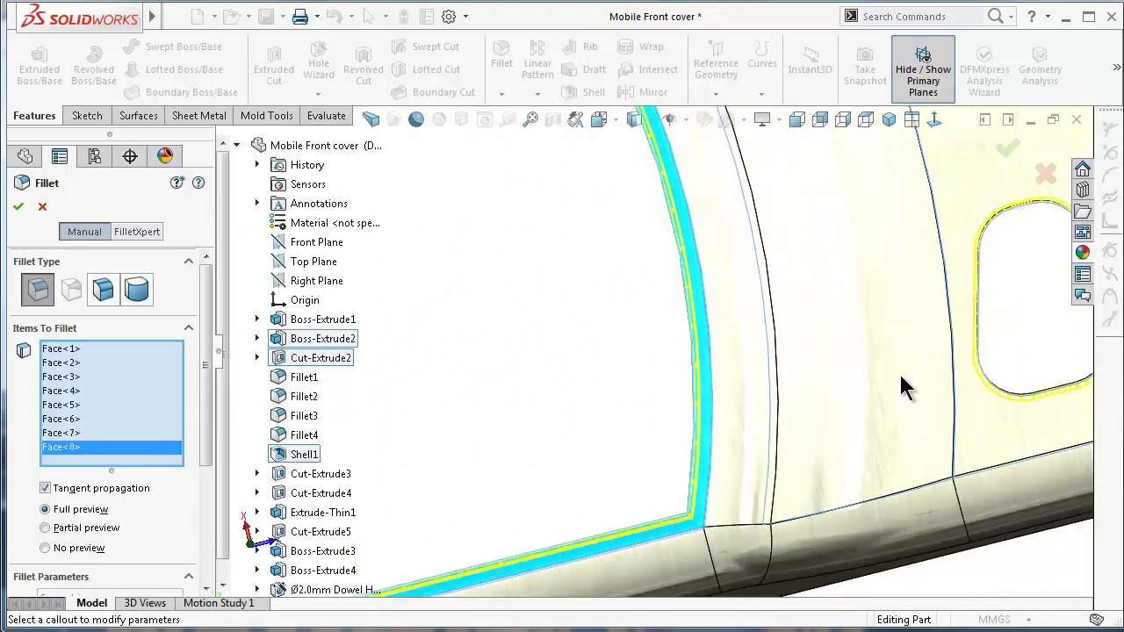
click(944, 392)
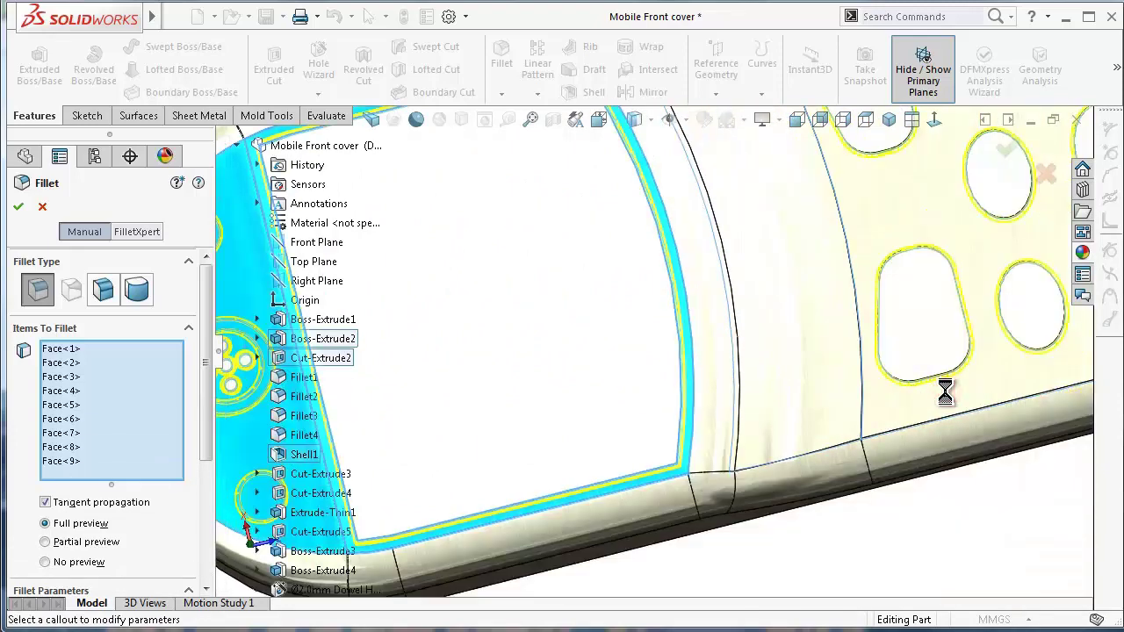
Deselect the inner face around the five-hole ring and add the cylindrical side face of the boss beside it to the fillet.
scroll(951, 399, up, 5)
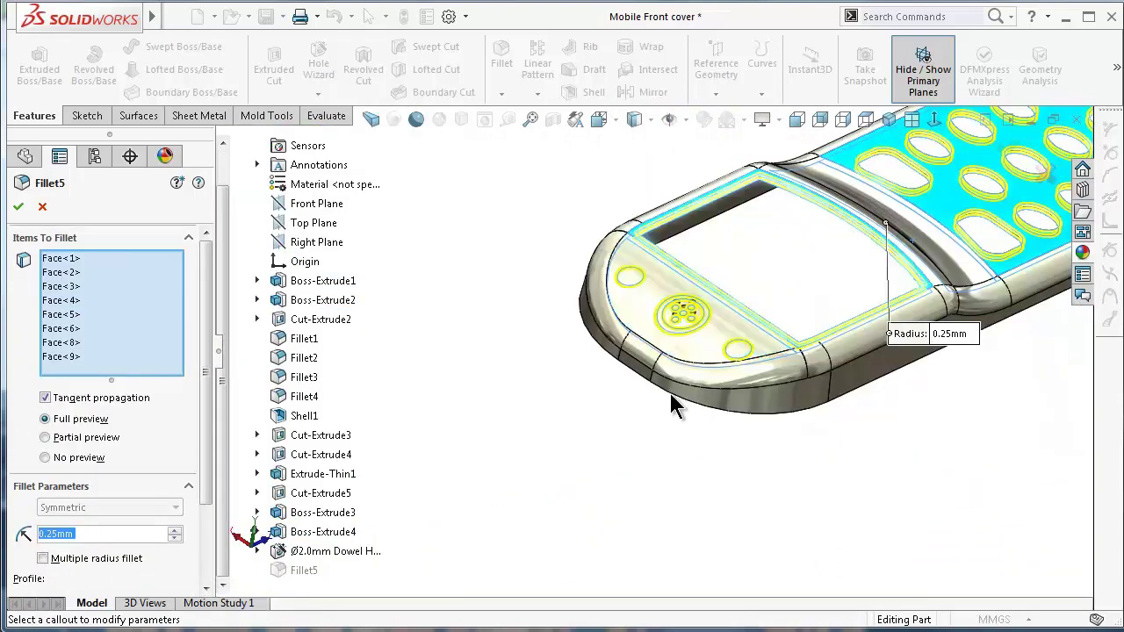
middle_drag(671, 405, 710, 321)
click(618, 298)
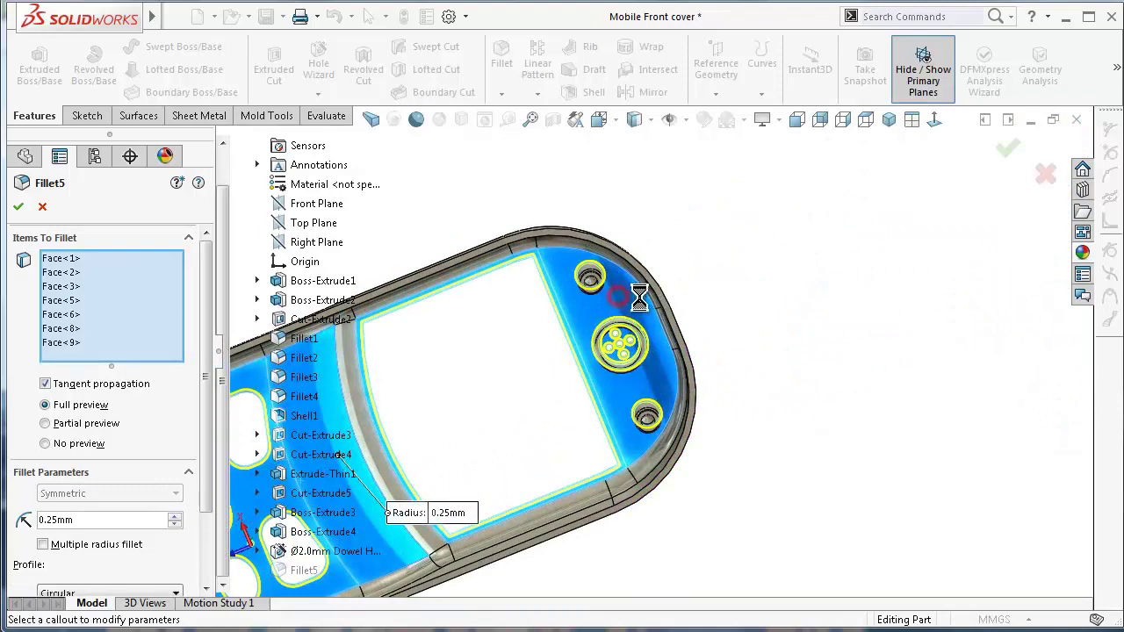
scroll(615, 289, down, 6)
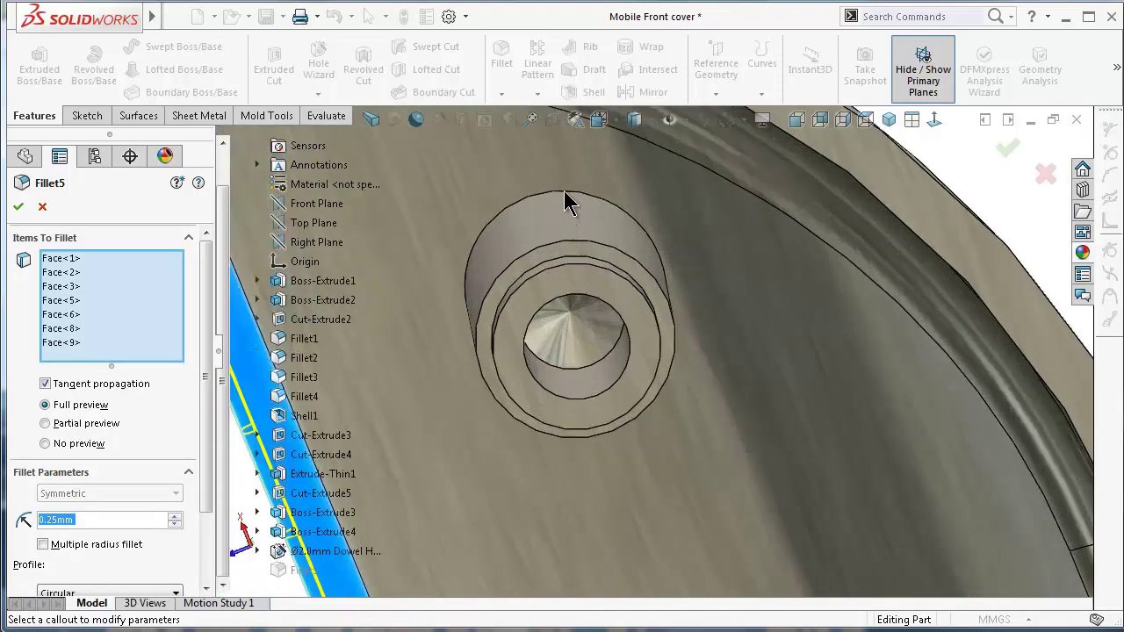
click(564, 197)
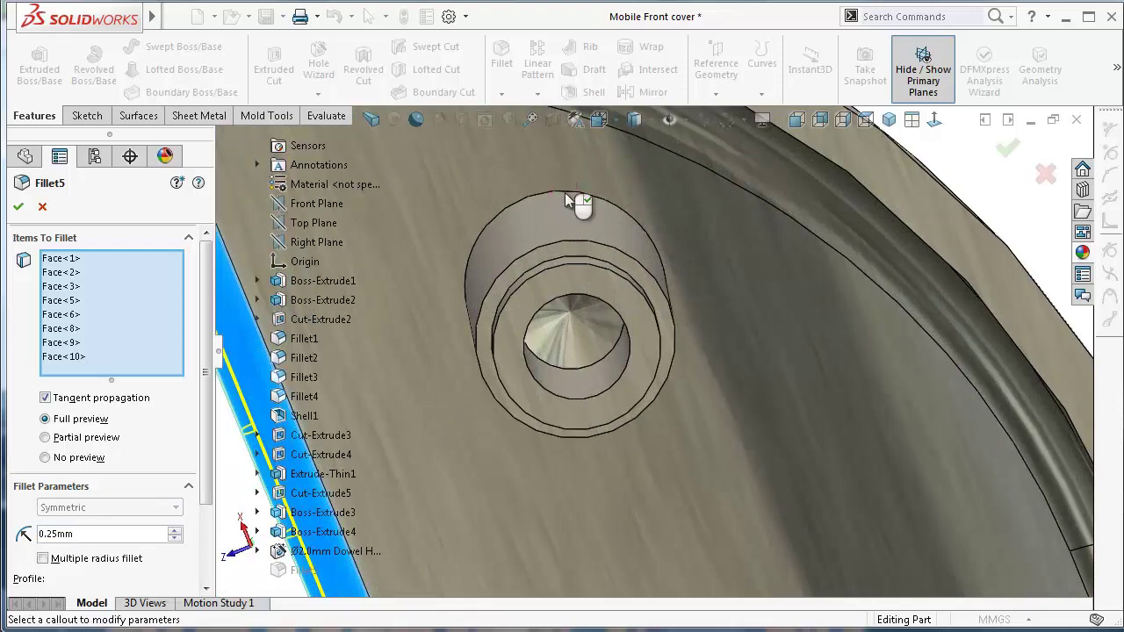
Remove the five-hole ring's floor face from the fillet selection and reselect the inner face surrounding the ring and bosses.
scroll(778, 515, up, 4)
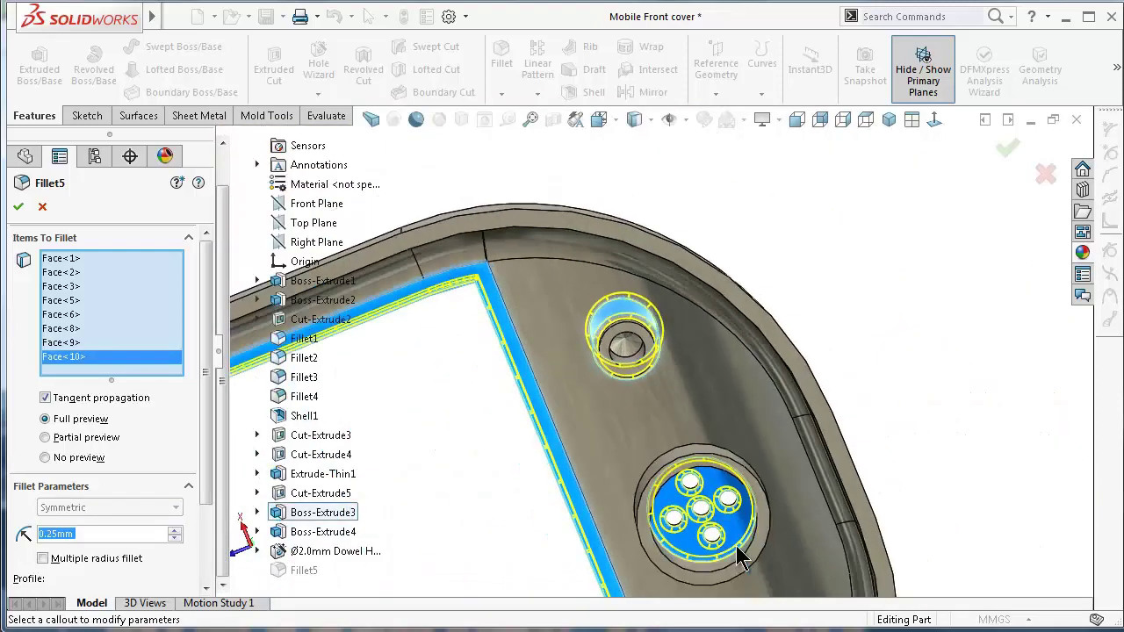
scroll(728, 545, down, 2)
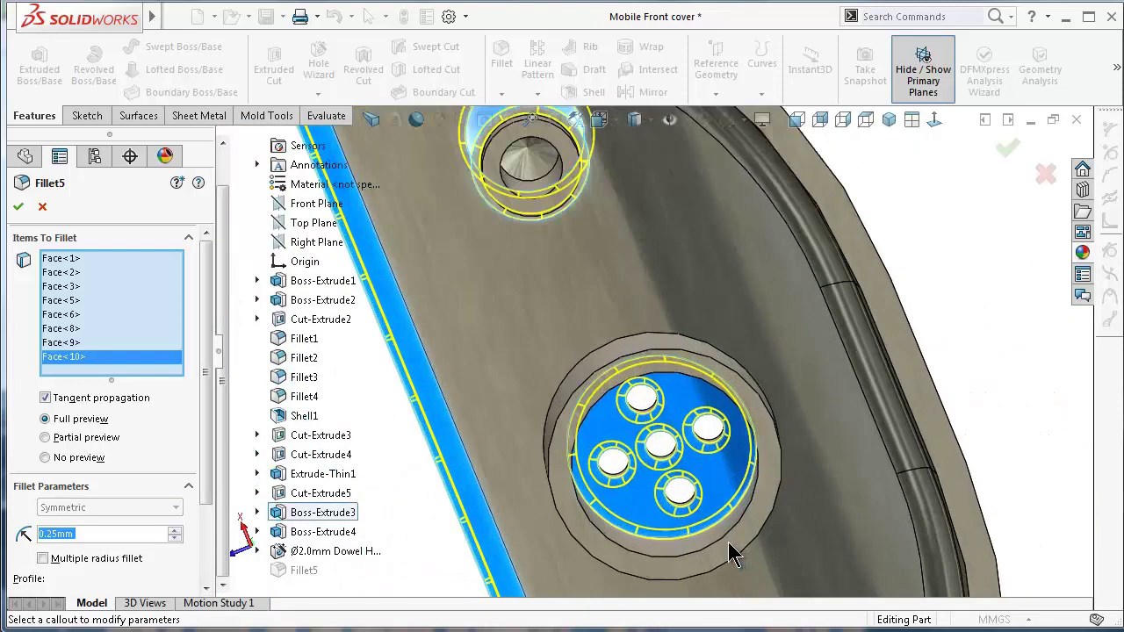
click(716, 493)
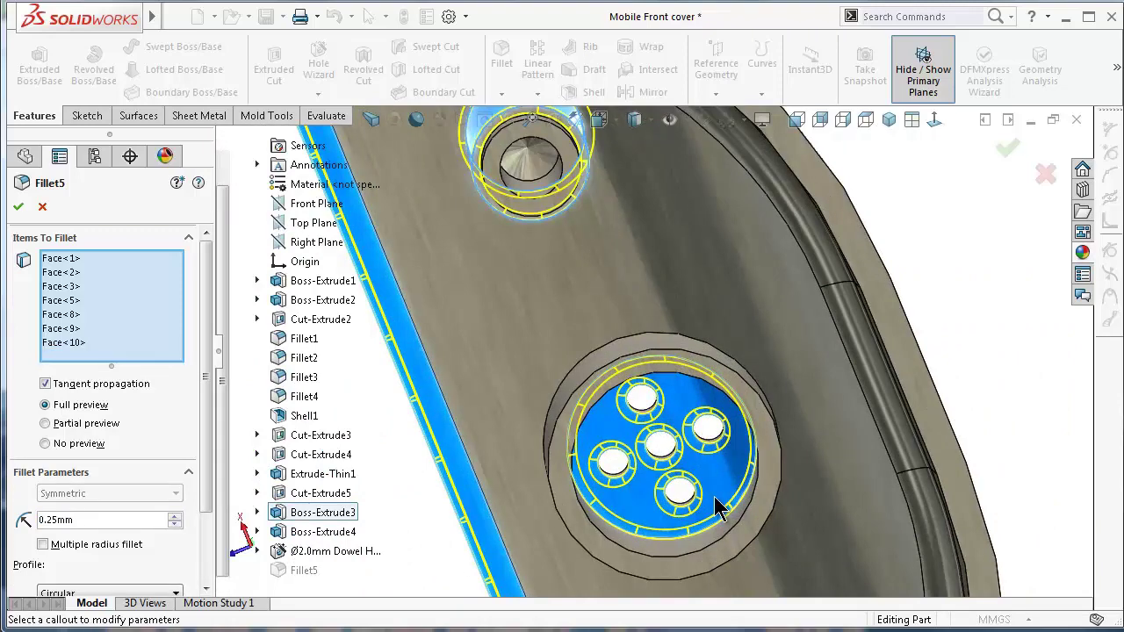
middle_drag(720, 506, 481, 265)
click(489, 251)
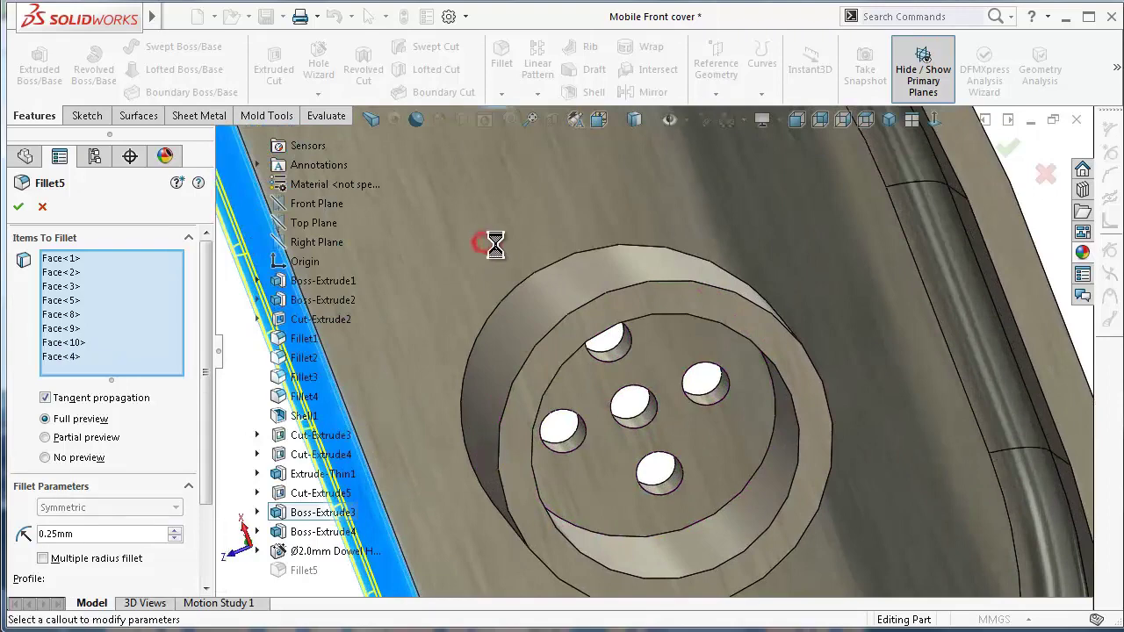
Add the circular inner floor edge of the five-hole ring and create the 0.25 mm fillet.
click(772, 436)
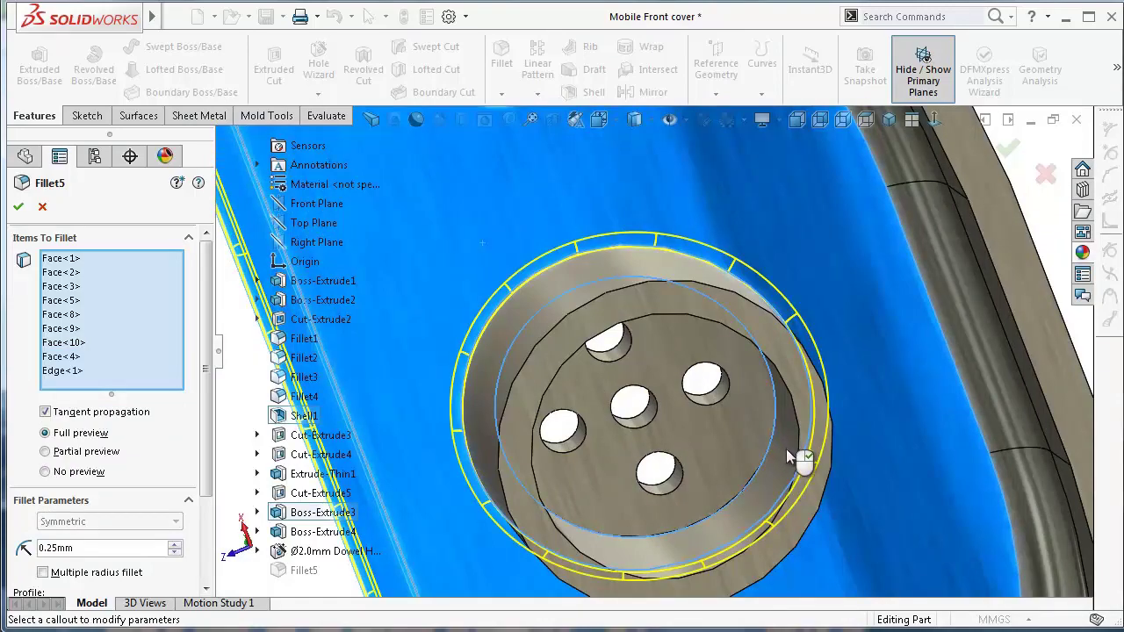
scroll(766, 462, up, 5)
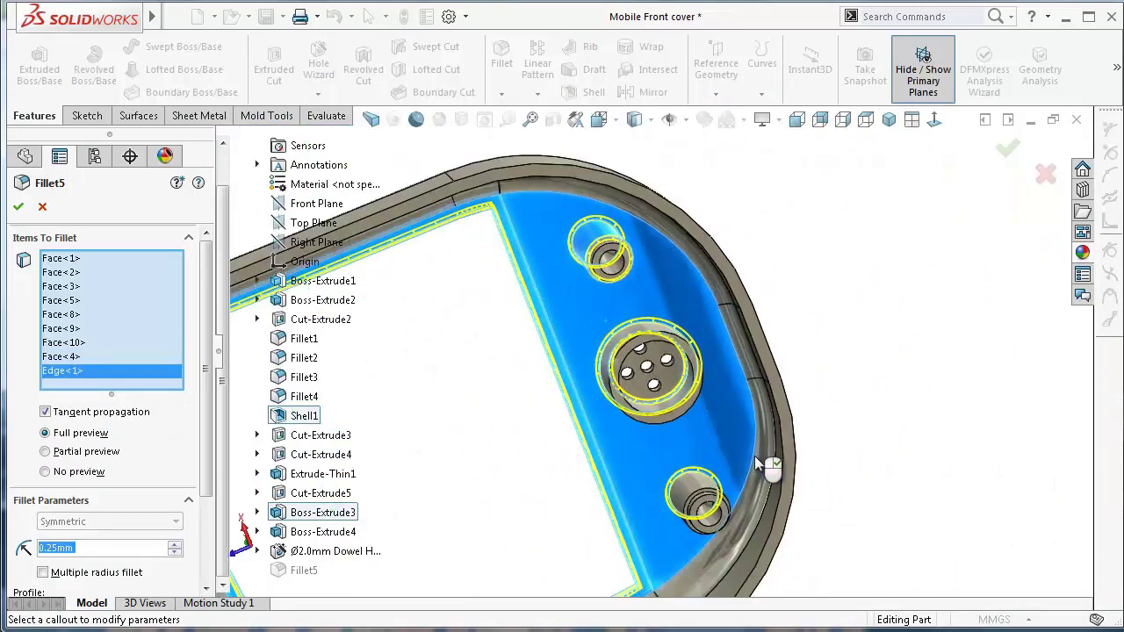
middle_drag(733, 542, 729, 454)
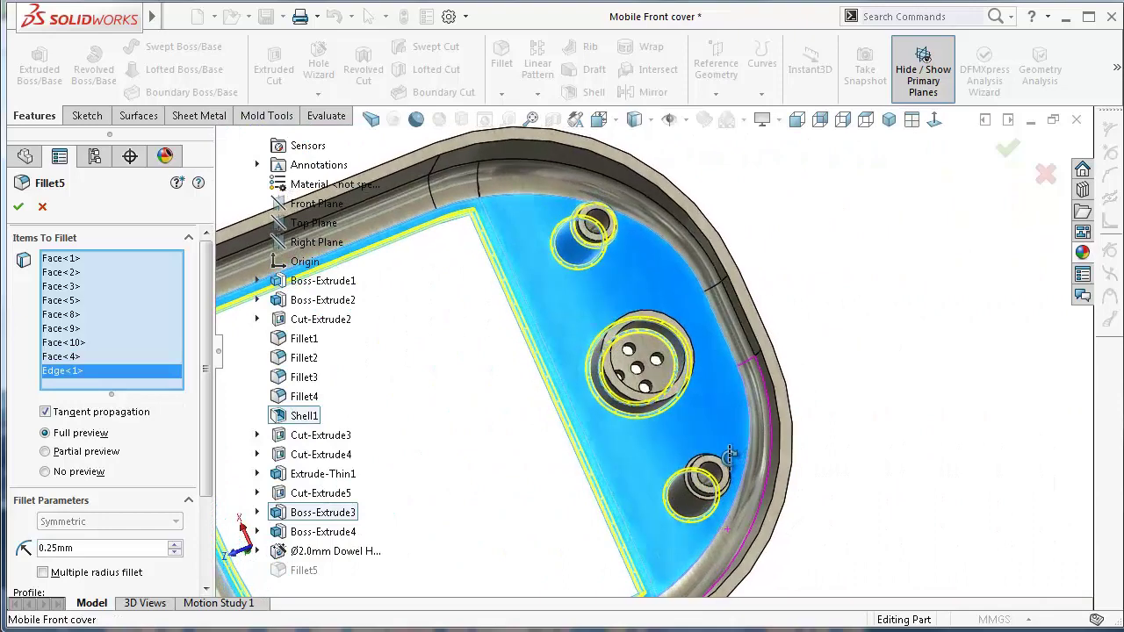
click(1005, 151)
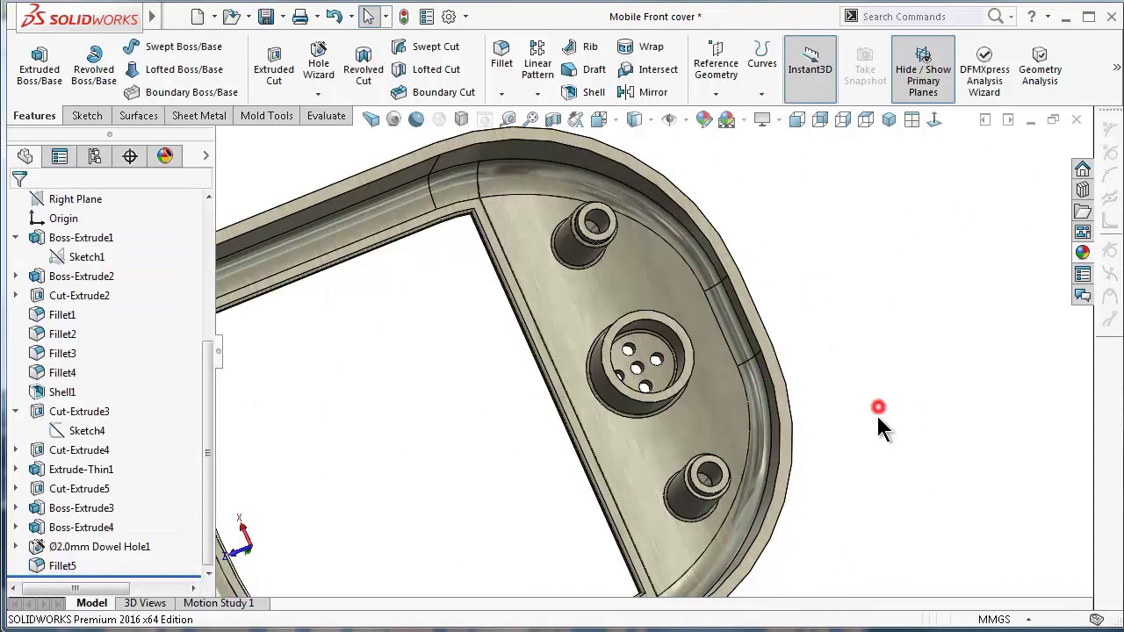
Examine the filleted edges on the outside and inside of the whole cover from several angles.
key(Left)
key(Left)
key(Left)
key(Left)
key(Left)
key(Left)
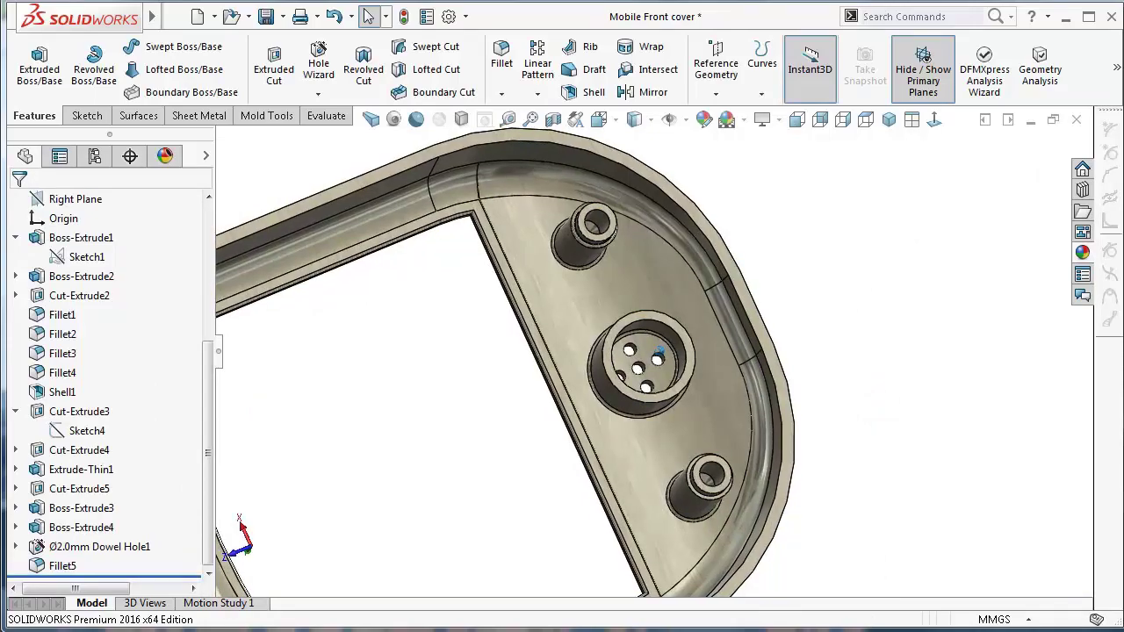
key(Left)
key(Left)
key(Left)
key(Left)
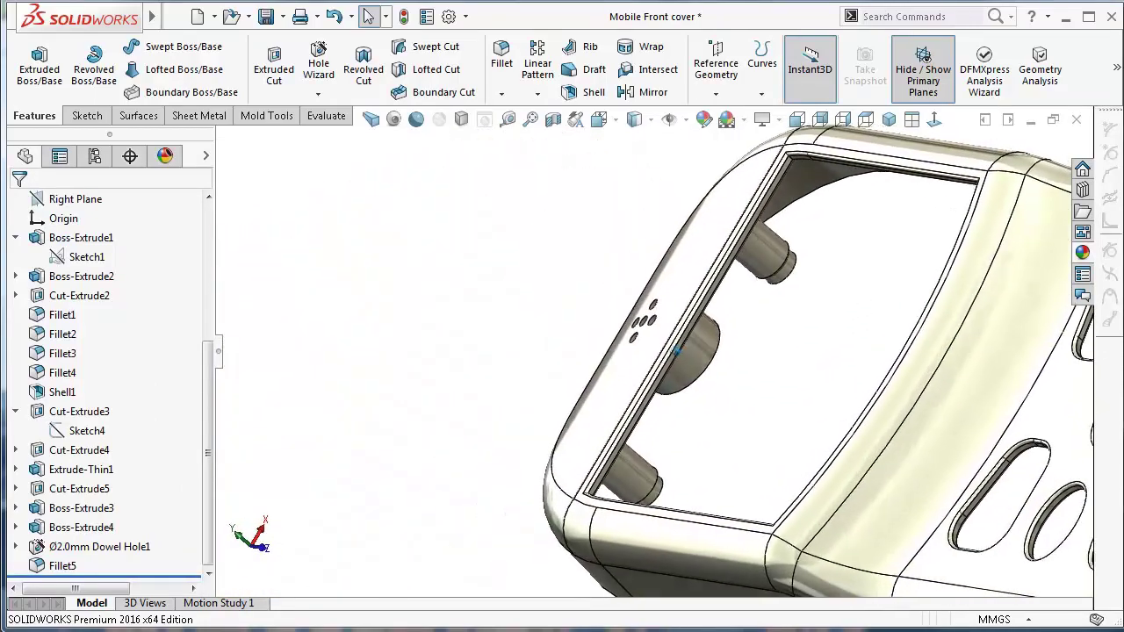
click(587, 309)
key(Left)
key(Left)
key(Left)
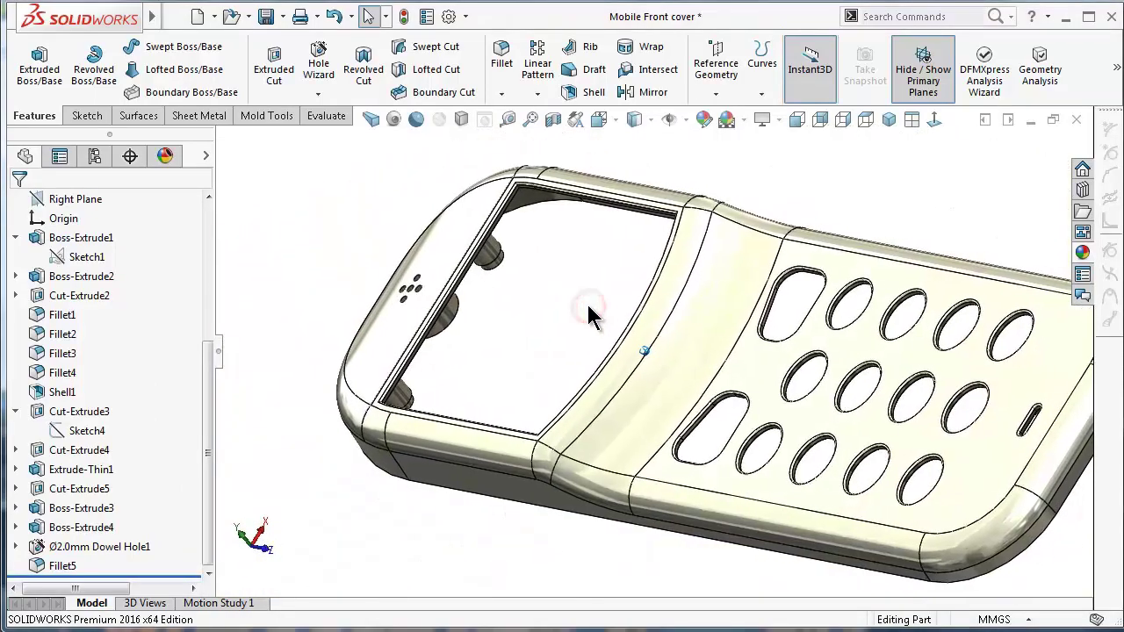
key(Up)
key(Up)
key(Up)
key(Up)
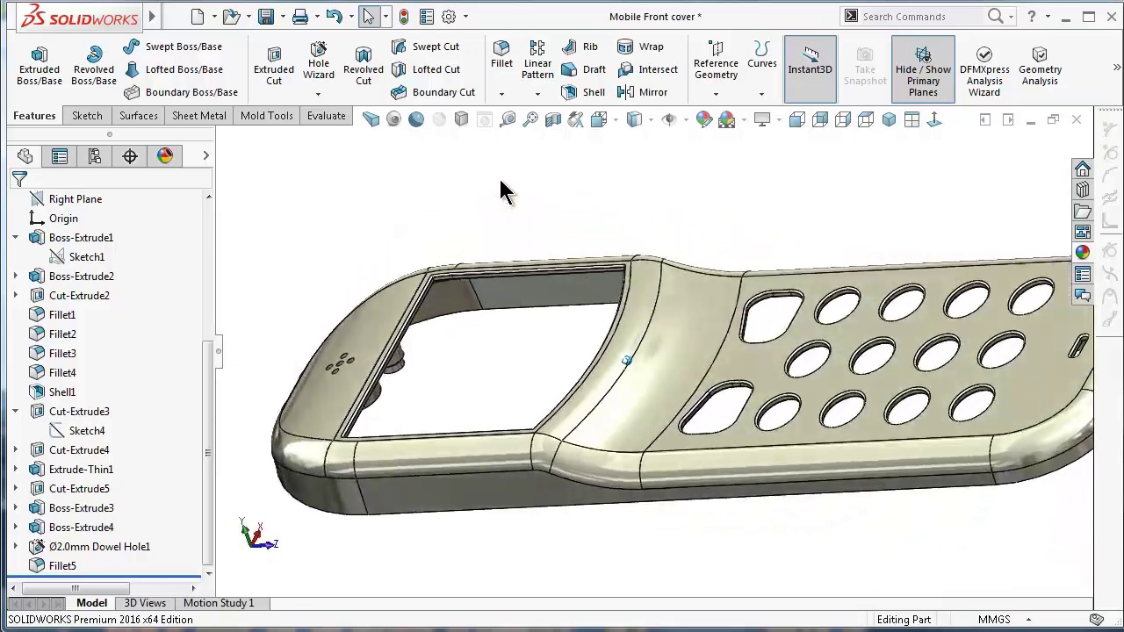
key(Up)
key(Up)
key(Up)
key(Up)
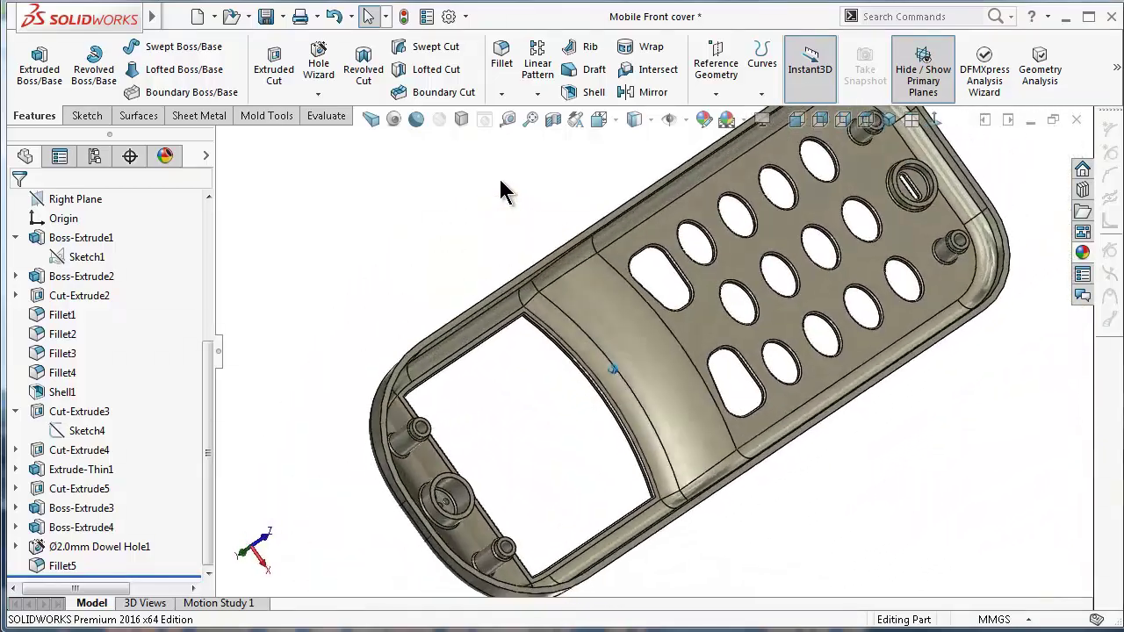
mouse_move(499, 185)
middle_down()
mouse_move(677, 477)
mouse_move(676, 527)
middle_up()
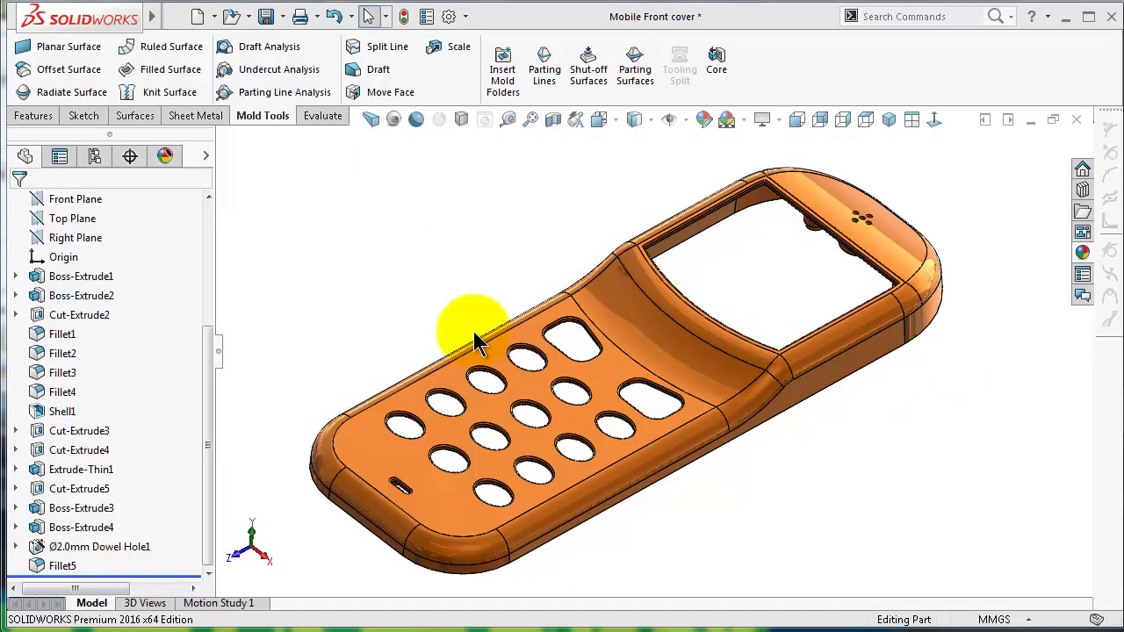
Show the Top Plane in the model view as the reference beneath the cover.
drag(207, 351, 210, 260)
click(74, 372)
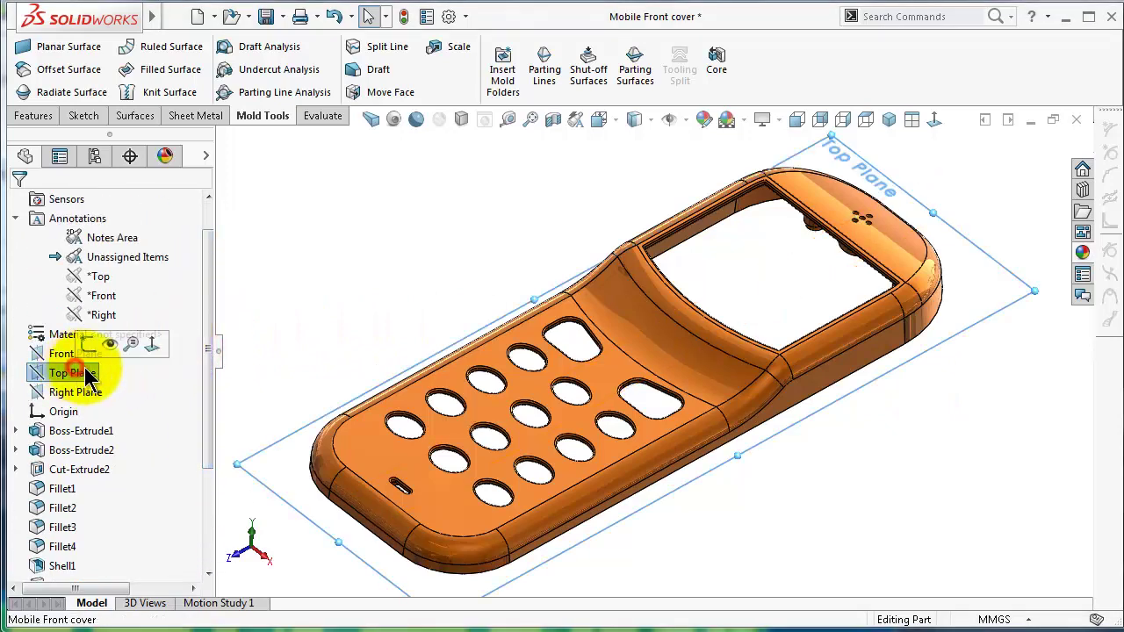
middle_drag(263, 334, 1011, 258)
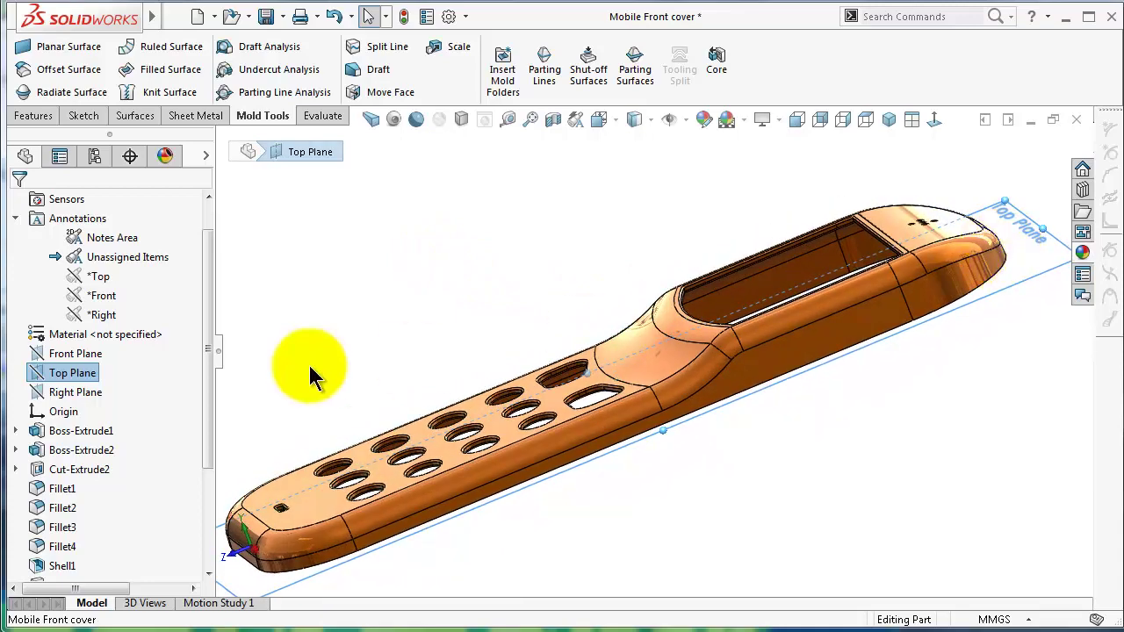
click(88, 377)
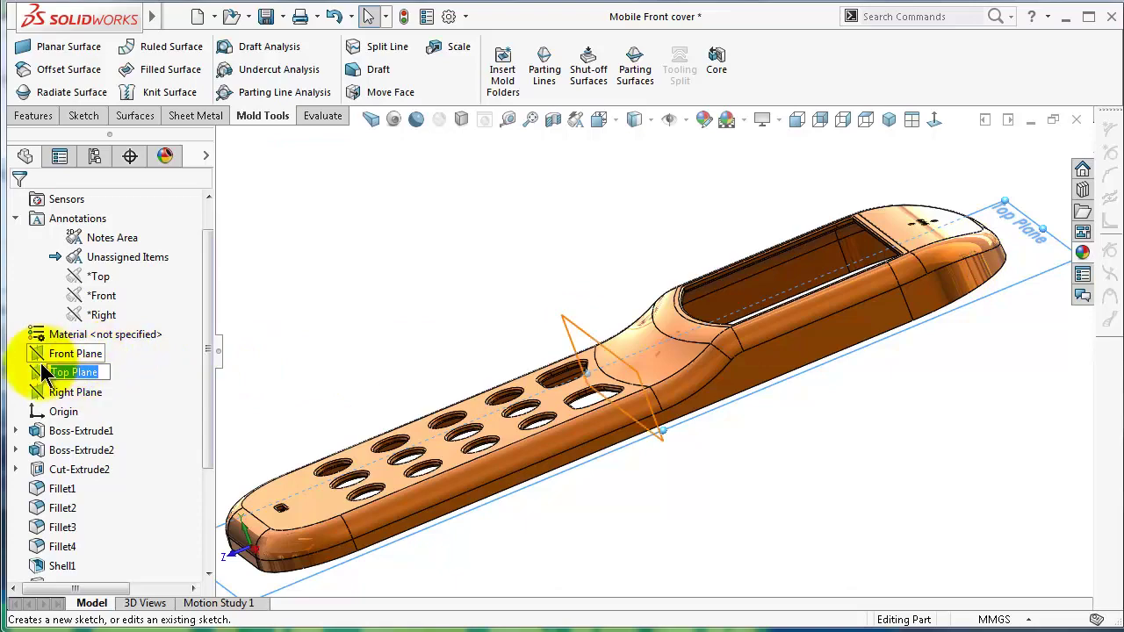
click(44, 372)
click(81, 353)
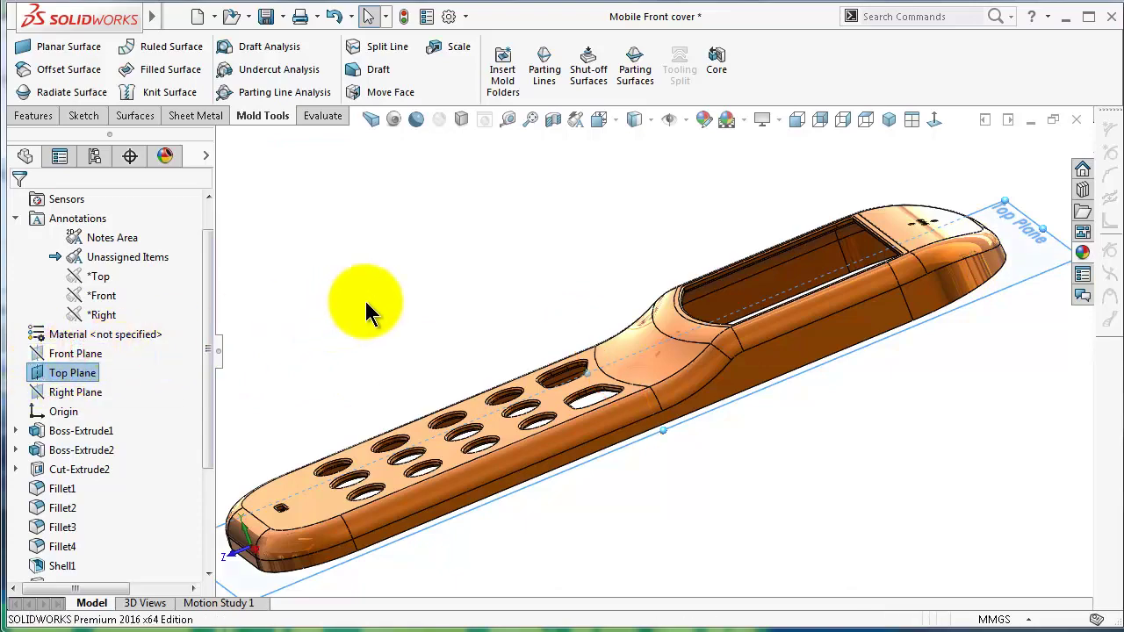
mouse_move(369, 303)
middle_down()
mouse_move(295, 323)
mouse_move(272, 301)
mouse_move(251, 138)
middle_up()
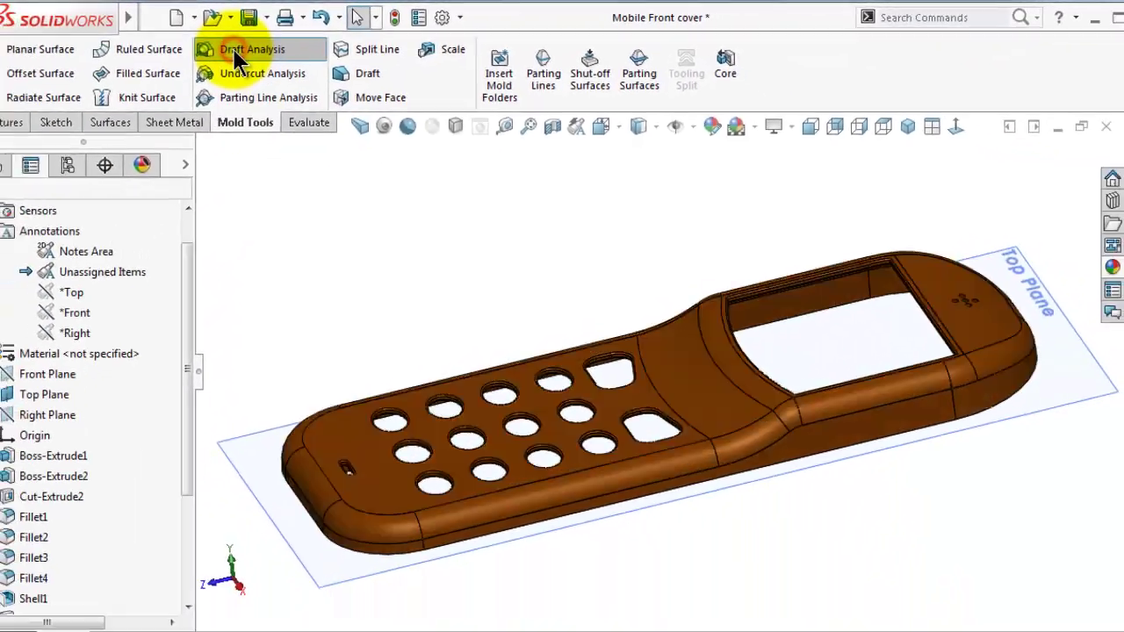
Run a draft analysis with the Top Plane as direction of pull and a draft angle of 1 degree.
click(66, 78)
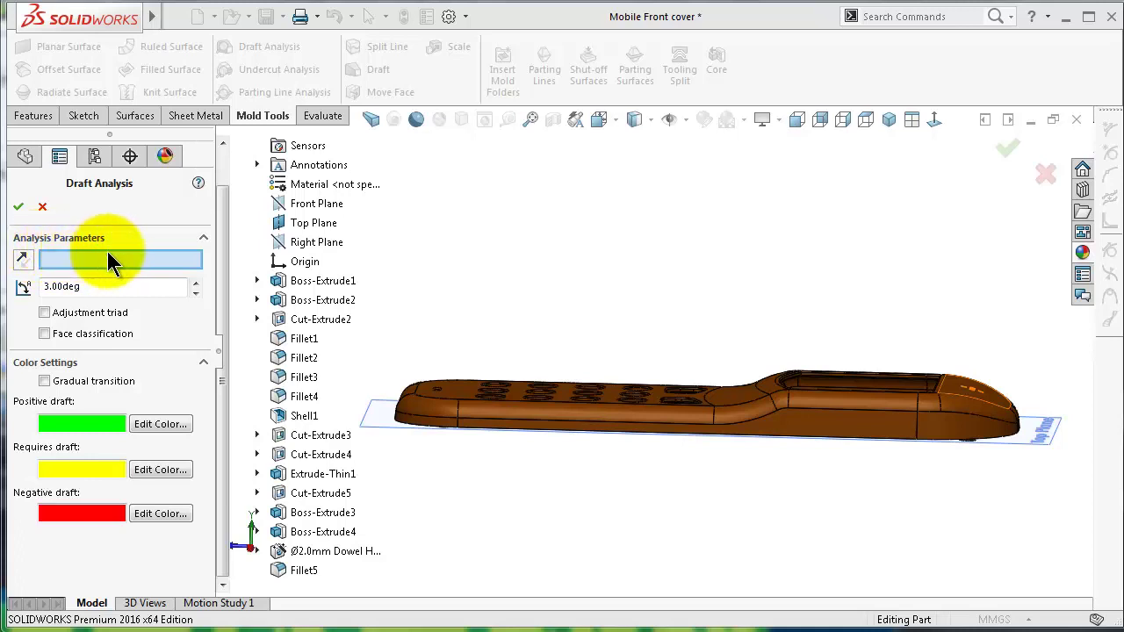
mouse_move(547, 258)
middle_down()
mouse_move(694, 370)
mouse_move(740, 369)
mouse_move(848, 457)
mouse_move(770, 502)
mouse_move(735, 260)
mouse_move(778, 497)
mouse_move(764, 494)
mouse_move(721, 337)
middle_up()
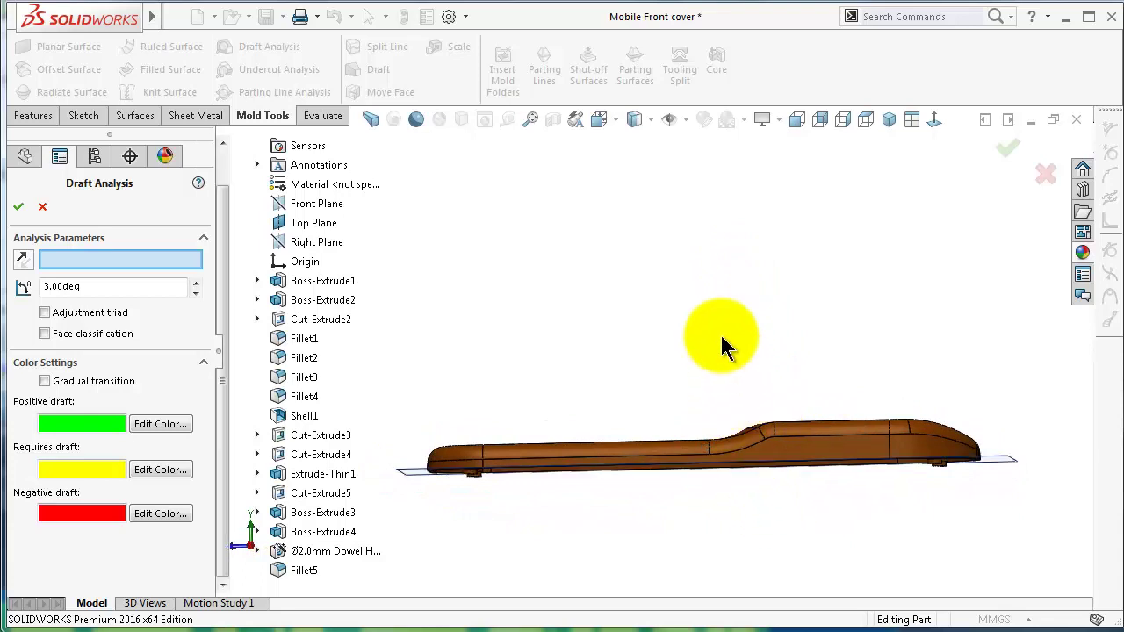
middle_drag(721, 293, 841, 400)
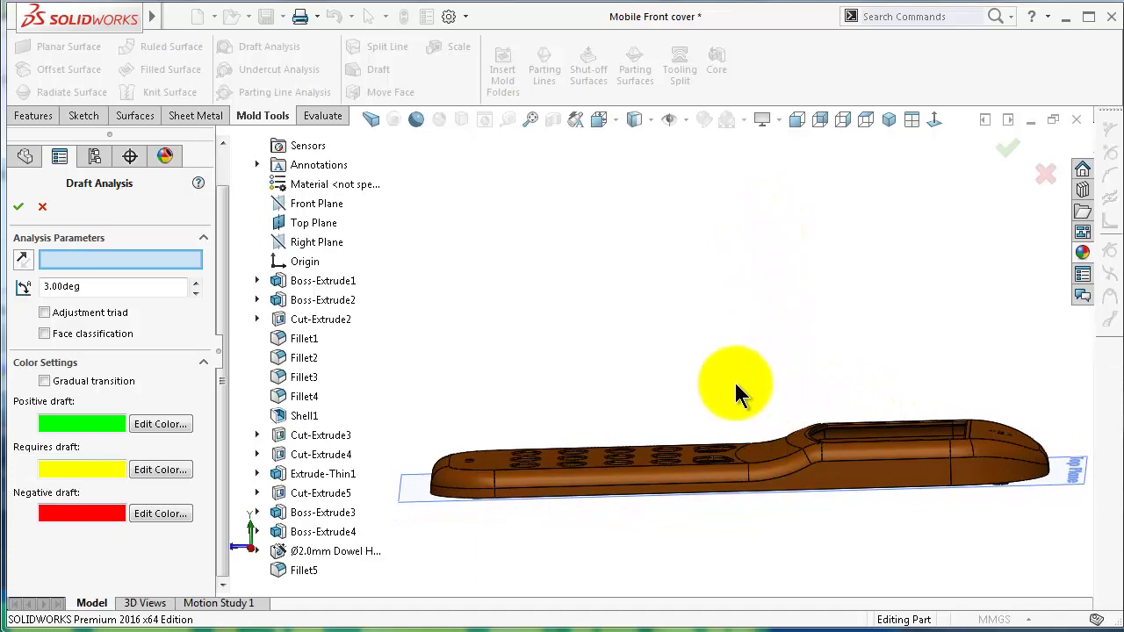
middle_drag(413, 396, 1021, 491)
click(1030, 493)
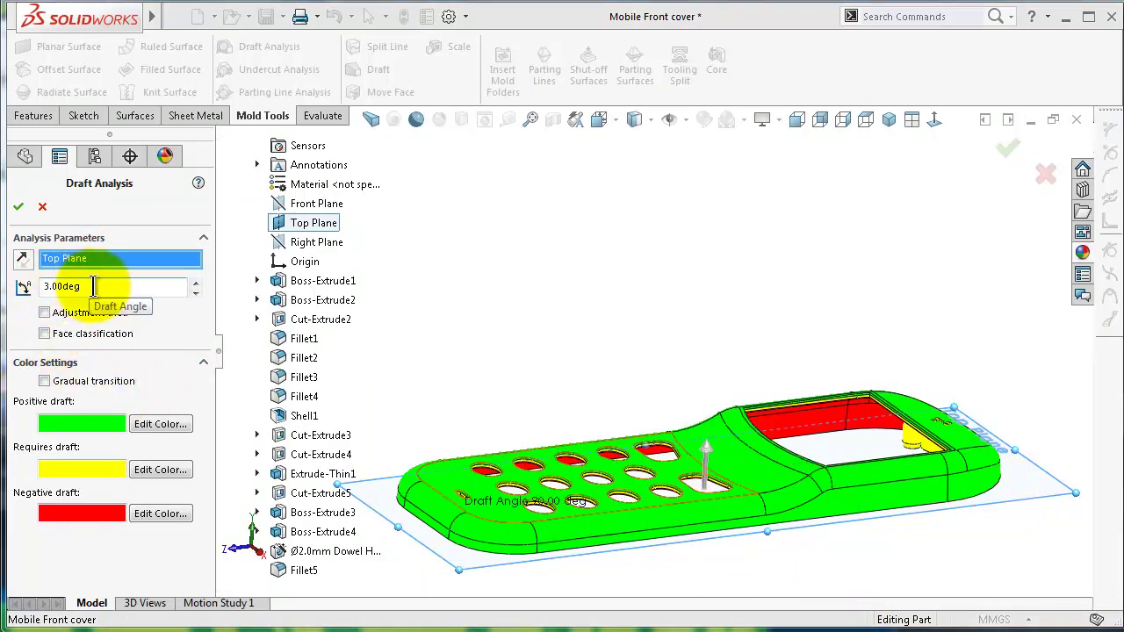
drag(93, 286, 42, 289)
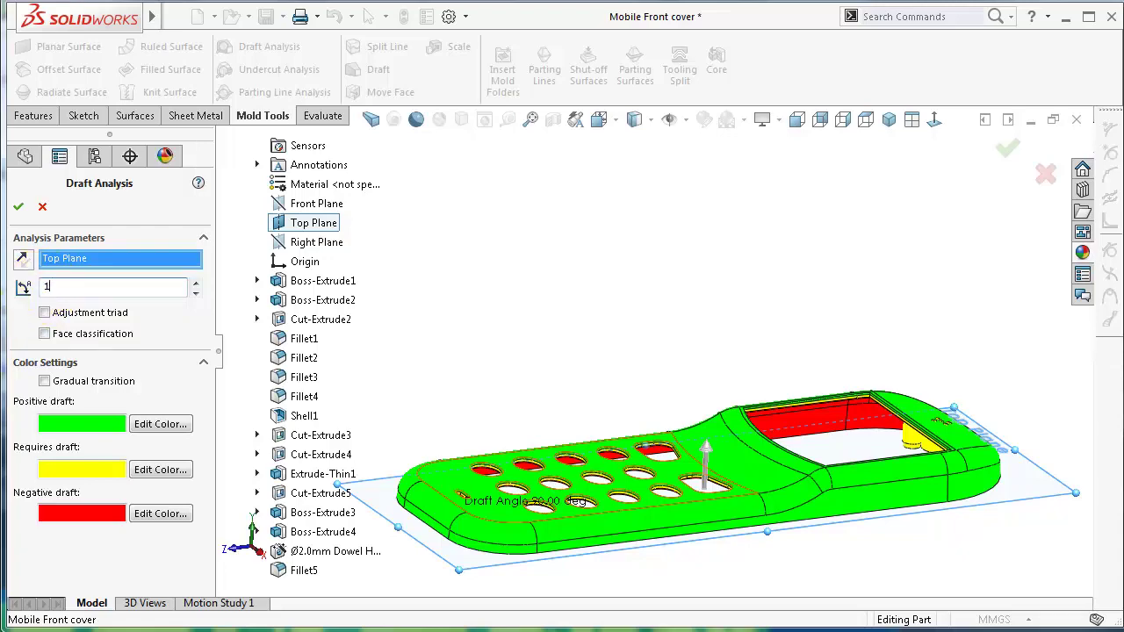
text(1)
click(28, 362)
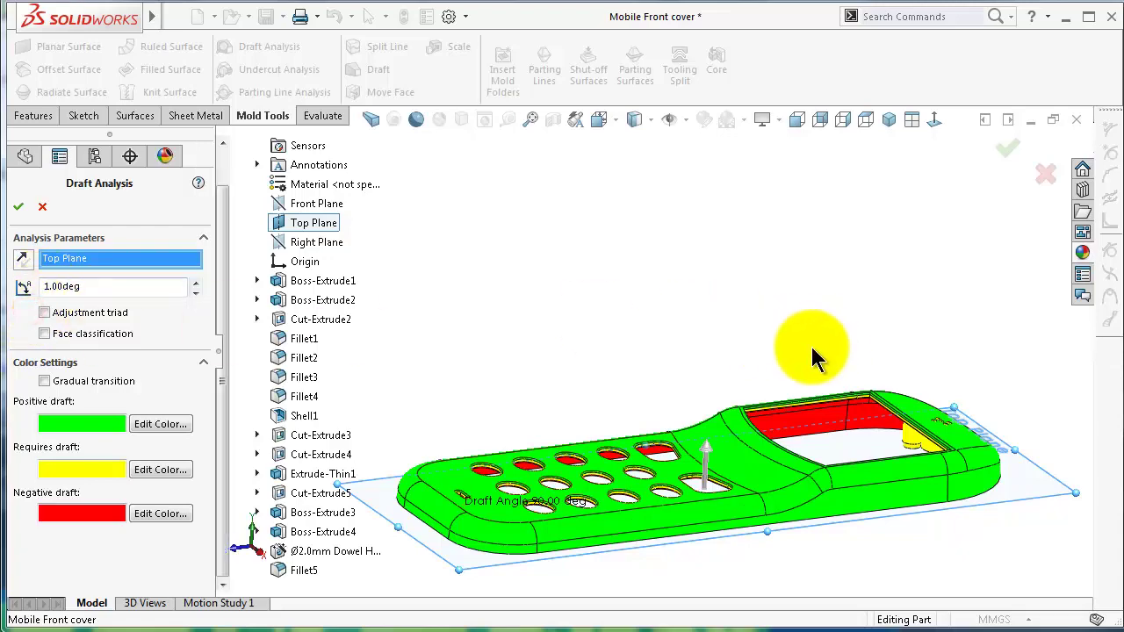
Examine the positive, negative and requires-draft colours across the outside and inside faces of the whole cover.
middle_drag(798, 368, 648, 406)
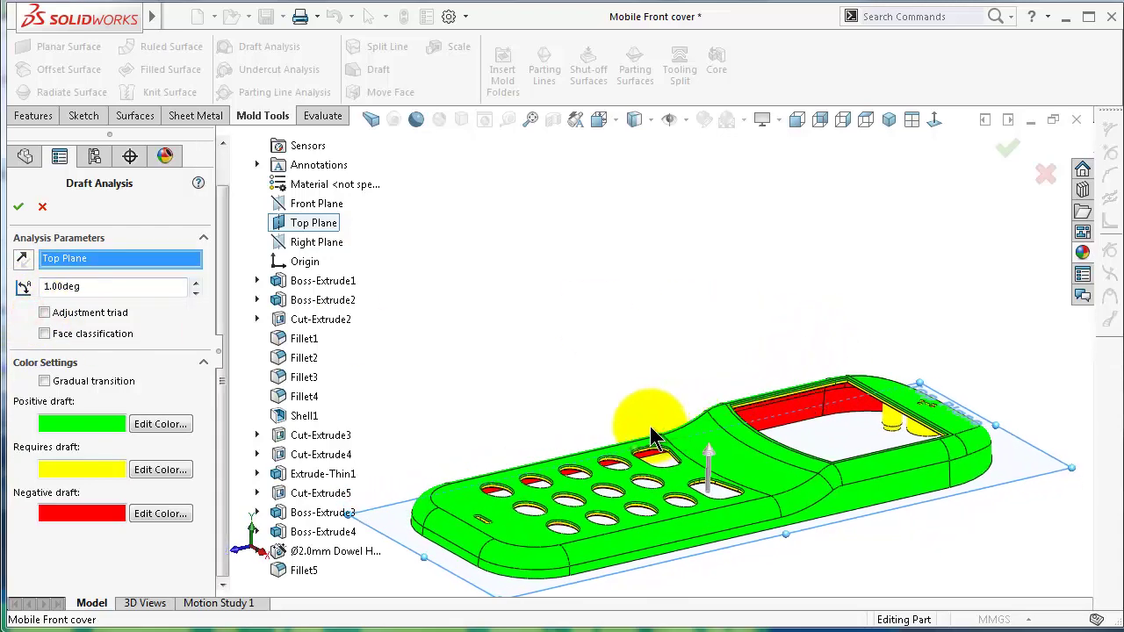
middle_drag(836, 390, 535, 496)
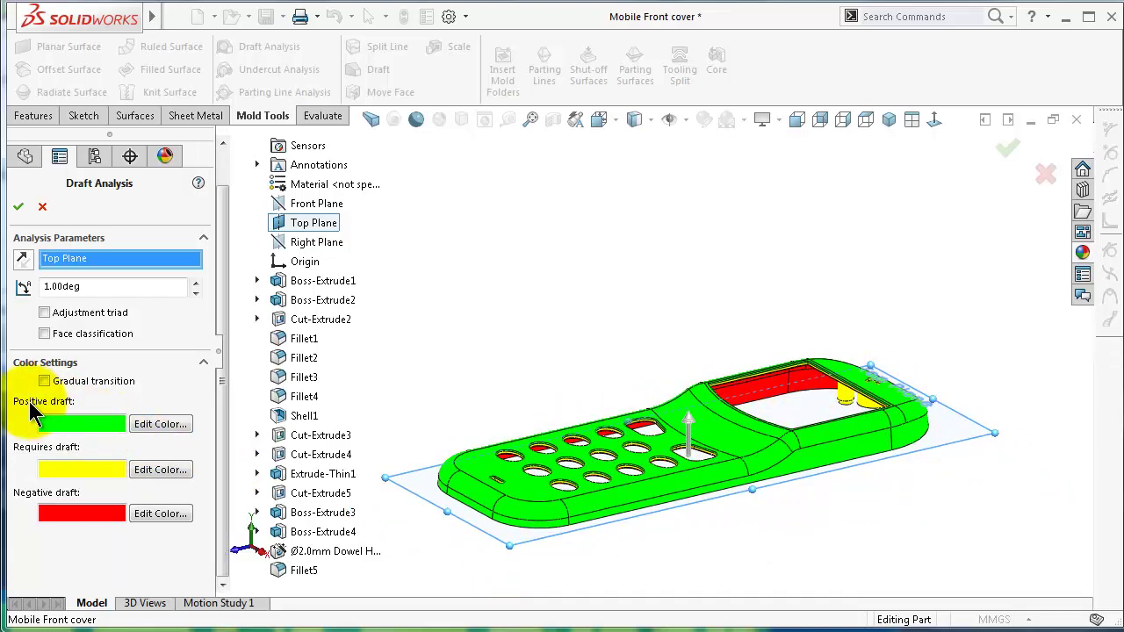
middle_drag(526, 400, 407, 441)
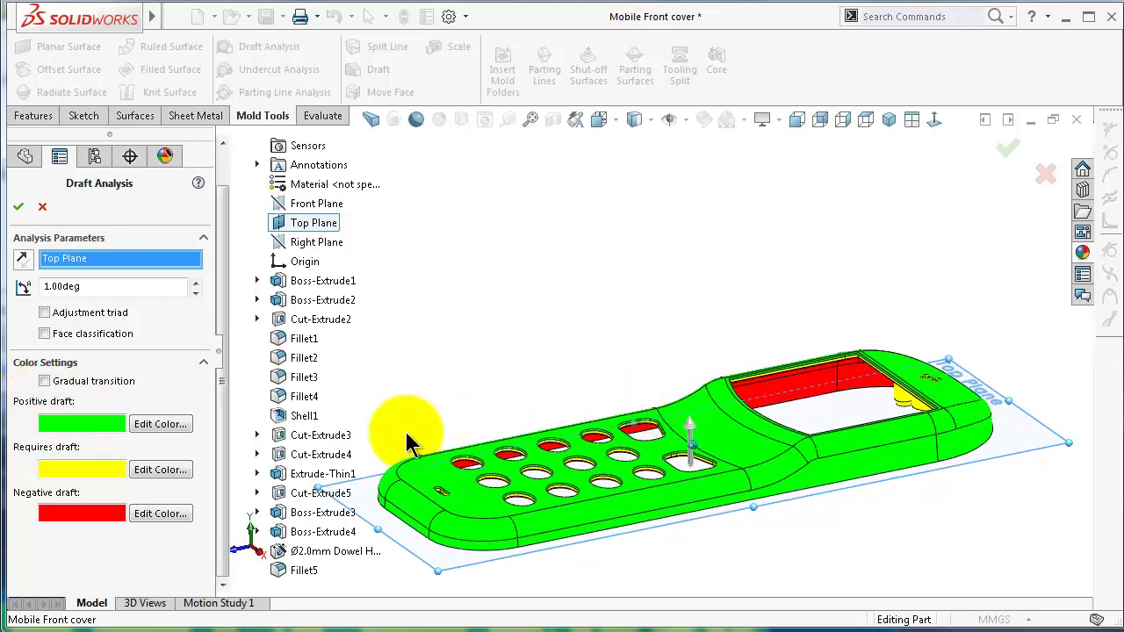
scroll(828, 427, down, 6)
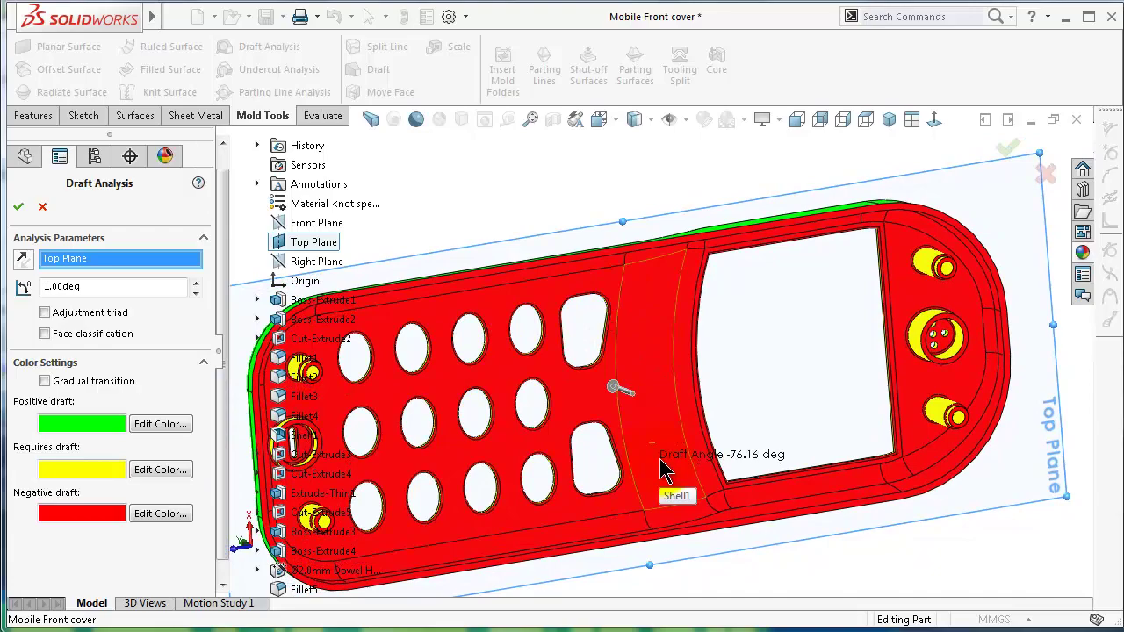
middle_drag(664, 470, 746, 373)
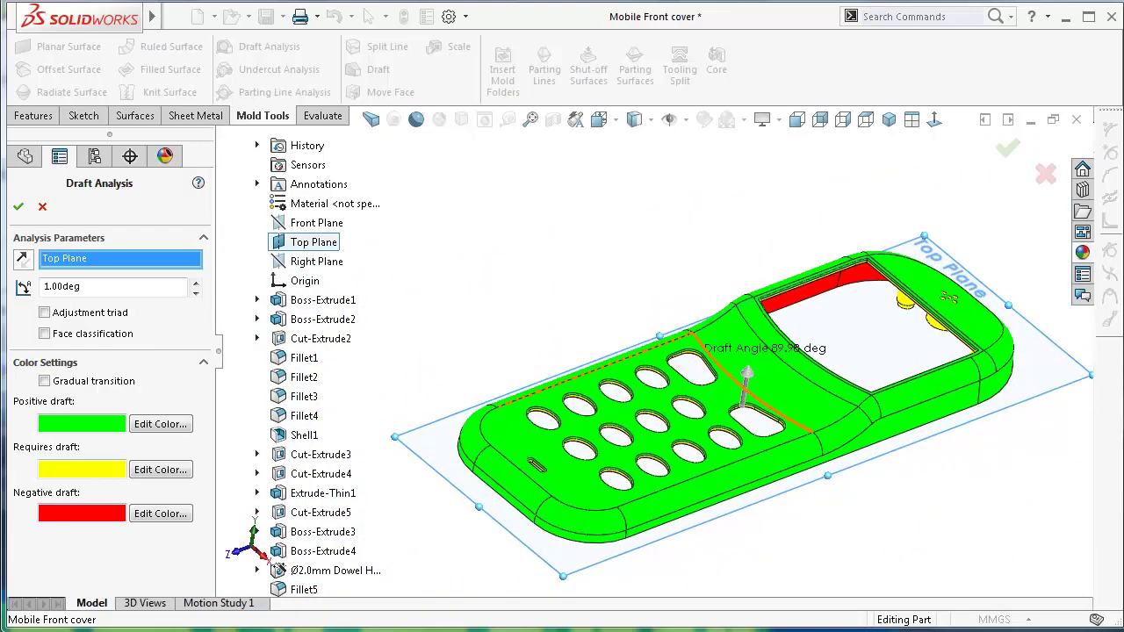
middle_drag(742, 204, 885, 439)
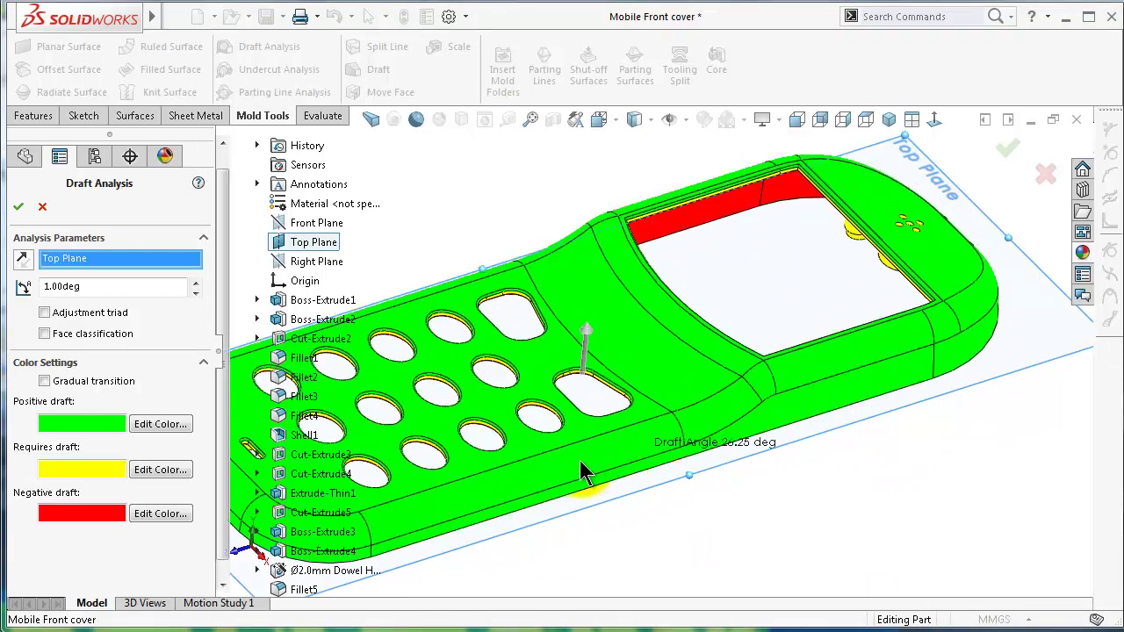
middle_drag(744, 180, 742, 215)
Examine the draft angles on the inner bosses and display window edges at the cover's earpiece end.
scroll(742, 215, down, 5)
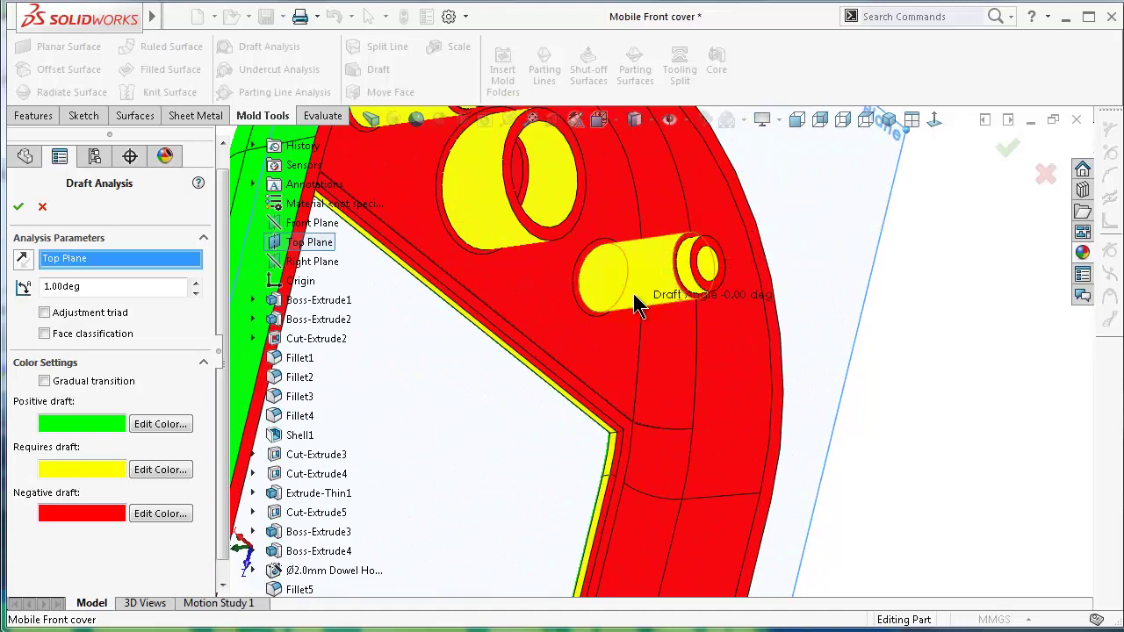
middle_drag(672, 279, 692, 285)
scroll(692, 285, up, 5)
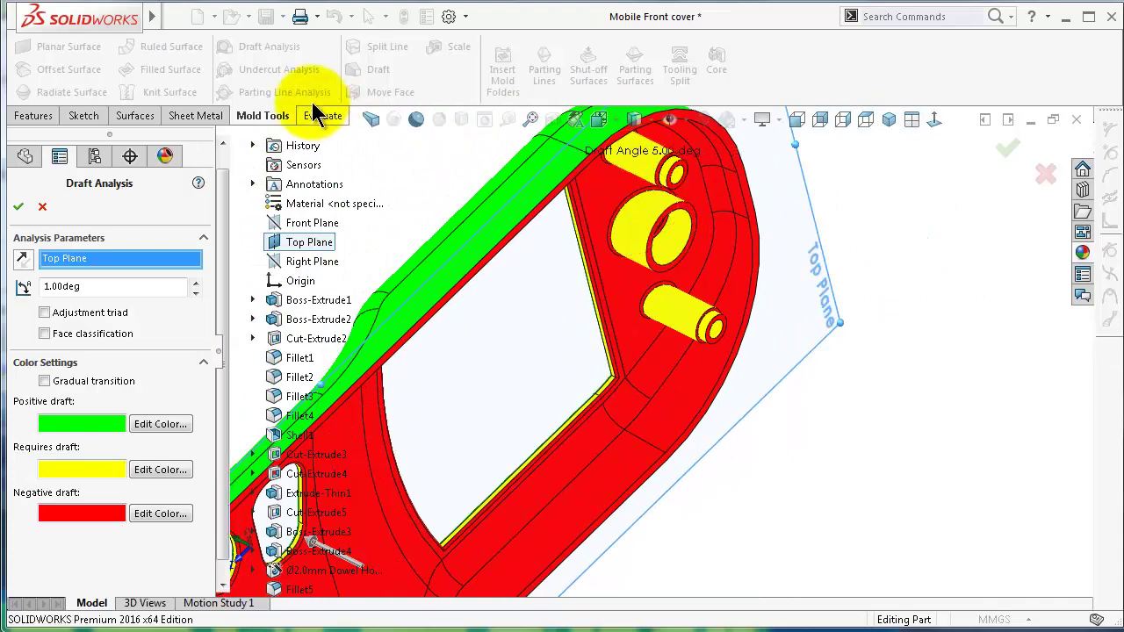
scroll(654, 342, down, 5)
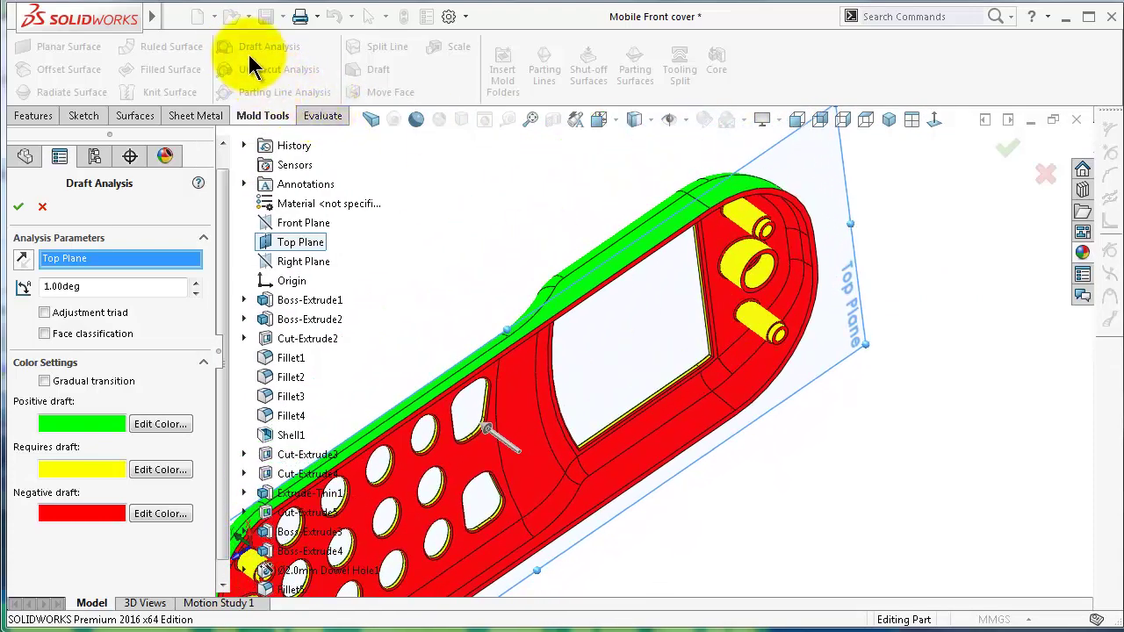
scroll(527, 263, up, 3)
middle_drag(628, 321, 691, 324)
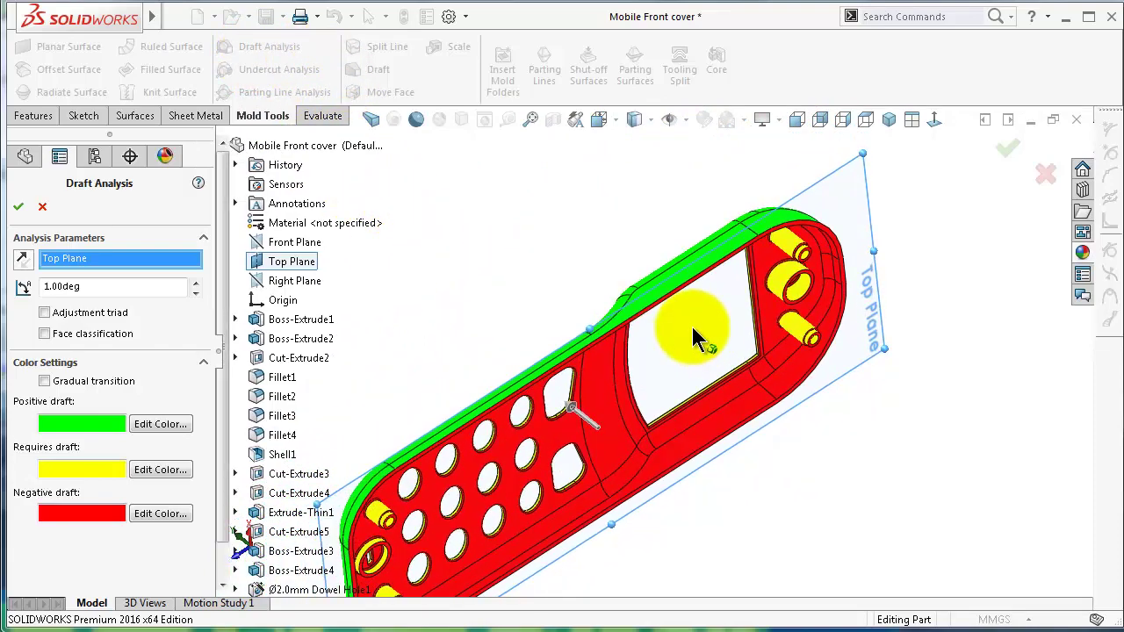
scroll(540, 470, up, 3)
scroll(861, 318, up, 4)
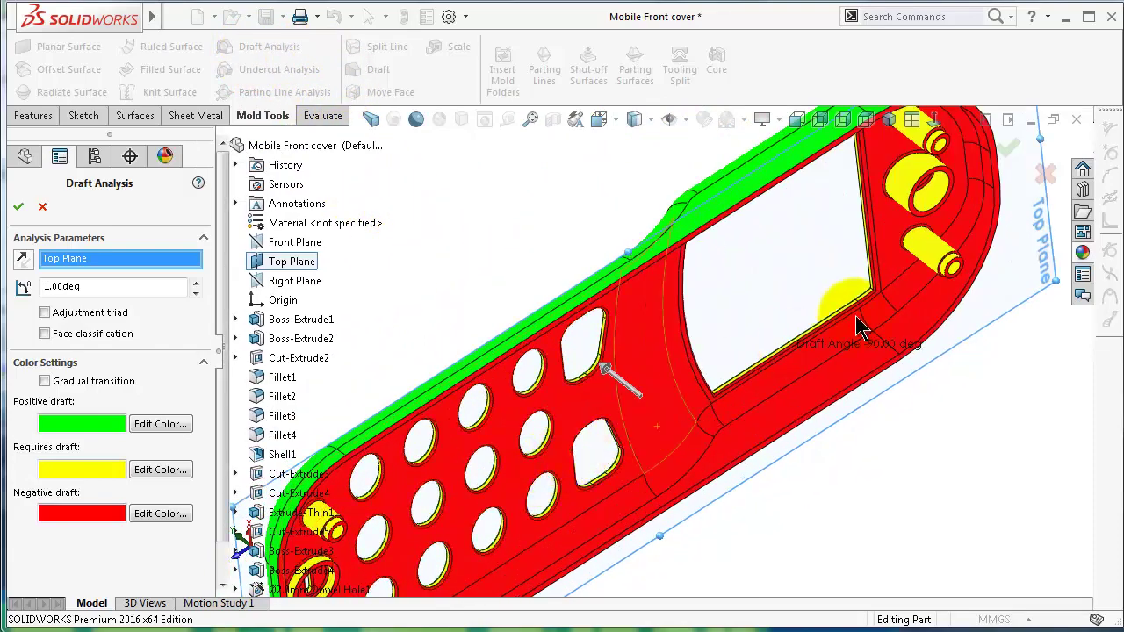
scroll(861, 316, down, 4)
middle_drag(861, 305, 852, 281)
scroll(850, 290, up, 1)
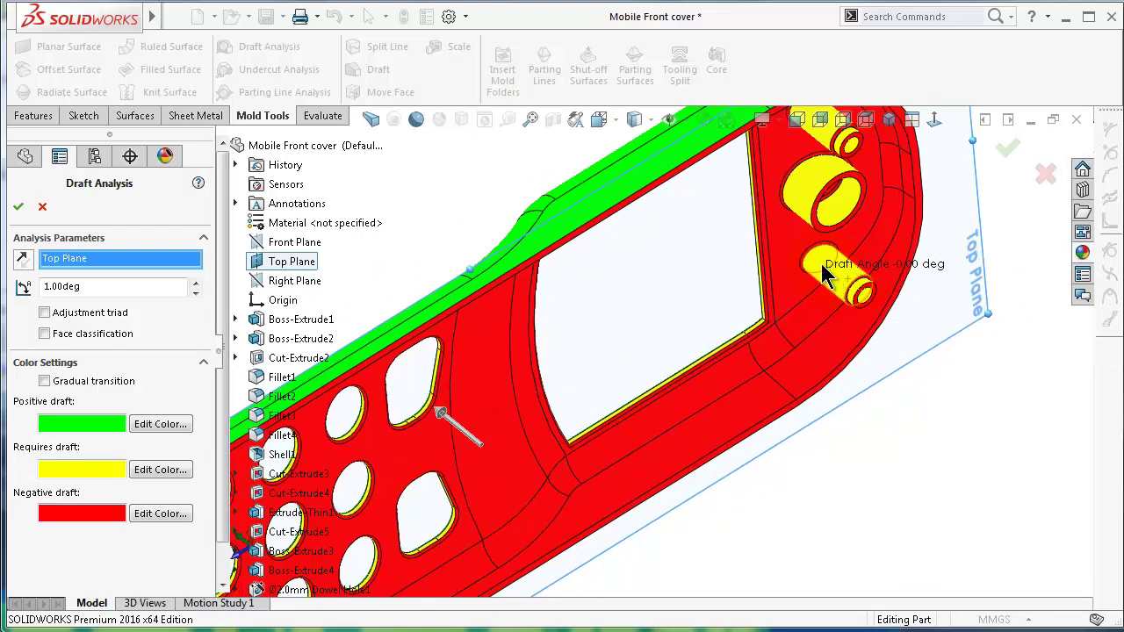
scroll(830, 269, up, 1)
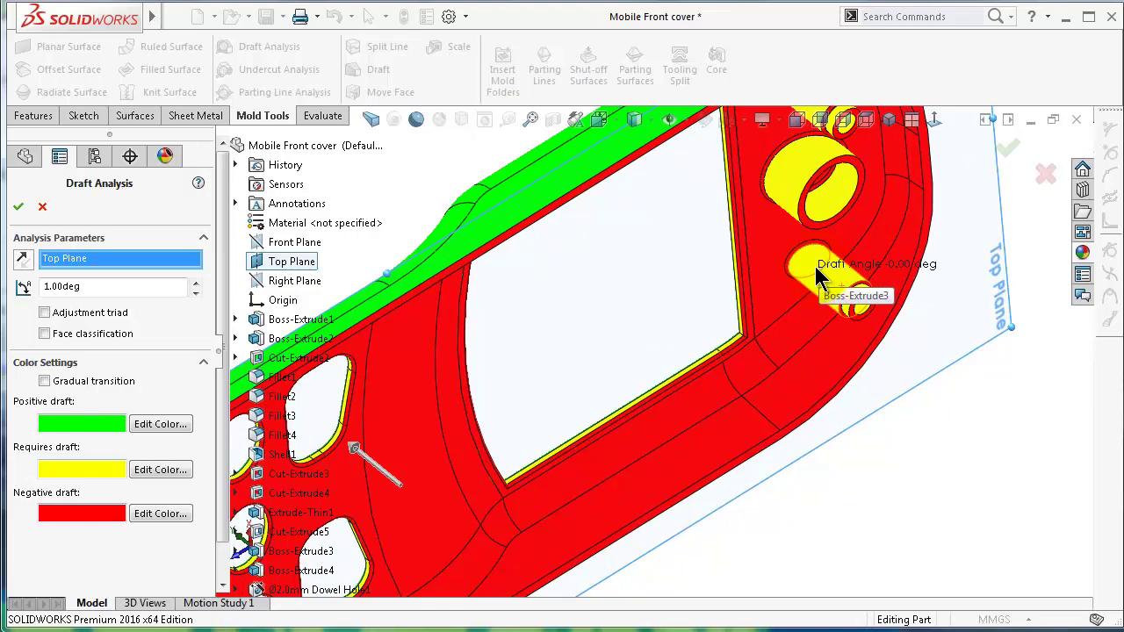
middle_drag(821, 276, 856, 353)
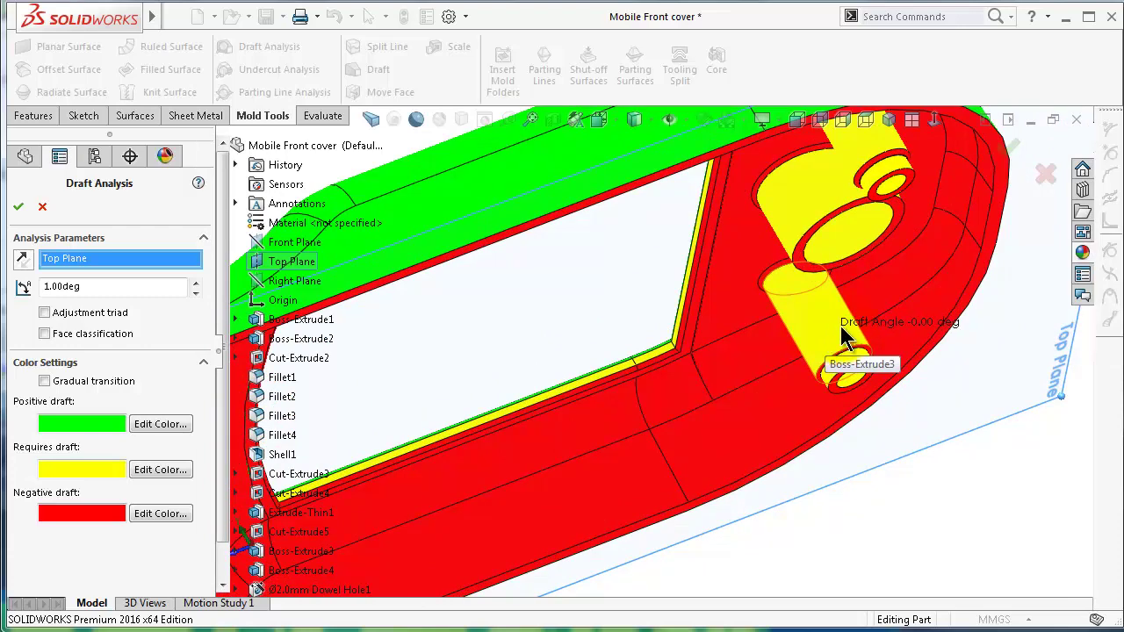
scroll(838, 332, up, 4)
Check the draft angle of the cover's outer side wall and close the draft analysis without keeping it.
key(ctrl+1)
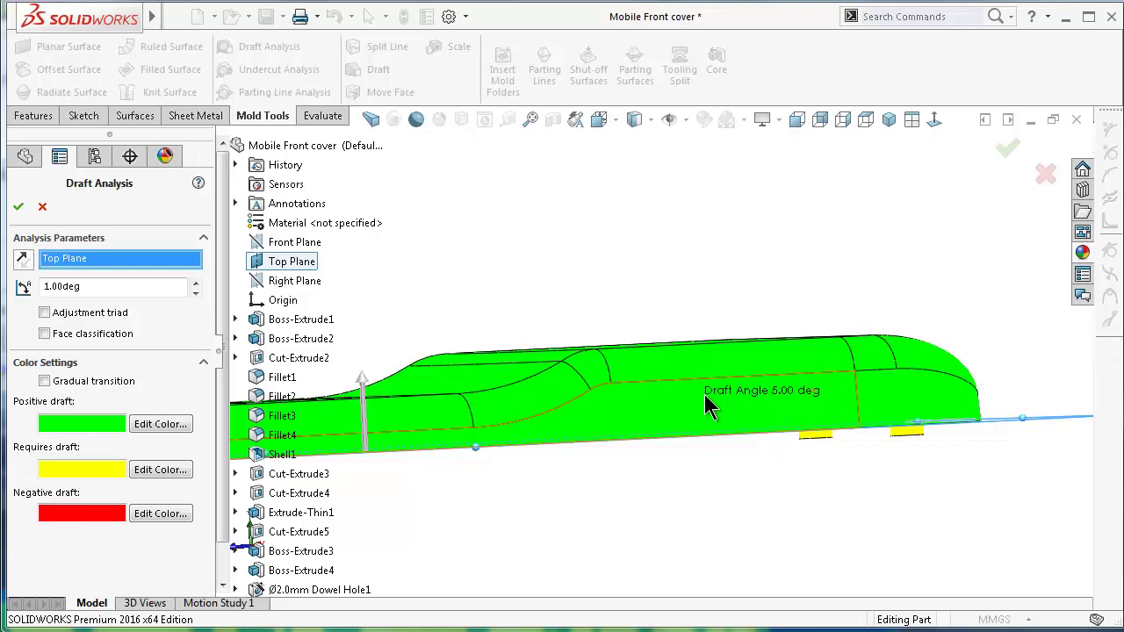
key(Down)
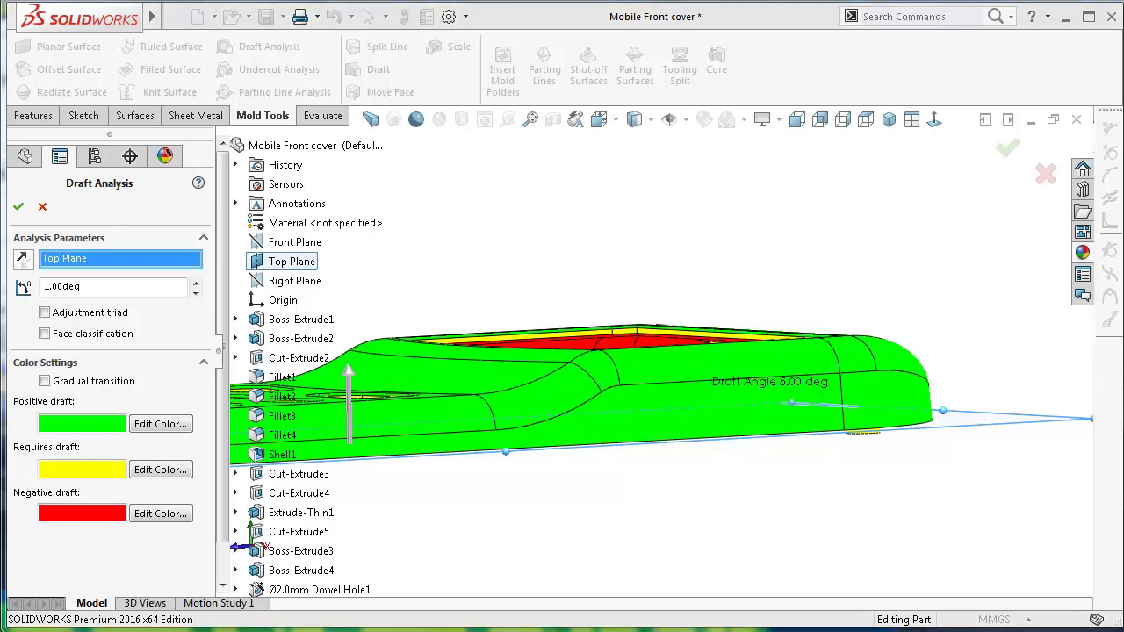
click(42, 208)
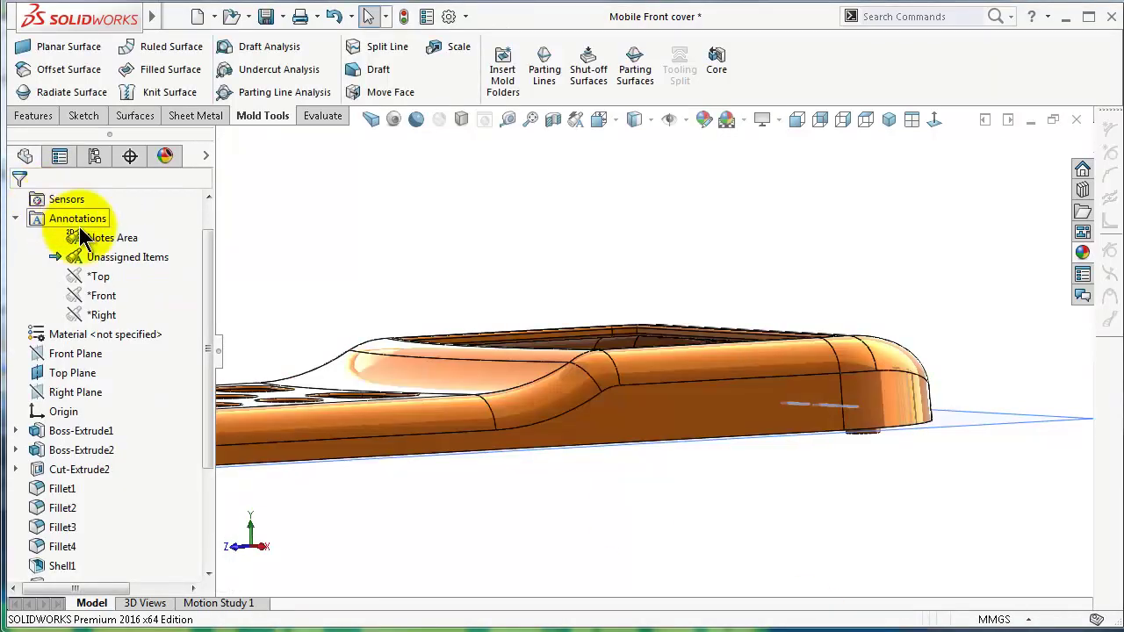
Edit Boss-Extrude1 and switch off its draft, keeping the 5 mm blind extrusion.
click(82, 430)
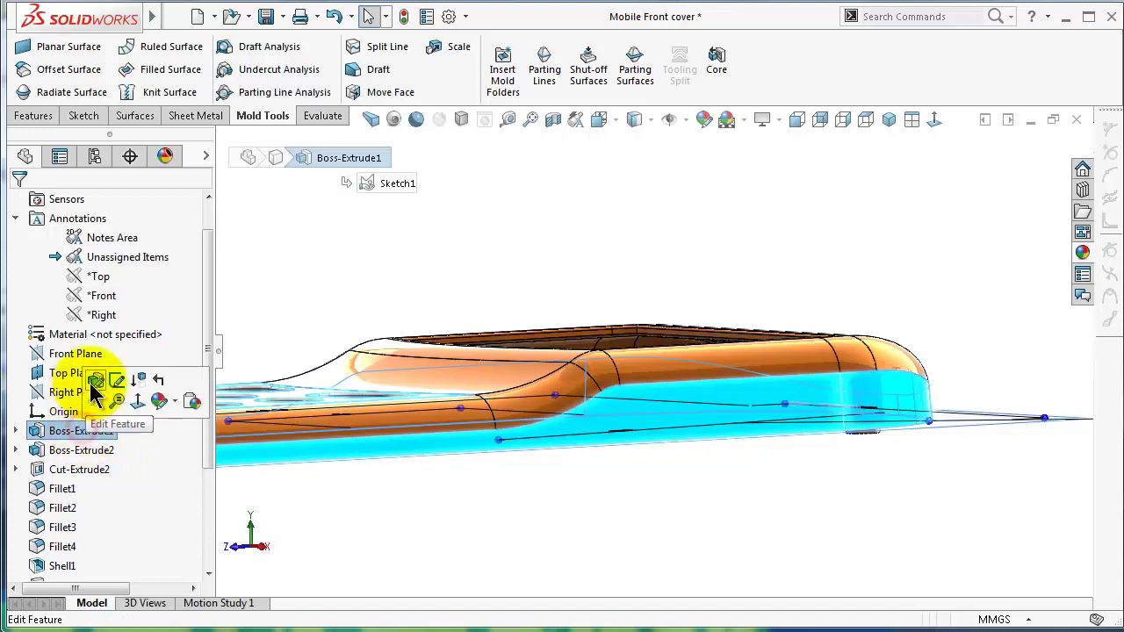
click(94, 382)
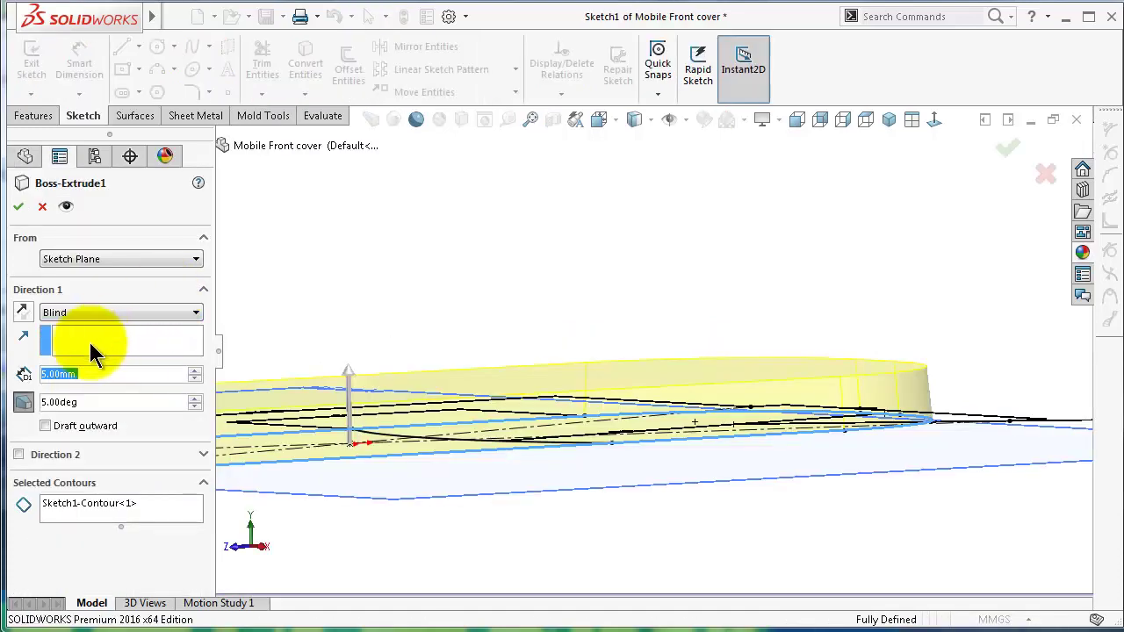
click(53, 401)
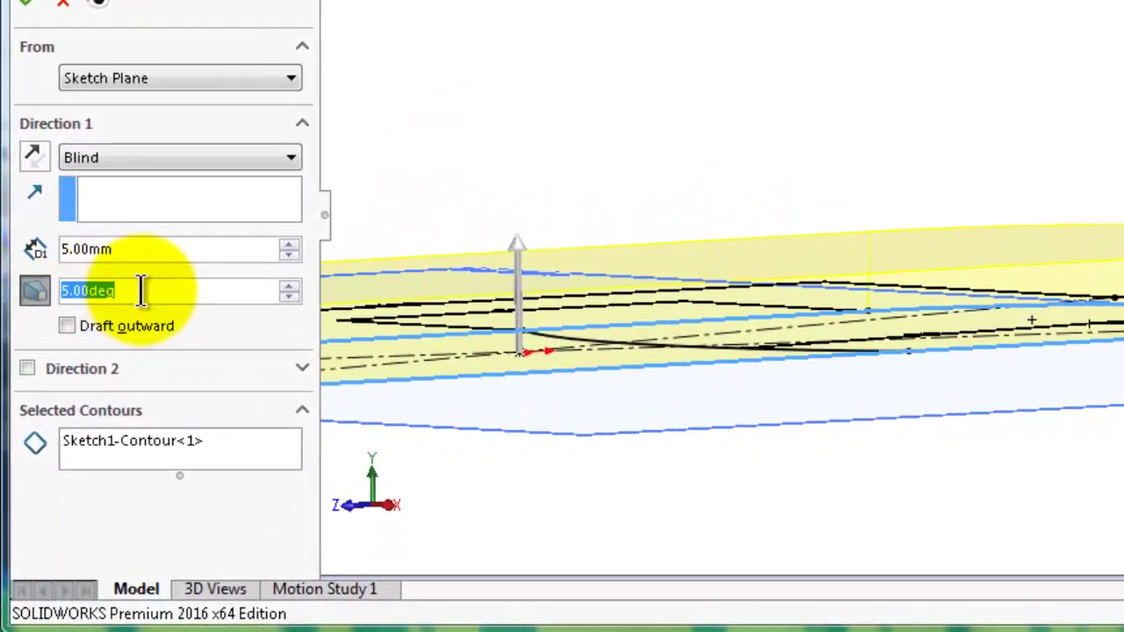
click(33, 301)
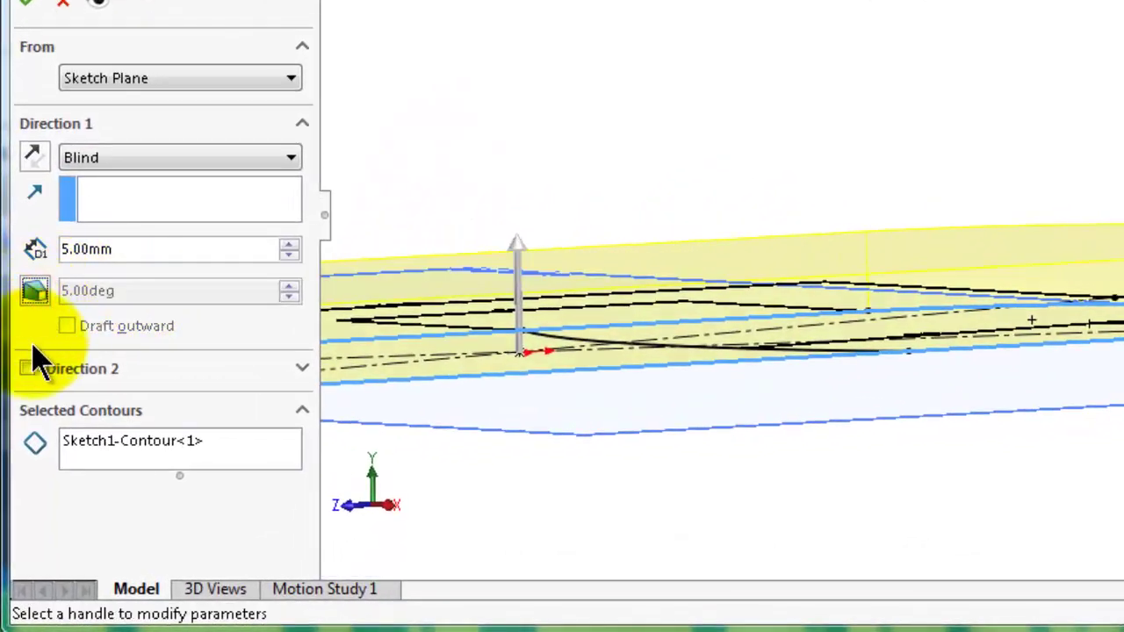
click(28, 3)
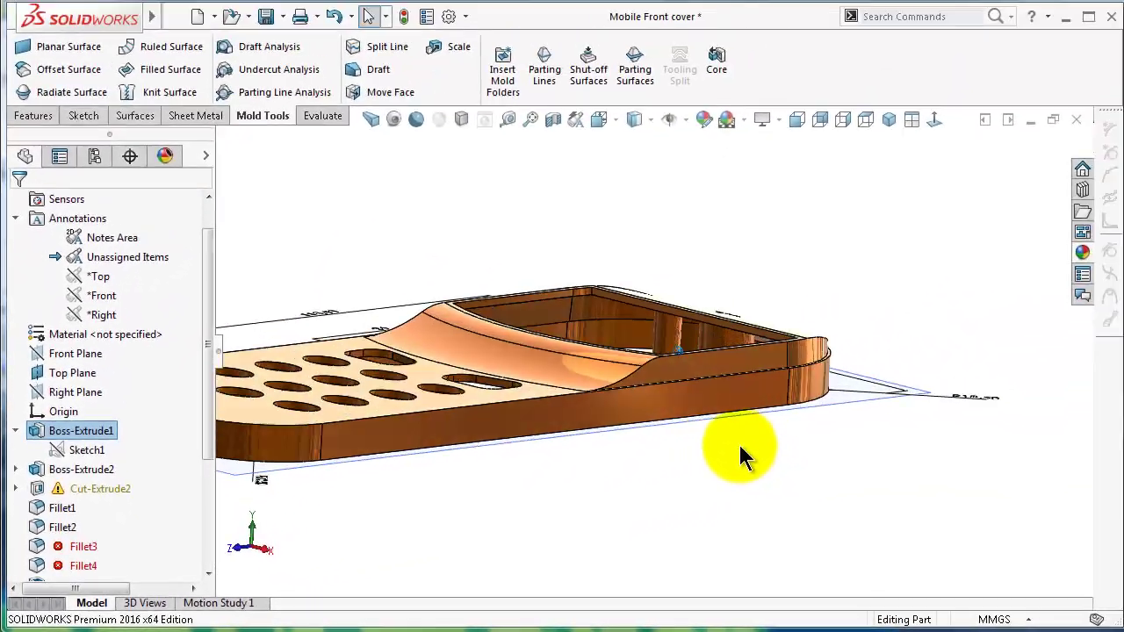
Run a 3-degree draft analysis against the Top Plane, examine the undrafted side walls, and close it without keeping it.
key(ctrl+7)
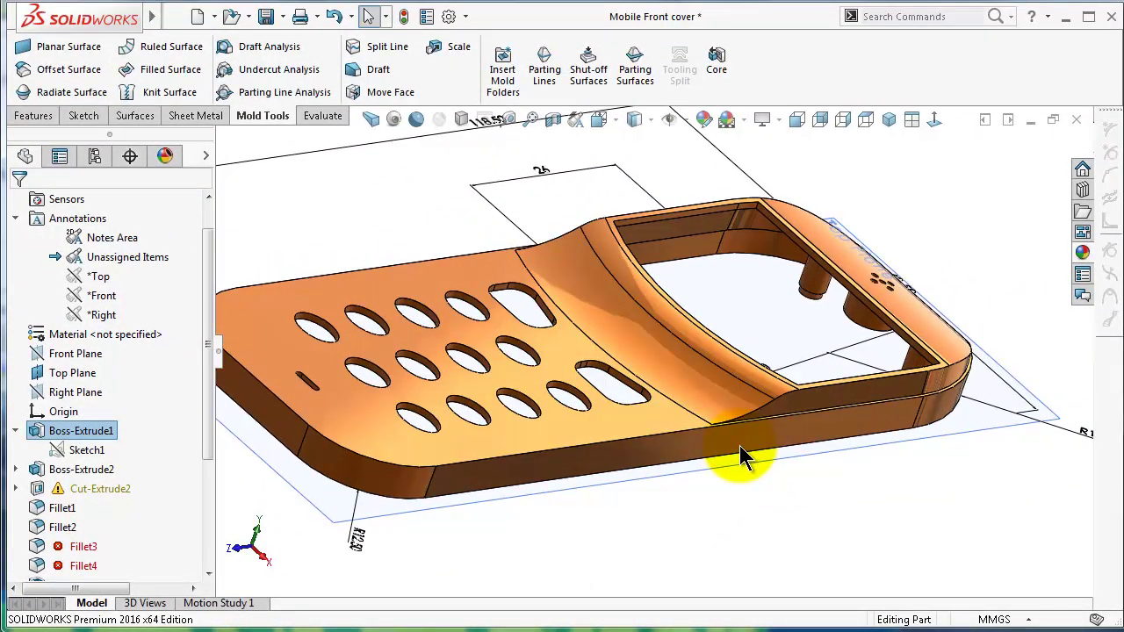
click(230, 48)
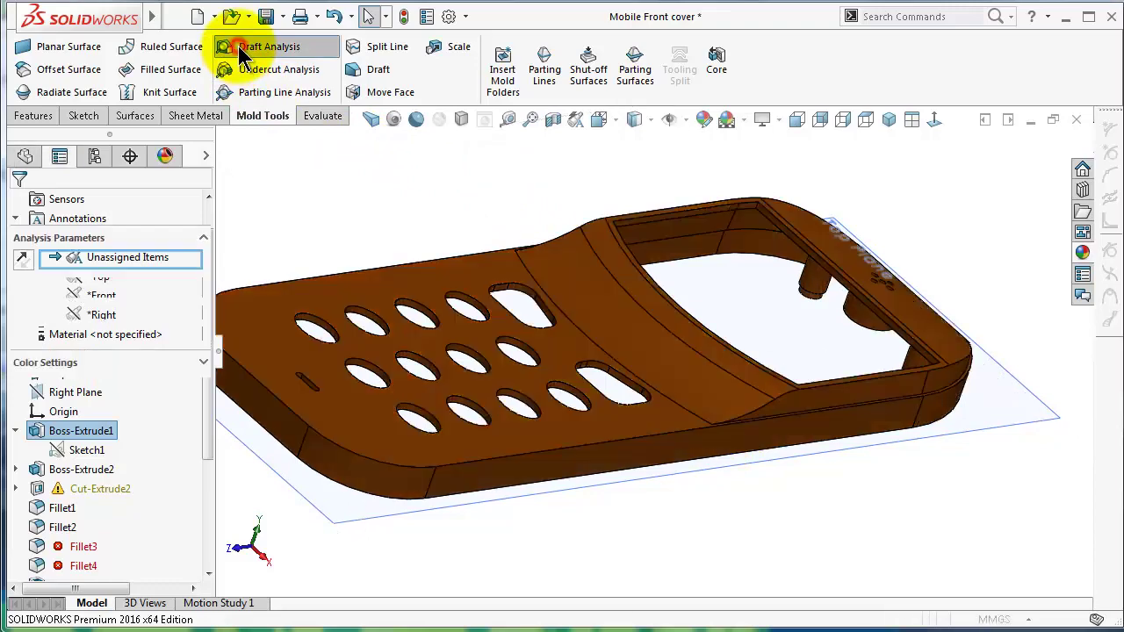
click(639, 480)
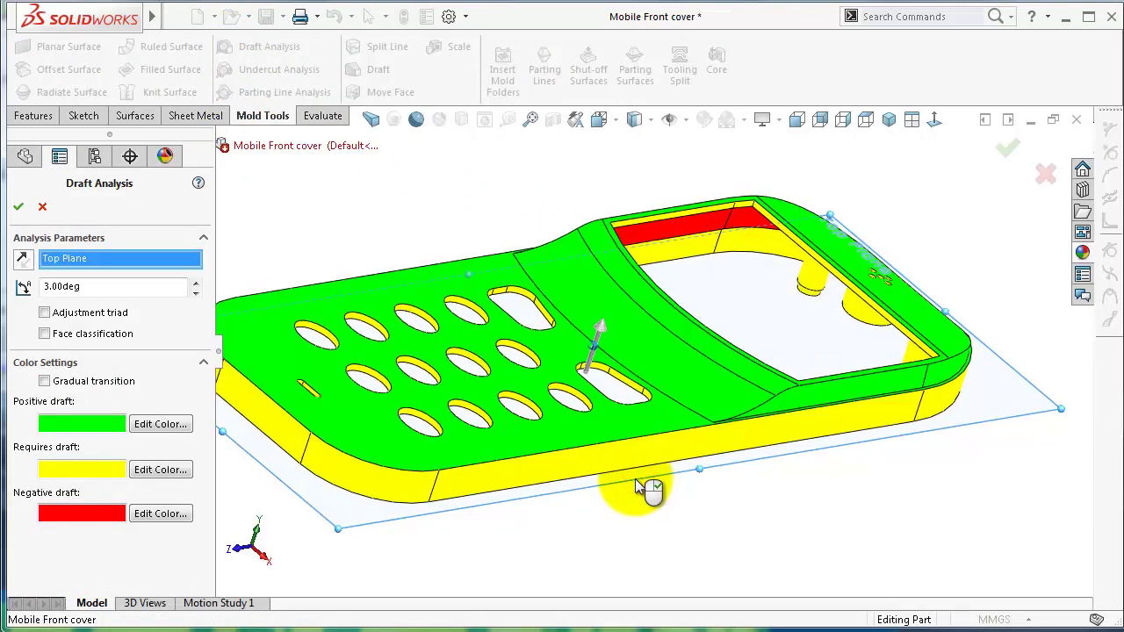
key(Left)
key(Left)
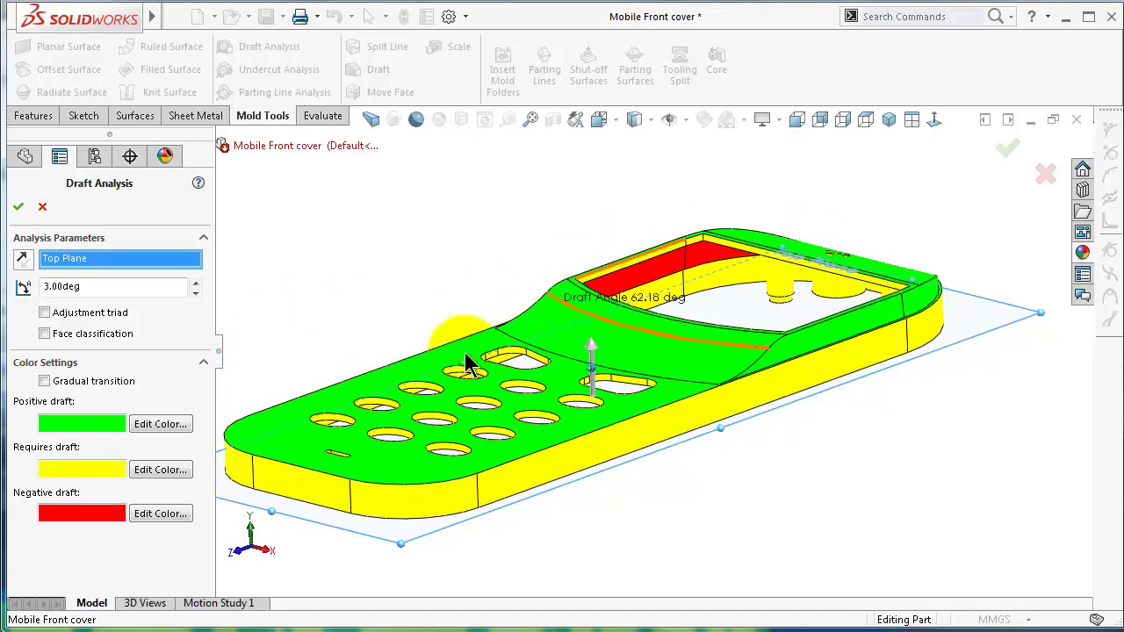
middle_drag(465, 362, 734, 389)
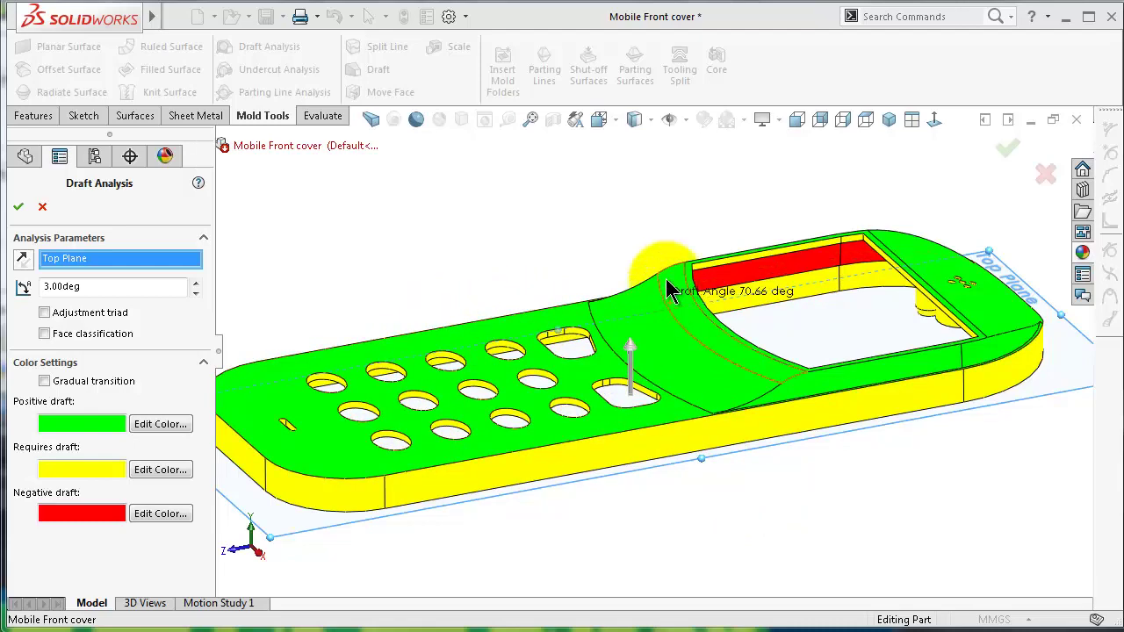
click(44, 207)
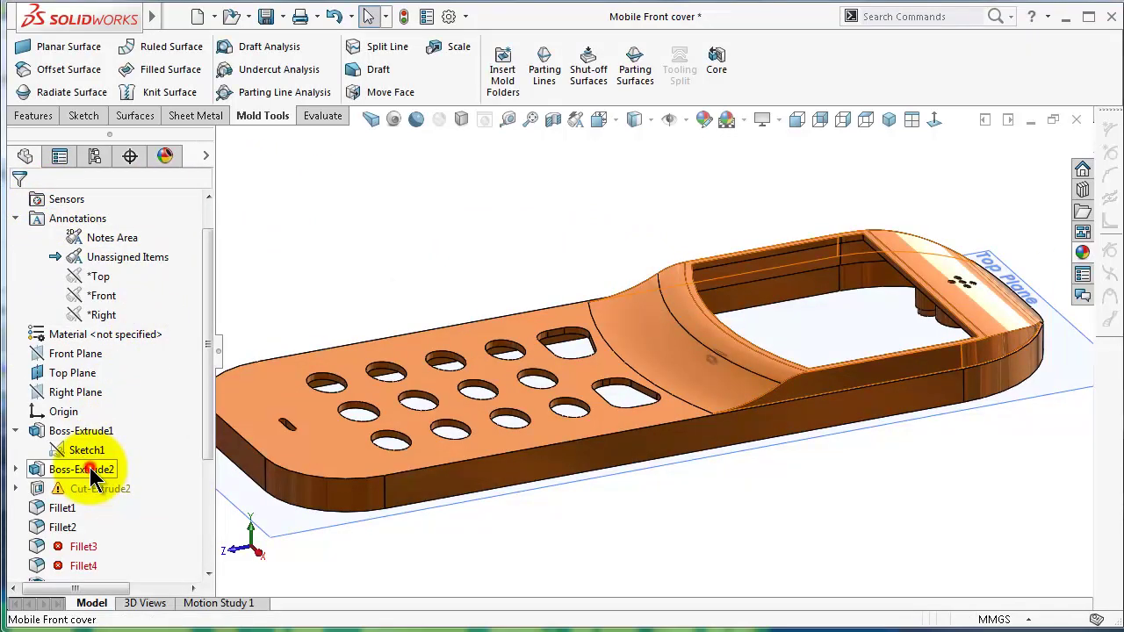
Edit Boss-Extrude1 and switch its draft back on at 5 degrees, keeping the 5 mm blind depth.
click(53, 430)
click(72, 387)
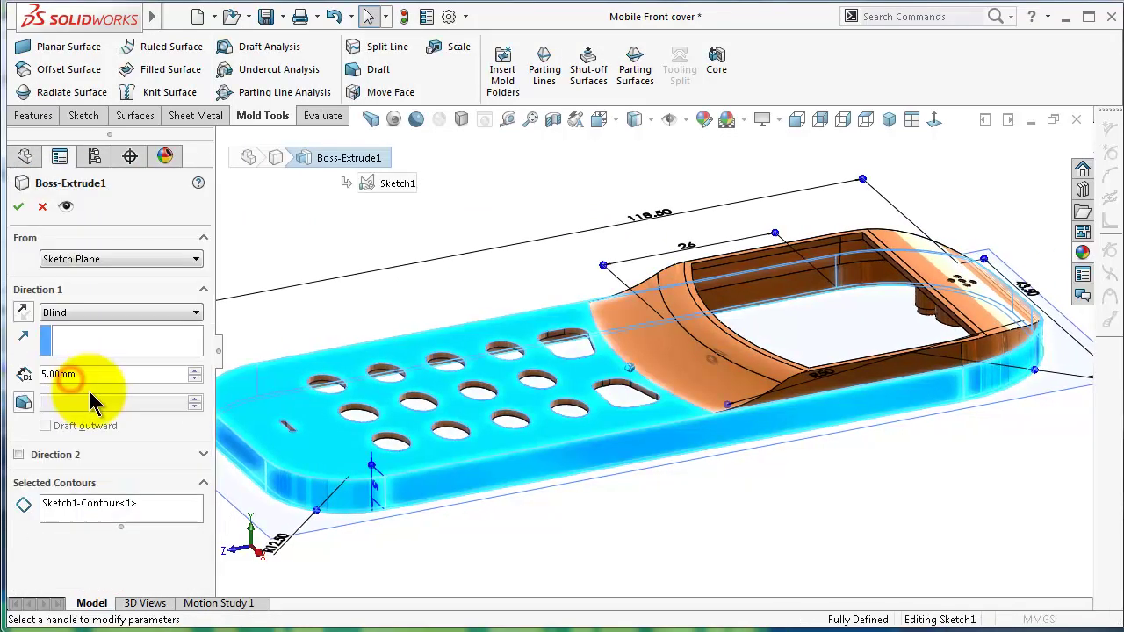
click(23, 402)
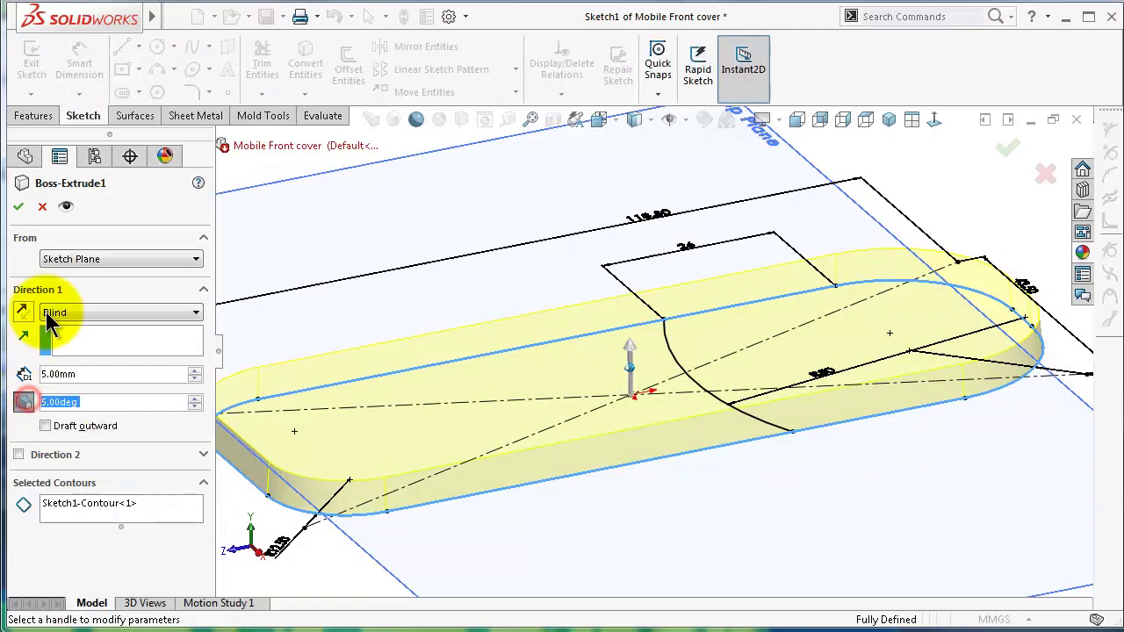
click(14, 207)
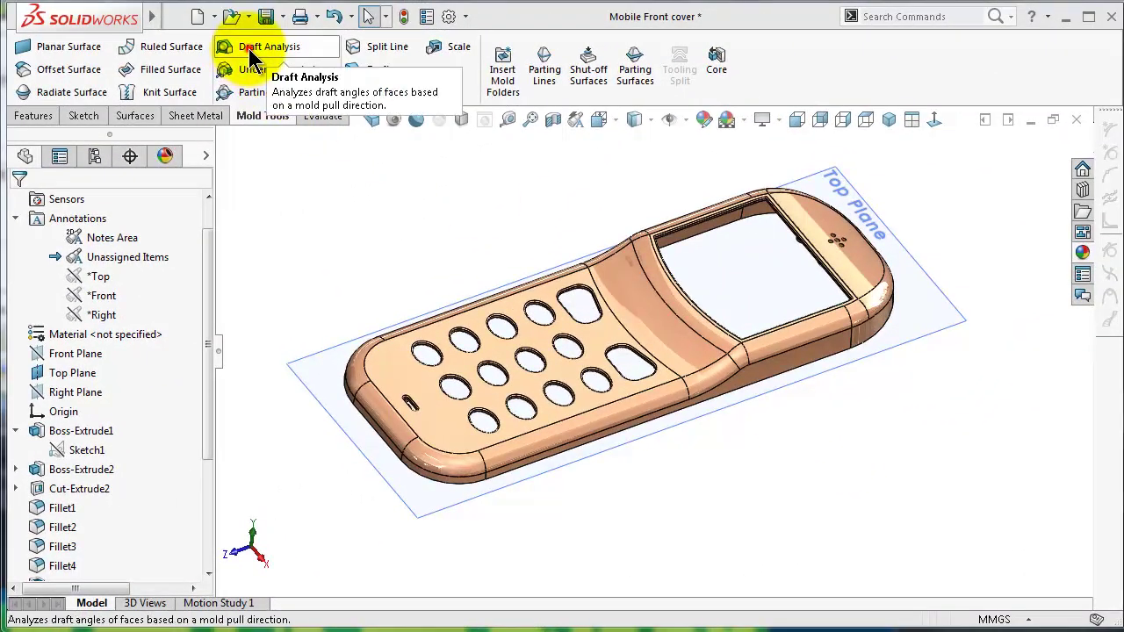
Run and accept a draft analysis against the Top Plane at 5 degrees without face classification, and examine the outer walls.
click(251, 48)
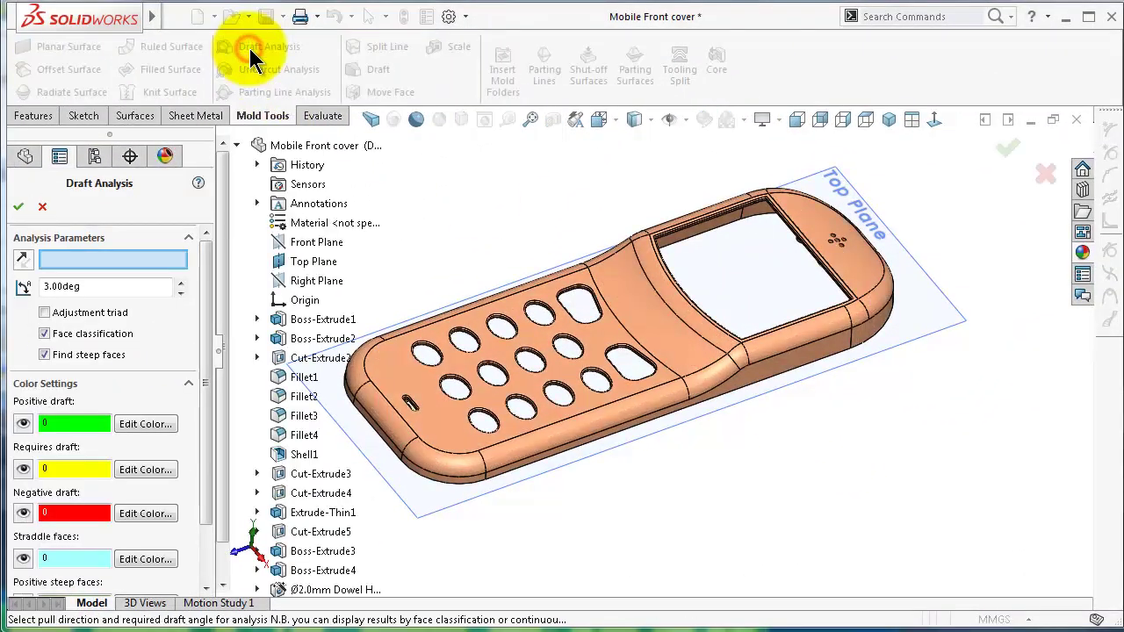
click(44, 334)
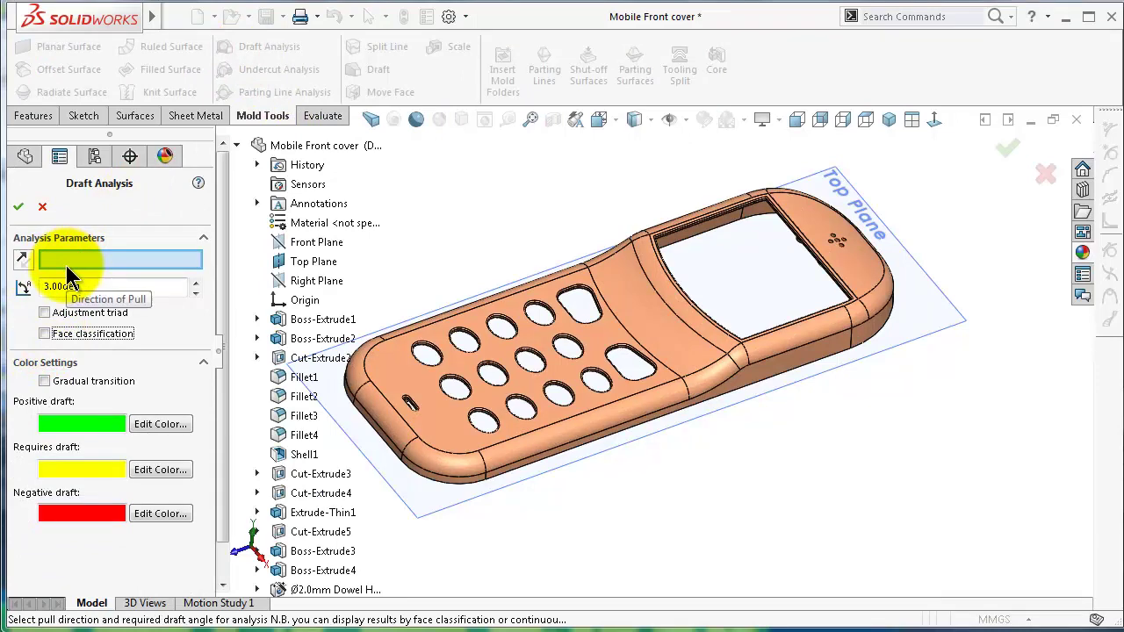
click(956, 316)
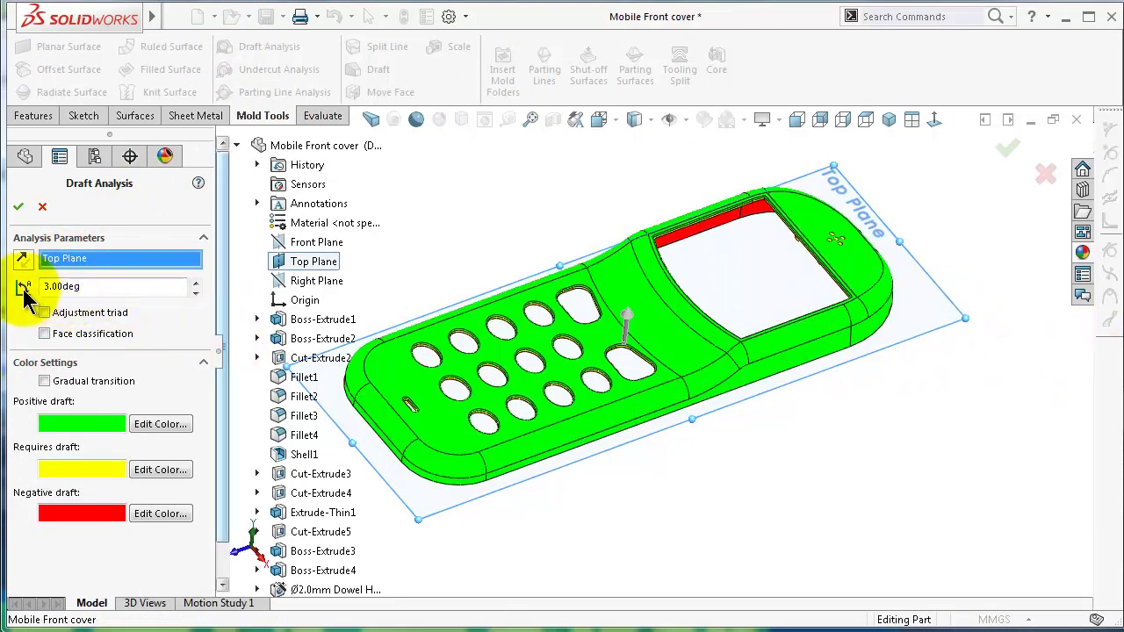
drag(93, 288, 50, 289)
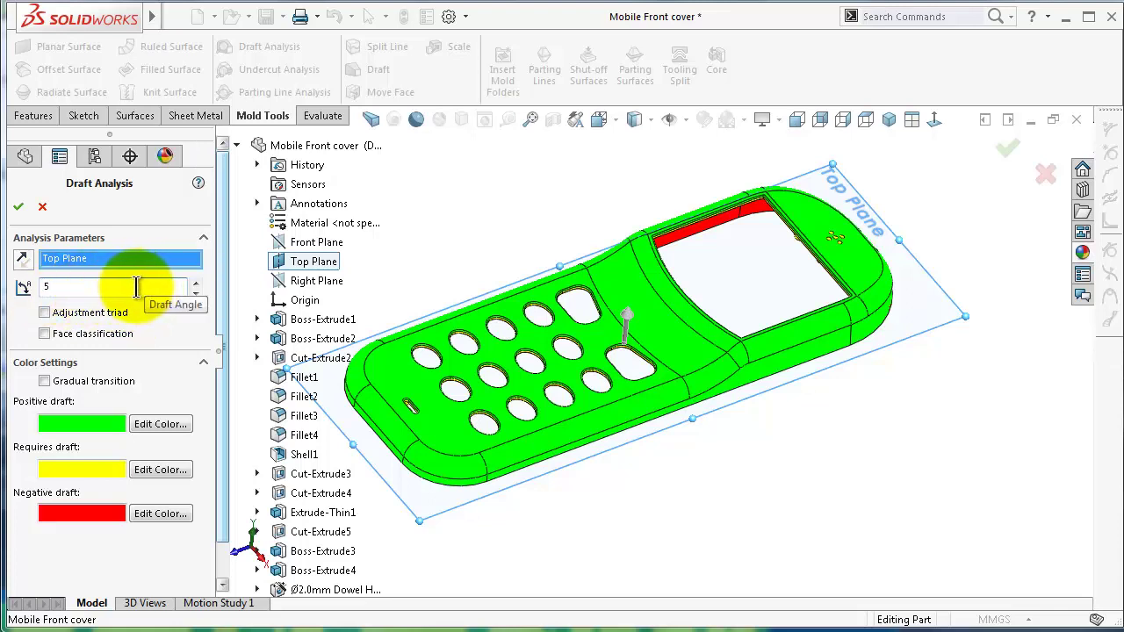
key(Return)
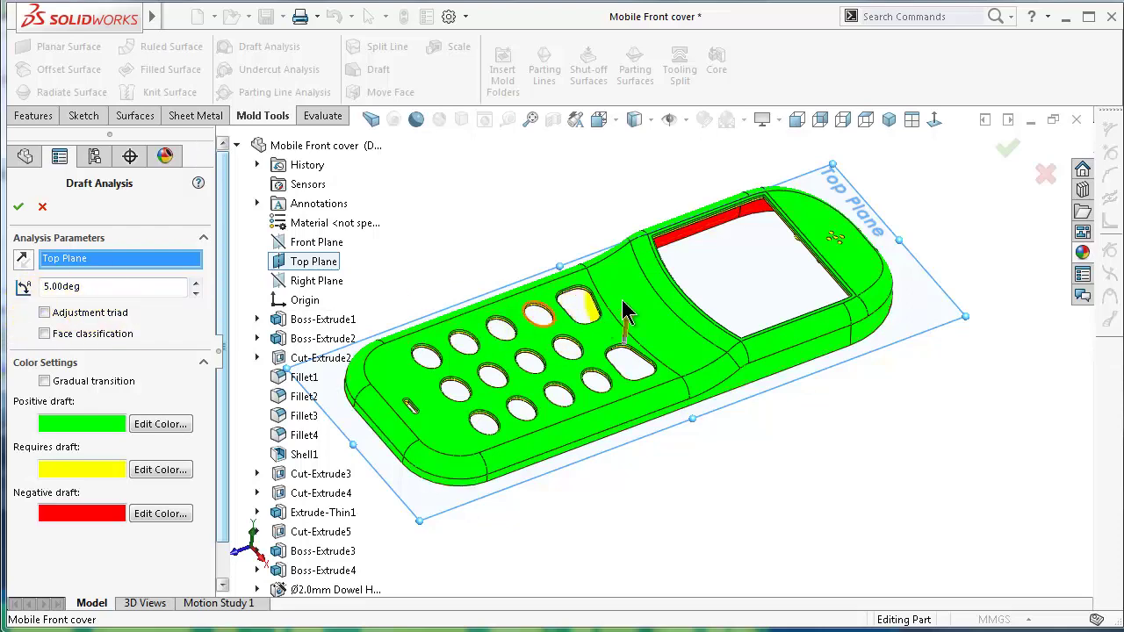
click(18, 208)
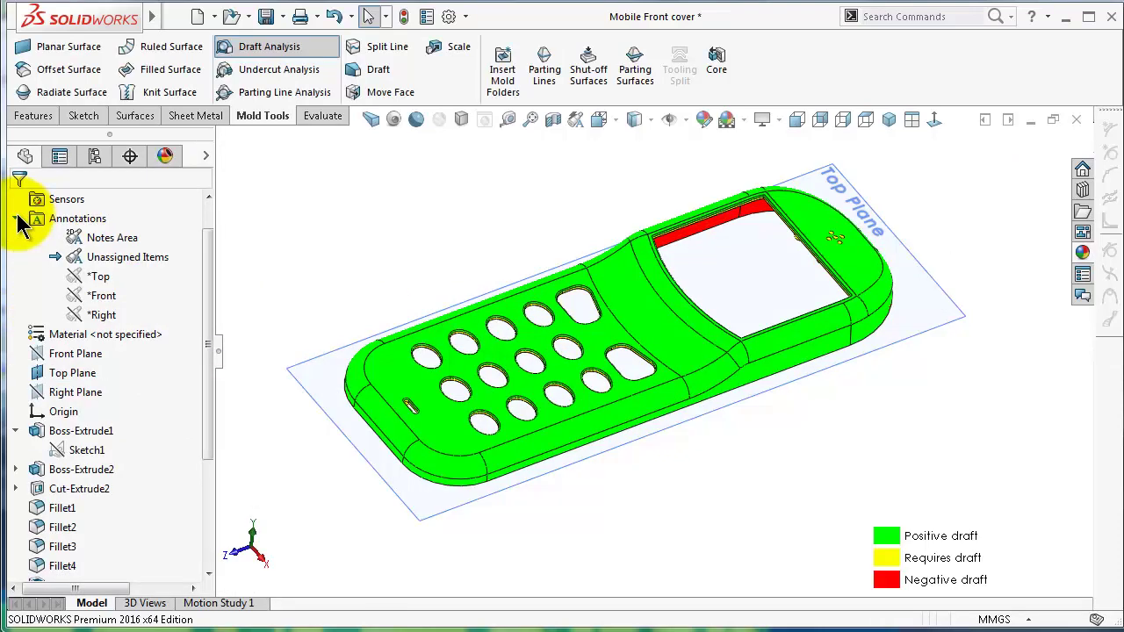
middle_drag(325, 307, 807, 303)
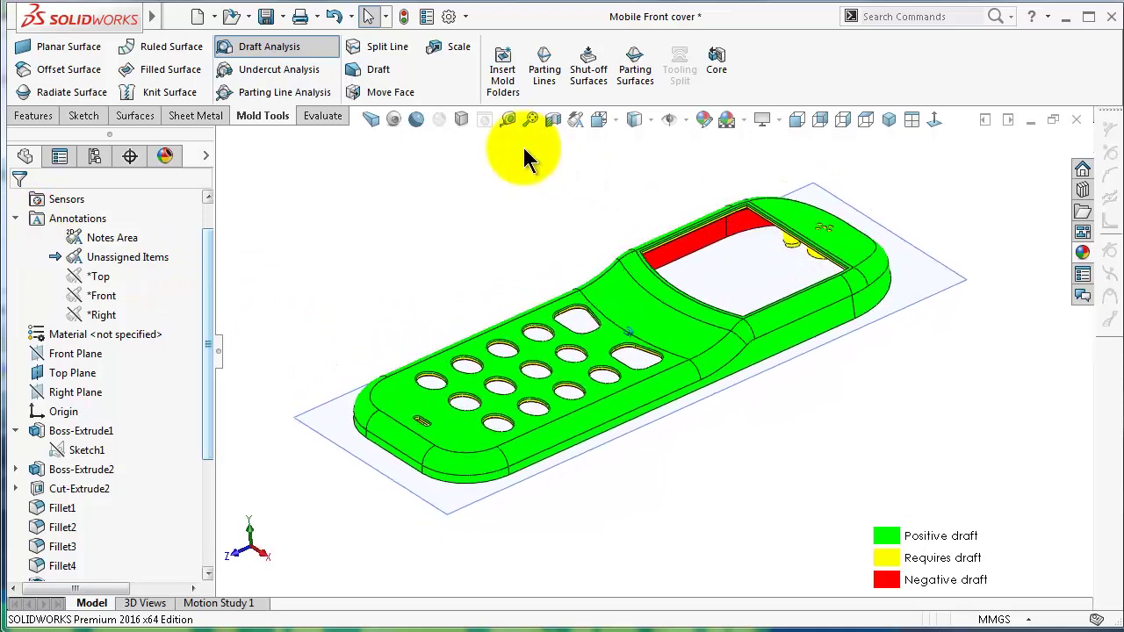
Clear the draft colours and start a new draft analysis at 10 degrees with the Top Plane as pull direction.
click(268, 51)
click(268, 51)
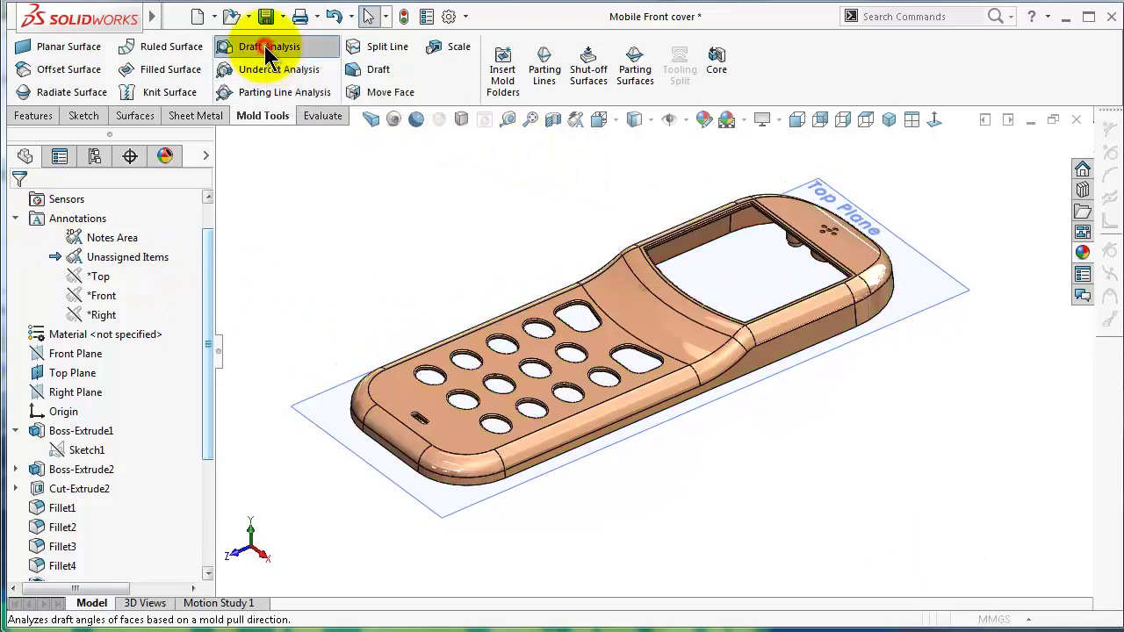
drag(89, 286, 55, 286)
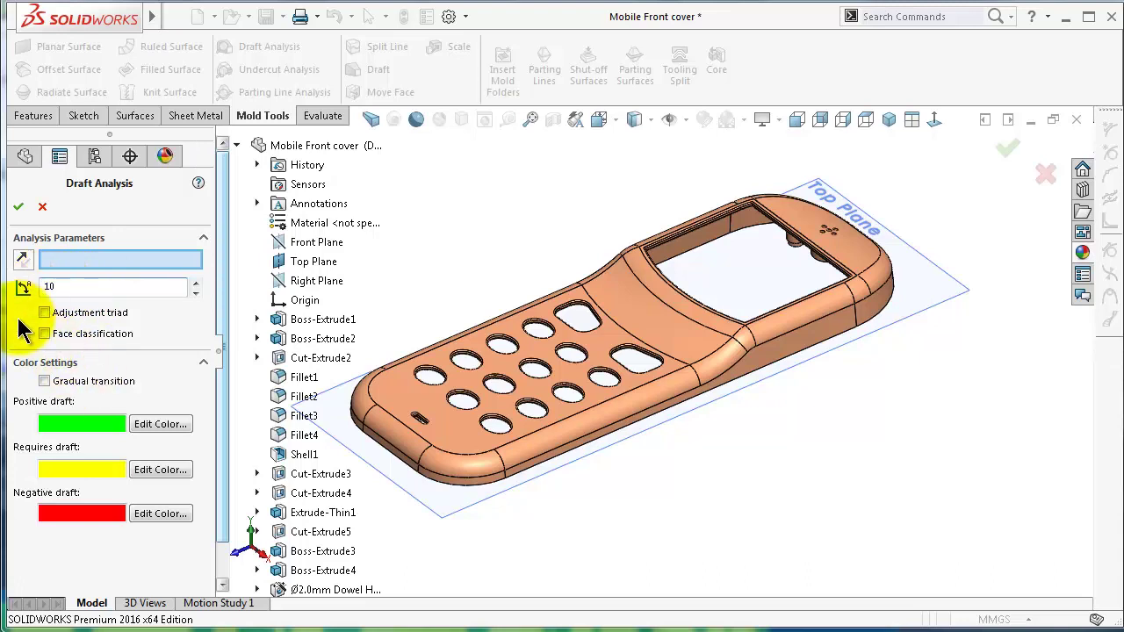
click(19, 207)
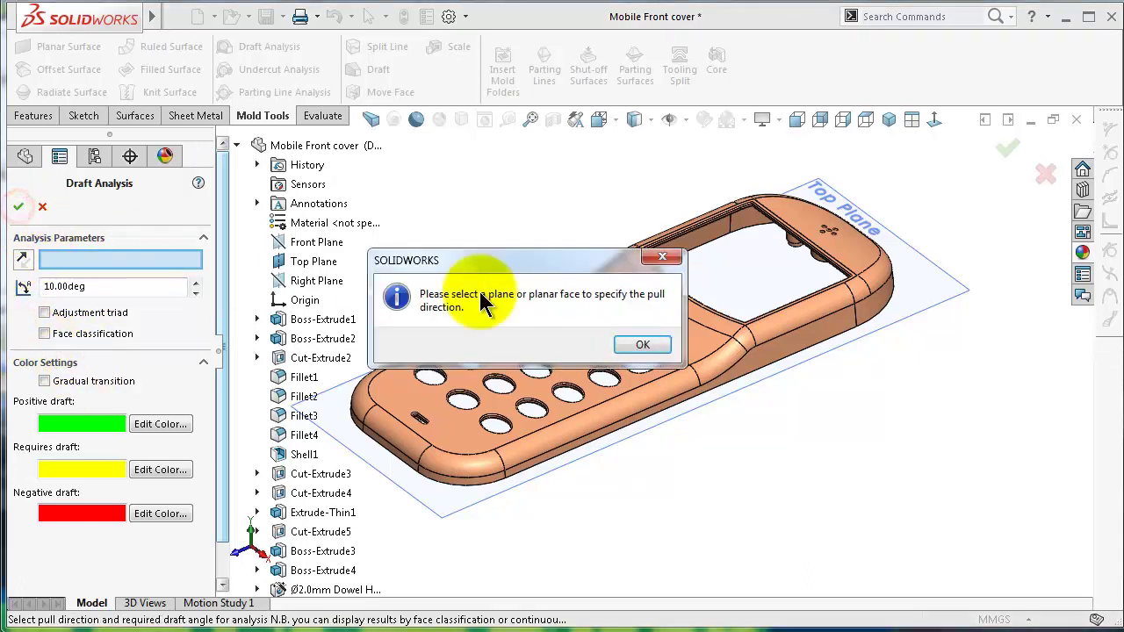
click(642, 346)
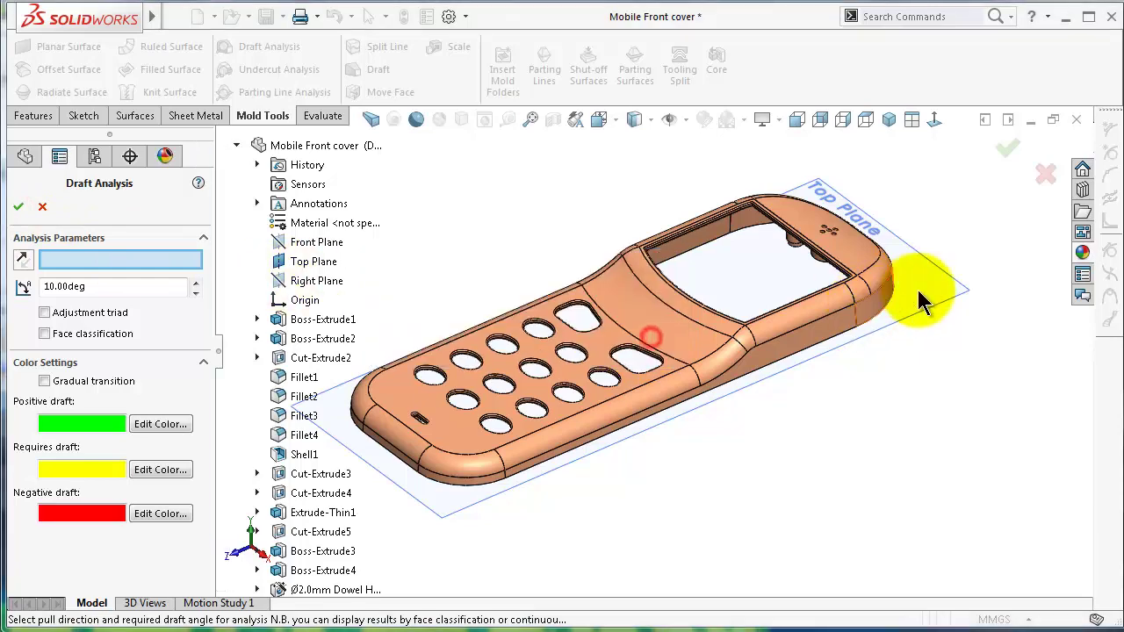
click(929, 300)
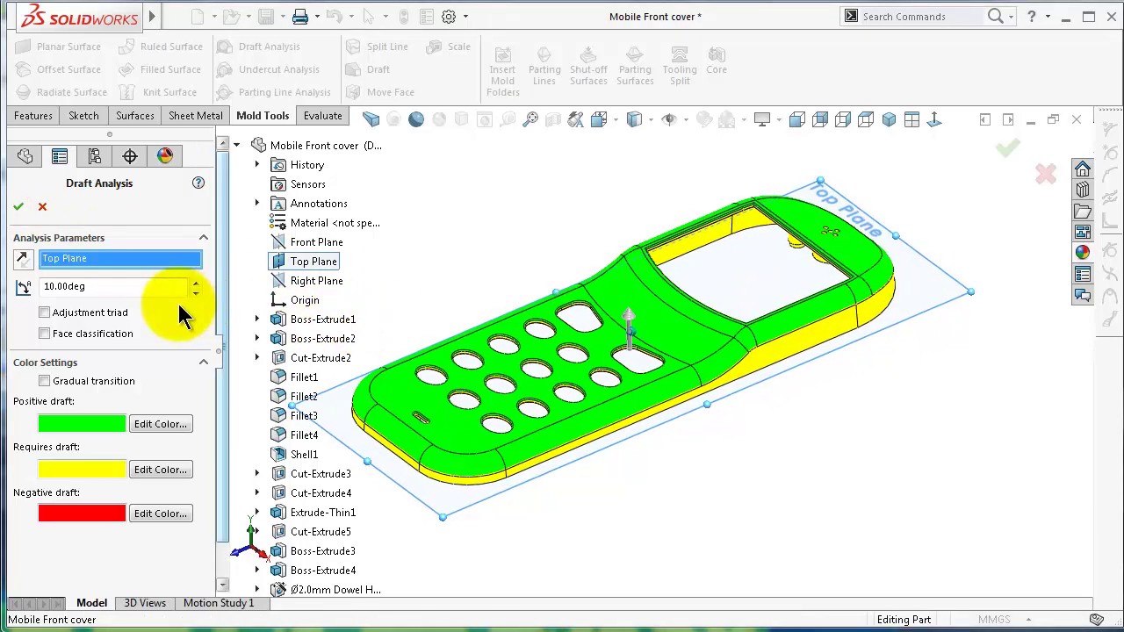
Check the side wall's draft angle and the inner faces of the cover under the 10-degree analysis.
middle_drag(850, 325, 852, 319)
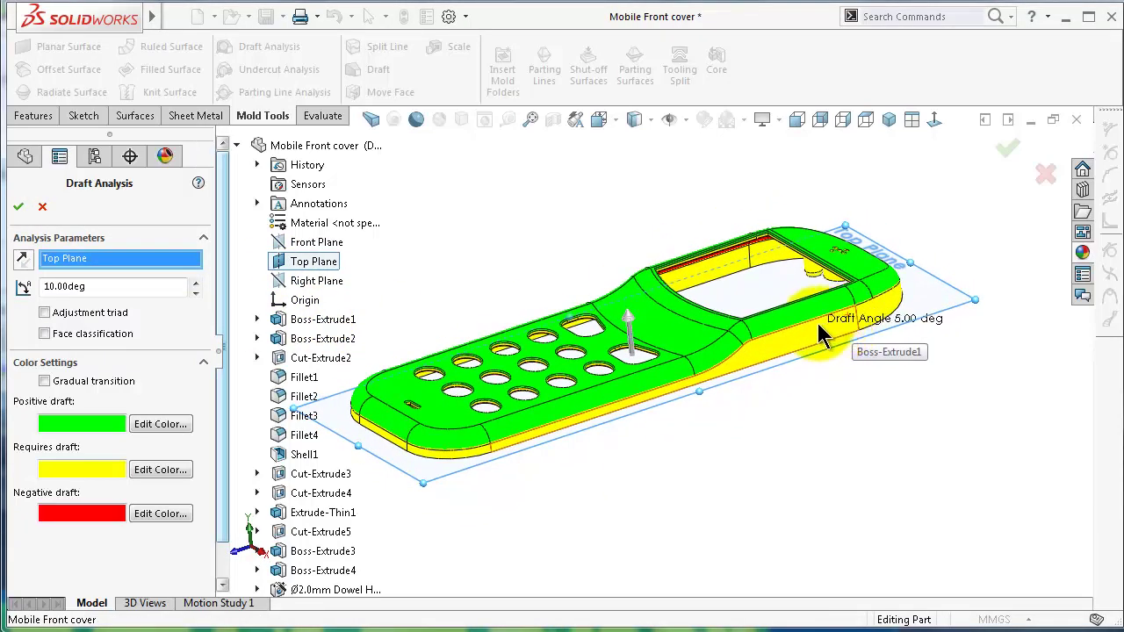
middle_drag(781, 330, 799, 350)
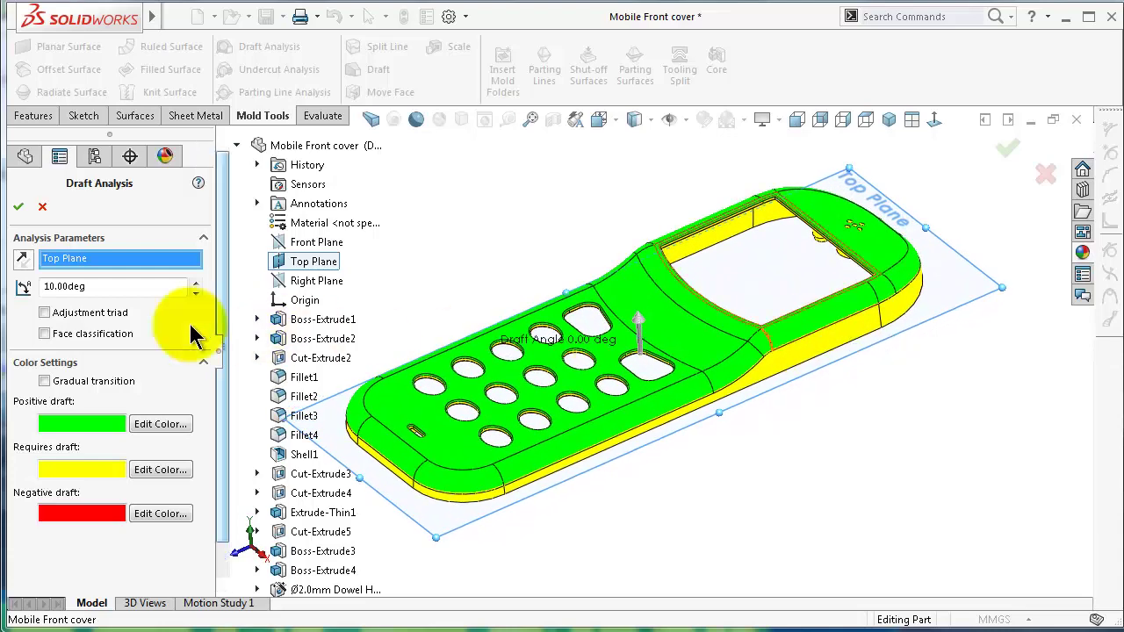
drag(81, 287, 44, 287)
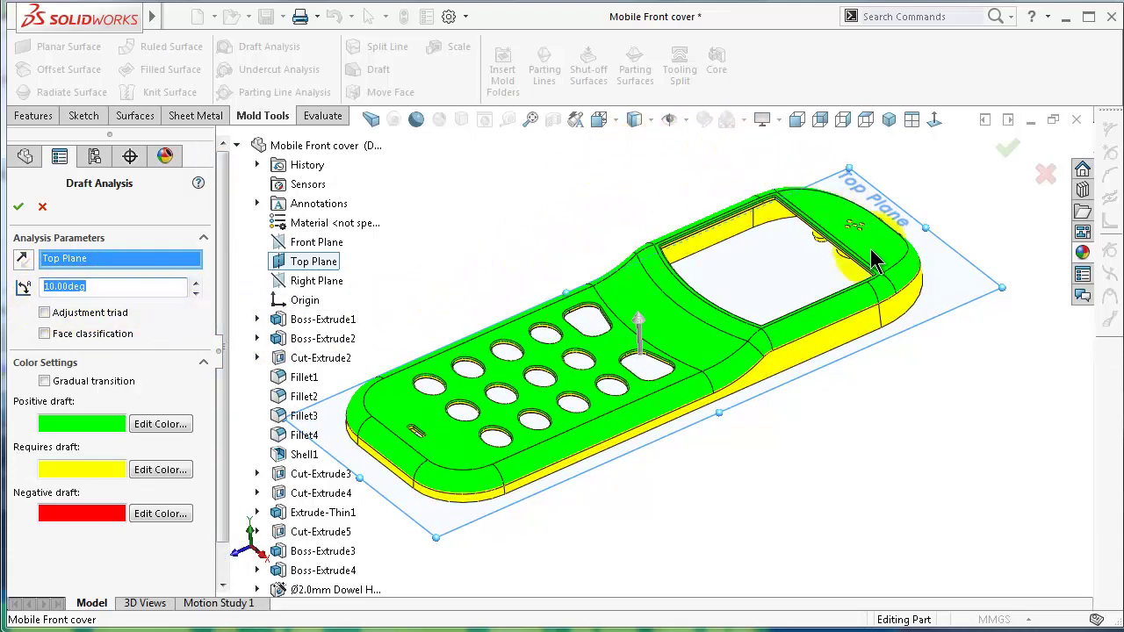
mouse_move(442, 509)
middle_down()
mouse_move(413, 552)
mouse_move(427, 503)
middle_up()
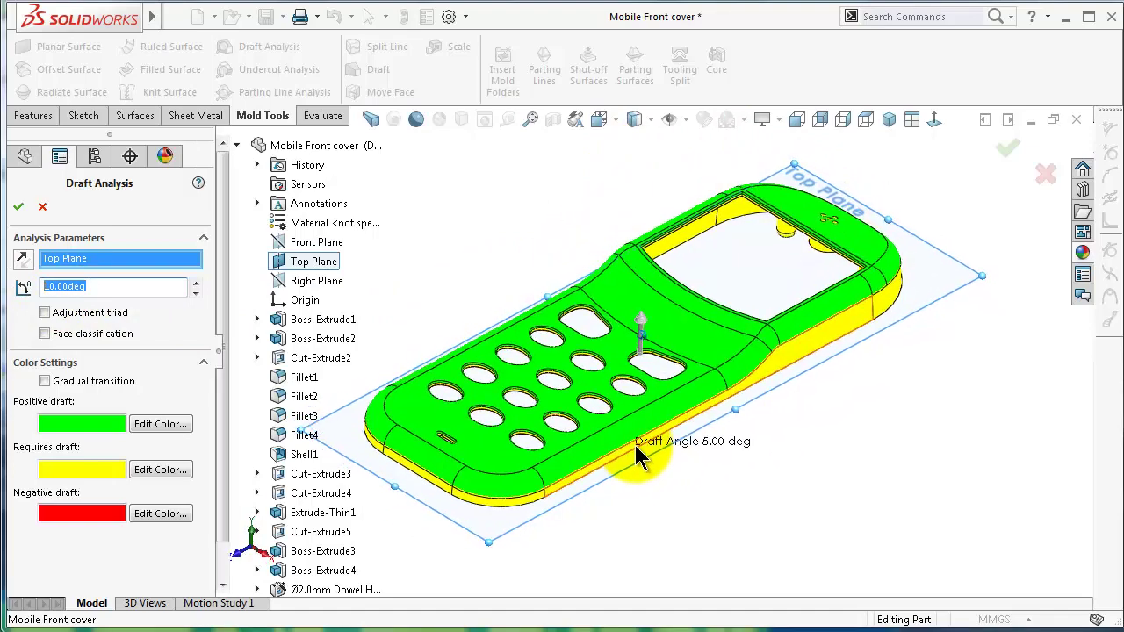
middle_drag(635, 445, 627, 433)
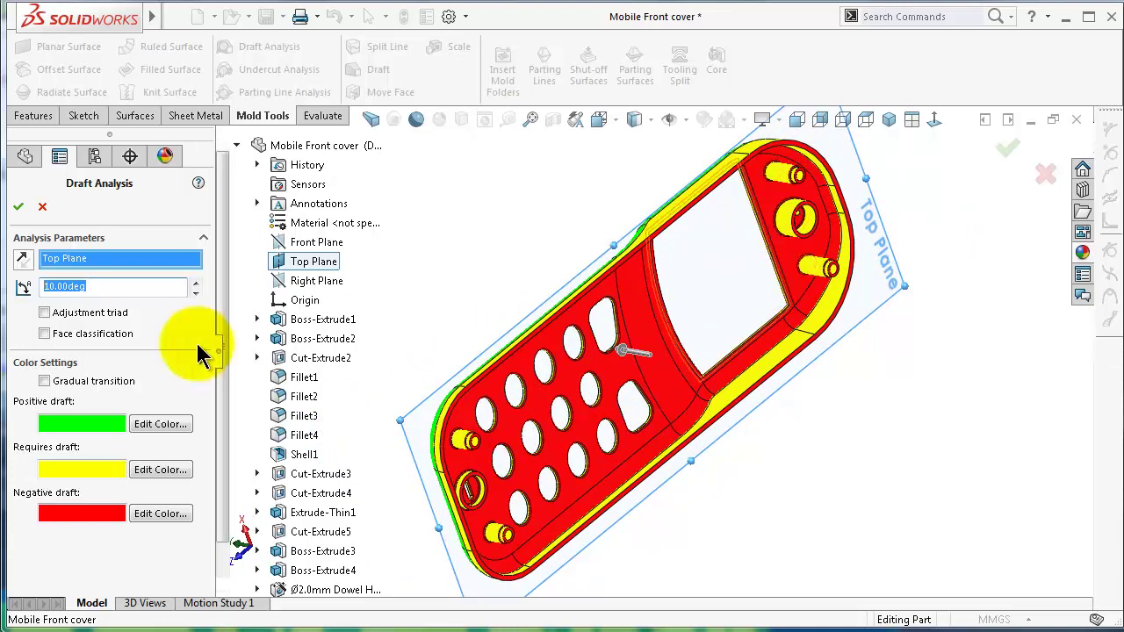
Set the analysis draft angle to 1 degree and examine the cover's outer walls and window edges.
drag(97, 287, 43, 286)
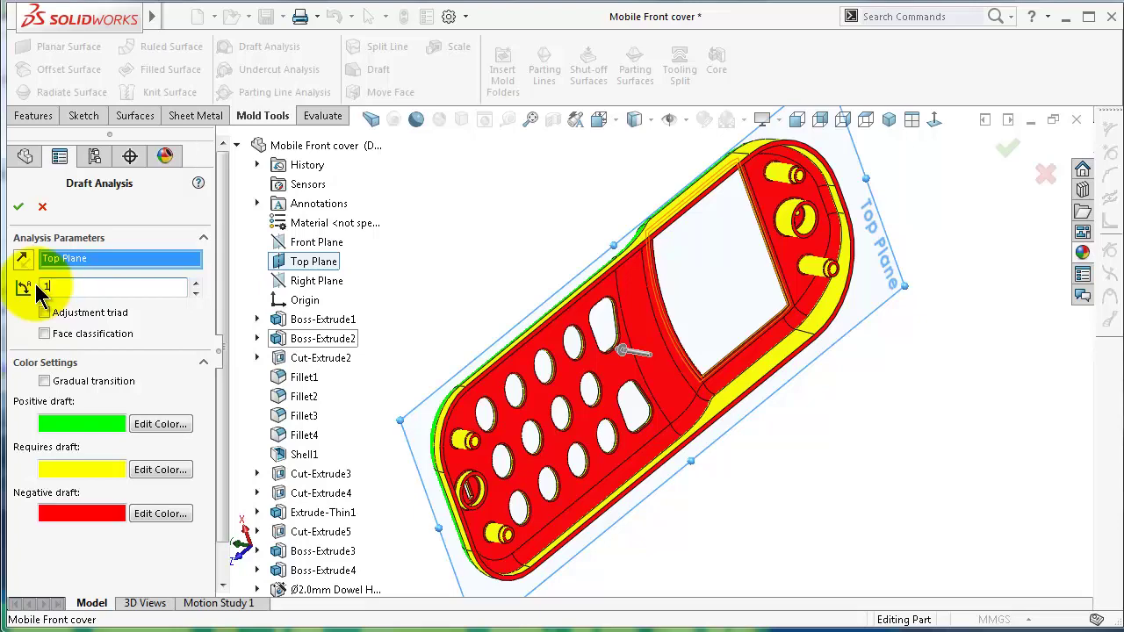
key(Return)
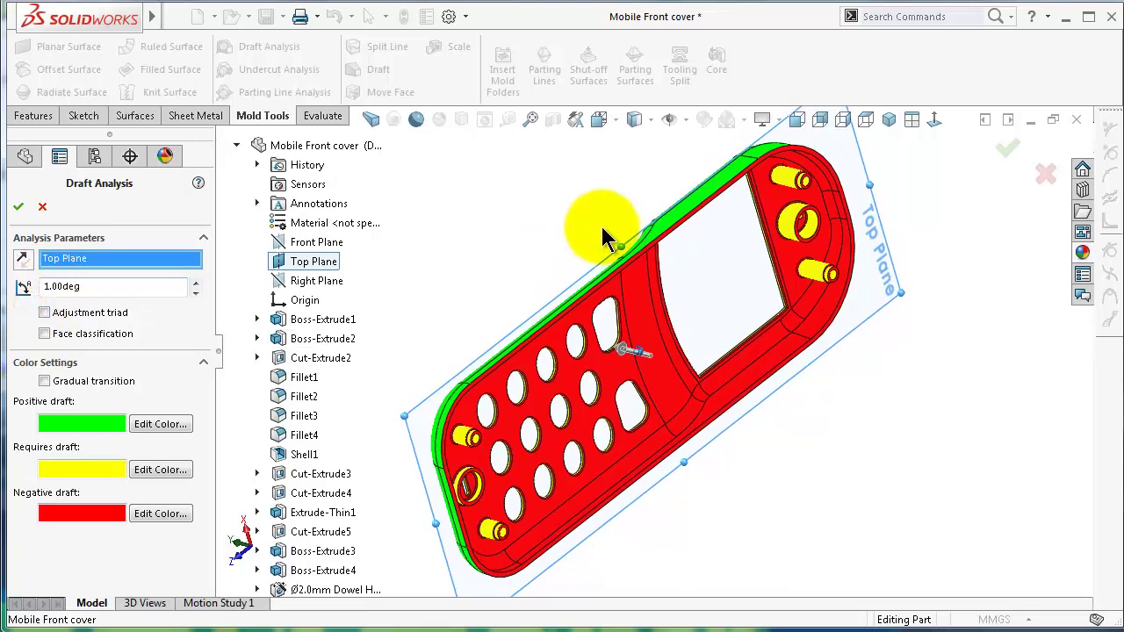
middle_drag(604, 237, 712, 245)
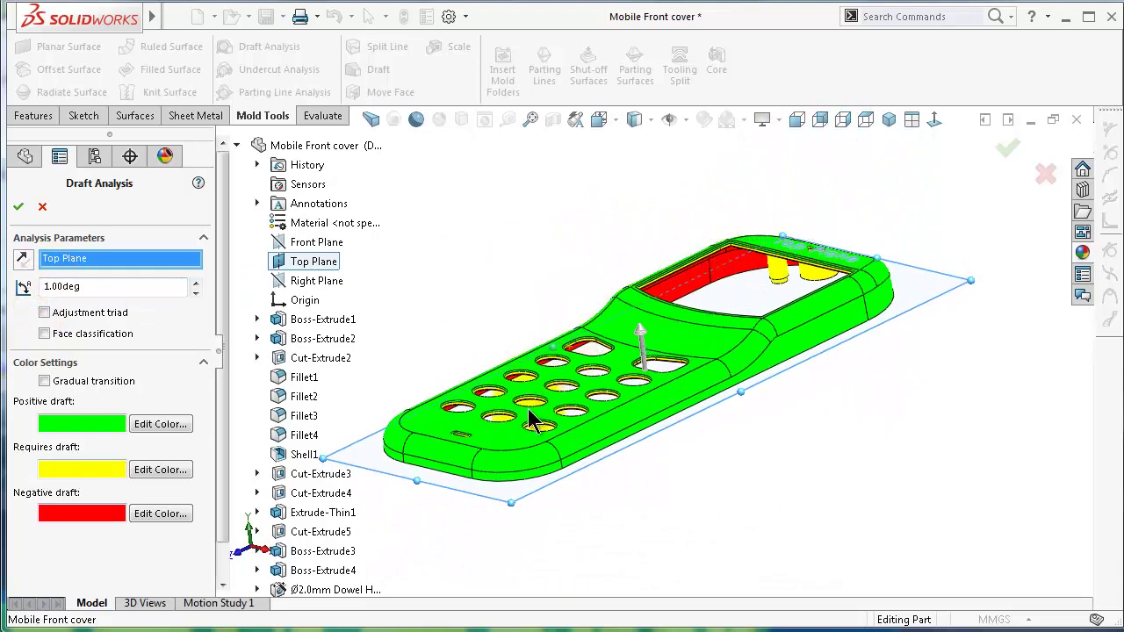
middle_drag(531, 422, 596, 317)
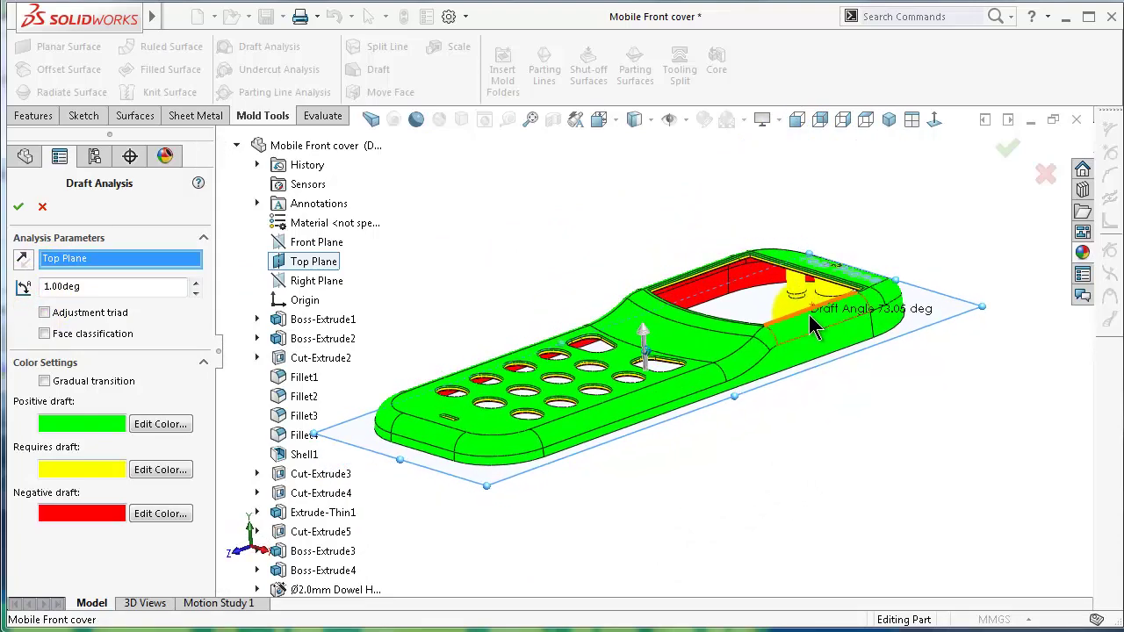
Examine the draft colours of the inner bosses at the cover's earpiece end.
key(ctrl+8)
scroll(790, 295, down, 5)
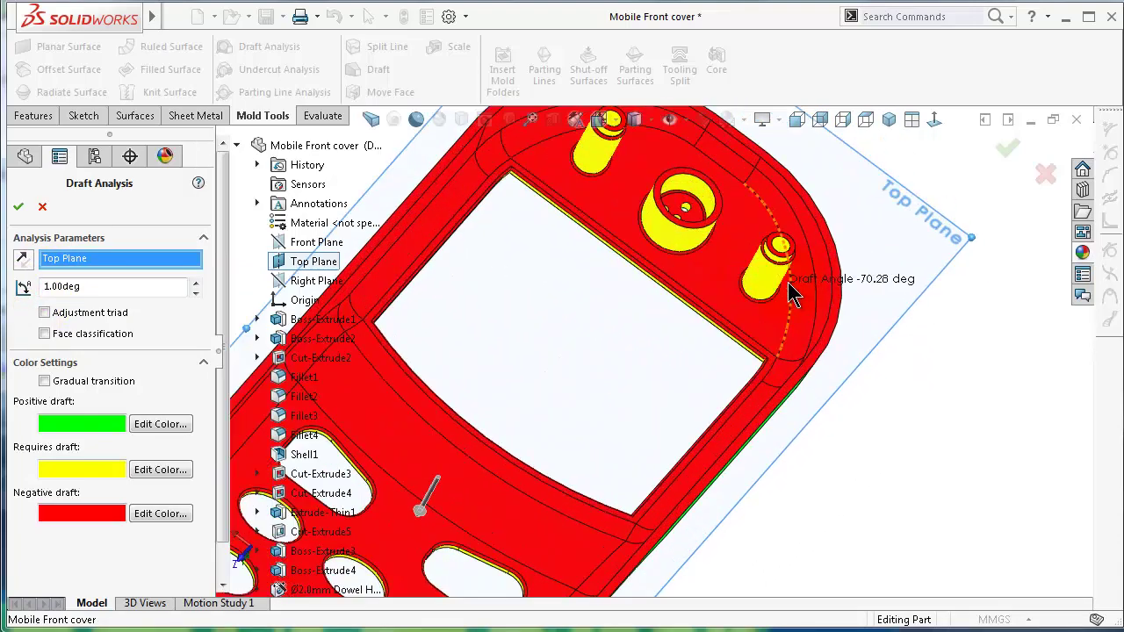
scroll(764, 290, down, 3)
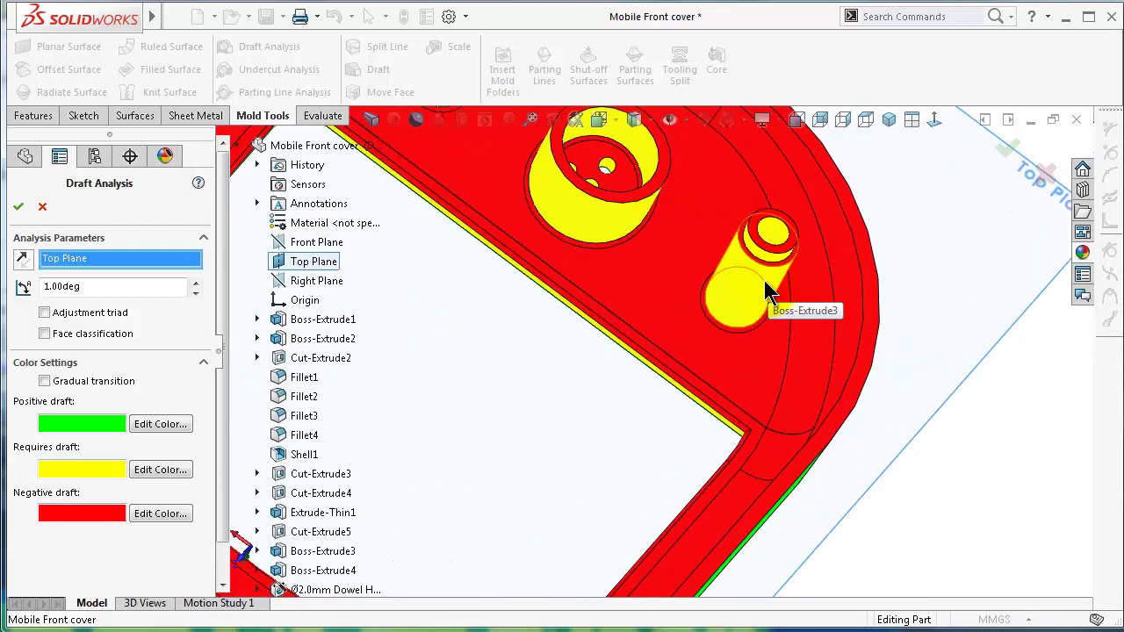
scroll(575, 209, up, 5)
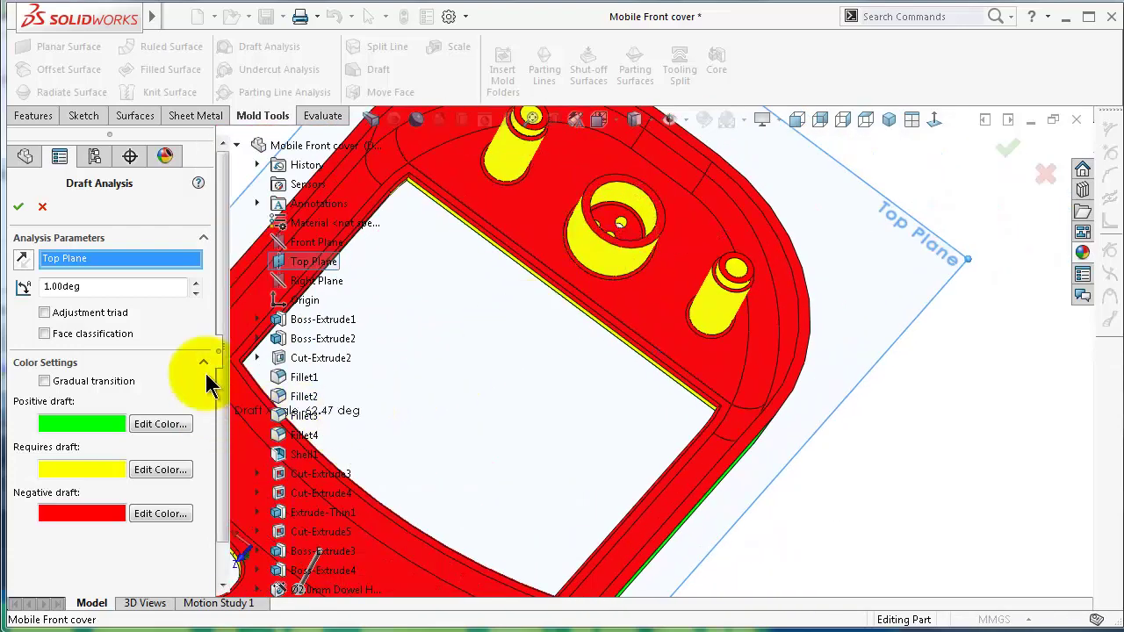
Enable the adjustment triad and tilt the pull direction to 31 degrees in Y and 59 degrees in Z.
click(97, 314)
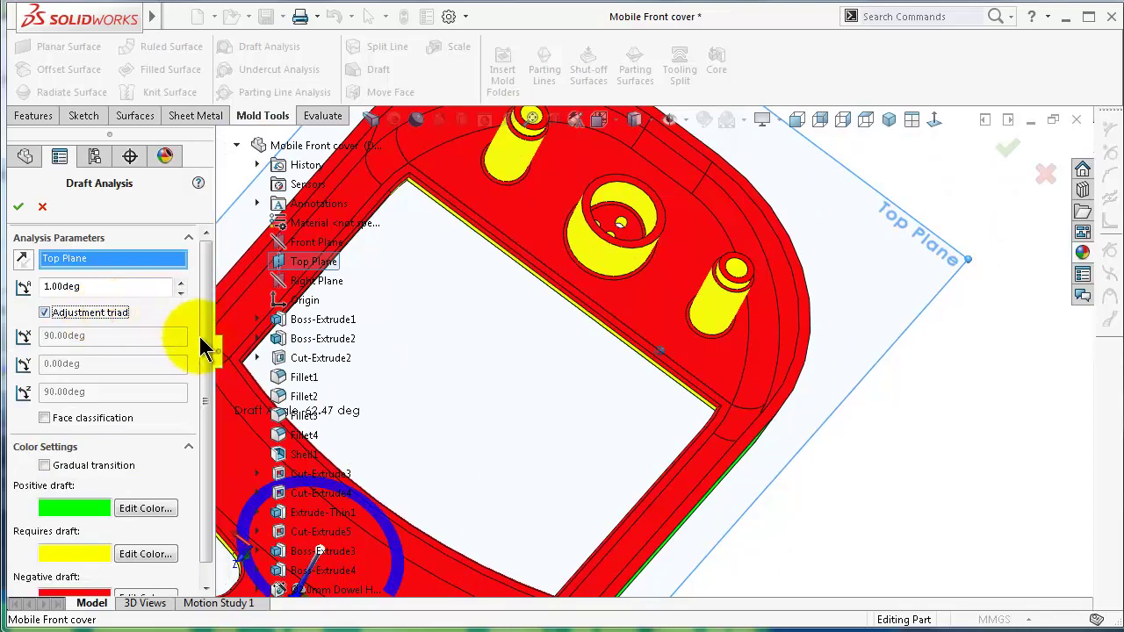
middle_drag(535, 351, 667, 360)
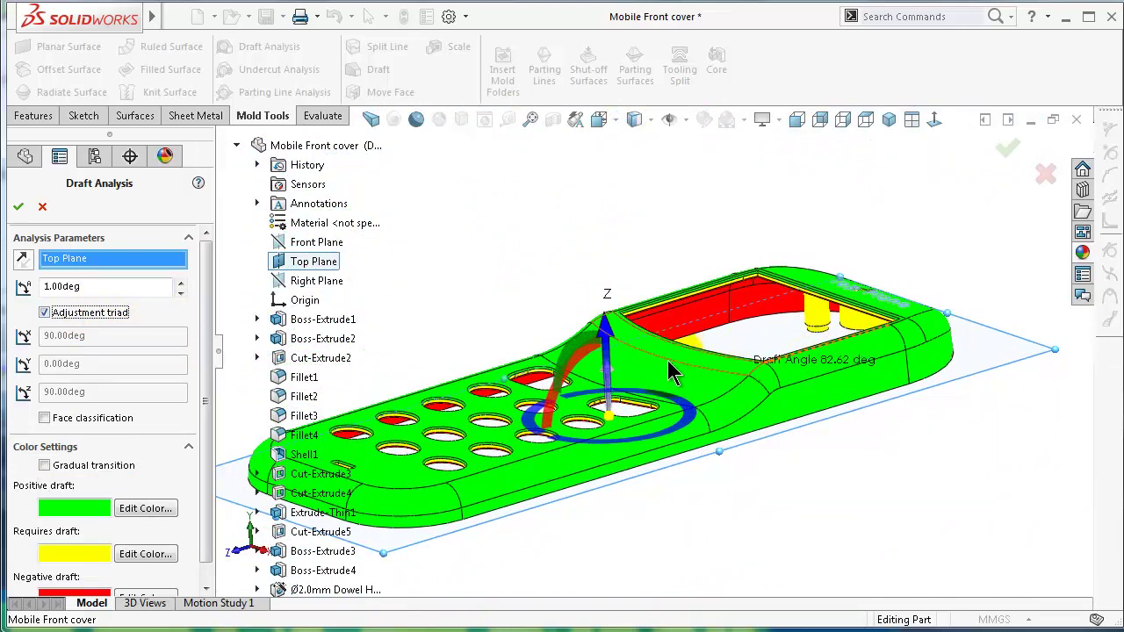
click(55, 286)
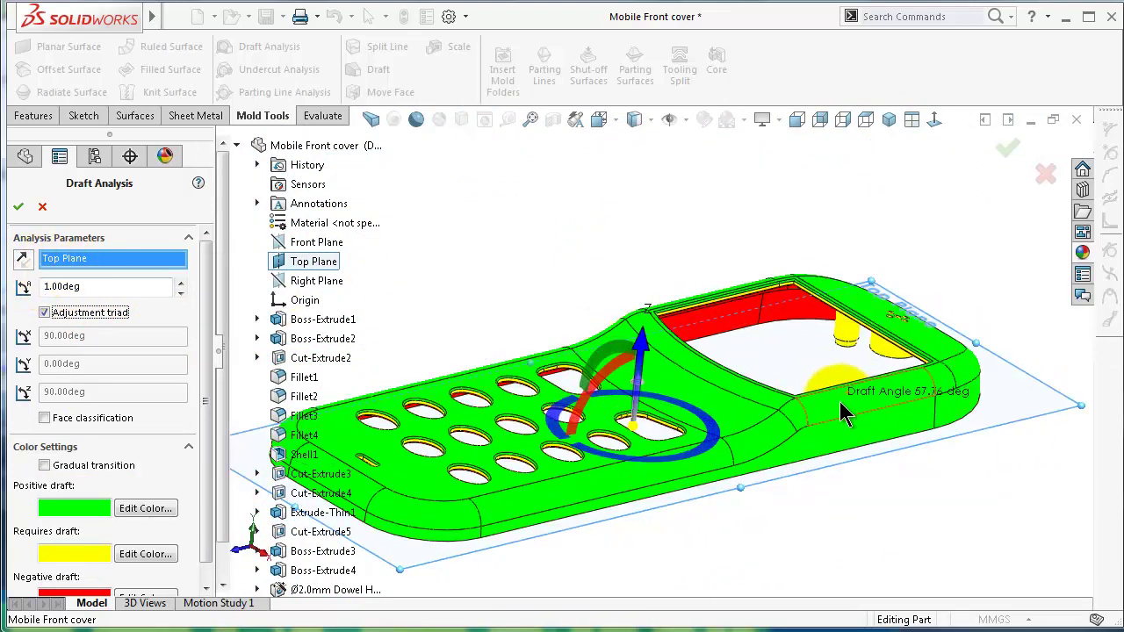
middle_drag(935, 373, 853, 251)
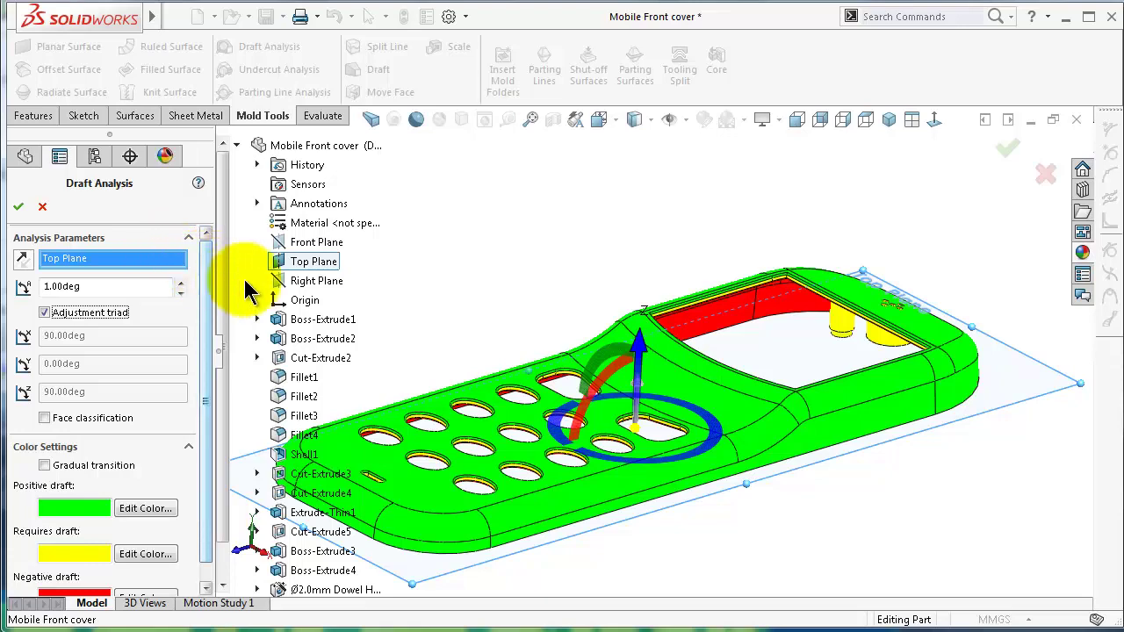
middle_drag(447, 324, 587, 385)
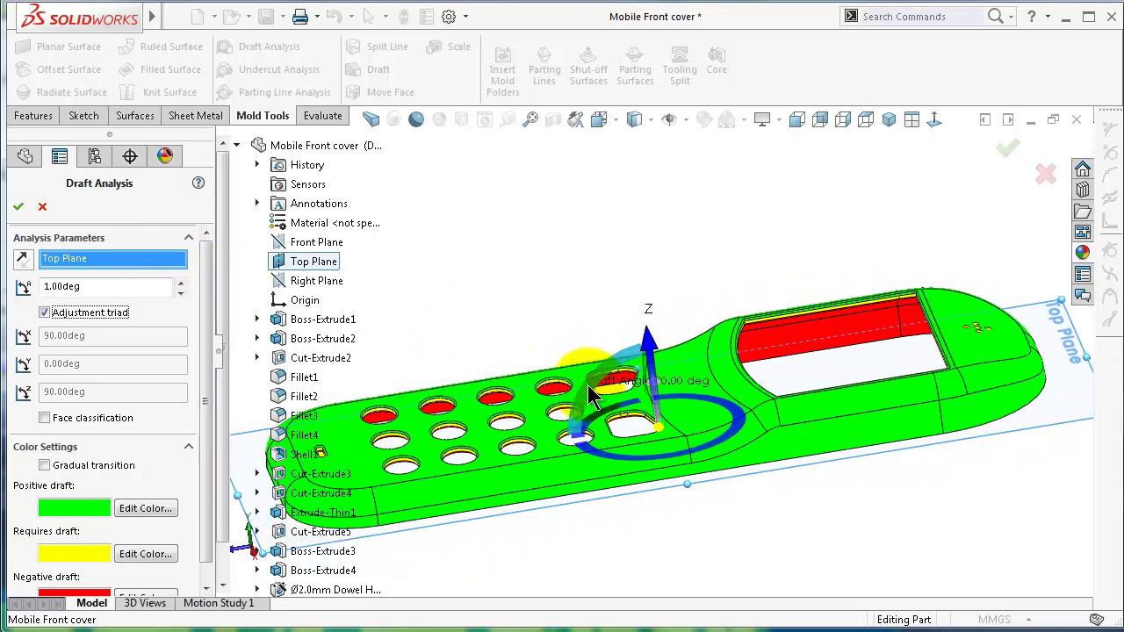
drag(590, 383, 604, 369)
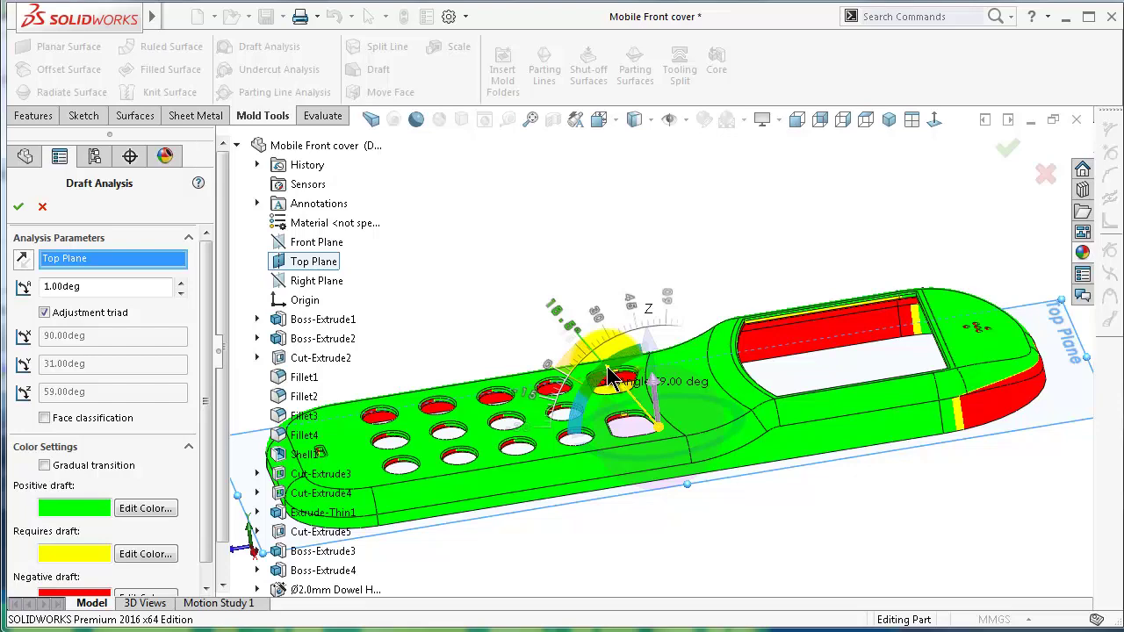
drag(612, 376, 609, 372)
middle_drag(609, 374, 602, 378)
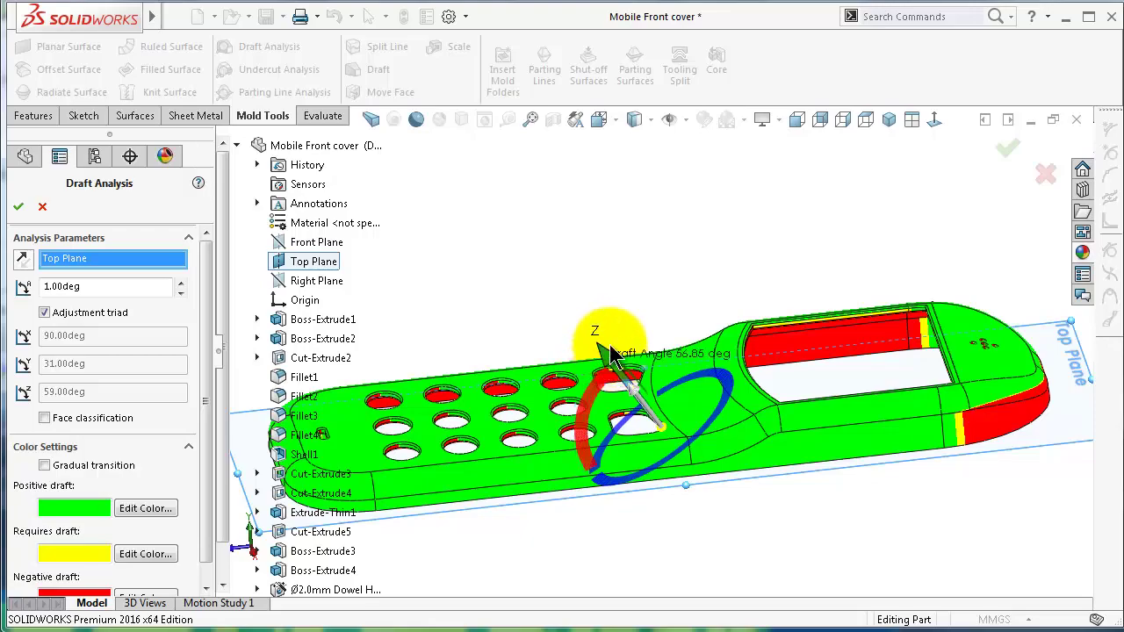
Examine the cover's draft colours under the tilted pull direction and cancel the analysis.
middle_drag(590, 267, 852, 413)
key(Down)
key(Up)
key(Up)
key(Down)
key(Down)
key(Down)
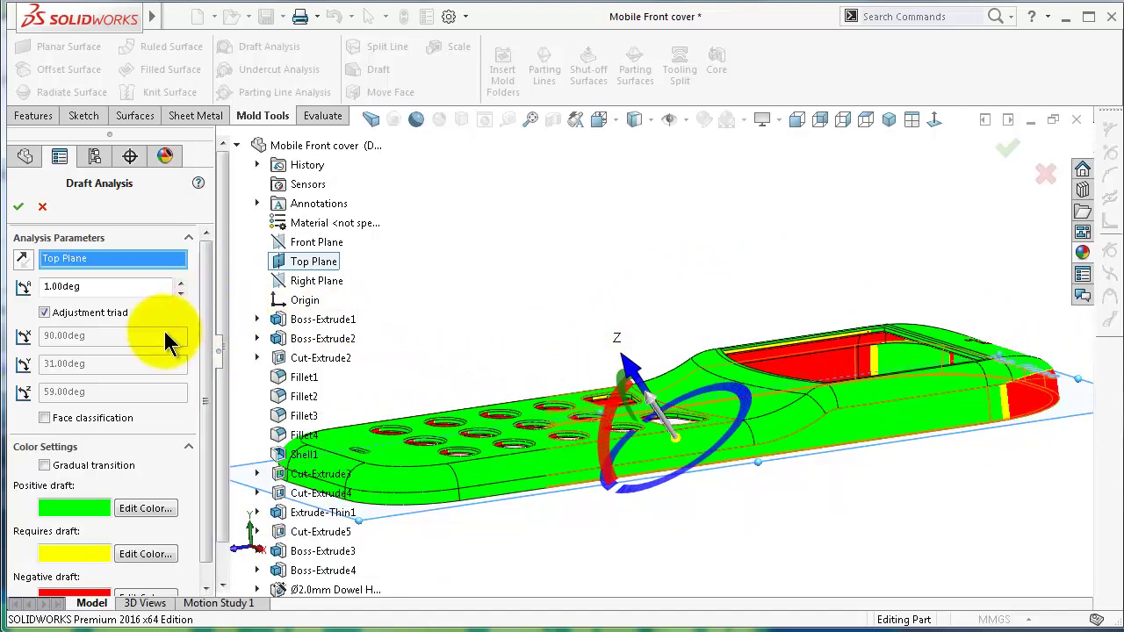
click(1044, 175)
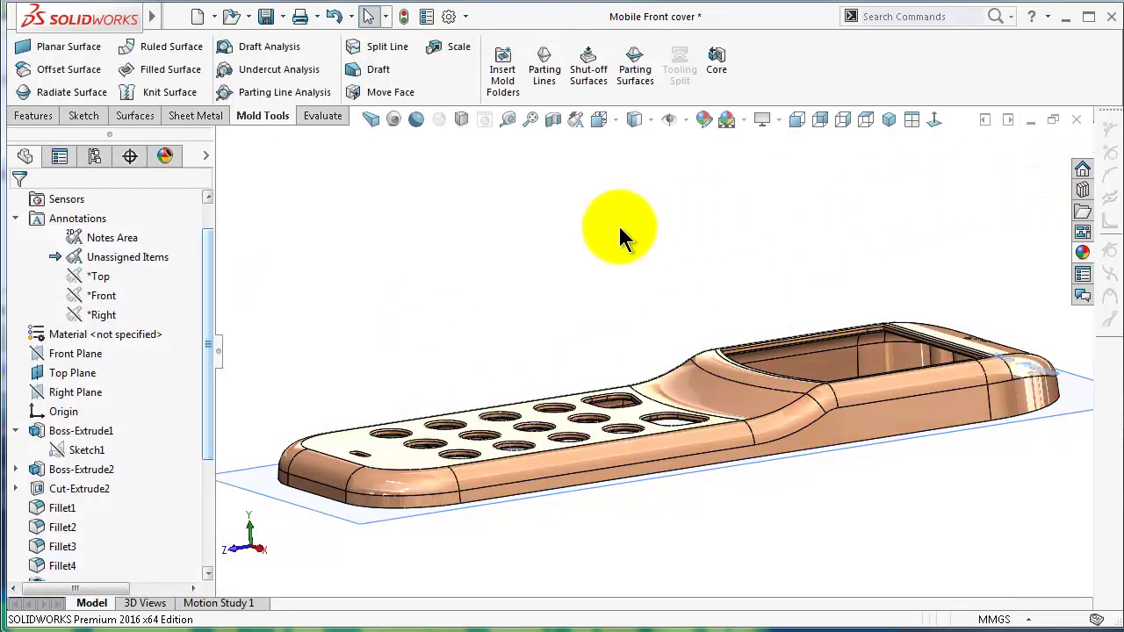
Start a new draft analysis with the Top Plane as pull direction and a draft angle of 1 degree.
click(254, 46)
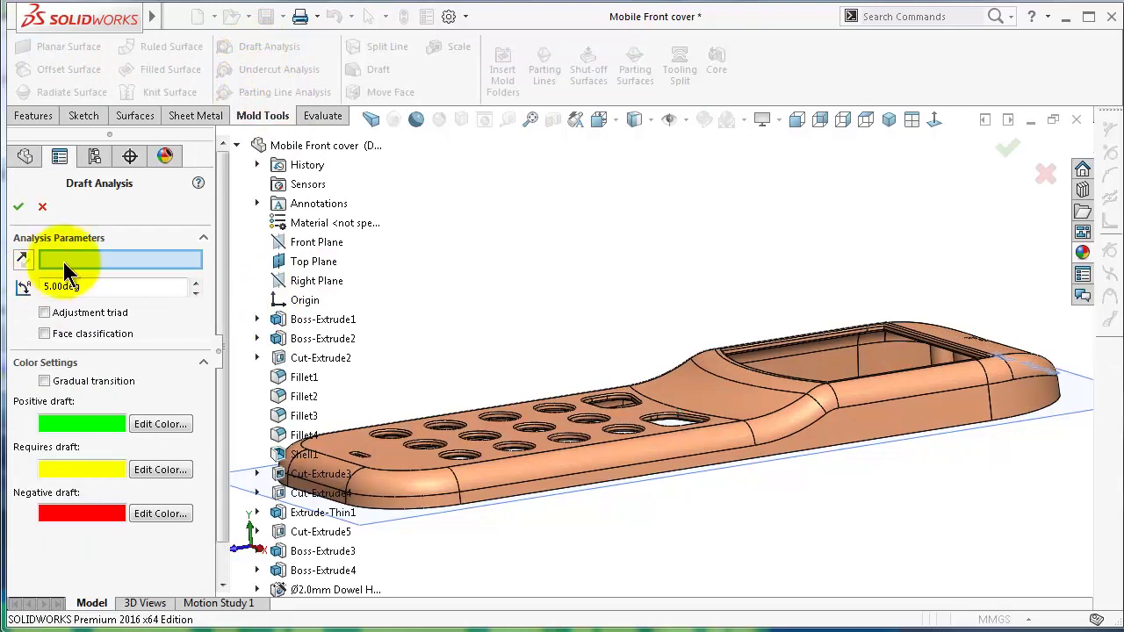
middle_drag(416, 506, 425, 575)
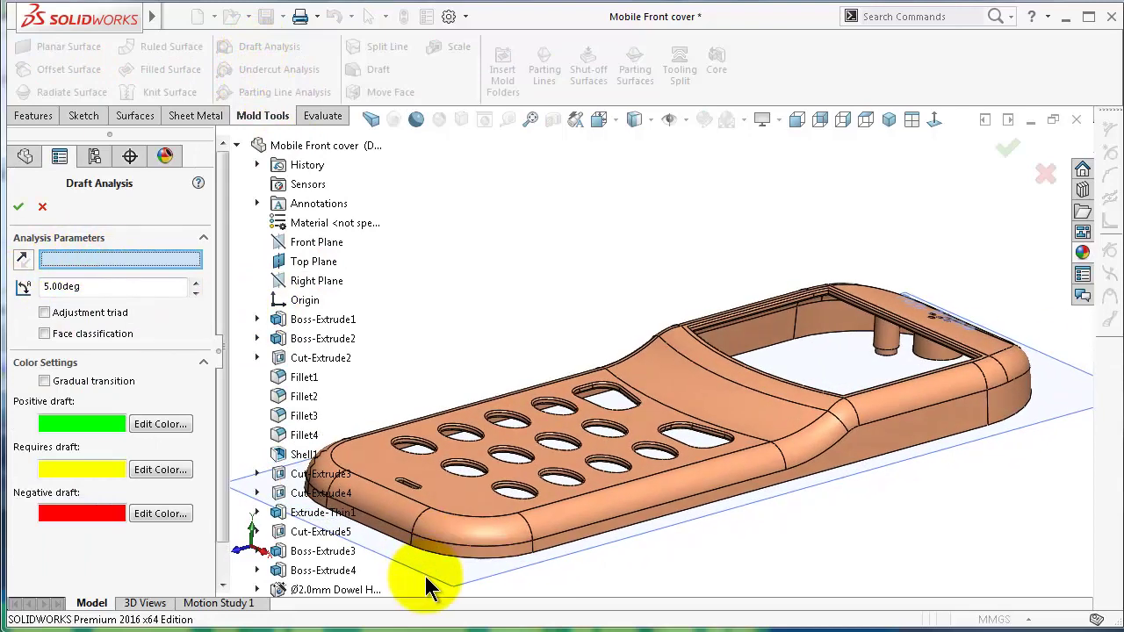
click(438, 585)
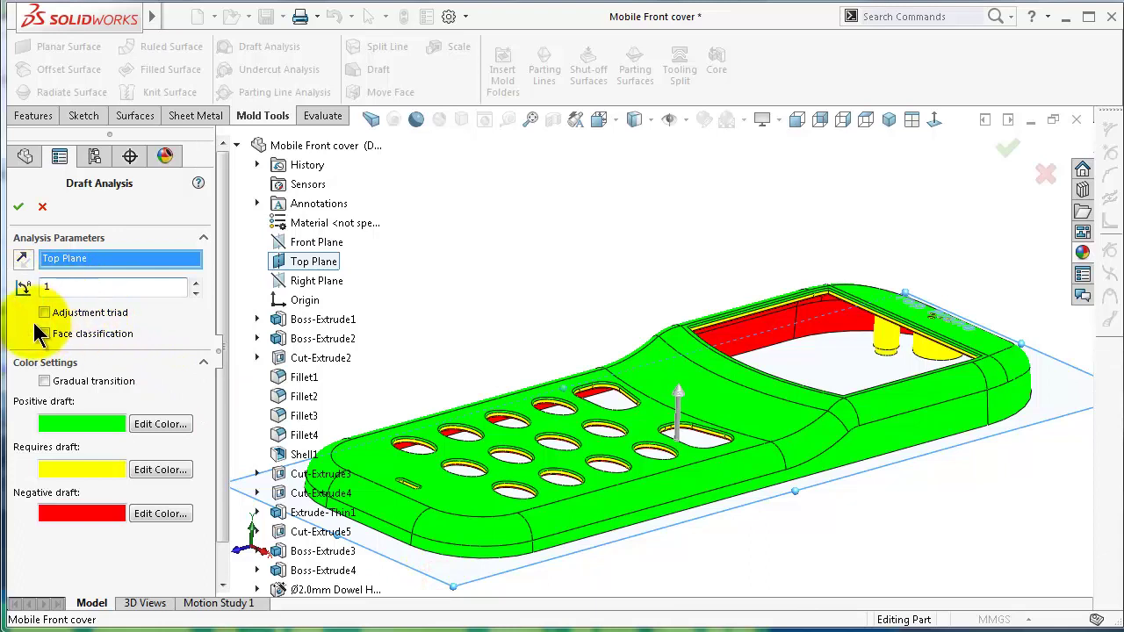
Switch the pull direction to the Right Plane and examine the draft colours on both sides of the cover.
click(88, 261)
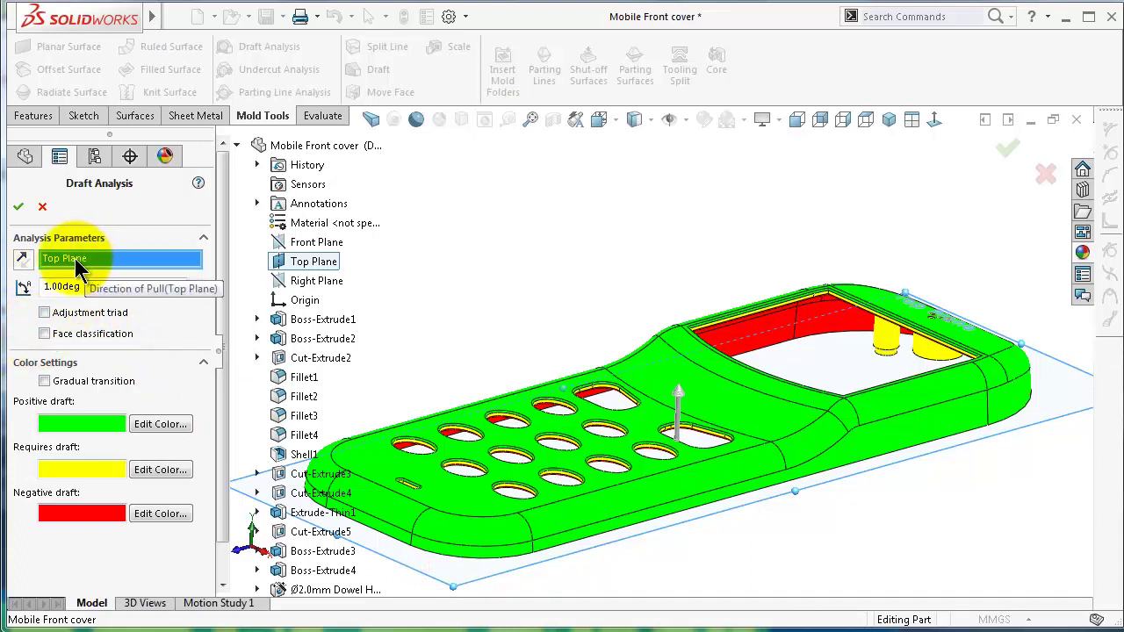
click(307, 281)
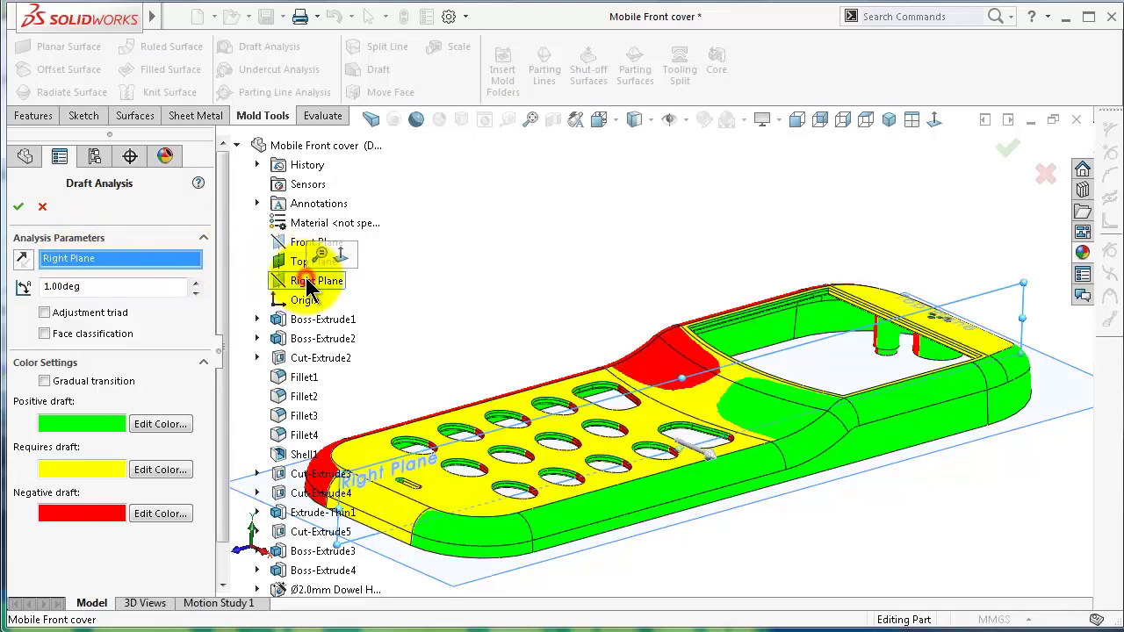
middle_drag(701, 407, 702, 420)
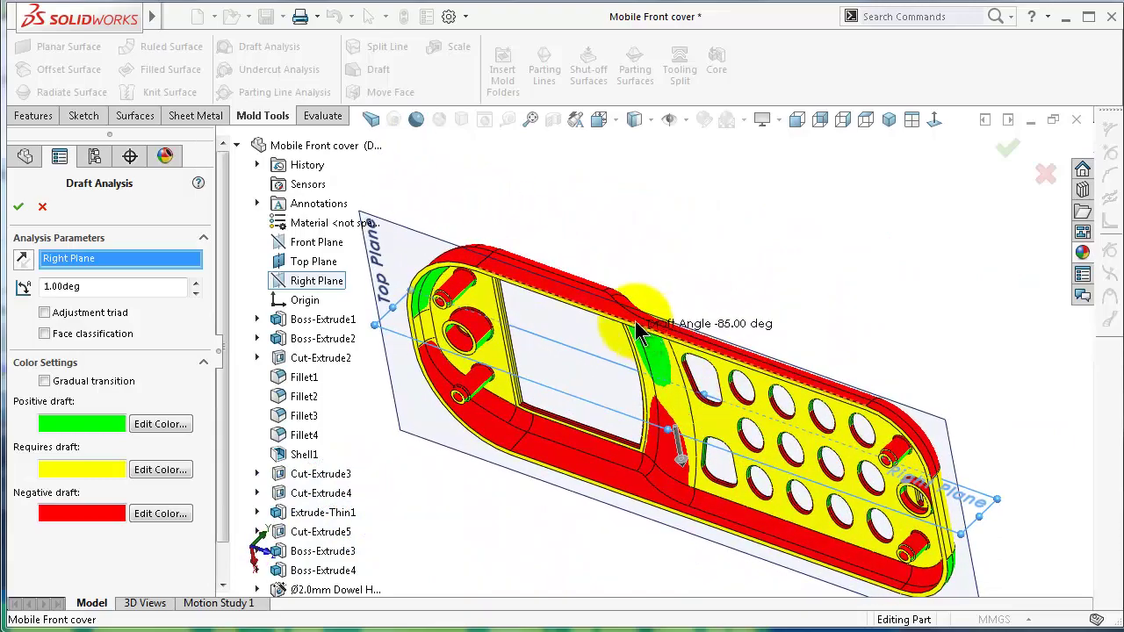
scroll(579, 320, up, 2)
middle_drag(575, 310, 575, 310)
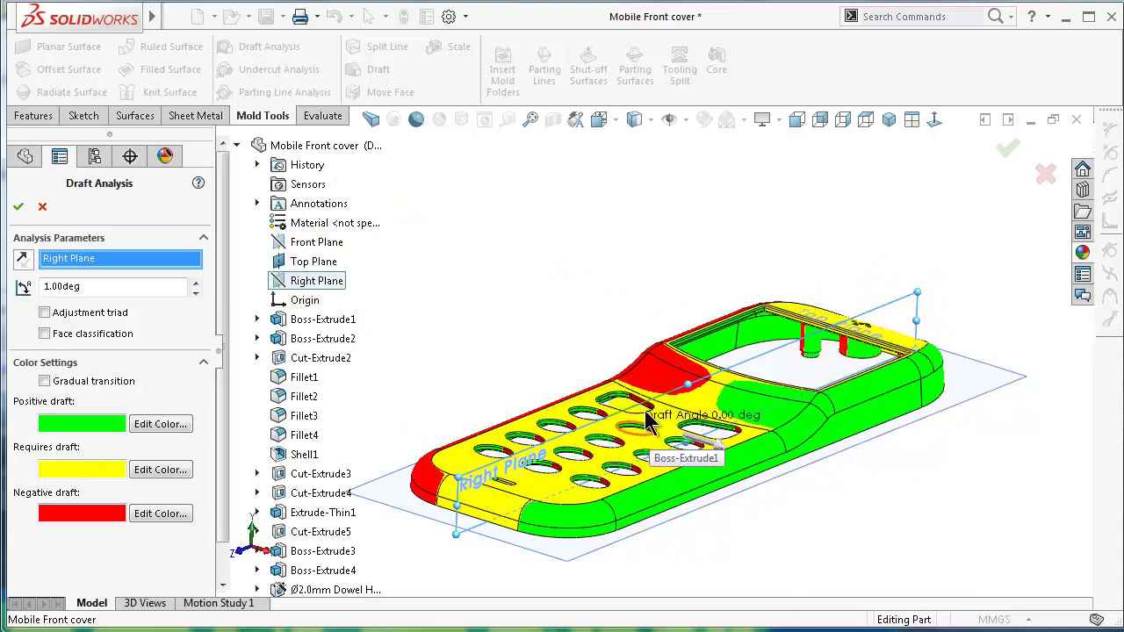
click(686, 327)
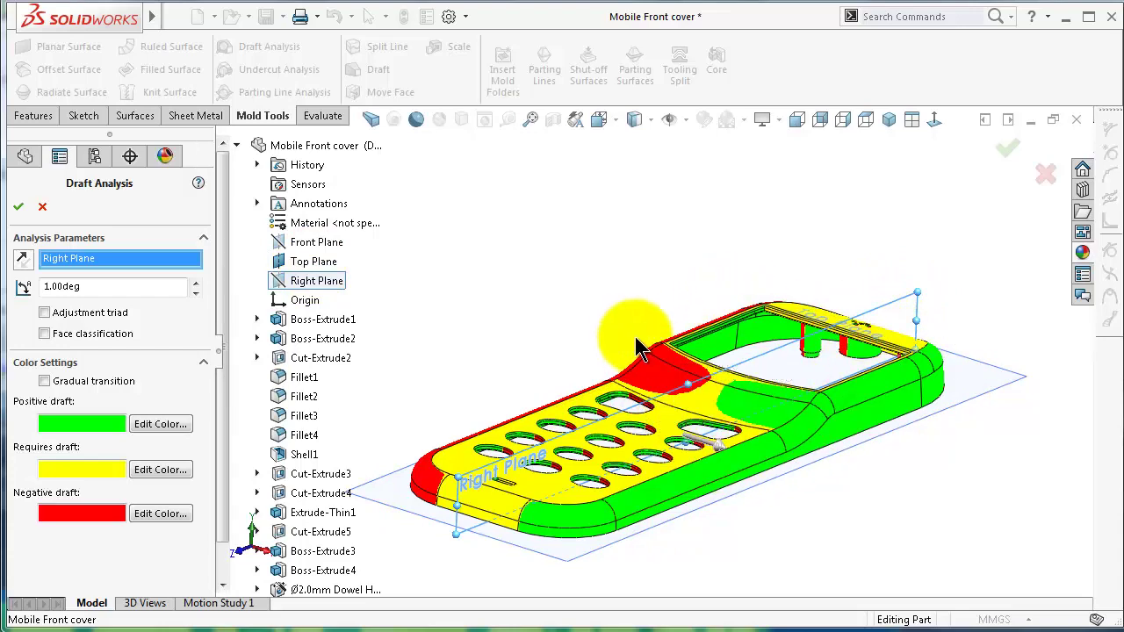
middle_drag(636, 339, 704, 400)
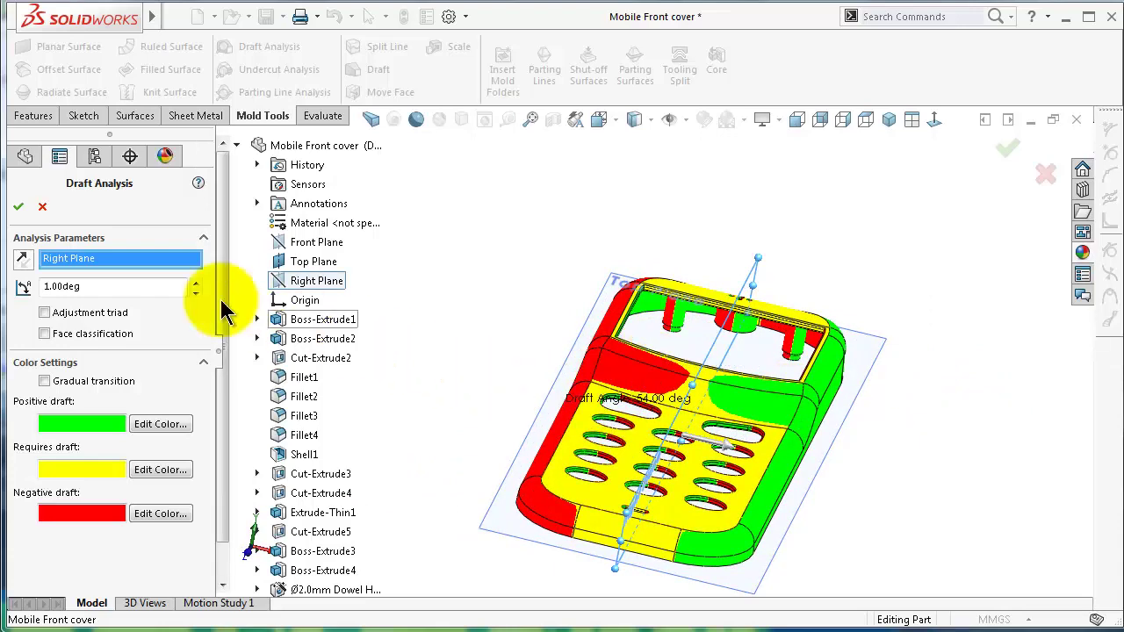
Set the pull direction back to the Top Plane and enable face classification with steep-face finding.
click(323, 261)
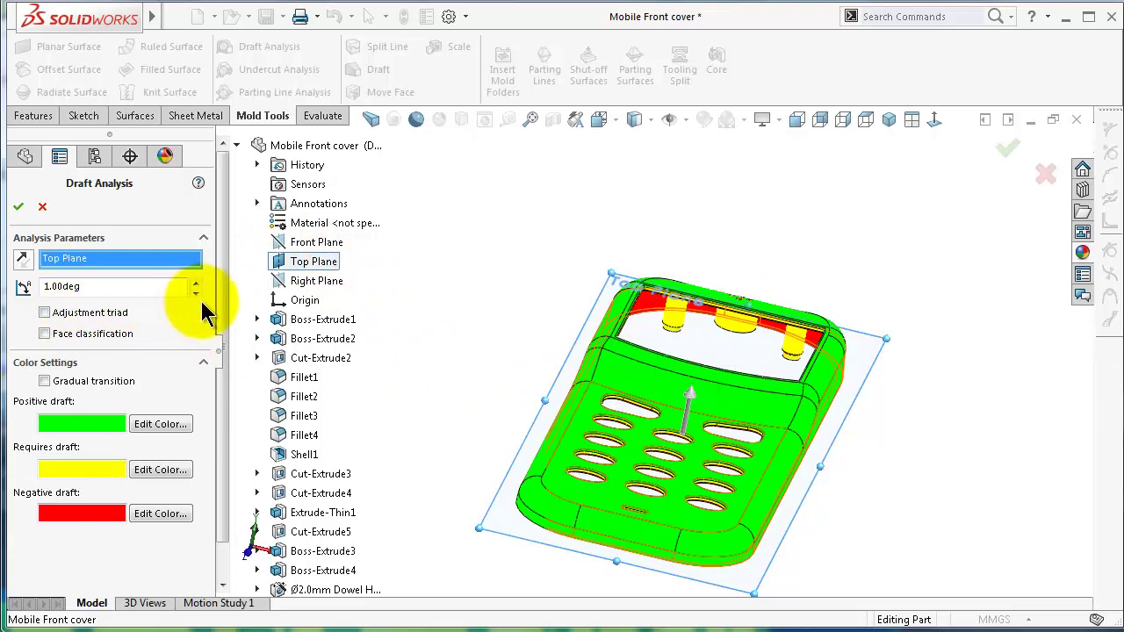
click(91, 339)
scroll(202, 311, down, 2)
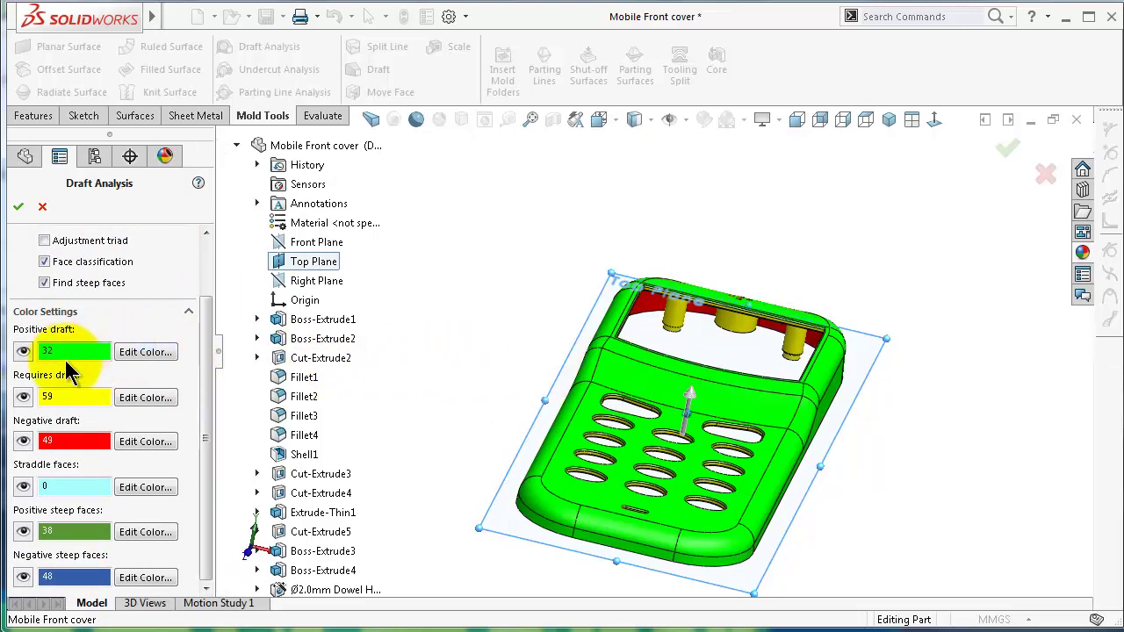
Examine the classified positive, requires-draft and negative faces on the outside and inside of the cover.
key(Down)
key(Down)
key(Down)
key(Down)
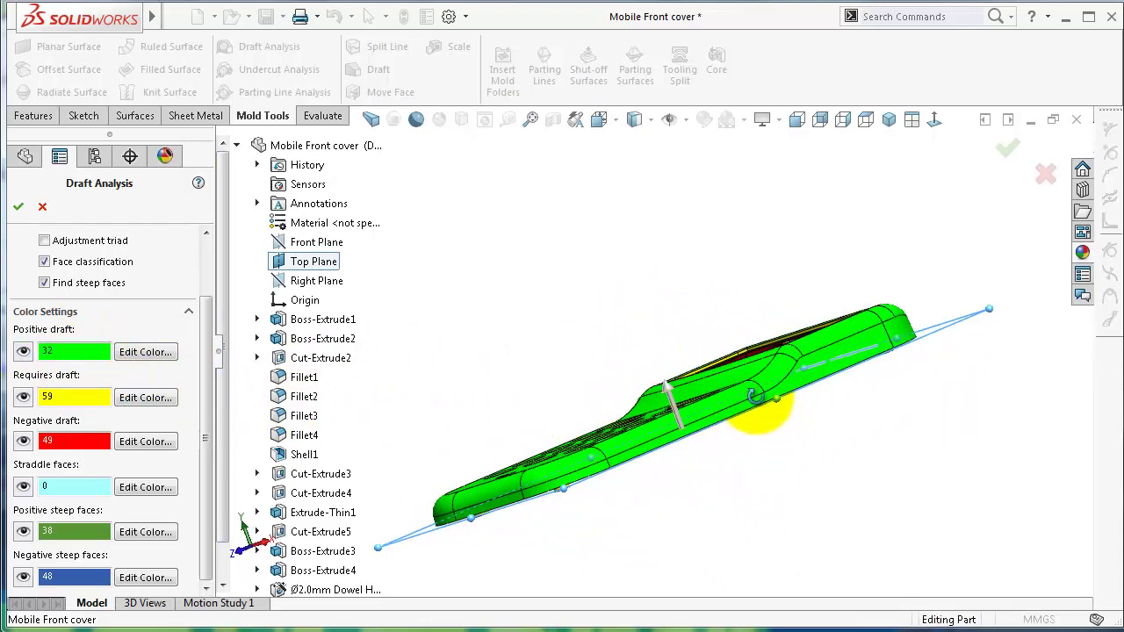
key(Down)
key(Down)
key(Down)
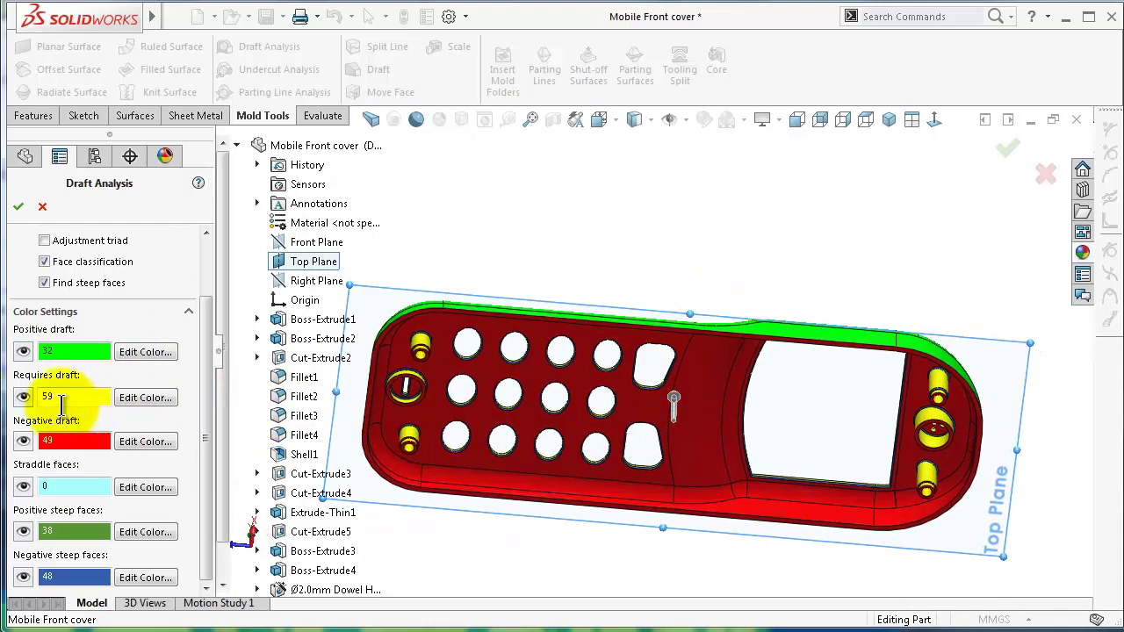
key(Down)
key(Down)
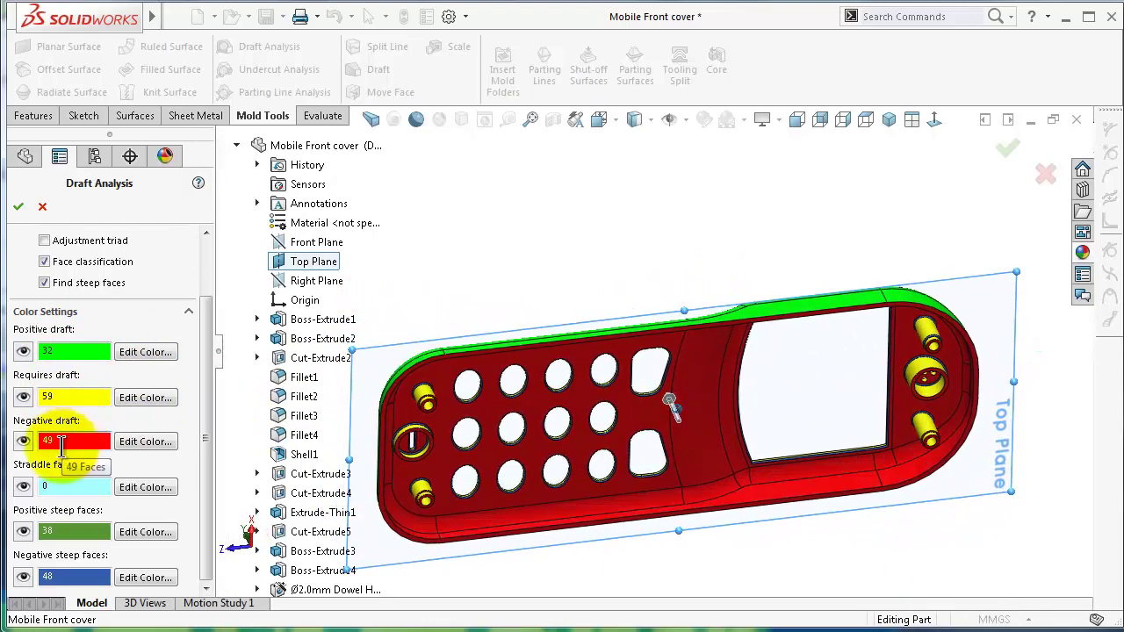
key(Down)
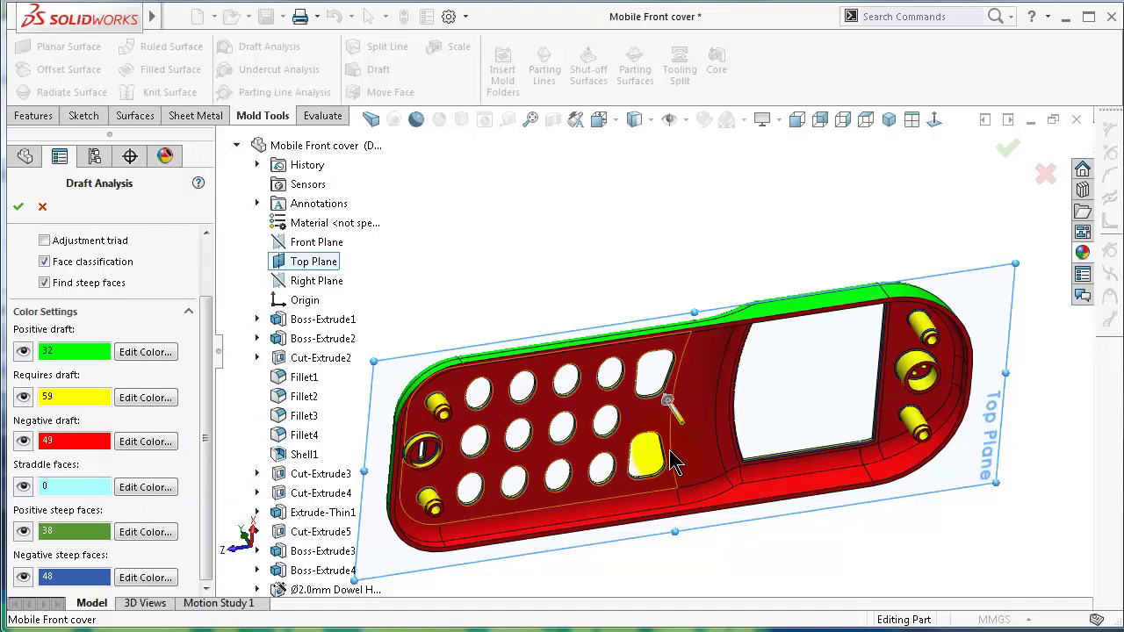
scroll(673, 458, down, 5)
scroll(815, 367, up, 5)
click(815, 367)
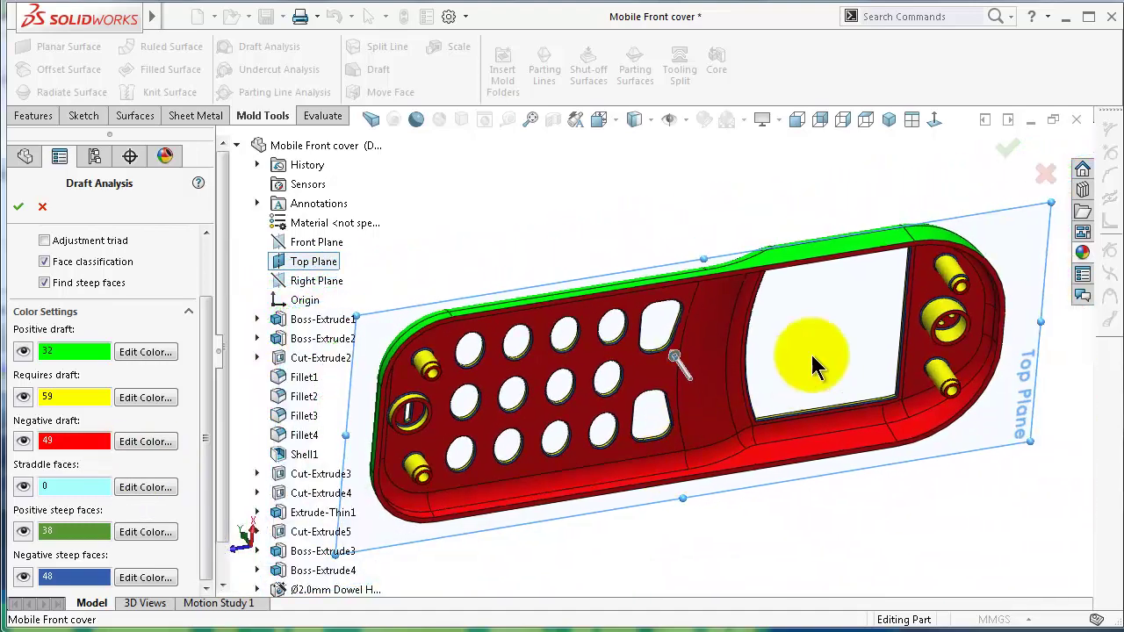
middle_drag(957, 325, 681, 461)
Check the straddle faces category against the inner side of the cover.
click(103, 485)
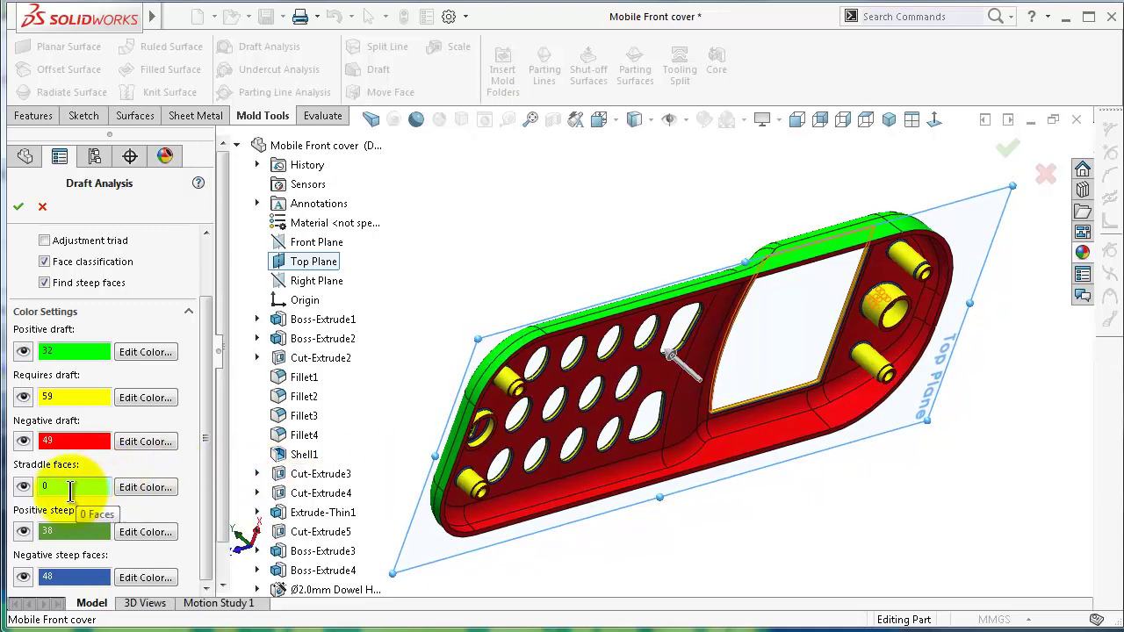
key(Left)
key(Left)
key(Left)
key(Left)
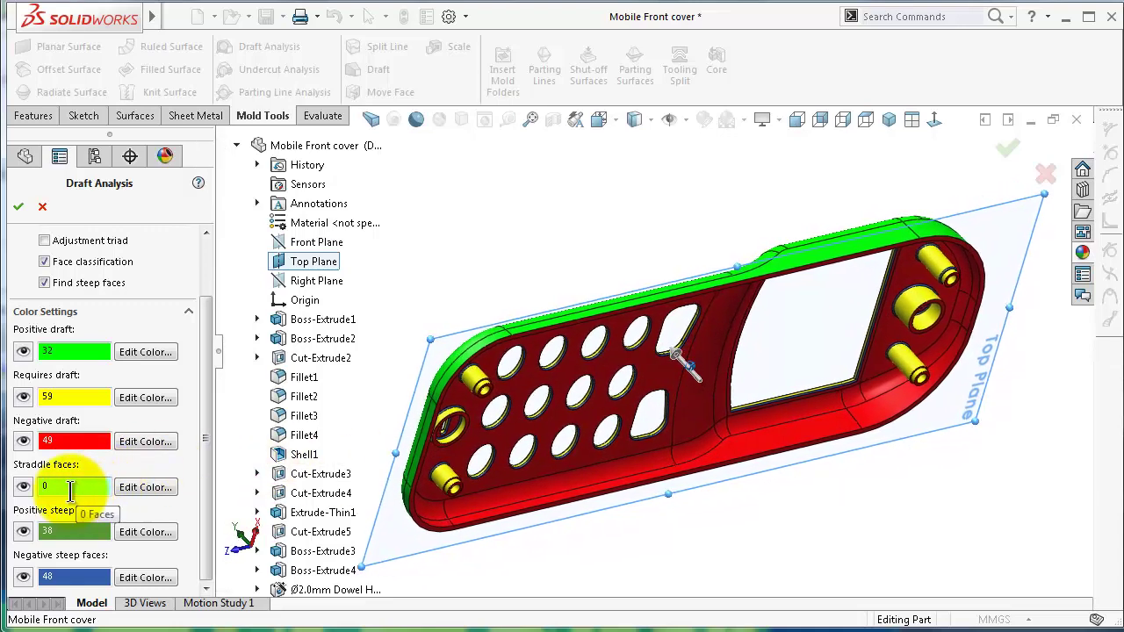
click(405, 443)
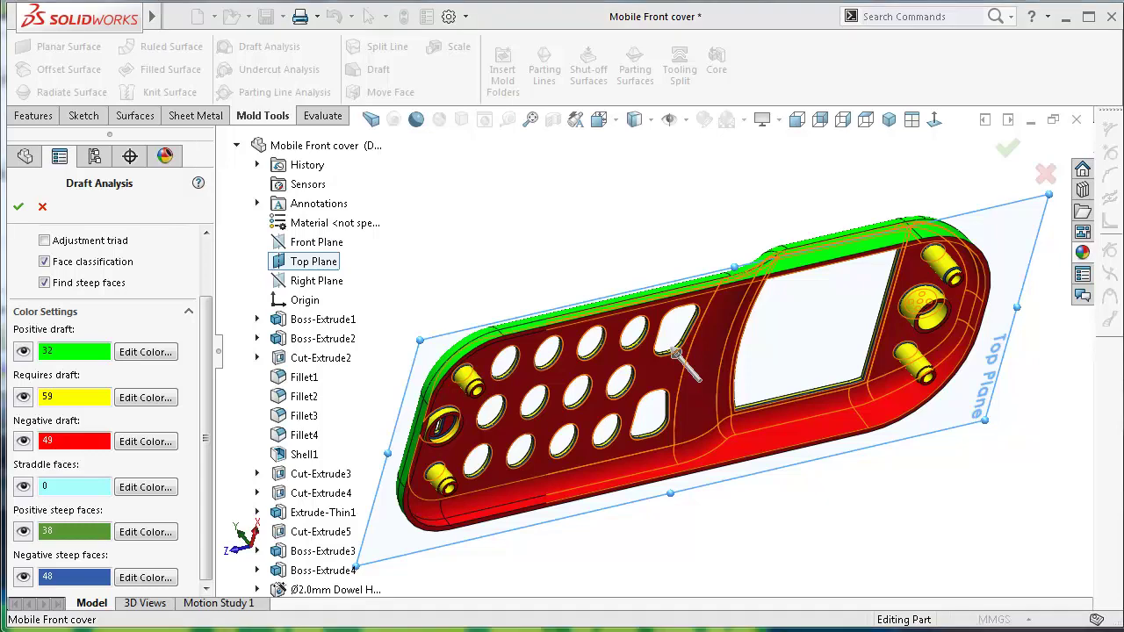
click(92, 490)
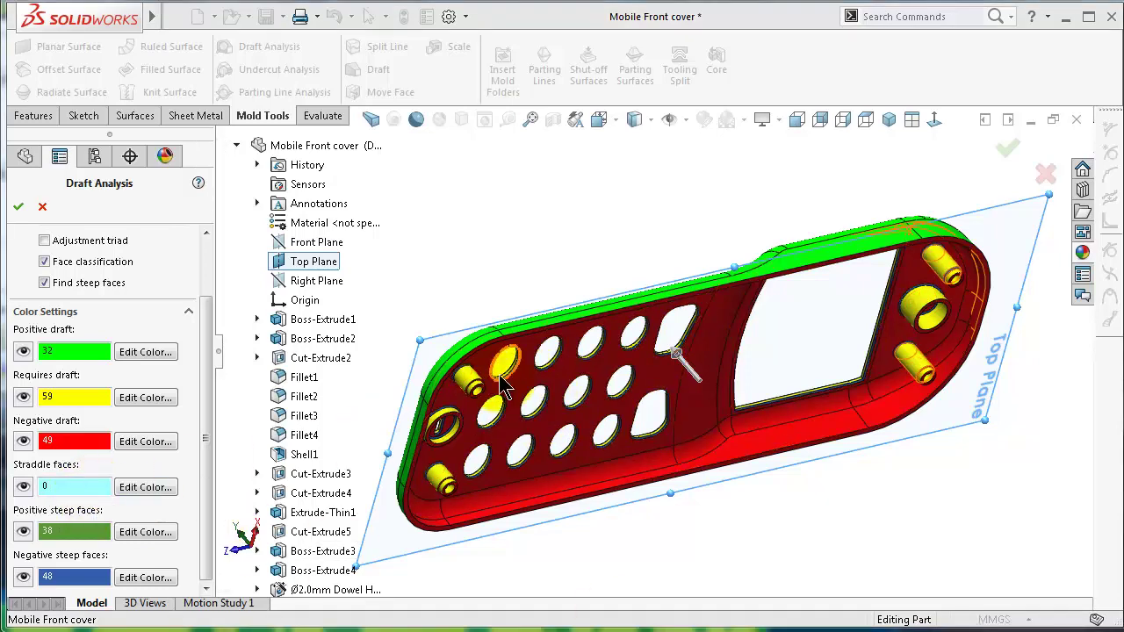
Examine the positive steep faces along the rim and wall of a round keypad hole.
click(59, 532)
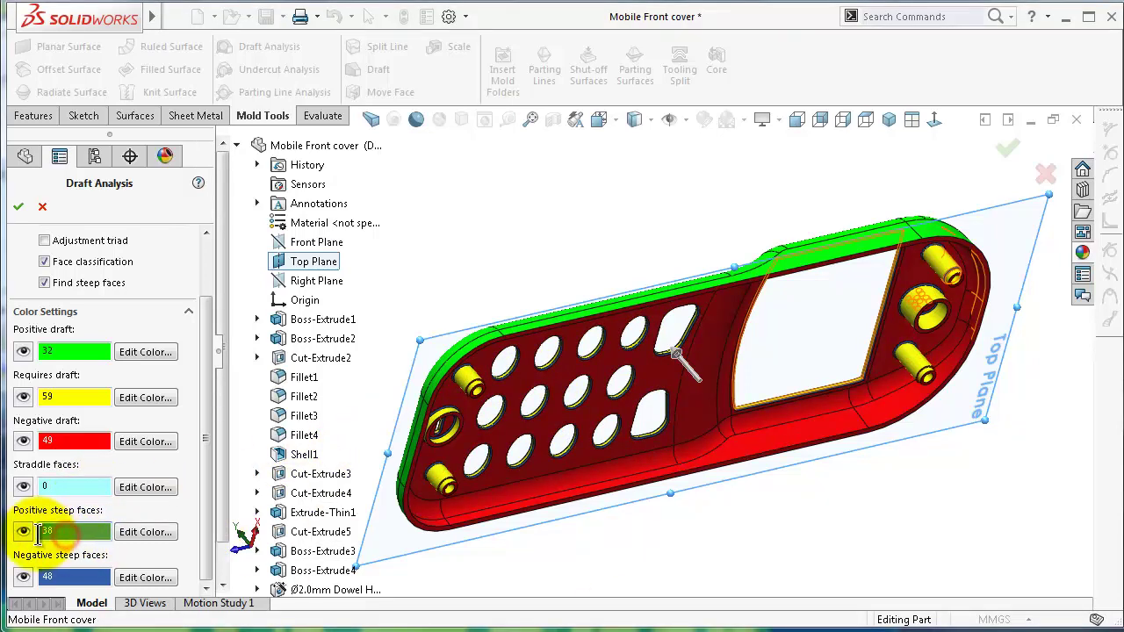
scroll(614, 389, down, 5)
middle_drag(615, 389, 746, 470)
scroll(764, 334, down, 6)
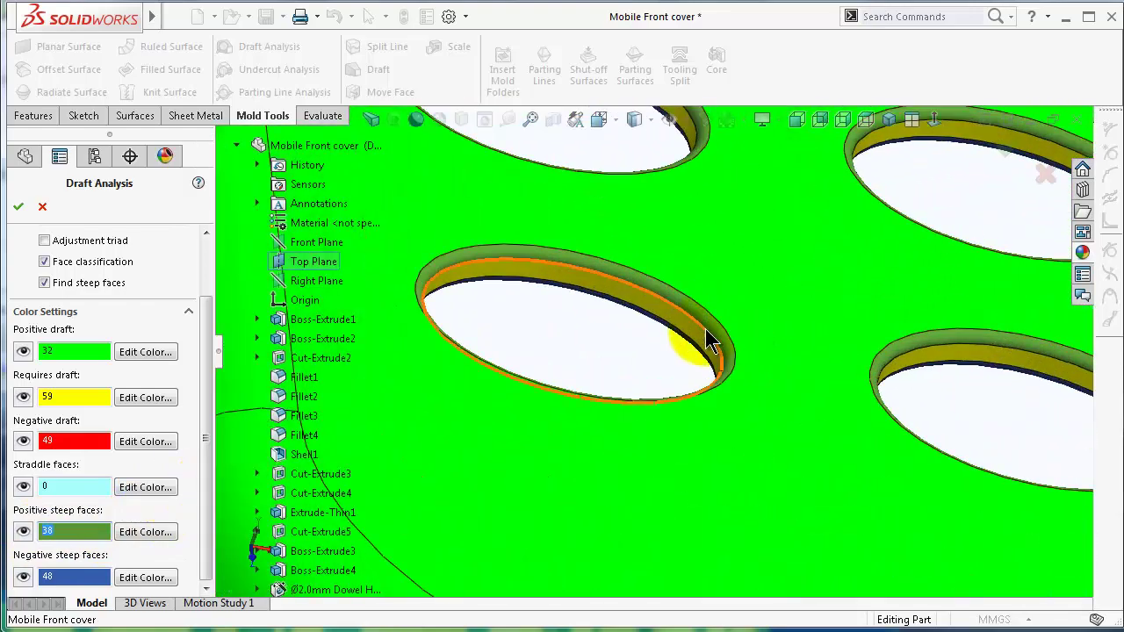
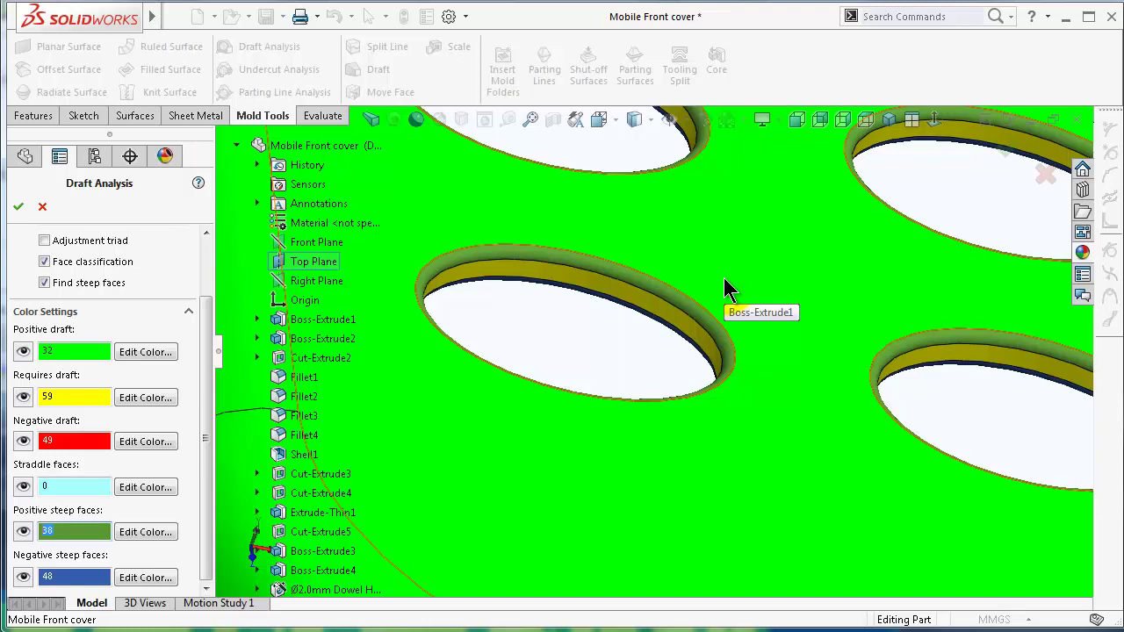
click(665, 331)
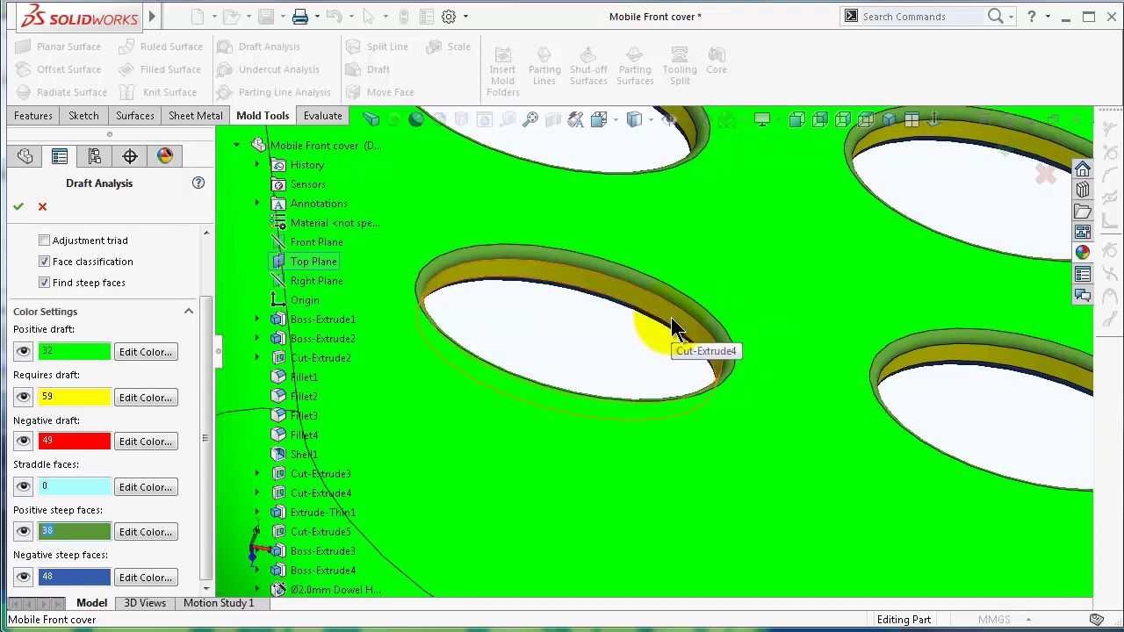
click(668, 307)
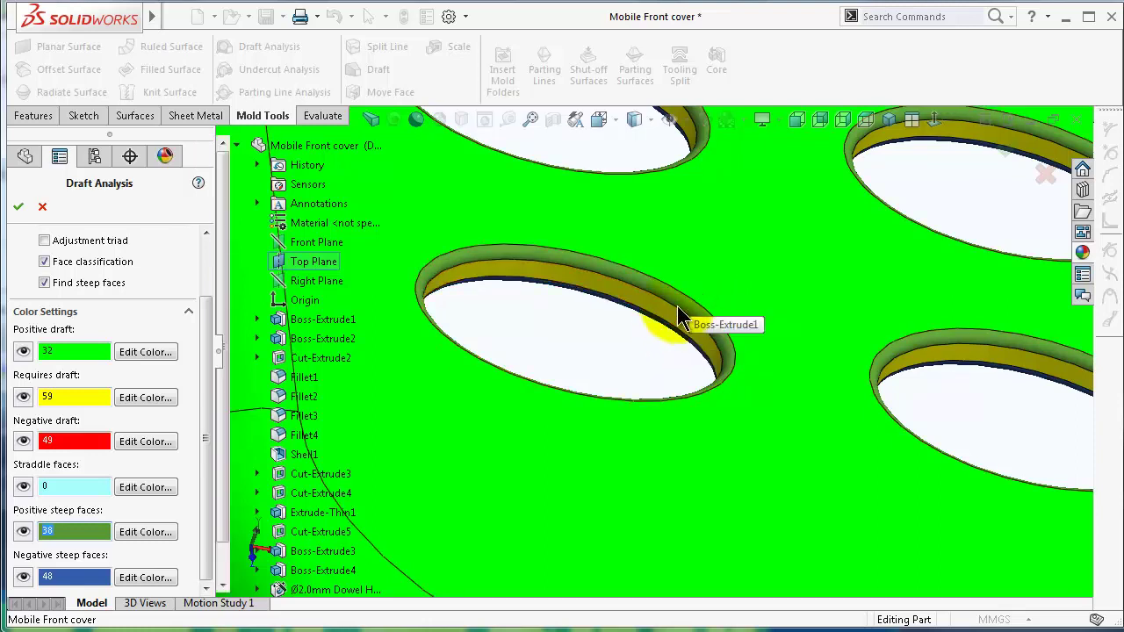
click(682, 332)
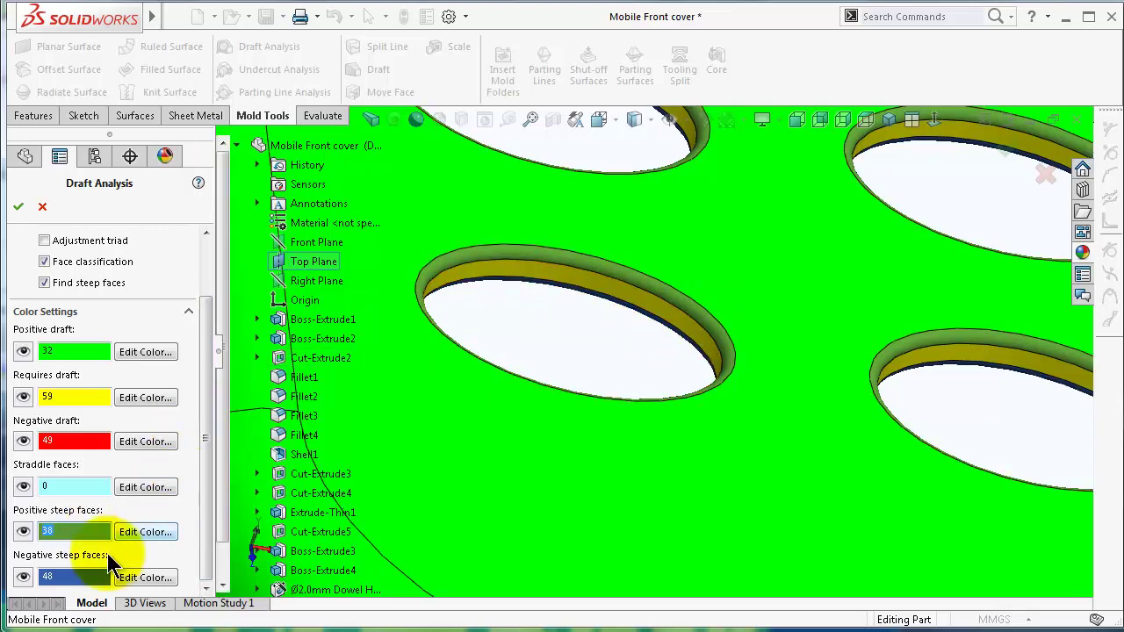
Examine the negative steep faces around the keypad holes, mounting bosses and ring on the inside of the cover.
scroll(603, 352, up, 5)
mouse_move(602, 351)
middle_down()
mouse_move(658, 388)
mouse_move(761, 297)
mouse_move(807, 226)
mouse_move(620, 311)
mouse_move(597, 295)
mouse_move(617, 321)
mouse_move(640, 329)
mouse_move(642, 317)
mouse_move(864, 623)
middle_up()
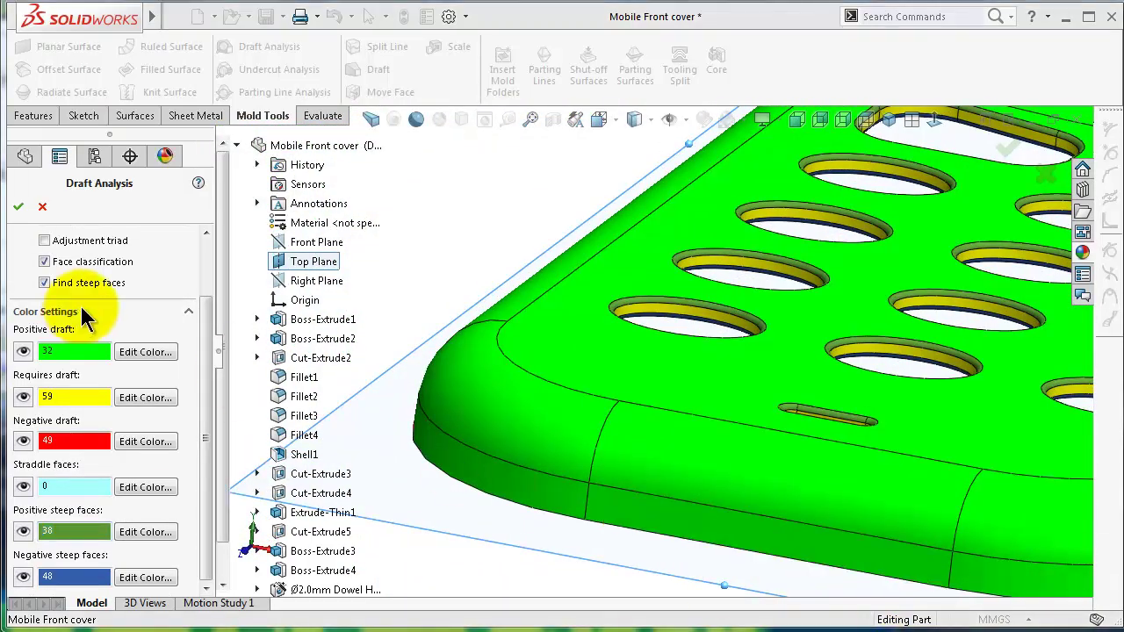
drag(202, 369, 209, 314)
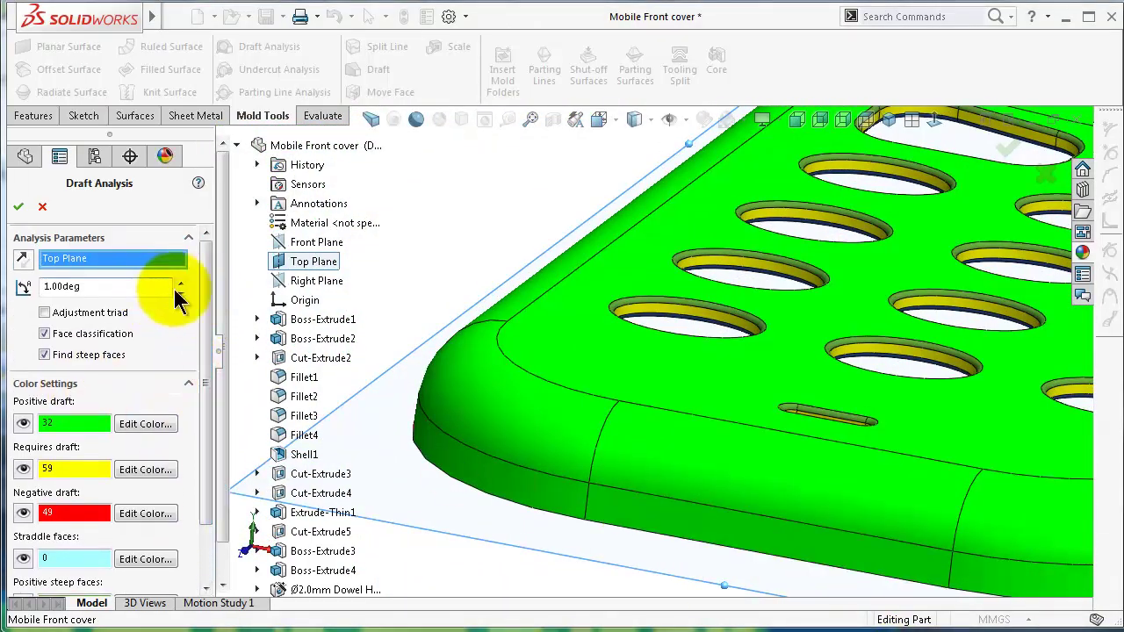
middle_drag(582, 220, 718, 289)
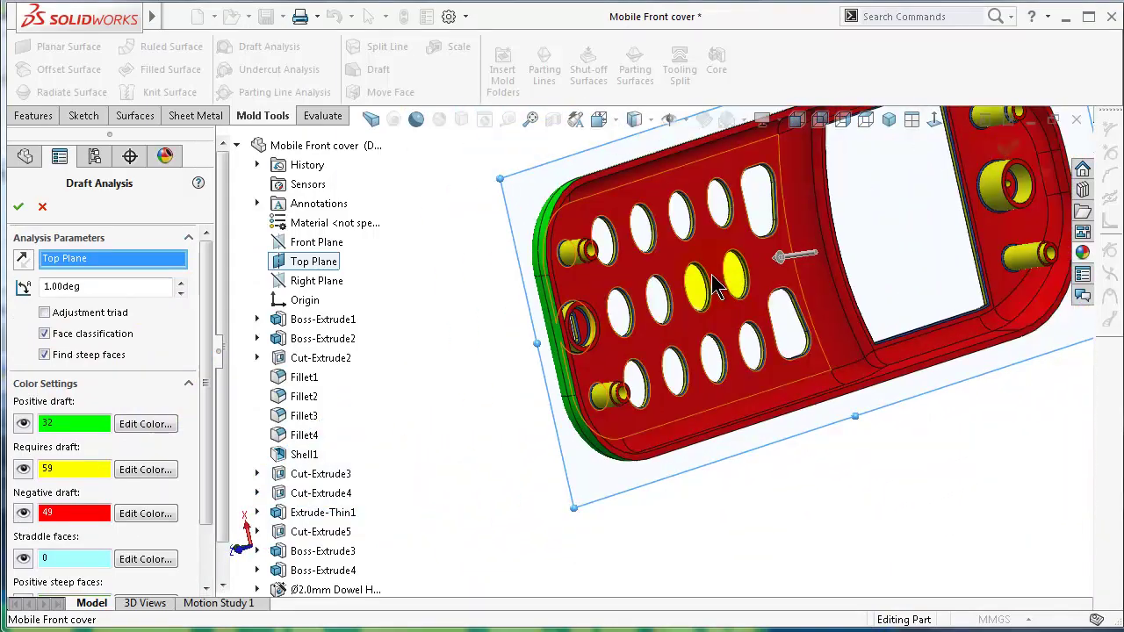
scroll(718, 289, down, 8)
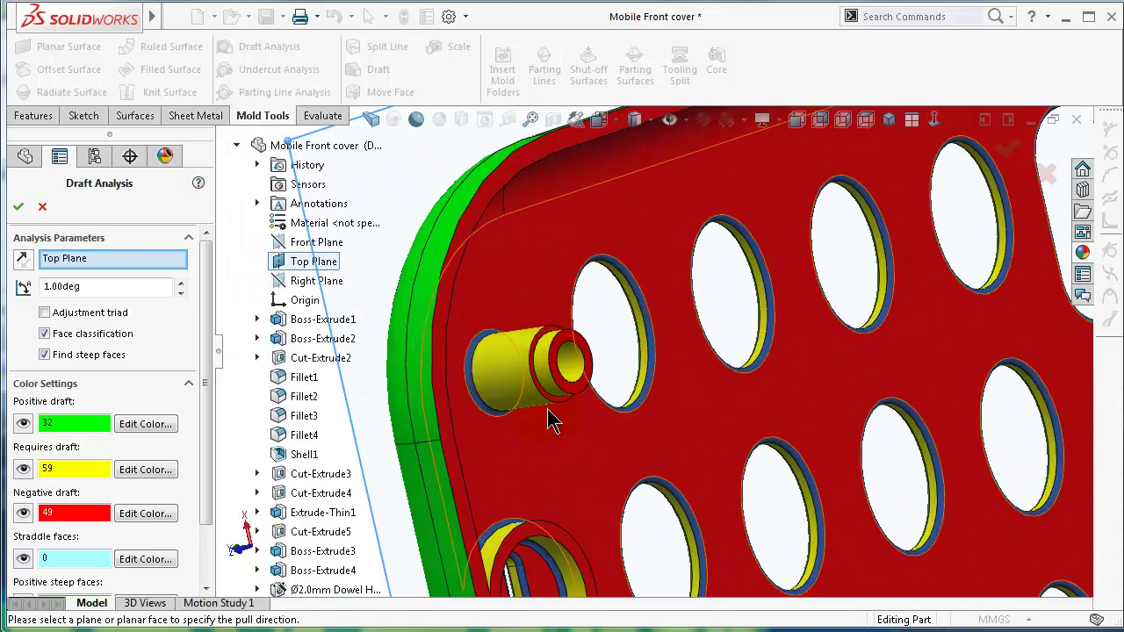
middle_drag(547, 416, 522, 392)
middle_drag(604, 531, 673, 527)
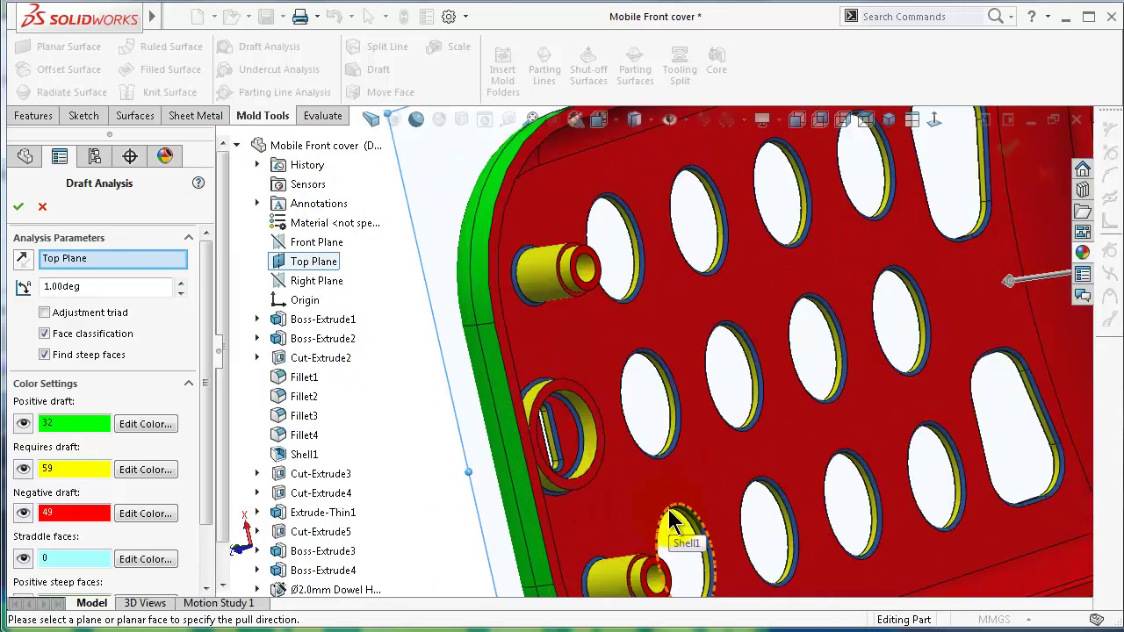
scroll(648, 389, down, 6)
key(Left)
key(Left)
key(Left)
key(Left)
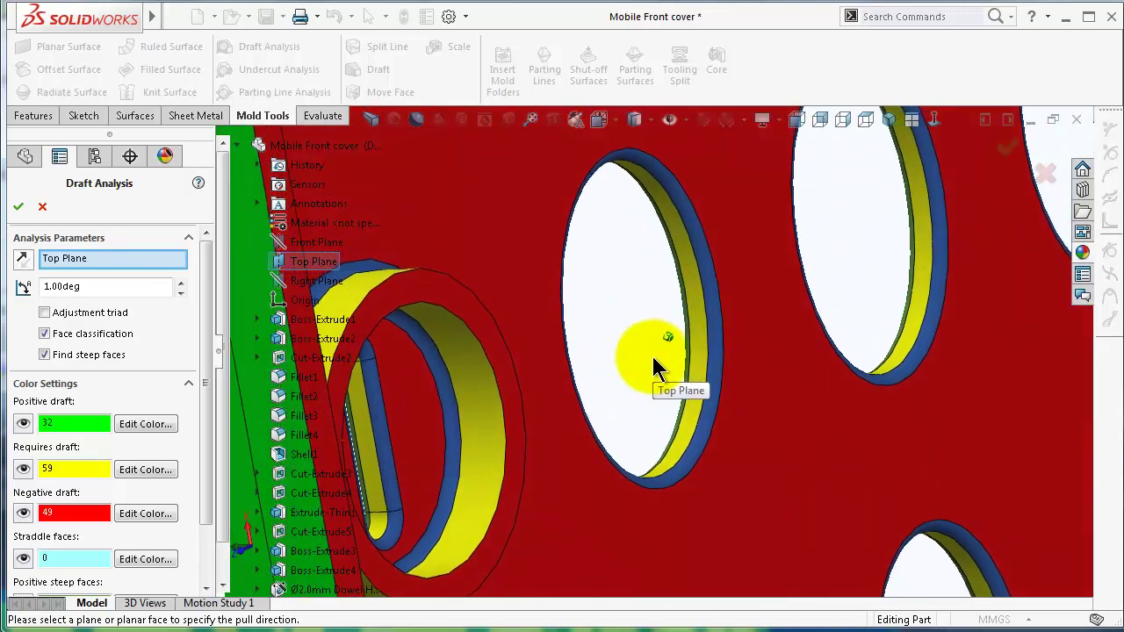
key(Left)
key(Left)
key(Left)
key(Left)
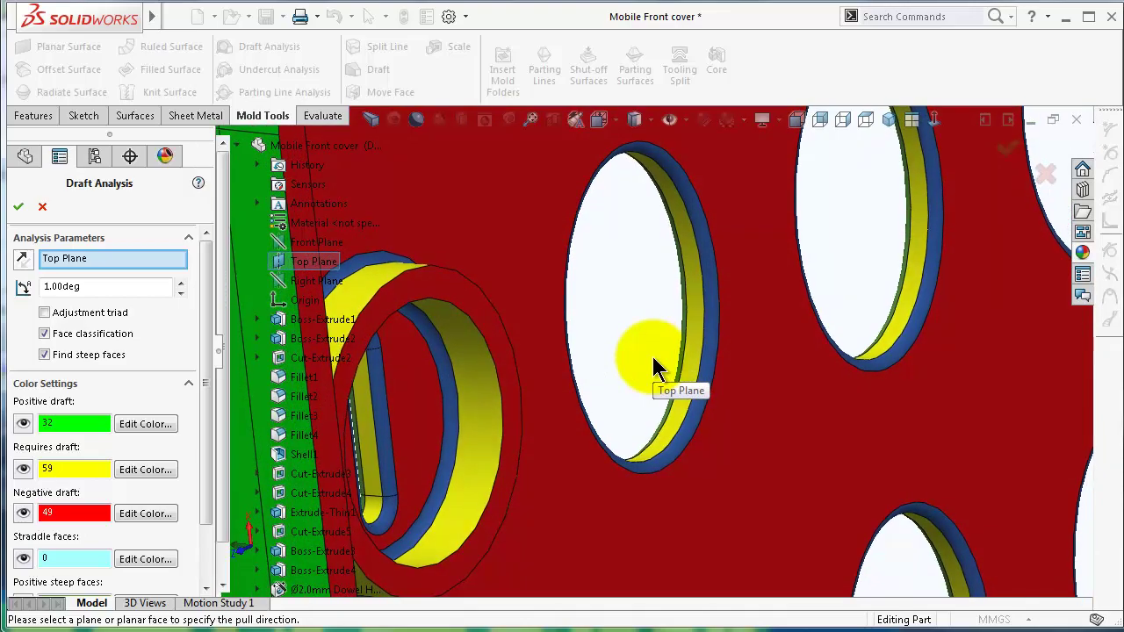
Examine the steep and requires-draft bands around the walls of the round keypad holes from the outside of the cover.
key(Left)
key(Left)
key(Left)
key(Left)
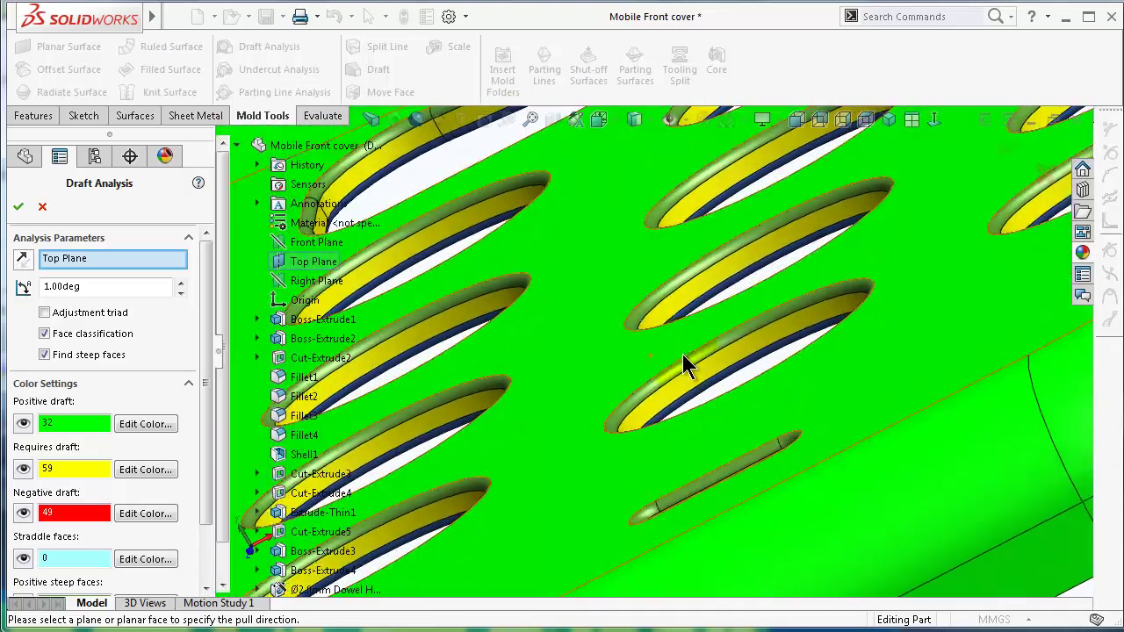
key(Left)
key(Left)
key(Left)
key(Left)
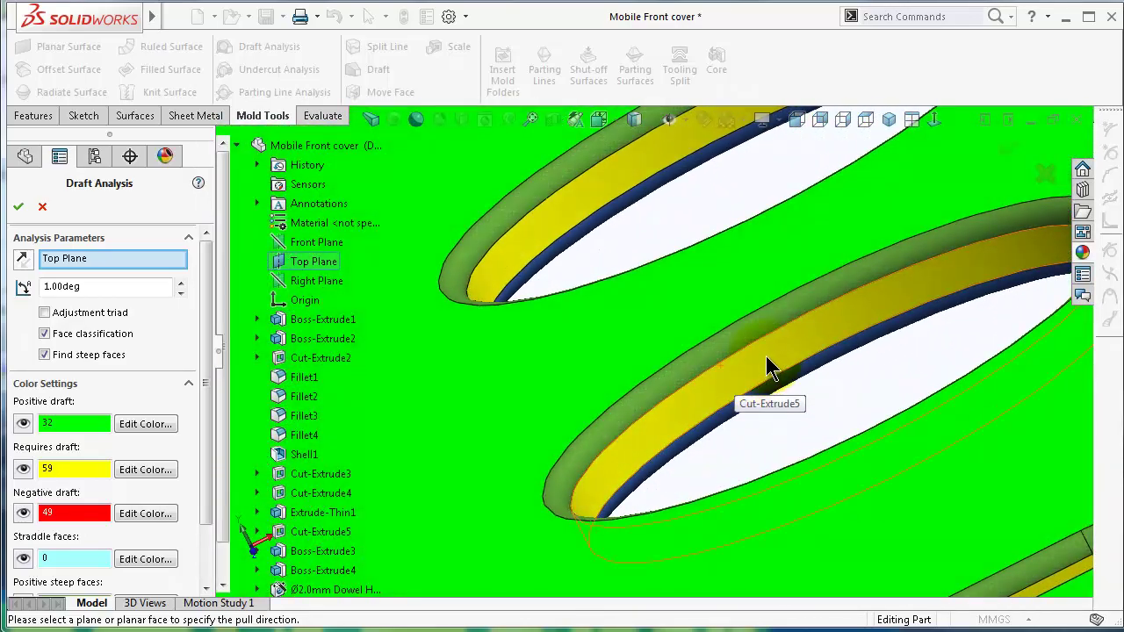
key(Left)
key(Left)
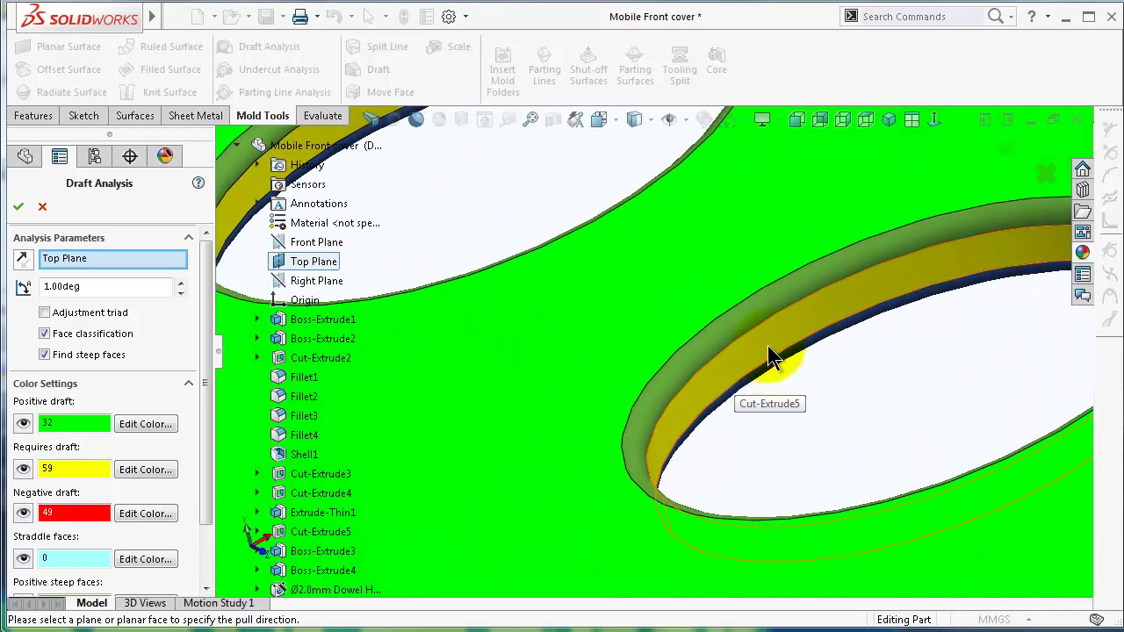
key(Left)
key(Left)
key(Left)
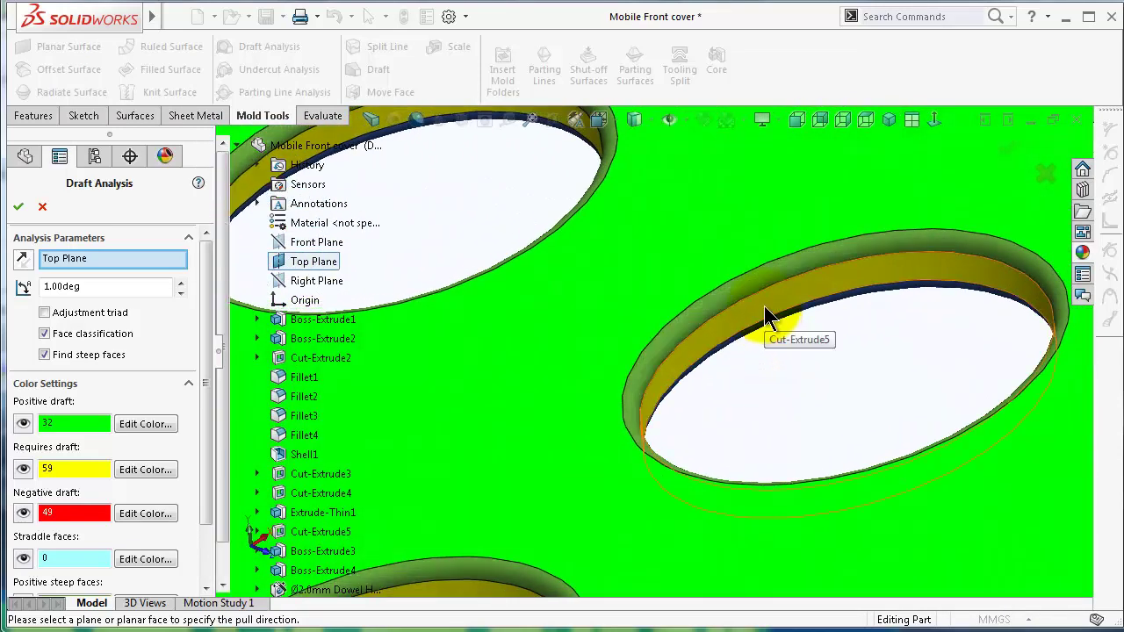
key(Left)
key(Left)
key(Left)
key(Left)
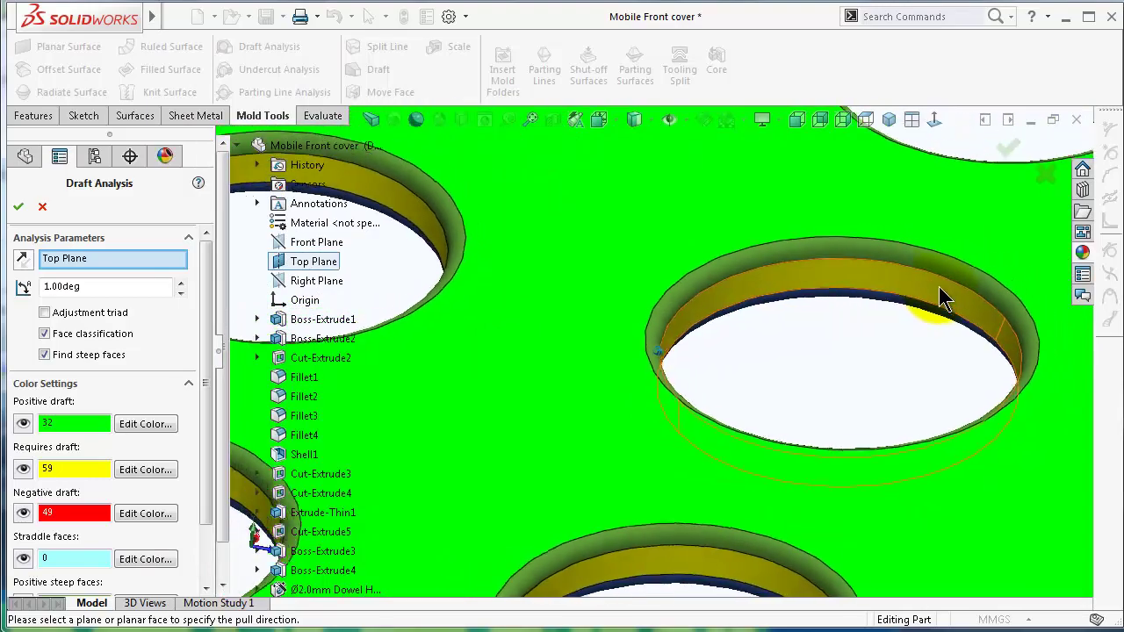
key(Left)
key(Left)
key(Left)
key(Left)
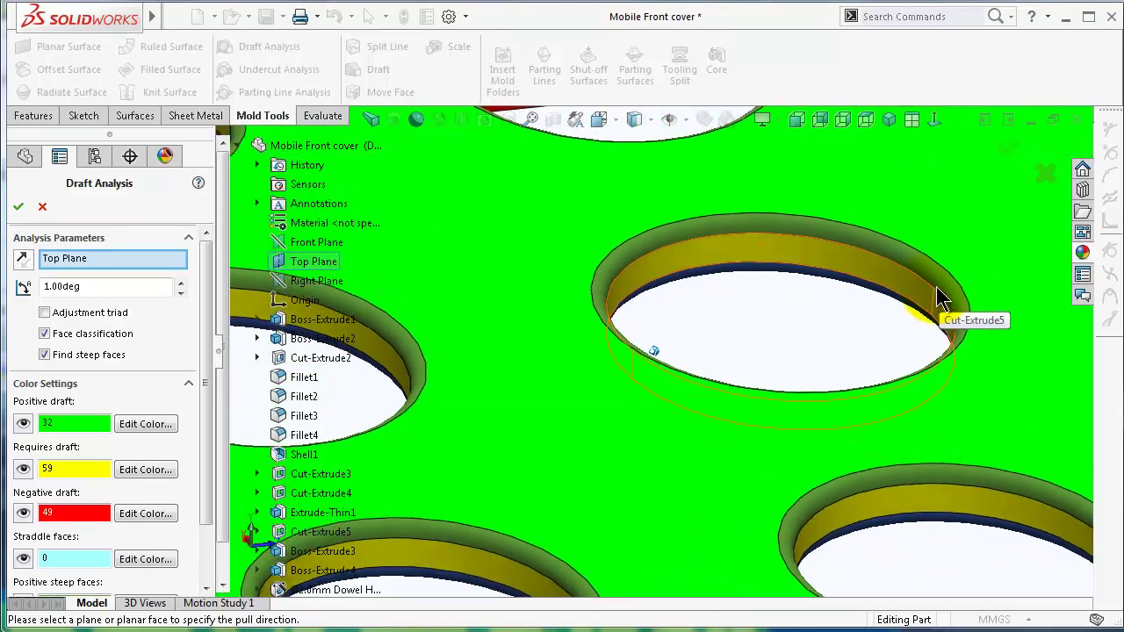
key(Left)
key(Left)
key(Left)
key(Left)
key(Left)
key(Left)
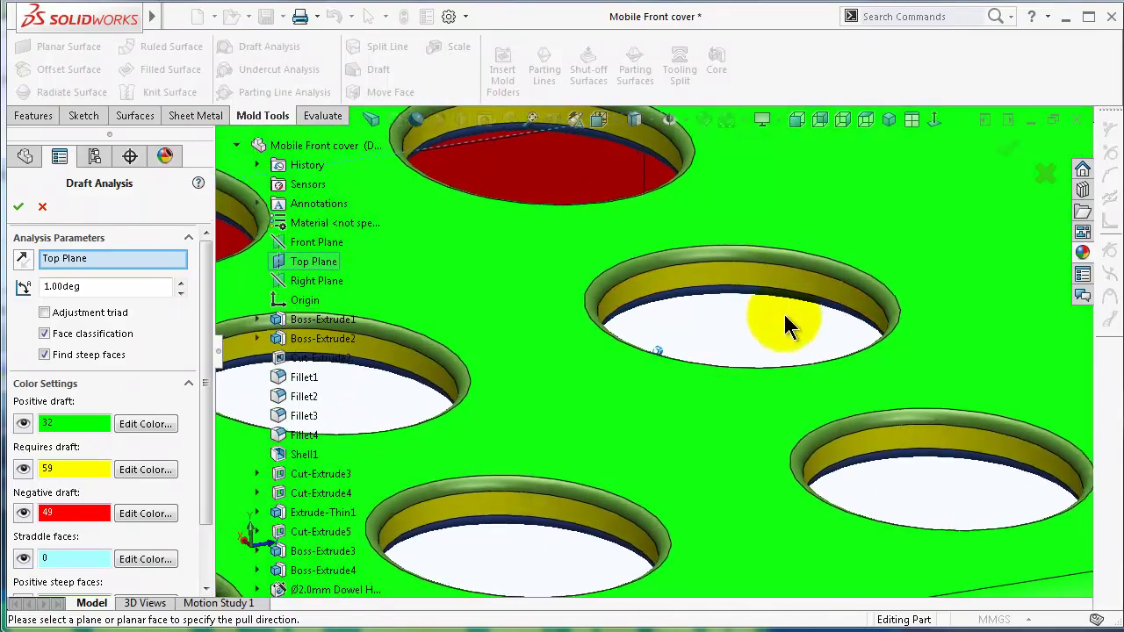
Examine the requires-draft walls and dowel holes of the mounting bosses inside the cover, and close the draft analysis without keeping it.
key(Left)
key(Left)
key(Left)
key(Left)
key(Left)
key(Left)
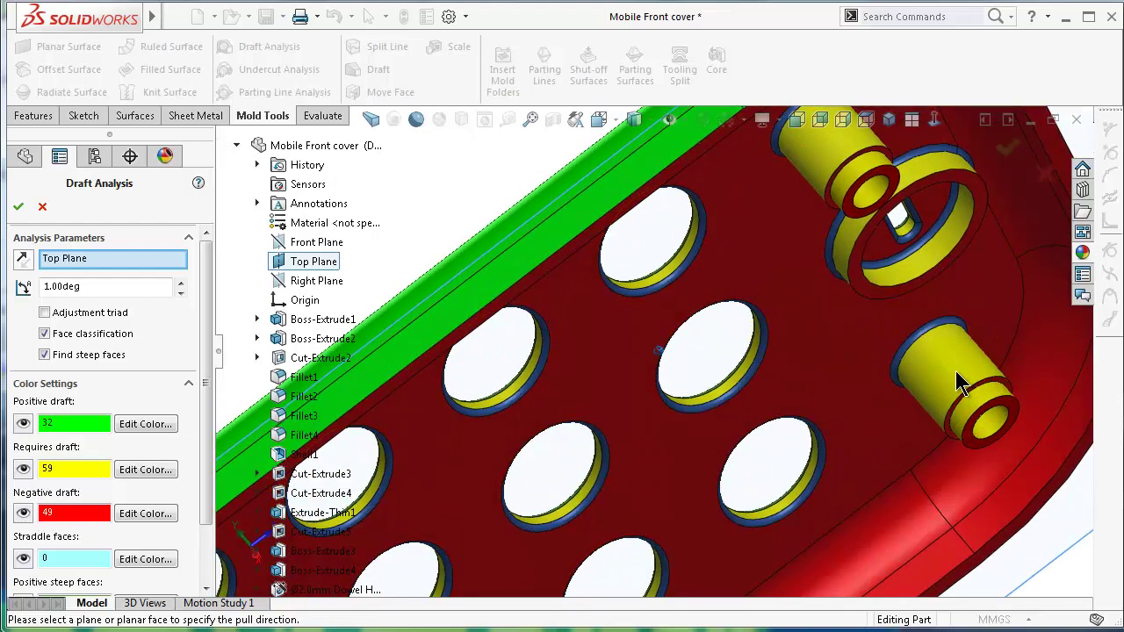
key(Left)
key(Left)
key(Left)
key(Left)
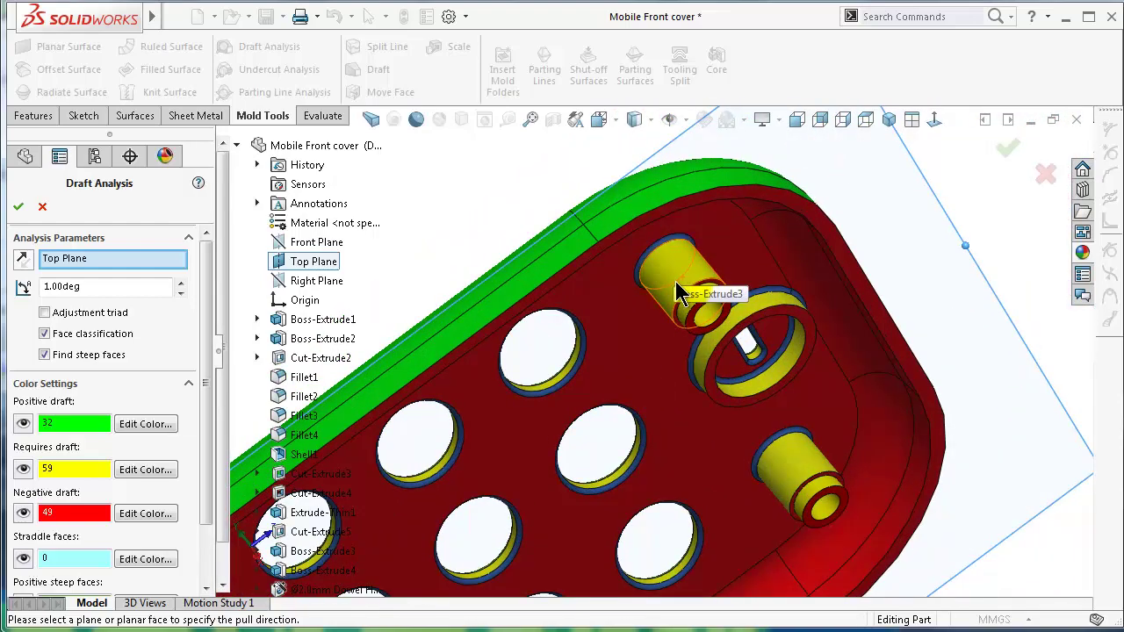
scroll(681, 292, down, 5)
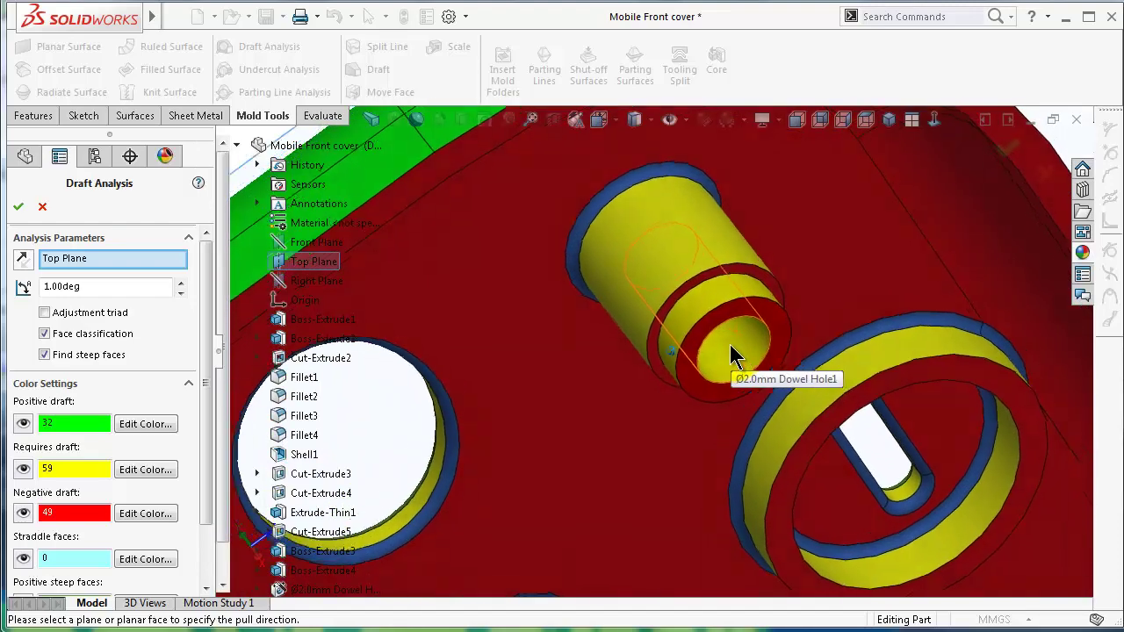
key(Left)
key(Up)
key(Left)
key(Up)
key(Right)
key(Right)
key(Right)
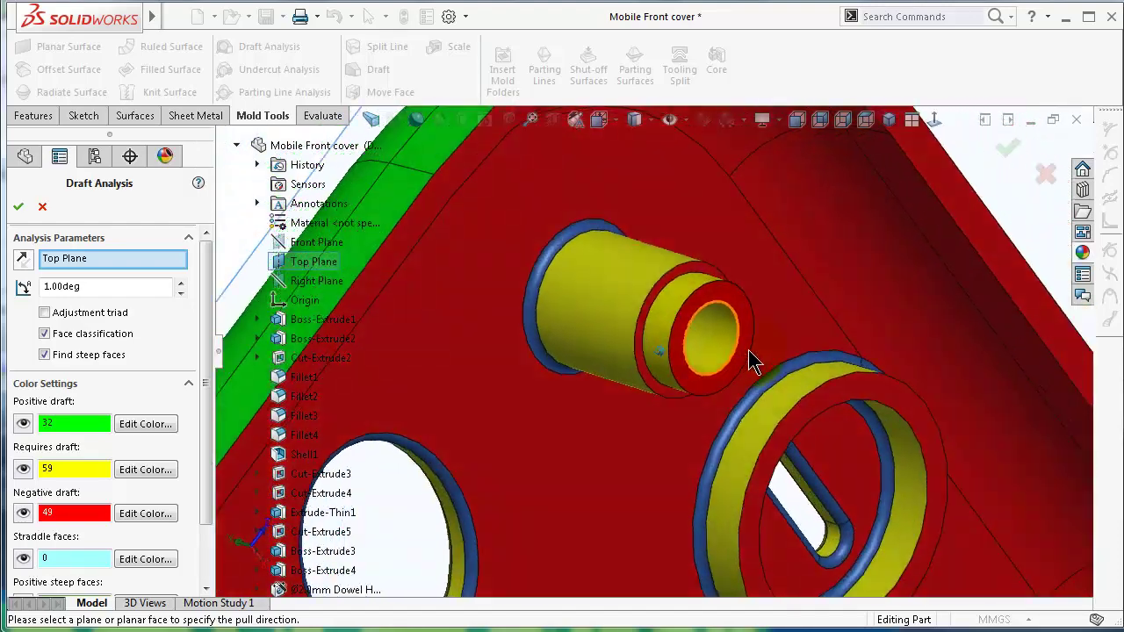
key(Right)
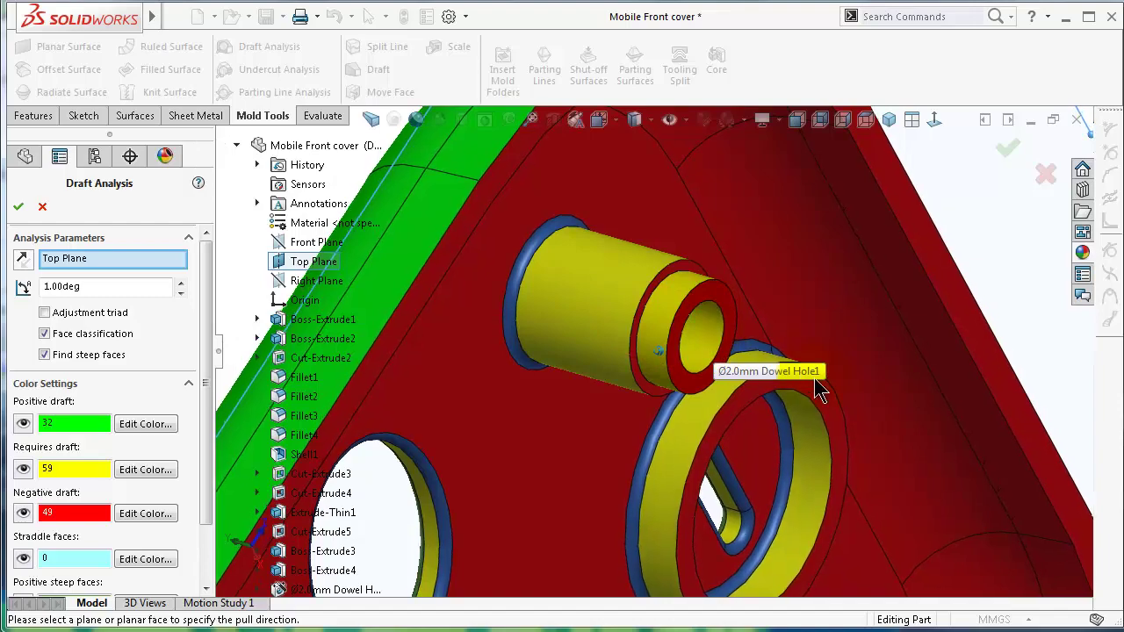
scroll(784, 427, up, 5)
scroll(750, 535, down, 5)
scroll(751, 532, down, 1)
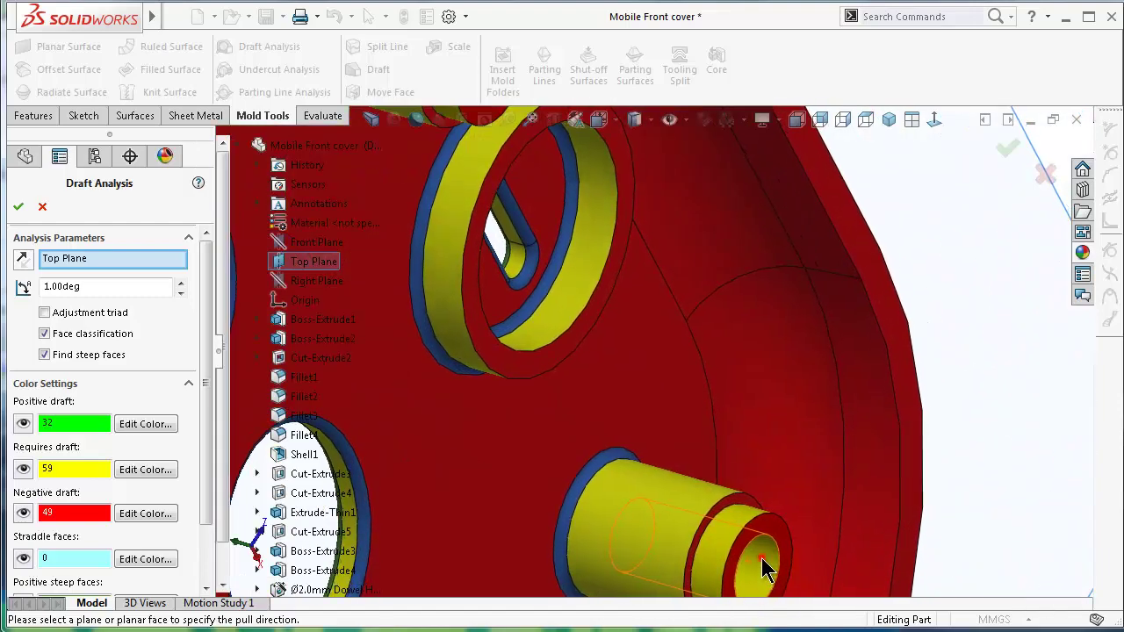
scroll(698, 565, up, 3)
scroll(593, 446, up, 1)
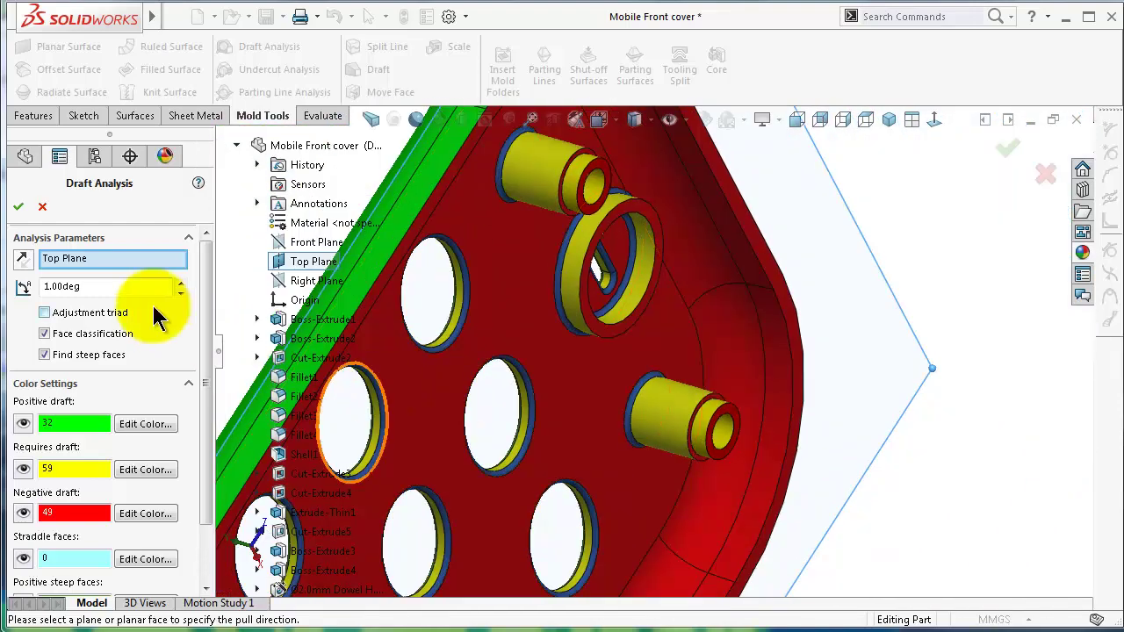
click(42, 208)
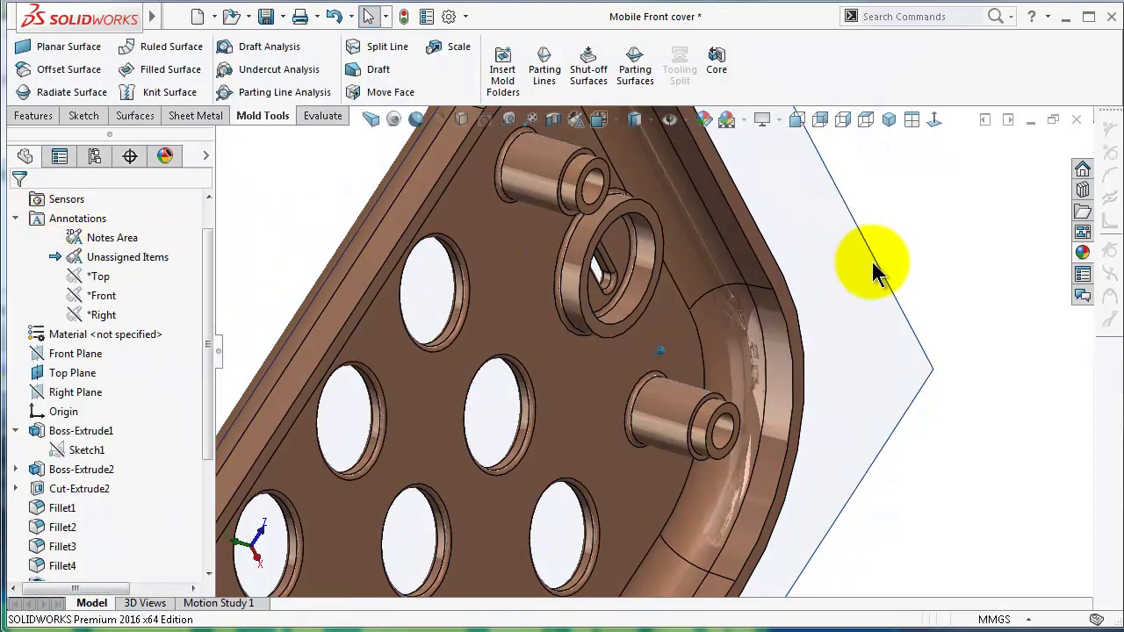
Edit the extrusion of the mounting bosses' wider lower cylinders to add a 0.50 degree outward draft.
scroll(887, 242, up, 1)
scroll(905, 227, down, 3)
scroll(592, 231, up, 3)
scroll(592, 224, down, 6)
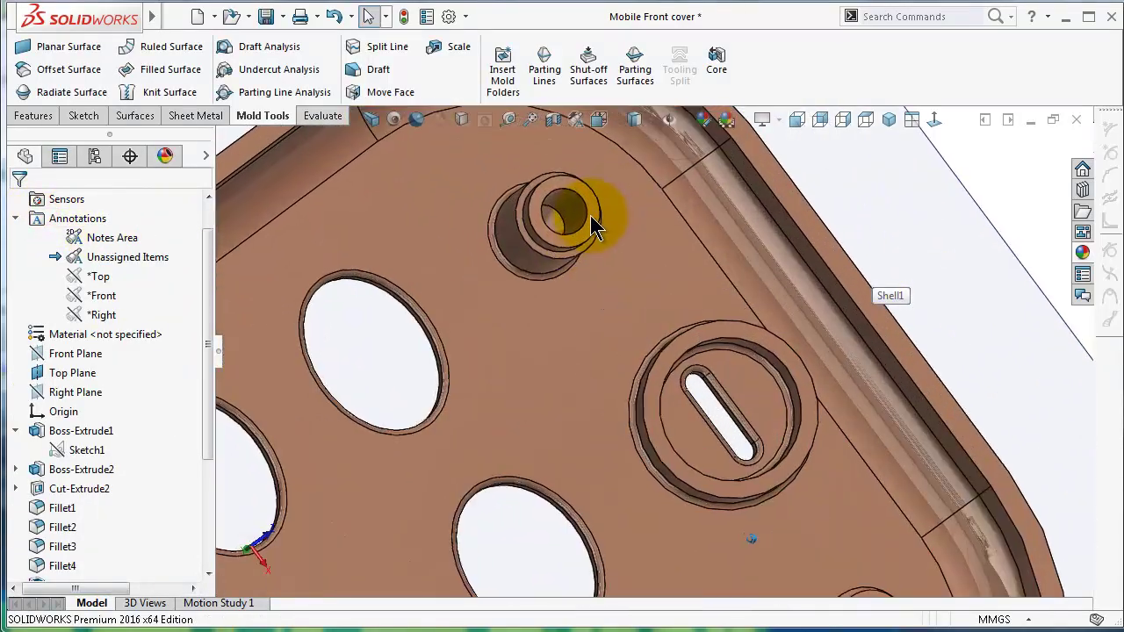
middle_drag(621, 303, 539, 418)
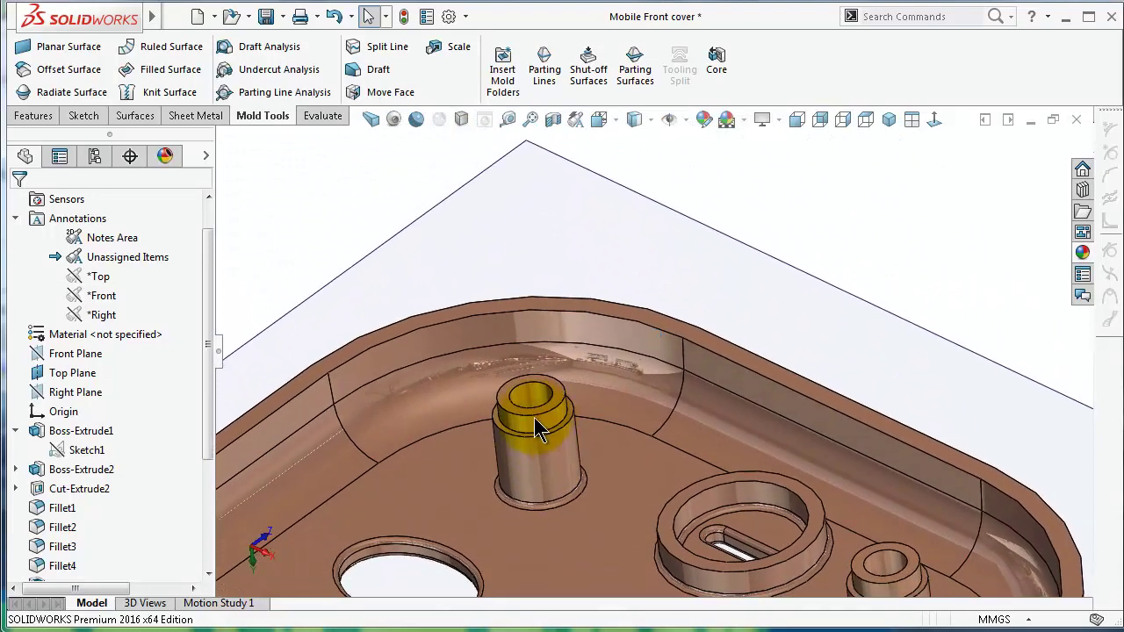
click(365, 70)
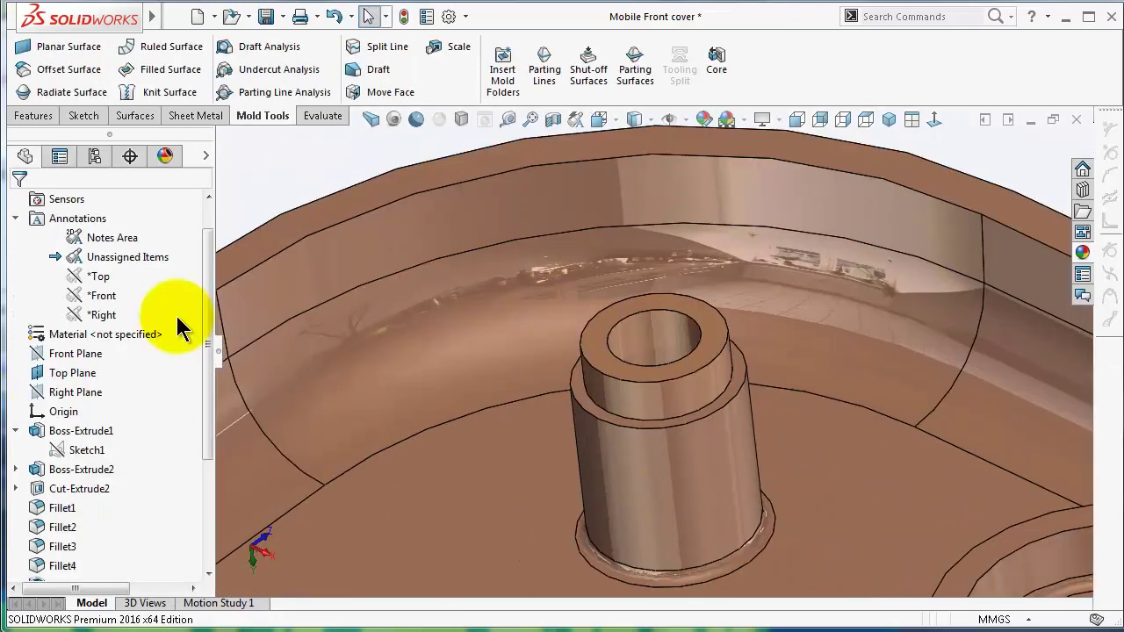
scroll(184, 387, down, 5)
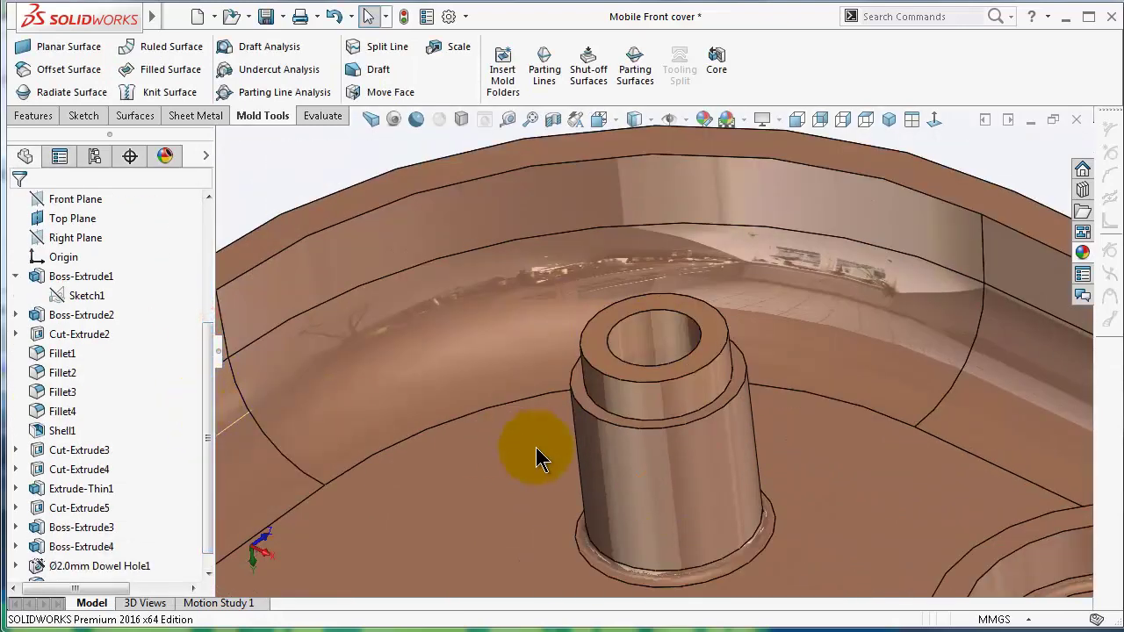
click(625, 456)
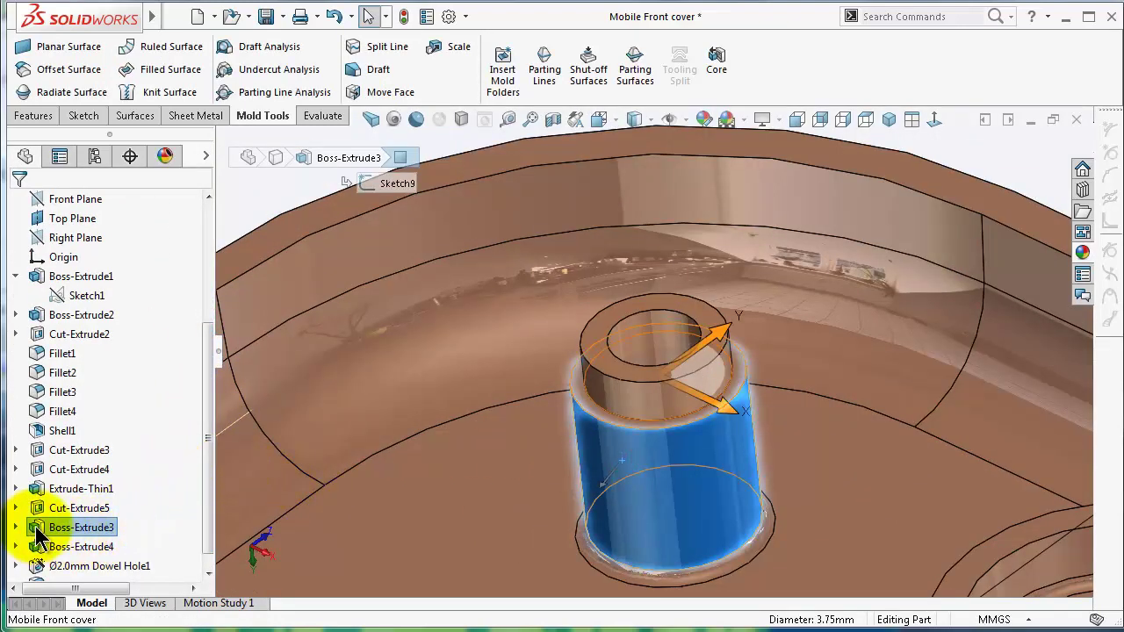
click(37, 529)
click(69, 478)
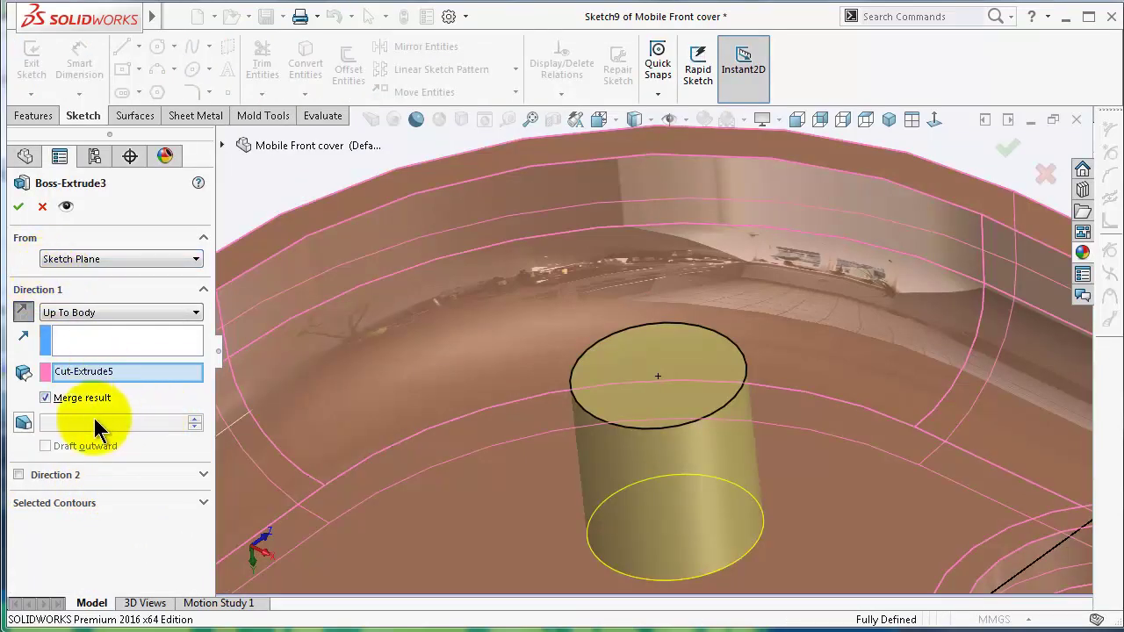
click(23, 423)
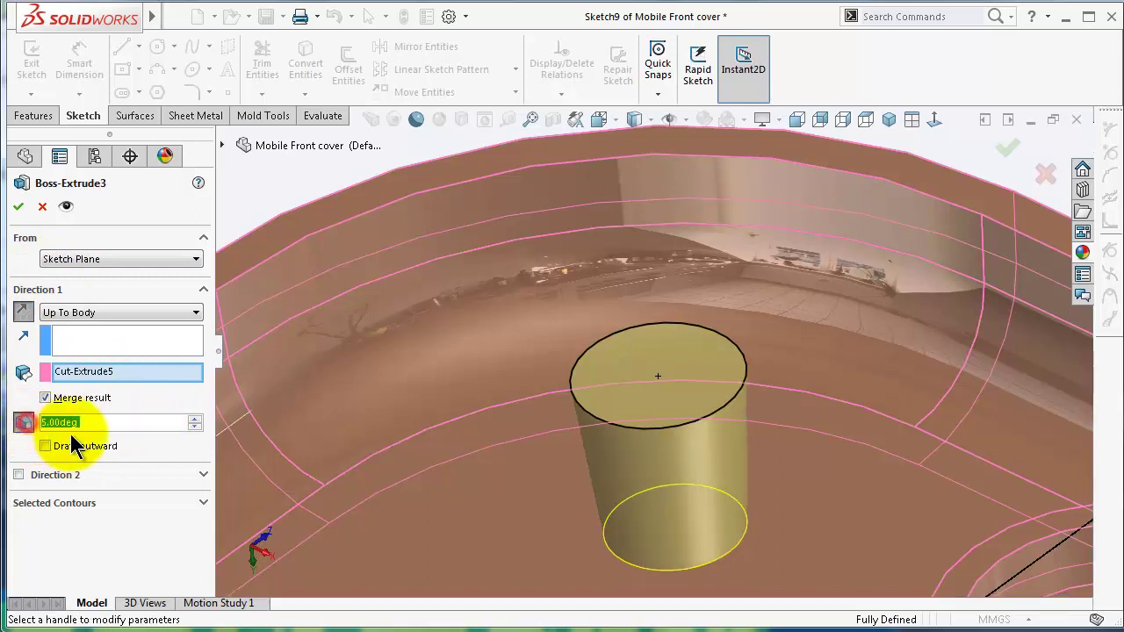
click(22, 443)
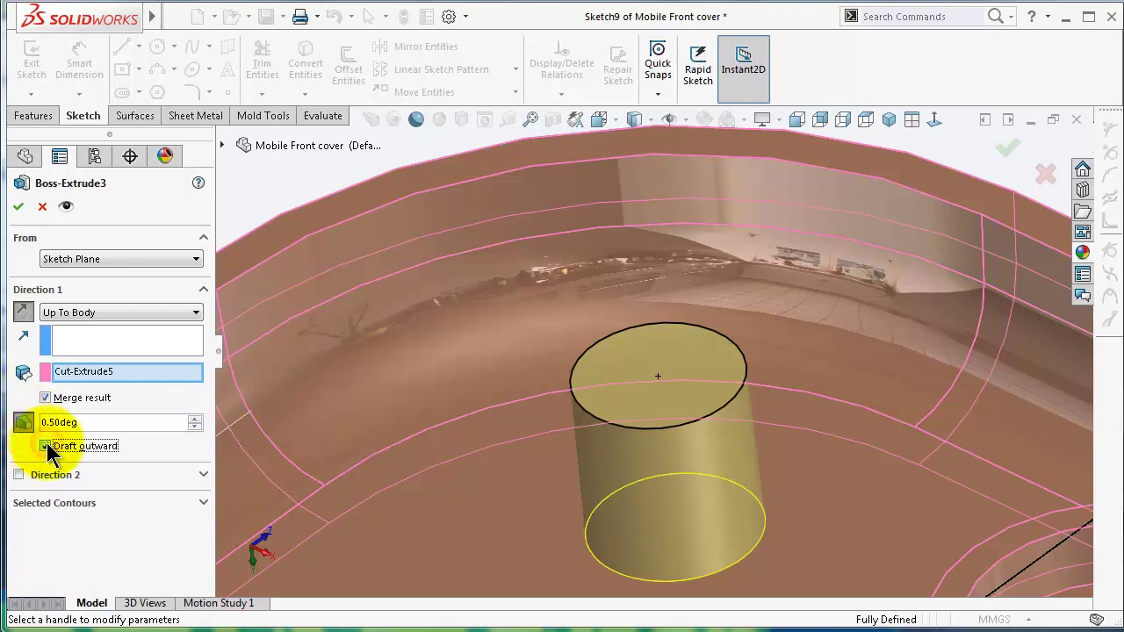
click(19, 207)
Run a new draft analysis with the Top Plane as pull direction and a 0.50 degree draft angle, and check the bosses' lower walls.
scroll(634, 376, up, 10)
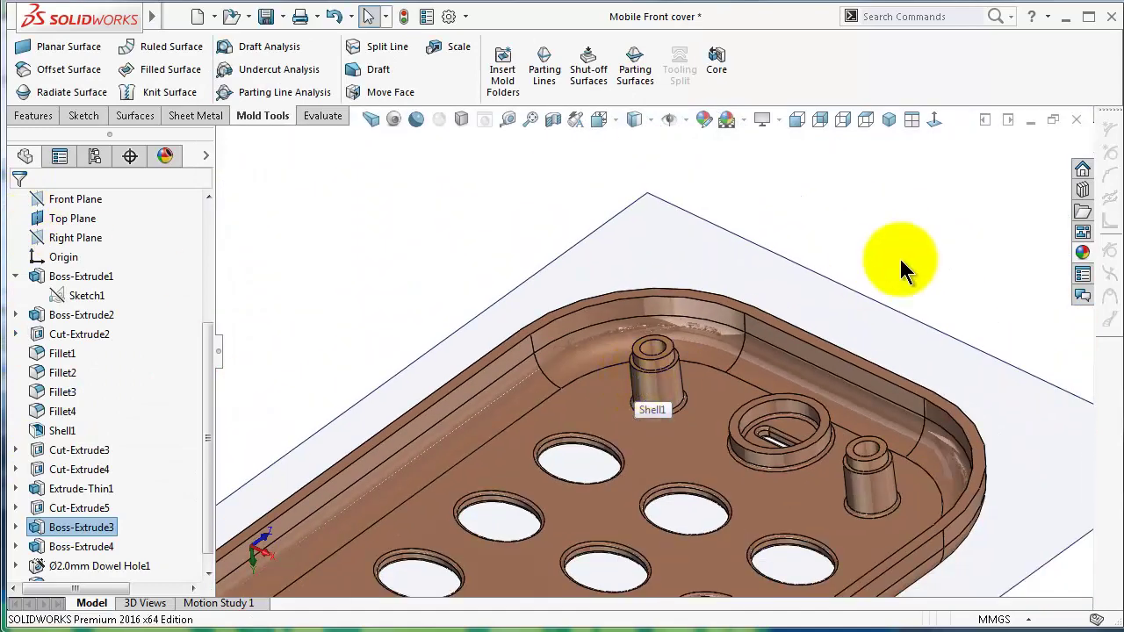
click(282, 46)
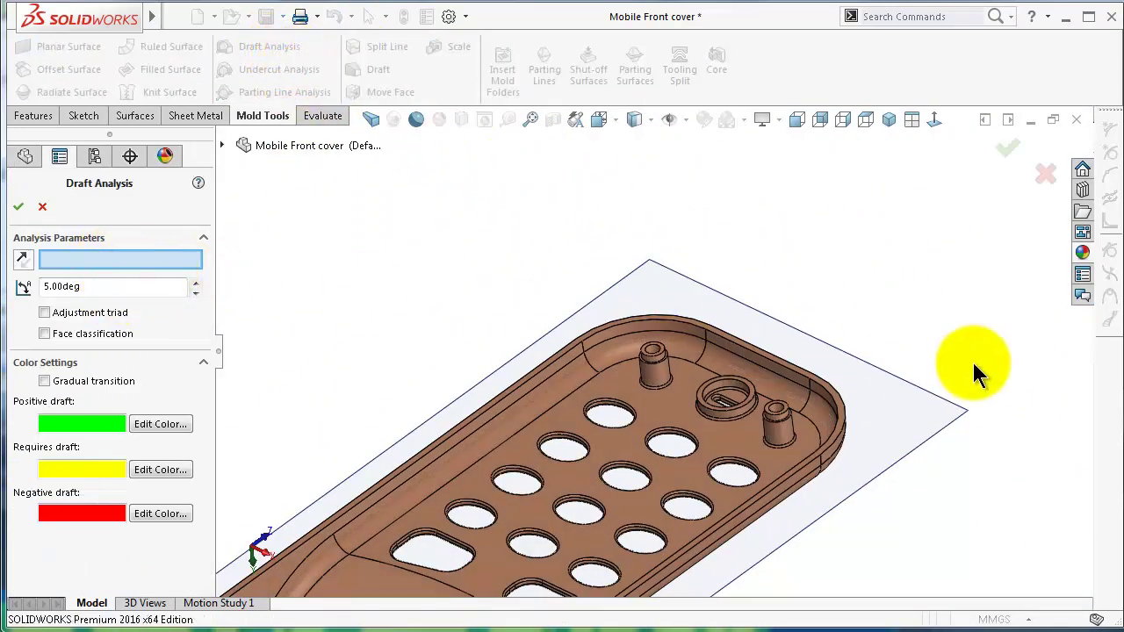
click(949, 407)
drag(107, 295, 23, 292)
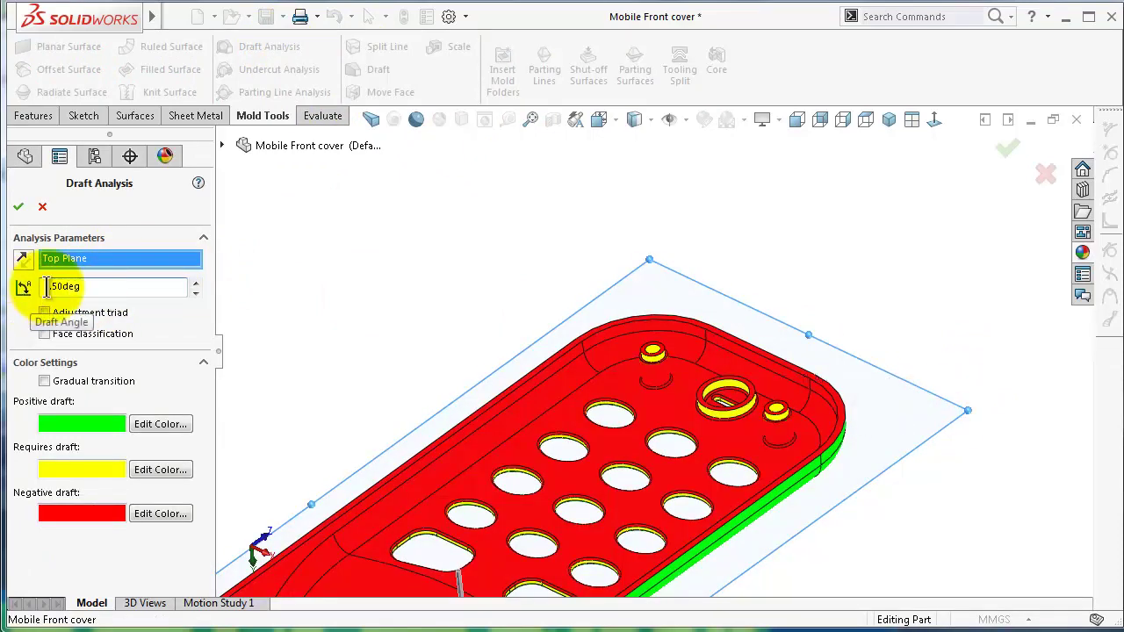
click(319, 343)
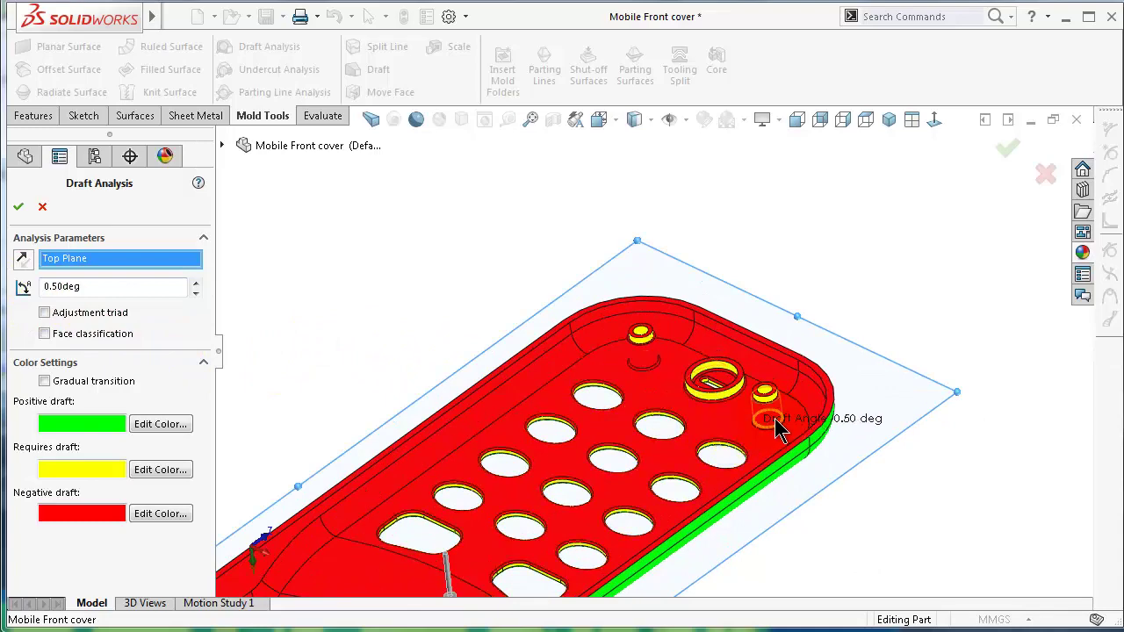
scroll(777, 429, down, 2)
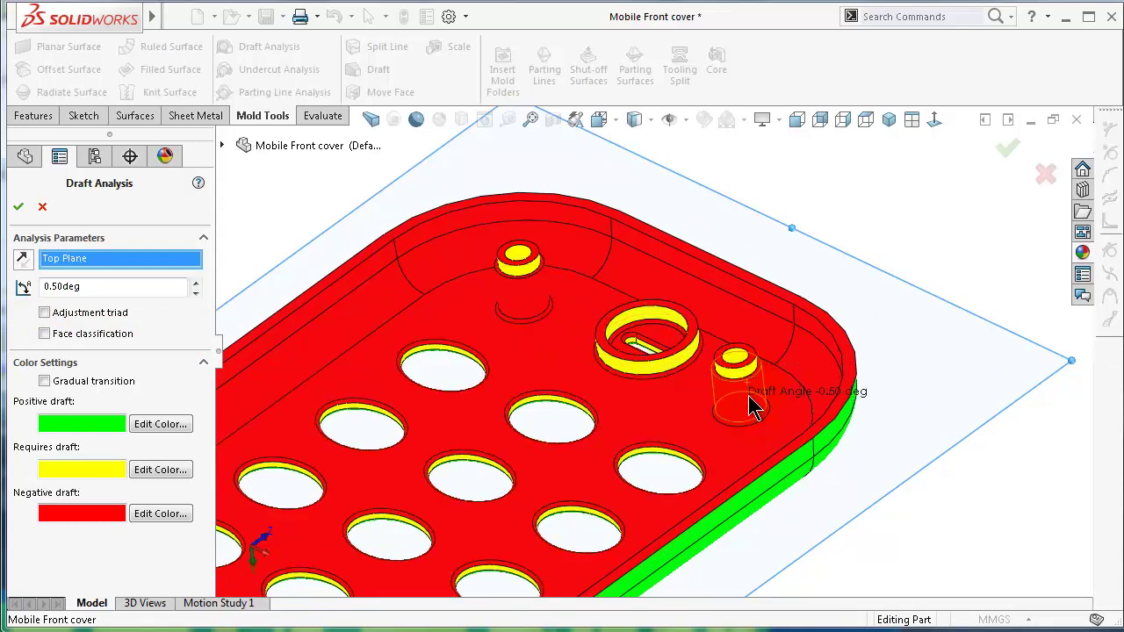
Inspect the draft on the narrower upper collars of the mounting bosses, and turn off the draft analysis display.
middle_drag(756, 388, 801, 318)
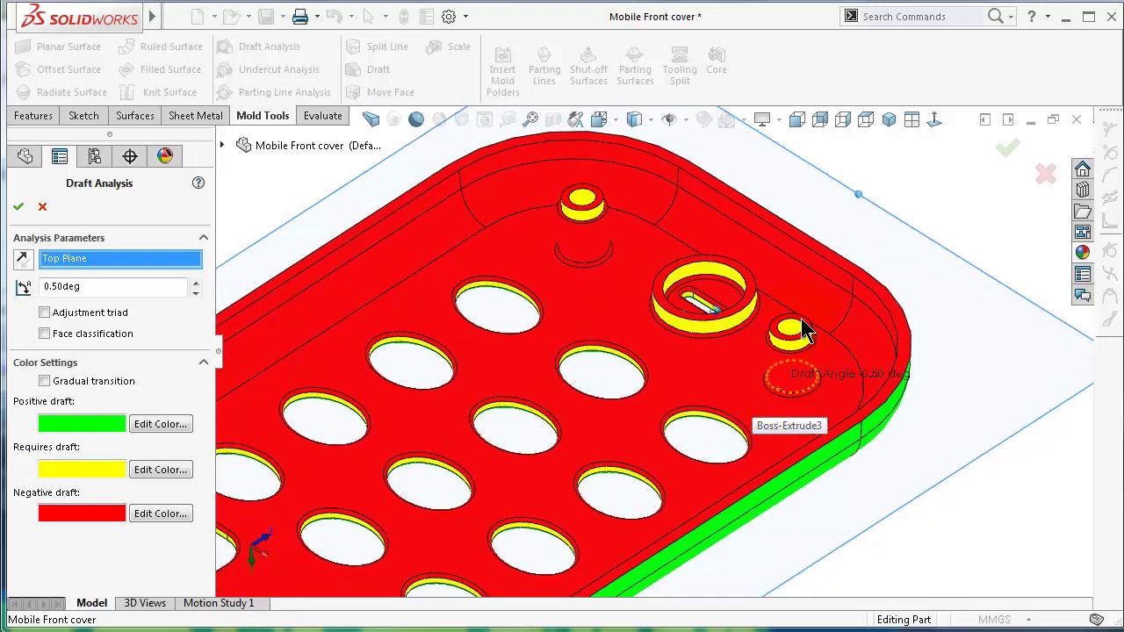
scroll(803, 331, down, 6)
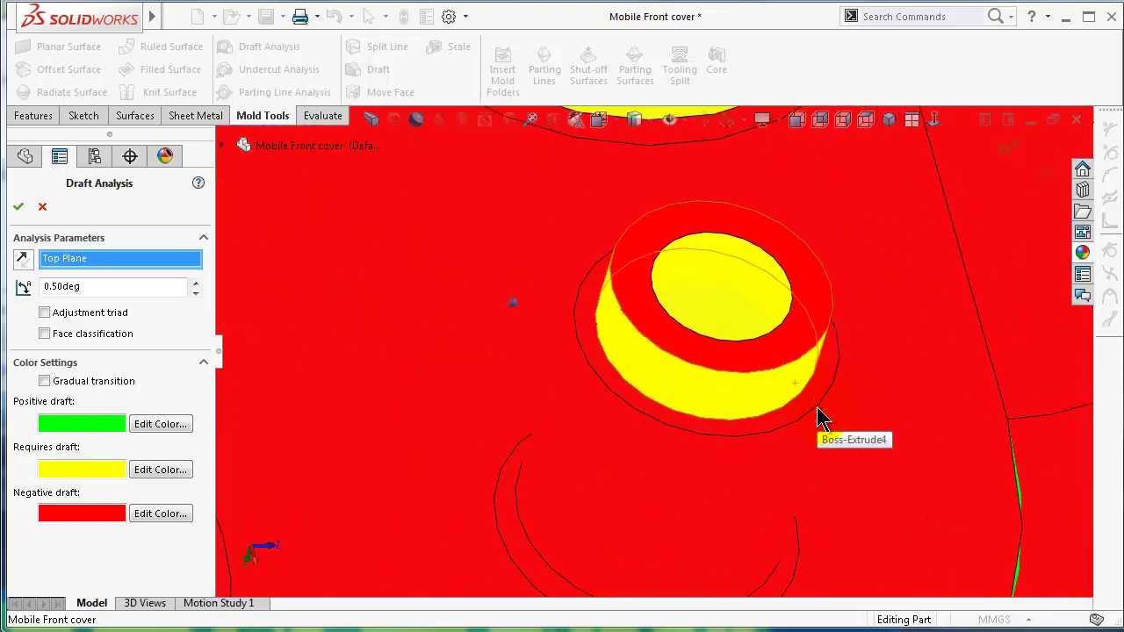
middle_drag(818, 420, 867, 420)
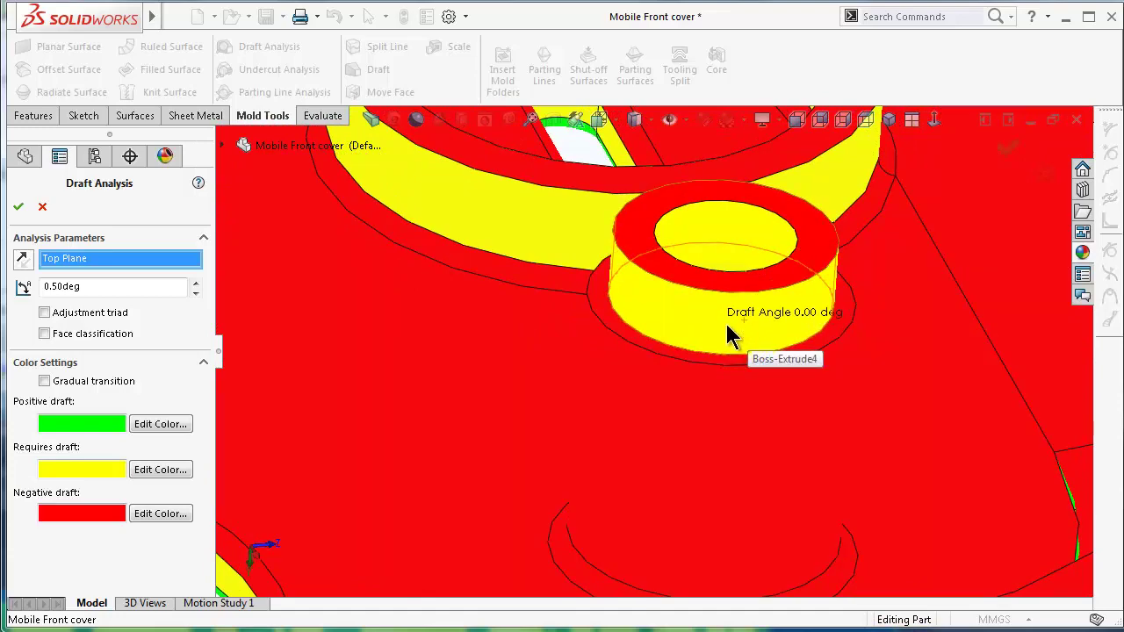
click(18, 207)
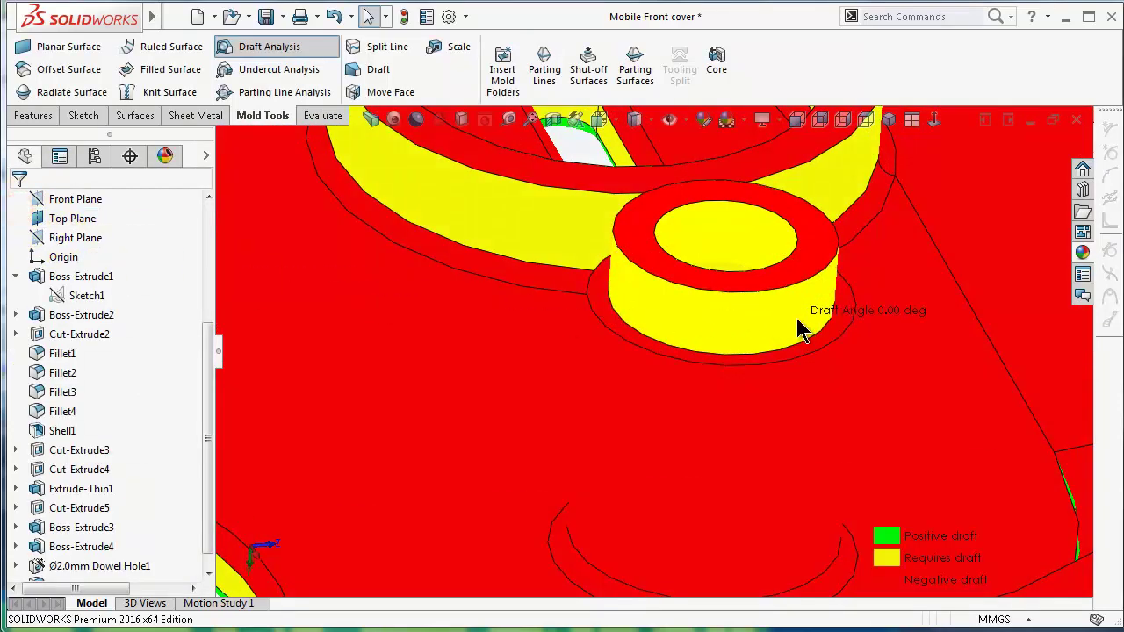
click(259, 46)
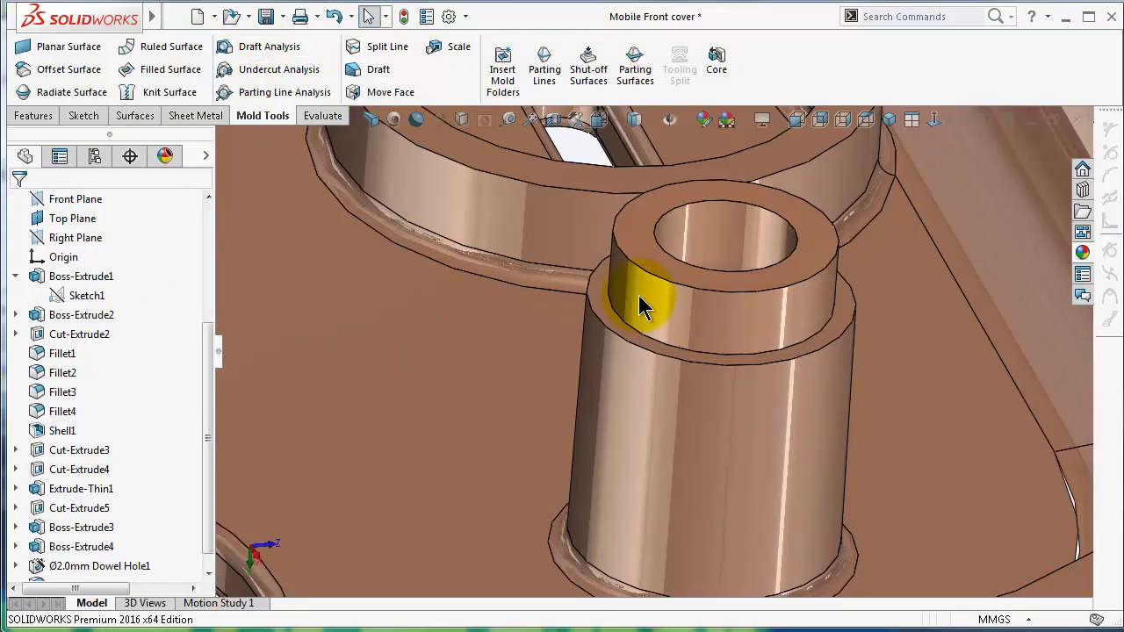
Edit the extrusion of the mounting bosses' narrower upper collars to add a 0.50 degree draft without Draft outward.
click(650, 312)
click(31, 542)
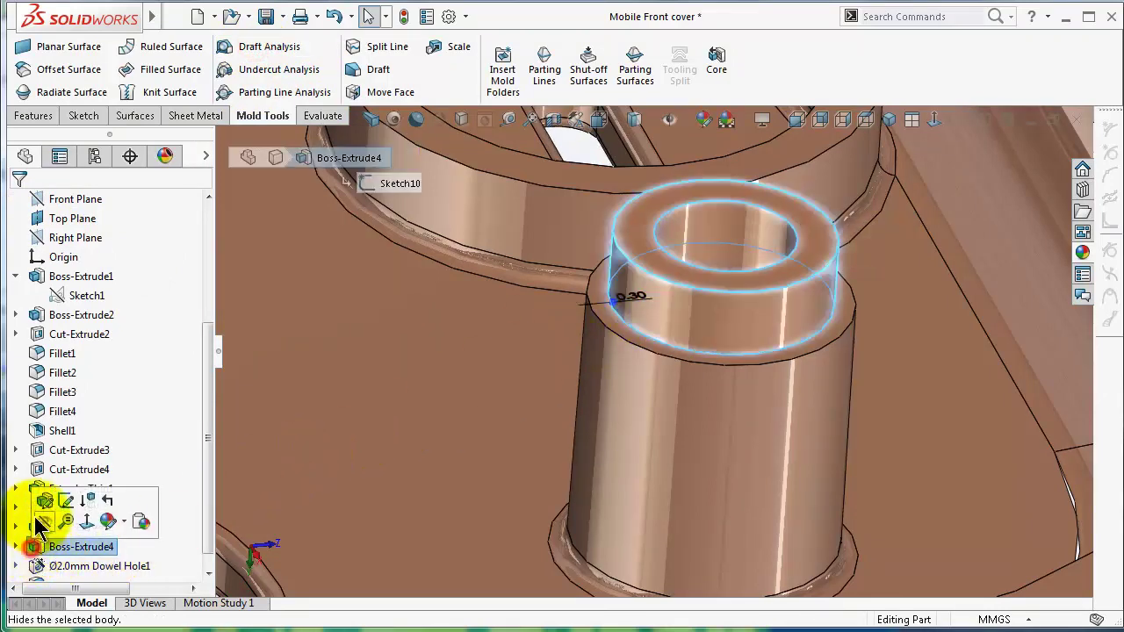
click(40, 500)
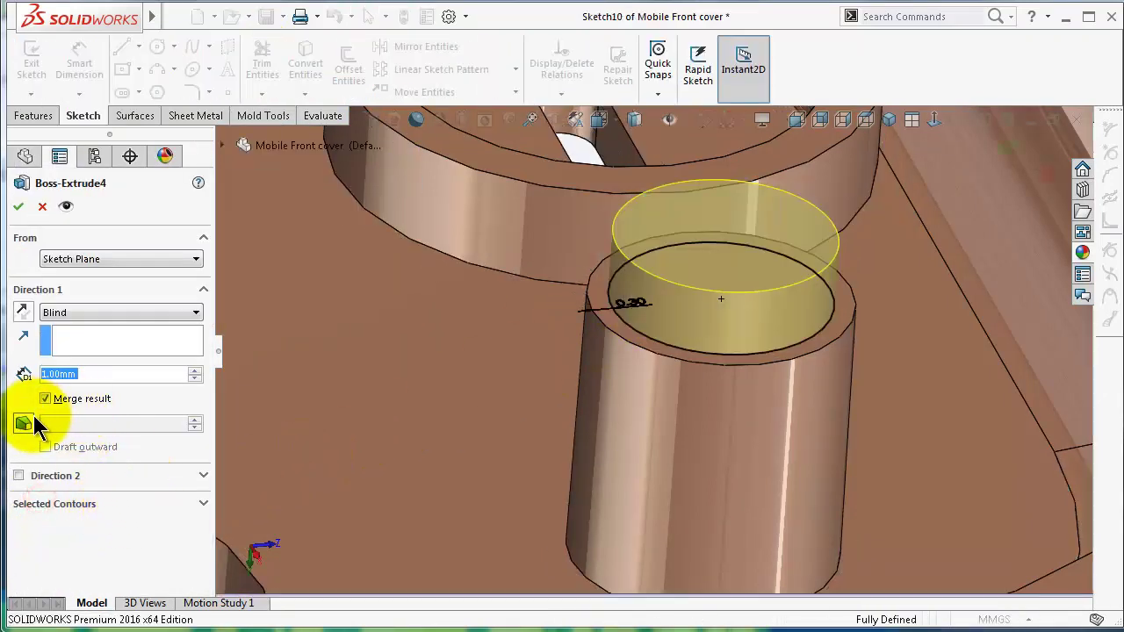
click(33, 421)
click(84, 426)
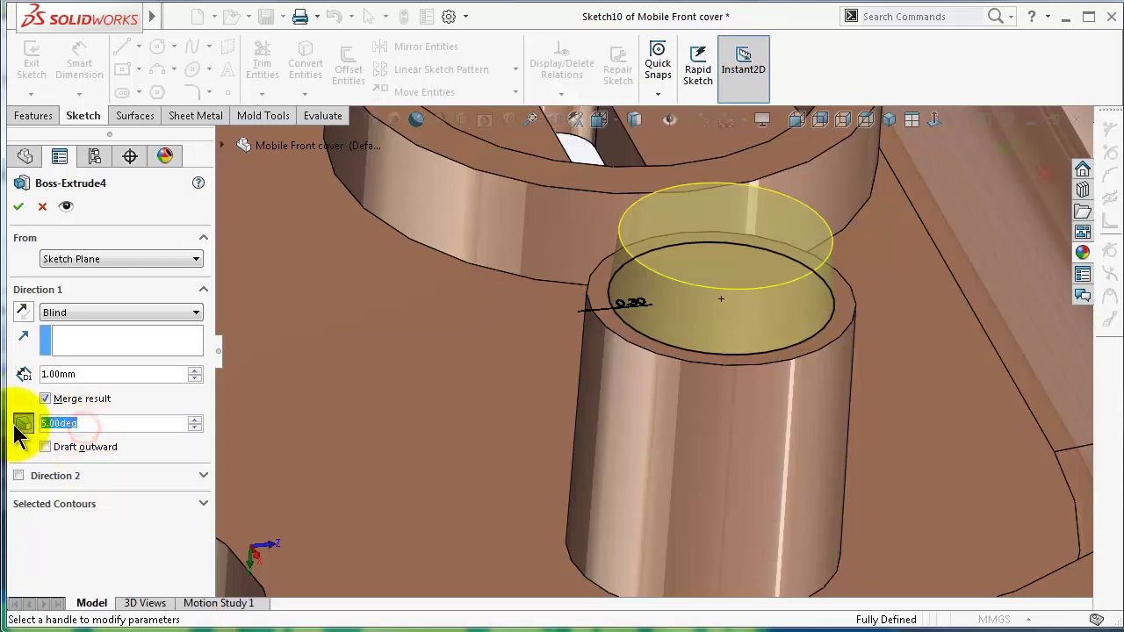
text(0.5)
click(68, 550)
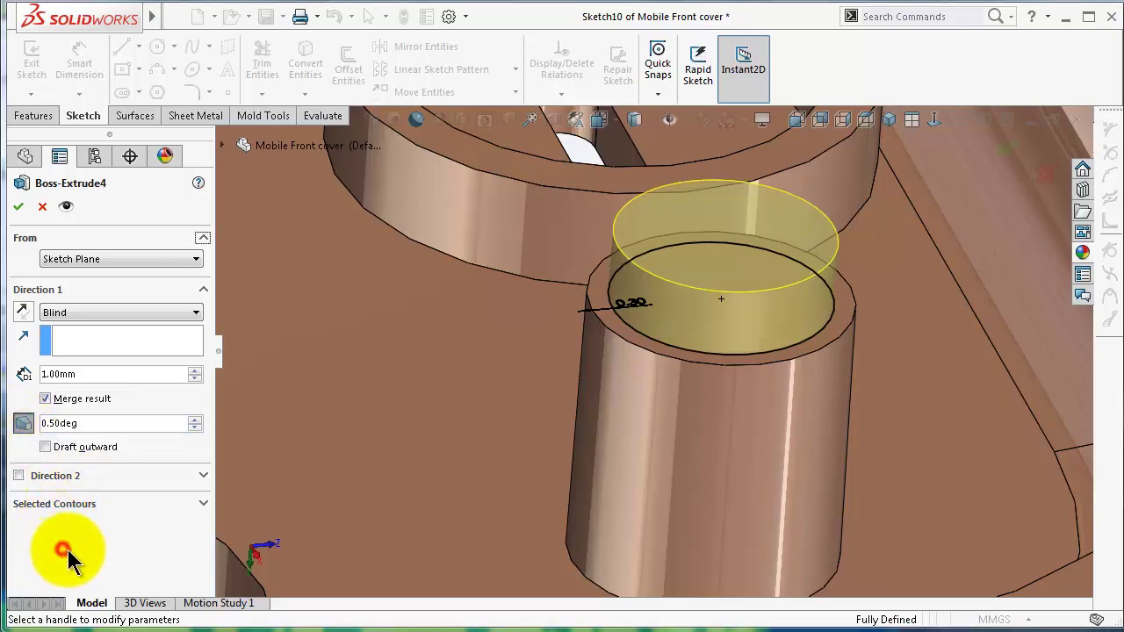
click(45, 446)
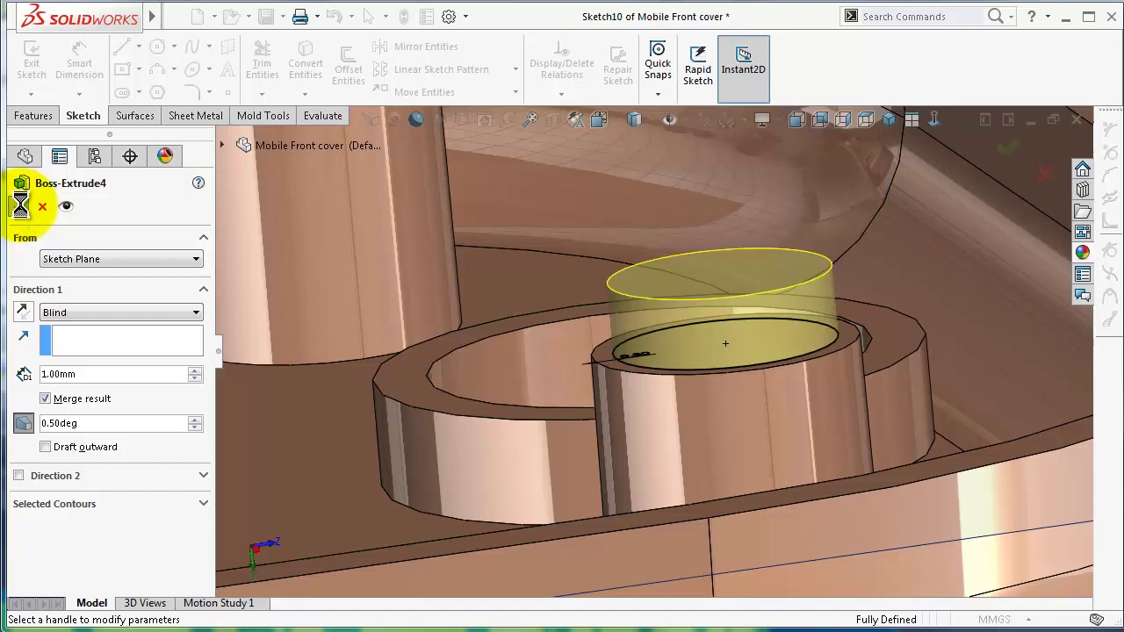
click(21, 208)
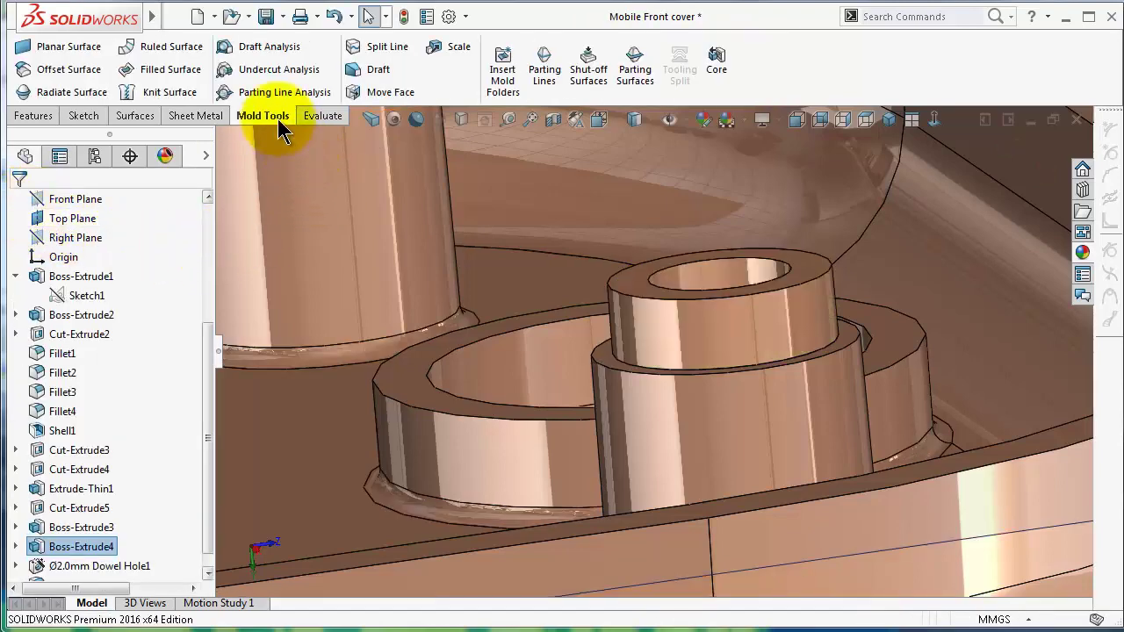
Run a draft analysis with the Top Plane as pull direction and a 0.50 degree draft angle.
click(260, 48)
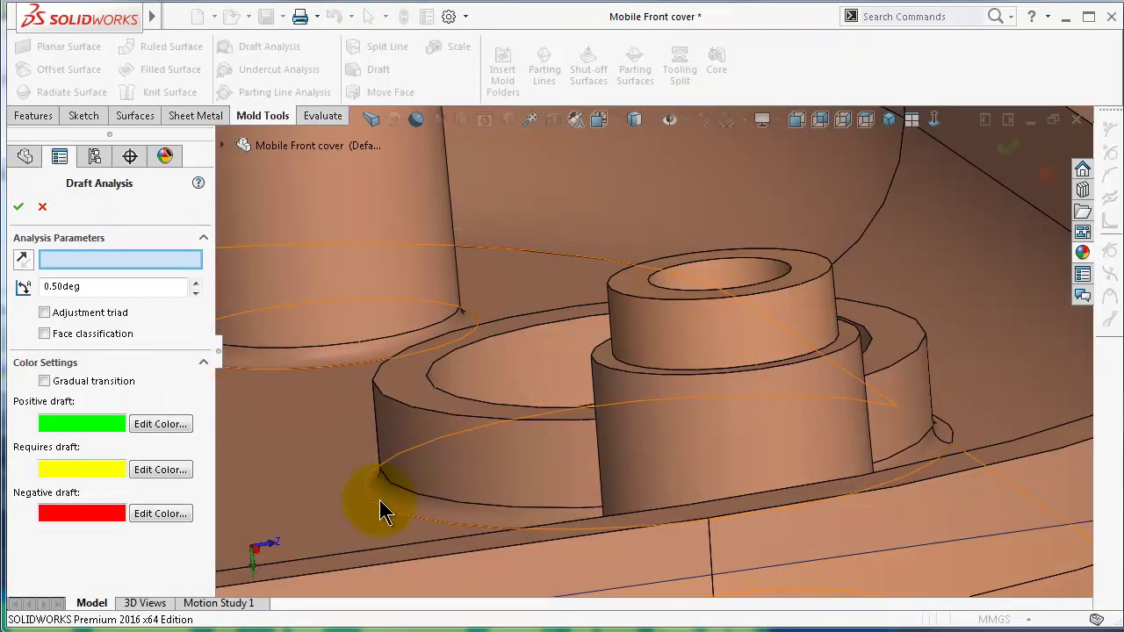
scroll(495, 425, up, 5)
middle_drag(546, 418, 852, 389)
click(922, 372)
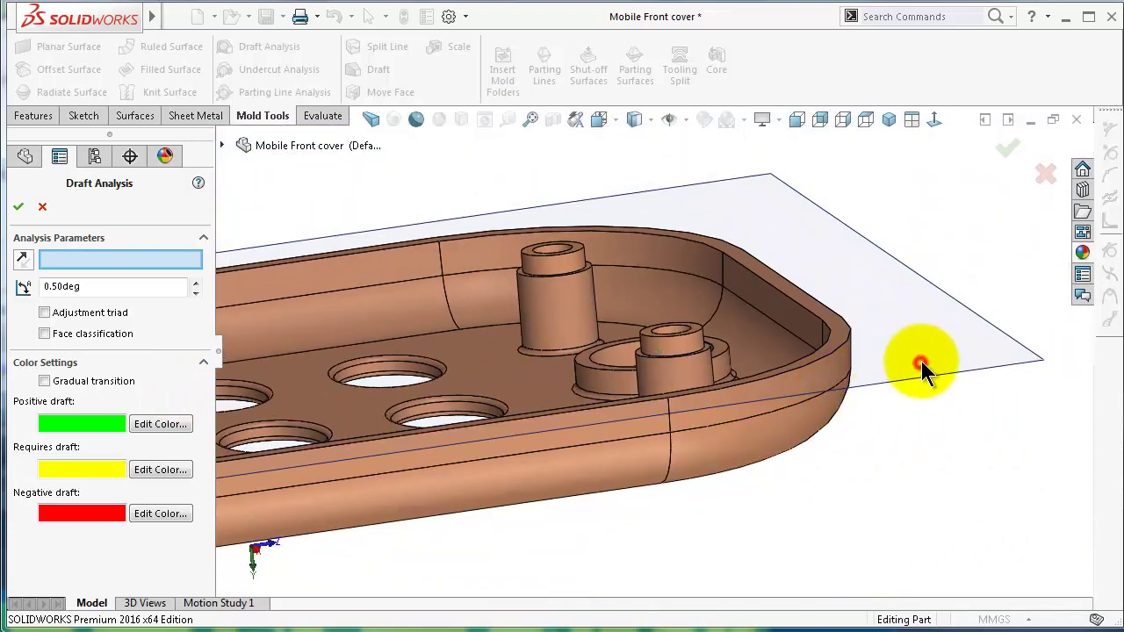
click(976, 372)
Examine the draft of the boss collars and the thin circular rings at both ends of the cover, and keep the analysis display on.
scroll(740, 356, down, 5)
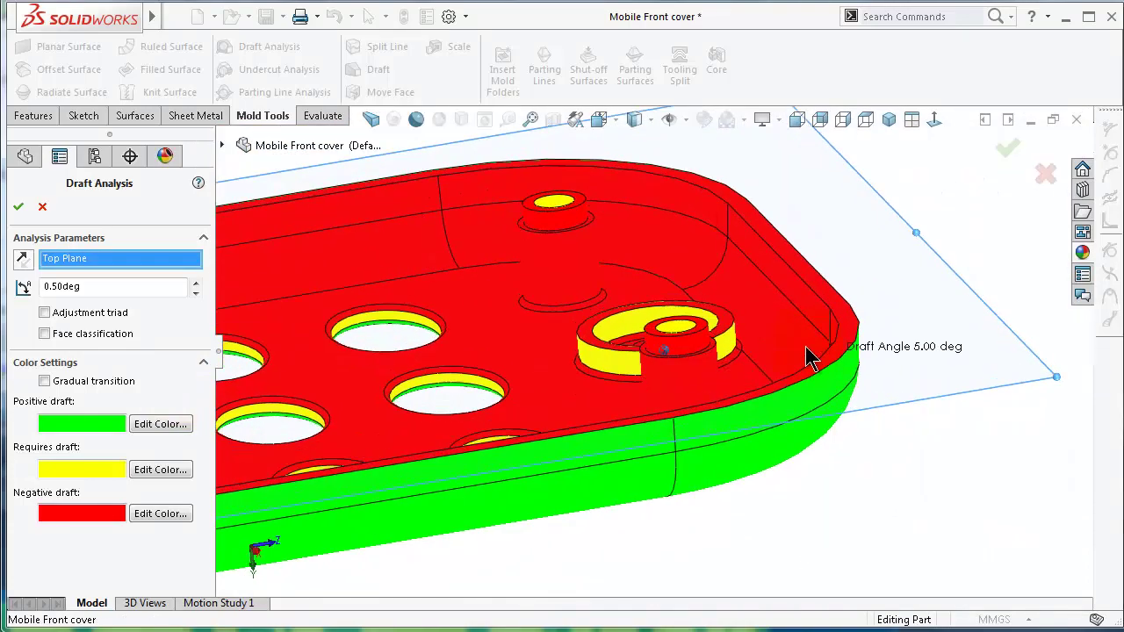
scroll(695, 364, up, 3)
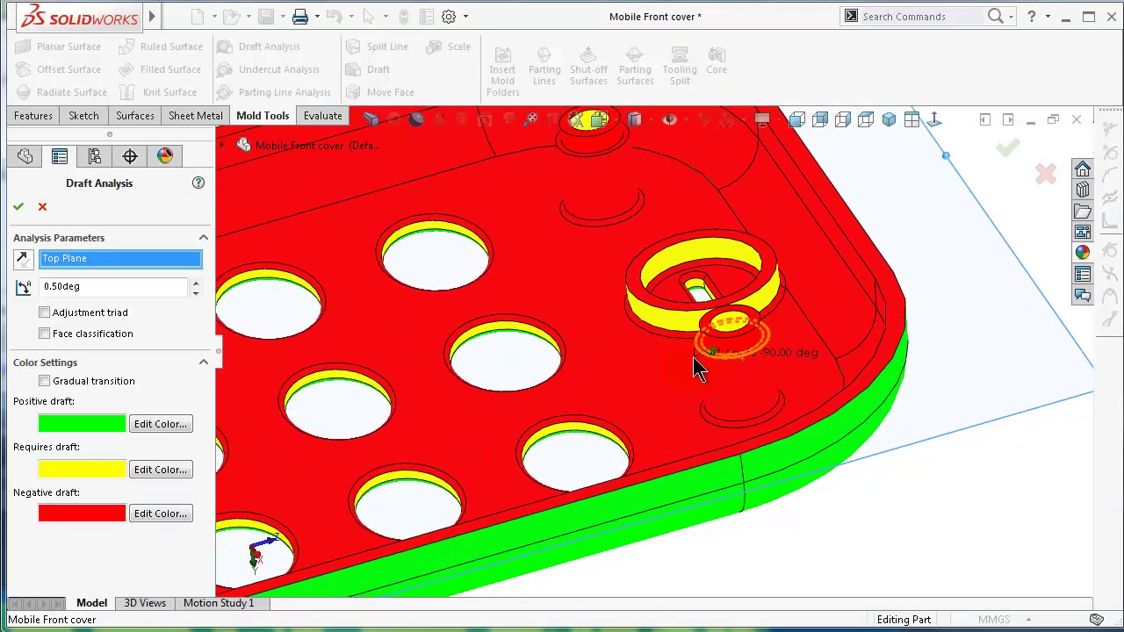
scroll(694, 360, up, 5)
middle_drag(585, 439, 494, 472)
scroll(452, 499, up, 2)
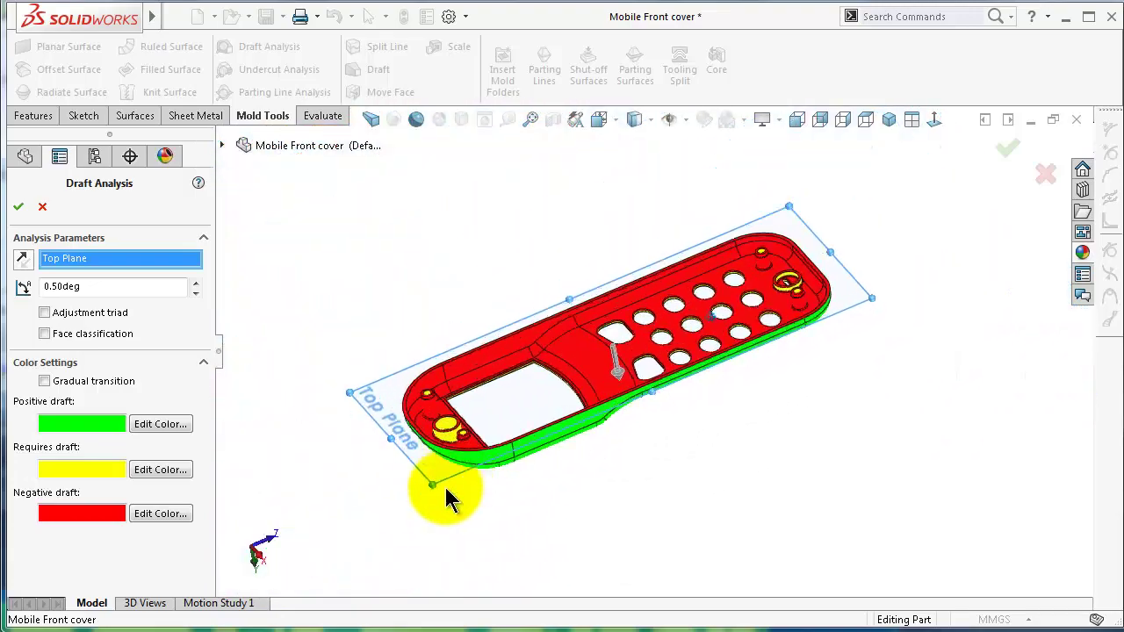
scroll(474, 439, down, 6)
scroll(495, 410, down, 2)
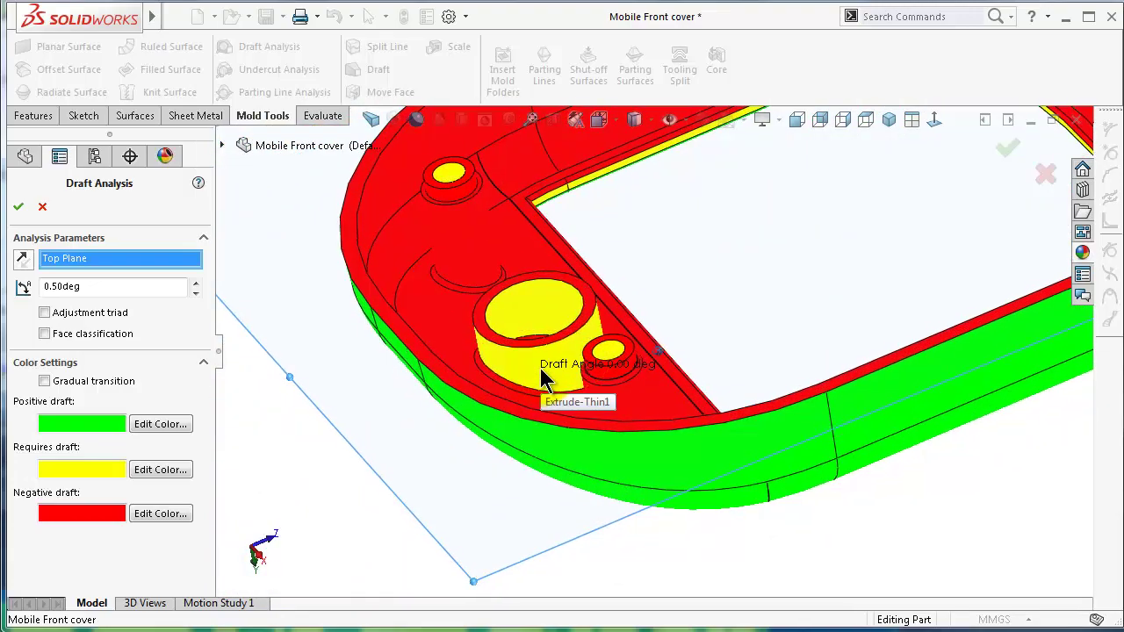
ctrl+middle_drag(540, 368, 497, 369)
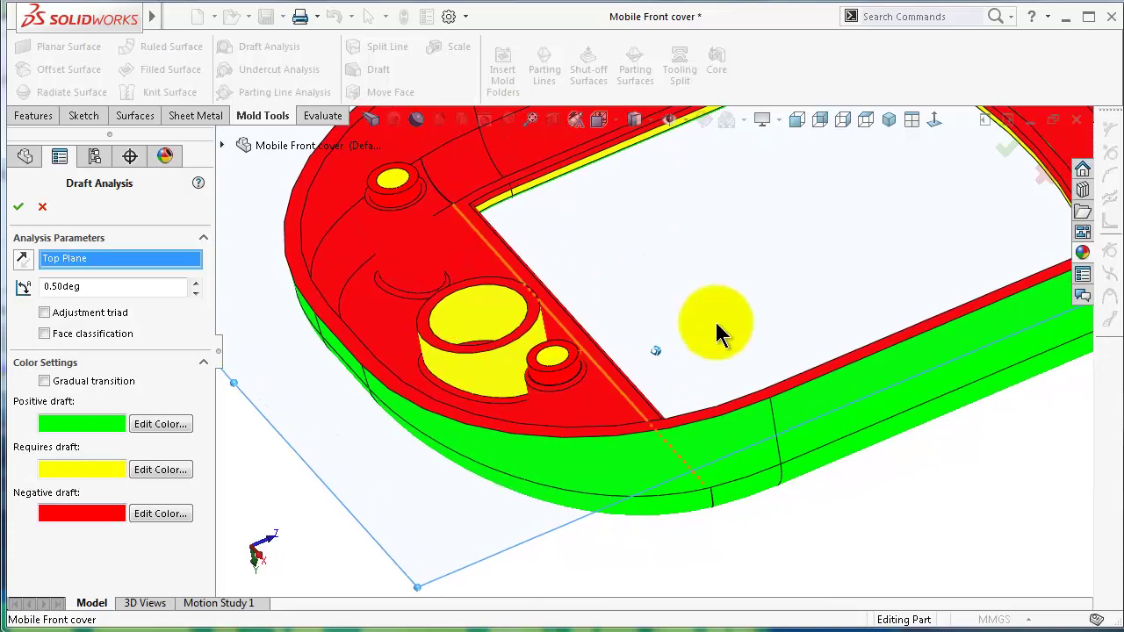
scroll(713, 318, up, 6)
scroll(709, 299, down, 2)
scroll(735, 316, up, 3)
ctrl+middle_drag(864, 274, 508, 412)
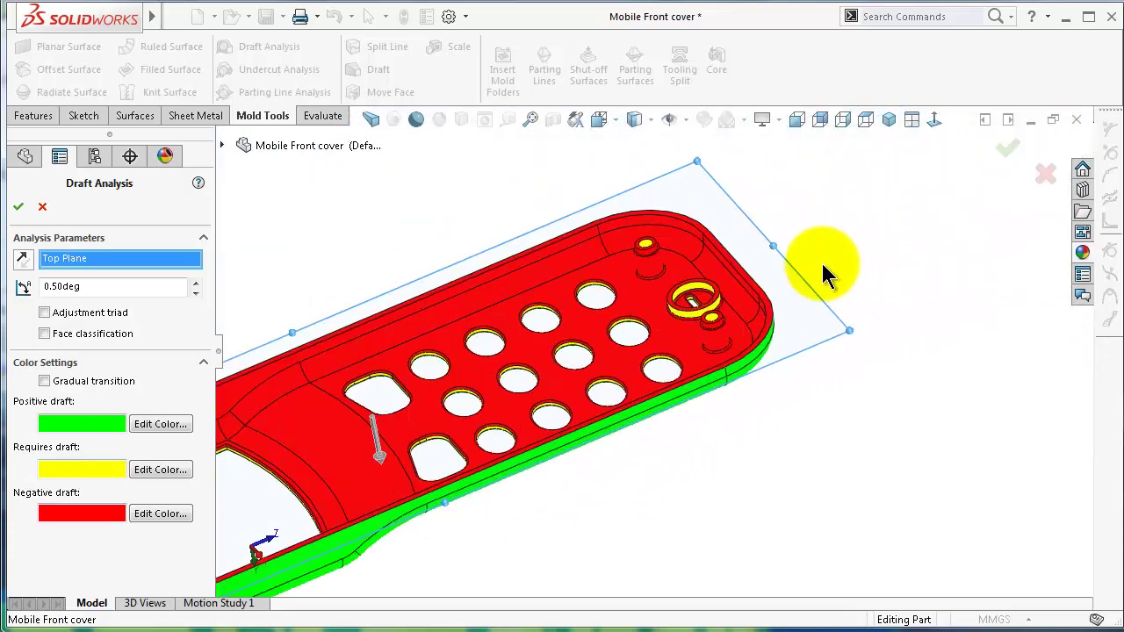
scroll(746, 290, down, 5)
click(1009, 150)
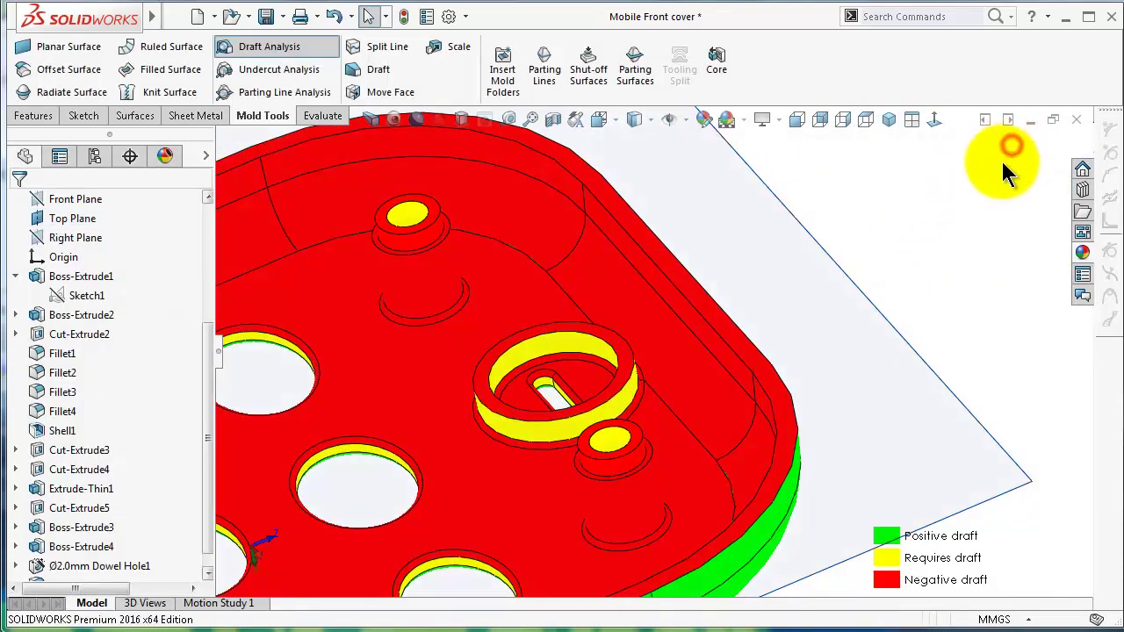
Edit the thin extrusion of the circular rings to add a 0.50 degree draft without Draft outward.
click(566, 440)
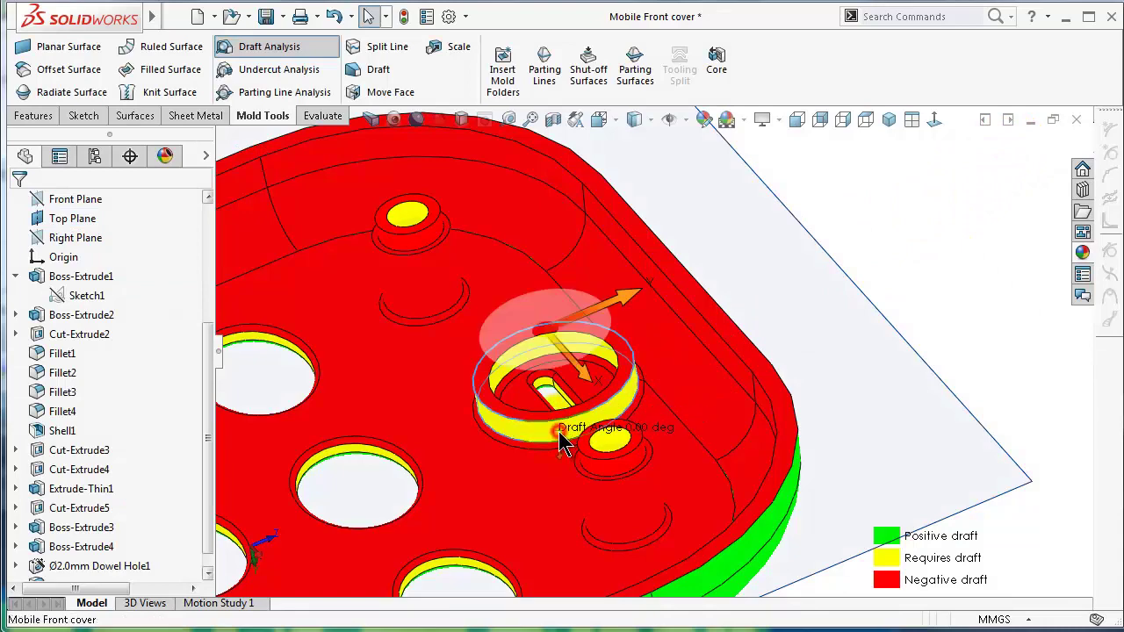
click(35, 492)
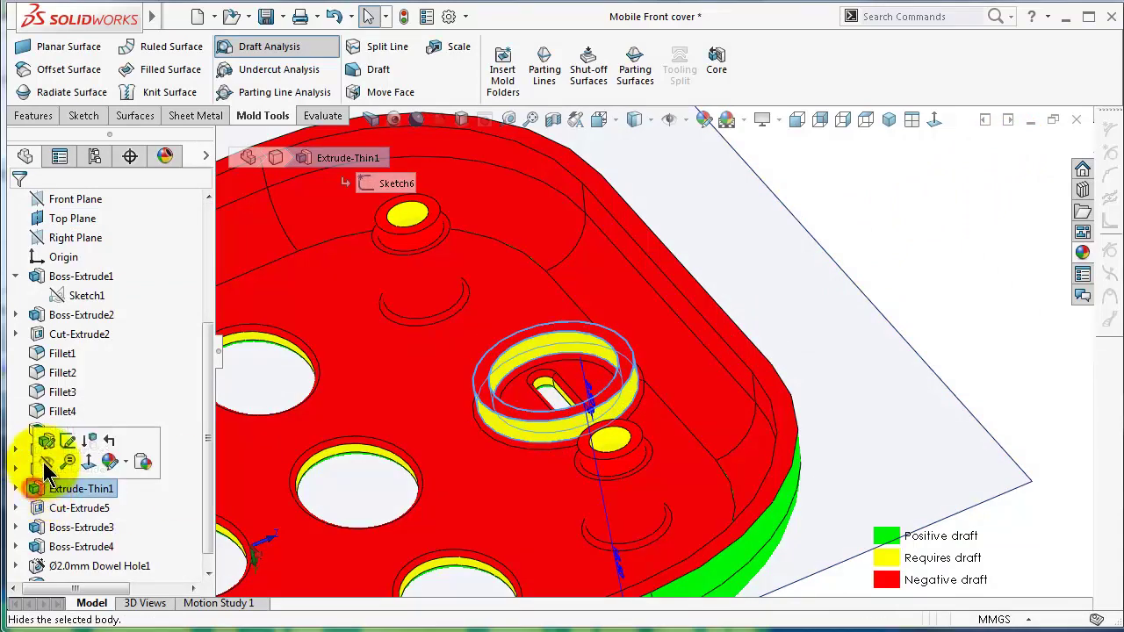
click(53, 458)
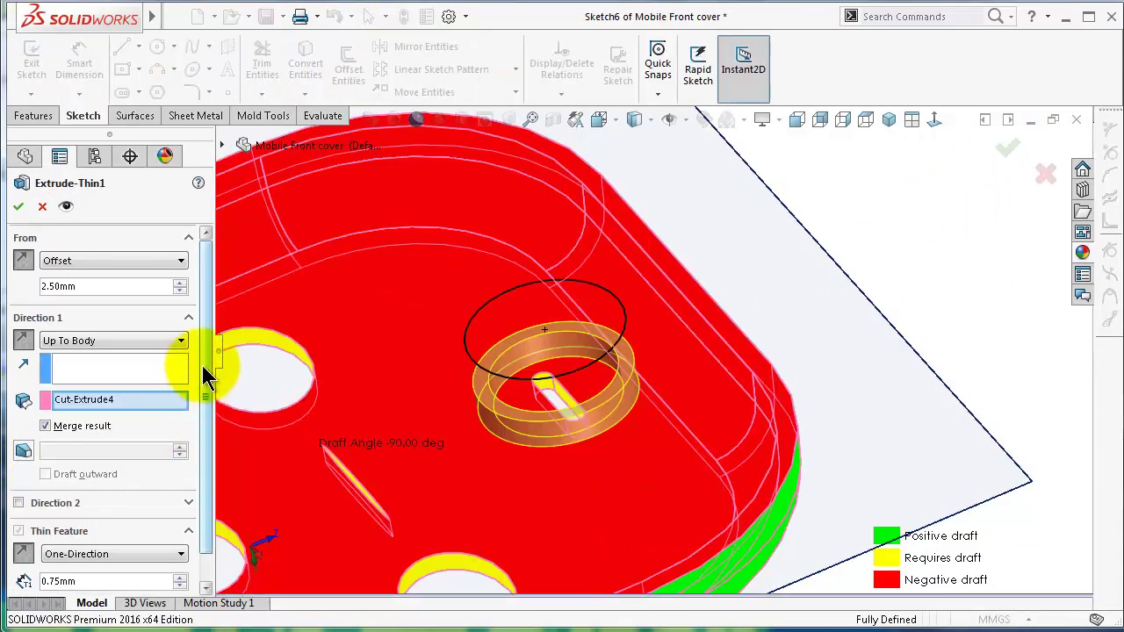
click(24, 451)
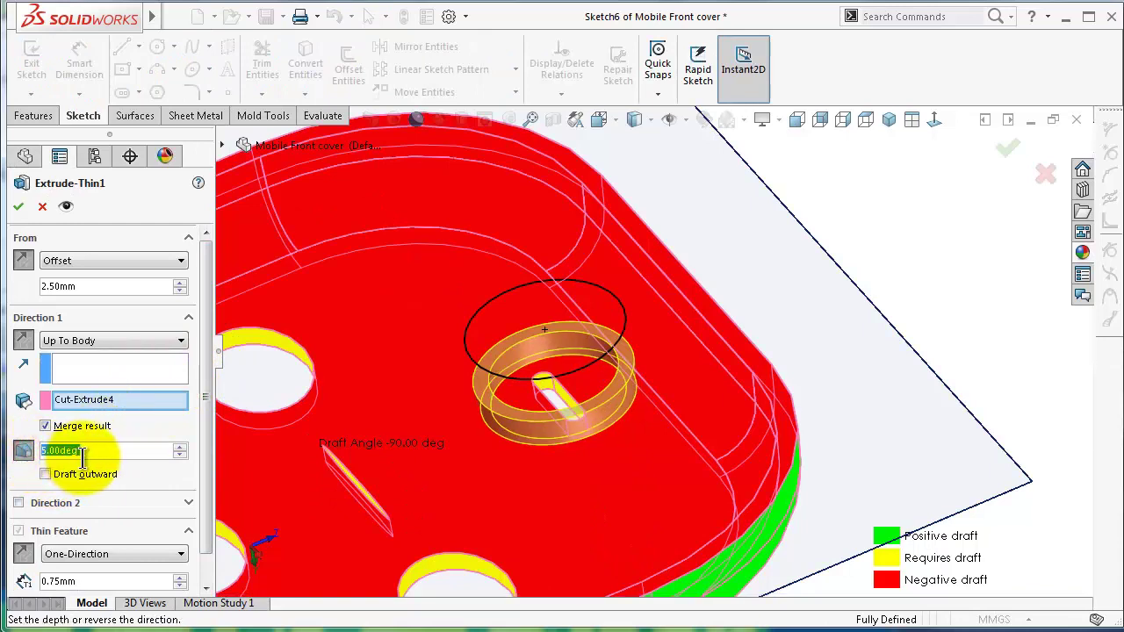
text(0.5)
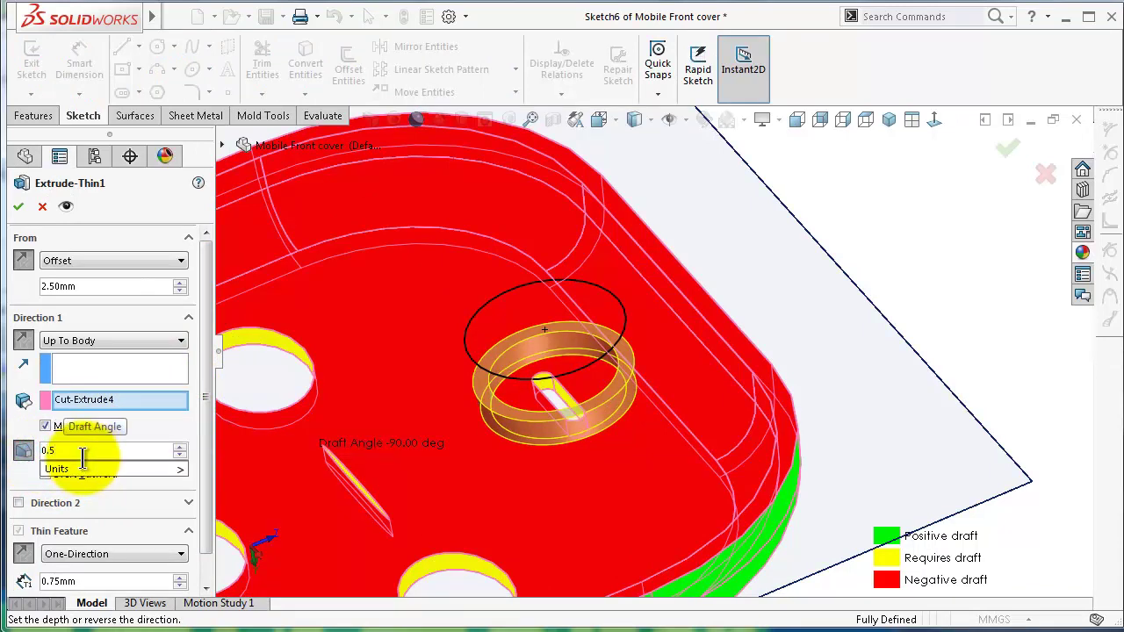
click(22, 476)
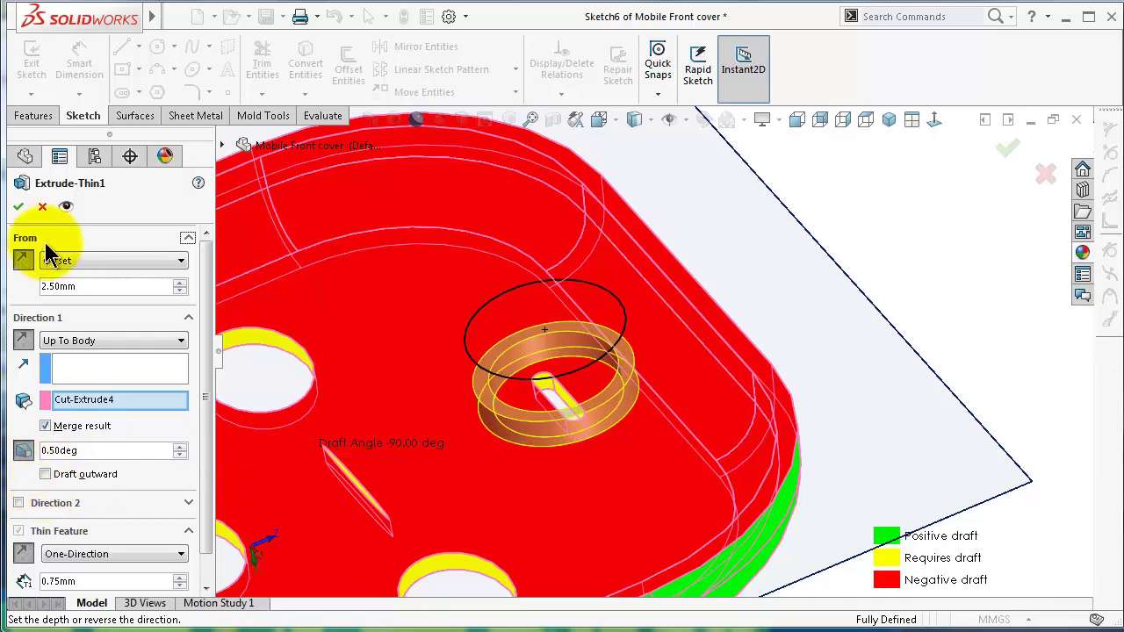
click(19, 206)
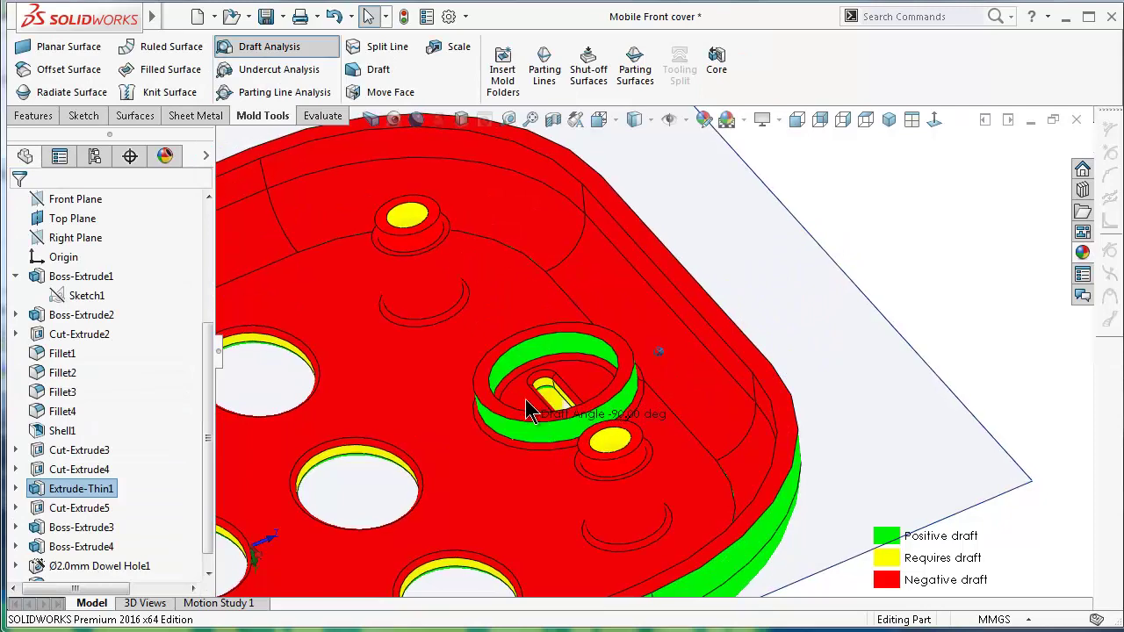
Check the draft direction of the circular ring walls, and switch the thin extrusion's draft to outward.
middle_drag(527, 411, 651, 400)
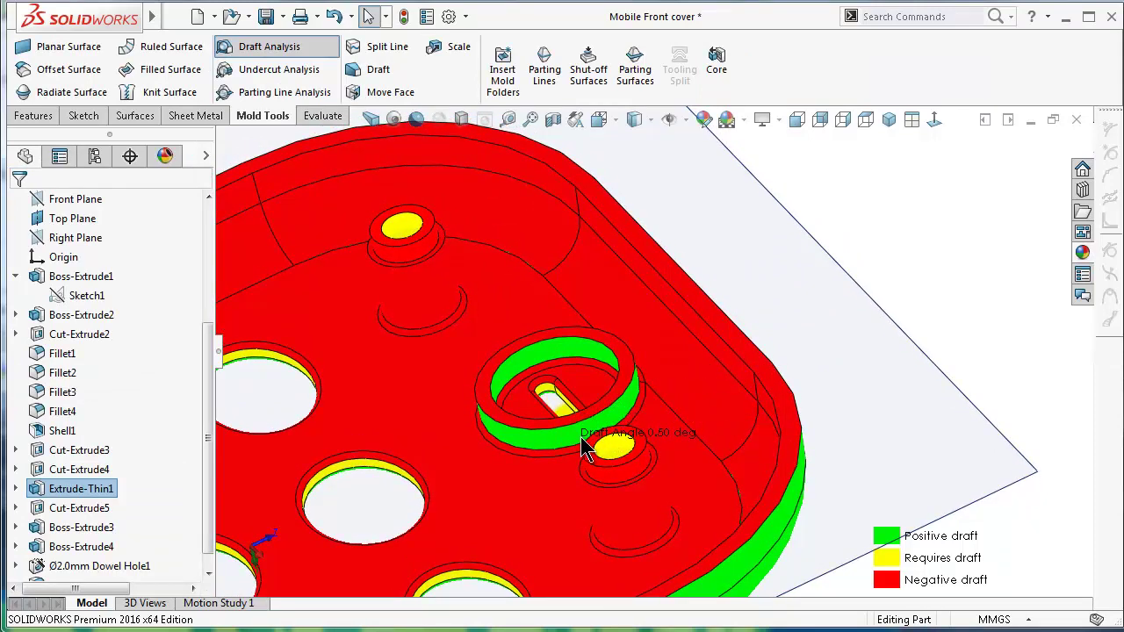
click(35, 488)
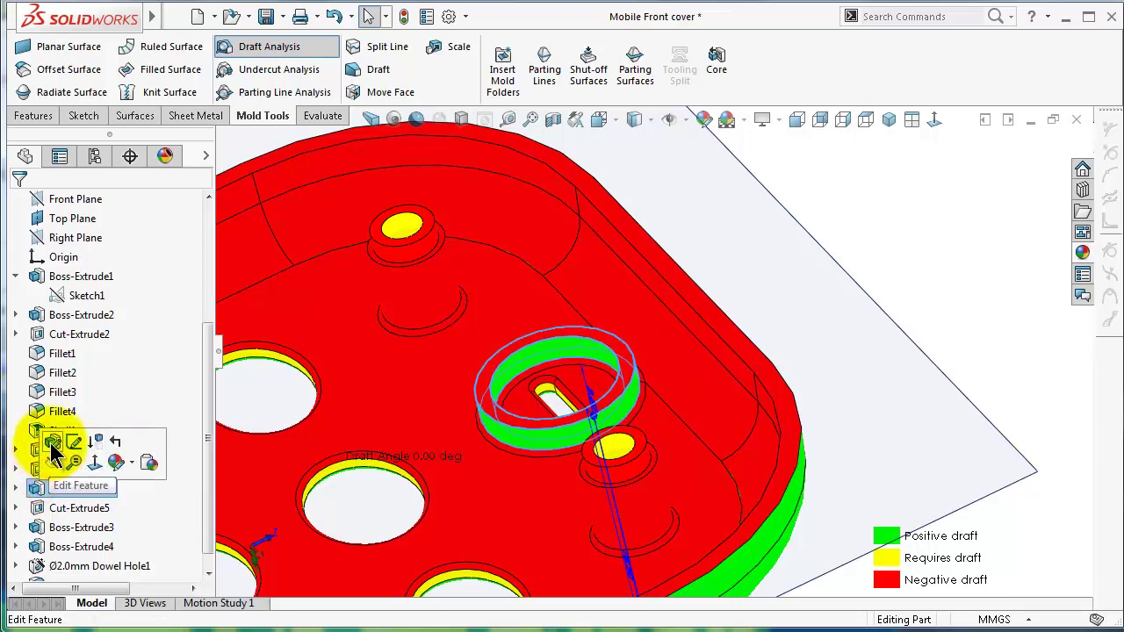
click(58, 450)
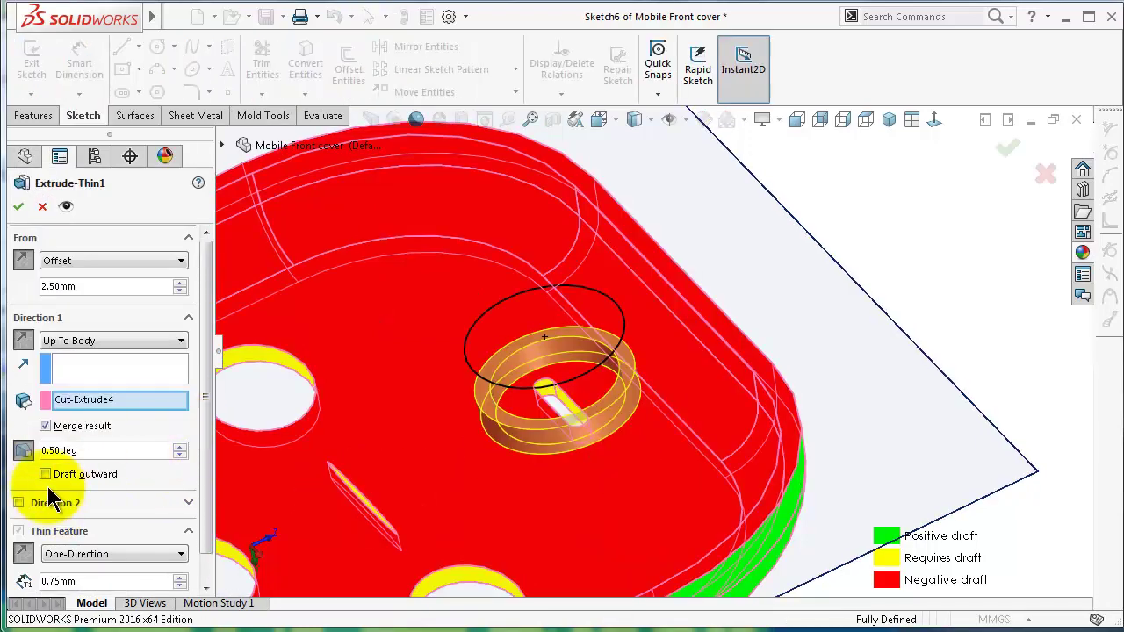
click(45, 475)
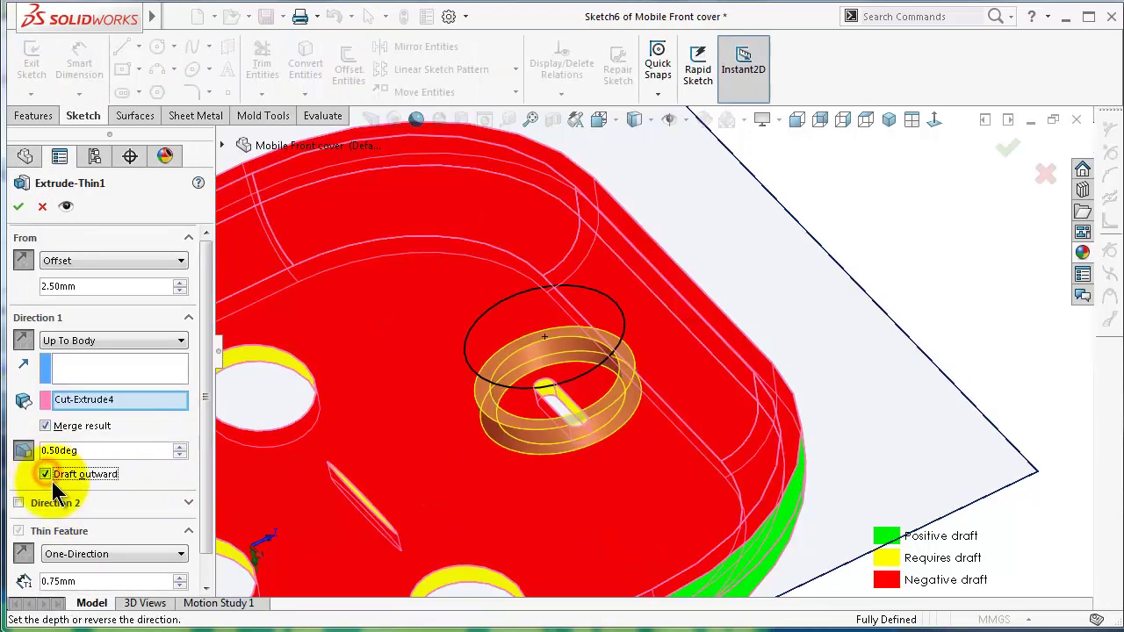
click(20, 209)
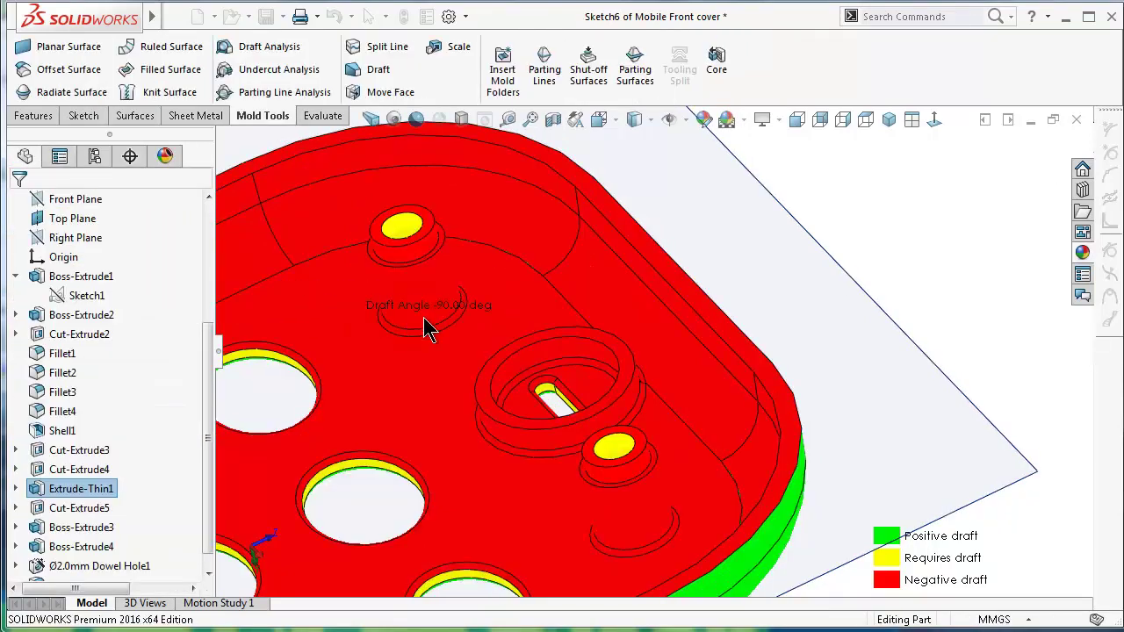
Examine the draft colours of the rings, bosses, display window and keypad holes along the inside of the cover.
middle_drag(638, 389, 567, 394)
scroll(492, 386, down, 3)
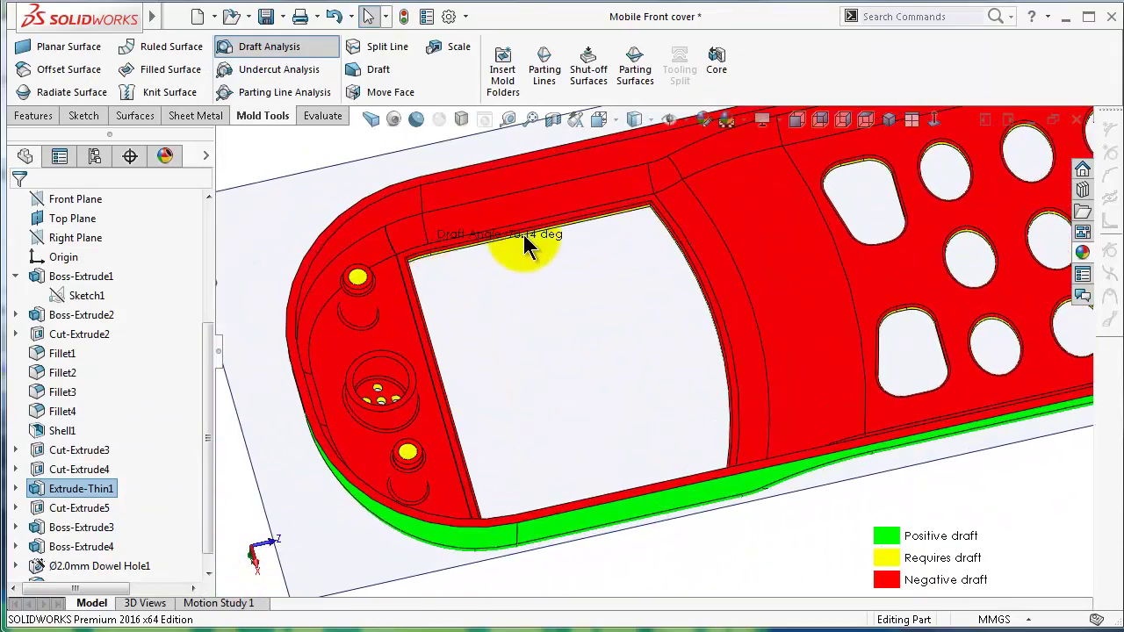
middle_drag(903, 326, 917, 188)
scroll(881, 329, up, 3)
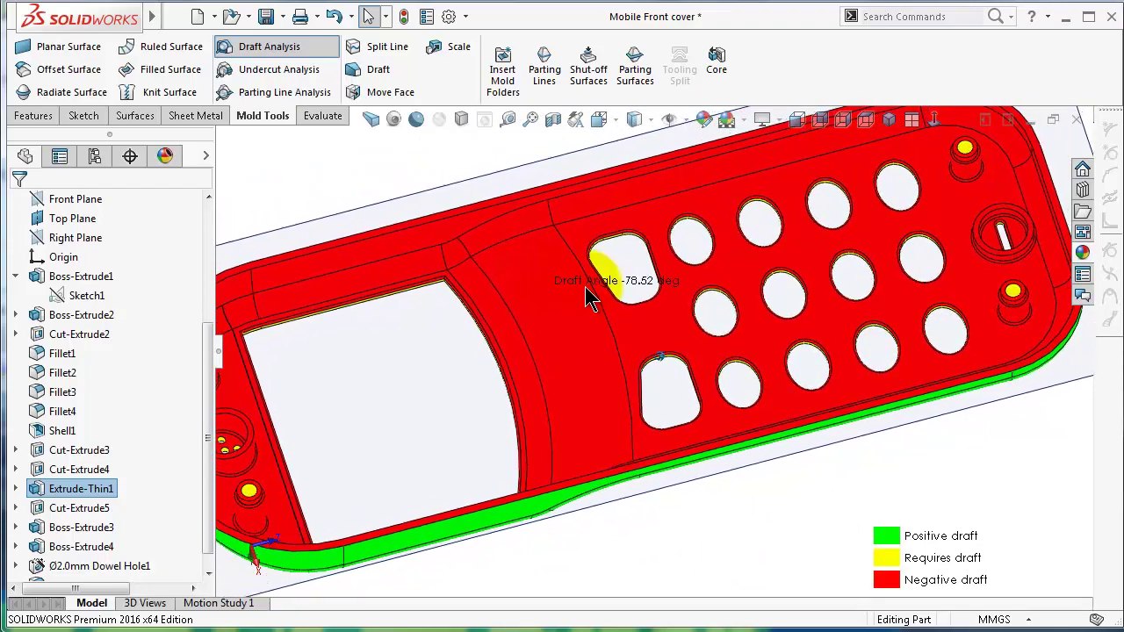
scroll(878, 211, down, 5)
scroll(872, 230, up, 5)
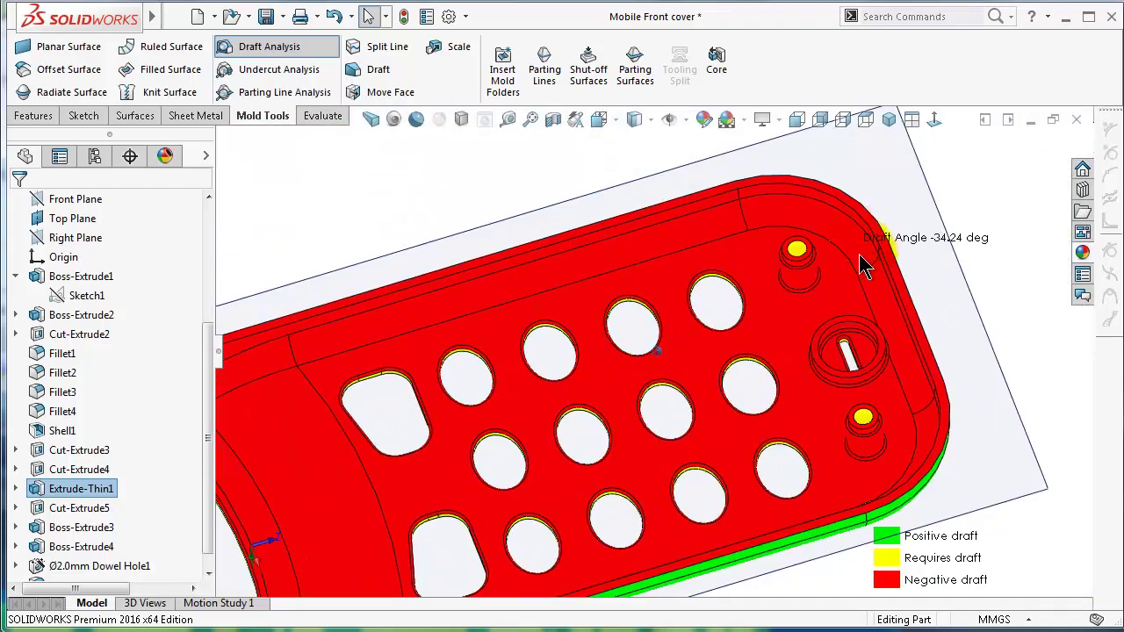
Compare the draft colours of the keypad holes, bosses and display window on the inside of the cover with those on its outer face.
scroll(866, 420, down, 4)
scroll(829, 262, up, 3)
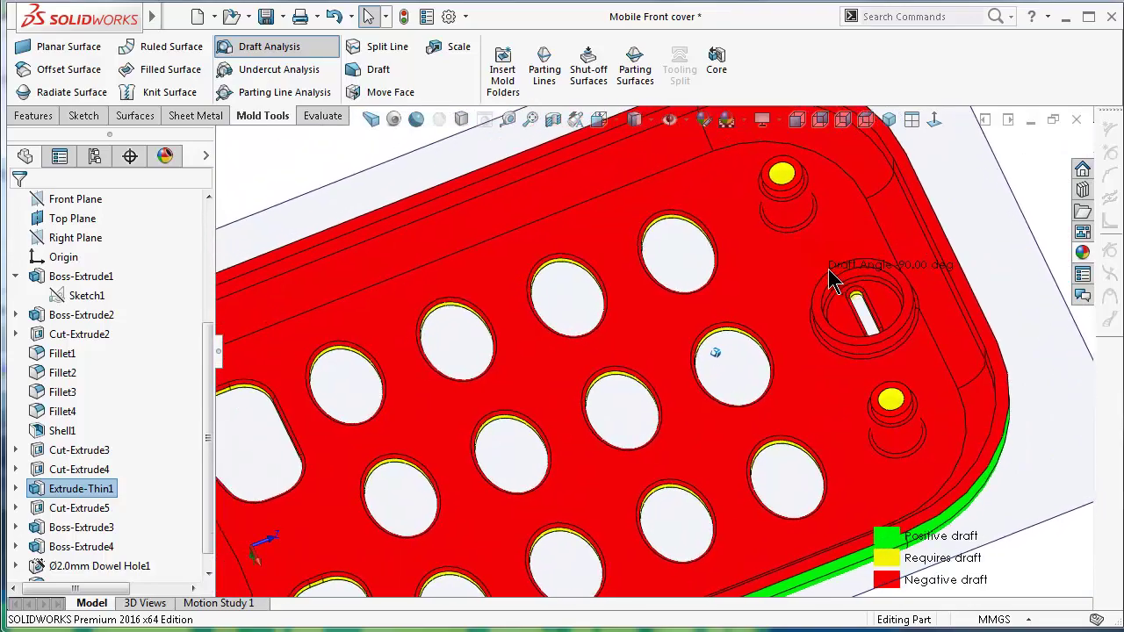
middle_drag(827, 269, 582, 442)
scroll(507, 429, down, 3)
scroll(509, 430, up, 3)
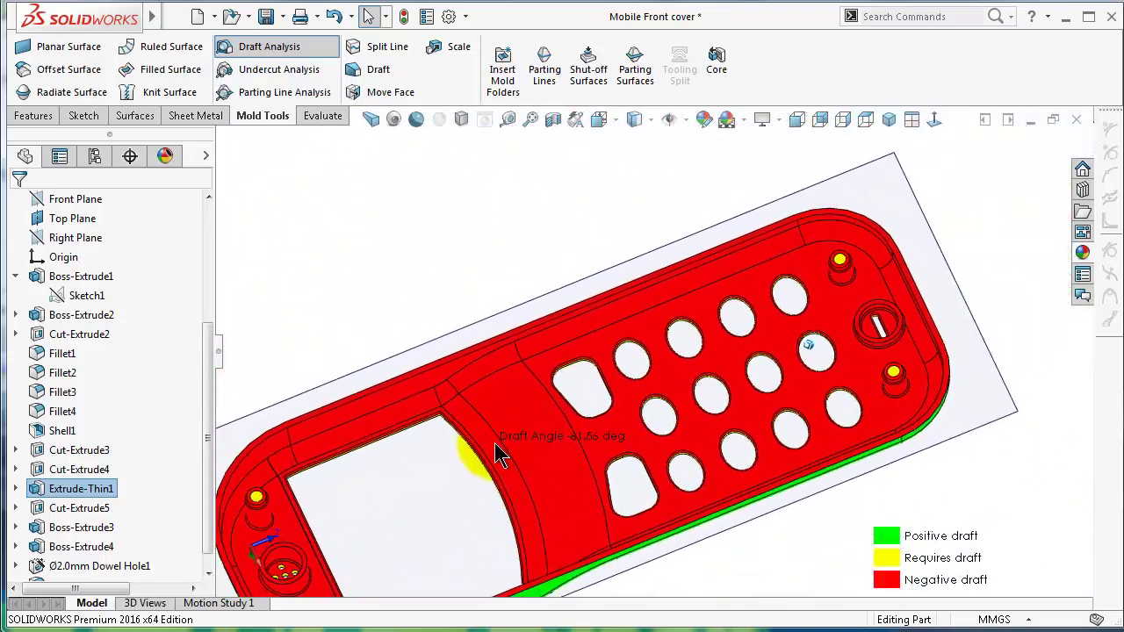
mouse_move(494, 442)
middle_down()
mouse_move(531, 462)
mouse_move(571, 461)
mouse_move(650, 422)
mouse_move(650, 409)
middle_up()
scroll(650, 421, up, 3)
scroll(651, 422, down, 3)
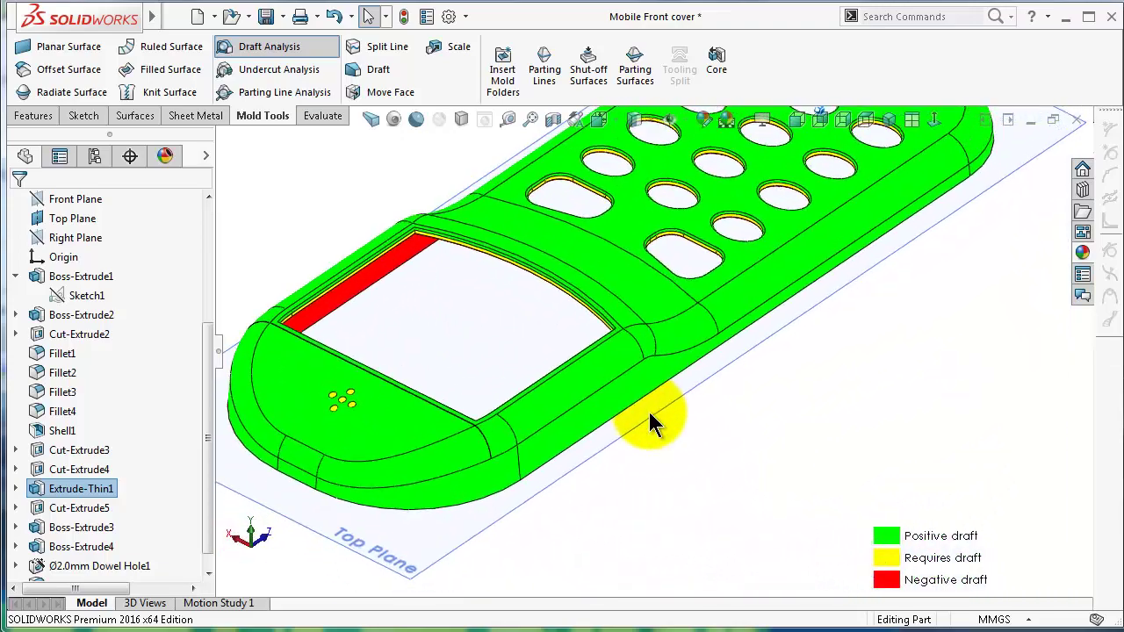
scroll(650, 409, up, 2)
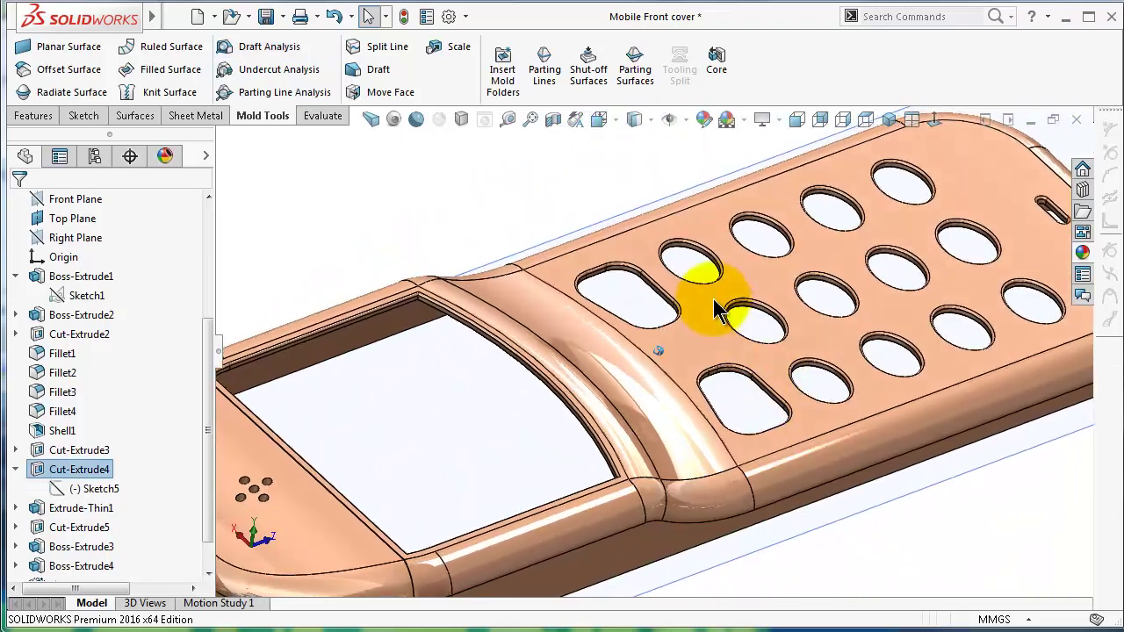
Select the inner wall of an oval keypad hole and inspect the cut from the outside and inside of the cover.
scroll(713, 298, down, 5)
click(718, 338)
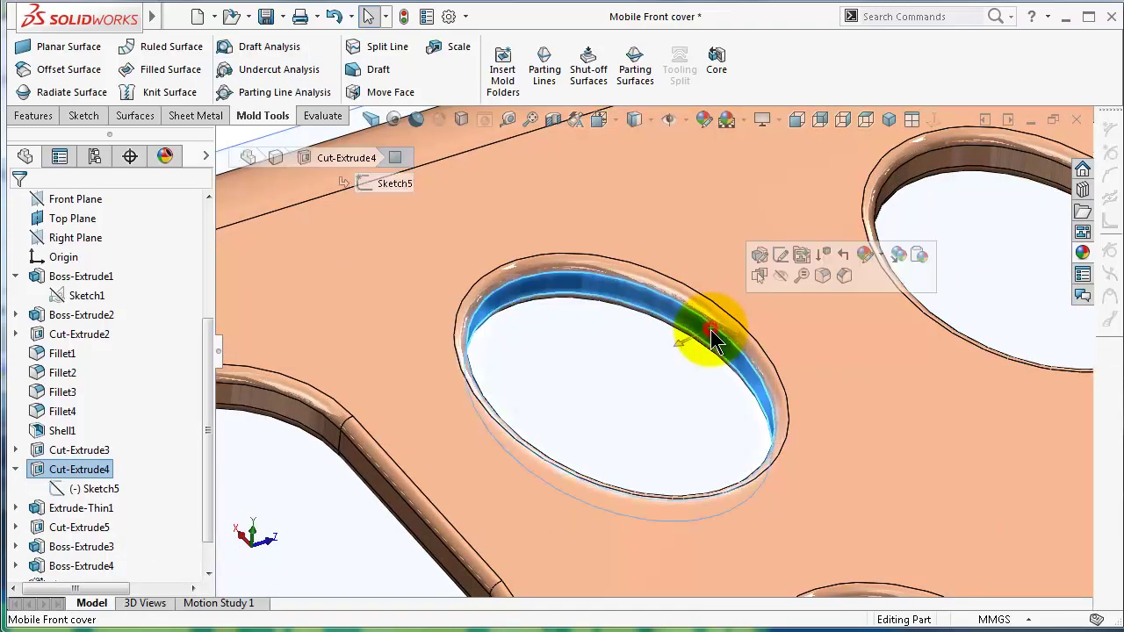
mouse_move(715, 334)
middle_down()
mouse_move(705, 346)
mouse_move(666, 332)
middle_up()
scroll(666, 329, up, 4)
scroll(675, 336, up, 3)
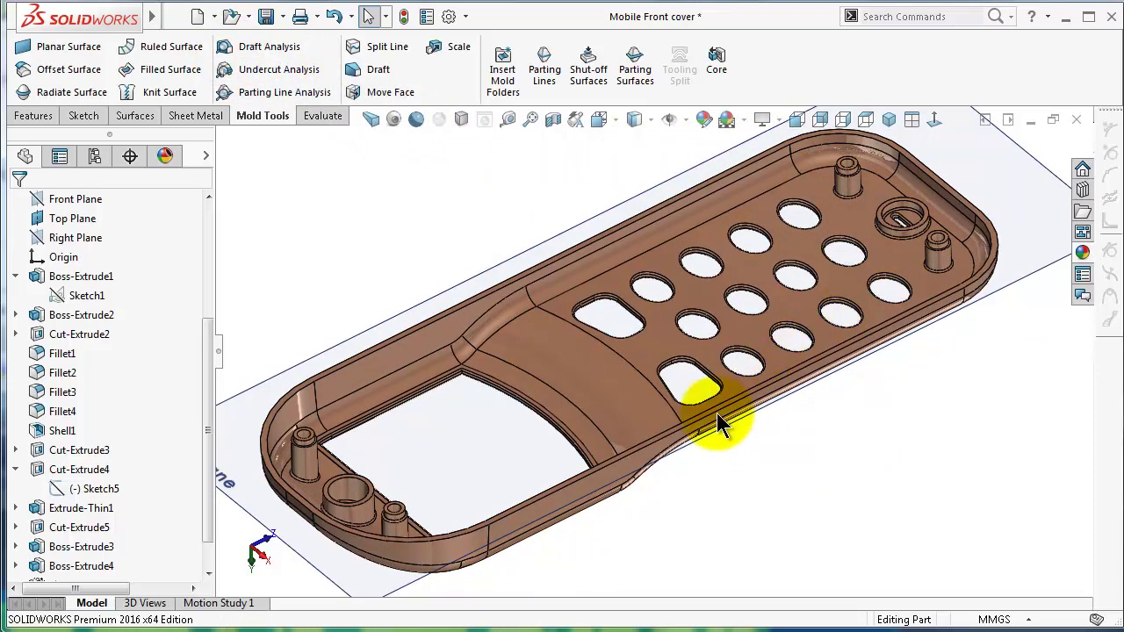
Inspect the bosses, circular rings and keypad holes inside the cover up close, and return the whole part to the isometric view.
mouse_move(464, 507)
middle_down()
mouse_move(411, 514)
mouse_move(409, 501)
middle_up()
scroll(755, 237, down, 3)
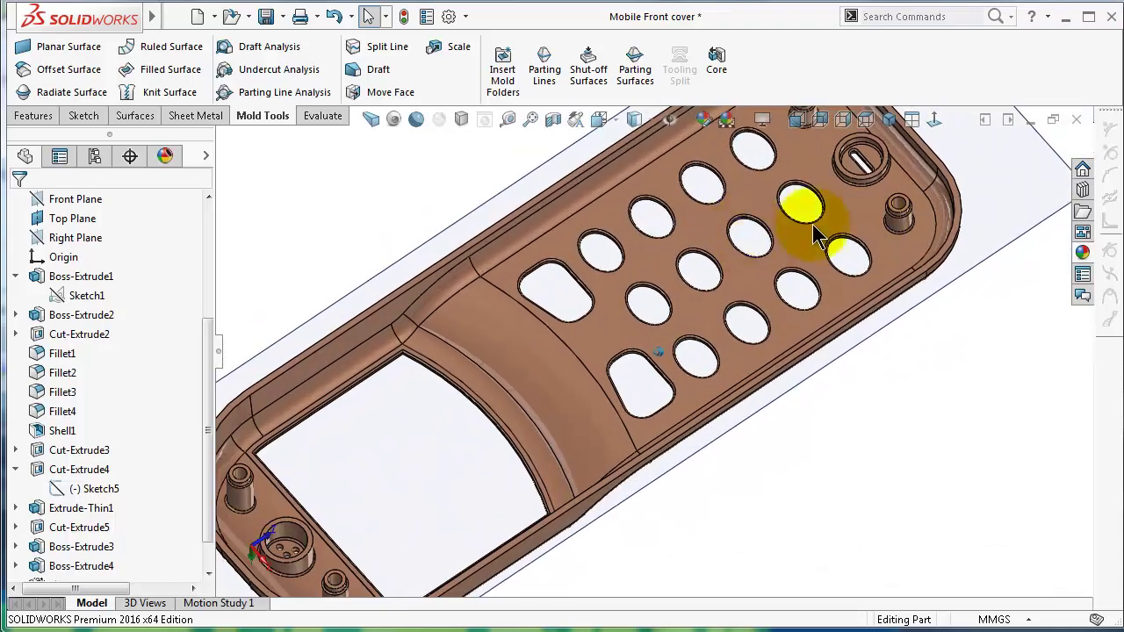
scroll(890, 195, up, 4)
scroll(920, 346, down, 5)
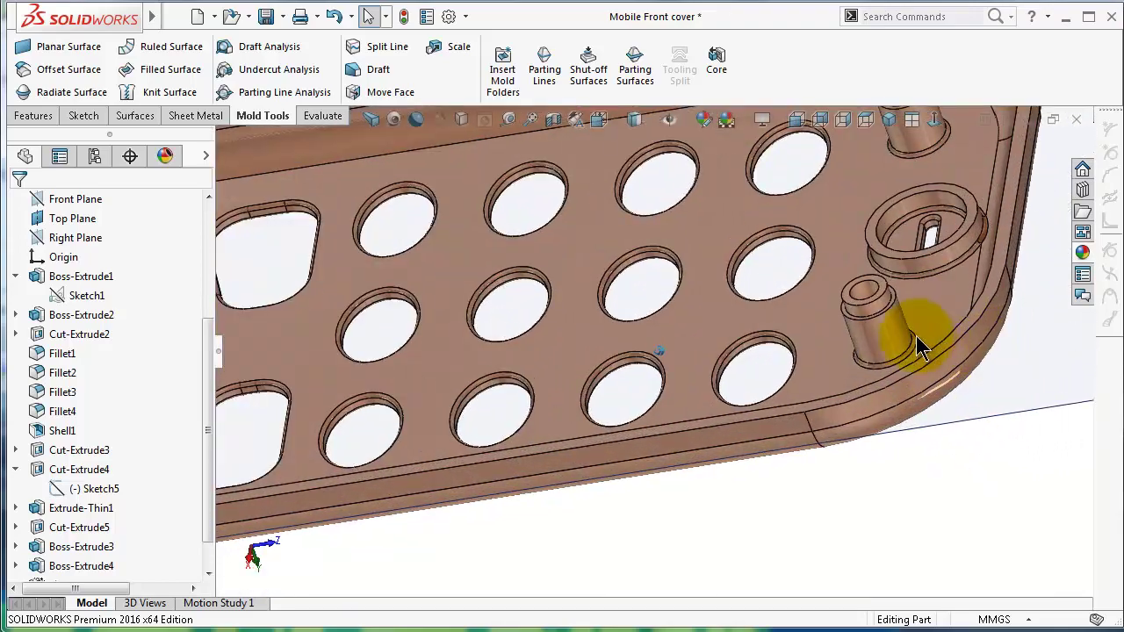
middle_drag(894, 334, 897, 345)
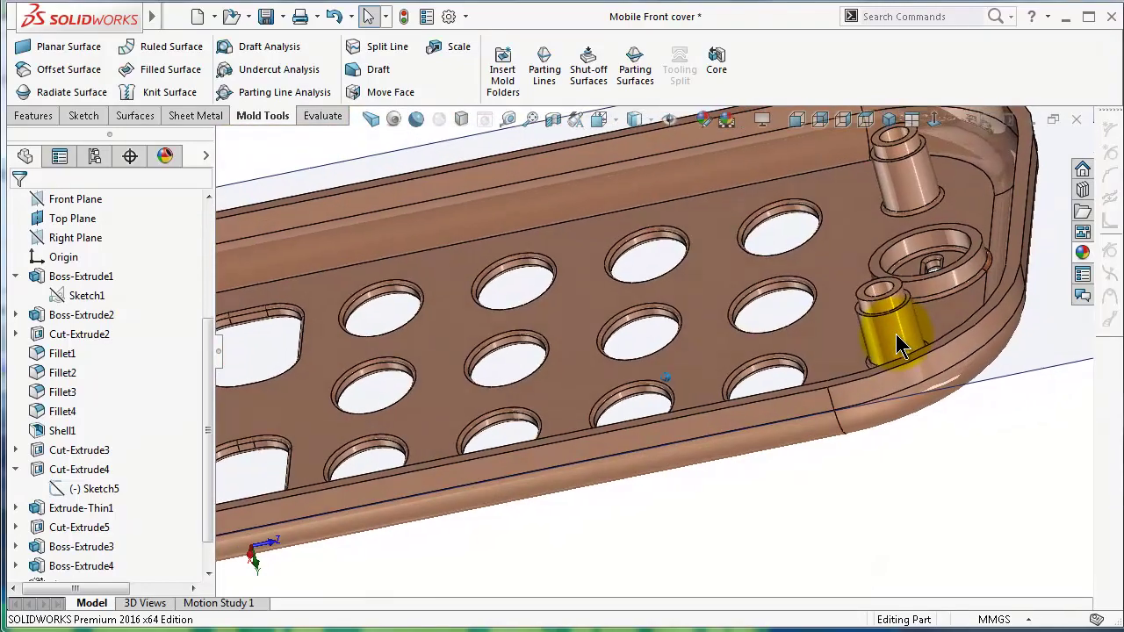
scroll(898, 345, up, 6)
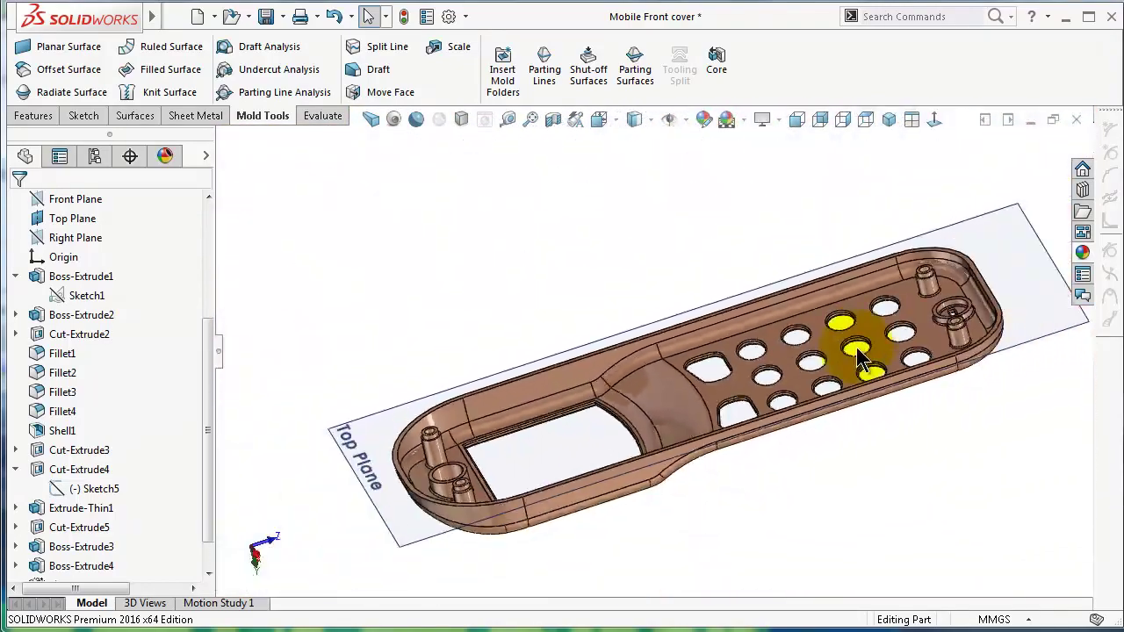
key(ctrl+7)
scroll(511, 283, down, 4)
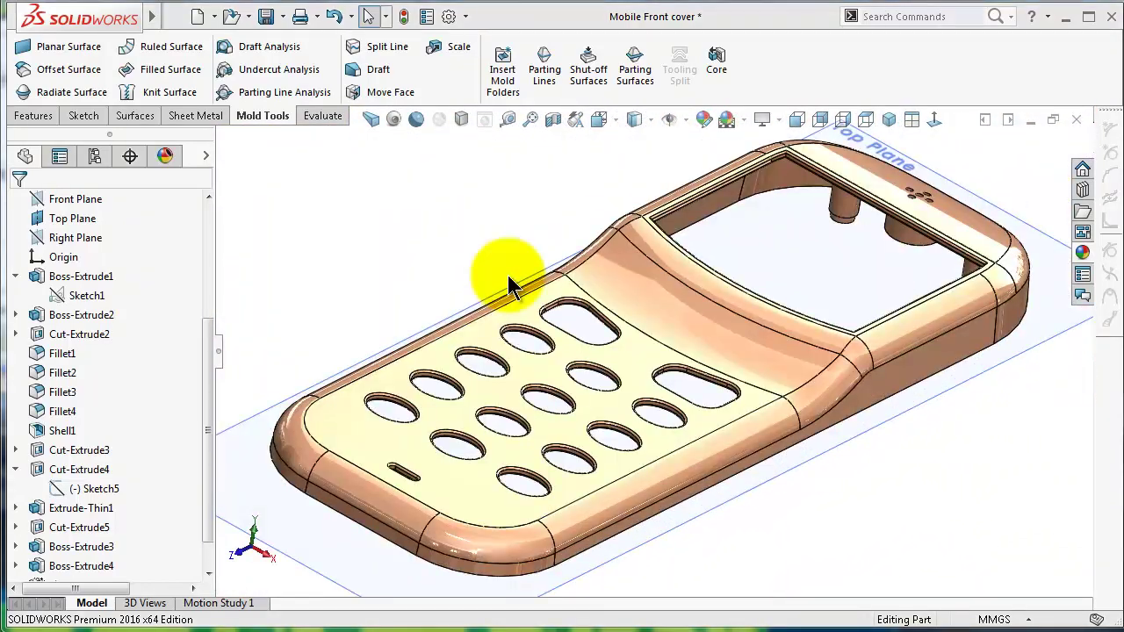